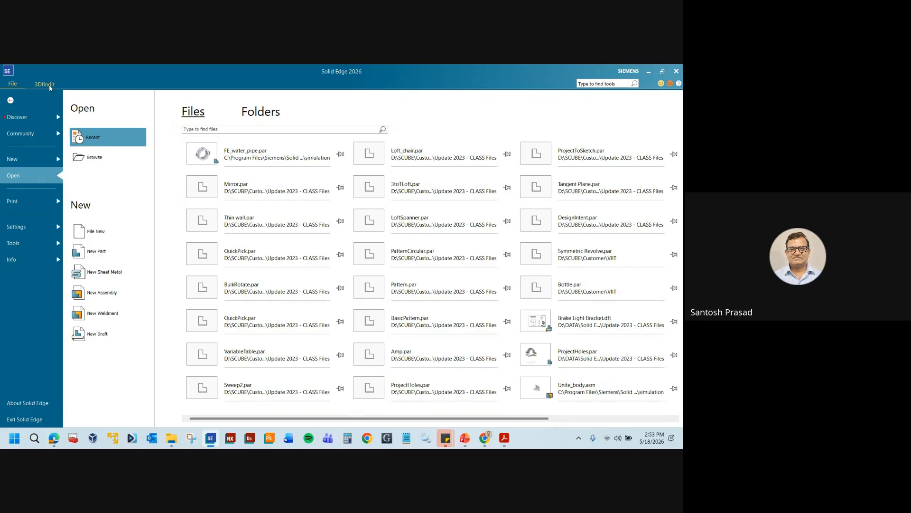
- Start a new file and browse the GB Metric and ANSI Metric templates before selecting the ISO Metric set
{"action": "left_click", "coordinate": [45, 84]}
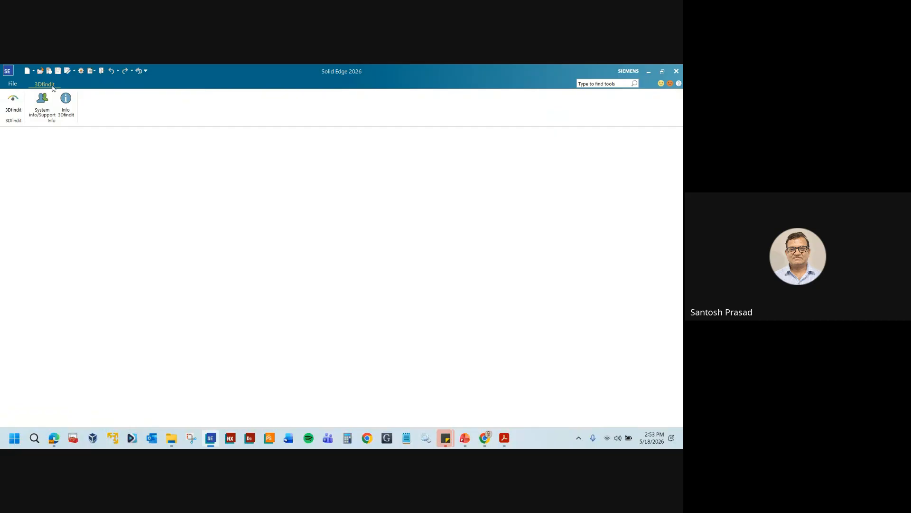
{"action": "left_click", "coordinate": [12, 84]}
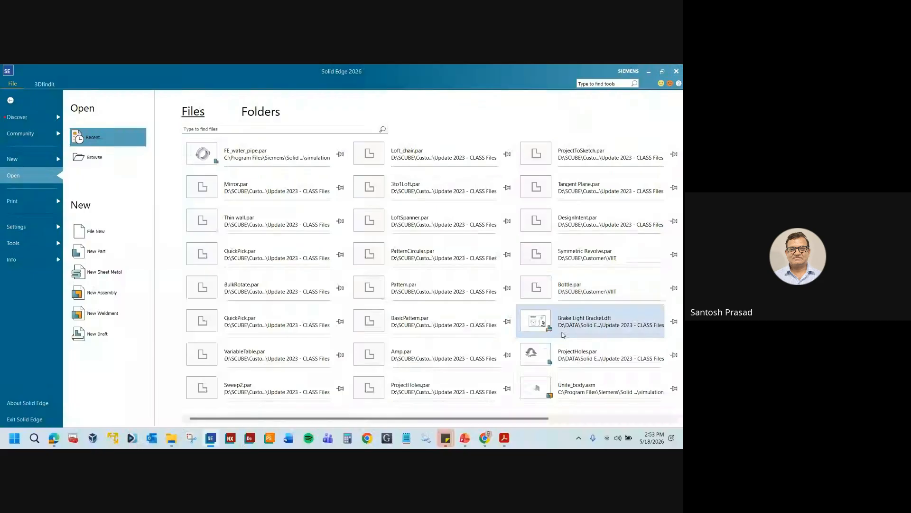
{"action": "left_click", "coordinate": [101, 234]}
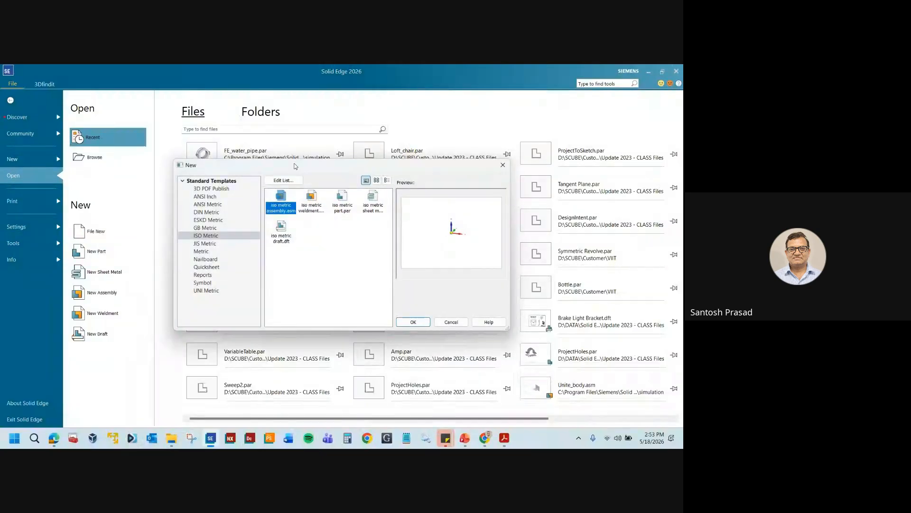
{"action": "left_click_drag", "start_coordinate": [296, 167], "coordinate": [267, 161]}
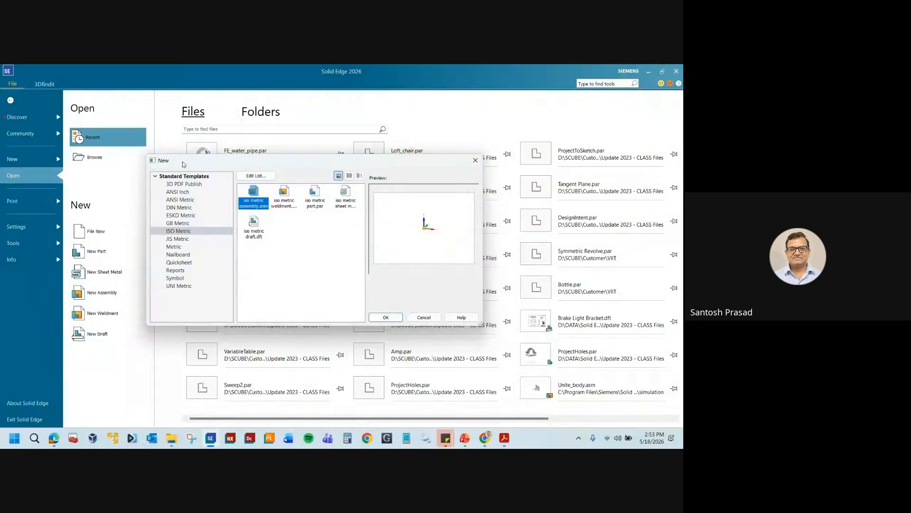
{"action": "left_click_drag", "start_coordinate": [182, 164], "coordinate": [221, 165]}
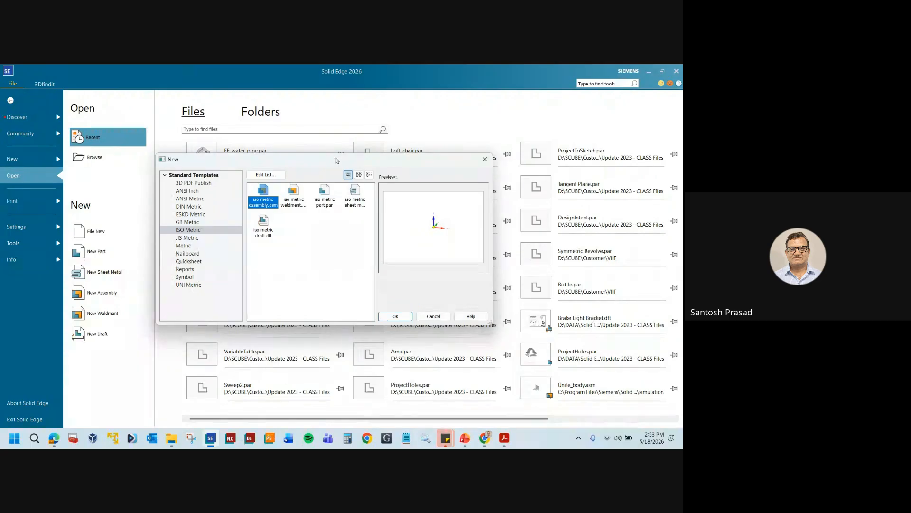
{"action": "left_click_drag", "start_coordinate": [337, 160], "coordinate": [349, 160]}
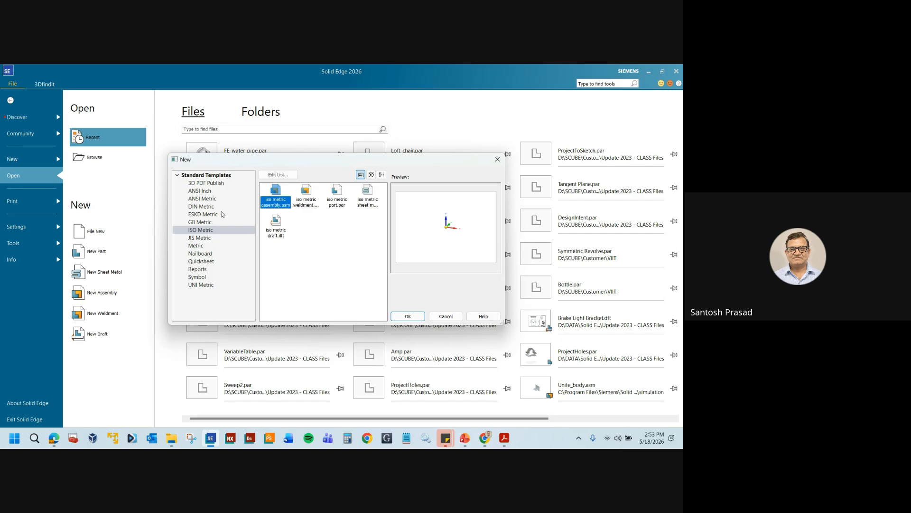
{"action": "left_click", "coordinate": [205, 222]}
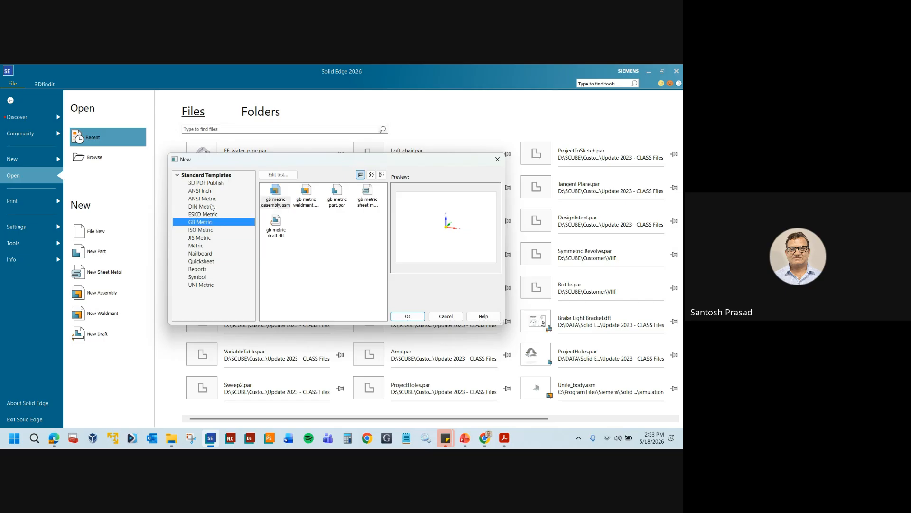
{"action": "left_click", "coordinate": [209, 200]}
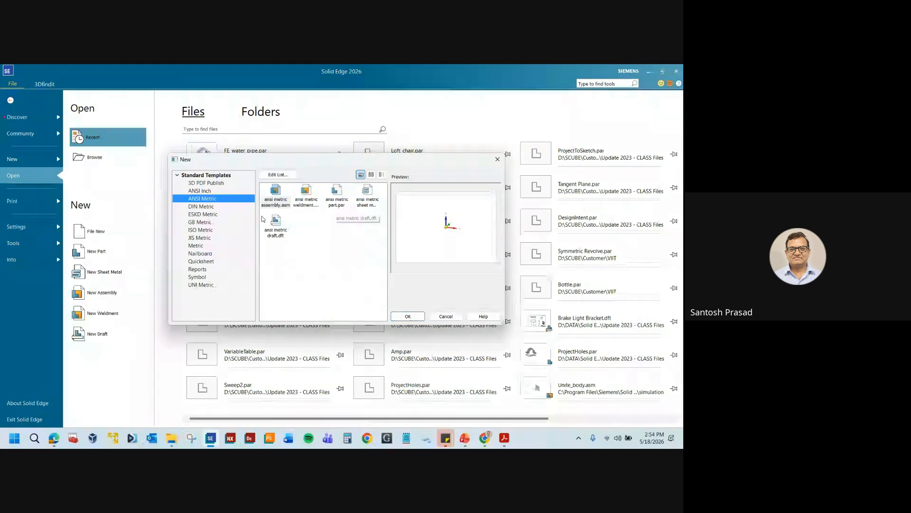
{"action": "key", "text": "i"}
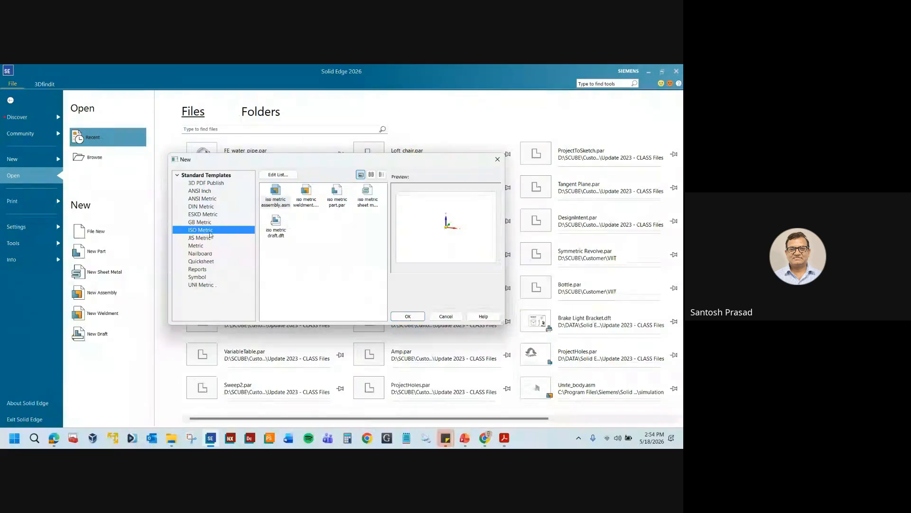
- Look over the ISO sheet metal and draft templates, and create a new part from iso metric part.par
{"action": "left_click", "coordinate": [337, 201]}
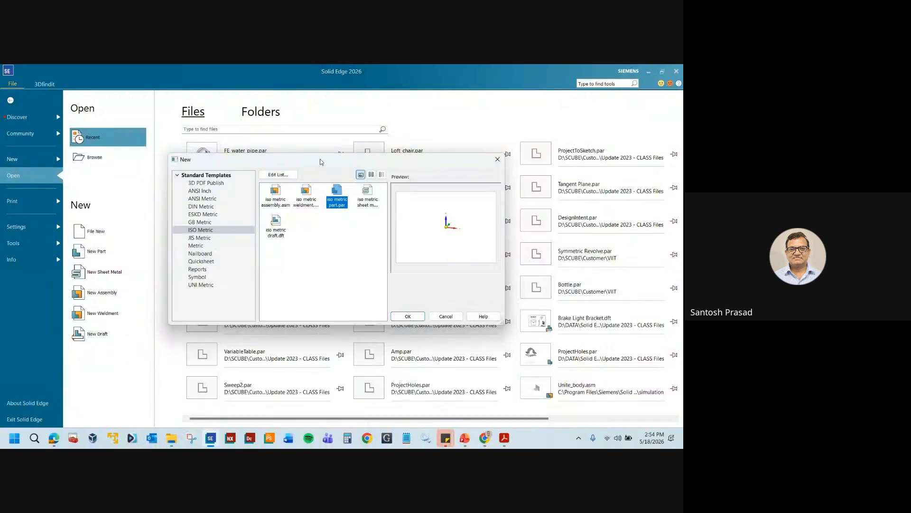
{"action": "left_click_drag", "start_coordinate": [321, 162], "coordinate": [329, 161]}
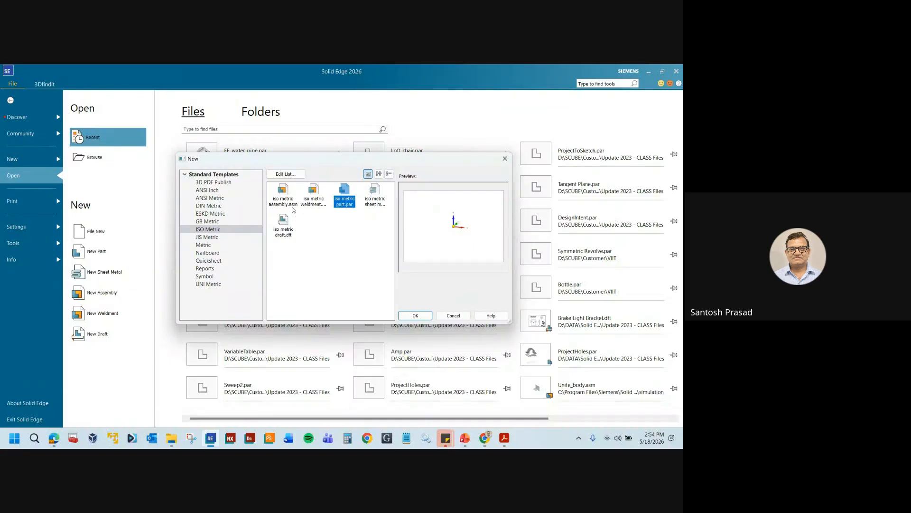
{"action": "left_click", "coordinate": [374, 207]}
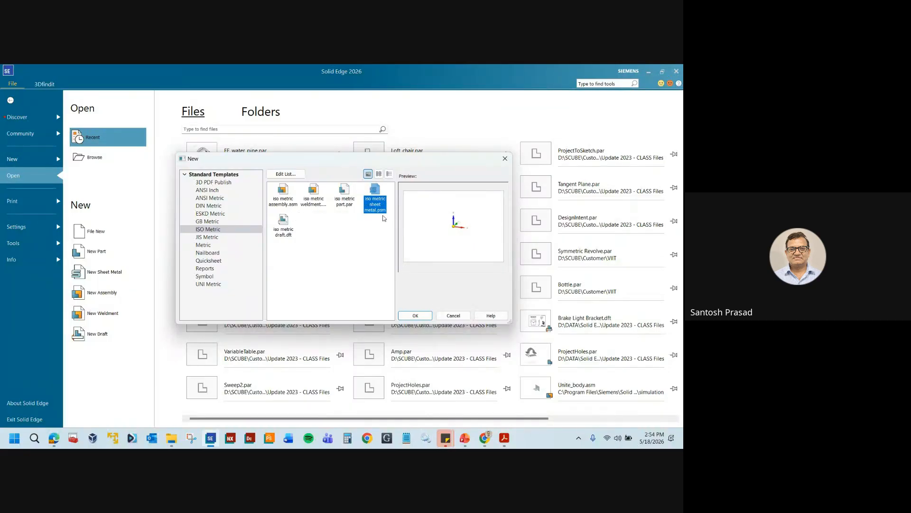
{"action": "left_click", "coordinate": [287, 235]}
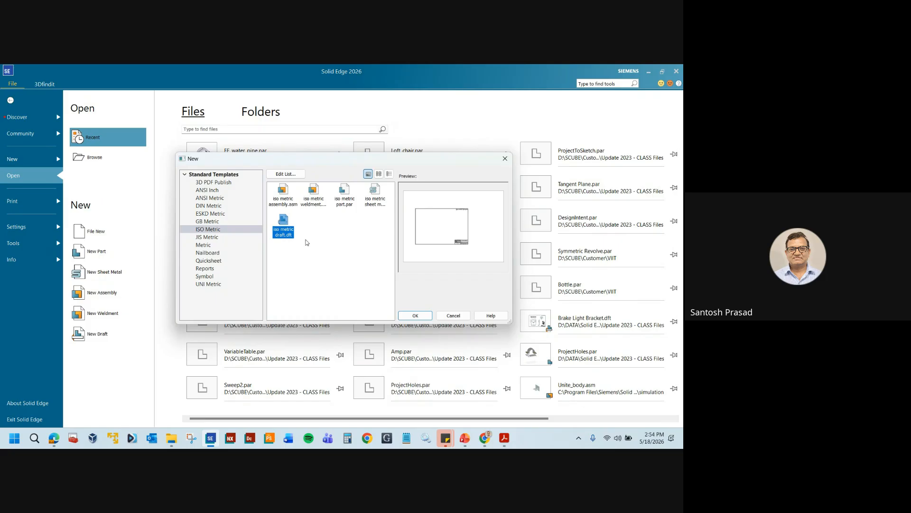
{"action": "left_click", "coordinate": [348, 203]}
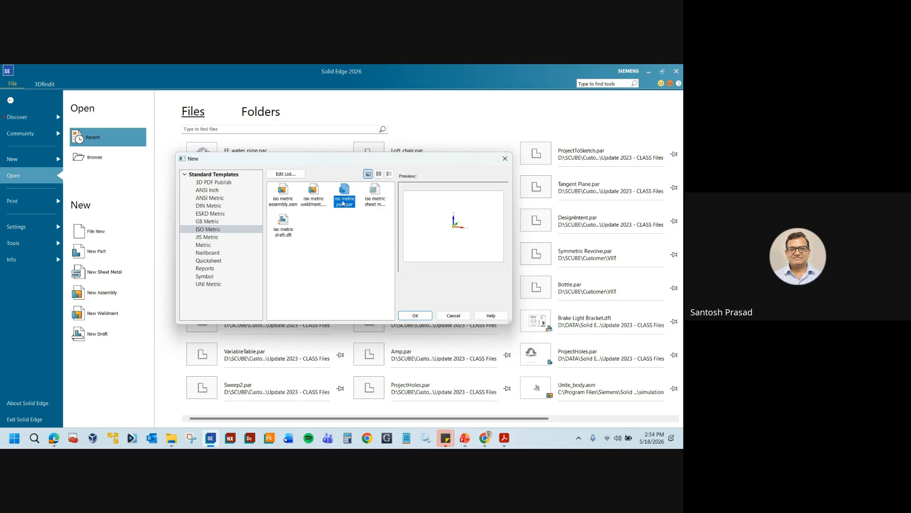
{"action": "left_click", "coordinate": [418, 316]}
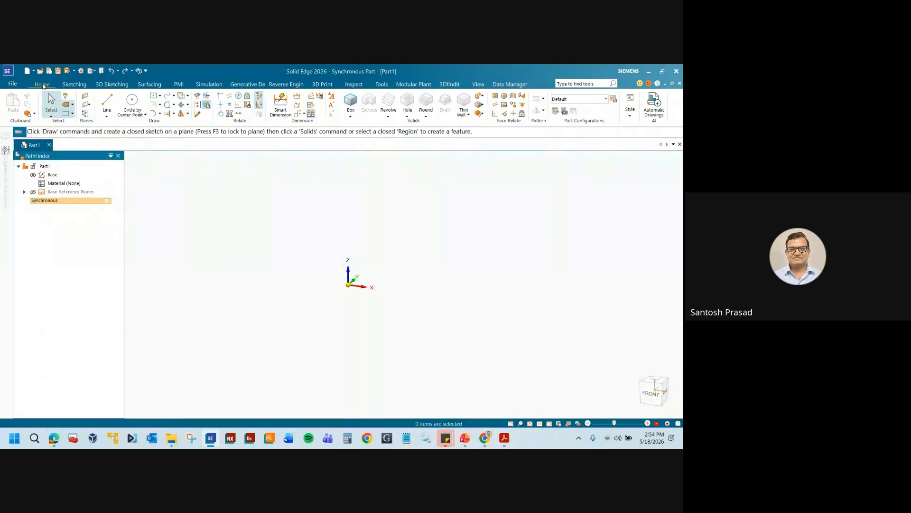
- Examine the part environment's command sets, including sketching, 3D sketching, surfacing, PMI, generative design and reverse engineering
{"action": "left_click", "coordinate": [74, 85]}
{"action": "left_click", "coordinate": [112, 84]}
{"action": "left_click", "coordinate": [149, 84]}
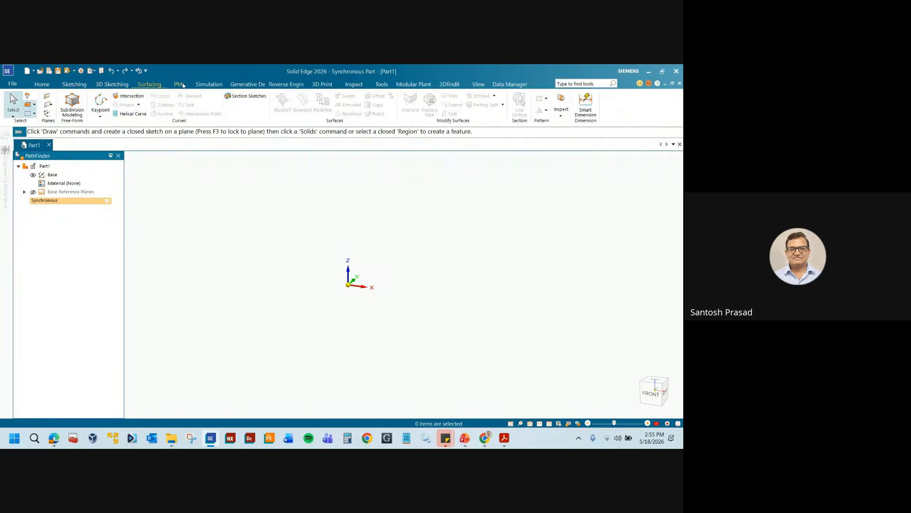
{"action": "left_click", "coordinate": [179, 84]}
{"action": "left_click", "coordinate": [209, 85]}
{"action": "left_click", "coordinate": [247, 85]}
{"action": "left_click", "coordinate": [286, 84]}
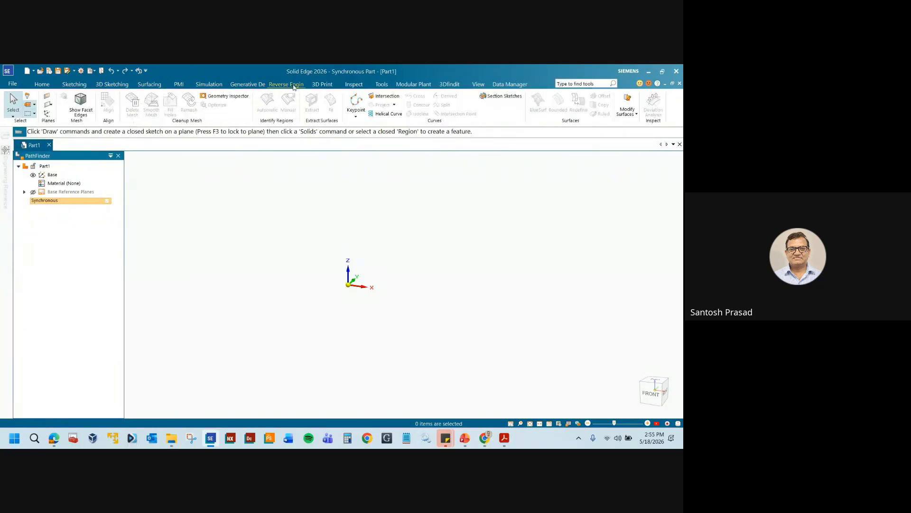
{"action": "left_click", "coordinate": [319, 85]}
{"action": "left_click", "coordinate": [42, 85]}
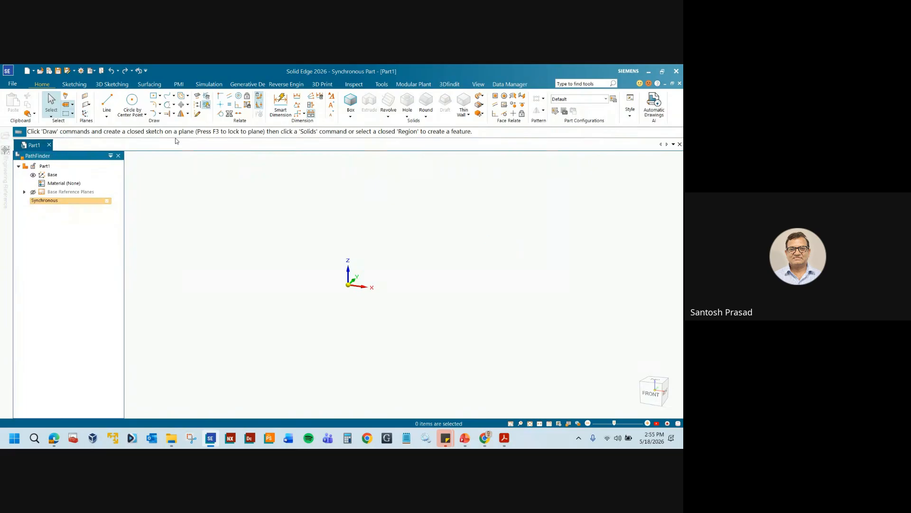
{"action": "left_click", "coordinate": [76, 84]}
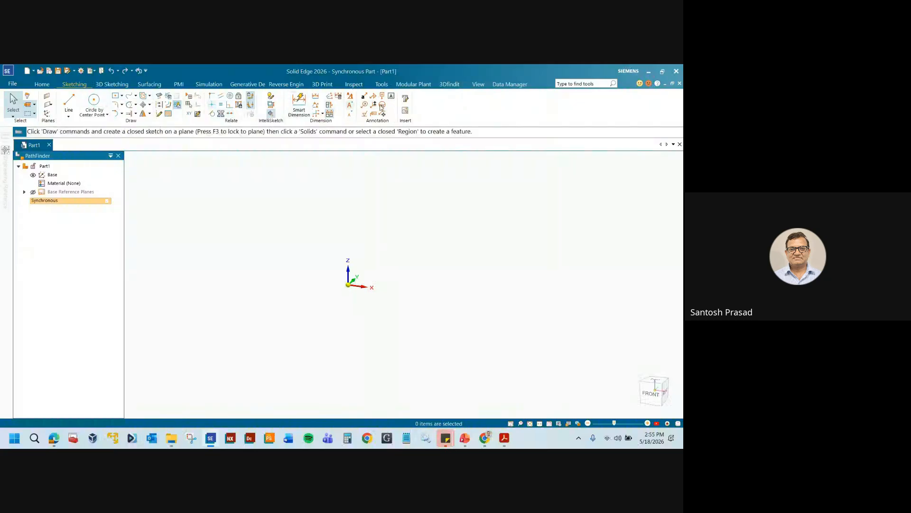
{"action": "left_click", "coordinate": [114, 88]}
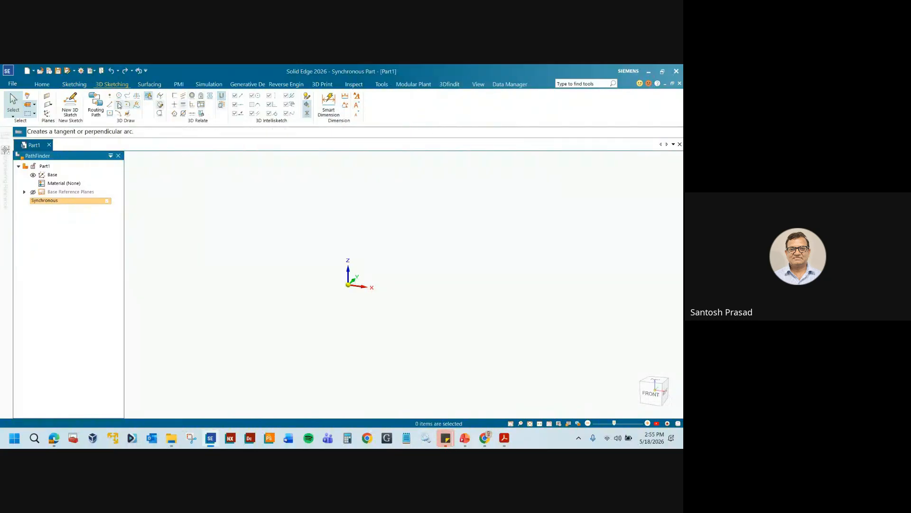
{"action": "left_click", "coordinate": [150, 85]}
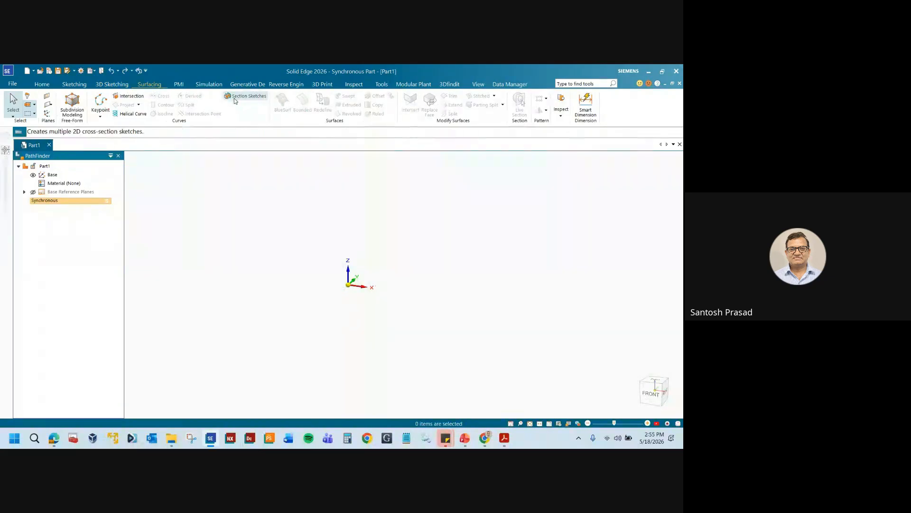
{"action": "left_click", "coordinate": [177, 85]}
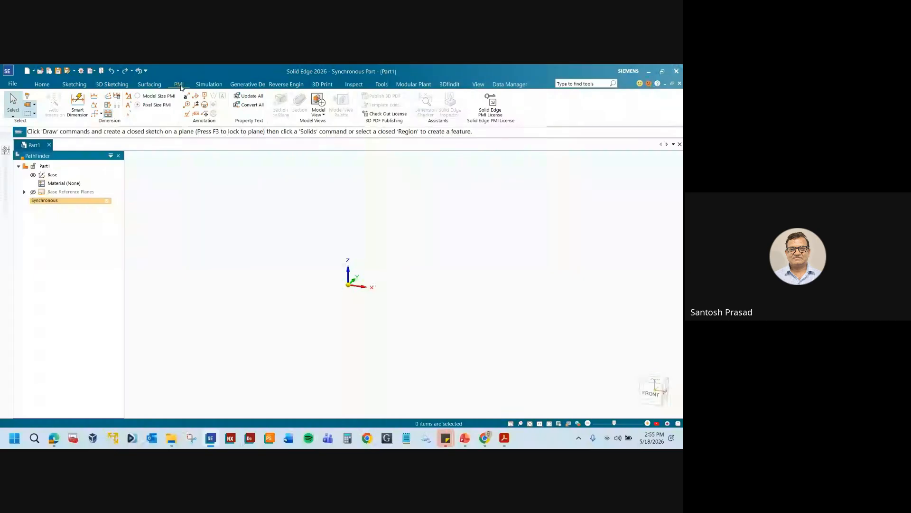
{"action": "left_click", "coordinate": [249, 84]}
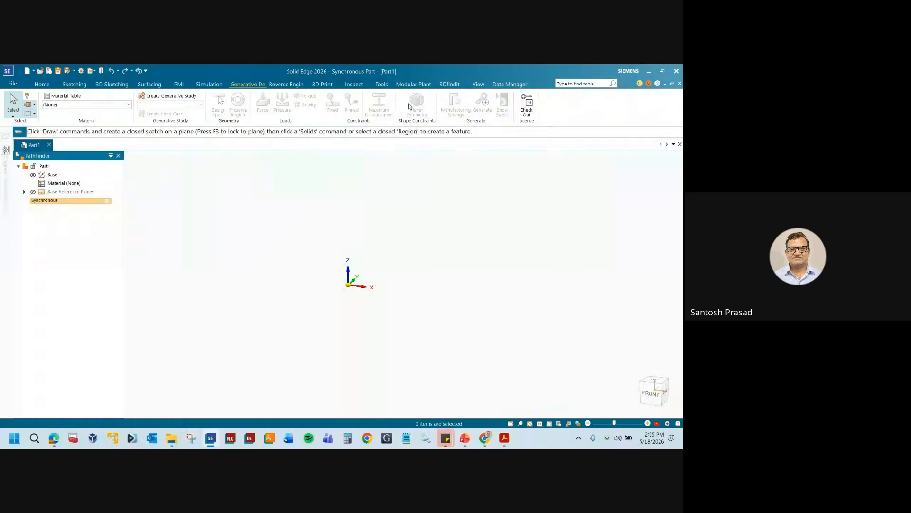
{"action": "left_click", "coordinate": [291, 85]}
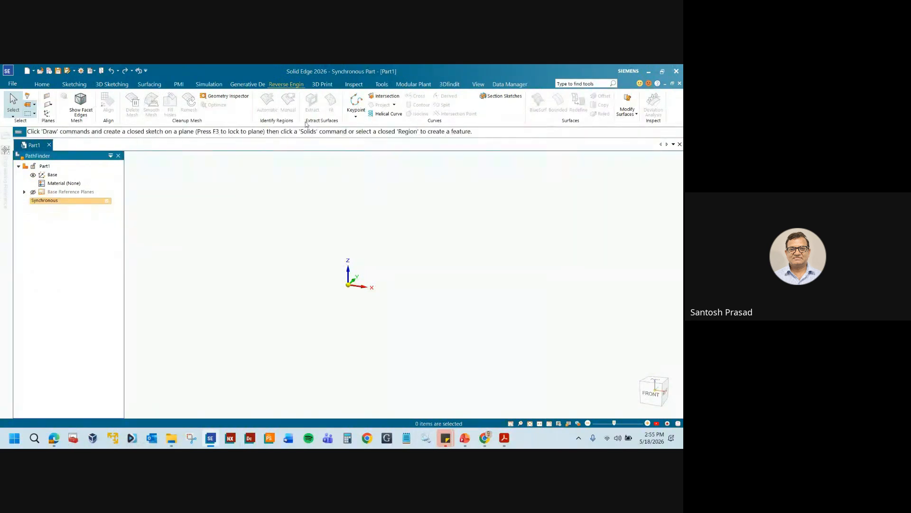
{"action": "left_click", "coordinate": [43, 84]}
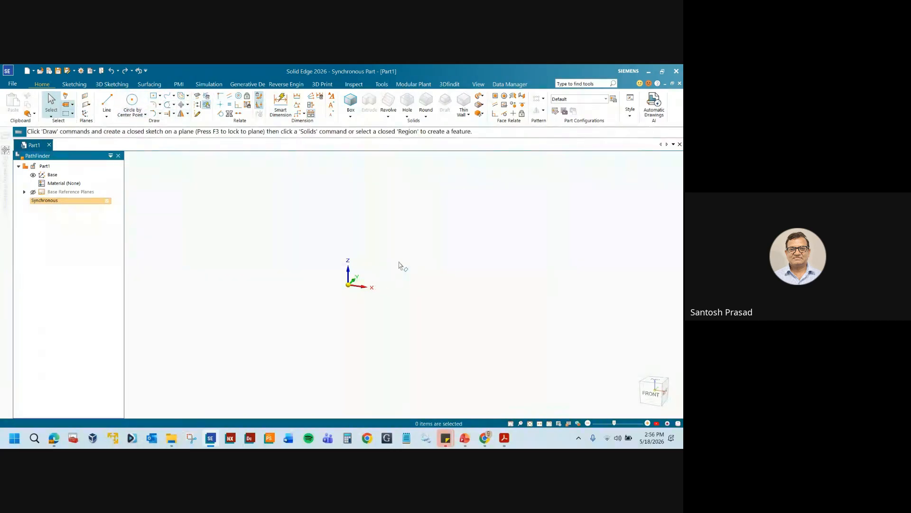
- Switch the part to the Ordered modeling environment and back to Synchronous
{"action": "left_click", "coordinate": [382, 84]}
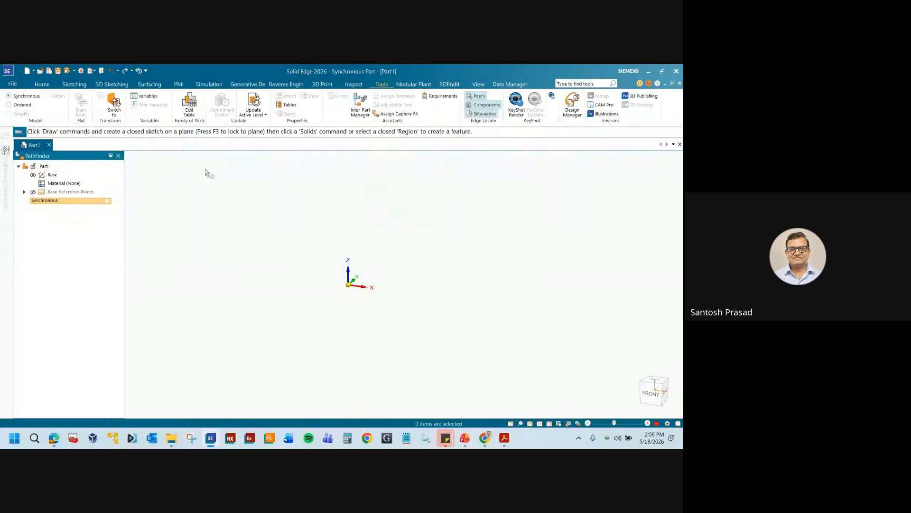
{"action": "left_click", "coordinate": [25, 107]}
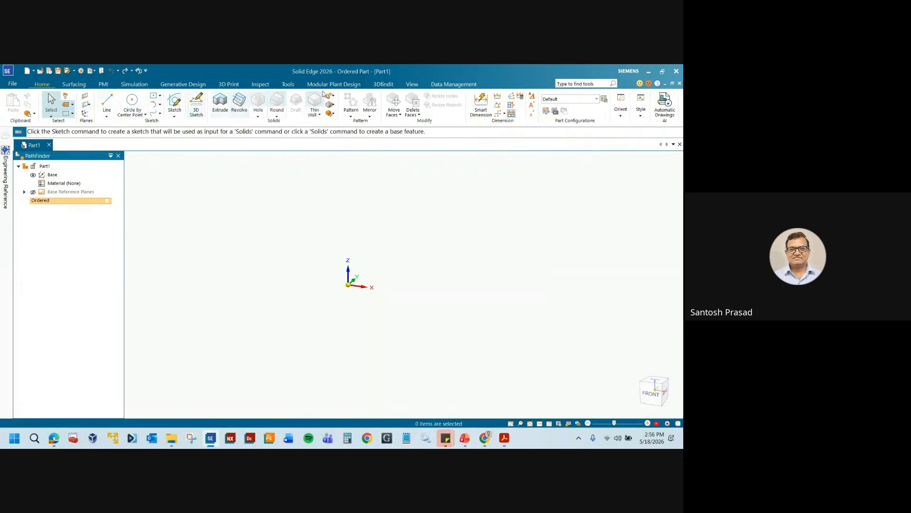
{"action": "left_click", "coordinate": [289, 84]}
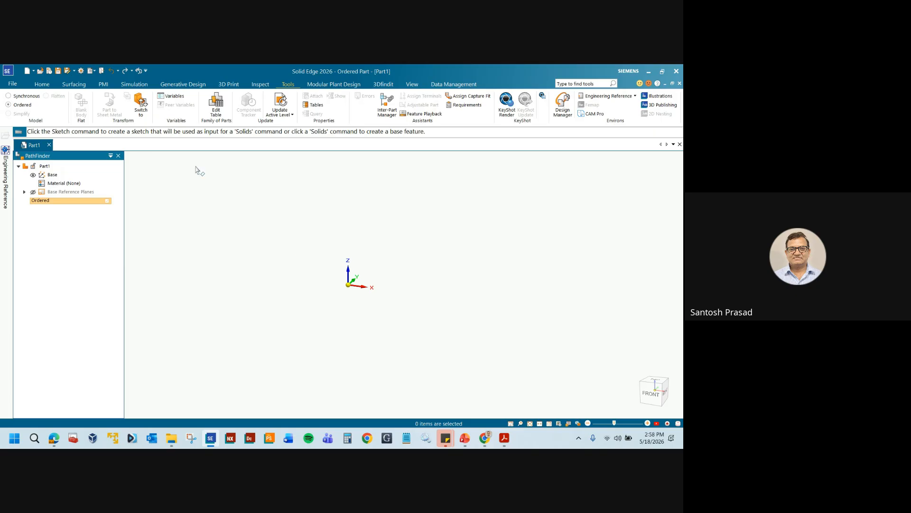
{"action": "left_click", "coordinate": [8, 96]}
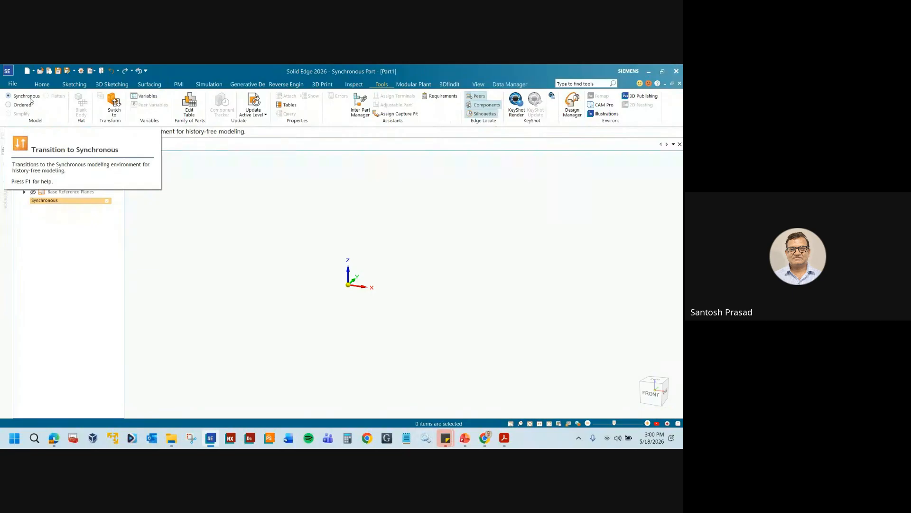
{"action": "left_click", "coordinate": [42, 84]}
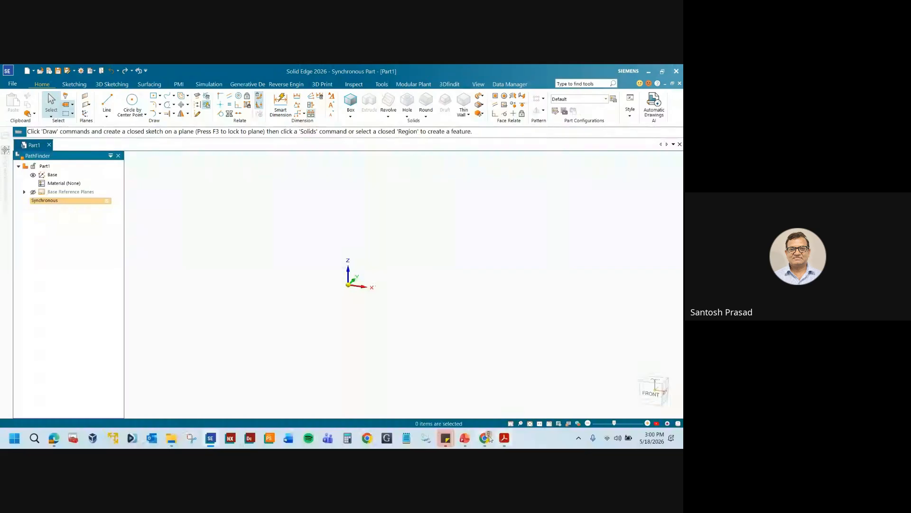
{"action": "left_click", "coordinate": [153, 97]}
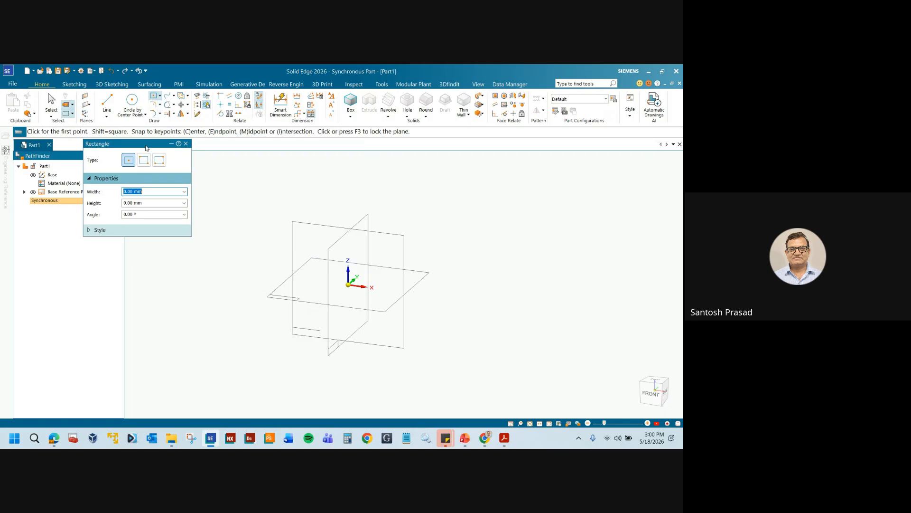
{"action": "left_click_drag", "start_coordinate": [145, 146], "coordinate": [173, 158]}
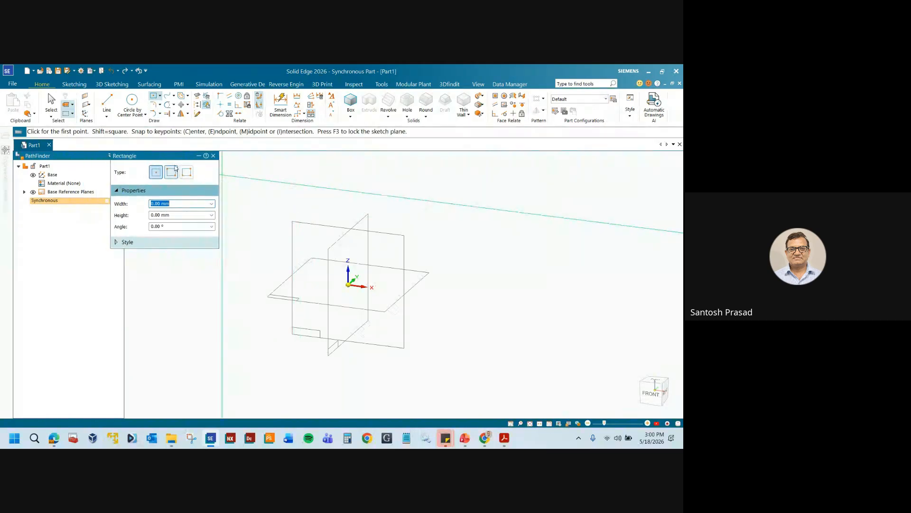
{"action": "key", "text": "Escape"}
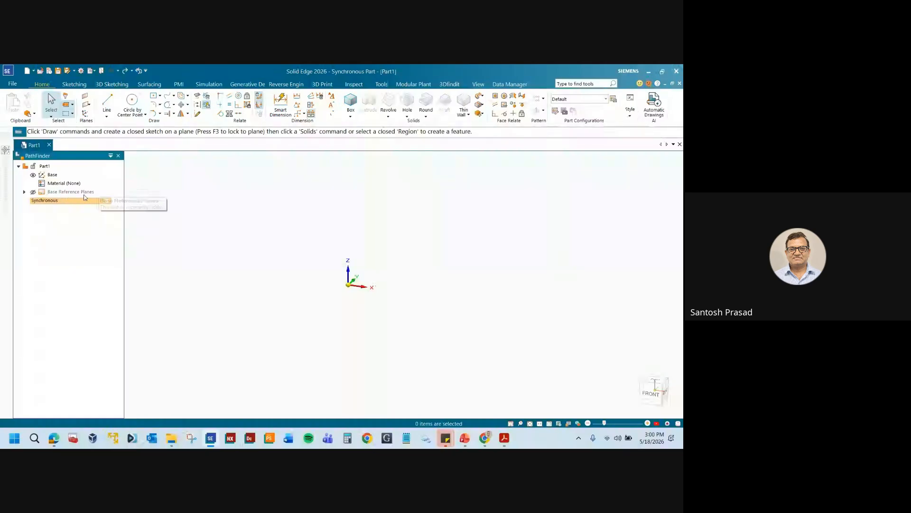
- Show the base reference planes and hide them again
{"action": "left_click", "coordinate": [34, 192]}
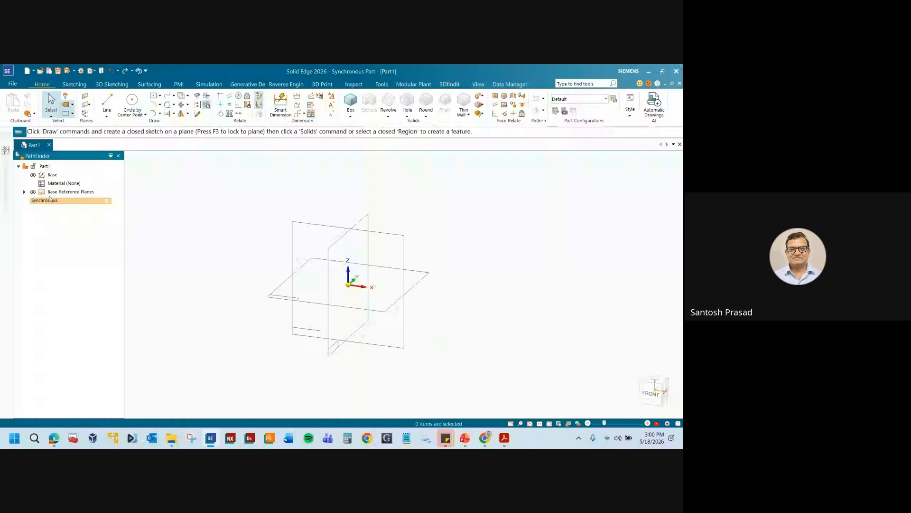
{"action": "left_click", "coordinate": [33, 192]}
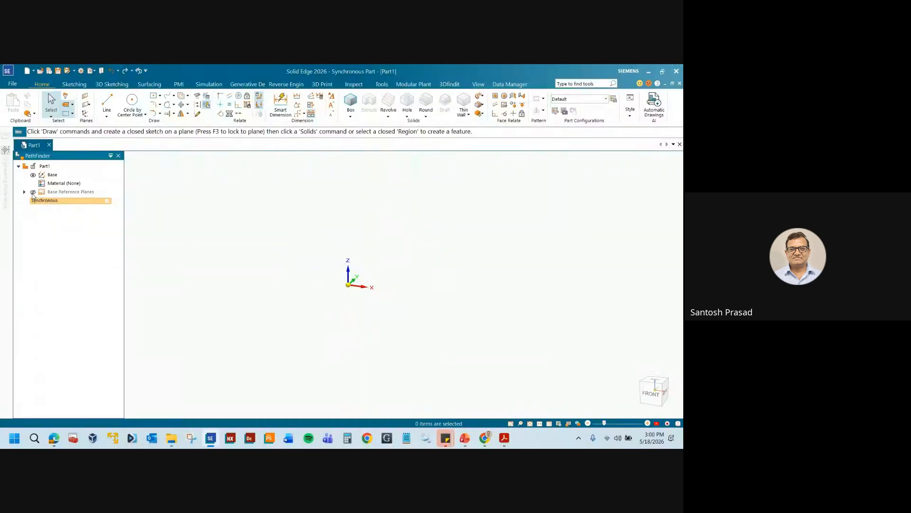
- Toggle the display of the base reference planes on and back off once more
{"action": "left_click", "coordinate": [33, 193]}
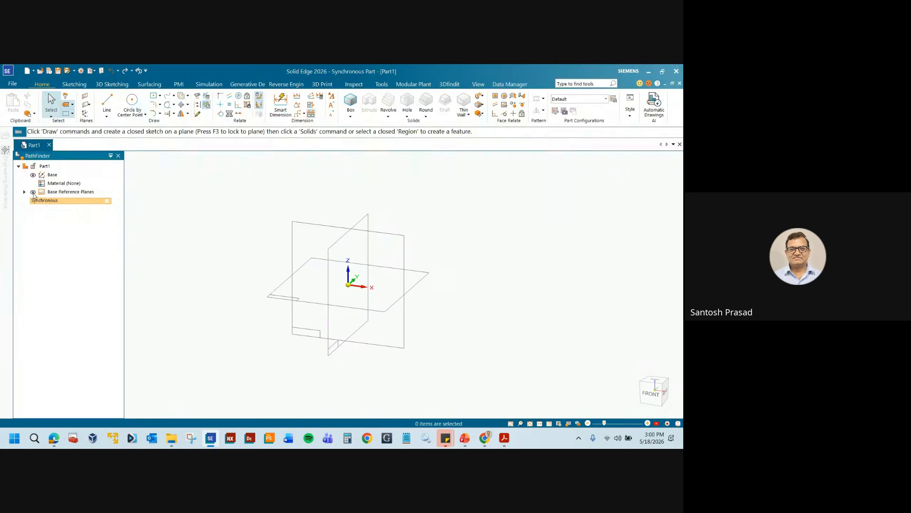
{"action": "left_click", "coordinate": [33, 192]}
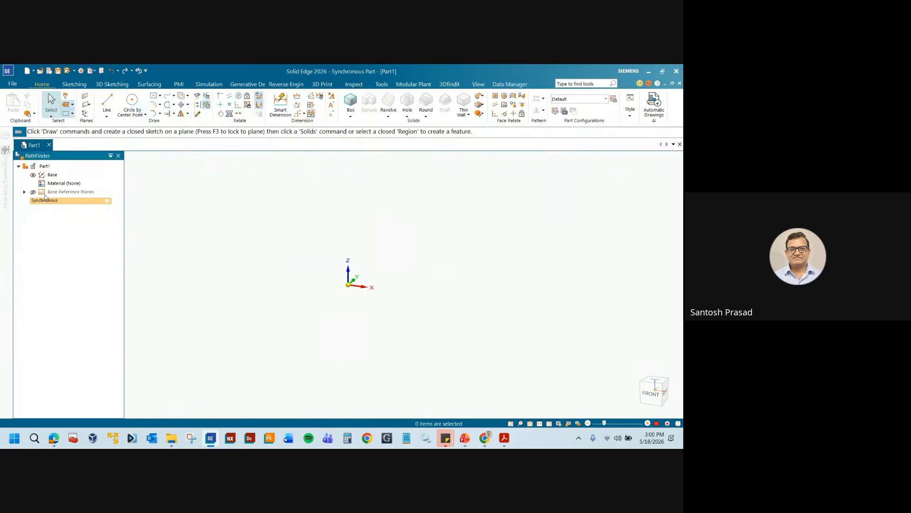
- Sketch a 100 mm wide, 80 mm high rectangle by center on the Front (xz) plane, centered on the origin, with that plane locked
{"action": "left_click", "coordinate": [154, 96]}
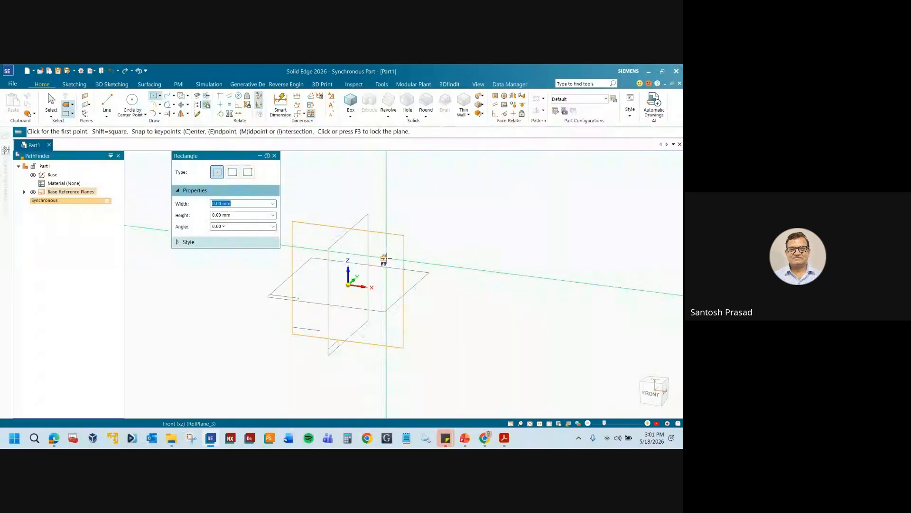
{"action": "key", "text": "F3"}
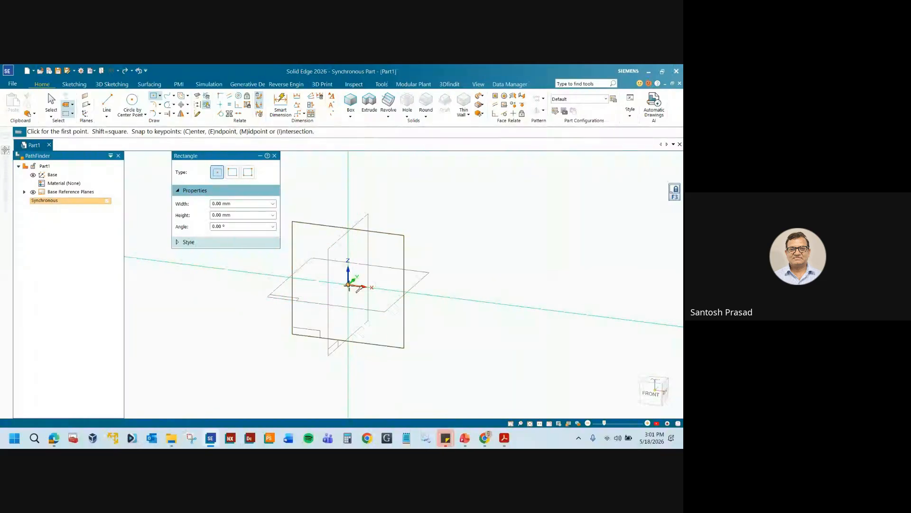
{"action": "left_click", "coordinate": [349, 285]}
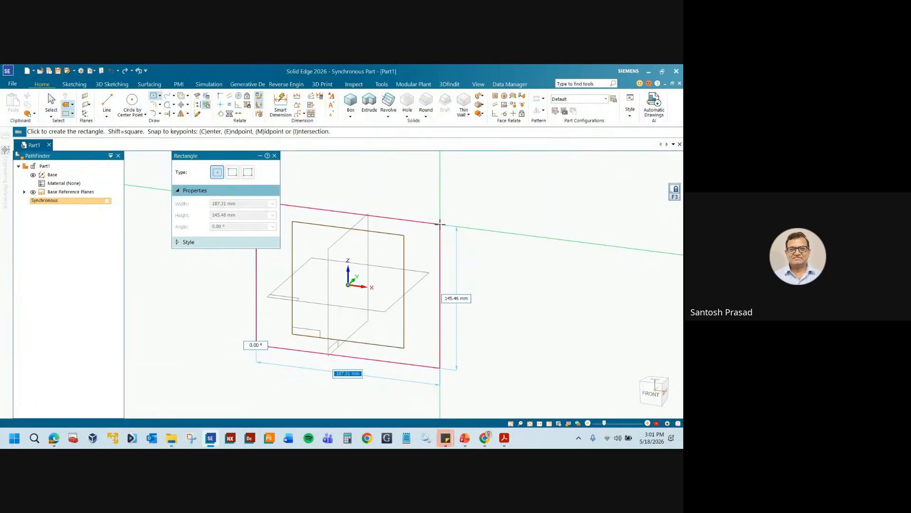
{"action": "type", "text": "100"}
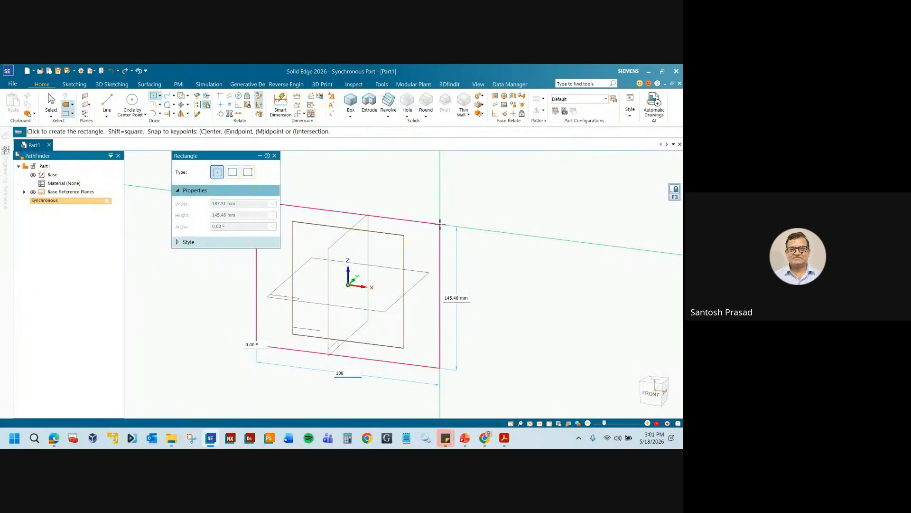
{"action": "key", "text": "Tab"}
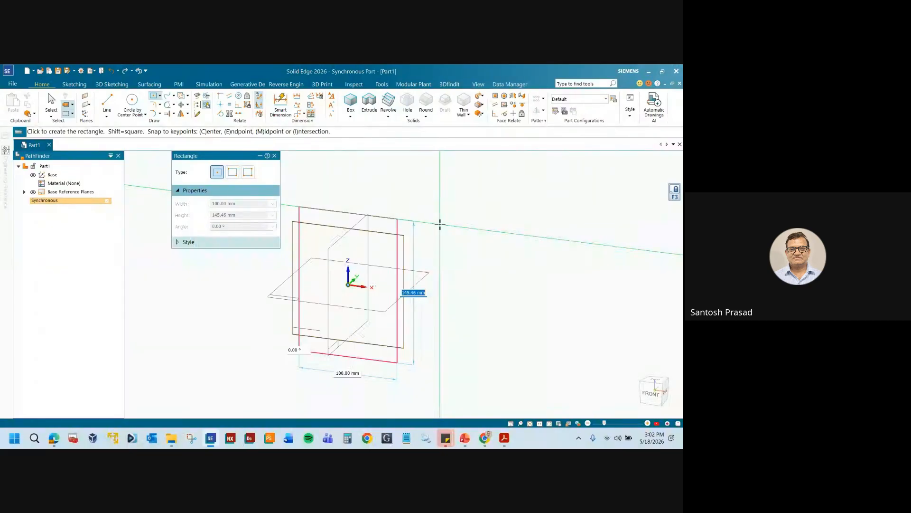
{"action": "type", "text": "80"}
{"action": "key", "text": "Tab"}
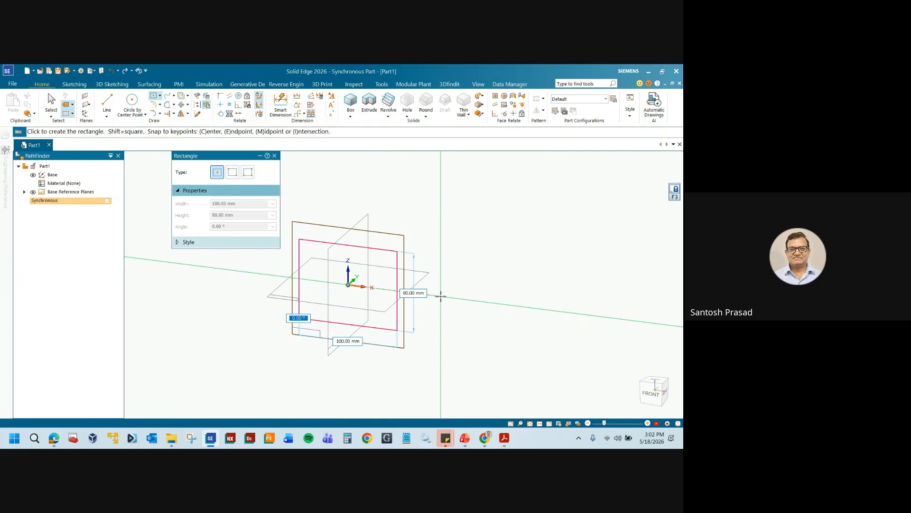
{"action": "left_click", "coordinate": [441, 295]}
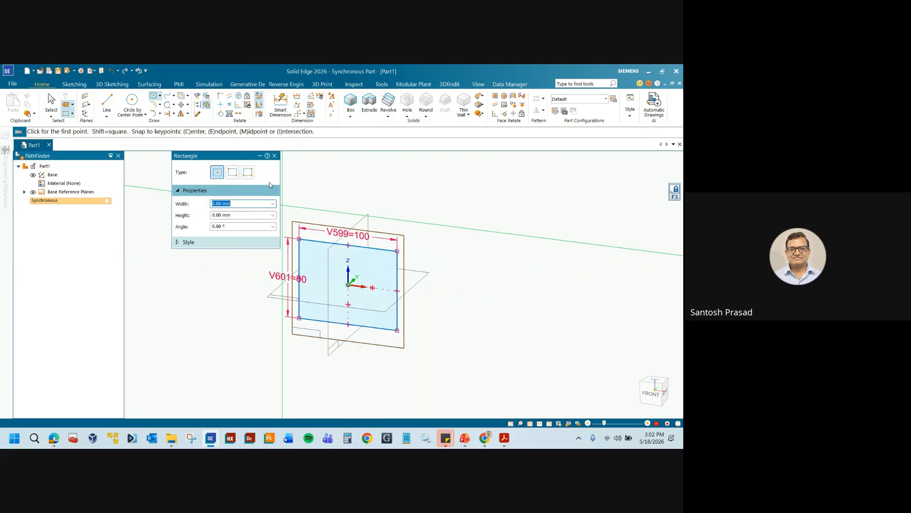
{"action": "key", "text": "Escape"}
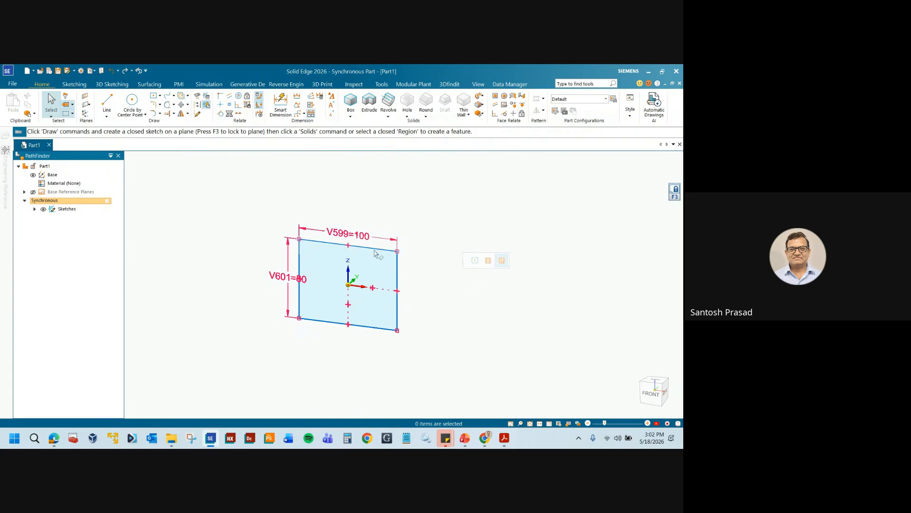
- Open the rectangle's width dimension to look over its value and definition settings
{"action": "left_click", "coordinate": [361, 239]}
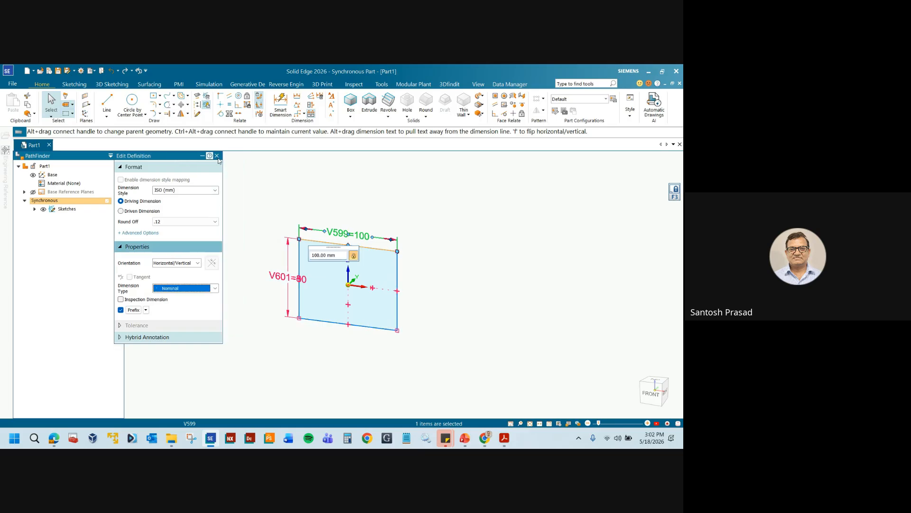
{"action": "left_click", "coordinate": [236, 156]}
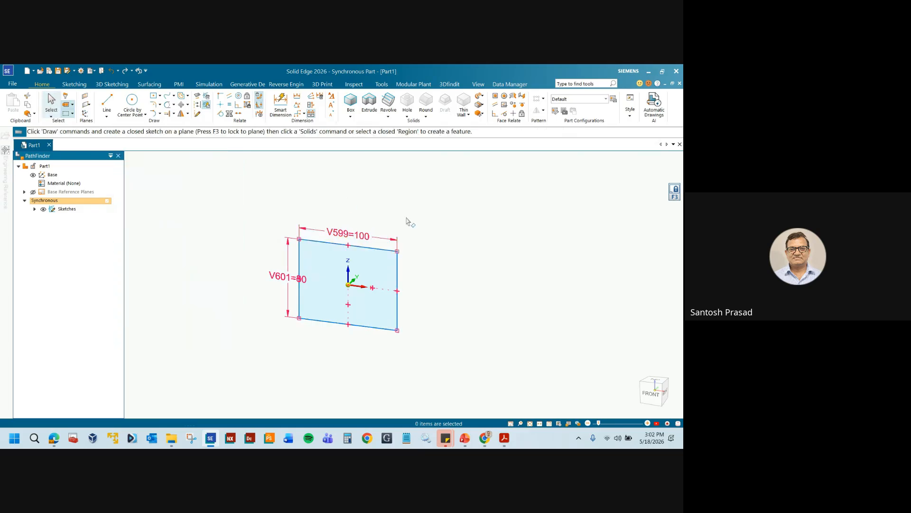
{"action": "left_click", "coordinate": [365, 239]}
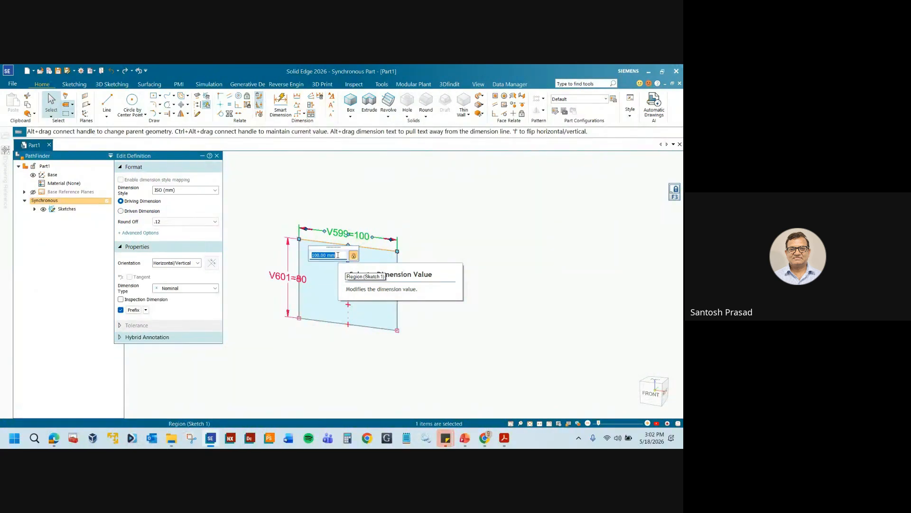
{"action": "left_click", "coordinate": [457, 259]}
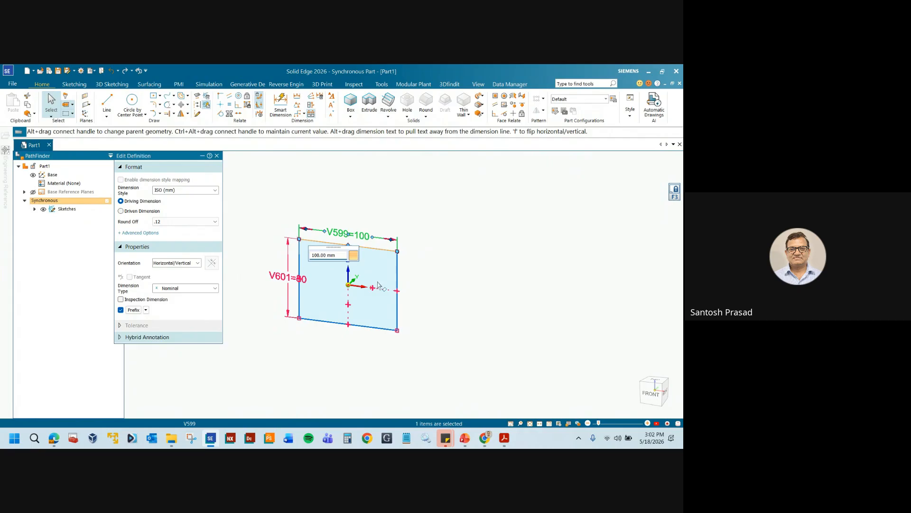
- Set the rectangle's height dimension to 120 mm
{"action": "left_click", "coordinate": [297, 282]}
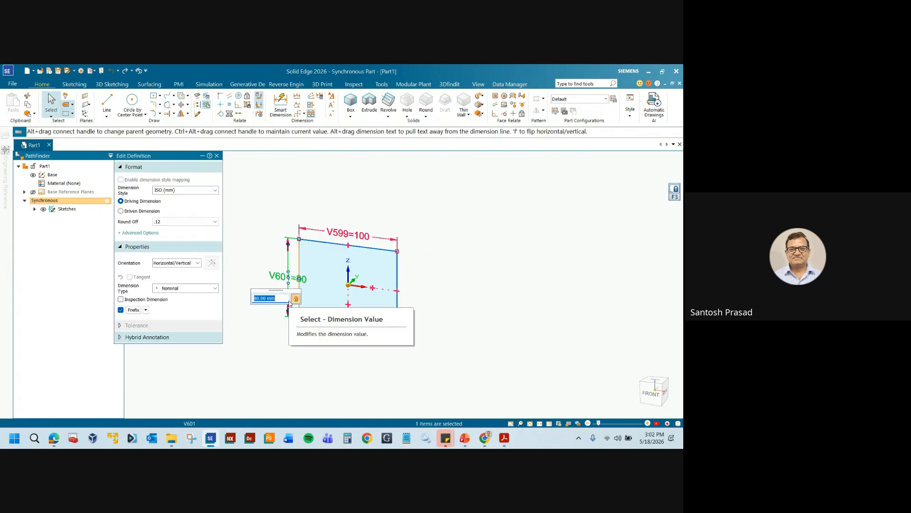
{"action": "type", "text": "1"}
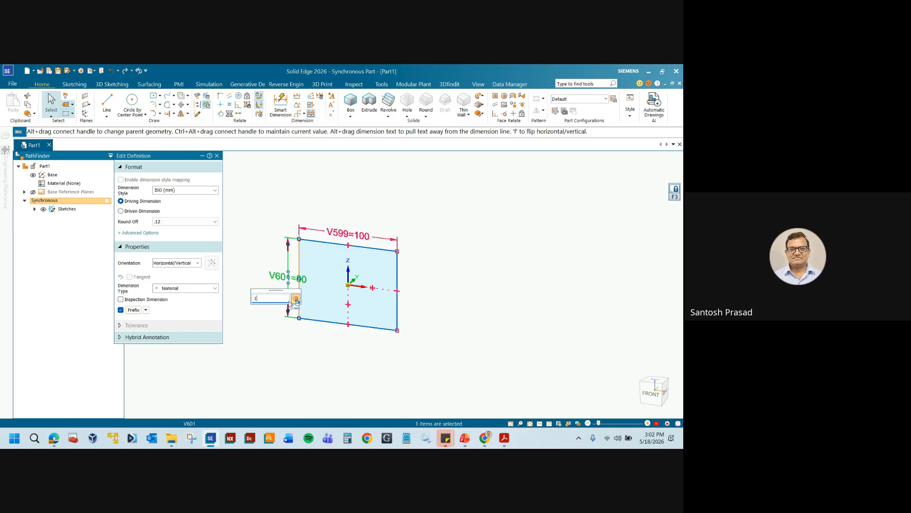
{"action": "type", "text": "20"}
{"action": "key", "text": "Return"}
{"action": "left_click", "coordinate": [256, 316]}
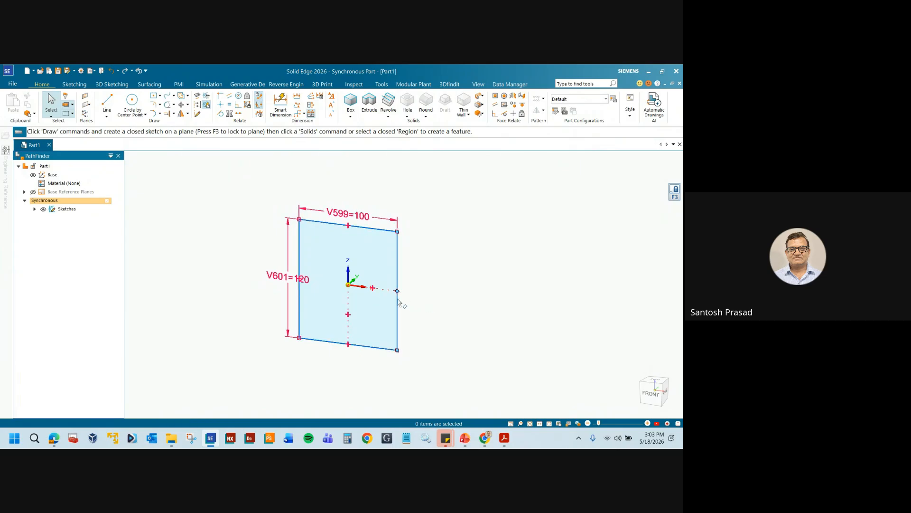
{"action": "left_click", "coordinate": [412, 297]}
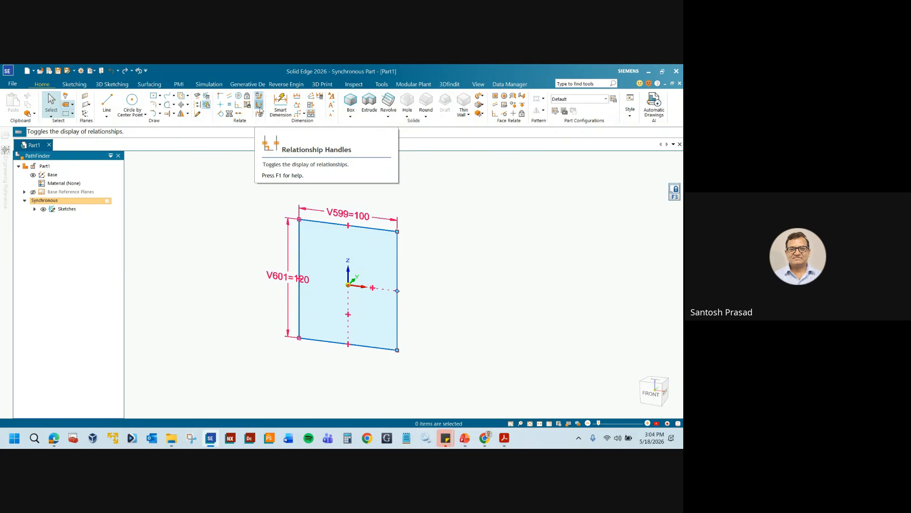
- Review the IntelliSketch relationship options and close them without making changes
{"action": "left_click", "coordinate": [72, 84]}
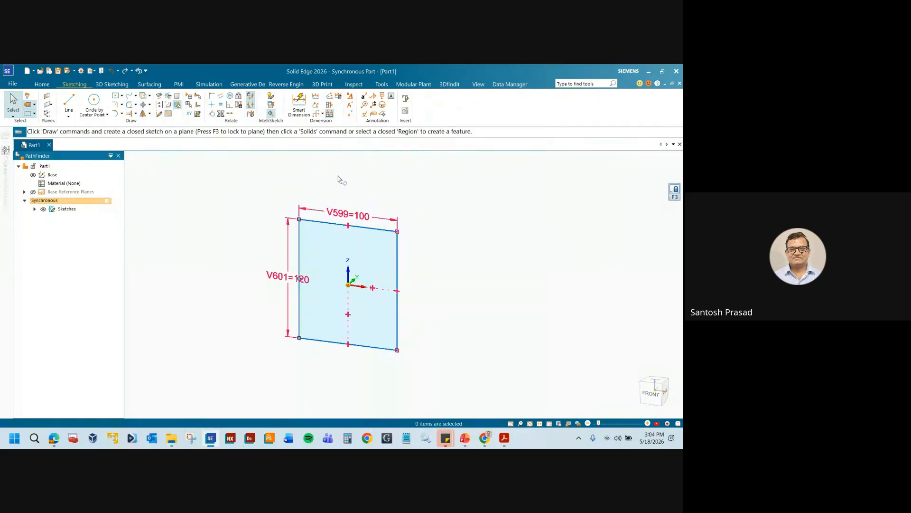
{"action": "left_click", "coordinate": [271, 97]}
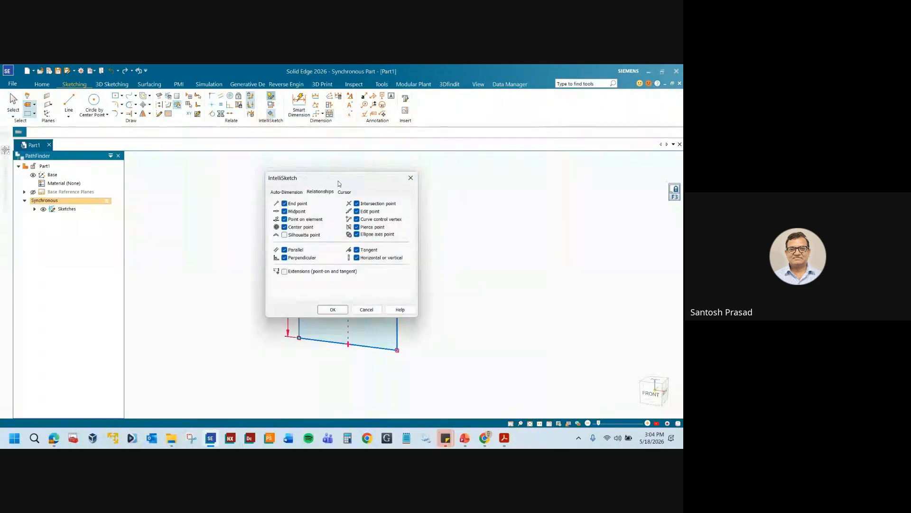
{"action": "left_click_drag", "start_coordinate": [340, 180], "coordinate": [521, 178]}
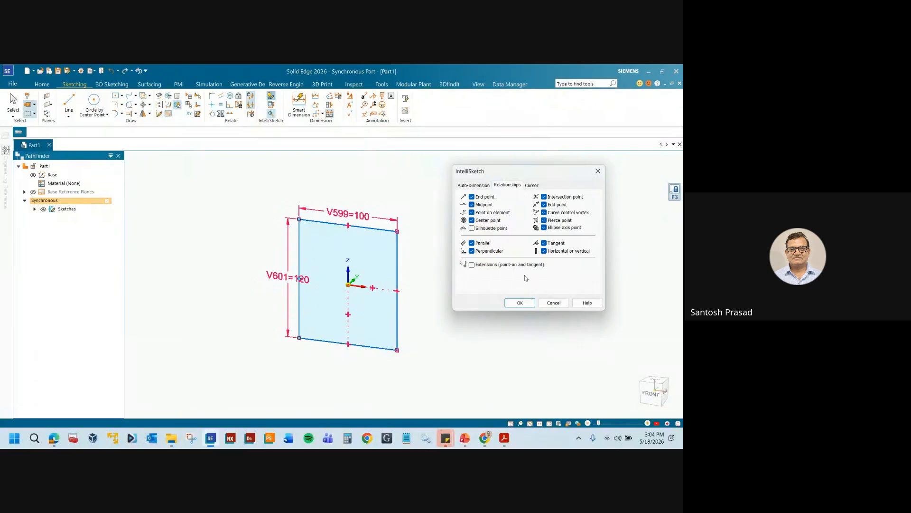
{"action": "left_click", "coordinate": [554, 303]}
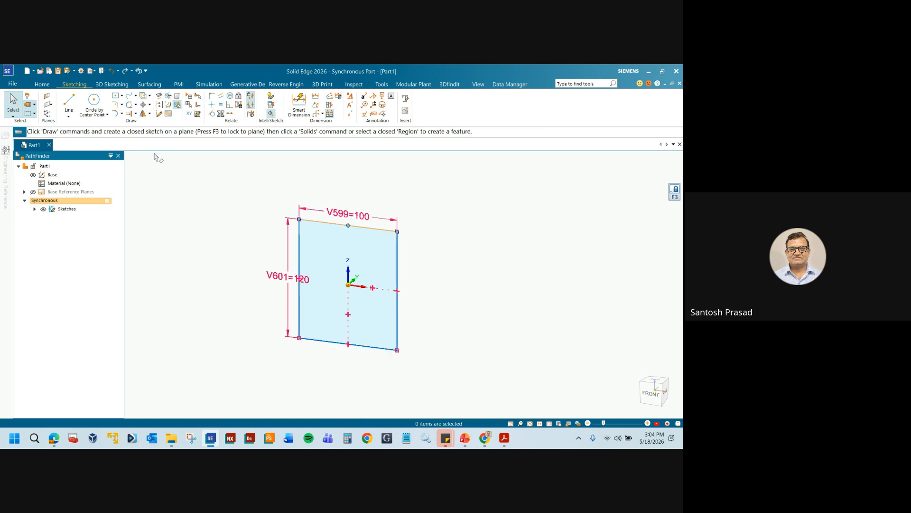
{"action": "left_click", "coordinate": [42, 84]}
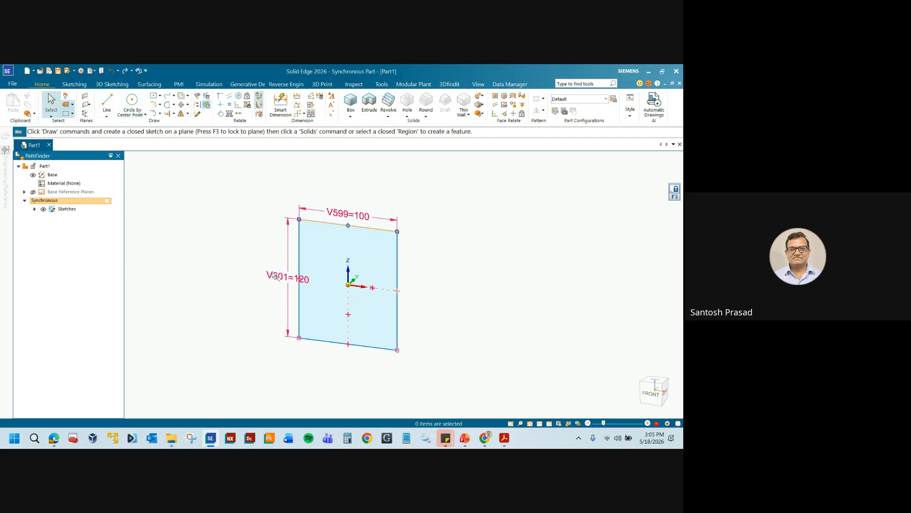
{"action": "left_click", "coordinate": [225, 231]}
{"action": "left_click", "coordinate": [239, 257]}
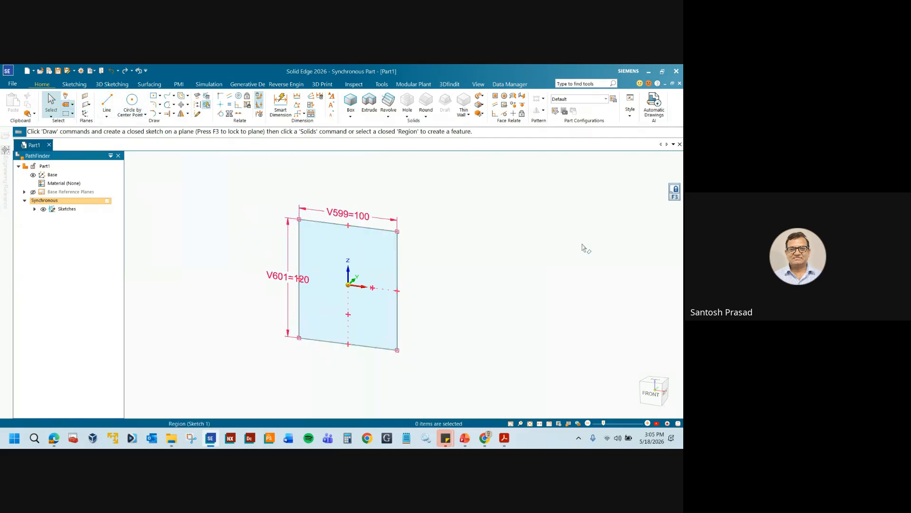
- Sketch a second rectangle by center on the locked Front plane, beside the dimensioned one on the positive X side
{"action": "left_click", "coordinate": [154, 99]}
{"action": "left_click", "coordinate": [522, 302]}
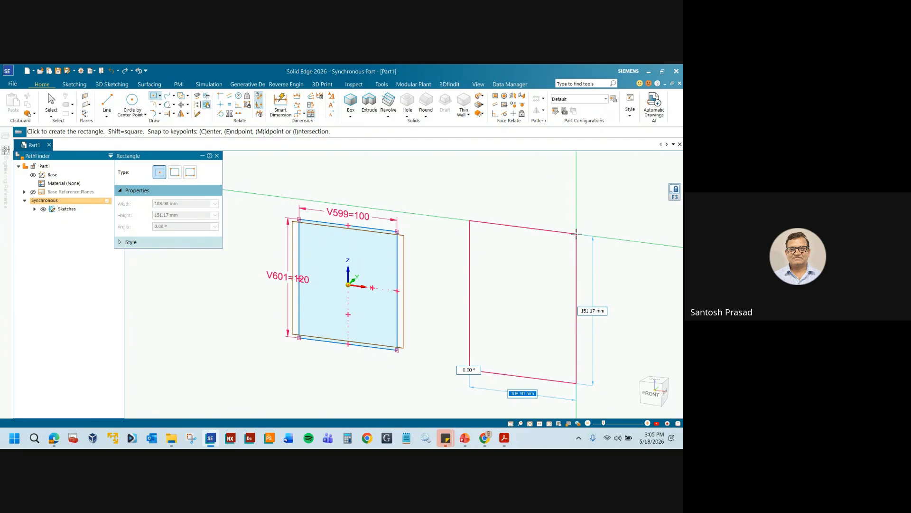
{"action": "scroll", "coordinate": [577, 233], "scroll_direction": "up", "scroll_amount": 1}
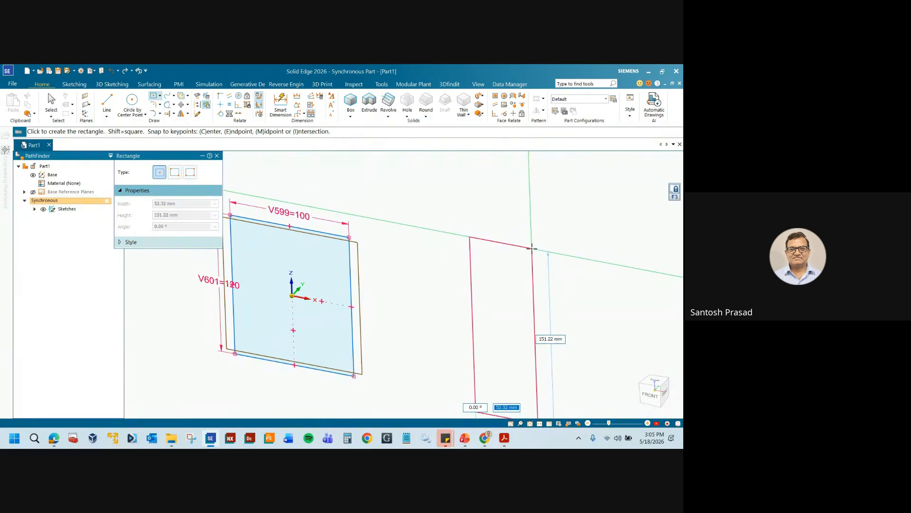
{"action": "middle_click_drag", "start_coordinate": [533, 249], "coordinate": [547, 237]}
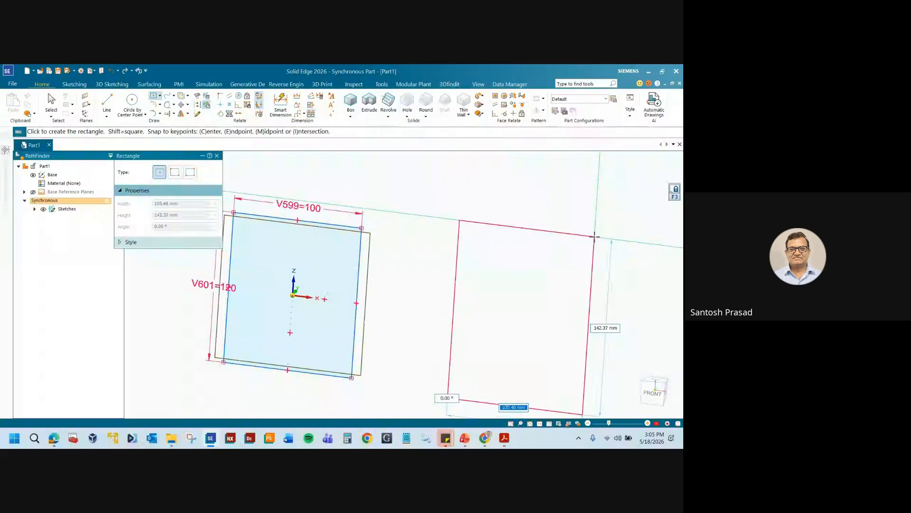
{"action": "left_click", "coordinate": [585, 234]}
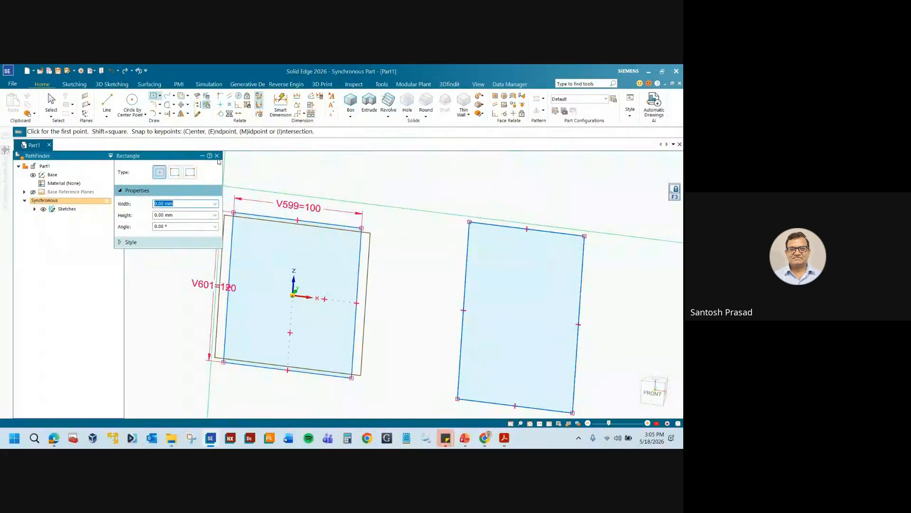
{"action": "key", "text": "Escape"}
{"action": "scroll", "coordinate": [351, 205], "scroll_direction": "down", "scroll_amount": 2}
{"action": "middle_click_drag", "start_coordinate": [393, 238], "coordinate": [375, 243]}
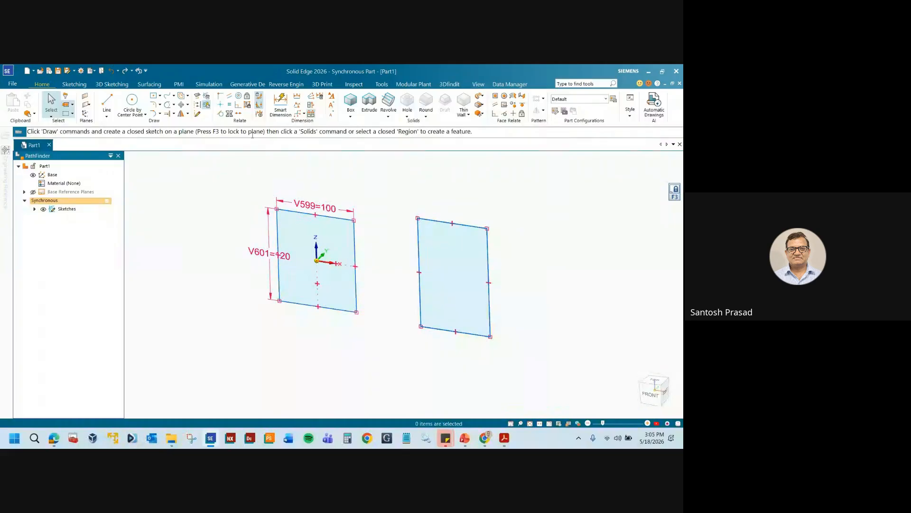
- Draw two vertically aligned circles inside the second rectangle, about 30 mm in diameter above and about 44 mm below
{"action": "left_click", "coordinate": [131, 100]}
{"action": "scroll", "coordinate": [450, 250], "scroll_direction": "up", "scroll_amount": 3}
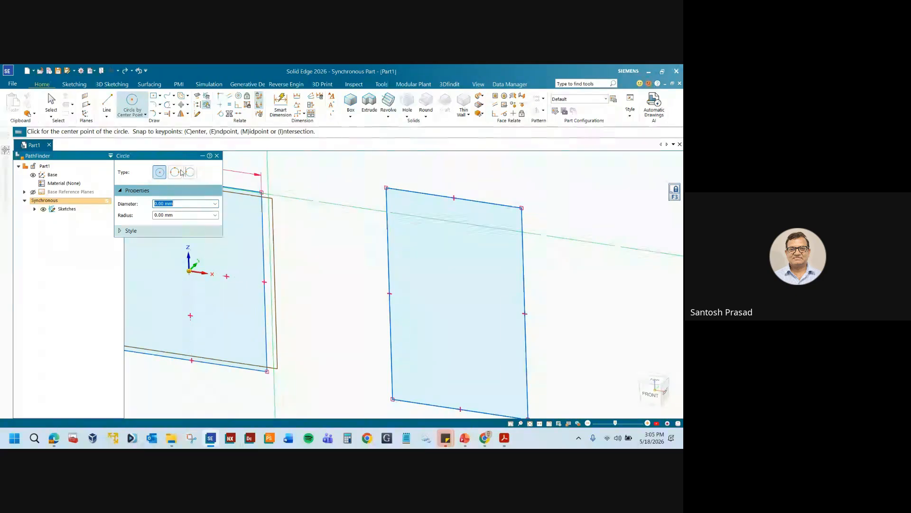
{"action": "left_click", "coordinate": [450, 251]}
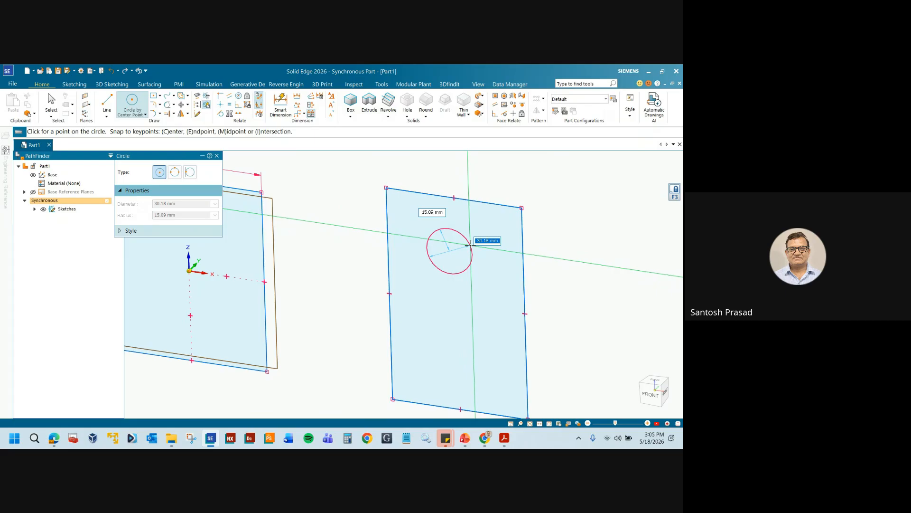
{"action": "left_click", "coordinate": [470, 246]}
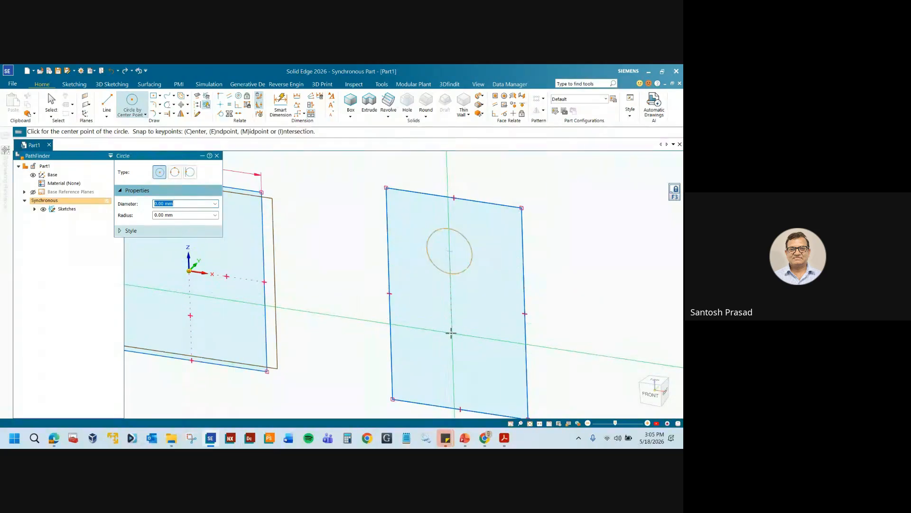
{"action": "left_click", "coordinate": [452, 337]}
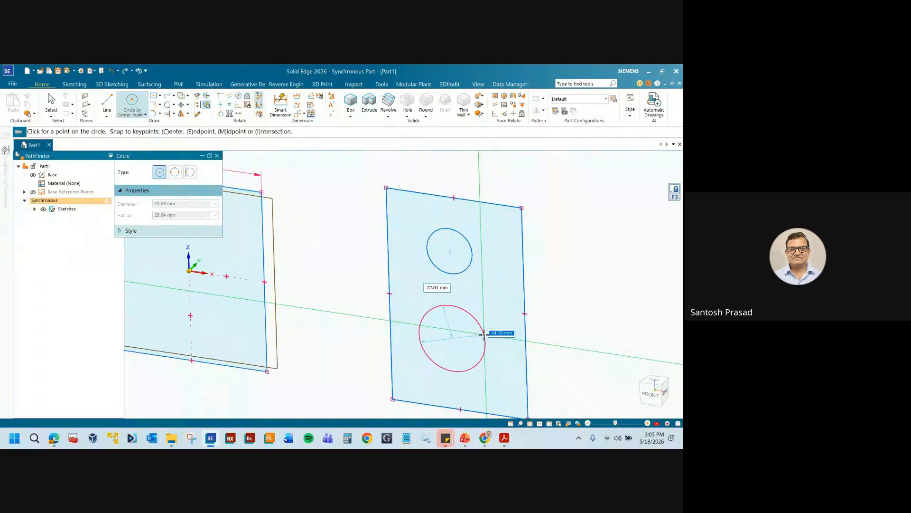
{"action": "left_click", "coordinate": [484, 335]}
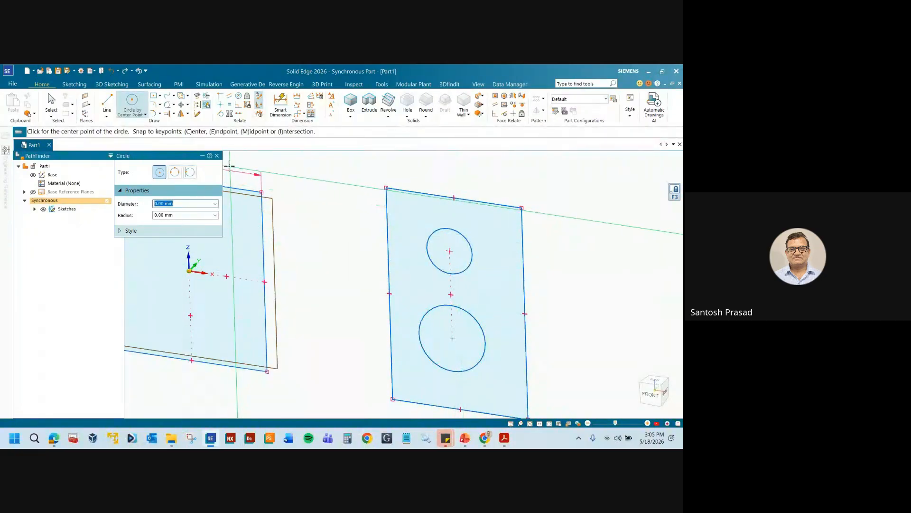
{"action": "key", "text": "Escape"}
{"action": "scroll", "coordinate": [478, 289], "scroll_direction": "down", "scroll_amount": 2}
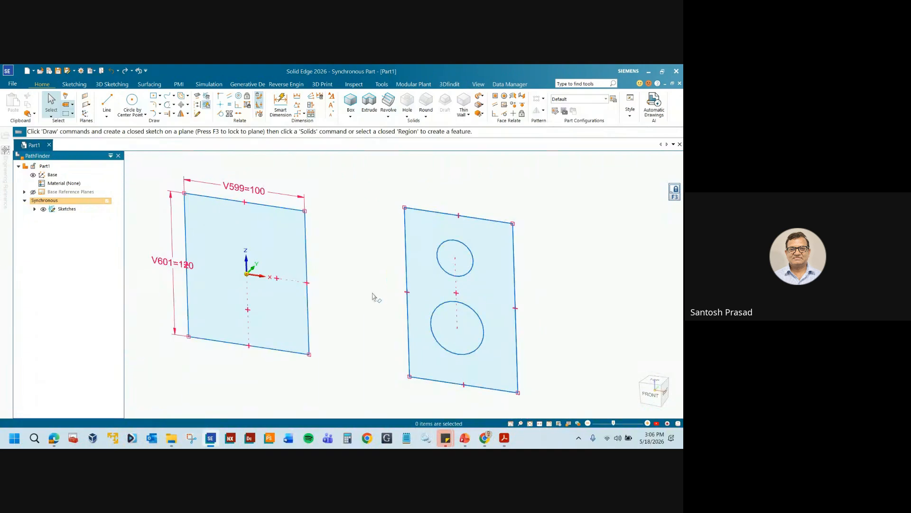
- Show the base reference planes during a circle command, cancel the command and hide the planes again
{"action": "middle_click_drag", "start_coordinate": [373, 293], "coordinate": [366, 286]}
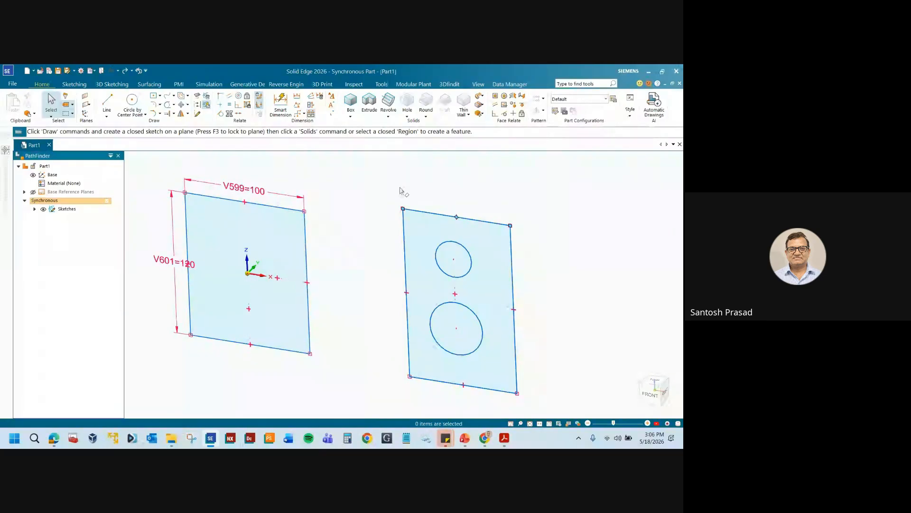
{"action": "middle_click_drag", "start_coordinate": [363, 196], "coordinate": [362, 198]}
{"action": "scroll", "coordinate": [363, 201], "scroll_direction": "down", "scroll_amount": 2}
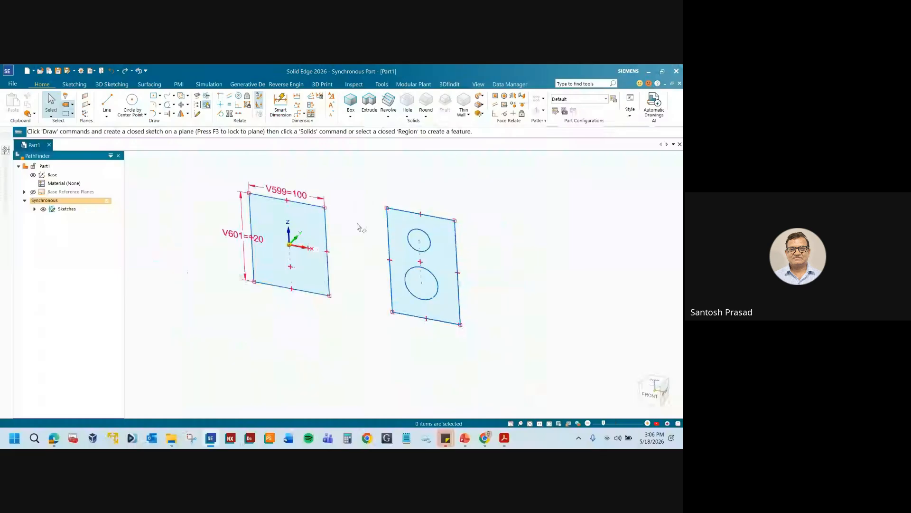
{"action": "left_click", "coordinate": [133, 103]}
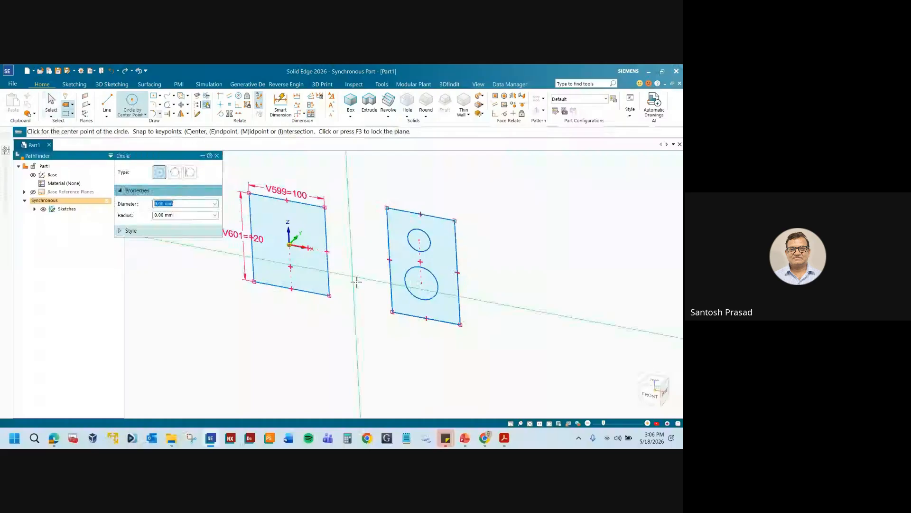
{"action": "middle_click_drag", "start_coordinate": [356, 279], "coordinate": [315, 237]}
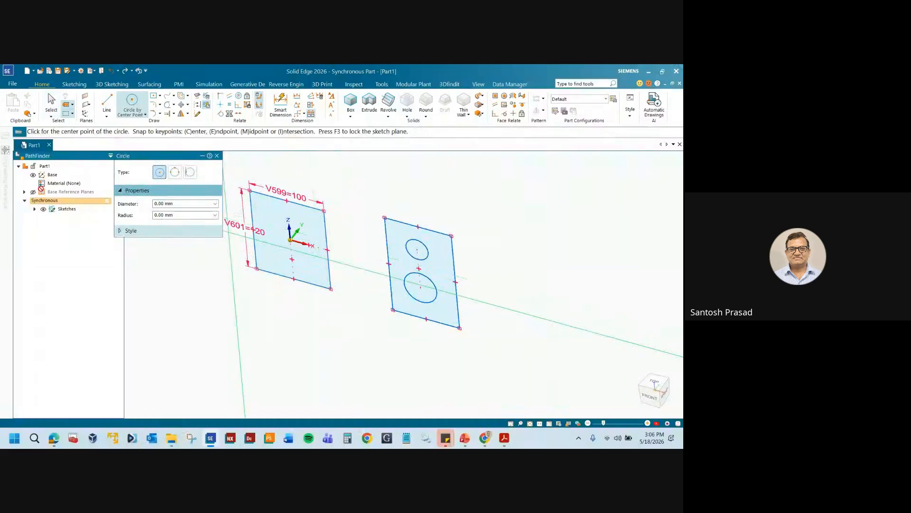
{"action": "left_click", "coordinate": [33, 191]}
{"action": "scroll", "coordinate": [338, 249], "scroll_direction": "up", "scroll_amount": 3}
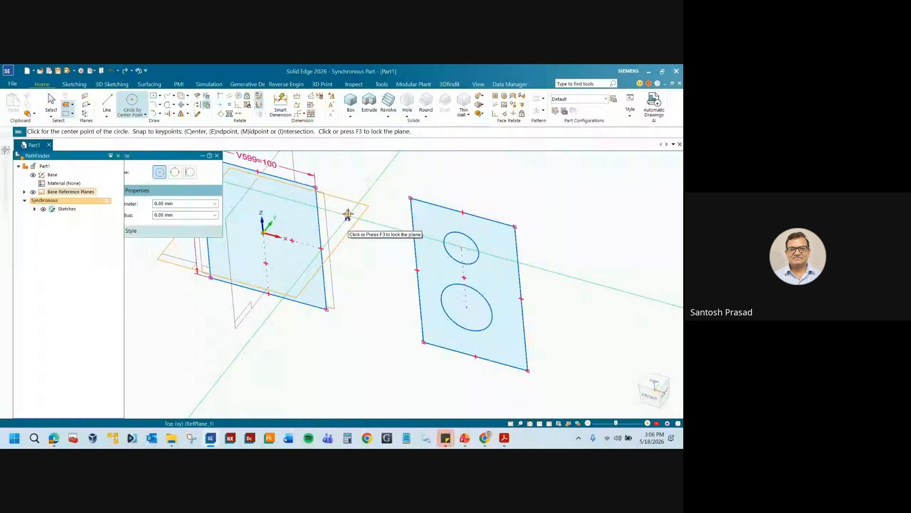
{"action": "left_click", "coordinate": [218, 155]}
{"action": "middle_click_drag", "start_coordinate": [366, 285], "coordinate": [368, 261]}
{"action": "scroll", "coordinate": [387, 288], "scroll_direction": "down", "scroll_amount": 5}
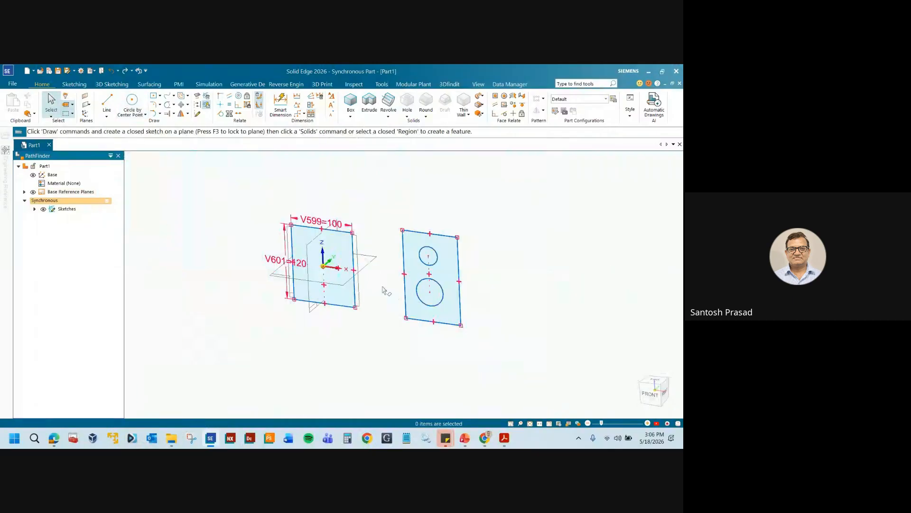
{"action": "scroll", "coordinate": [341, 241], "scroll_direction": "up", "scroll_amount": 2}
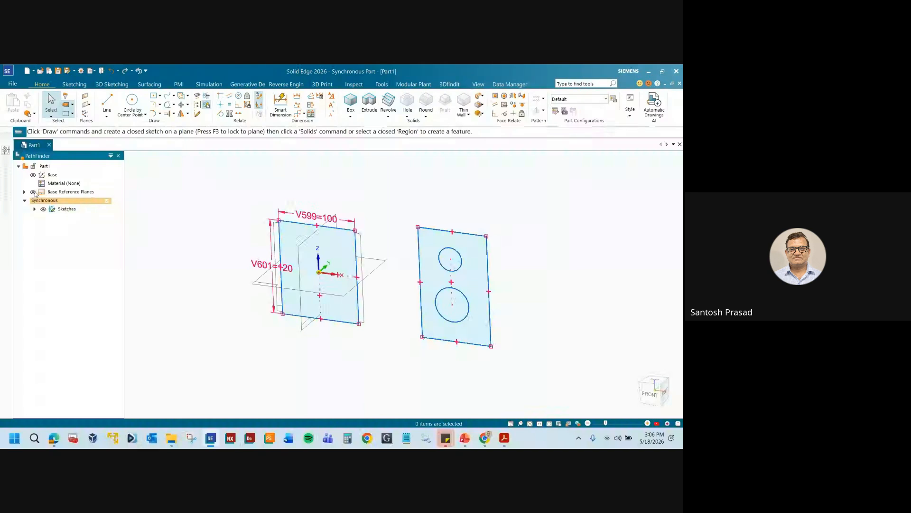
{"action": "left_click", "coordinate": [33, 192]}
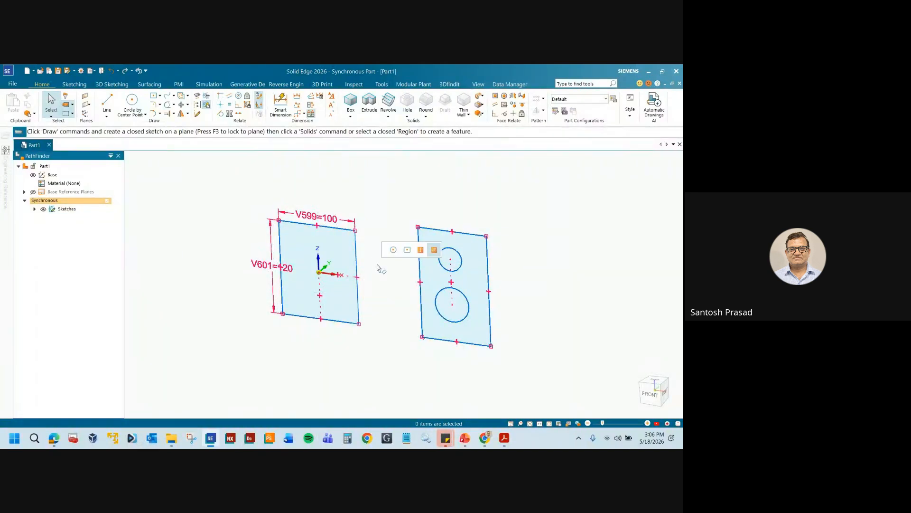
{"action": "left_click", "coordinate": [381, 86]}
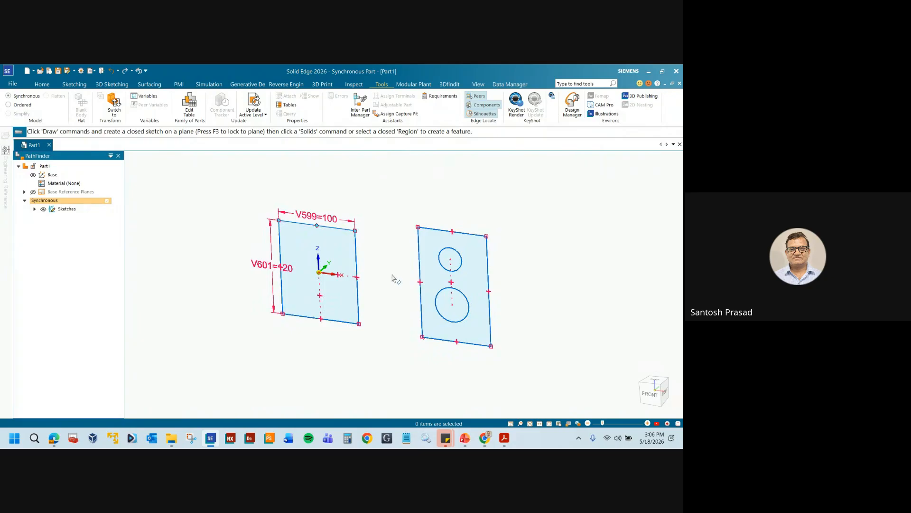
{"action": "left_click", "coordinate": [42, 84]}
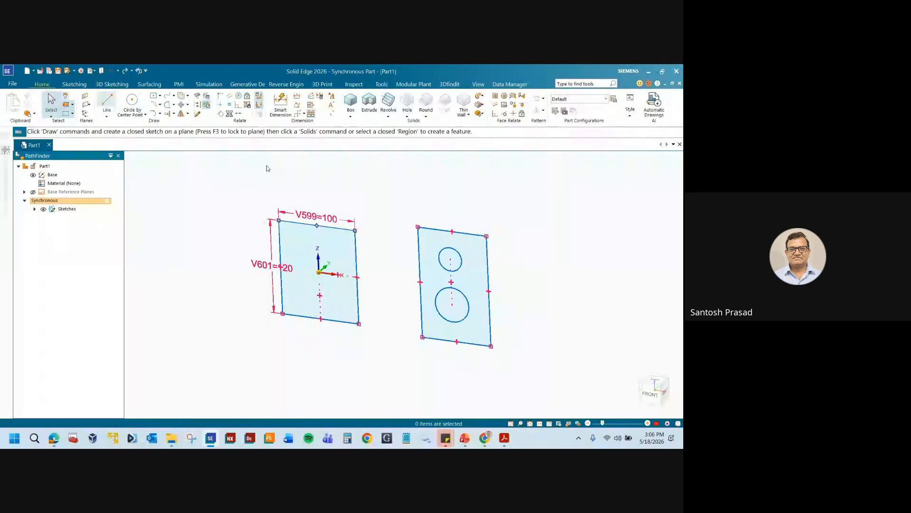
{"action": "left_click", "coordinate": [232, 262]}
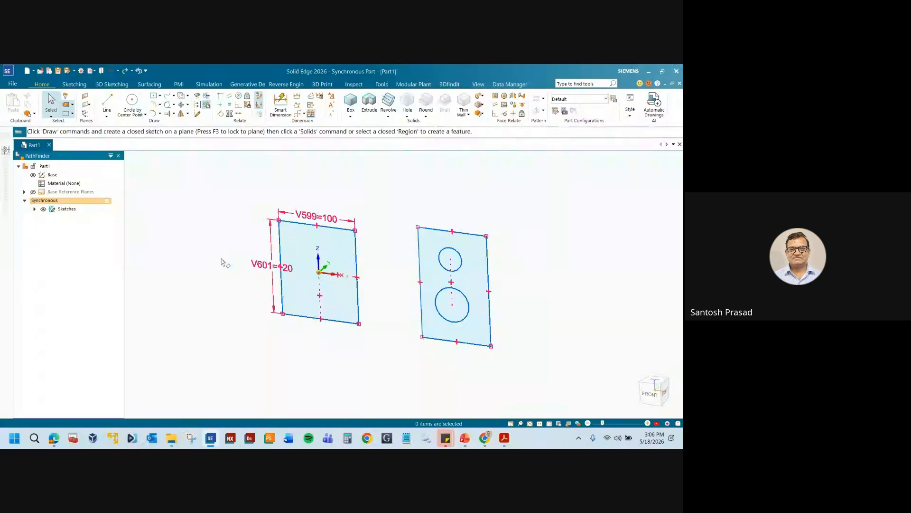
{"action": "scroll", "coordinate": [515, 247], "scroll_direction": "up", "scroll_amount": 1}
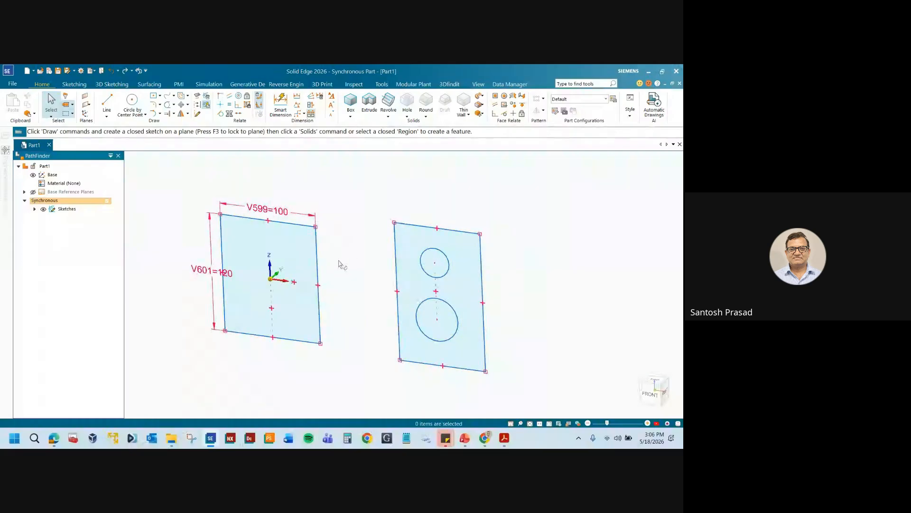
{"action": "scroll", "coordinate": [341, 262], "scroll_direction": "down", "scroll_amount": 1}
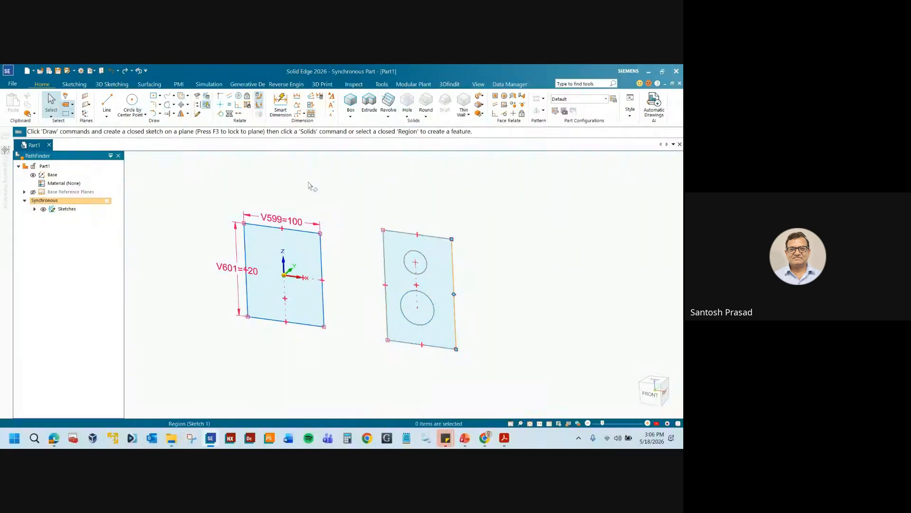
- Extrude the second rectangle's region symmetrically about the Front plane, leaving both circles as through holes
{"action": "left_click", "coordinate": [371, 107]}
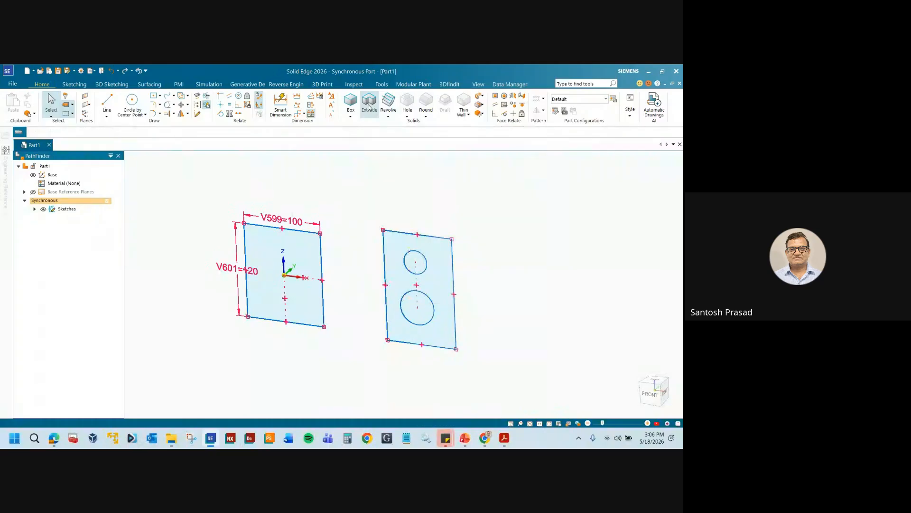
{"action": "left_click", "coordinate": [449, 270]}
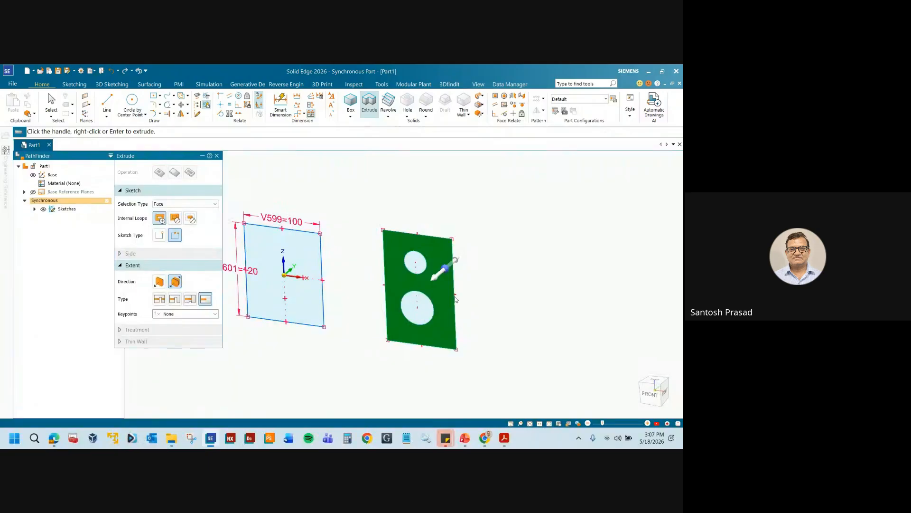
{"action": "left_click", "coordinate": [436, 280]}
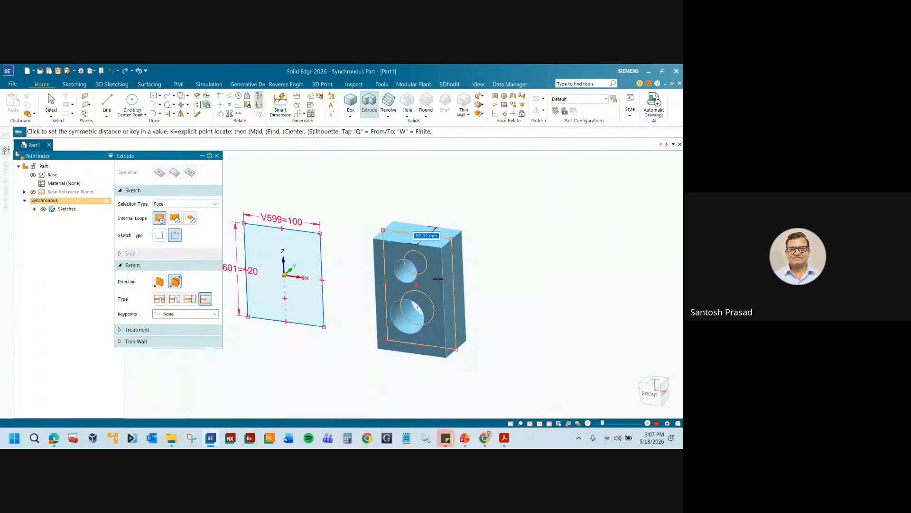
{"action": "left_click", "coordinate": [437, 279]}
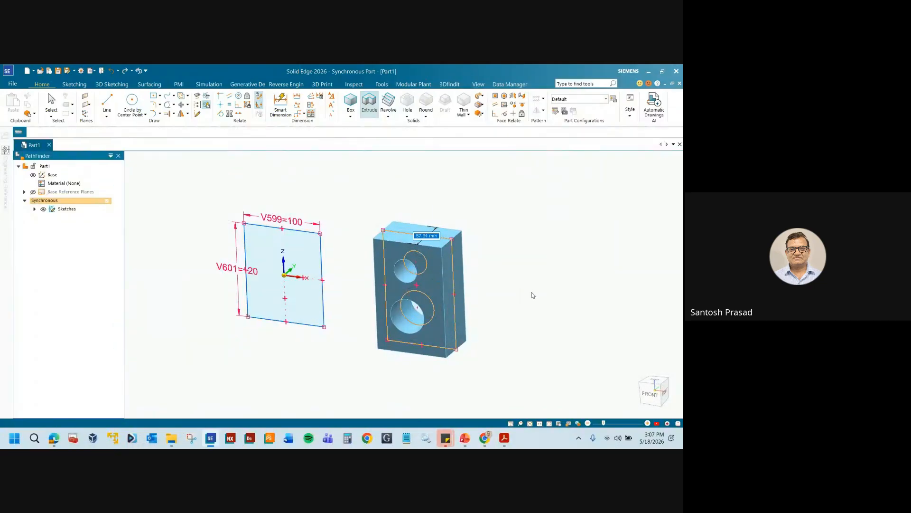
- Extrude the 100 x 120 mm rectangle at the origin symmetrically into a solid block about 73 mm deep
{"action": "left_click", "coordinate": [301, 257]}
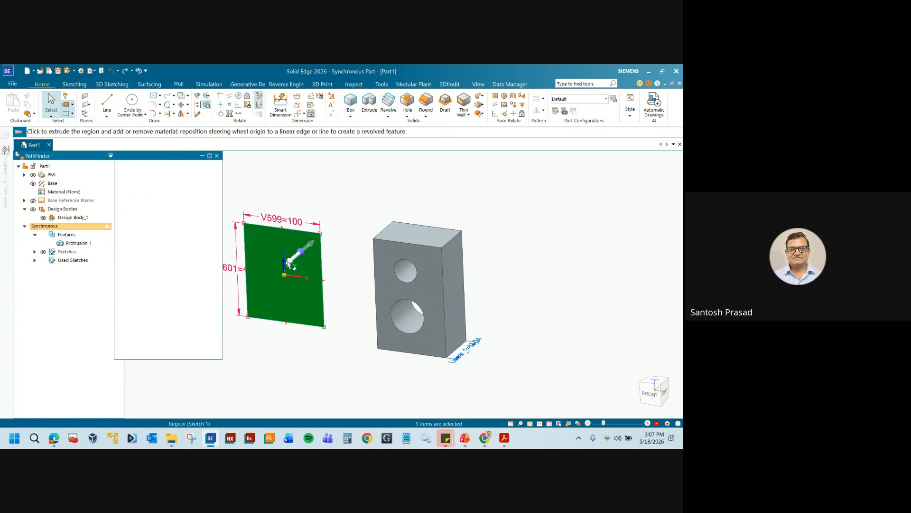
{"action": "left_click", "coordinate": [290, 262]}
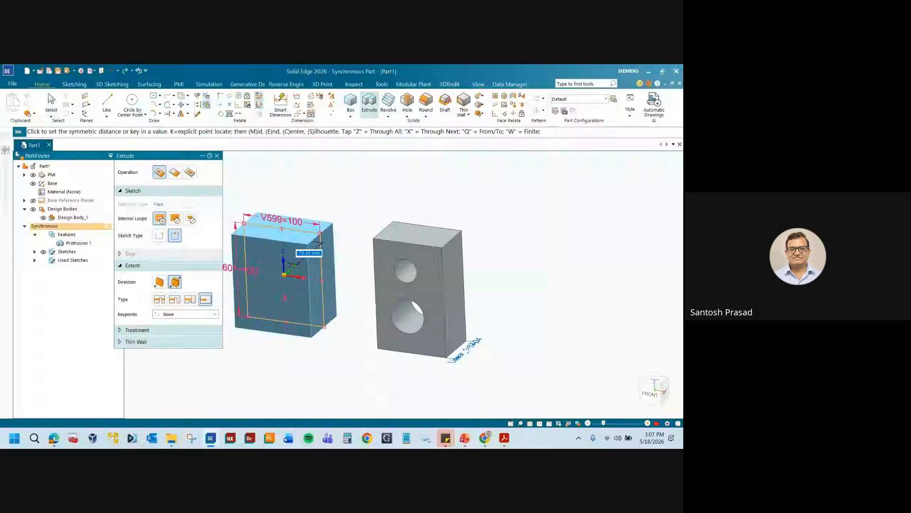
{"action": "left_click", "coordinate": [289, 263]}
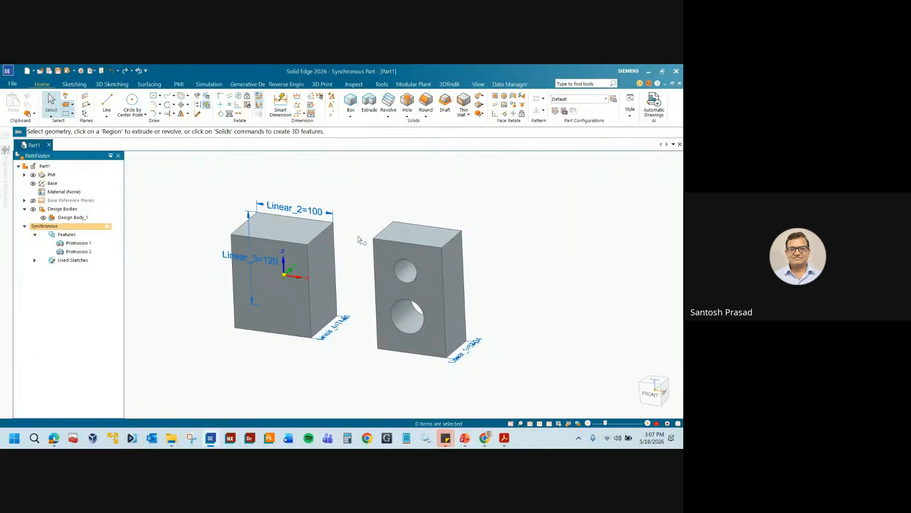
- Expand the used sketches in the model tree and examine the two protrusion features
{"action": "left_click", "coordinate": [34, 260]}
{"action": "left_click", "coordinate": [90, 244]}
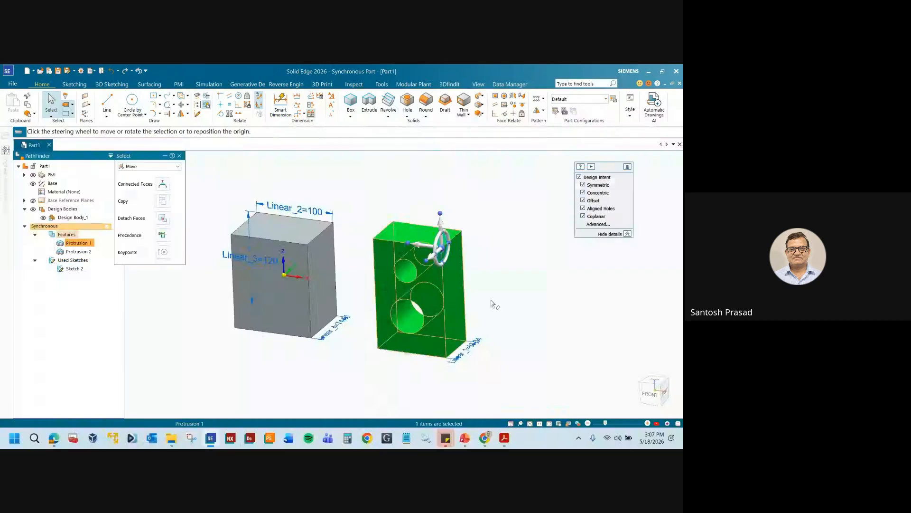
{"action": "left_click", "coordinate": [85, 253], "text": "ctrl"}
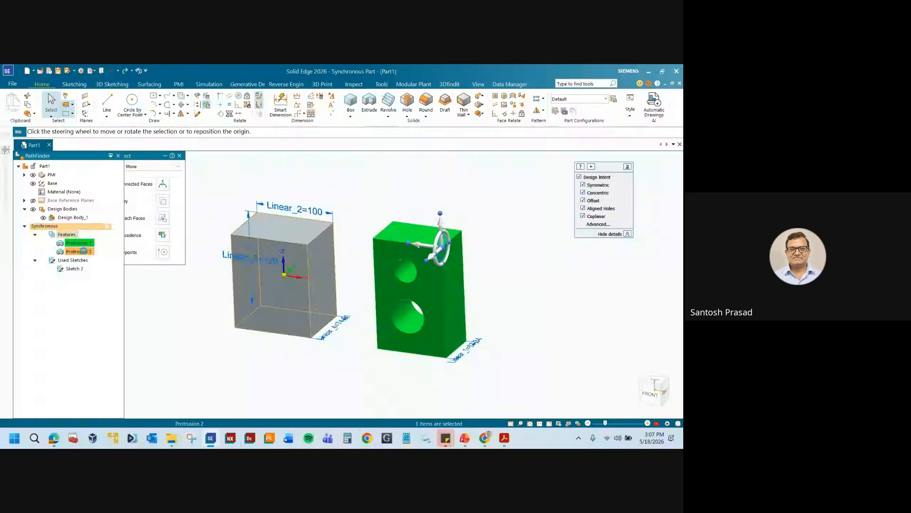
{"action": "left_click", "coordinate": [77, 289]}
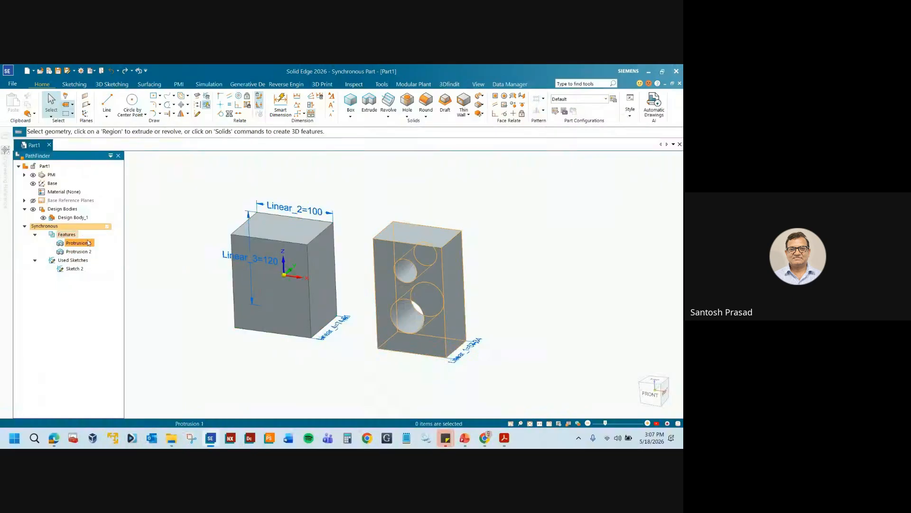
- Highlight Sketch 2 among the used sketches to examine the profiles behind both blocks
{"action": "left_click", "coordinate": [87, 269]}
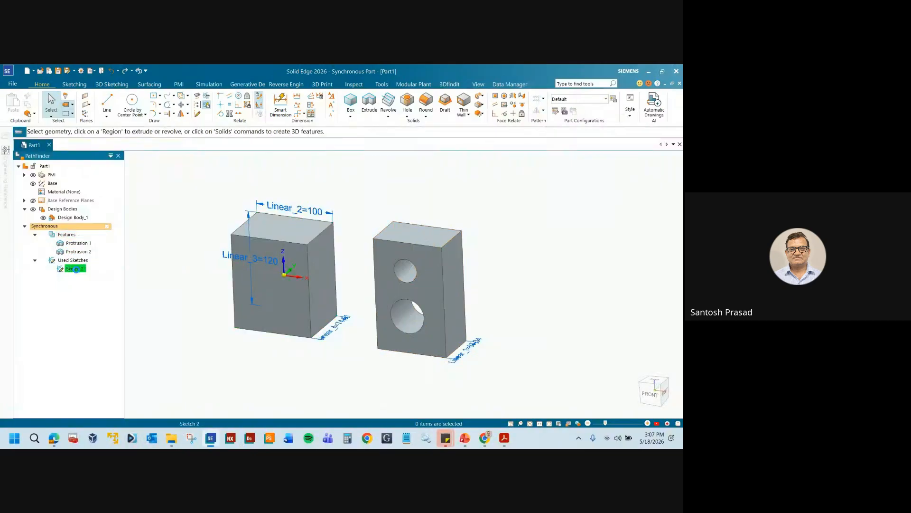
{"action": "left_click", "coordinate": [85, 299]}
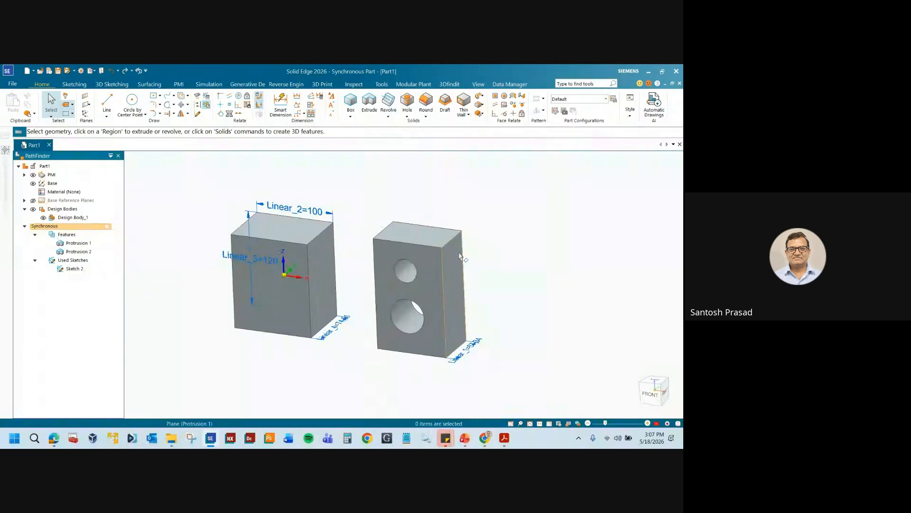
{"action": "left_click", "coordinate": [74, 268]}
{"action": "left_click", "coordinate": [82, 304]}
{"action": "left_click", "coordinate": [78, 270]}
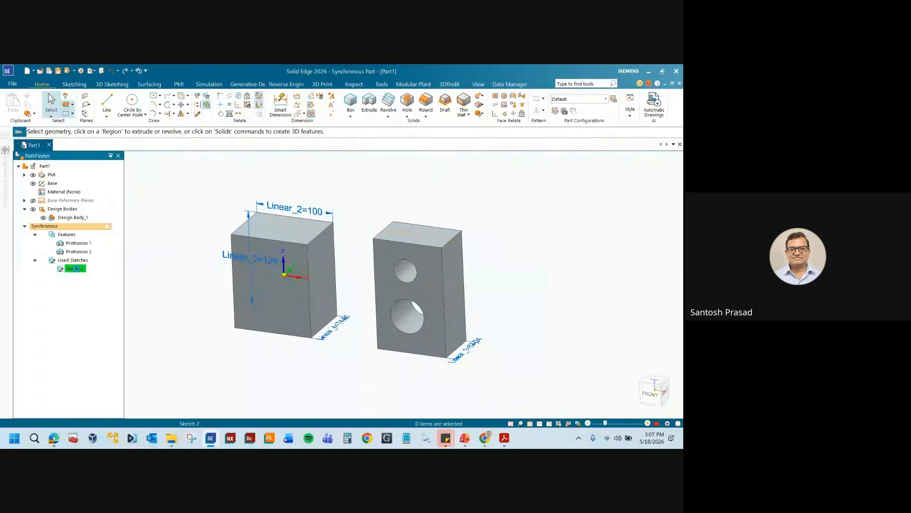
{"action": "left_click", "coordinate": [100, 299]}
{"action": "left_click", "coordinate": [79, 269]}
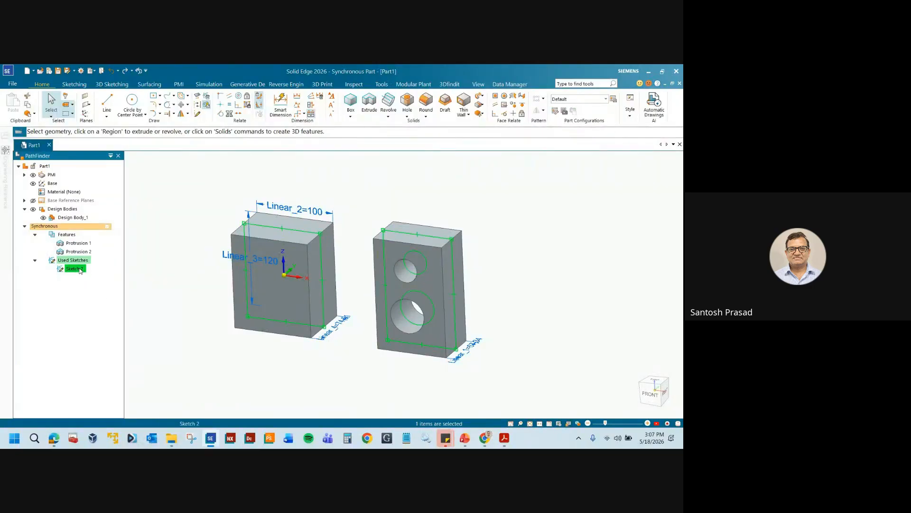
{"action": "left_click", "coordinate": [113, 333]}
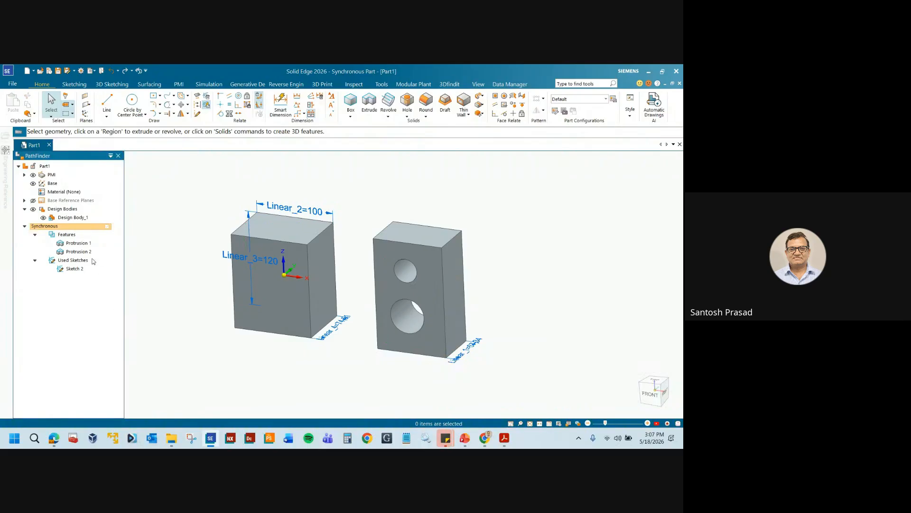
- Restore the used Sketch 2 as an active sketch in the model
{"action": "left_click", "coordinate": [75, 270]}
{"action": "right_click", "coordinate": [76, 273]}
{"action": "left_click", "coordinate": [91, 287]}
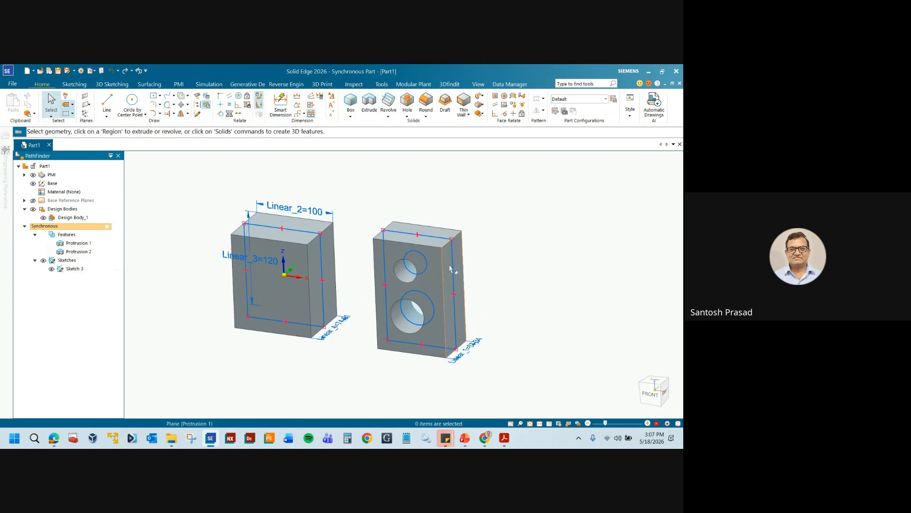
- Examine the restored sketch's available options and its geometry within both blocks
{"action": "right_click", "coordinate": [74, 270]}
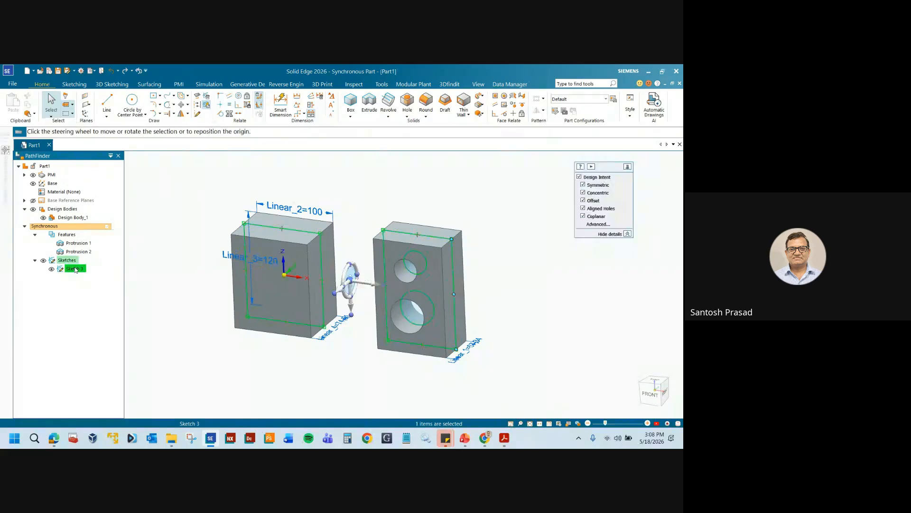
{"action": "left_click", "coordinate": [85, 304]}
{"action": "left_click", "coordinate": [87, 299]}
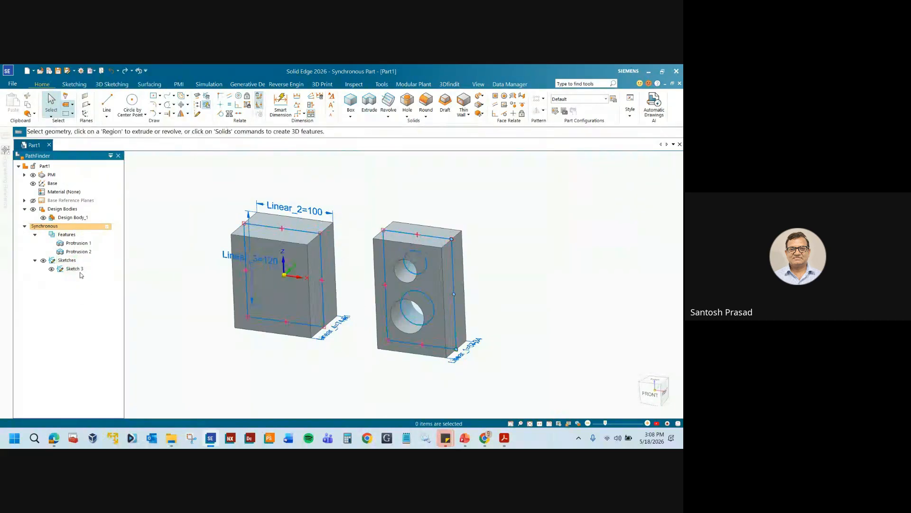
{"action": "right_click", "coordinate": [80, 272]}
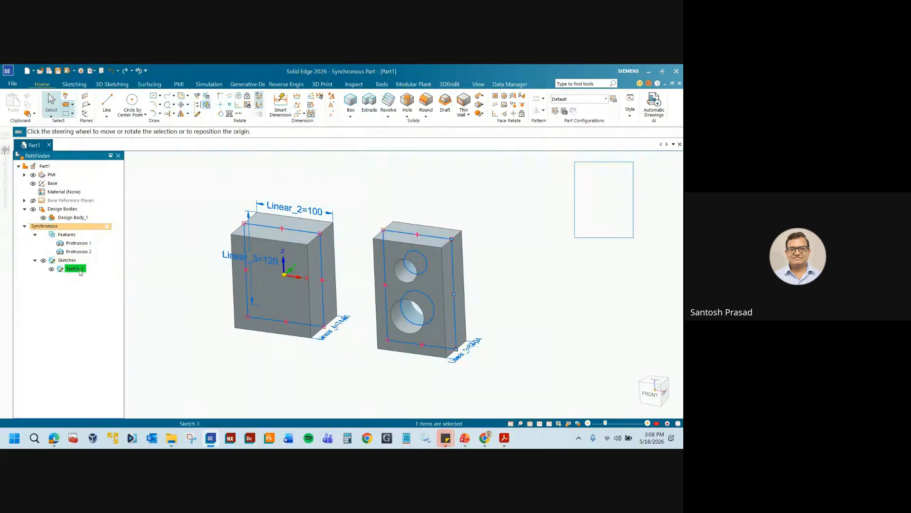
{"action": "left_click", "coordinate": [100, 299]}
{"action": "left_click", "coordinate": [467, 254]}
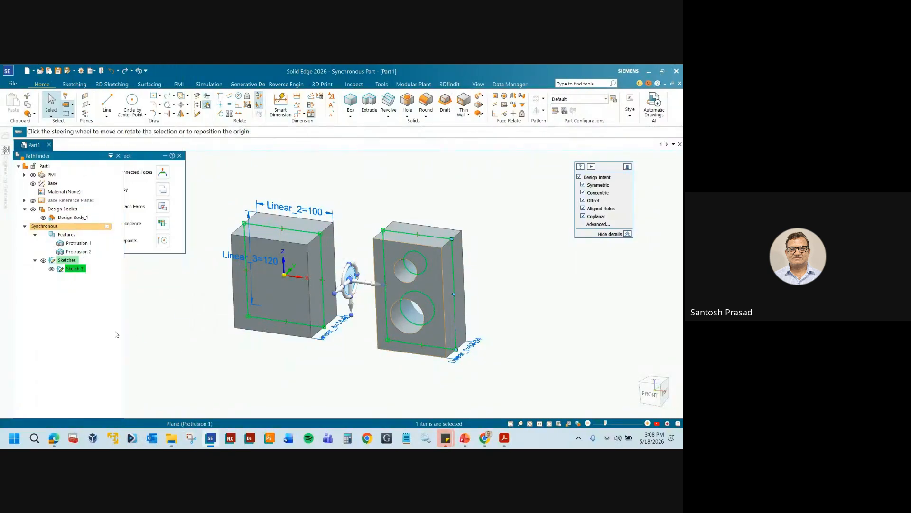
{"action": "left_click", "coordinate": [515, 245]}
{"action": "left_click", "coordinate": [193, 323]}
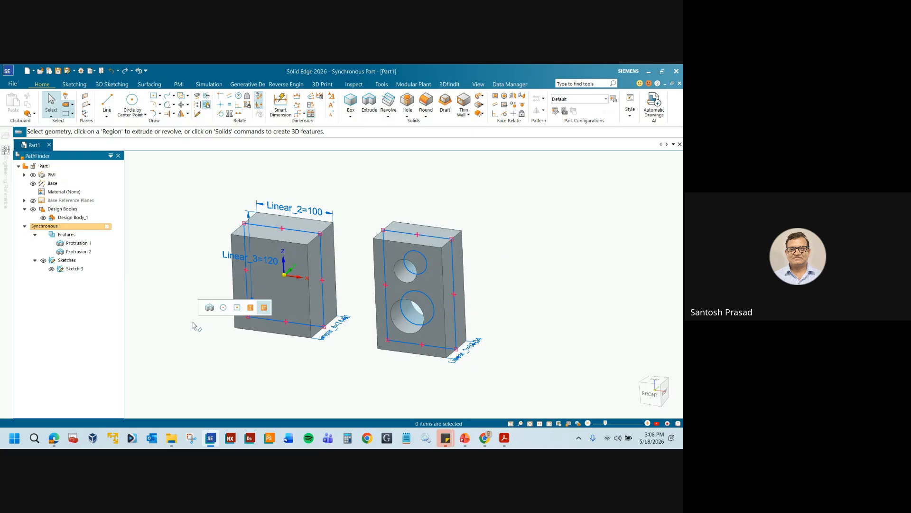
{"action": "left_click", "coordinate": [72, 269]}
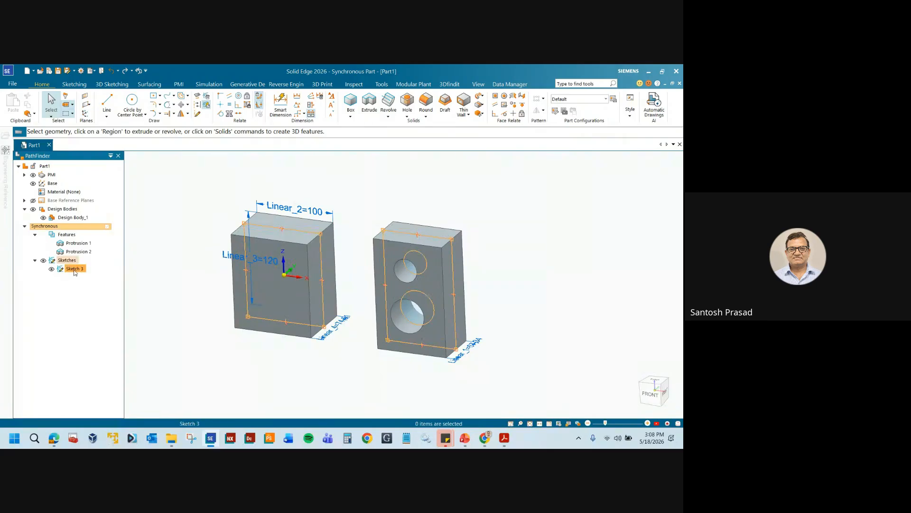
- Hide the restored Sketch 3 so only the two solid blocks and their dimensions are shown
{"action": "right_click", "coordinate": [72, 271]}
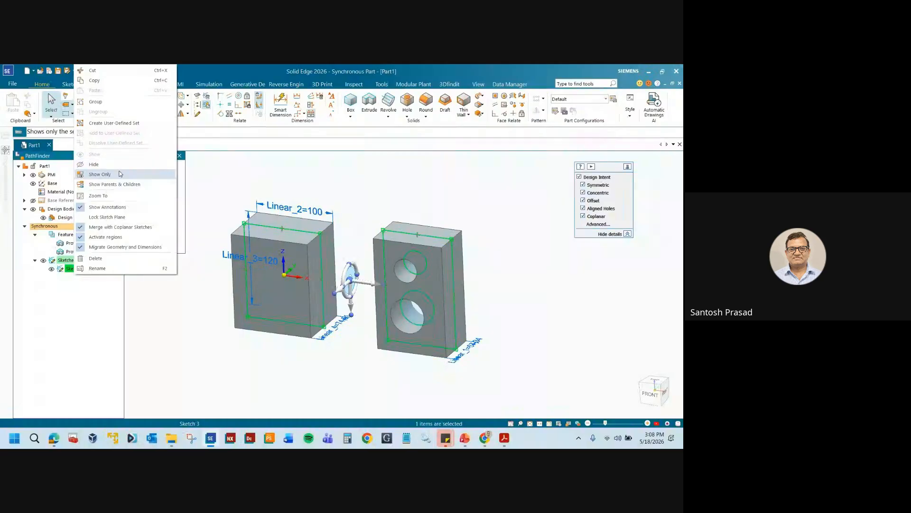
{"action": "left_click", "coordinate": [104, 164]}
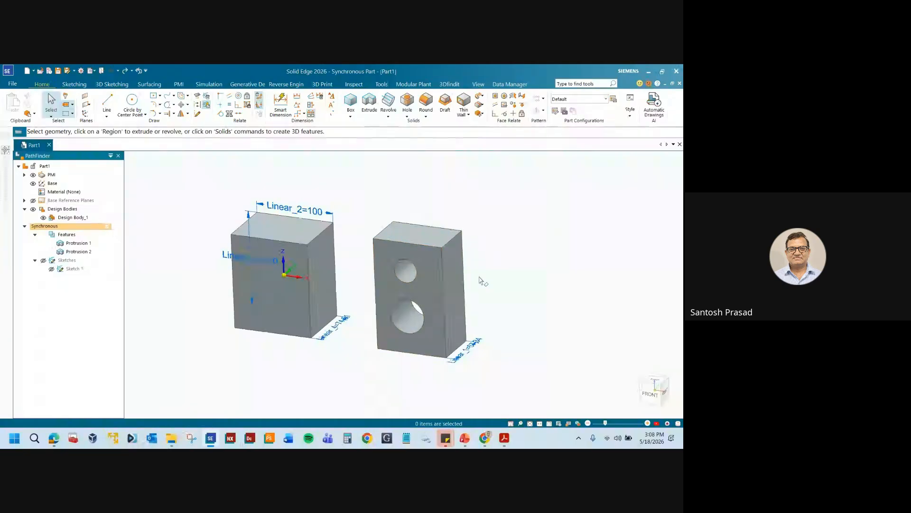
{"action": "middle_click_drag", "start_coordinate": [445, 294], "coordinate": [417, 266]}
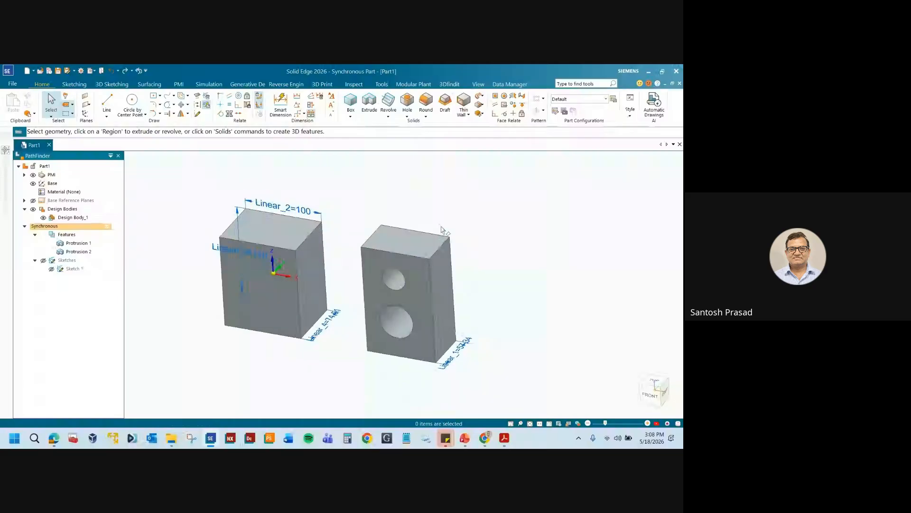
- Try moving the holed block's outer side face inward along its normal
{"action": "left_click", "coordinate": [445, 294]}
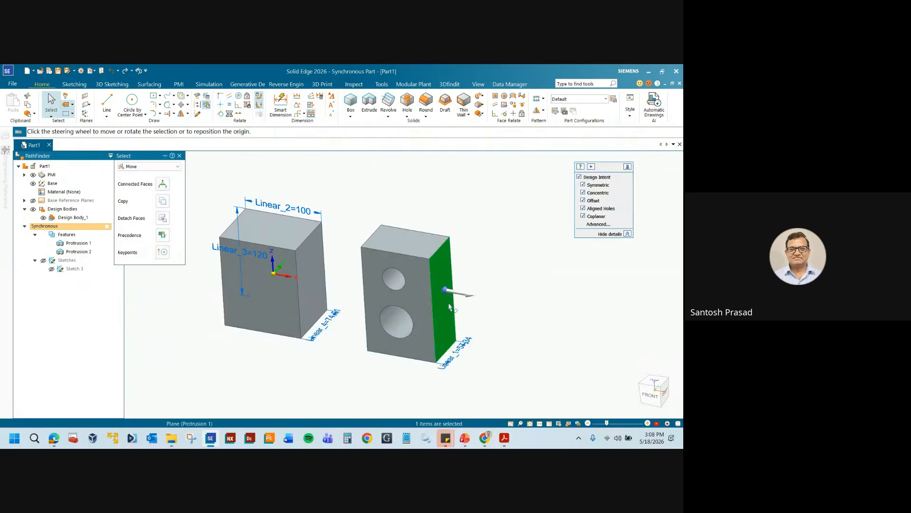
{"action": "scroll", "coordinate": [443, 316], "scroll_direction": "up", "scroll_amount": 2}
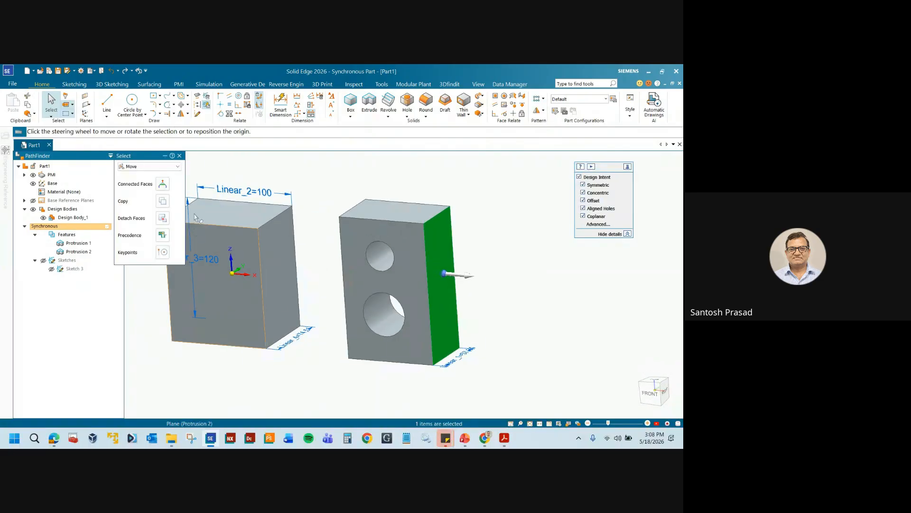
{"action": "left_click_drag", "start_coordinate": [144, 156], "coordinate": [173, 157]}
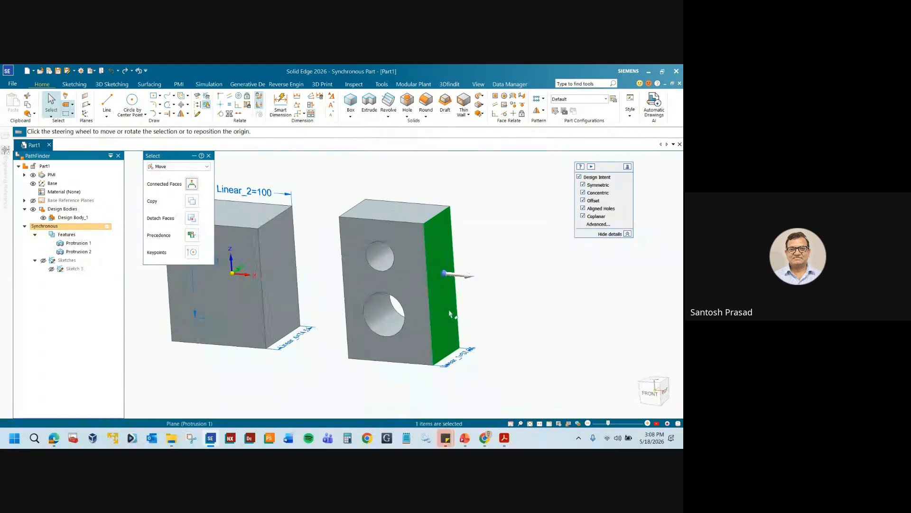
{"action": "left_click", "coordinate": [468, 276]}
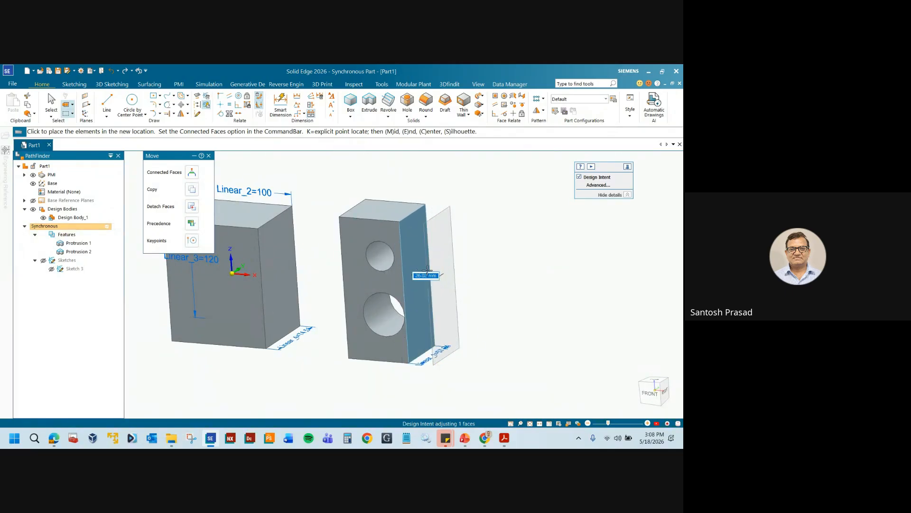
{"action": "left_click", "coordinate": [439, 274]}
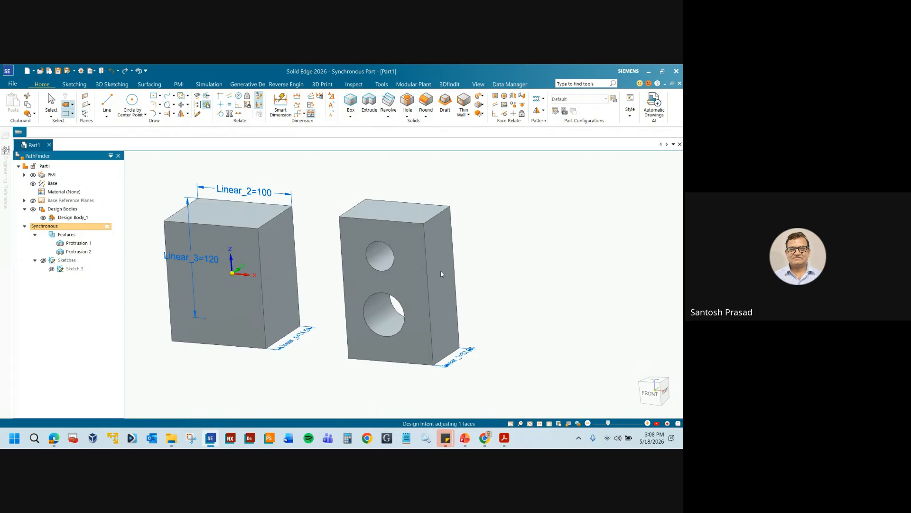
{"action": "left_click", "coordinate": [482, 311]}
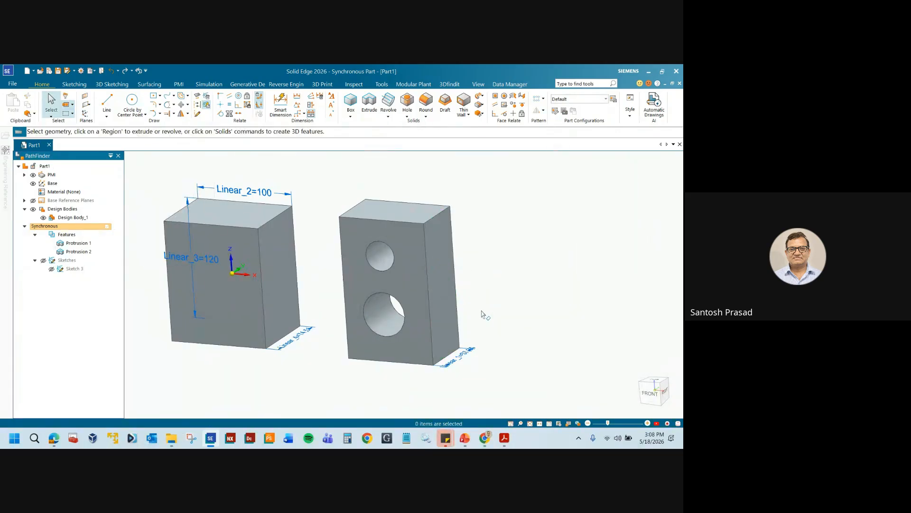
- Examine the holed block's side face and the hidden Sketch 3 to compare the solid with its original sketch
{"action": "middle_click_drag", "start_coordinate": [482, 311], "coordinate": [486, 312]}
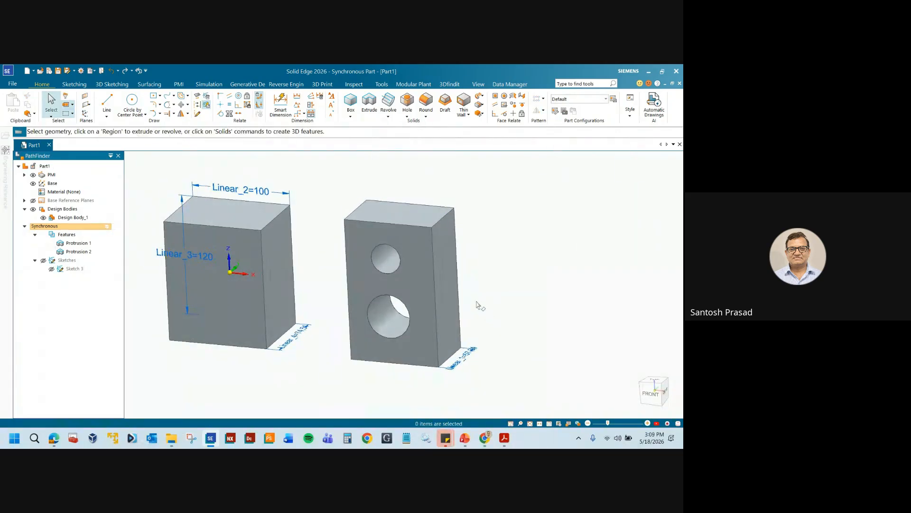
{"action": "left_click", "coordinate": [451, 285]}
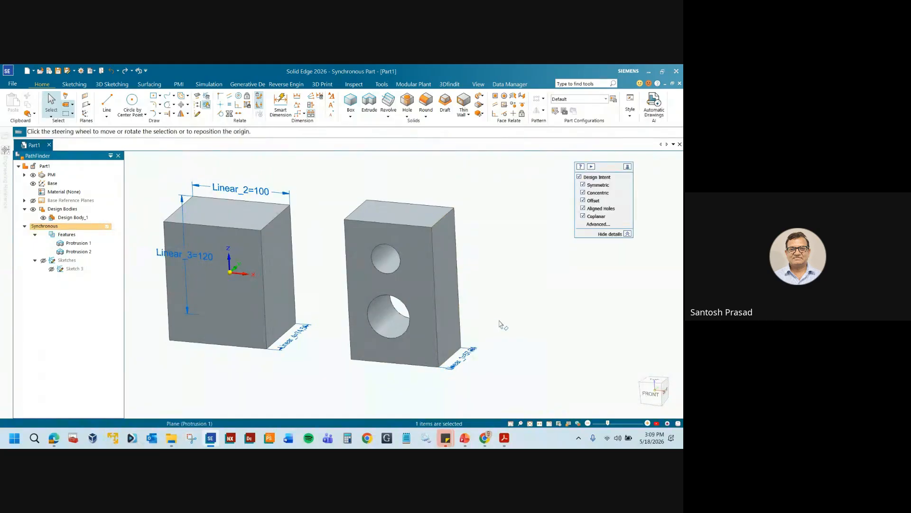
{"action": "left_click", "coordinate": [515, 301]}
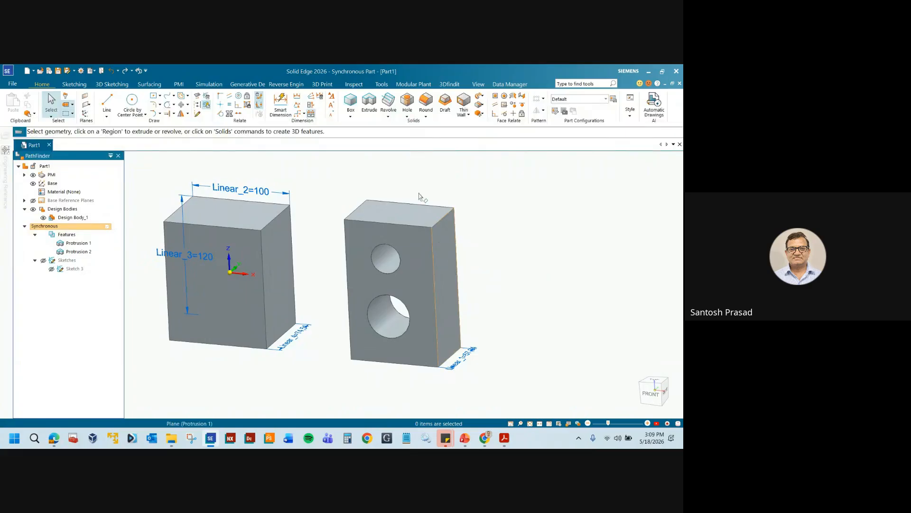
{"action": "middle_click_drag", "start_coordinate": [452, 282], "coordinate": [449, 263]}
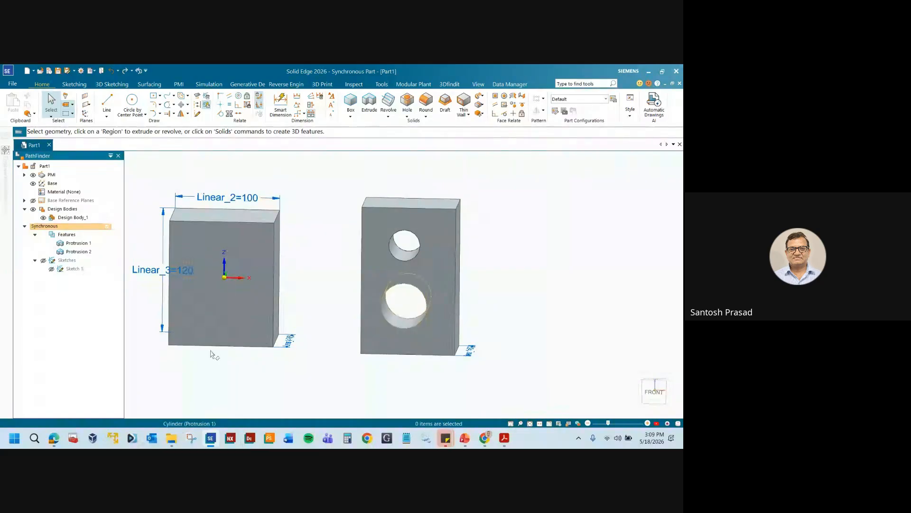
{"action": "left_click", "coordinate": [75, 269]}
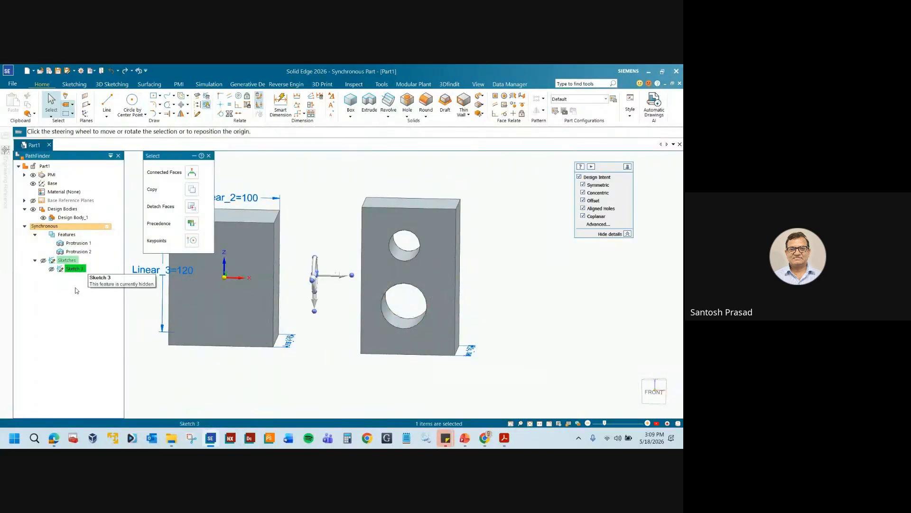
{"action": "left_click", "coordinate": [295, 316]}
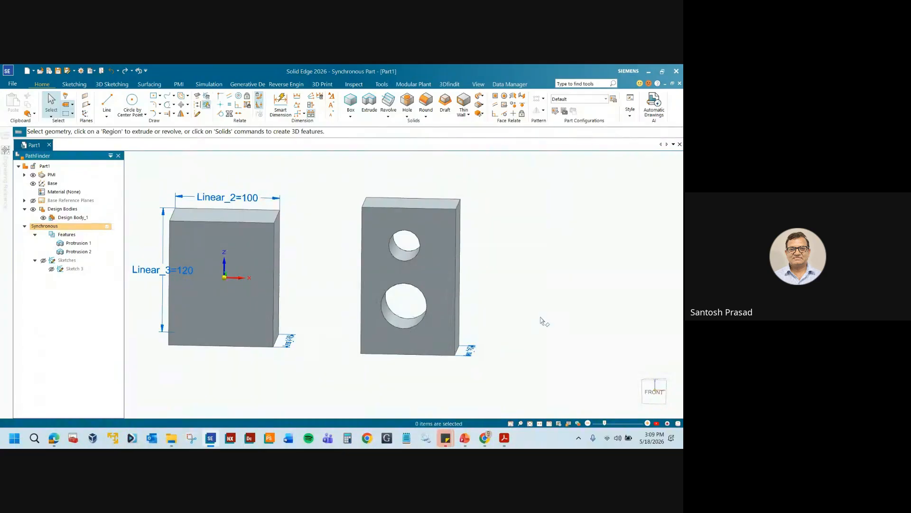
{"action": "middle_click_drag", "start_coordinate": [541, 318], "coordinate": [514, 325]}
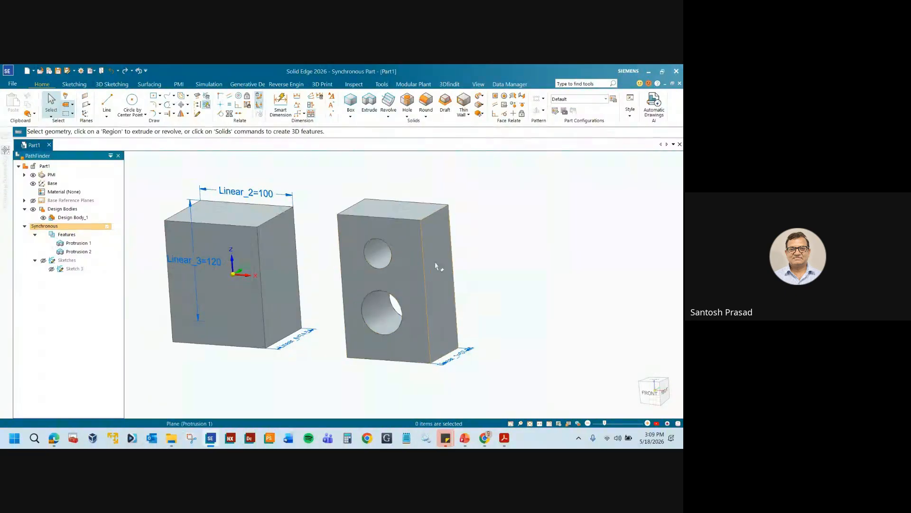
{"action": "left_click", "coordinate": [440, 283]}
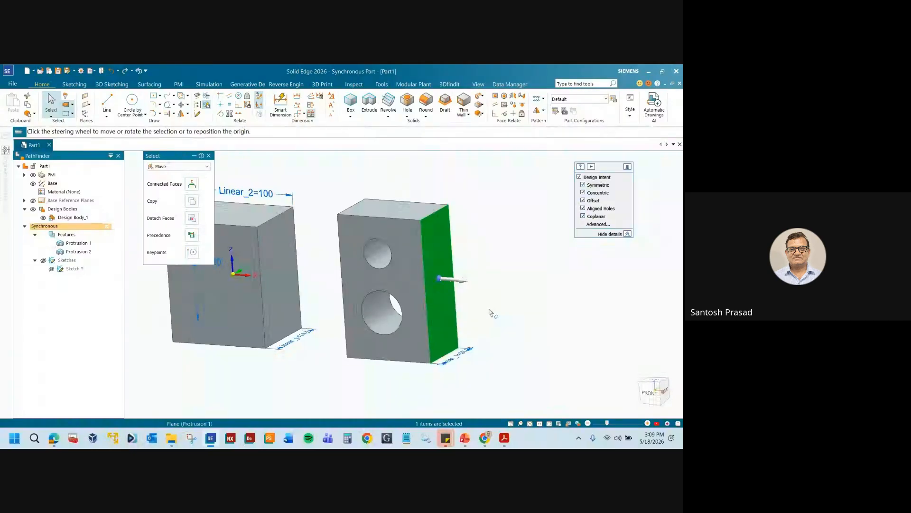
{"action": "scroll", "coordinate": [480, 320], "scroll_direction": "up", "scroll_amount": 2}
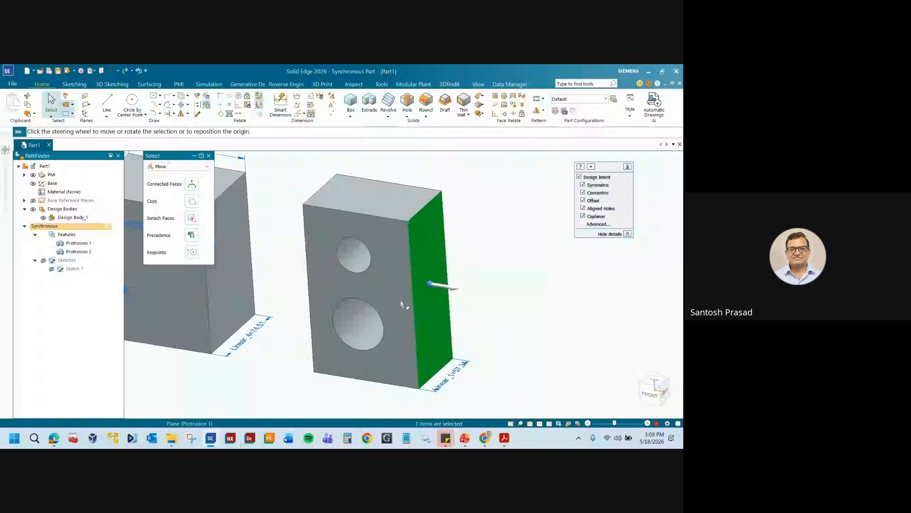
{"action": "left_click", "coordinate": [209, 156]}
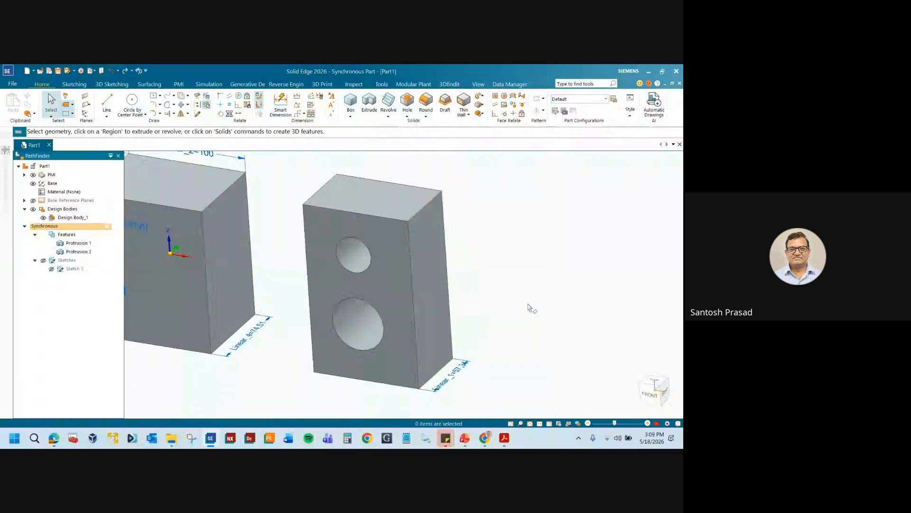
- Set the diameter of the lower, larger hole in the holed block to 30 mm
{"action": "scroll", "coordinate": [528, 307], "scroll_direction": "down", "scroll_amount": 2}
{"action": "left_click", "coordinate": [423, 326]}
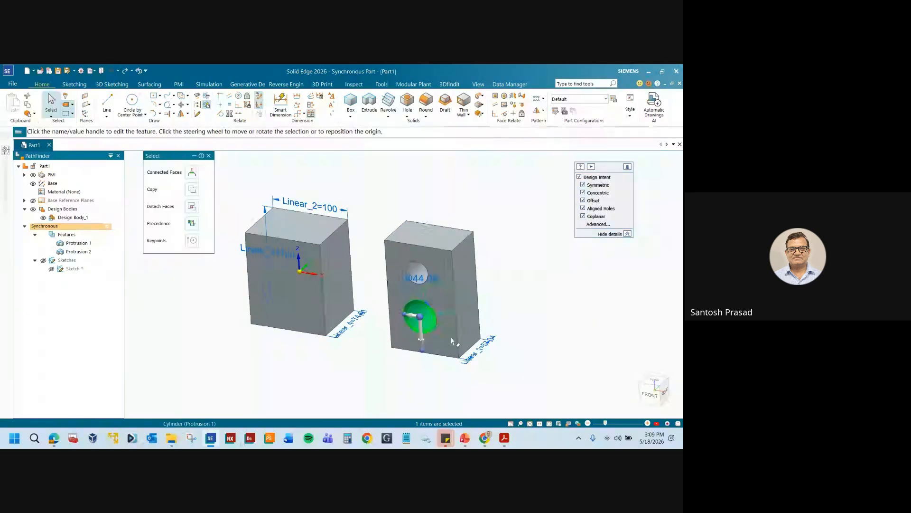
{"action": "left_click", "coordinate": [419, 279]}
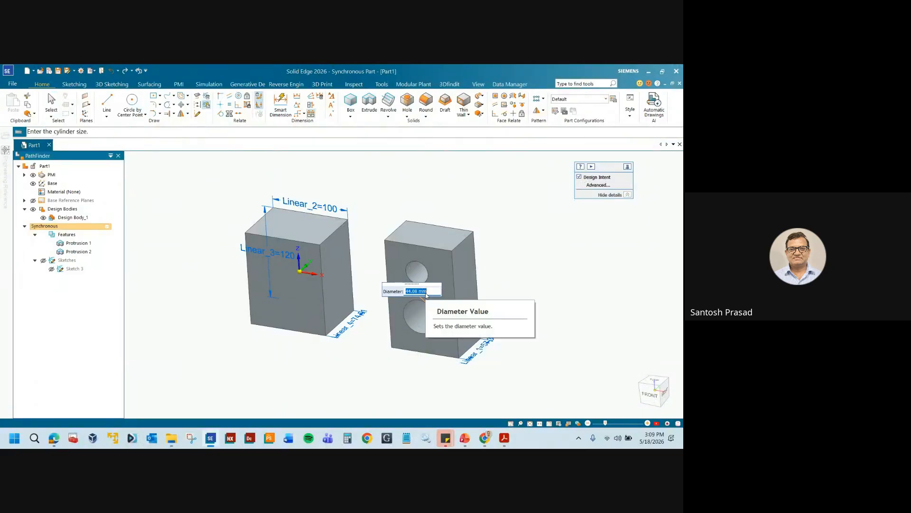
{"action": "type", "text": "30"}
{"action": "key", "text": "Return"}
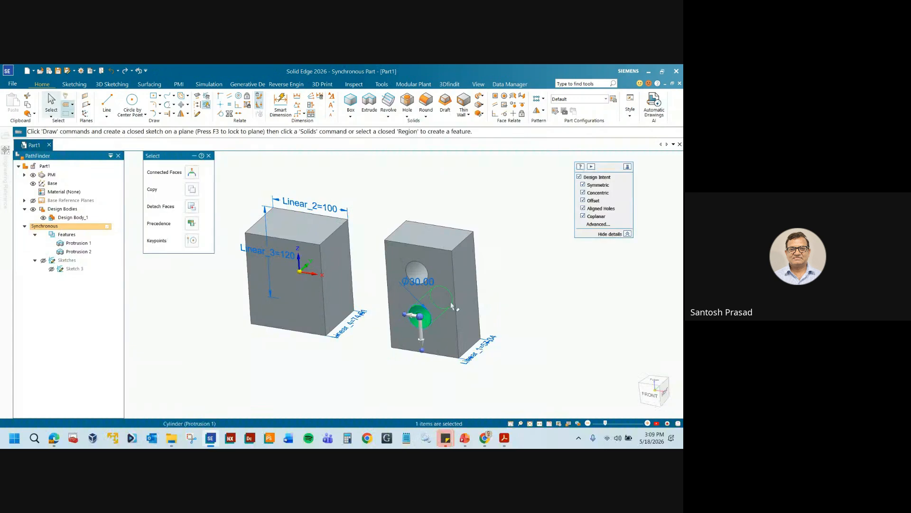
{"action": "left_click", "coordinate": [591, 331]}
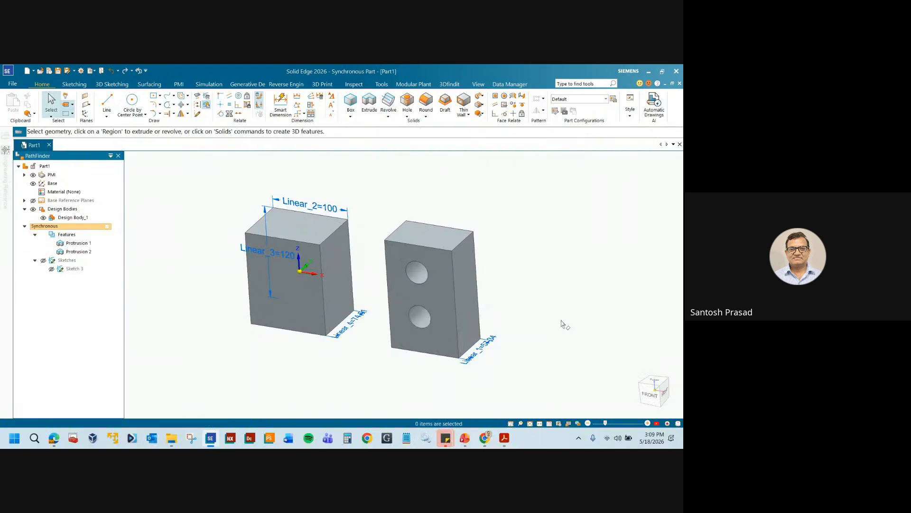
- Move the lower 30 mm hole about 13 mm upward, closer to the upper hole
{"action": "left_click", "coordinate": [420, 323]}
{"action": "scroll", "coordinate": [409, 309], "scroll_direction": "up", "scroll_amount": 3}
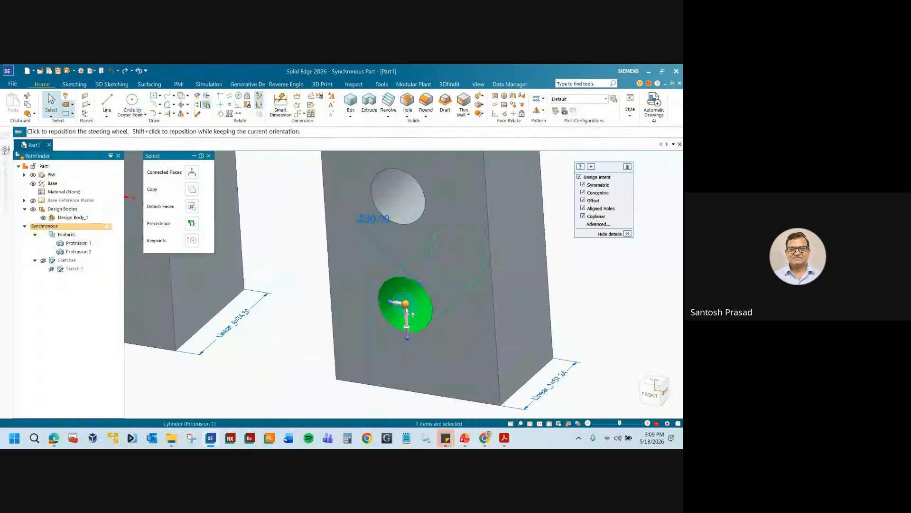
{"action": "left_click", "coordinate": [407, 336]}
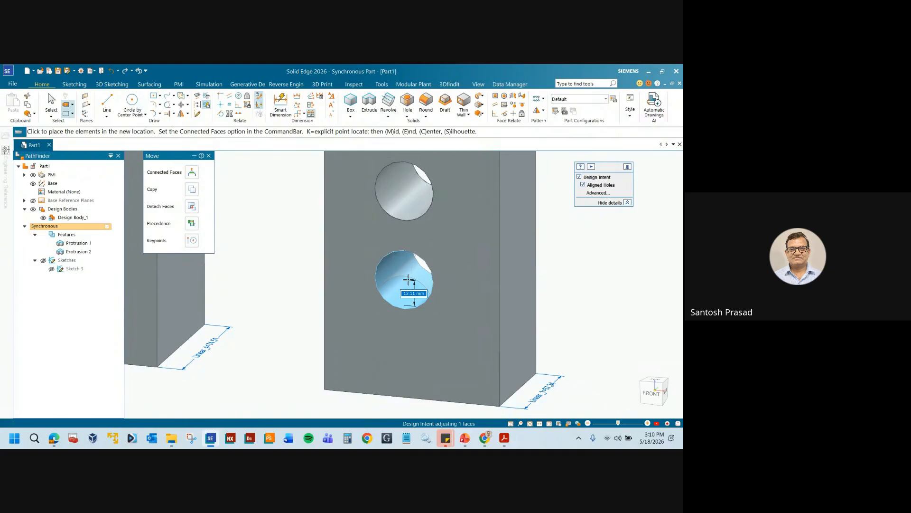
{"action": "left_click", "coordinate": [408, 280]}
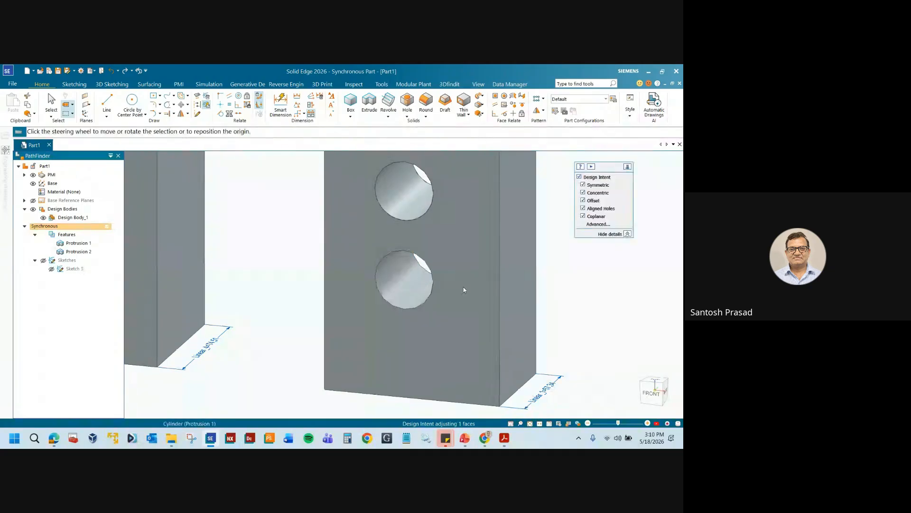
{"action": "left_click", "coordinate": [287, 303]}
{"action": "scroll", "coordinate": [425, 336], "scroll_direction": "down", "scroll_amount": 3}
{"action": "mouse_move", "coordinate": [426, 340]}
{"action": "middle_mouse_down"}
{"action": "mouse_move", "coordinate": [415, 345]}
{"action": "mouse_move", "coordinate": [421, 335]}
{"action": "middle_mouse_up"}
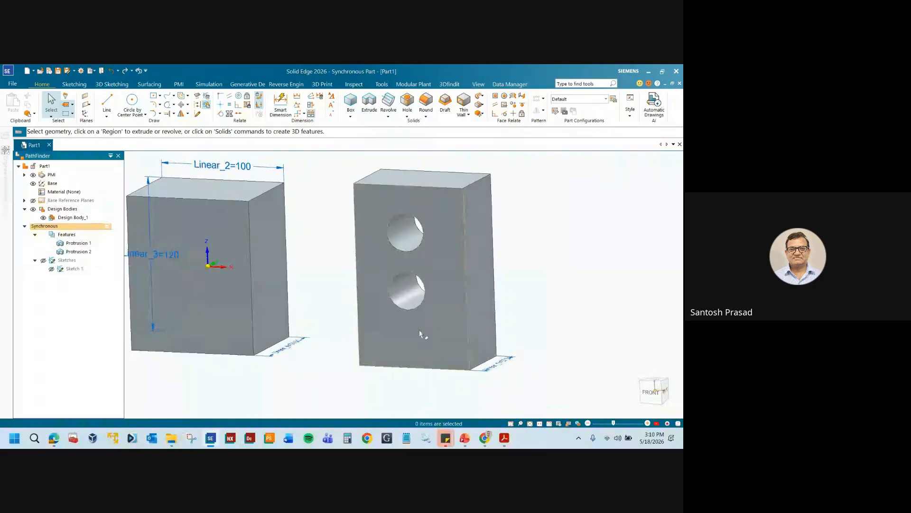
- Move the holed block's outer side face inward until it cuts through both holes
{"action": "left_click", "coordinate": [486, 305]}
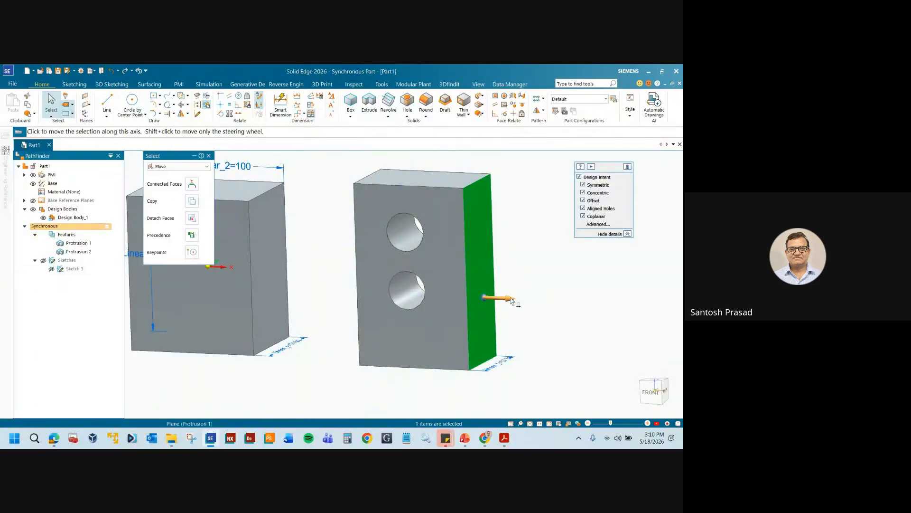
{"action": "left_click", "coordinate": [512, 303]}
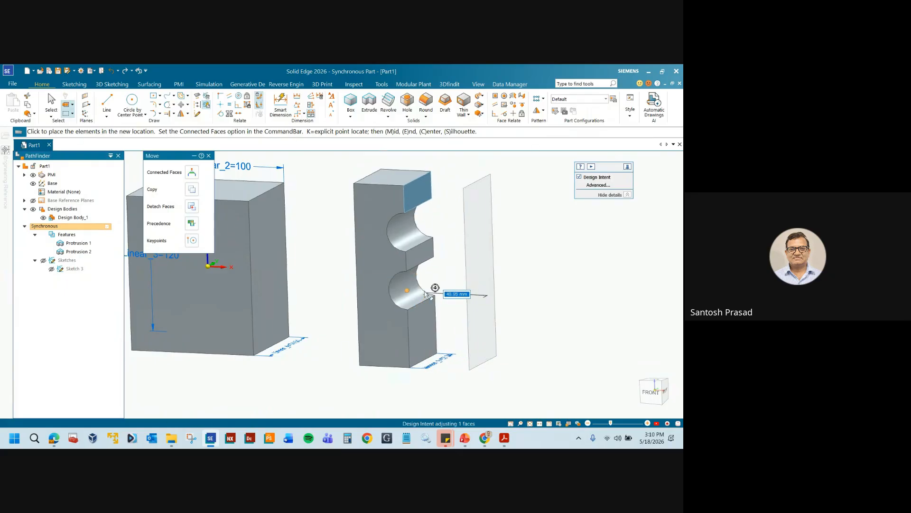
{"action": "left_click", "coordinate": [430, 291]}
{"action": "left_click", "coordinate": [335, 282]}
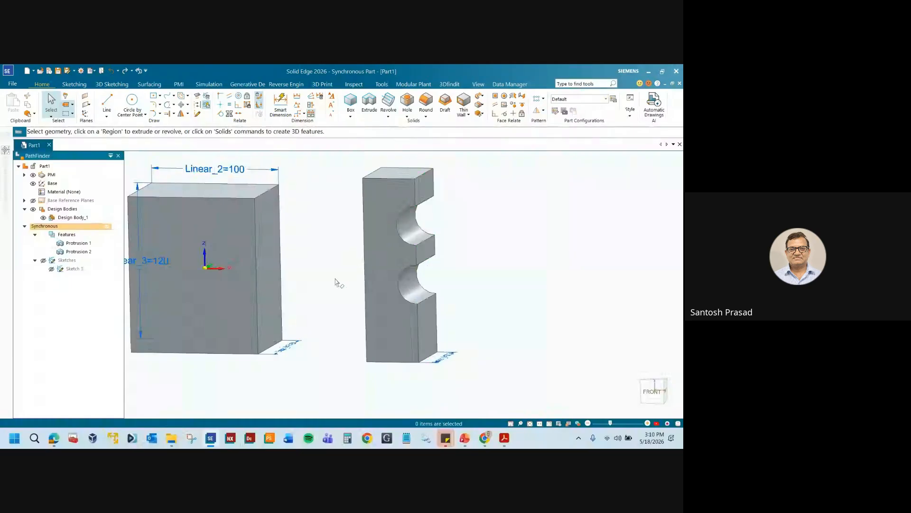
{"action": "scroll", "coordinate": [335, 281], "scroll_direction": "up", "scroll_amount": 1}
{"action": "mouse_move", "coordinate": [514, 307]}
{"action": "middle_mouse_down"}
{"action": "mouse_move", "coordinate": [515, 321]}
{"action": "mouse_move", "coordinate": [505, 315]}
{"action": "middle_mouse_up"}
{"action": "scroll", "coordinate": [434, 311], "scroll_direction": "down", "scroll_amount": 5}
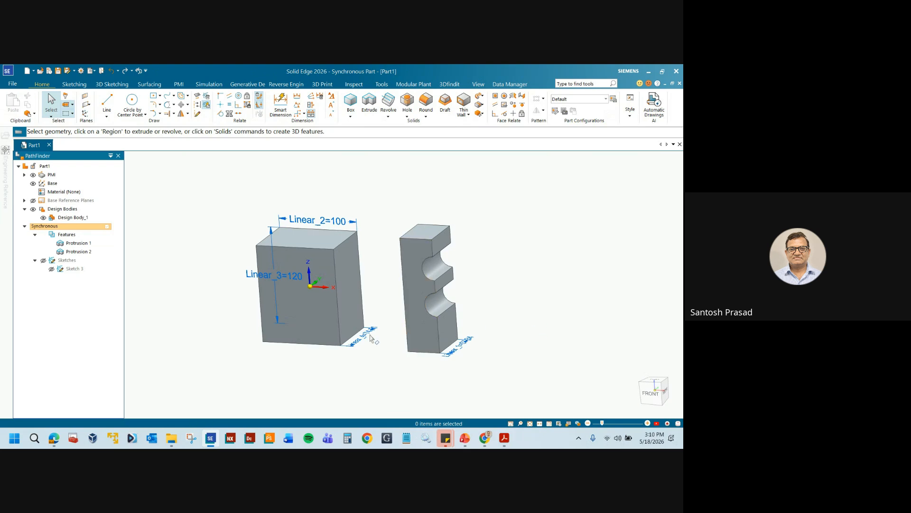
- Widen the solid block symmetrically by moving its facing side face 83.27 mm to the notched block's upper front corner vertex
{"action": "mouse_move", "coordinate": [370, 336]}
{"action": "middle_mouse_down"}
{"action": "mouse_move", "coordinate": [387, 359]}
{"action": "mouse_move", "coordinate": [386, 346]}
{"action": "middle_mouse_up"}
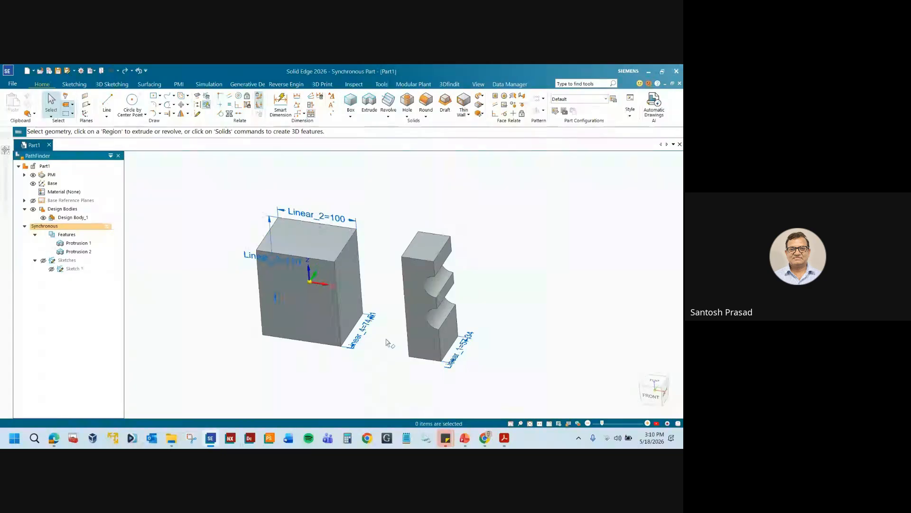
{"action": "left_click", "coordinate": [352, 297]}
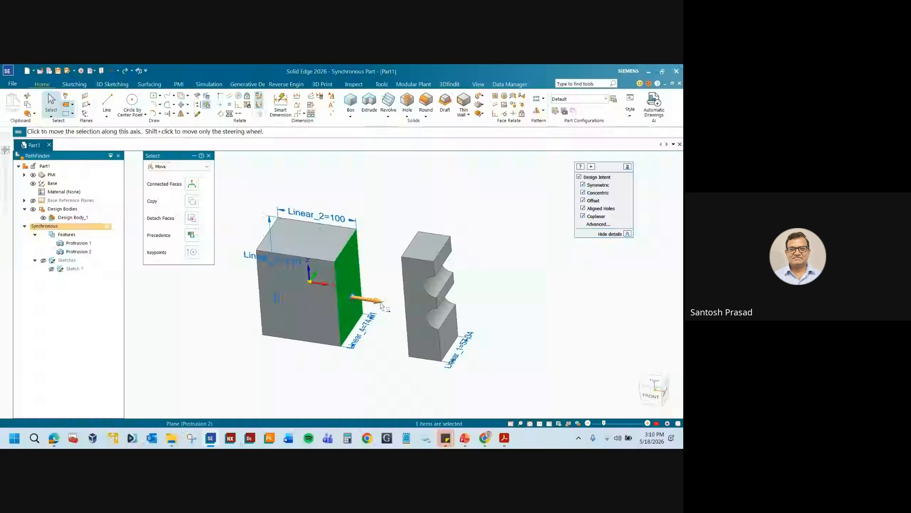
{"action": "left_click", "coordinate": [382, 305]}
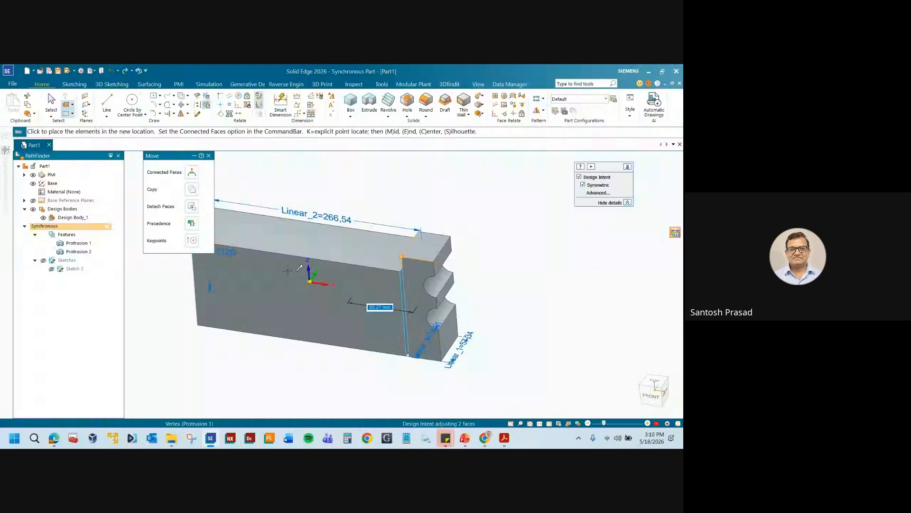
{"action": "left_click", "coordinate": [402, 256]}
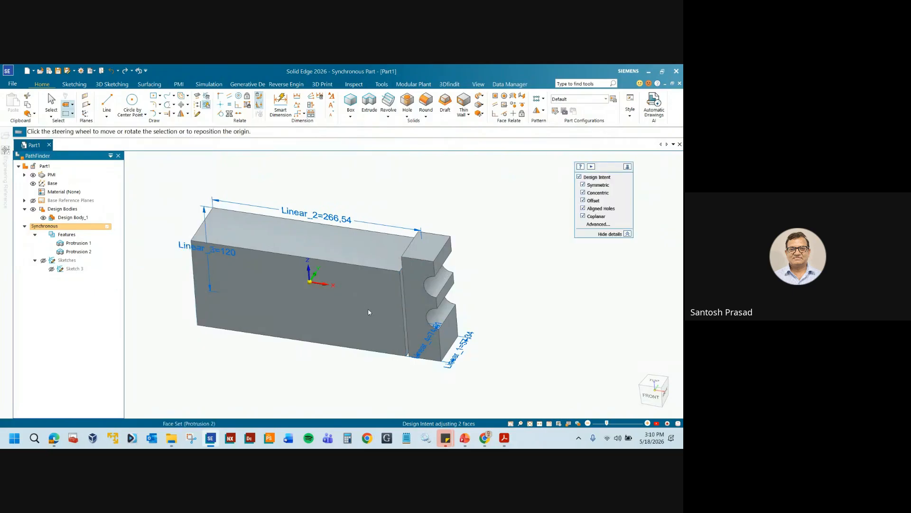
- Move the two aligned holes about 195 mm from the notched end block into the long block's front face
{"action": "mouse_move", "coordinate": [363, 320]}
{"action": "middle_mouse_down"}
{"action": "mouse_move", "coordinate": [353, 306]}
{"action": "mouse_move", "coordinate": [355, 315]}
{"action": "middle_mouse_up"}
{"action": "scroll", "coordinate": [406, 251], "scroll_direction": "up", "scroll_amount": 4}
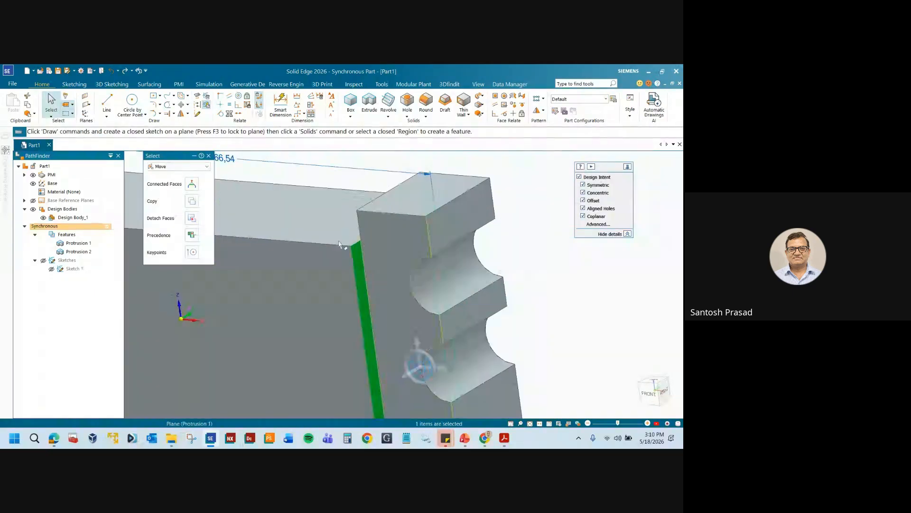
{"action": "left_click", "coordinate": [209, 156]}
{"action": "middle_click_drag", "start_coordinate": [386, 257], "coordinate": [403, 271]}
{"action": "scroll", "coordinate": [360, 267], "scroll_direction": "down", "scroll_amount": 4}
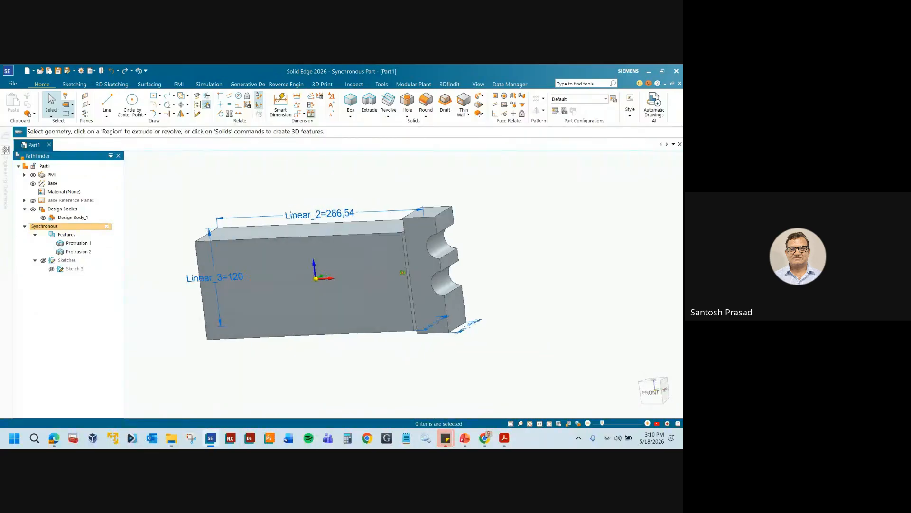
{"action": "left_click", "coordinate": [440, 290]}
{"action": "left_click", "coordinate": [432, 285]}
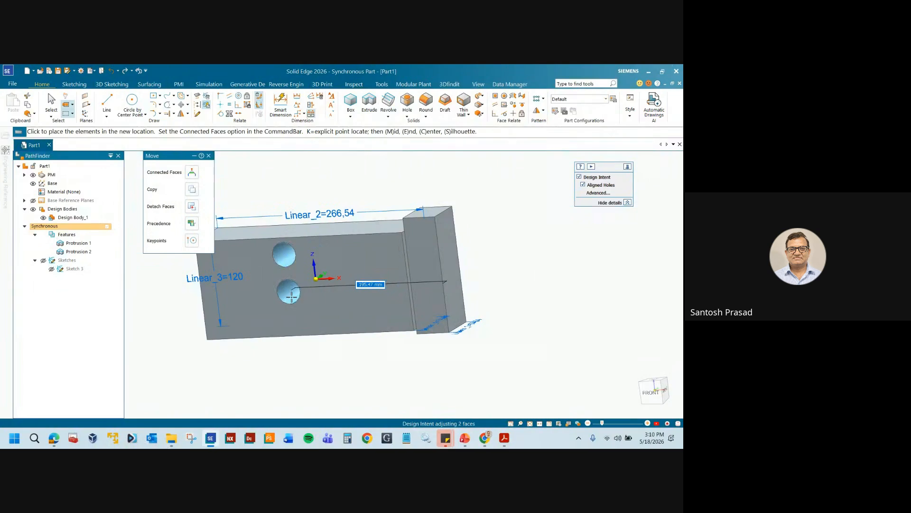
{"action": "left_click", "coordinate": [292, 300]}
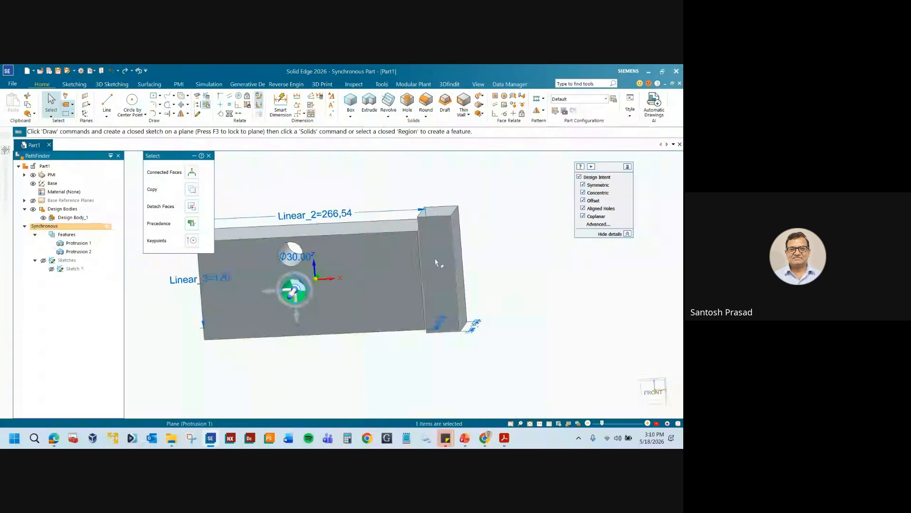
- Move both aligned holes horizontally toward the middle of the long block
{"action": "left_click", "coordinate": [278, 294]}
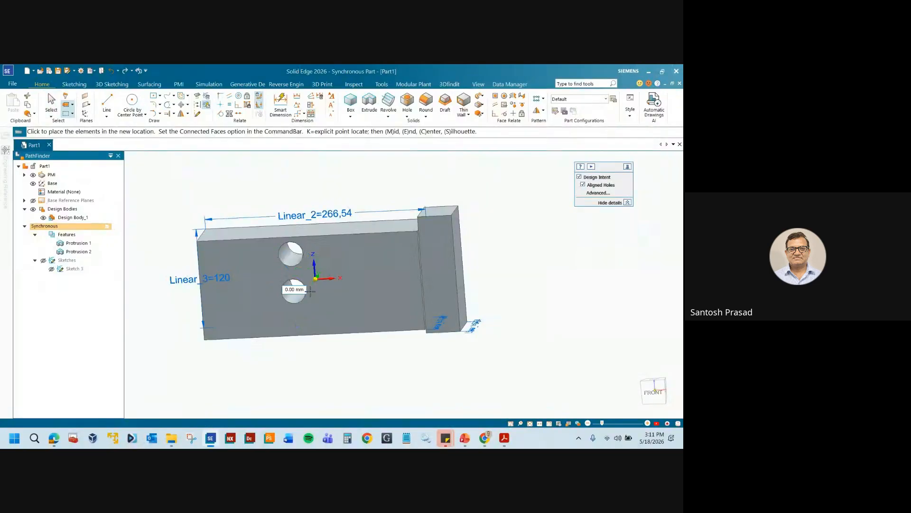
{"action": "left_click", "coordinate": [339, 293]}
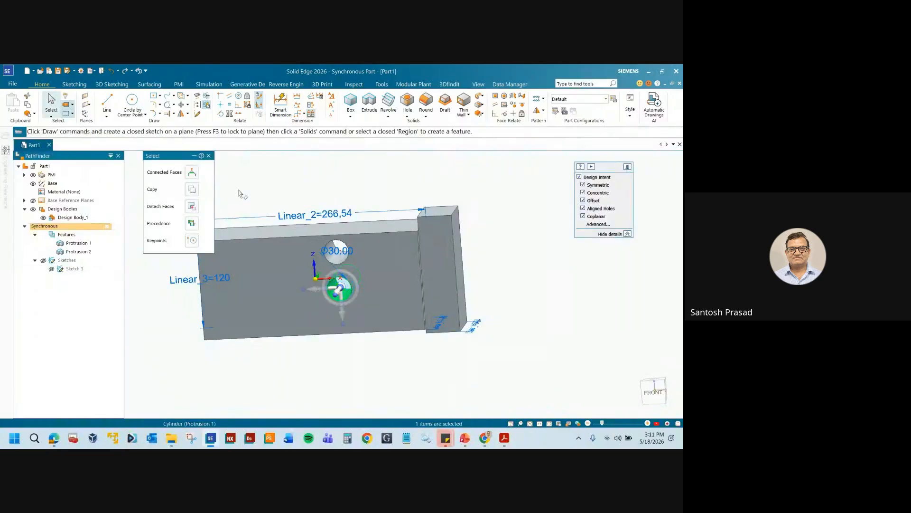
{"action": "left_click", "coordinate": [208, 156]}
{"action": "scroll", "coordinate": [424, 356], "scroll_direction": "up", "scroll_amount": 2}
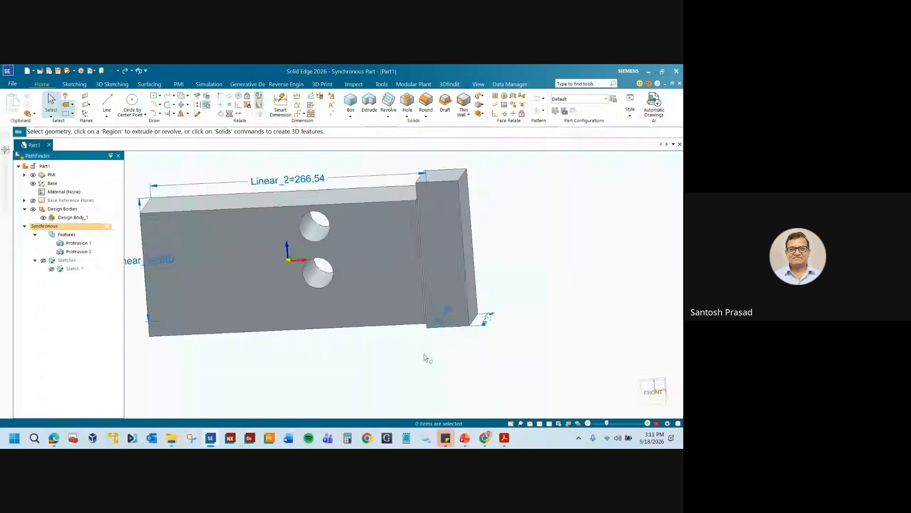
{"action": "scroll", "coordinate": [427, 358], "scroll_direction": "down", "scroll_amount": 2}
{"action": "middle_click_drag", "start_coordinate": [435, 376], "coordinate": [393, 360]}
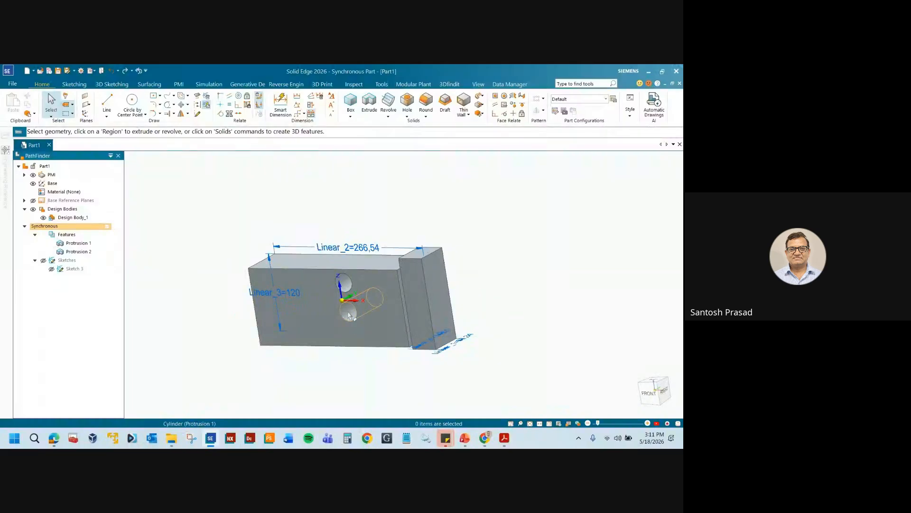
{"action": "mouse_move", "coordinate": [210, 293]}
{"action": "middle_mouse_down"}
{"action": "mouse_move", "coordinate": [223, 292]}
{"action": "mouse_move", "coordinate": [217, 287]}
{"action": "mouse_move", "coordinate": [218, 305]}
{"action": "middle_mouse_up"}
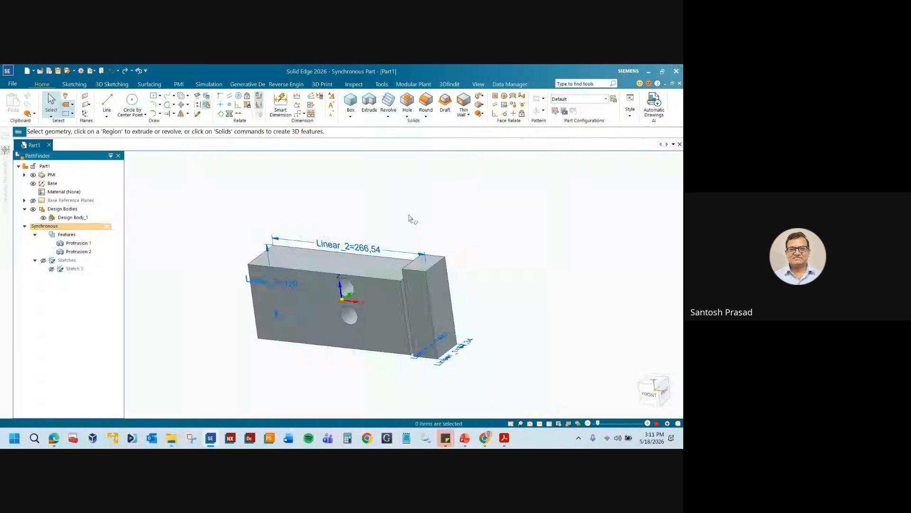
{"action": "middle_click_drag", "start_coordinate": [199, 252], "coordinate": [198, 257]}
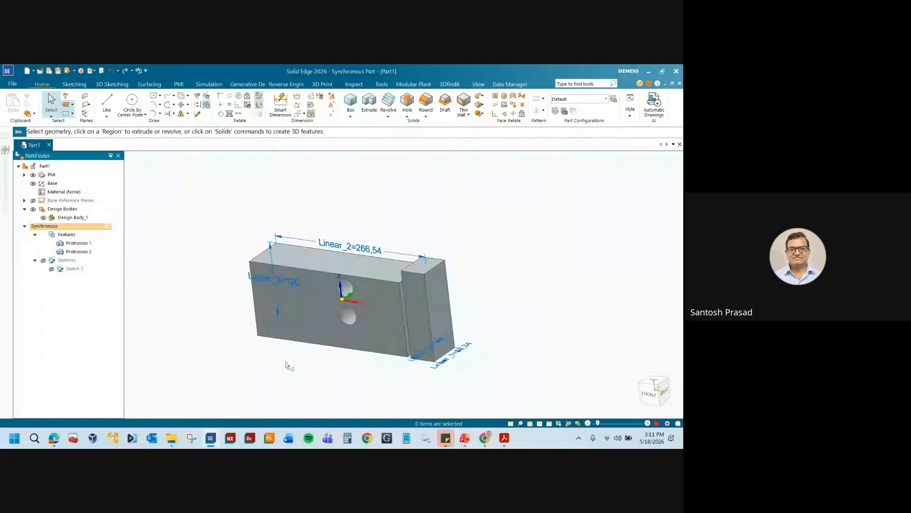
{"action": "scroll", "coordinate": [216, 223], "scroll_direction": "down", "scroll_amount": 2}
{"action": "scroll", "coordinate": [228, 309], "scroll_direction": "up", "scroll_amount": 2}
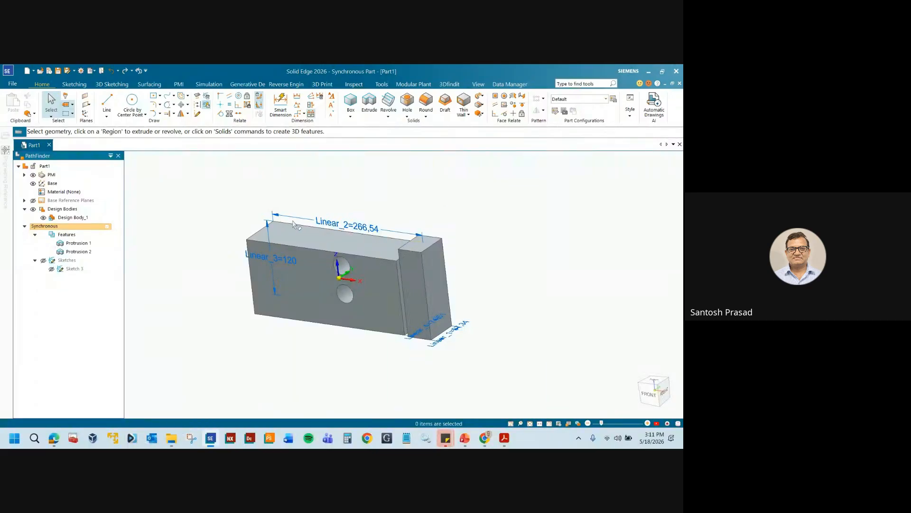
{"action": "middle_click_drag", "start_coordinate": [228, 301], "coordinate": [224, 296]}
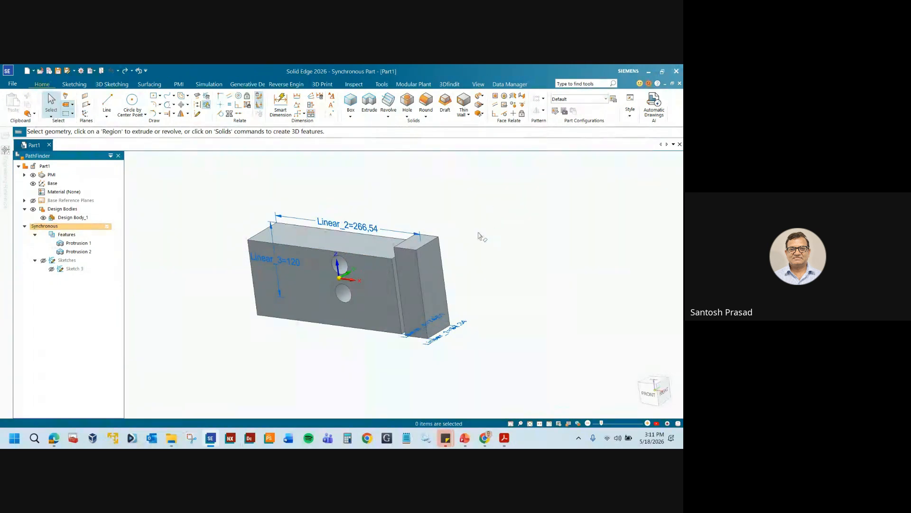
{"action": "left_click", "coordinate": [374, 85]}
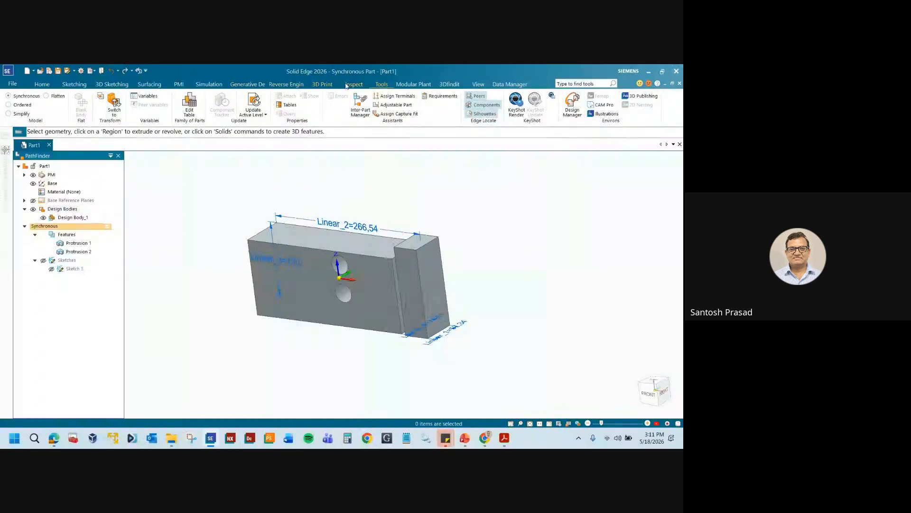
{"action": "left_click", "coordinate": [42, 84]}
{"action": "middle_click_drag", "start_coordinate": [511, 285], "coordinate": [509, 287]}
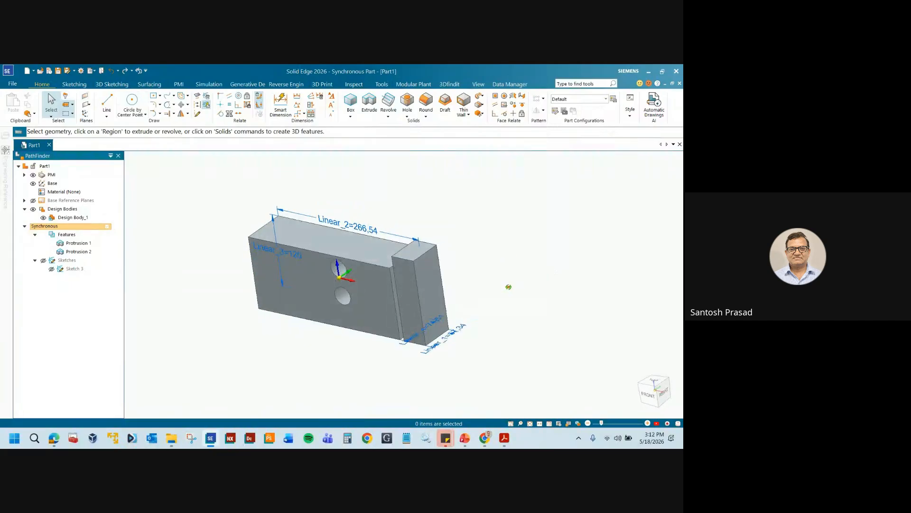
{"action": "scroll", "coordinate": [509, 288], "scroll_direction": "up", "scroll_amount": 1}
{"action": "scroll", "coordinate": [538, 287], "scroll_direction": "down", "scroll_amount": 2}
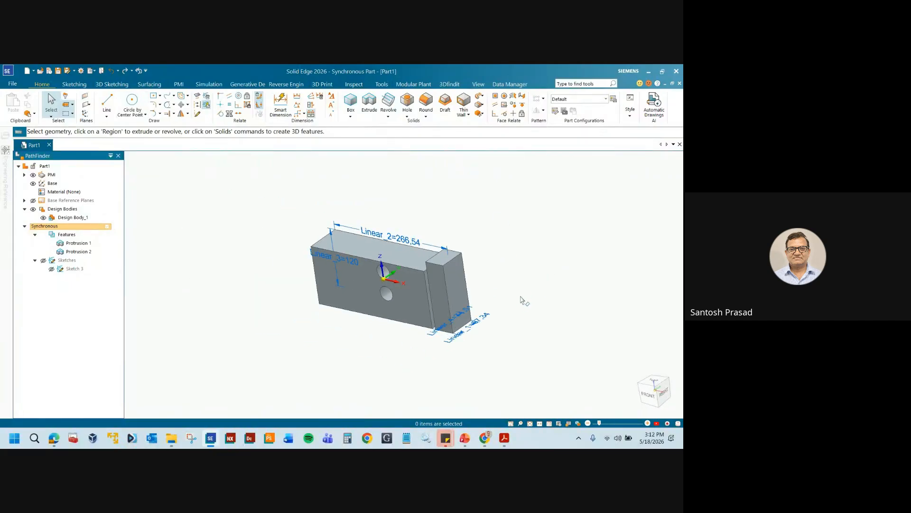
- Switch to PowerPoint and present the slides on base reference planes, locking a sketch plane and sketching on a planar model face
{"action": "left_click", "coordinate": [464, 437]}
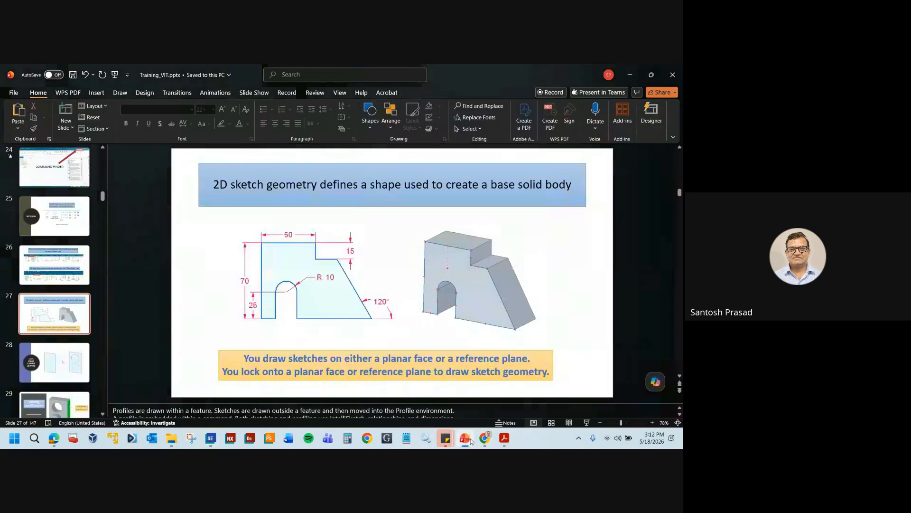
{"action": "left_click", "coordinate": [587, 422]}
{"action": "left_click", "coordinate": [610, 341]}
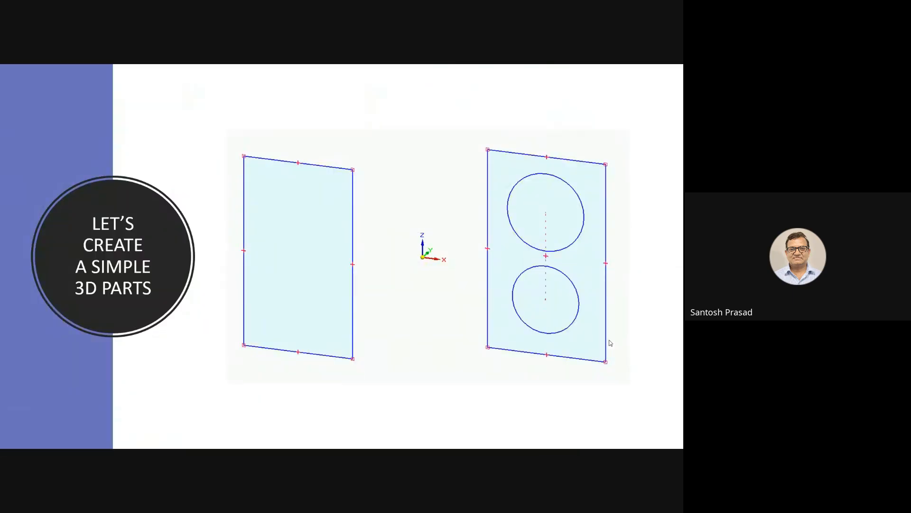
{"action": "left_click", "coordinate": [611, 341]}
{"action": "left_click", "coordinate": [580, 340]}
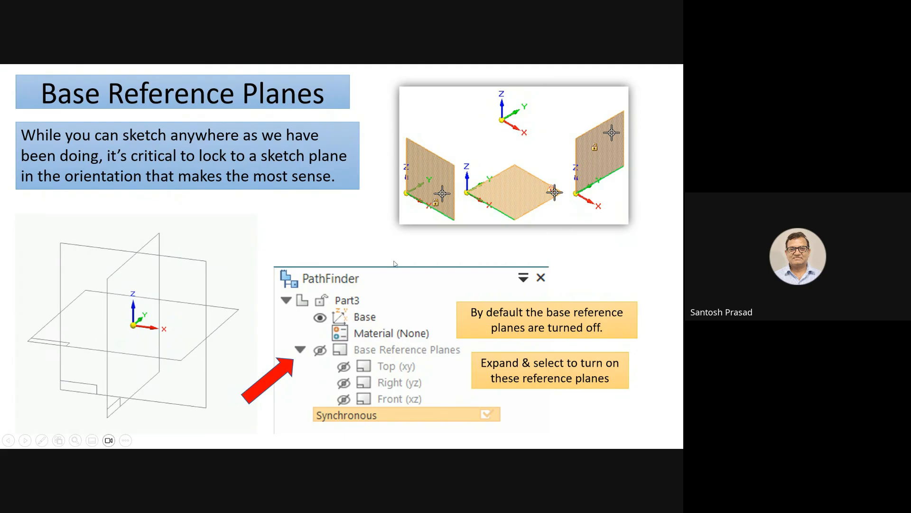
{"action": "left_click", "coordinate": [567, 327]}
{"action": "left_click", "coordinate": [460, 319]}
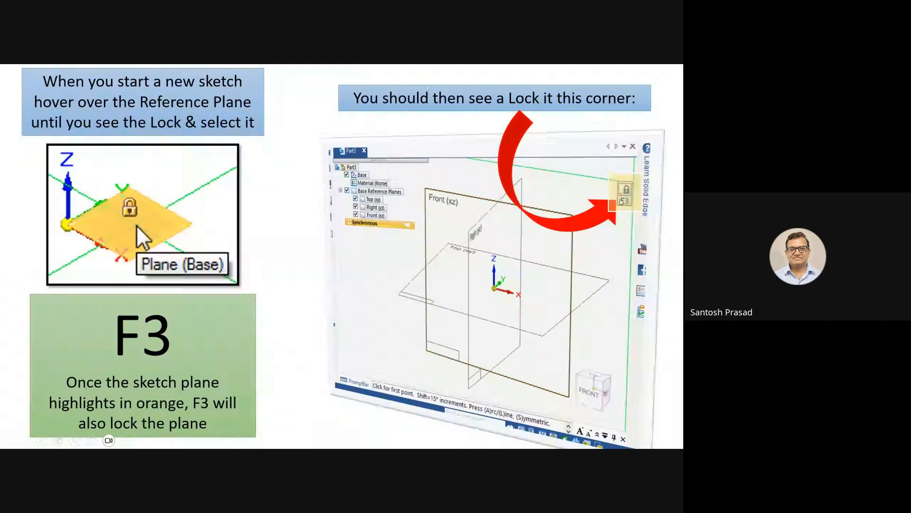
{"action": "left_click", "coordinate": [586, 298]}
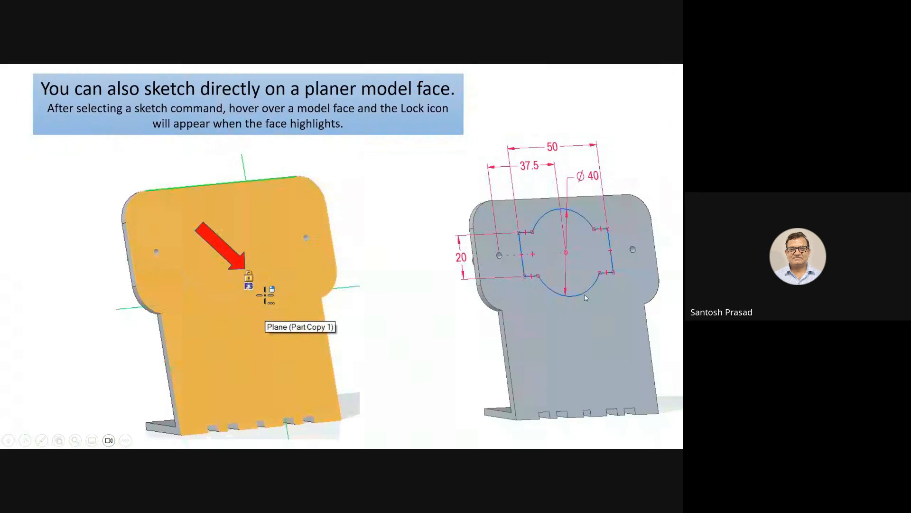
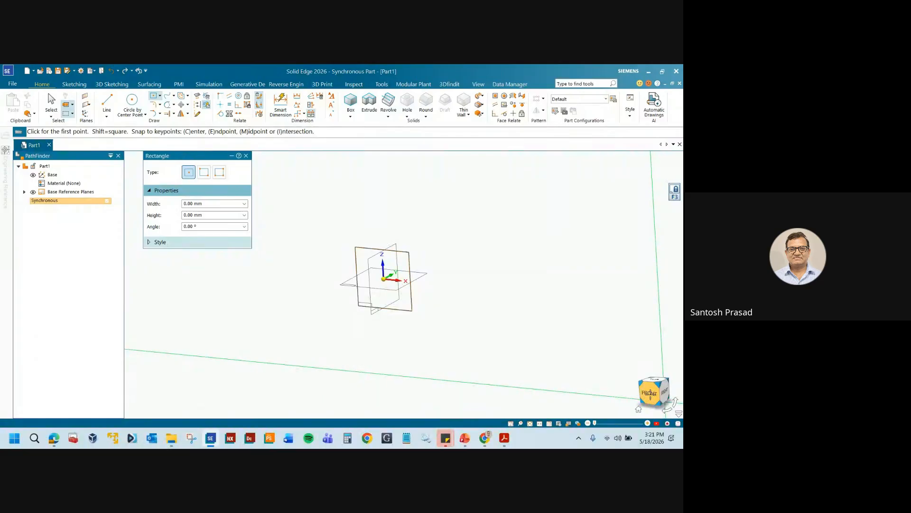
- Face the front plane and check the target sketch's shape and dimensions on the PowerPoint exercise slide, returning to Solid Edge
{"action": "left_click", "coordinate": [650, 393]}
{"action": "scroll", "coordinate": [398, 305], "scroll_direction": "up", "scroll_amount": 3}
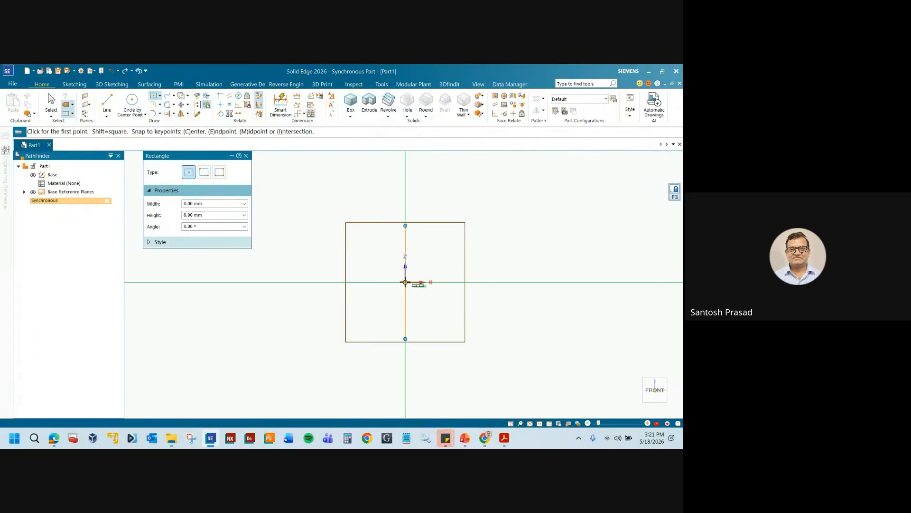
{"action": "left_click", "coordinate": [466, 438]}
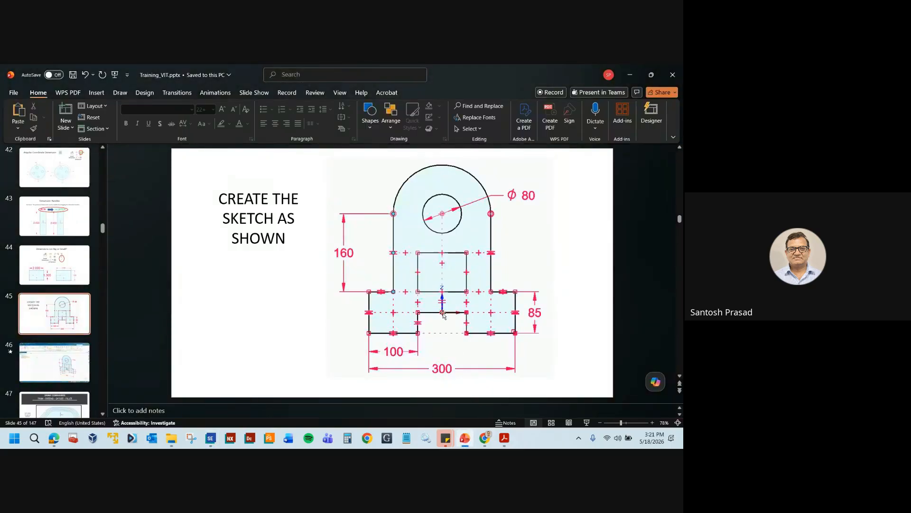
{"action": "left_click", "coordinate": [467, 443]}
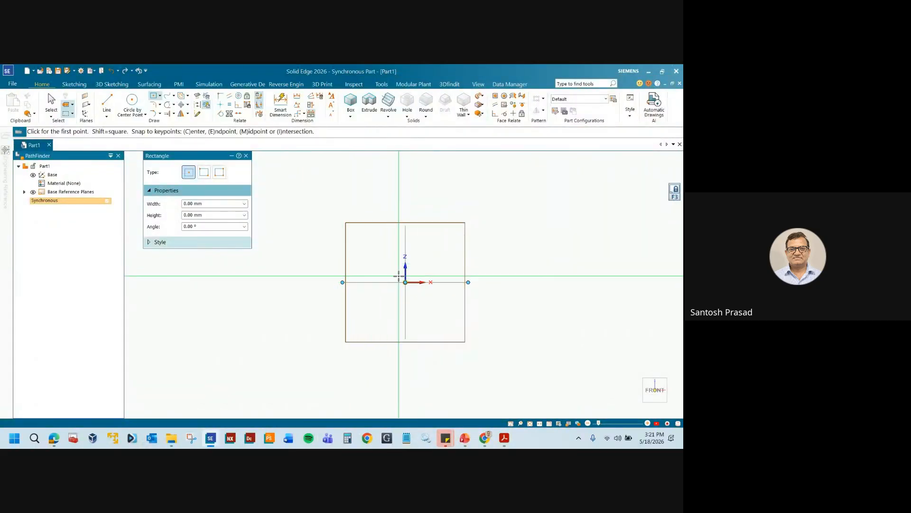
{"action": "left_click", "coordinate": [485, 437]}
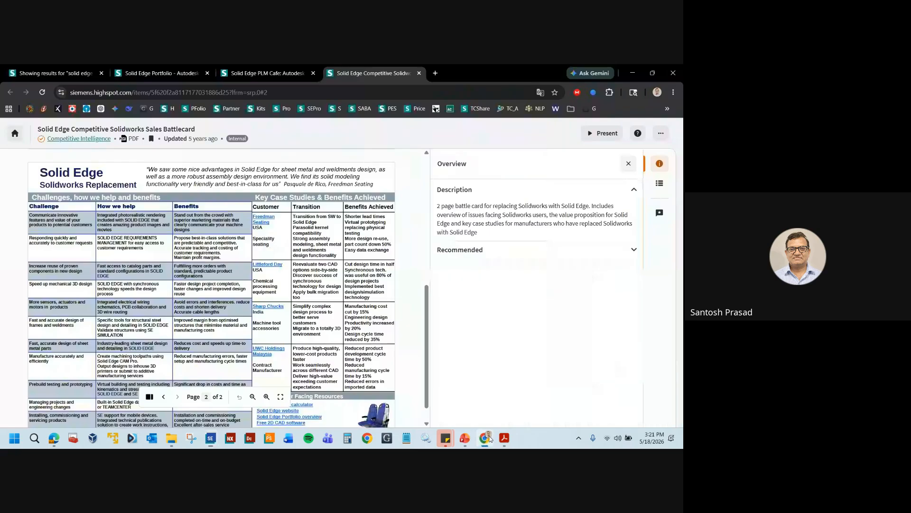
{"action": "left_click", "coordinate": [485, 438]}
{"action": "left_click", "coordinate": [504, 438]}
{"action": "left_click", "coordinate": [504, 438]}
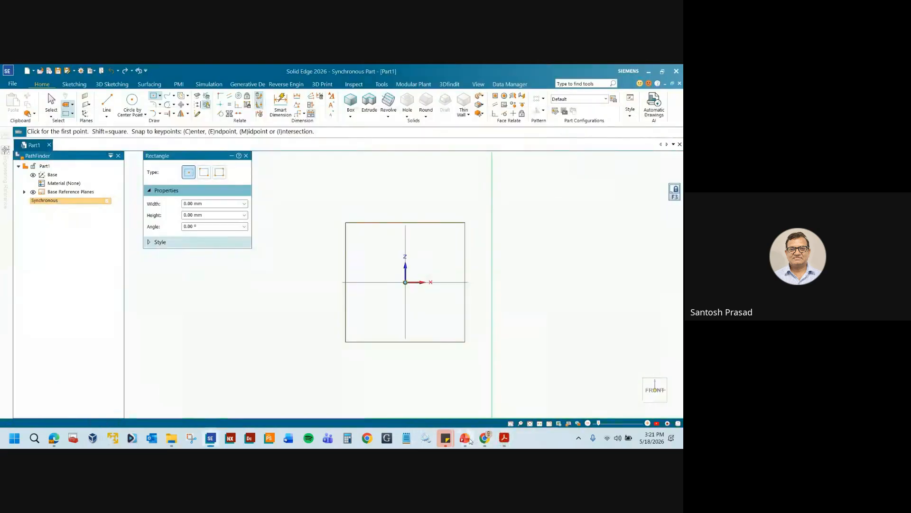
{"action": "left_click", "coordinate": [466, 438]}
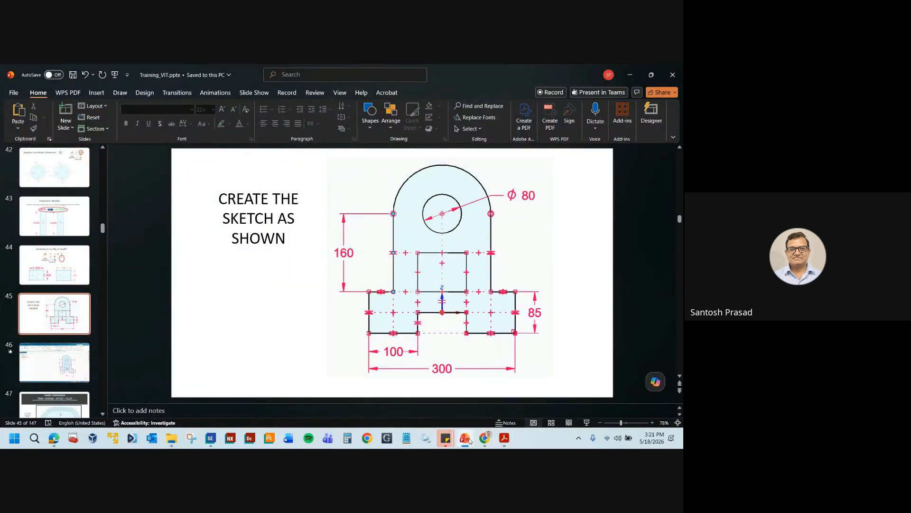
{"action": "left_click", "coordinate": [468, 439]}
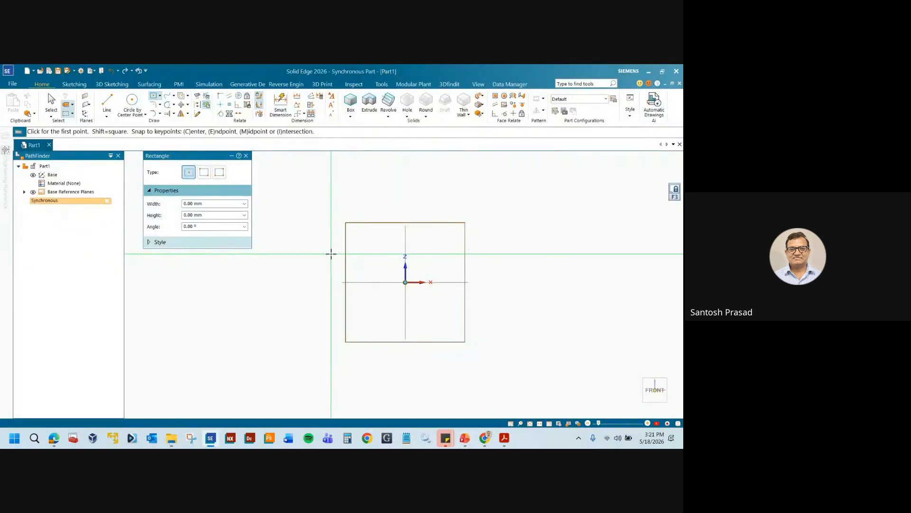
- Draw a wide rectangle centred on the origin and a smaller rectangle centred on the midpoint of its lower edge
{"action": "left_click", "coordinate": [331, 254]}
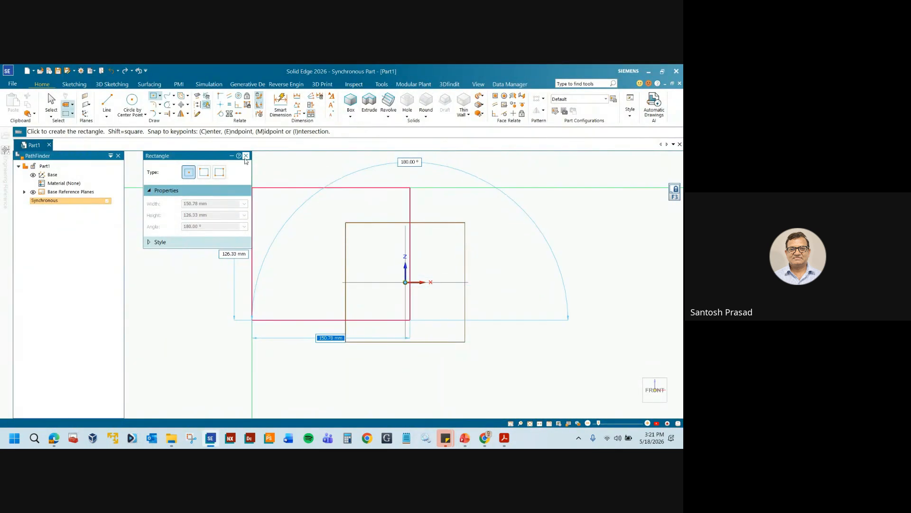
{"action": "left_click", "coordinate": [154, 96]}
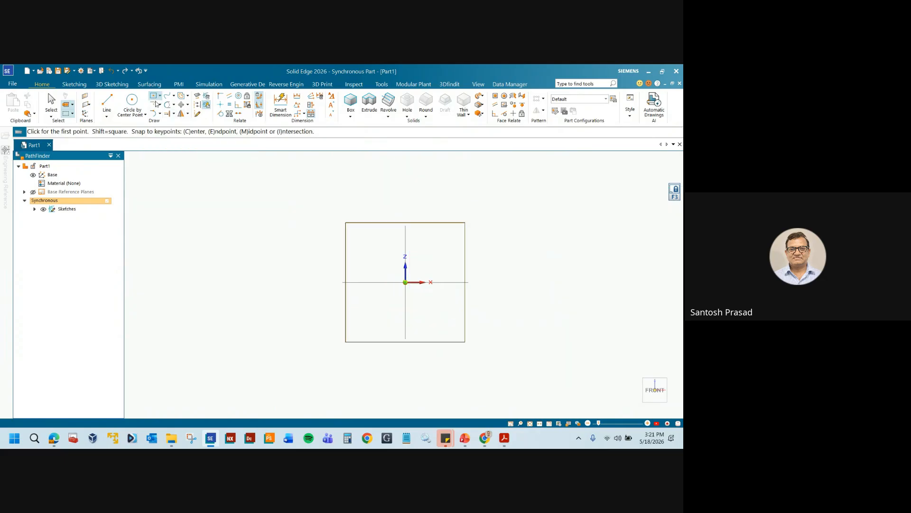
{"action": "left_click", "coordinate": [405, 282]}
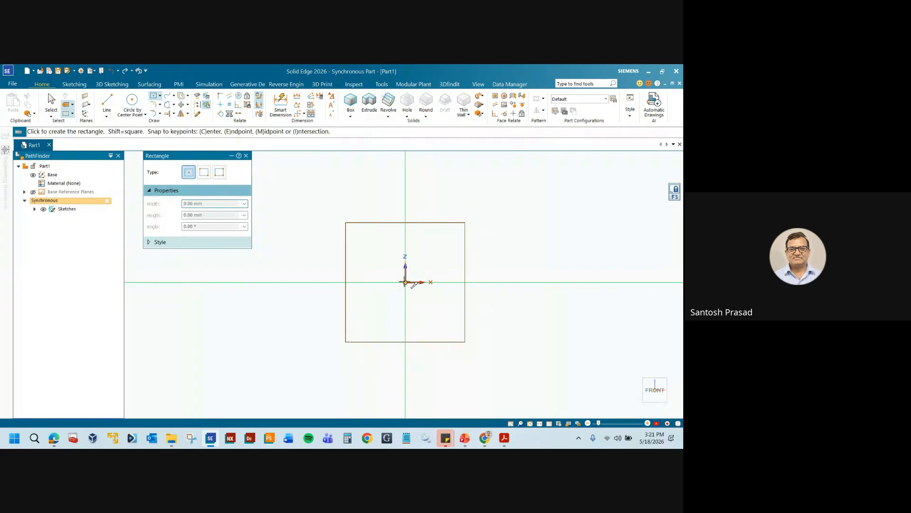
{"action": "left_click", "coordinate": [491, 304]}
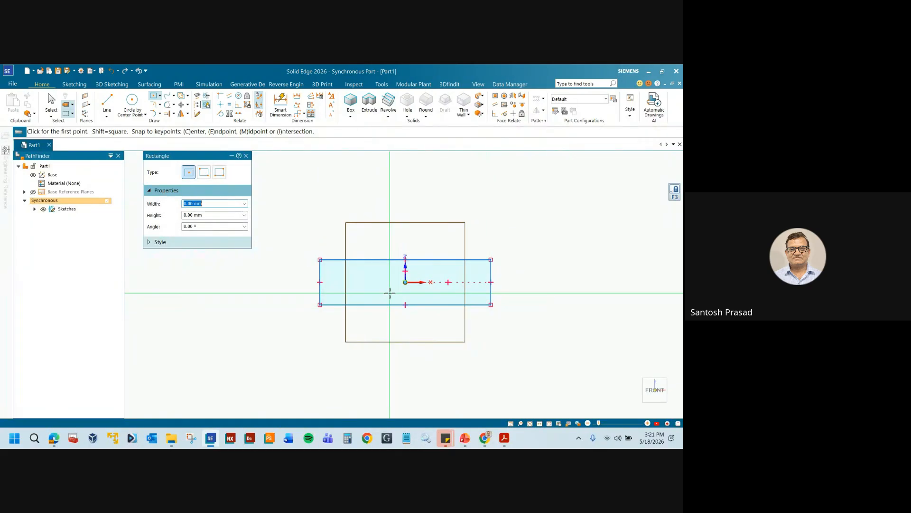
{"action": "left_click", "coordinate": [406, 305]}
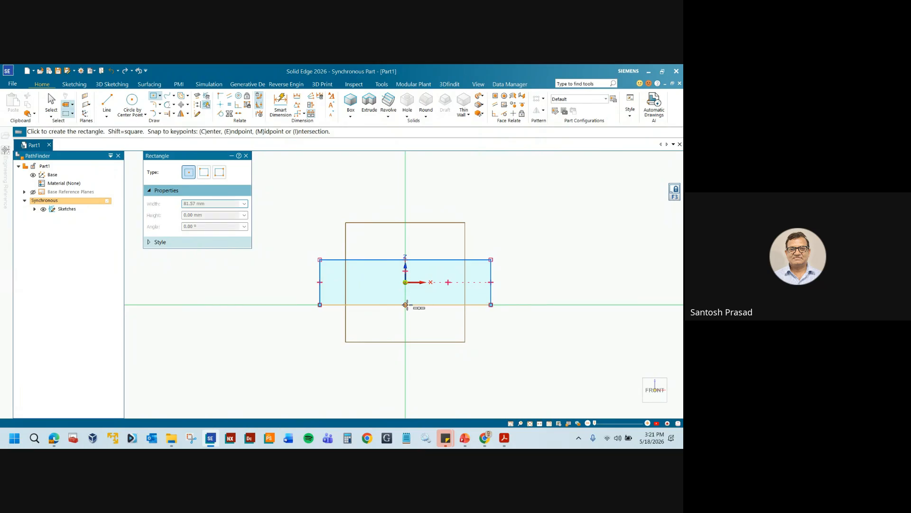
{"action": "left_click", "coordinate": [439, 290]}
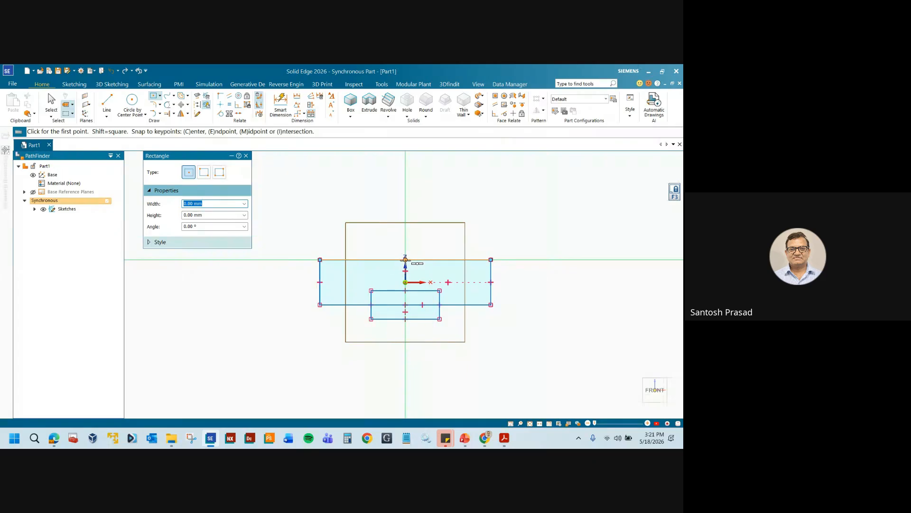
- Draw a tall rectangle about 85 by 147 mm, centred on the midpoint of the wide rectangle's upper edge
{"action": "left_click", "coordinate": [405, 259]}
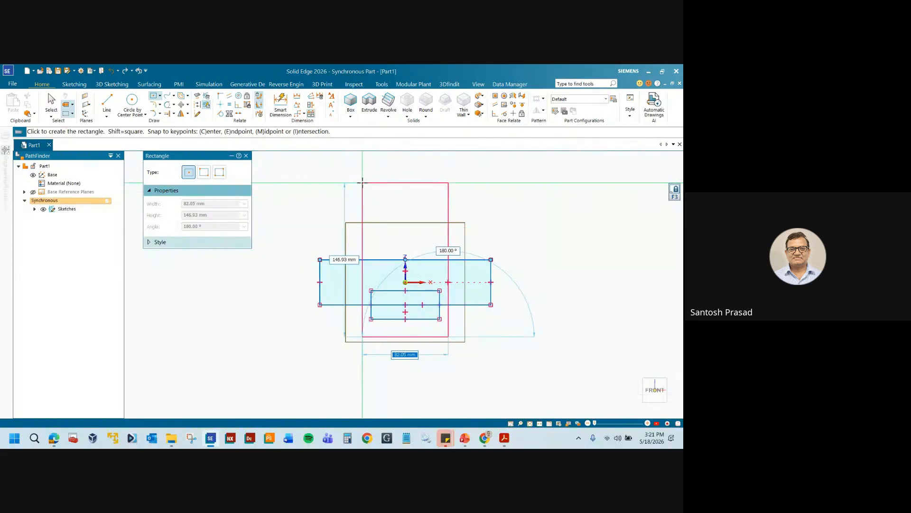
{"action": "left_click", "coordinate": [361, 182]}
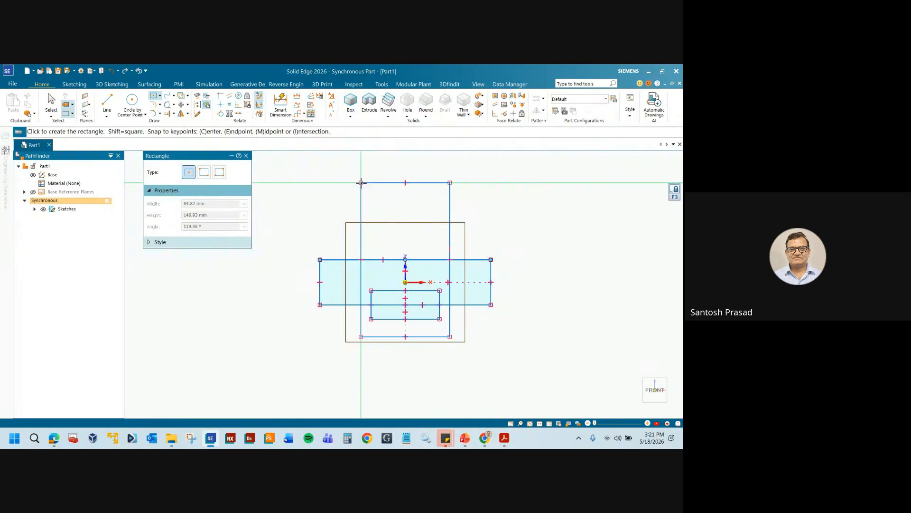
{"action": "left_click", "coordinate": [246, 156]}
{"action": "scroll", "coordinate": [485, 304], "scroll_direction": "up", "scroll_amount": 2}
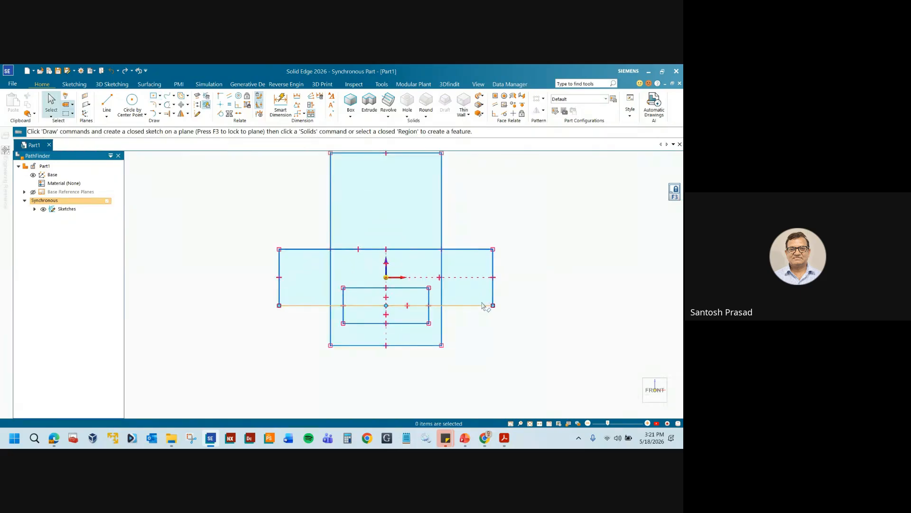
{"action": "scroll", "coordinate": [387, 345], "scroll_direction": "down", "scroll_amount": 1}
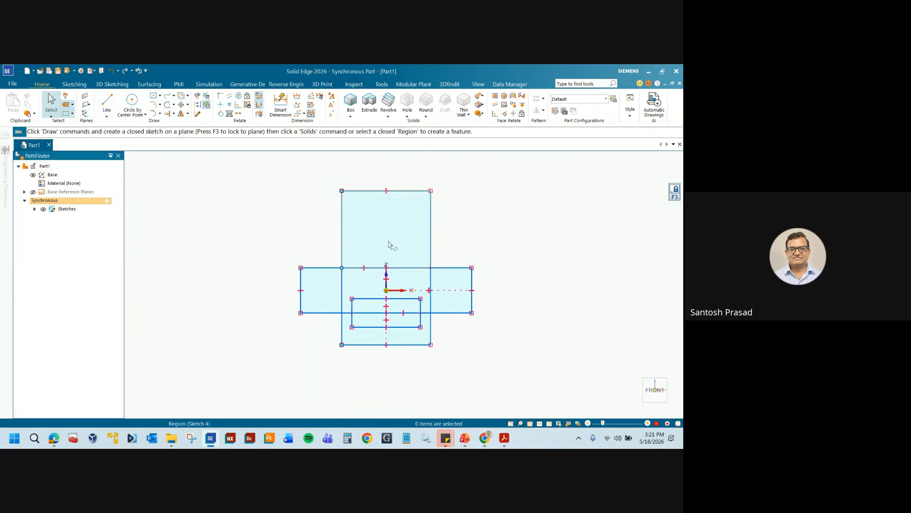
- Check the PowerPoint exercise slide and, back in Solid Edge, draw two concentric circles centred on the midpoint of the tall rectangle's upper edge
{"action": "left_click", "coordinate": [426, 363]}
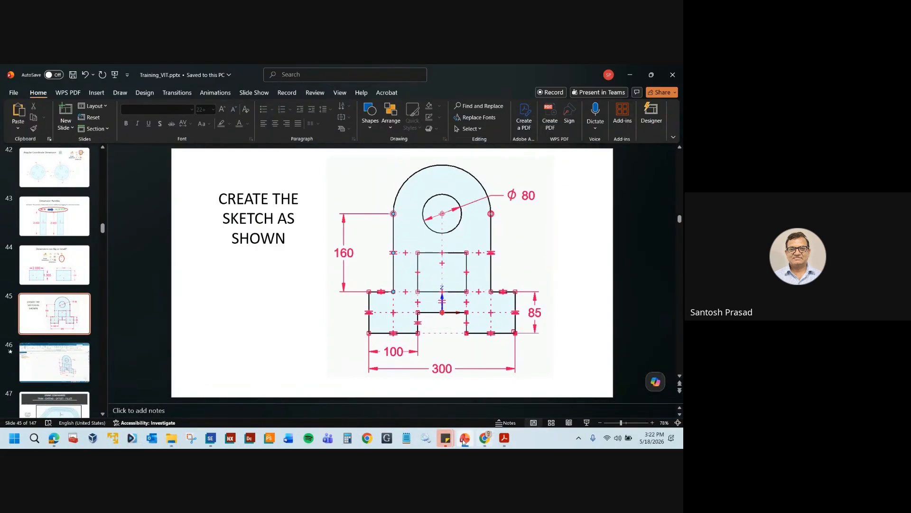
{"action": "left_click", "coordinate": [221, 438]}
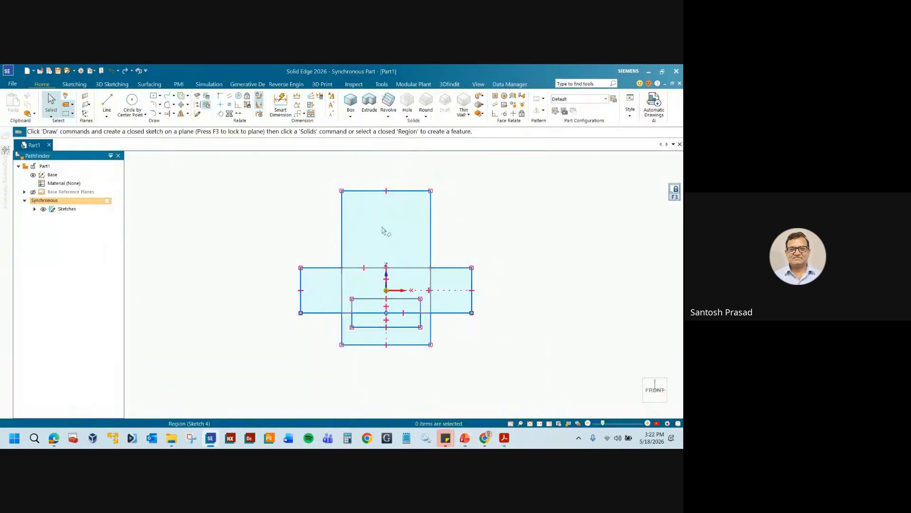
{"action": "left_click", "coordinate": [132, 104]}
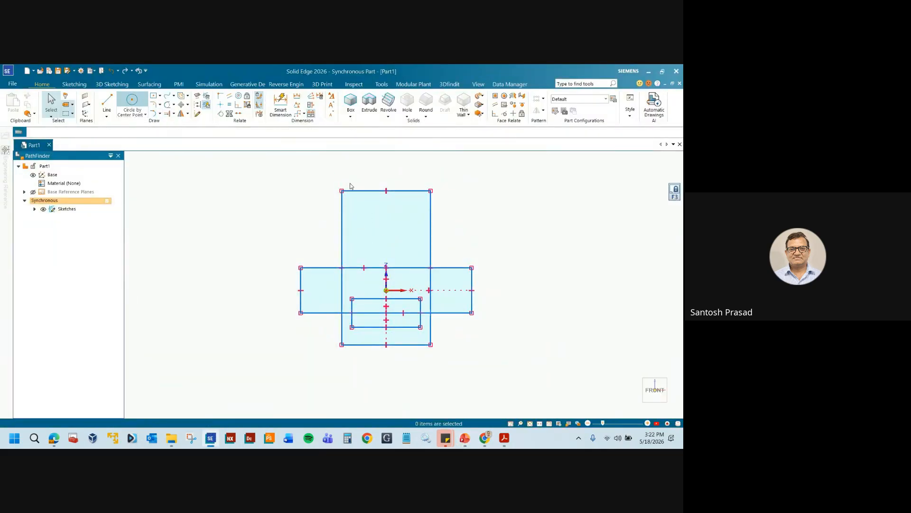
{"action": "left_click", "coordinate": [386, 190]}
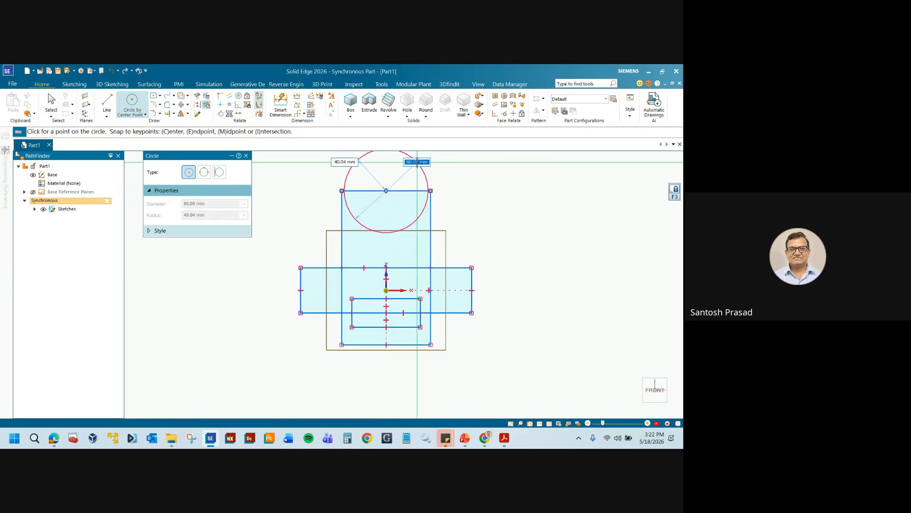
{"action": "left_click", "coordinate": [415, 163]}
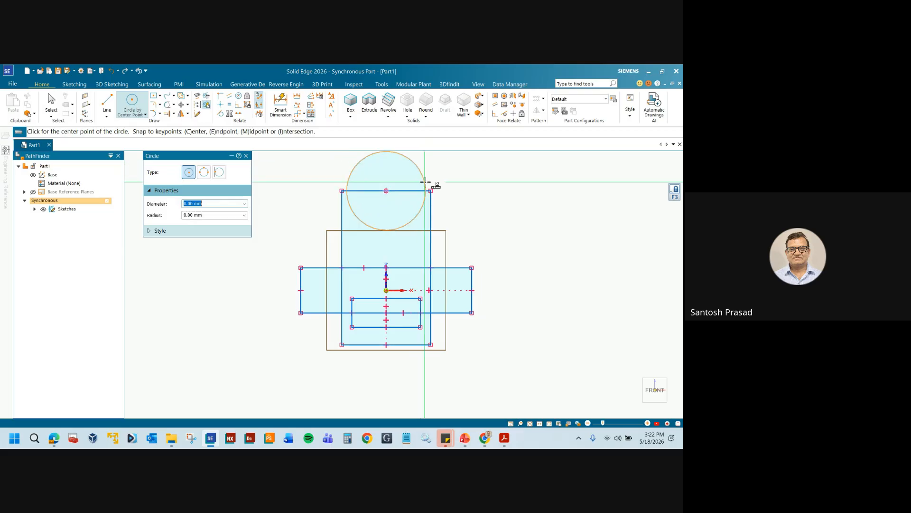
{"action": "left_click", "coordinate": [386, 191]}
{"action": "left_click", "coordinate": [393, 180]}
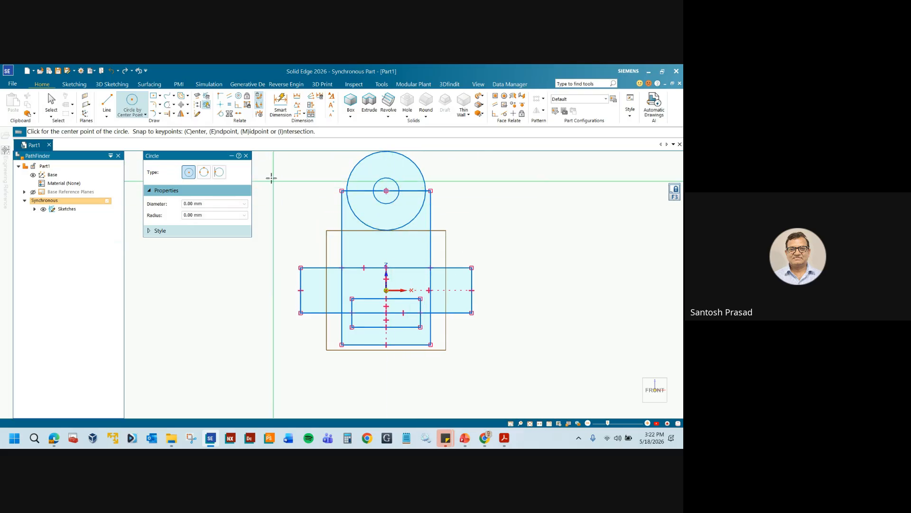
{"action": "key", "text": "Escape"}
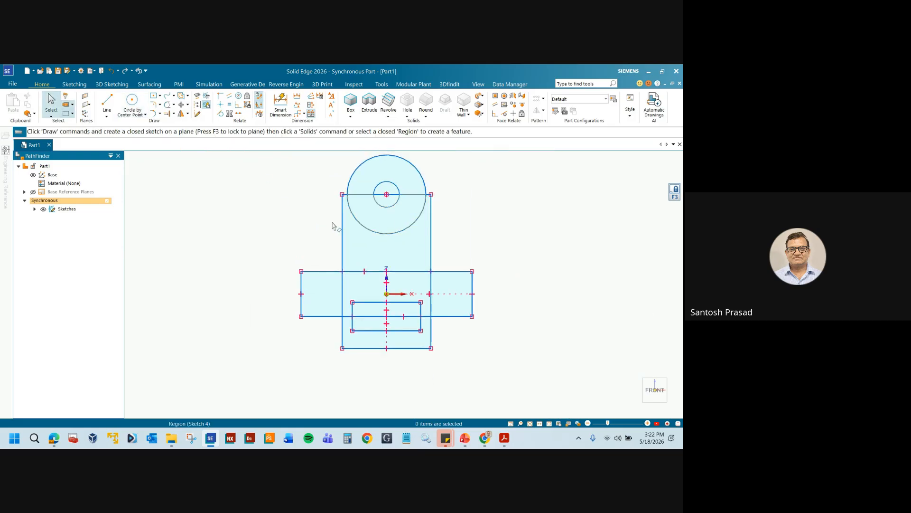
- Trim the overlapping rectangle lines so the base has an open lower notch and the upright stops at the base's upper edge
{"action": "scroll", "coordinate": [353, 279], "scroll_direction": "up", "scroll_amount": 3}
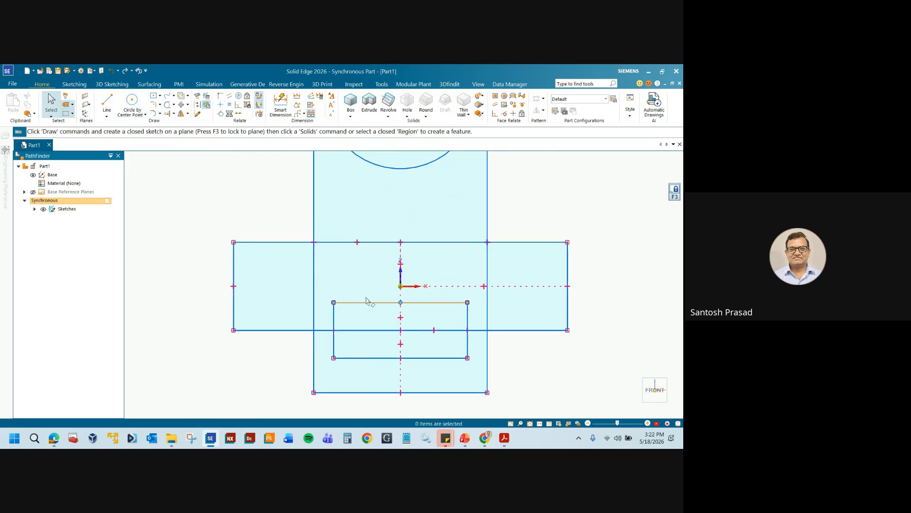
{"action": "scroll", "coordinate": [368, 301], "scroll_direction": "down", "scroll_amount": 2}
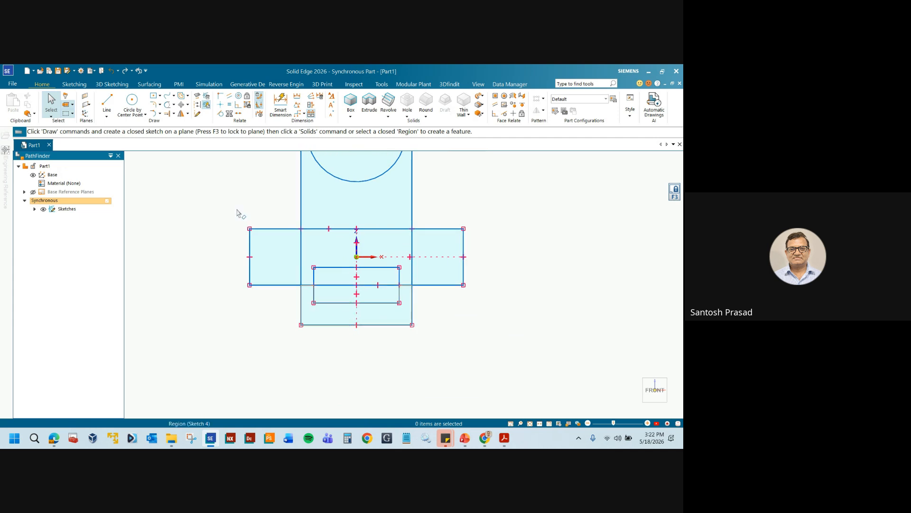
{"action": "left_click", "coordinate": [167, 105]}
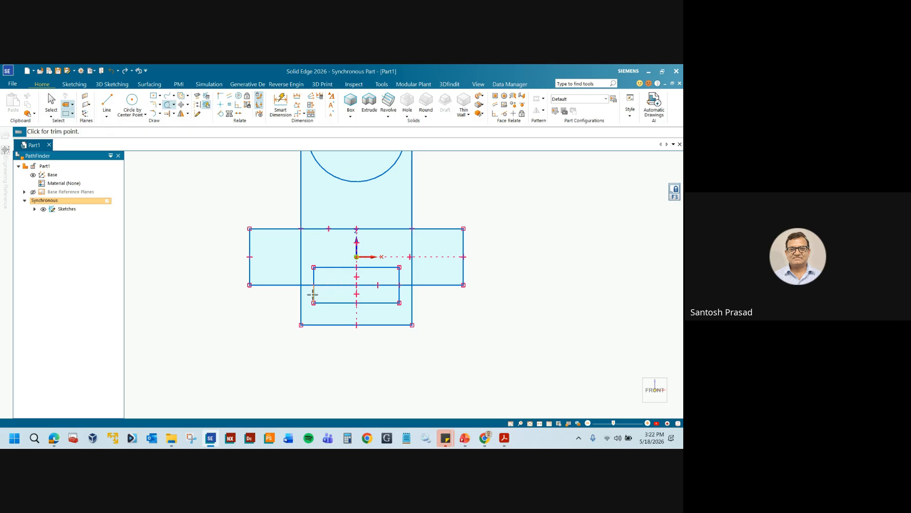
{"action": "left_click_drag", "start_coordinate": [313, 294], "coordinate": [334, 308]}
{"action": "left_click_drag", "start_coordinate": [404, 296], "coordinate": [405, 296]}
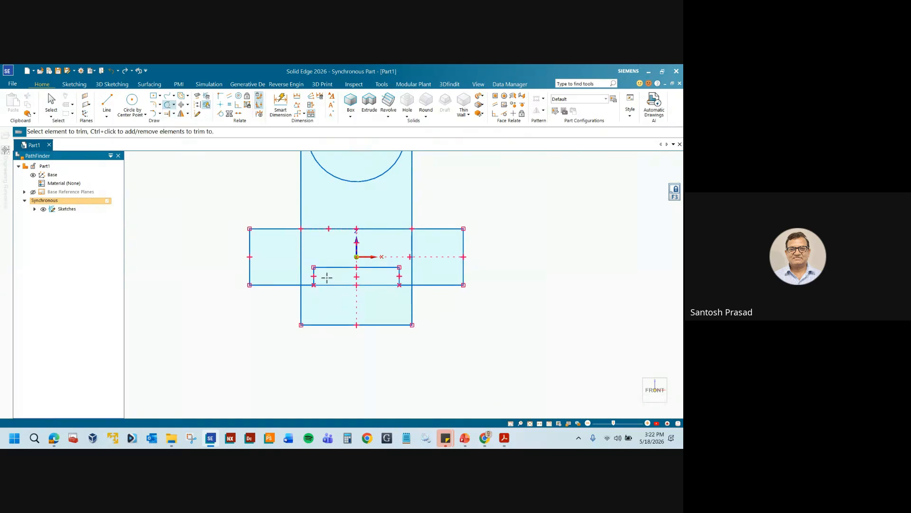
{"action": "left_click_drag", "start_coordinate": [325, 277], "coordinate": [375, 293]}
{"action": "mouse_move", "coordinate": [286, 304]}
{"action": "left_mouse_down"}
{"action": "mouse_move", "coordinate": [319, 304]}
{"action": "mouse_move", "coordinate": [313, 326]}
{"action": "left_mouse_up"}
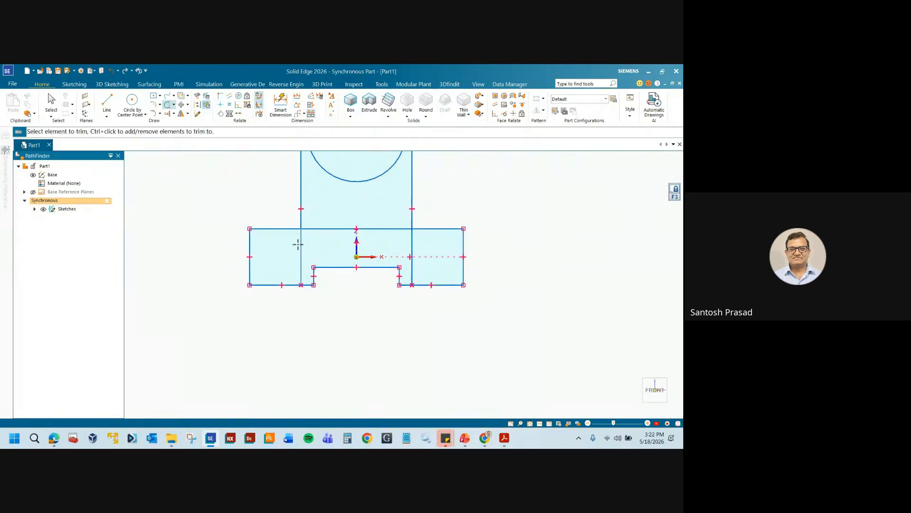
{"action": "mouse_move", "coordinate": [311, 244]}
{"action": "left_mouse_down"}
{"action": "mouse_move", "coordinate": [287, 252]}
{"action": "mouse_move", "coordinate": [388, 257]}
{"action": "mouse_move", "coordinate": [425, 244]}
{"action": "left_mouse_up"}
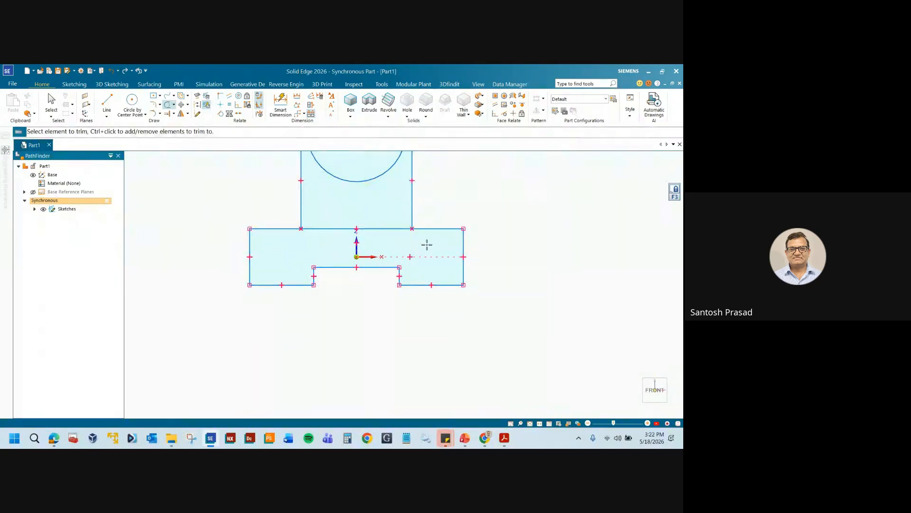
- Recheck the PowerPoint exercise slide, try trimming the lower halves of both circles in Solid Edge, and undo that trim
{"action": "left_click", "coordinate": [464, 439]}
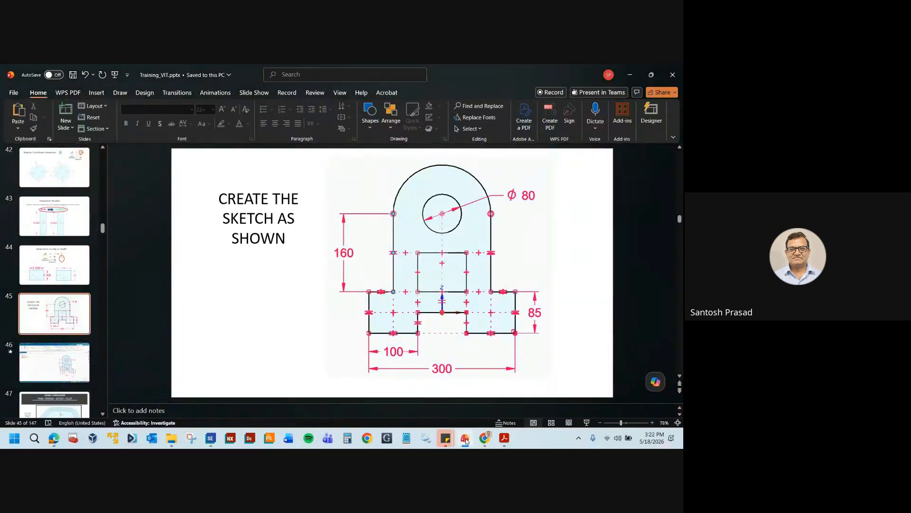
{"action": "left_click", "coordinate": [466, 438]}
{"action": "scroll", "coordinate": [397, 358], "scroll_direction": "down", "scroll_amount": 2}
{"action": "scroll", "coordinate": [380, 209], "scroll_direction": "up", "scroll_amount": 3}
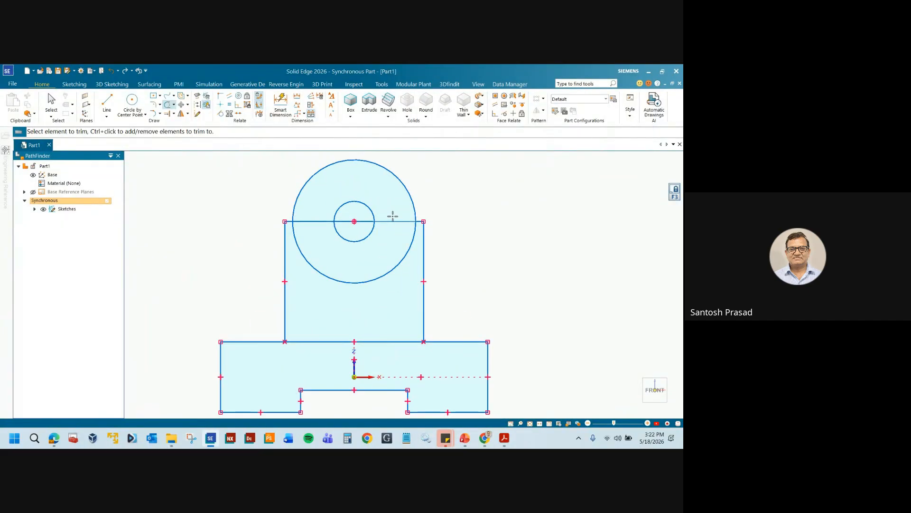
{"action": "mouse_move", "coordinate": [307, 284]}
{"action": "left_mouse_down"}
{"action": "mouse_move", "coordinate": [355, 236]}
{"action": "mouse_move", "coordinate": [321, 249]}
{"action": "left_mouse_up"}
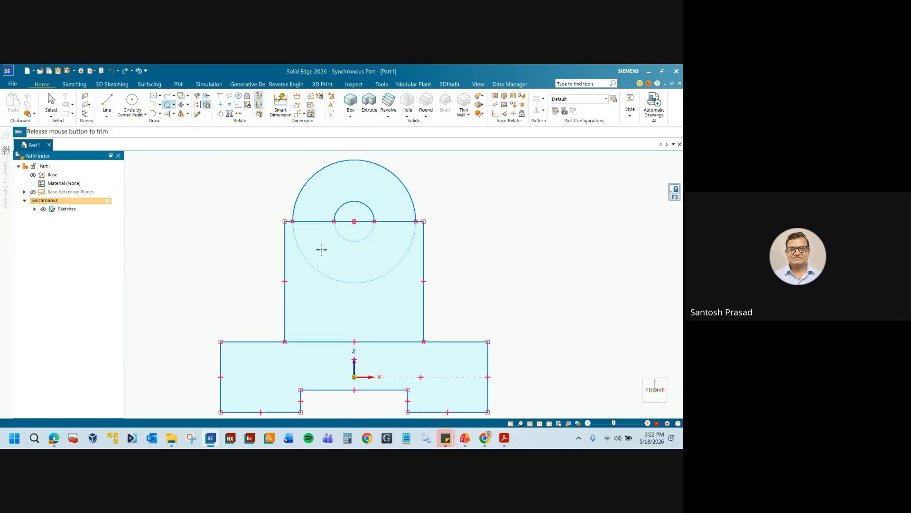
{"action": "key", "text": "ctrl+z"}
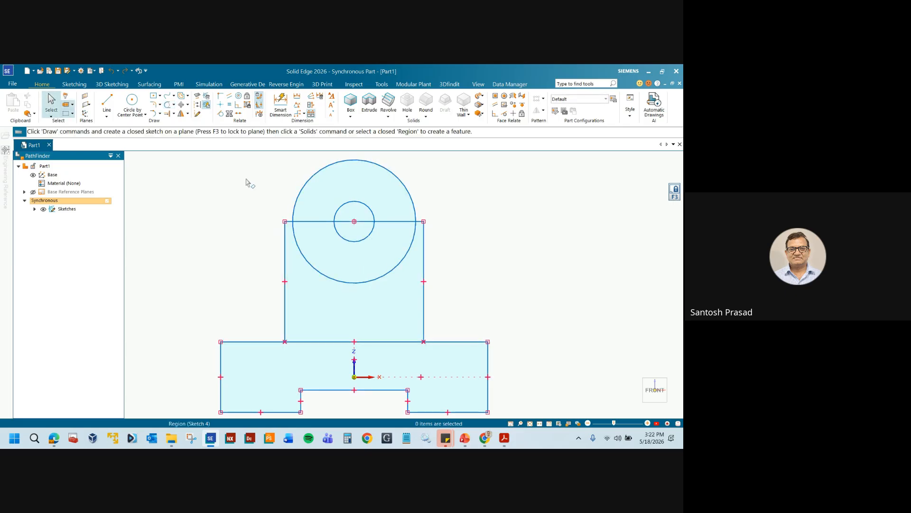
- Try to trim the large circle's lower half and the horizontal line crossing it
{"action": "left_click", "coordinate": [168, 113]}
{"action": "left_click", "coordinate": [168, 106]}
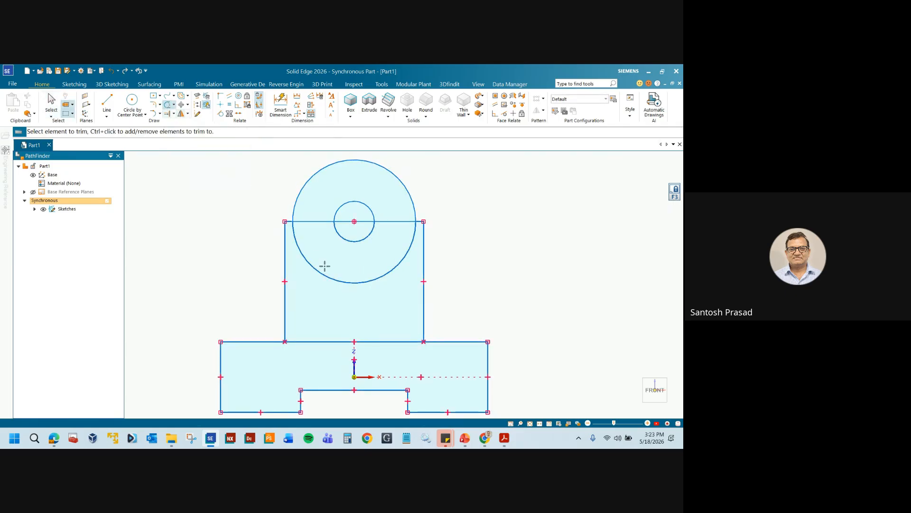
{"action": "mouse_move", "coordinate": [322, 264]}
{"action": "left_mouse_down"}
{"action": "mouse_move", "coordinate": [336, 272]}
{"action": "mouse_move", "coordinate": [388, 257]}
{"action": "left_mouse_up"}
{"action": "left_click_drag", "start_coordinate": [394, 209], "coordinate": [396, 238]}
{"action": "key", "text": "Escape"}
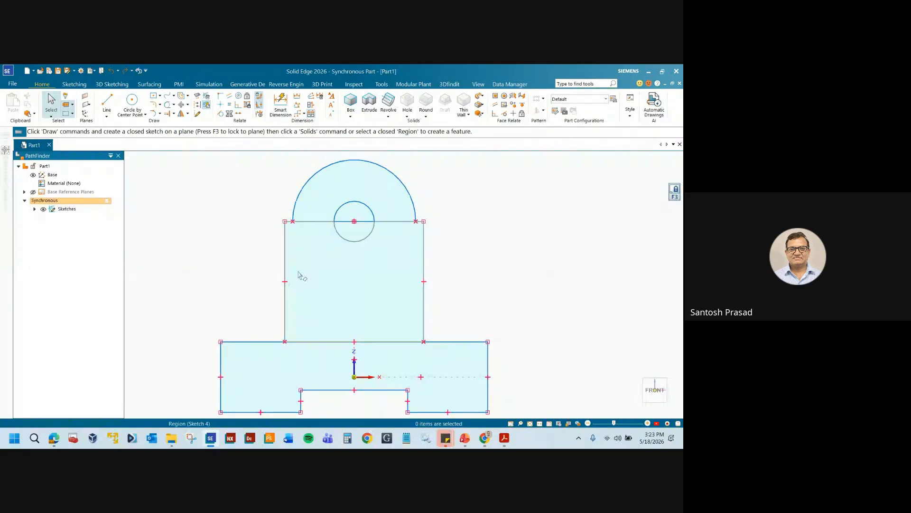
{"action": "scroll", "coordinate": [287, 246], "scroll_direction": "up", "scroll_amount": 3}
{"action": "scroll", "coordinate": [284, 243], "scroll_direction": "down", "scroll_amount": 3}
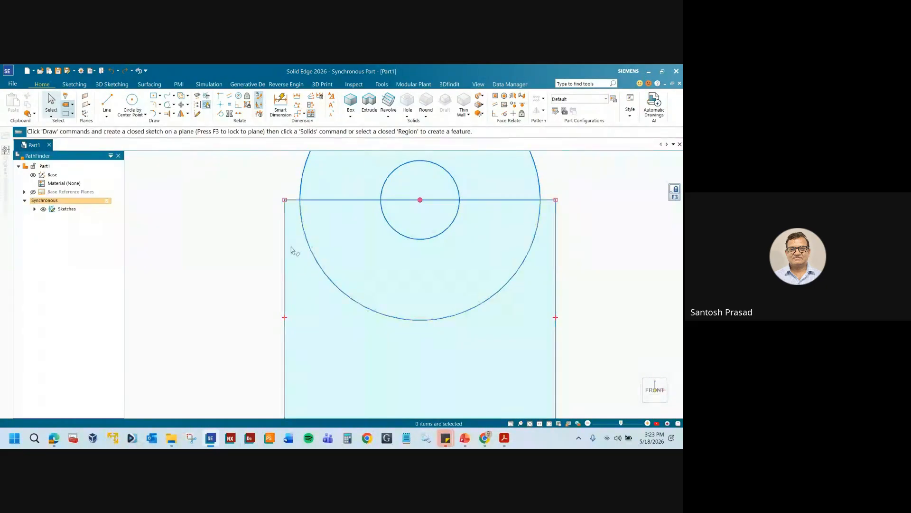
- Compare the upright with the PowerPoint exercise slide and make its left side tangent to the large circle in Solid Edge
{"action": "scroll", "coordinate": [257, 251], "scroll_direction": "up", "scroll_amount": 5}
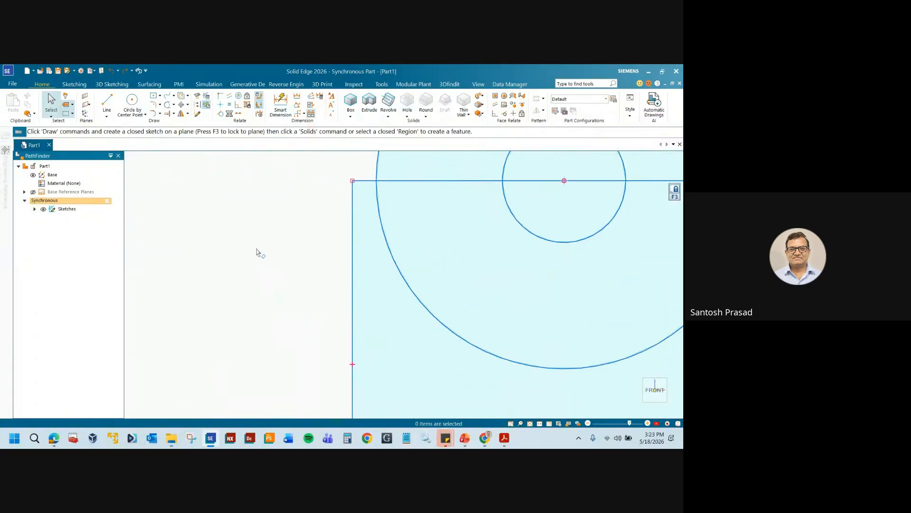
{"action": "scroll", "coordinate": [257, 253], "scroll_direction": "down", "scroll_amount": 6}
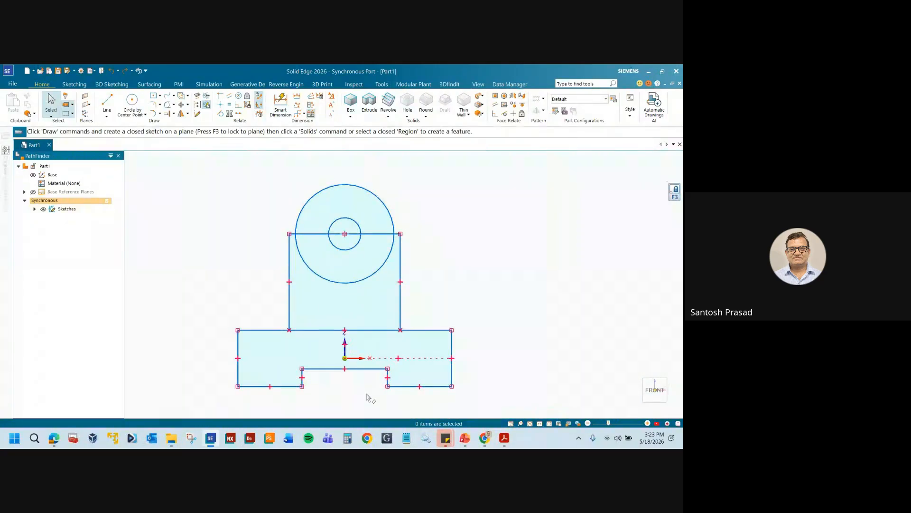
{"action": "scroll", "coordinate": [346, 392], "scroll_direction": "up", "scroll_amount": 1}
{"action": "scroll", "coordinate": [313, 387], "scroll_direction": "down", "scroll_amount": 1}
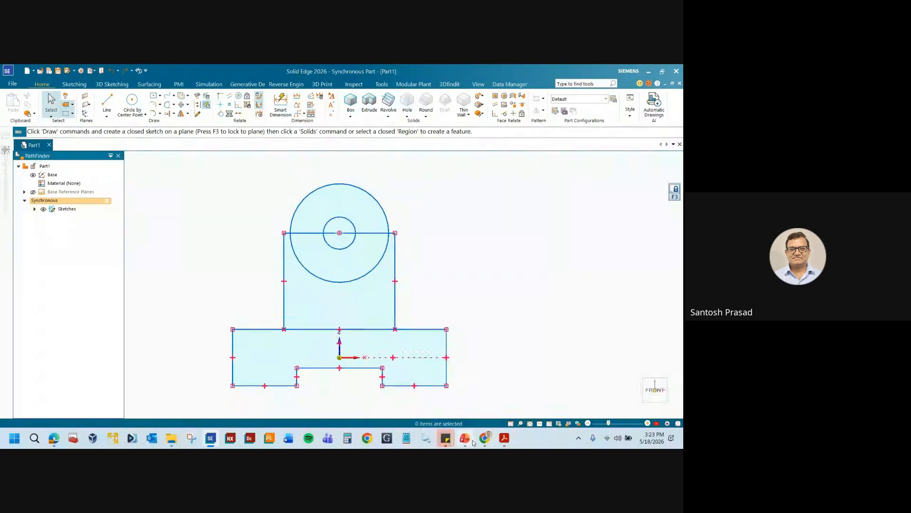
{"action": "left_click", "coordinate": [465, 438]}
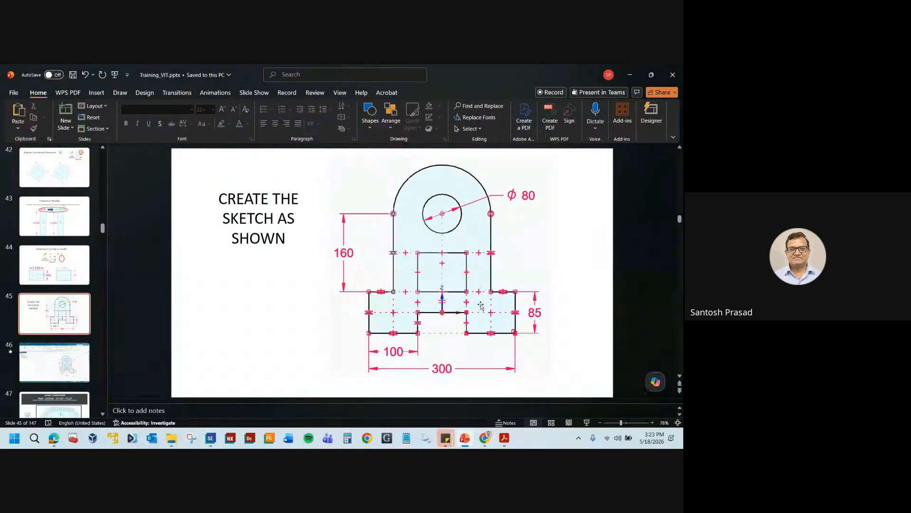
{"action": "mouse_move", "coordinate": [467, 440]}
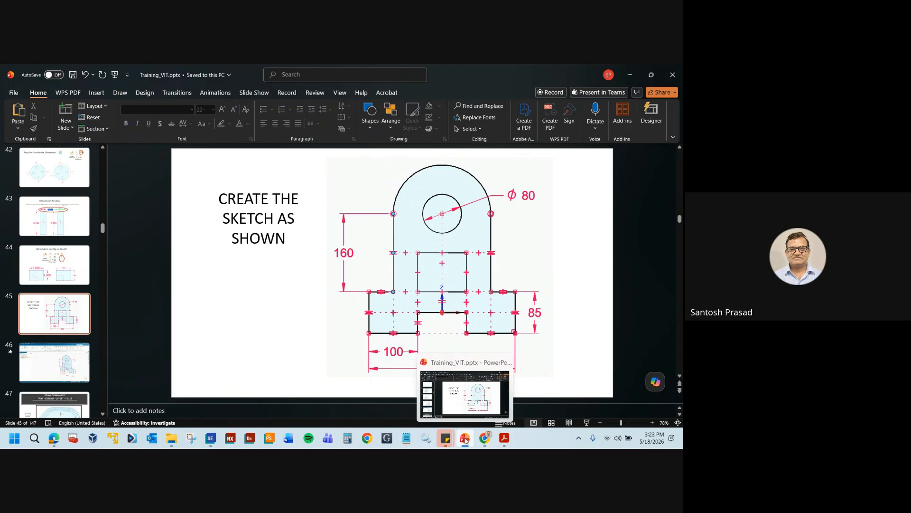
{"action": "left_click", "coordinate": [466, 440]}
{"action": "scroll", "coordinate": [280, 256], "scroll_direction": "up", "scroll_amount": 2}
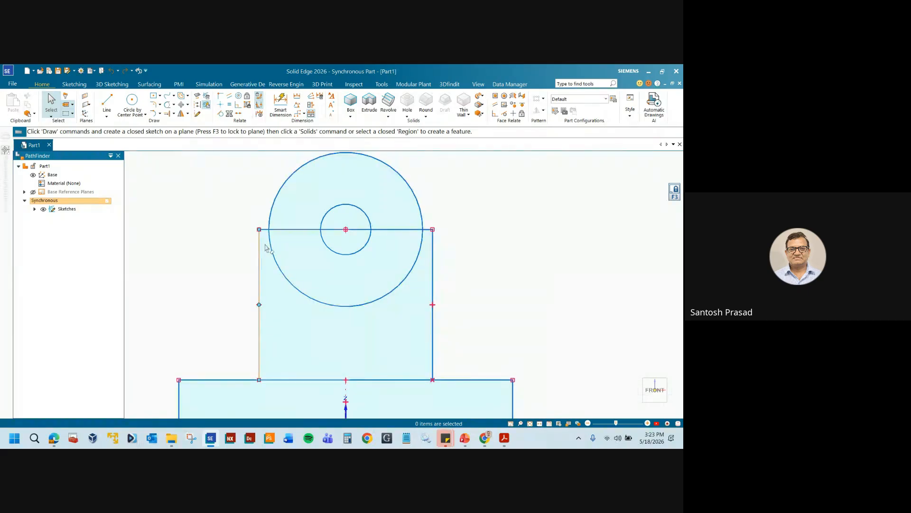
{"action": "left_click", "coordinate": [261, 248]}
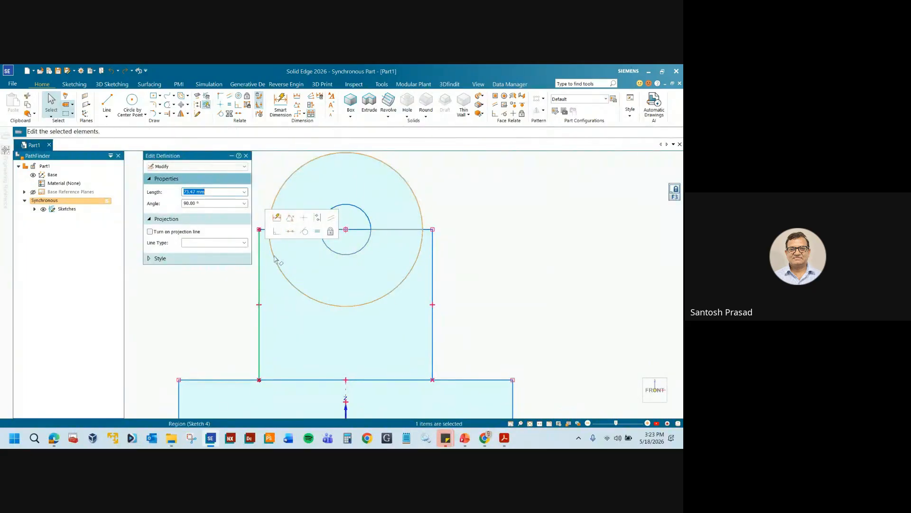
{"action": "left_click", "coordinate": [304, 233]}
{"action": "left_click", "coordinate": [269, 240]}
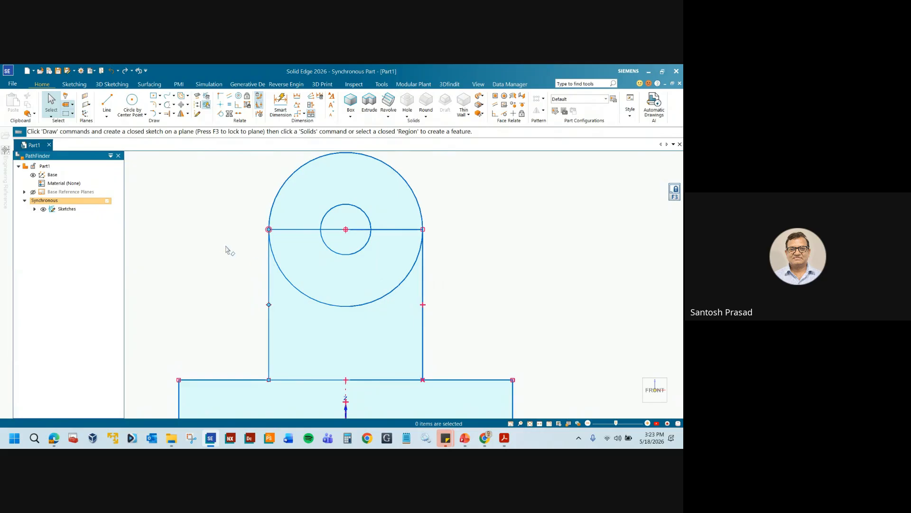
- Trim away the large circle's lower half and every segment of the horizontal line through the small circle
{"action": "left_click", "coordinate": [167, 104]}
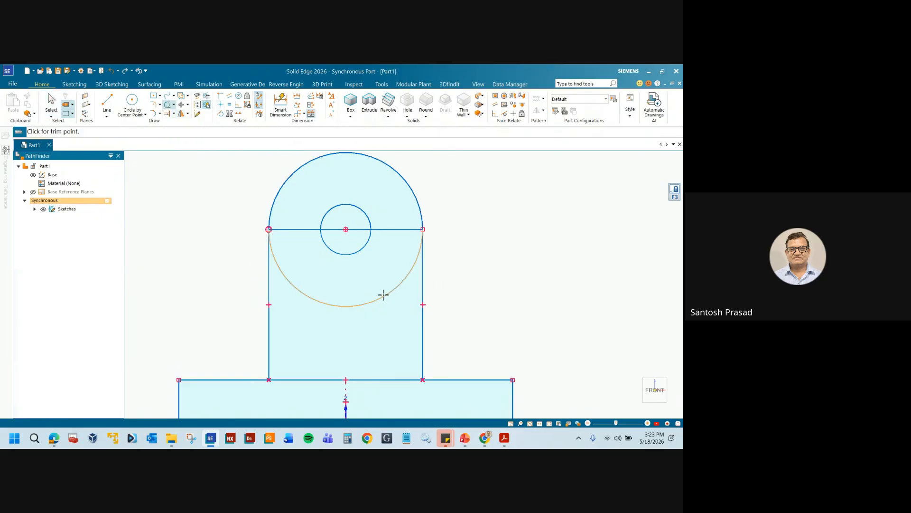
{"action": "left_click", "coordinate": [372, 300]}
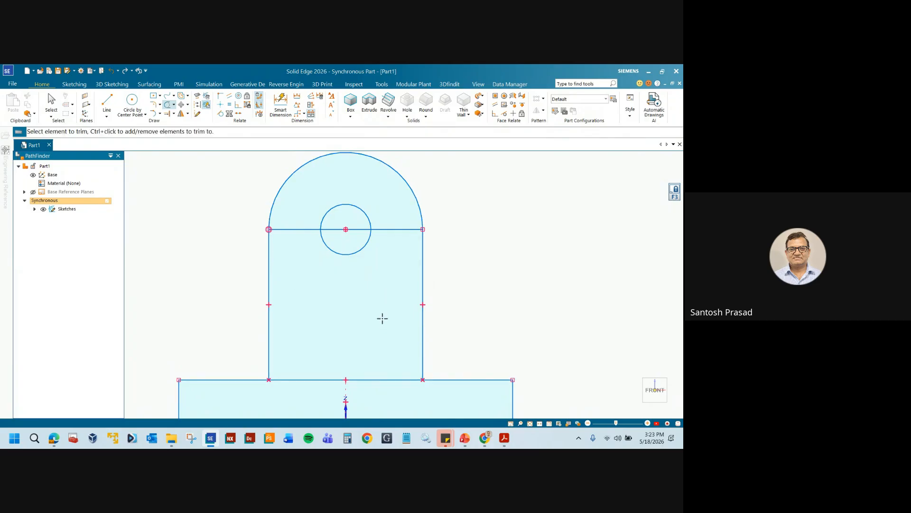
{"action": "left_click", "coordinate": [361, 230]}
{"action": "left_click", "coordinate": [402, 229]}
{"action": "left_click", "coordinate": [299, 230]}
{"action": "scroll", "coordinate": [298, 226], "scroll_direction": "down", "scroll_amount": 3}
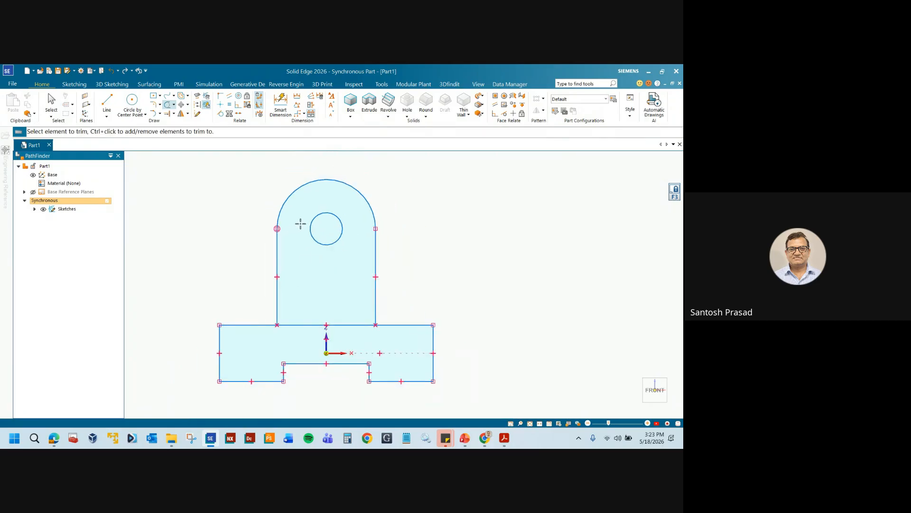
- Check the PowerPoint exercise slide, return to Solid Edge and trim the horizontal line segment separating the upright from the base
{"action": "left_click", "coordinate": [468, 438]}
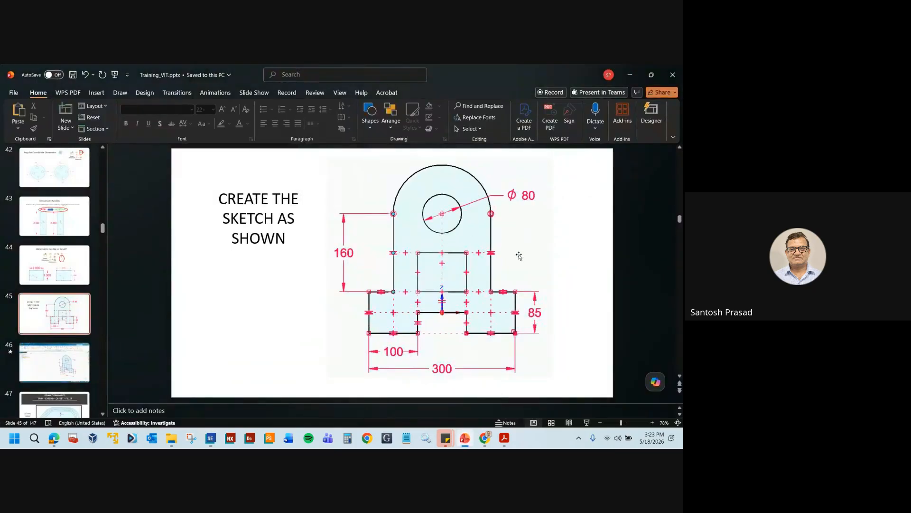
{"action": "left_click", "coordinate": [466, 438]}
{"action": "scroll", "coordinate": [313, 314], "scroll_direction": "up", "scroll_amount": 3}
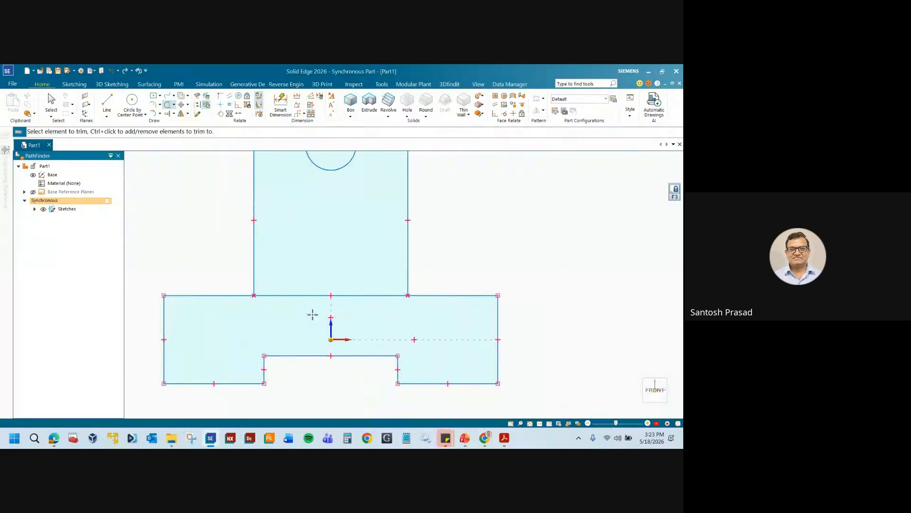
{"action": "left_click", "coordinate": [304, 295]}
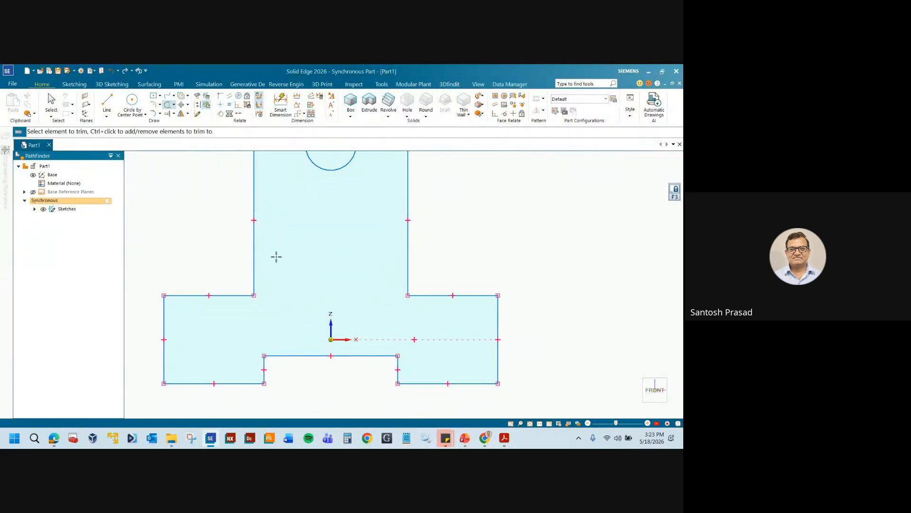
- Draw a small two-point rectangle inside the upright, with its lower edge level with the base's top edges
{"action": "left_click", "coordinate": [153, 97]}
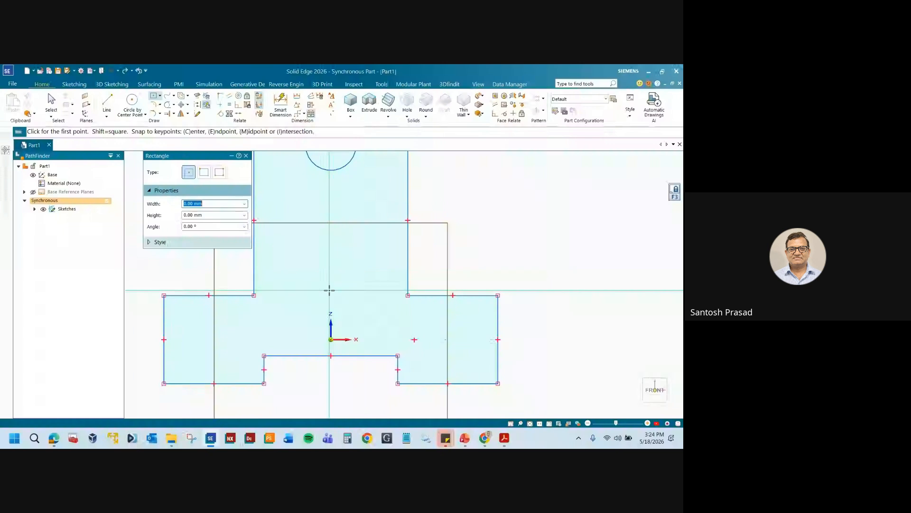
{"action": "left_click", "coordinate": [204, 173]}
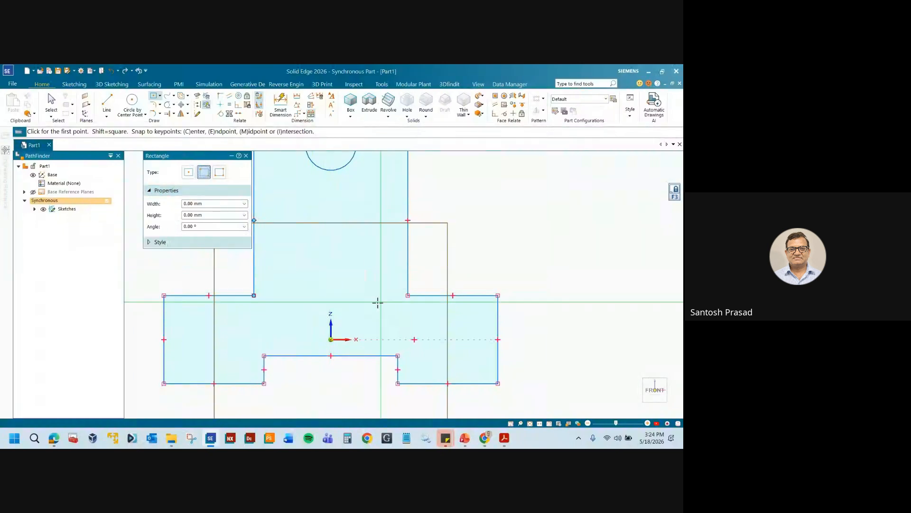
{"action": "left_click", "coordinate": [317, 295]}
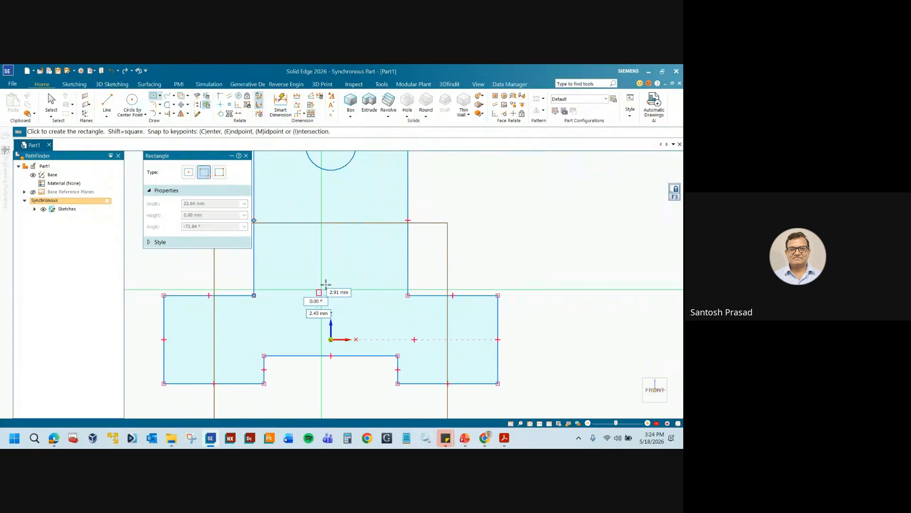
{"action": "left_click", "coordinate": [366, 265]}
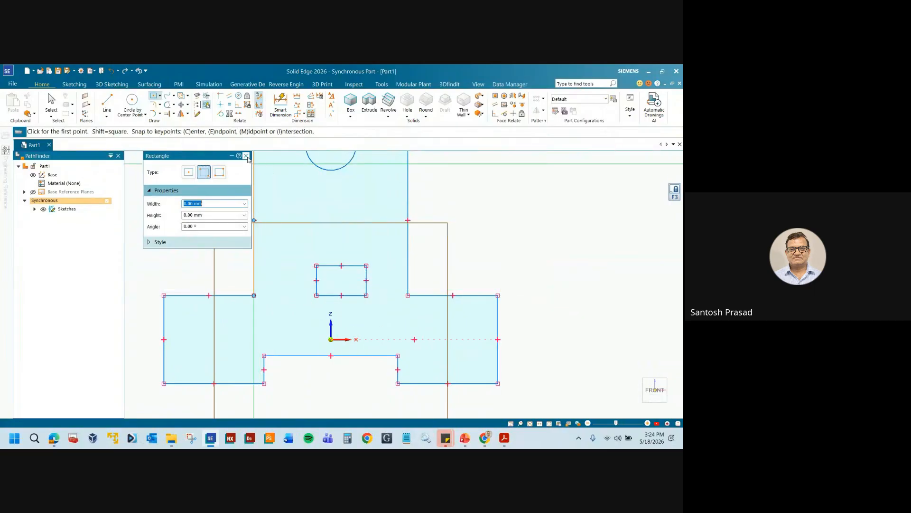
{"action": "key", "text": "Escape"}
{"action": "scroll", "coordinate": [409, 283], "scroll_direction": "up", "scroll_amount": 2}
{"action": "scroll", "coordinate": [346, 295], "scroll_direction": "down", "scroll_amount": 3}
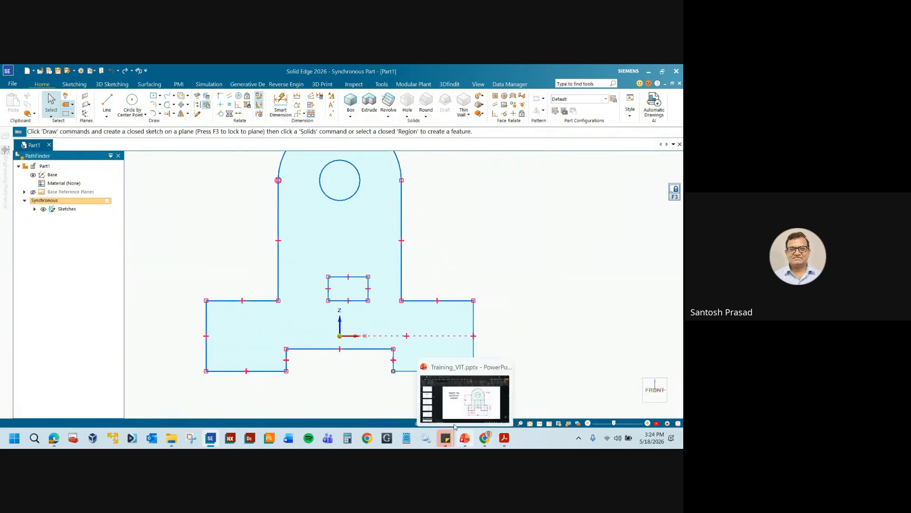
{"action": "scroll", "coordinate": [372, 285], "scroll_direction": "down", "scroll_amount": 1}
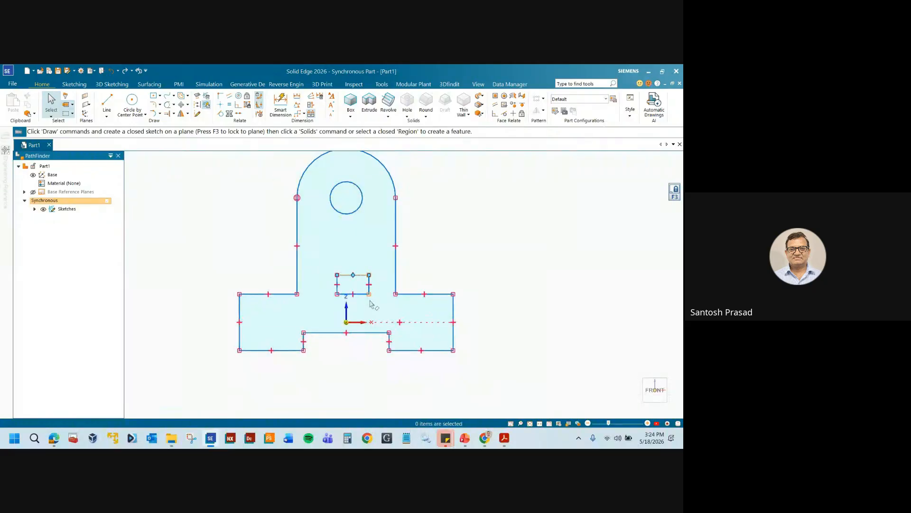
{"action": "scroll", "coordinate": [372, 305], "scroll_direction": "up", "scroll_amount": 1}
{"action": "scroll", "coordinate": [356, 332], "scroll_direction": "down", "scroll_amount": 2}
{"action": "scroll", "coordinate": [349, 354], "scroll_direction": "up", "scroll_amount": 2}
{"action": "scroll", "coordinate": [353, 372], "scroll_direction": "down", "scroll_amount": 1}
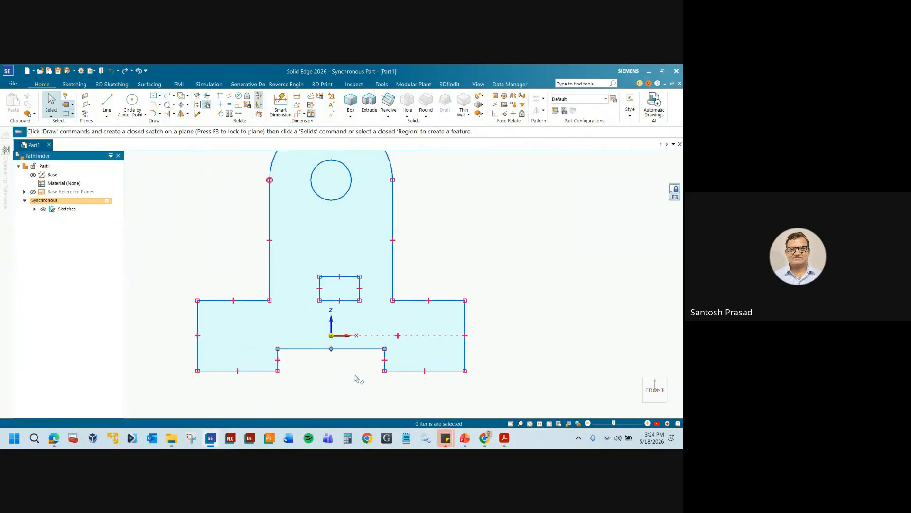
{"action": "scroll", "coordinate": [427, 262], "scroll_direction": "up", "scroll_amount": 2}
{"action": "scroll", "coordinate": [403, 277], "scroll_direction": "down", "scroll_amount": 3}
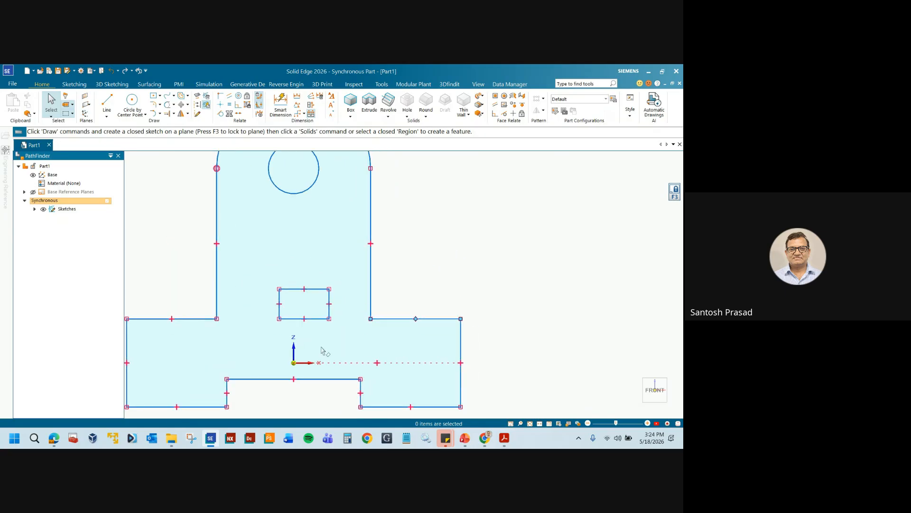
- Compare the Solid Edge sketch with the dimensions and relations on the PowerPoint exercise slide
{"action": "left_click", "coordinate": [474, 438]}
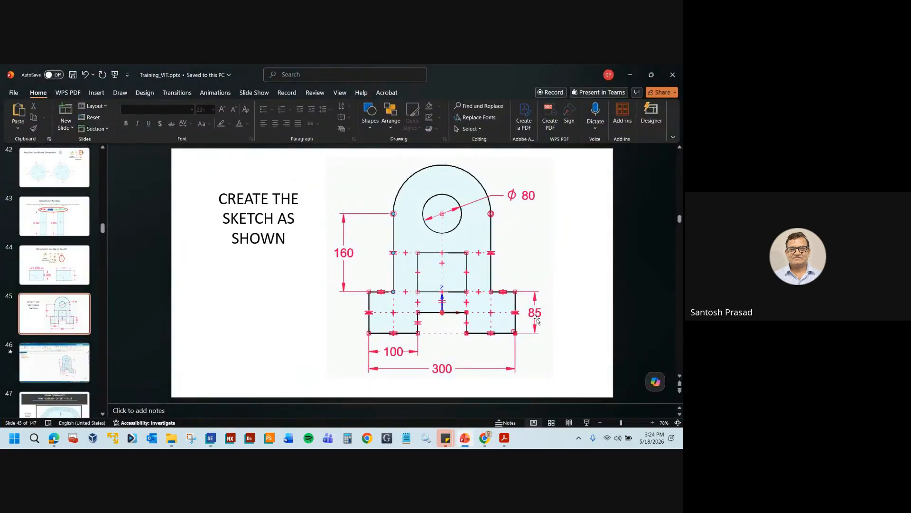
{"action": "left_click", "coordinate": [471, 438]}
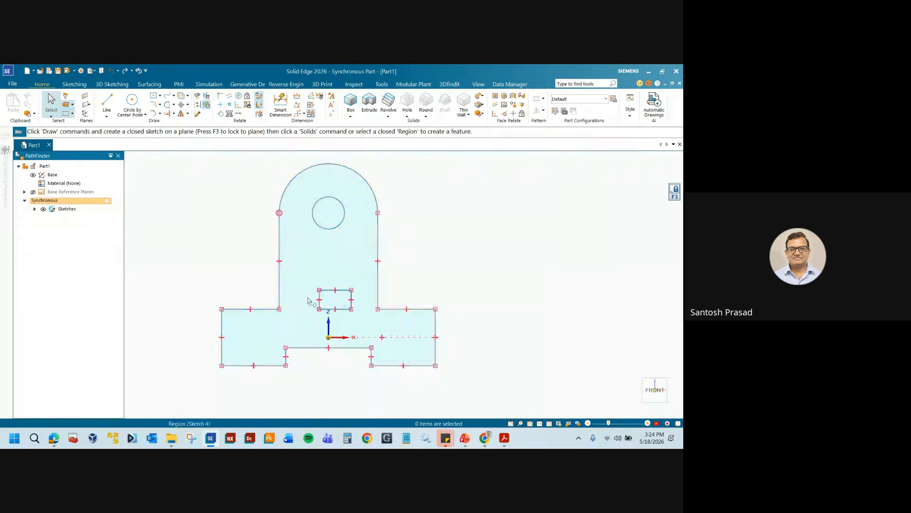
{"action": "scroll", "coordinate": [279, 381], "scroll_direction": "up", "scroll_amount": 2}
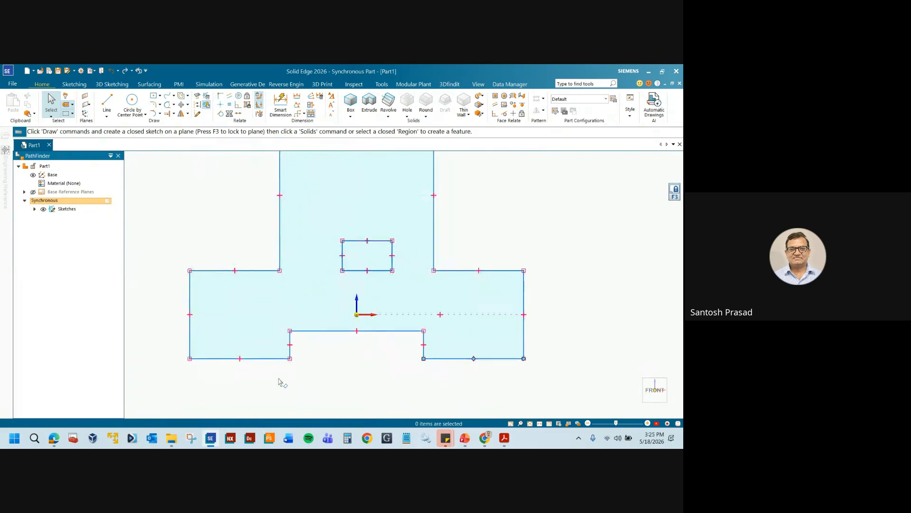
{"action": "left_click", "coordinate": [465, 438]}
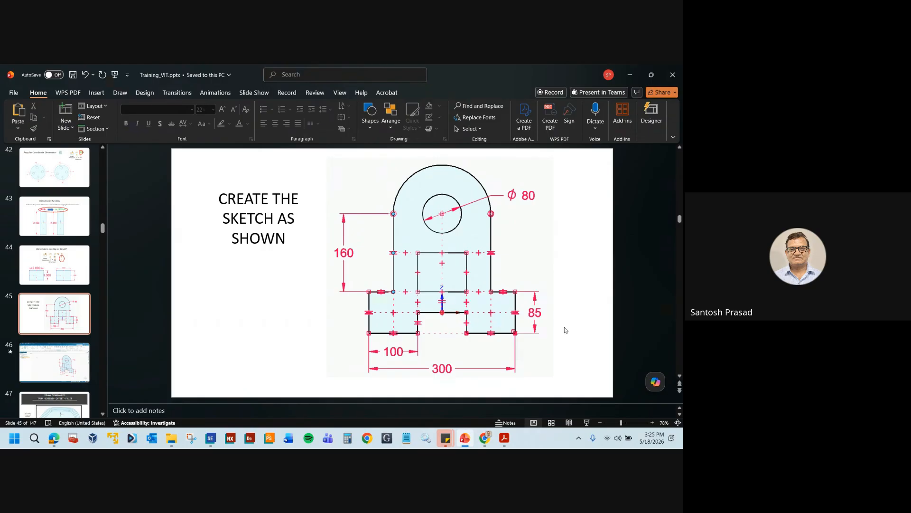
{"action": "left_click", "coordinate": [210, 442]}
- Try to apply a horizontal relation to the upper edge of the base notch
{"action": "scroll", "coordinate": [299, 350], "scroll_direction": "up", "scroll_amount": 2}
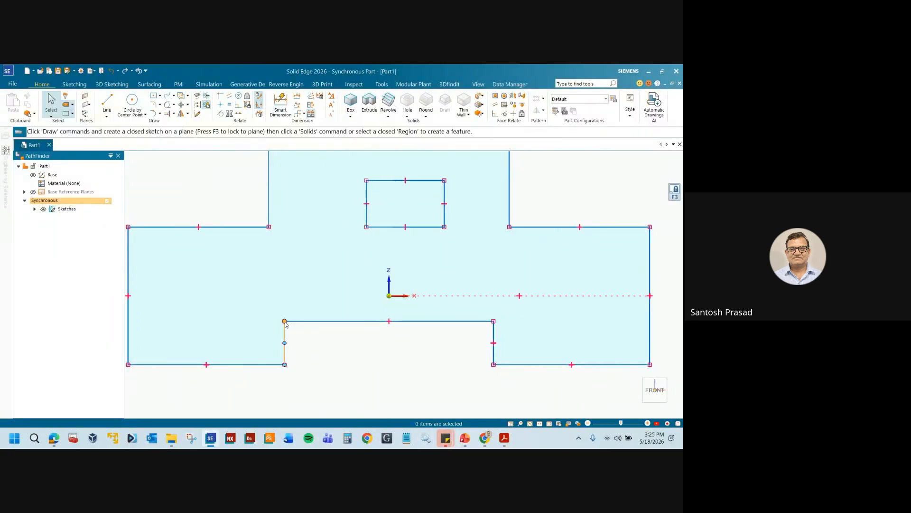
{"action": "left_click", "coordinate": [285, 324]}
{"action": "scroll", "coordinate": [400, 345], "scroll_direction": "down", "scroll_amount": 2}
{"action": "left_click", "coordinate": [244, 157]}
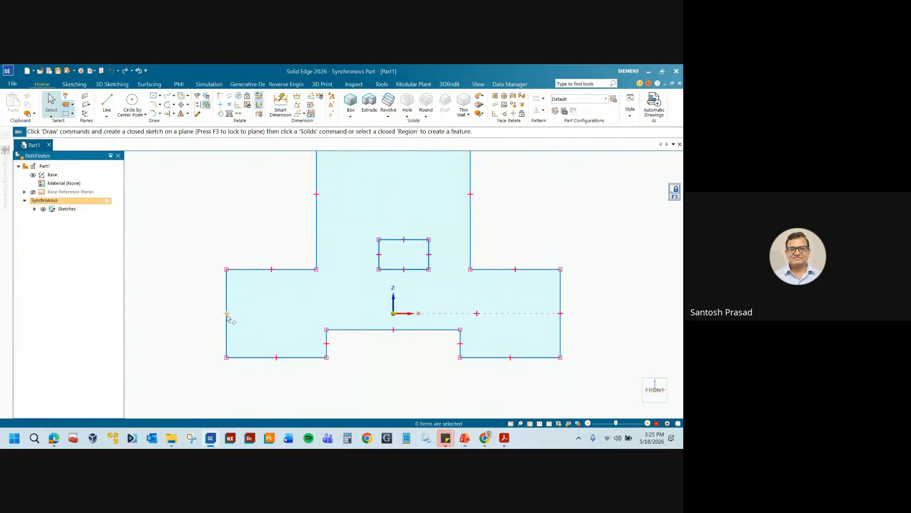
{"action": "left_click", "coordinate": [221, 108]}
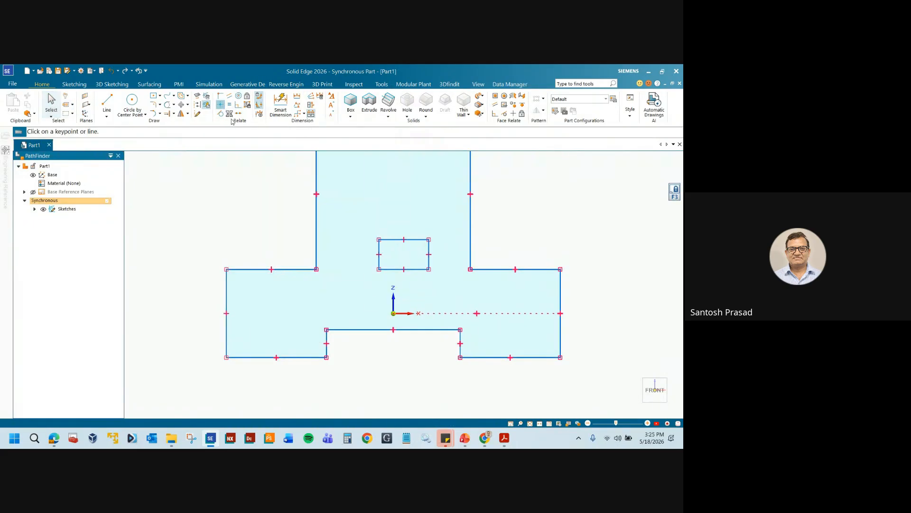
{"action": "left_click", "coordinate": [345, 329]}
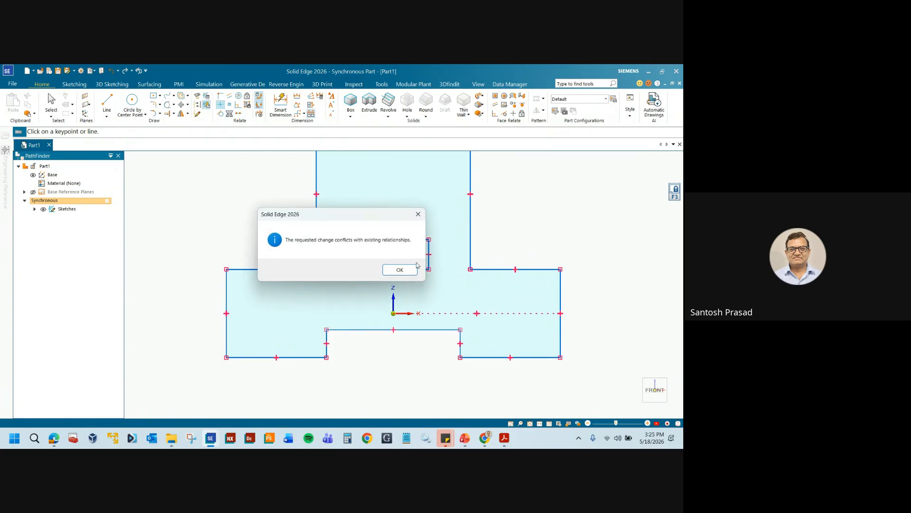
{"action": "left_click", "coordinate": [398, 268]}
{"action": "key", "text": "Escape"}
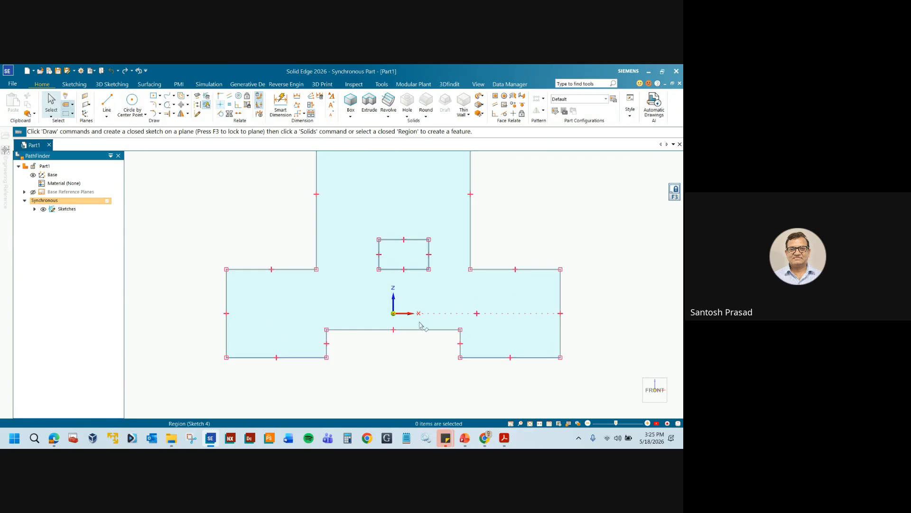
- Raise the notch's upper edge to the origin and align its left corner horizontally with the midpoint of the base's left side
{"action": "left_click", "coordinate": [394, 330]}
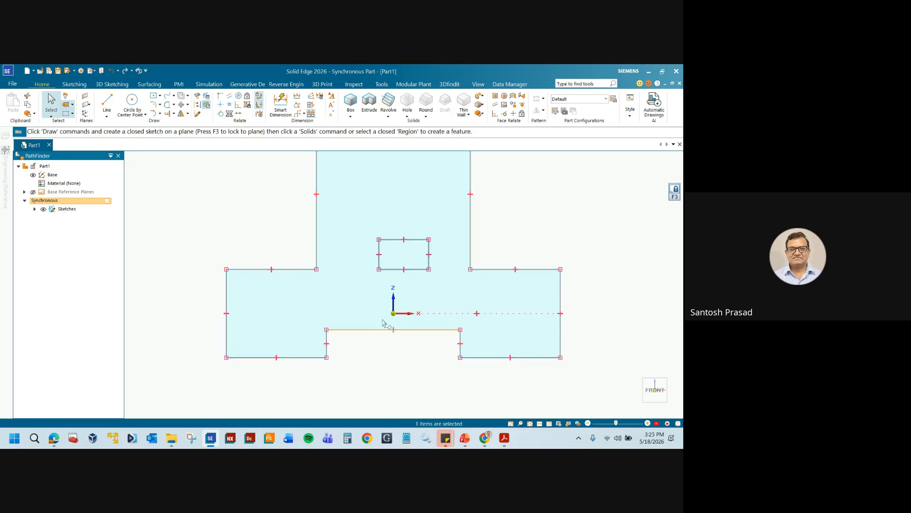
{"action": "left_click_drag", "start_coordinate": [327, 330], "coordinate": [328, 311]}
{"action": "left_click", "coordinate": [356, 341]}
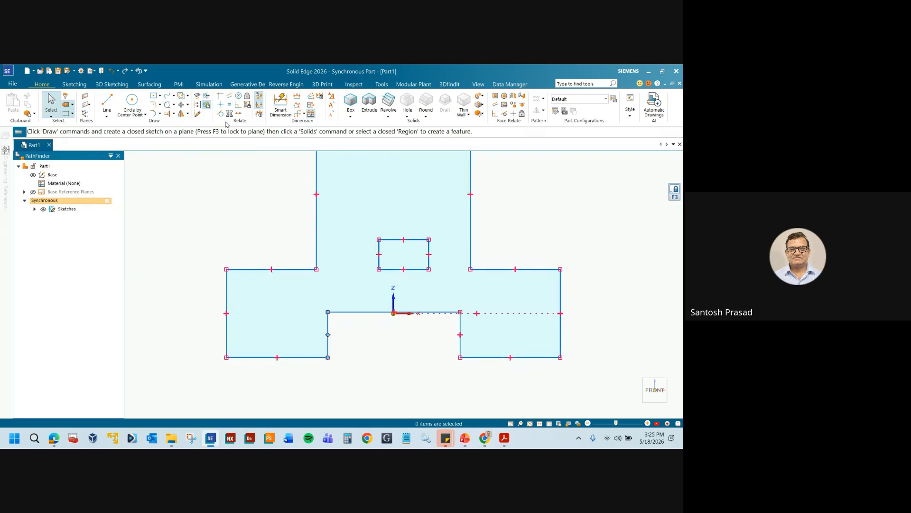
{"action": "left_click", "coordinate": [221, 105]}
{"action": "left_click", "coordinate": [328, 312]}
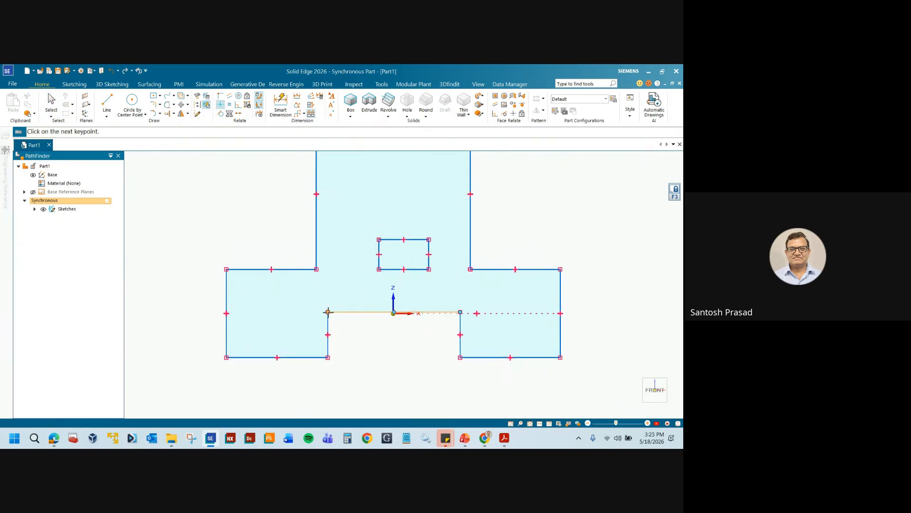
{"action": "left_click", "coordinate": [226, 313]}
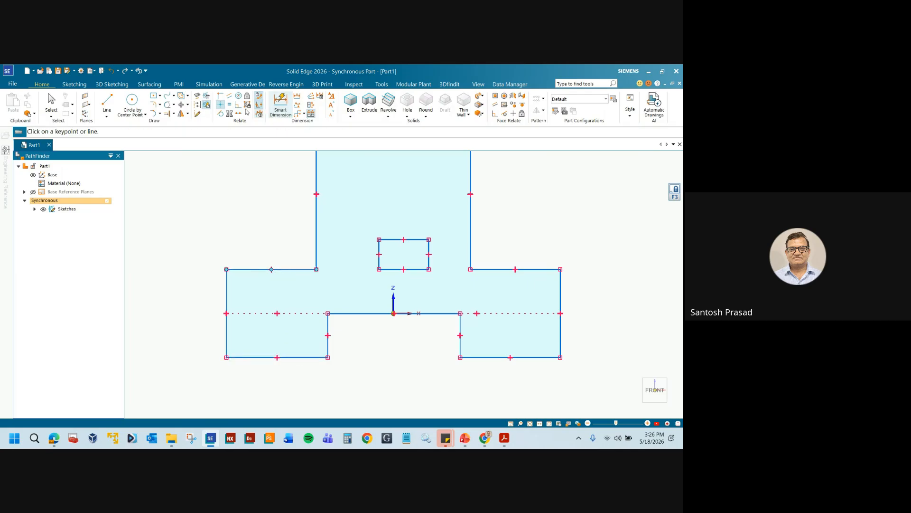
- Make the left foot's upper and lower edges equal in length and align their midpoints vertically
{"action": "left_click", "coordinate": [229, 104]}
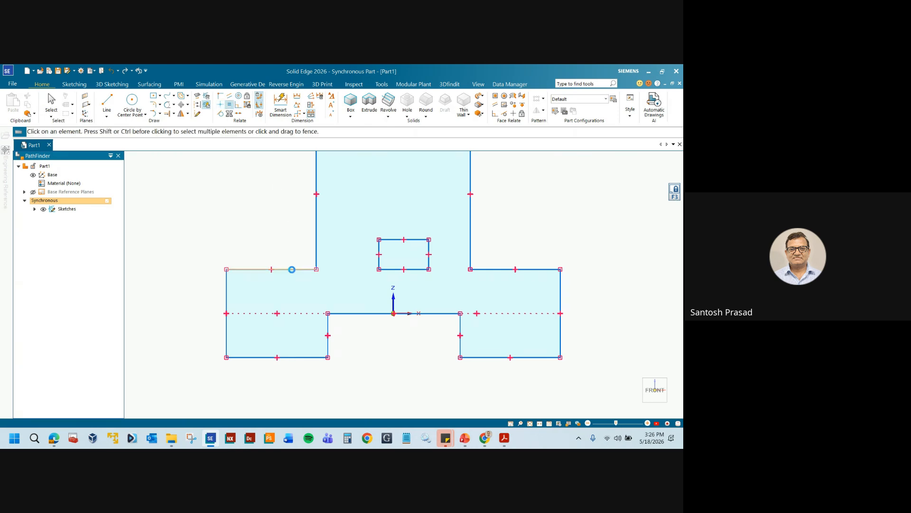
{"action": "left_click", "coordinate": [292, 269]}
{"action": "left_click", "coordinate": [299, 356]}
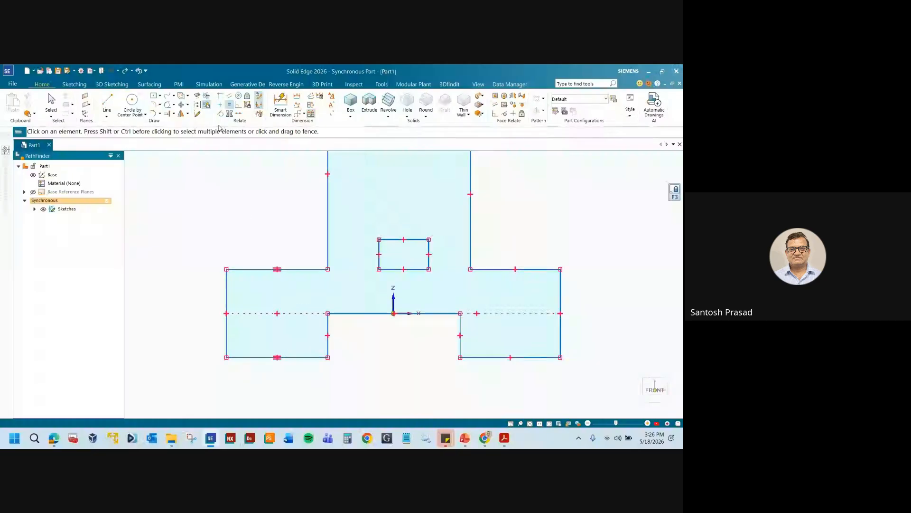
{"action": "left_click", "coordinate": [220, 105]}
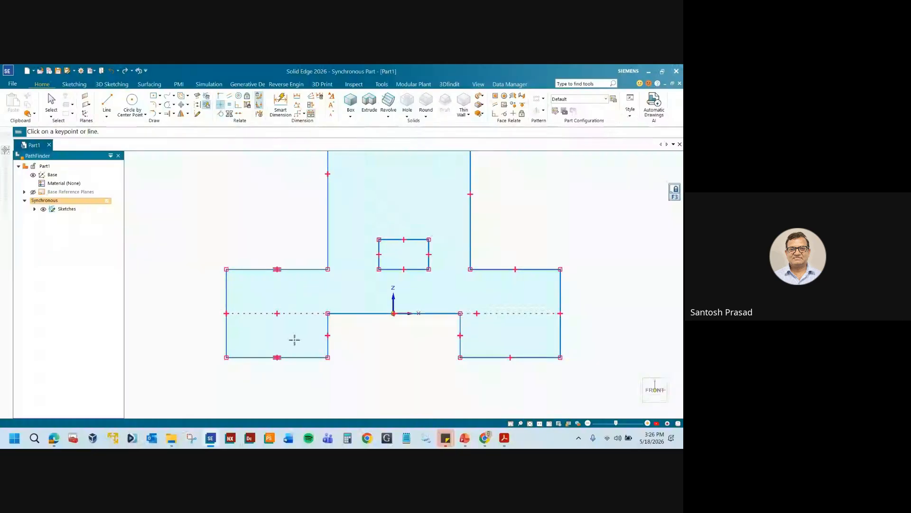
{"action": "left_click", "coordinate": [277, 357]}
{"action": "left_click", "coordinate": [278, 270]}
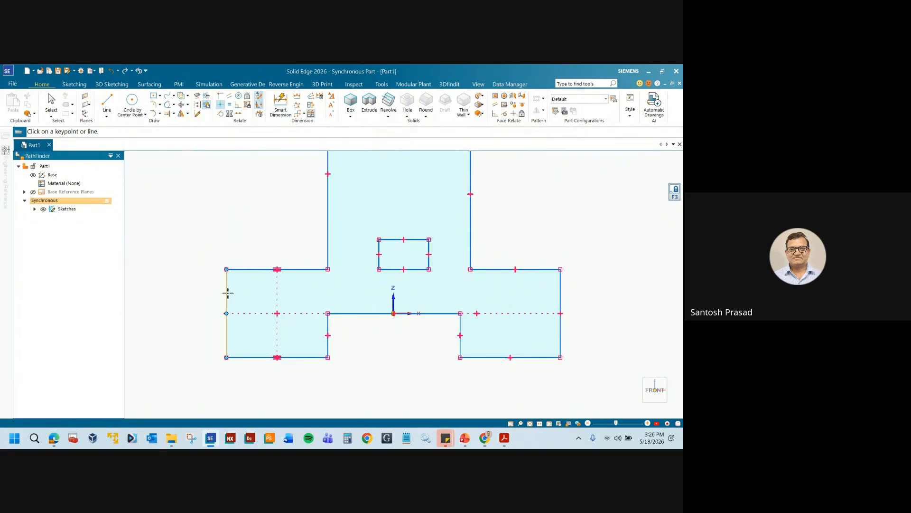
- Apply equal relations to the base's outer sides, the right foot's upper and lower edges, and the notch's two vertical sides
{"action": "left_click", "coordinate": [229, 104]}
{"action": "left_click", "coordinate": [226, 307]}
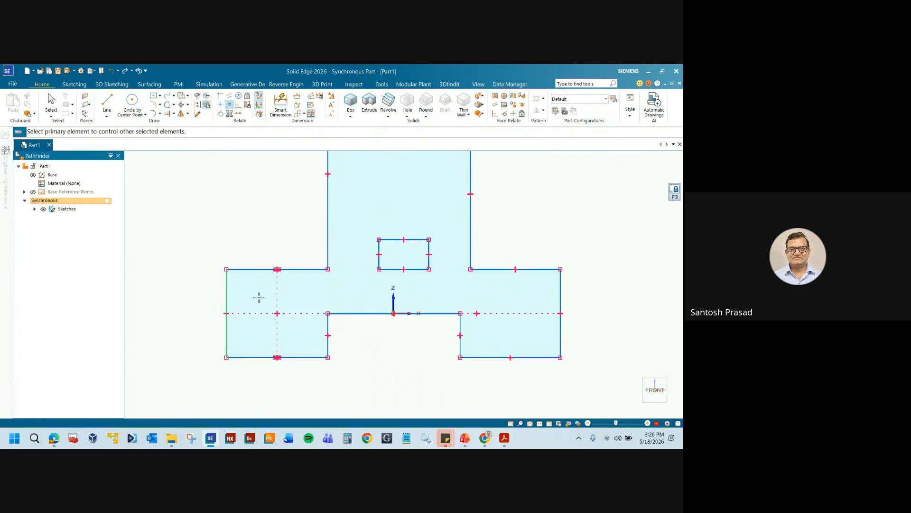
{"action": "left_click", "coordinate": [560, 285]}
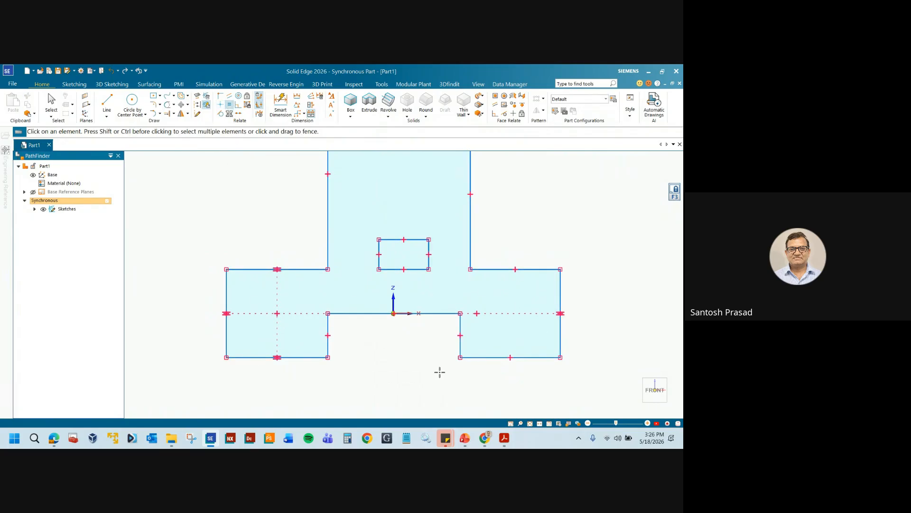
{"action": "left_click", "coordinate": [493, 357]}
{"action": "left_click", "coordinate": [497, 269]}
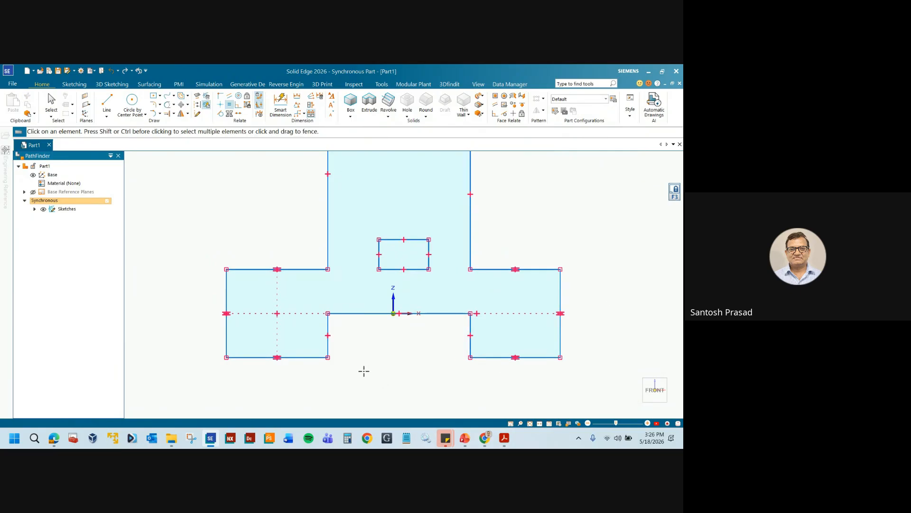
{"action": "left_click", "coordinate": [329, 344]}
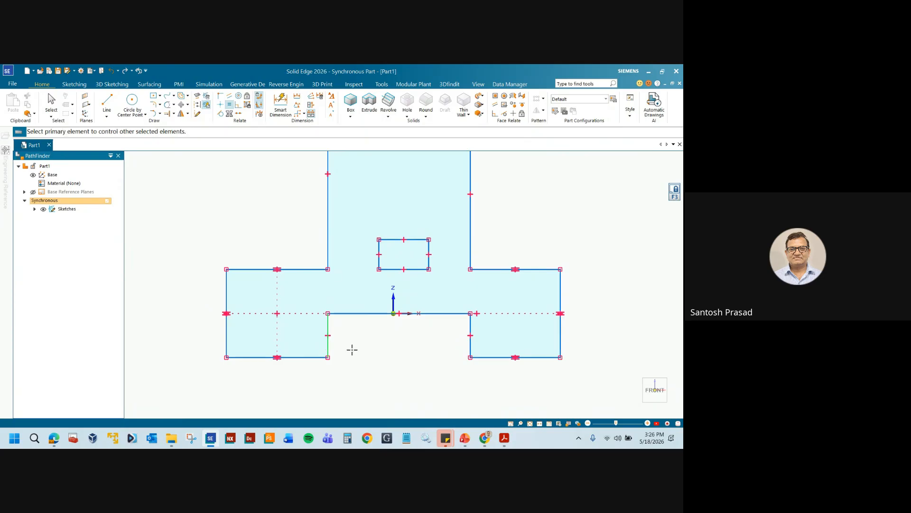
{"action": "left_click", "coordinate": [471, 342]}
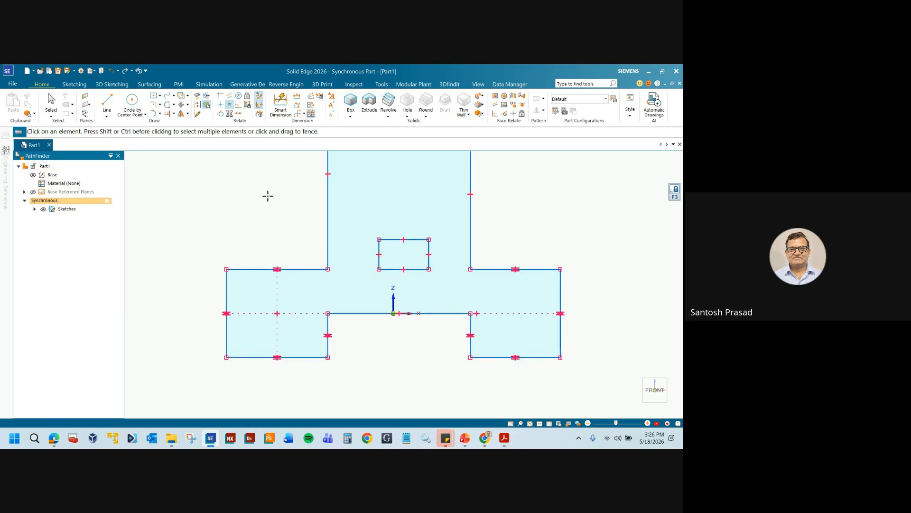
- Align the small rectangle's lower-left corner horizontally with the inner corner at the top of the left foot
{"action": "left_click", "coordinate": [220, 104]}
{"action": "scroll", "coordinate": [379, 269], "scroll_direction": "up", "scroll_amount": 3}
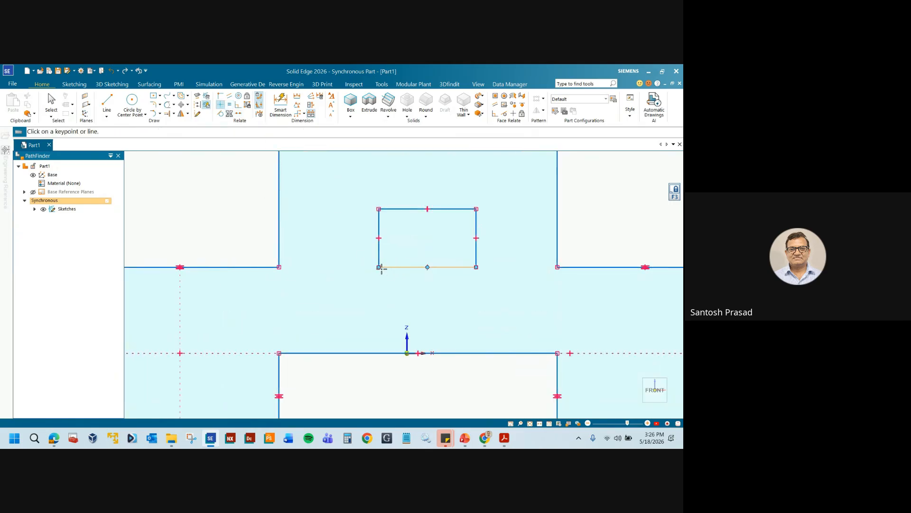
{"action": "left_click", "coordinate": [378, 267]}
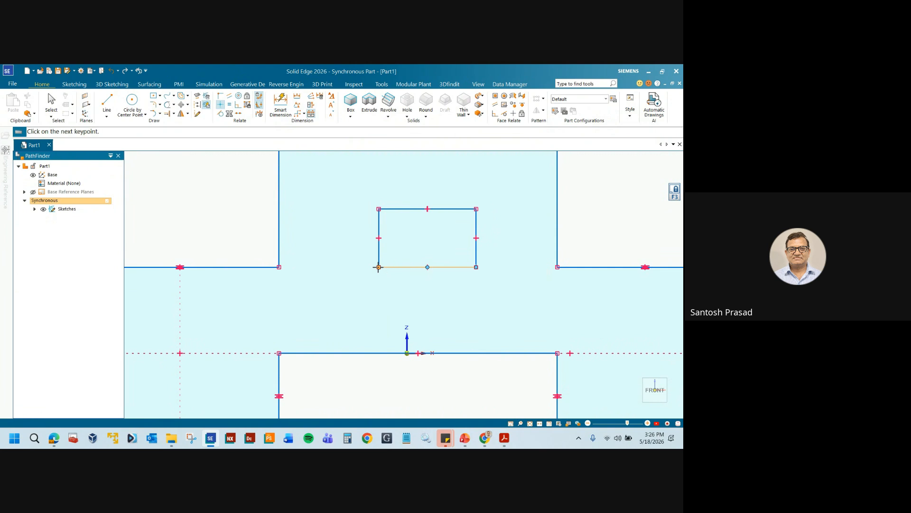
{"action": "left_click", "coordinate": [279, 267]}
{"action": "scroll", "coordinate": [332, 279], "scroll_direction": "down", "scroll_amount": 2}
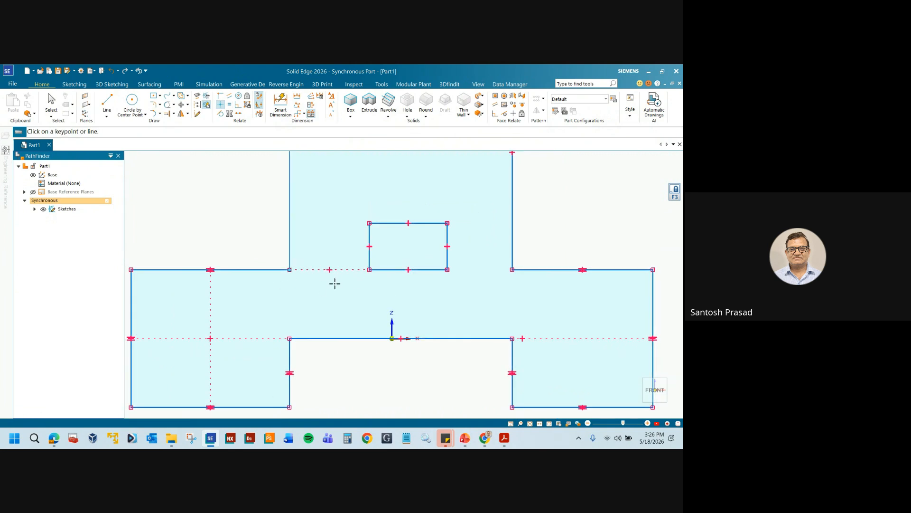
- Apply a tangent relation between the upright's right vertical side and the rounded top arc
{"action": "scroll", "coordinate": [309, 280], "scroll_direction": "down", "scroll_amount": 4}
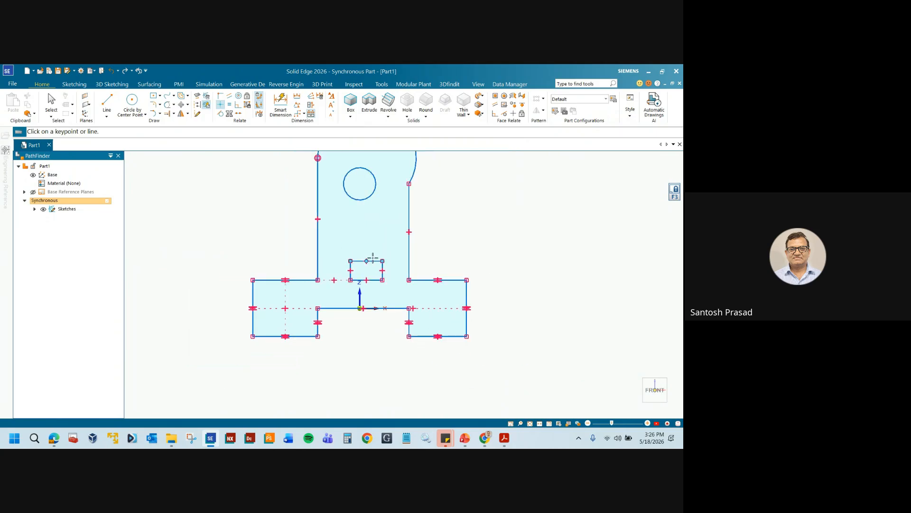
{"action": "scroll", "coordinate": [375, 275], "scroll_direction": "up", "scroll_amount": 3}
{"action": "scroll", "coordinate": [380, 267], "scroll_direction": "down", "scroll_amount": 4}
{"action": "scroll", "coordinate": [392, 226], "scroll_direction": "up", "scroll_amount": 3}
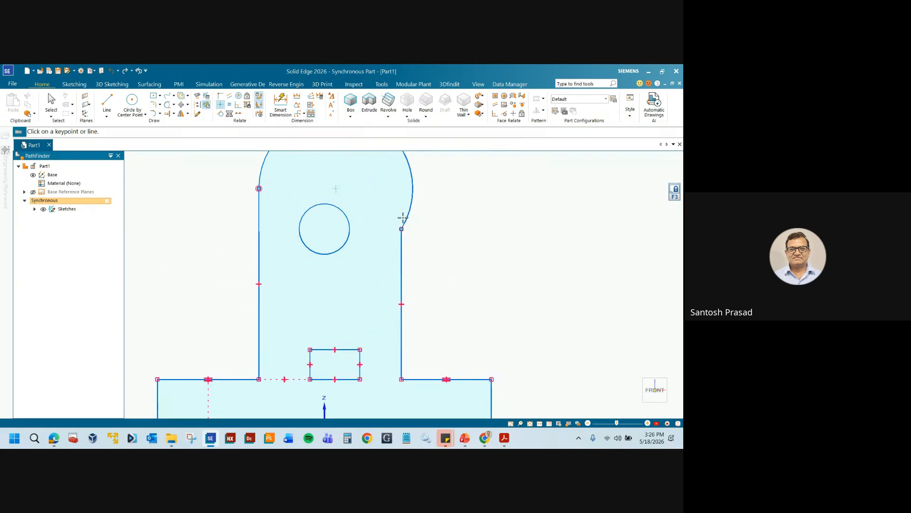
{"action": "left_click", "coordinate": [220, 113]}
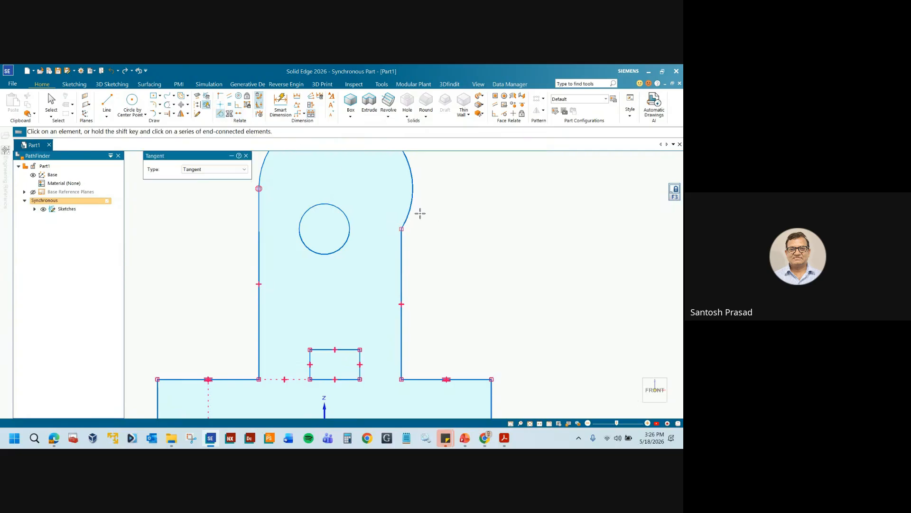
{"action": "left_click", "coordinate": [404, 239]}
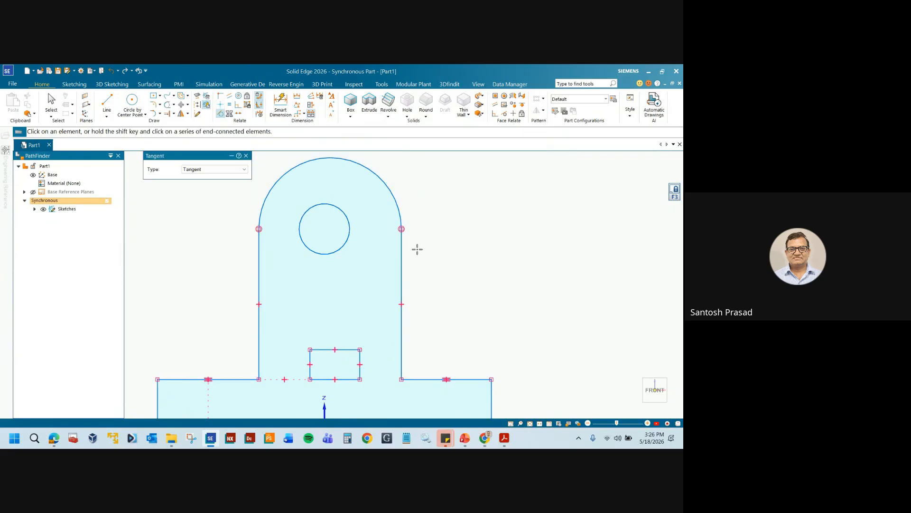
{"action": "key", "text": "Escape"}
- Make the hole circle concentric with the upright's rounded top arc
{"action": "scroll", "coordinate": [344, 237], "scroll_direction": "down", "scroll_amount": 3}
{"action": "scroll", "coordinate": [333, 232], "scroll_direction": "up", "scroll_amount": 6}
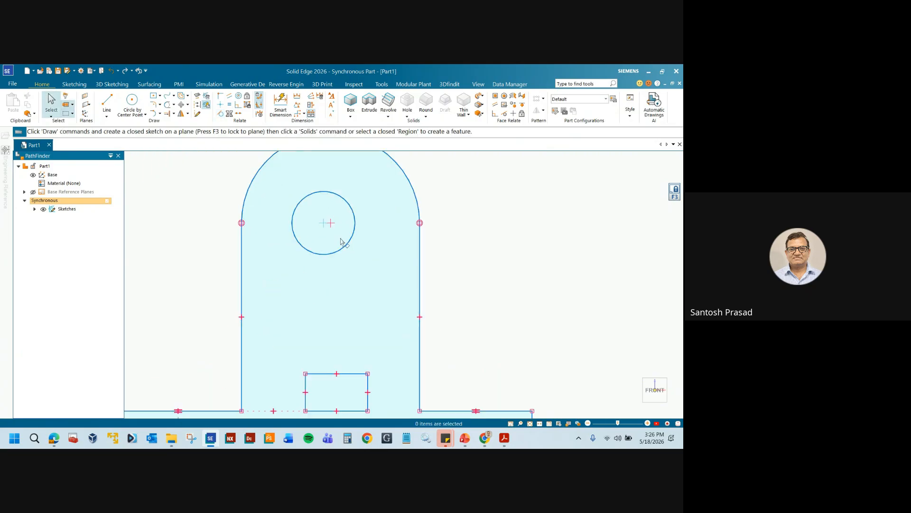
{"action": "scroll", "coordinate": [326, 228], "scroll_direction": "up", "scroll_amount": 1}
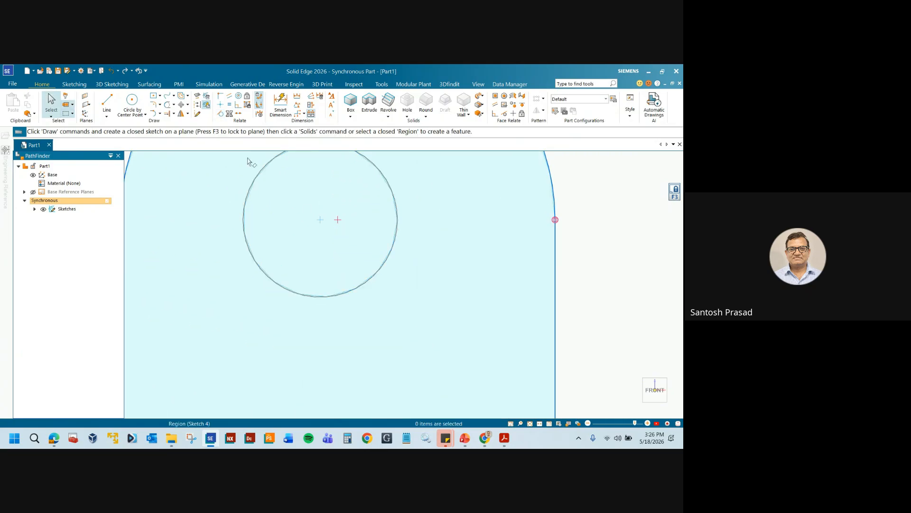
{"action": "left_click", "coordinate": [239, 96]}
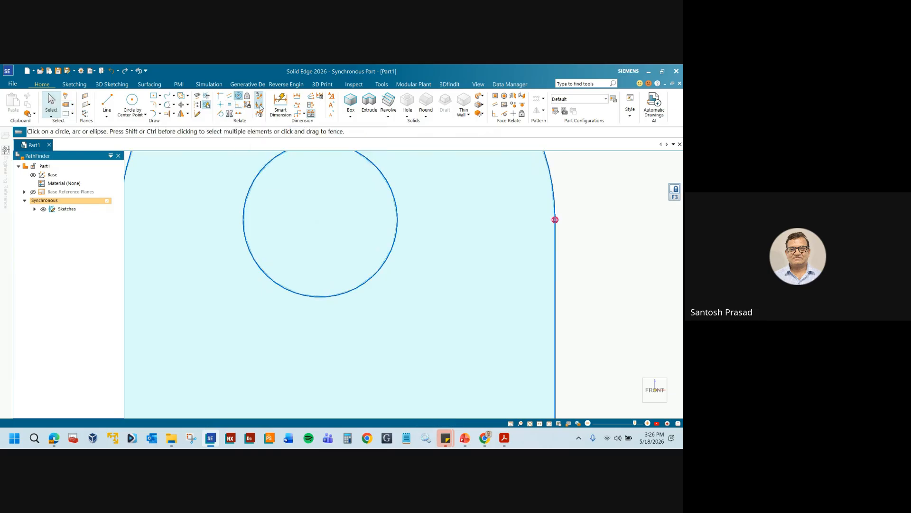
{"action": "left_click", "coordinate": [396, 210]}
{"action": "scroll", "coordinate": [396, 237], "scroll_direction": "down", "scroll_amount": 4}
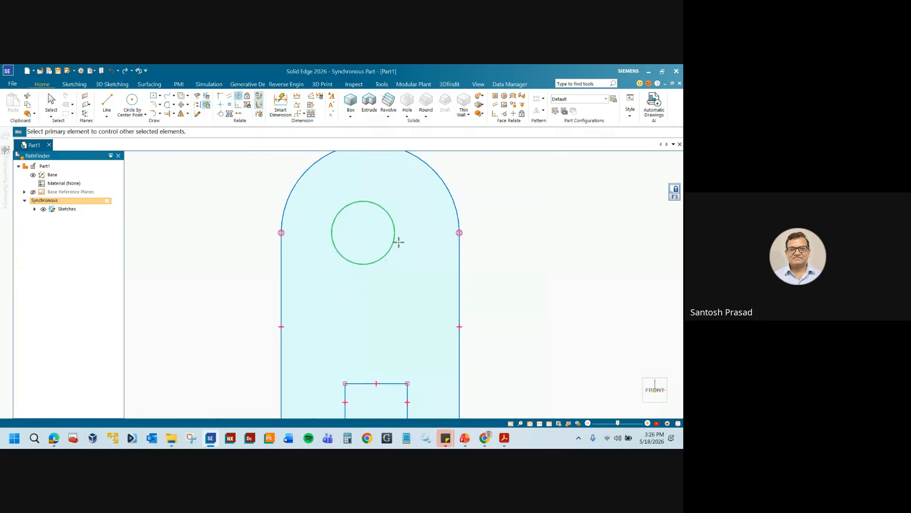
{"action": "left_click", "coordinate": [445, 190]}
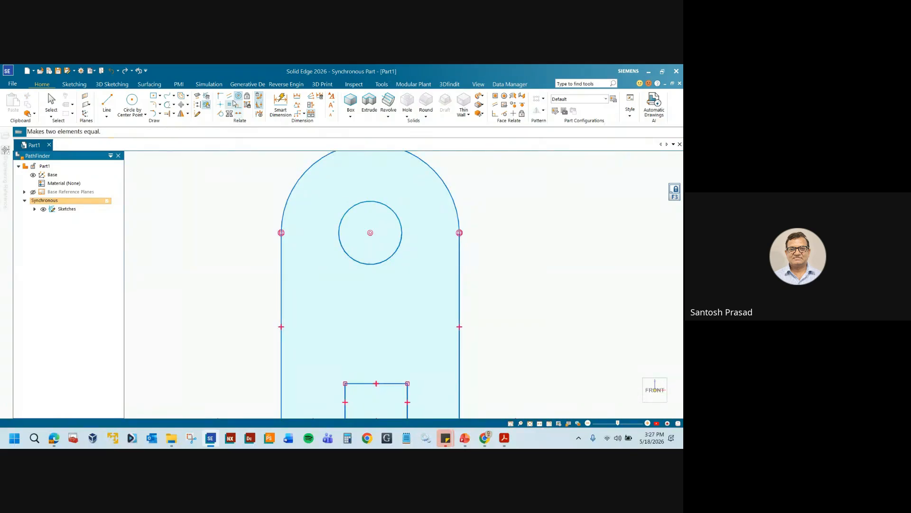
{"action": "key", "text": "Escape"}
{"action": "scroll", "coordinate": [293, 252], "scroll_direction": "down", "scroll_amount": 5}
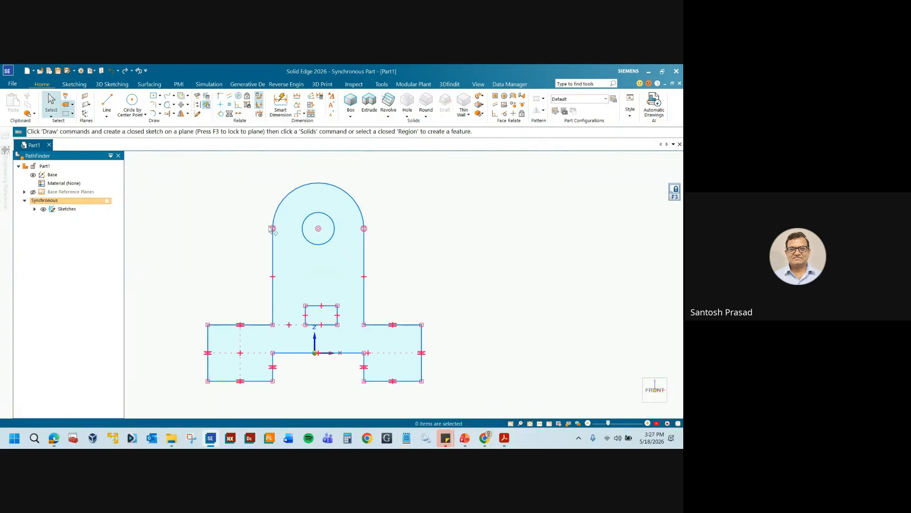
- Dimension the left foot's lower edge with Smart Dimension and set its length to 100 mm
{"action": "scroll", "coordinate": [309, 299], "scroll_direction": "up", "scroll_amount": 4}
{"action": "scroll", "coordinate": [290, 347], "scroll_direction": "down", "scroll_amount": 2}
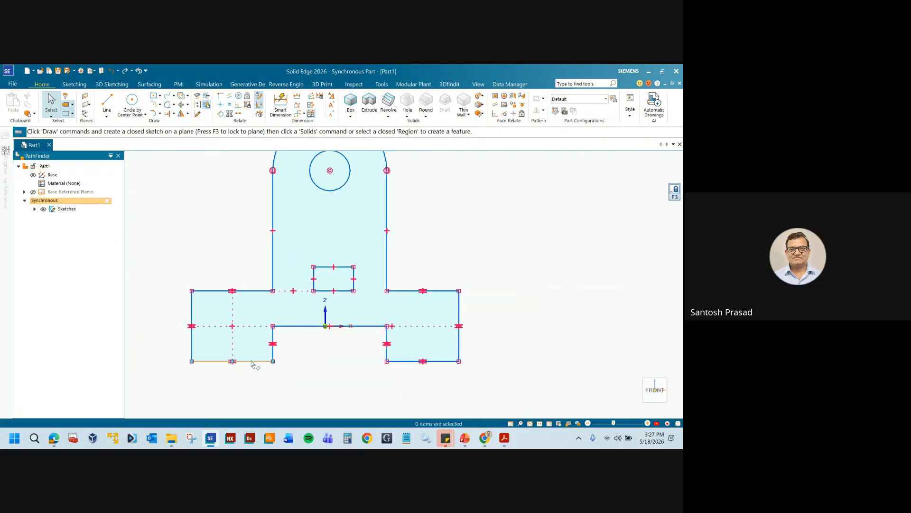
{"action": "left_click", "coordinate": [280, 102]}
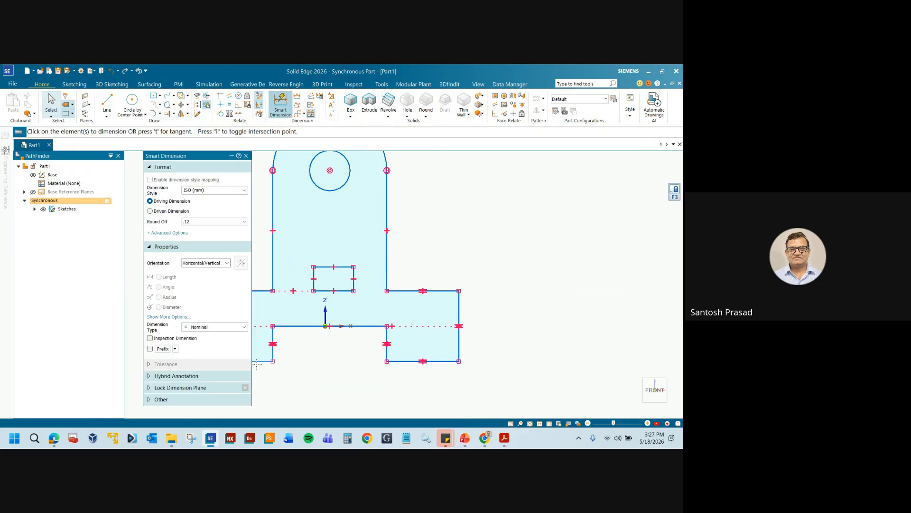
{"action": "left_click_drag", "start_coordinate": [185, 158], "coordinate": [85, 150]}
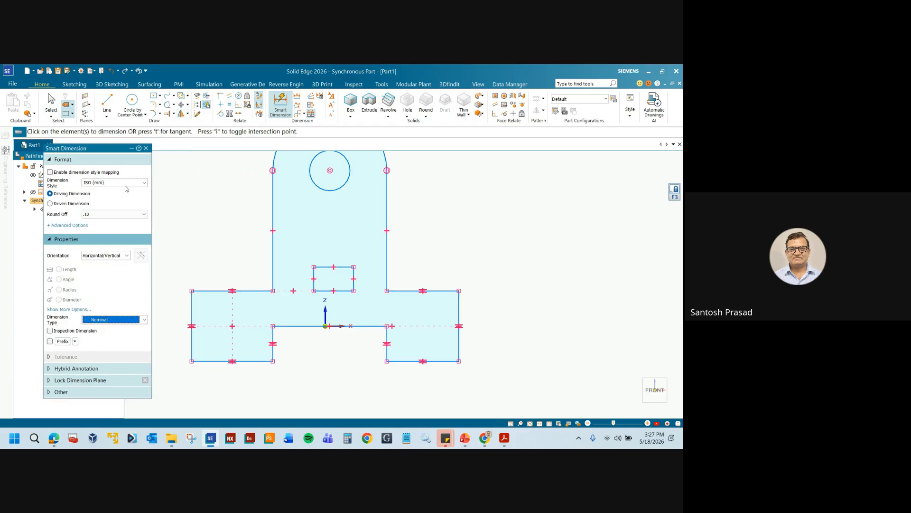
{"action": "left_click", "coordinate": [247, 361]}
{"action": "left_click", "coordinate": [336, 393]}
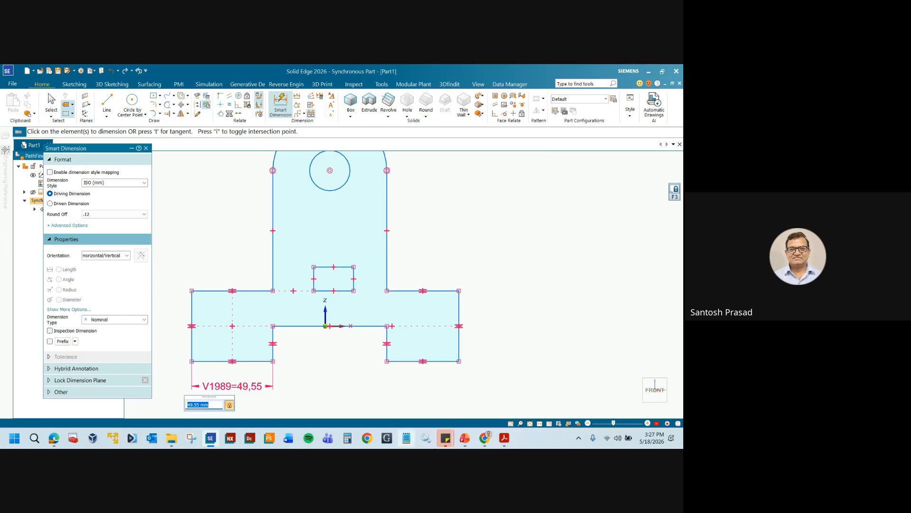
{"action": "mouse_move", "coordinate": [465, 438]}
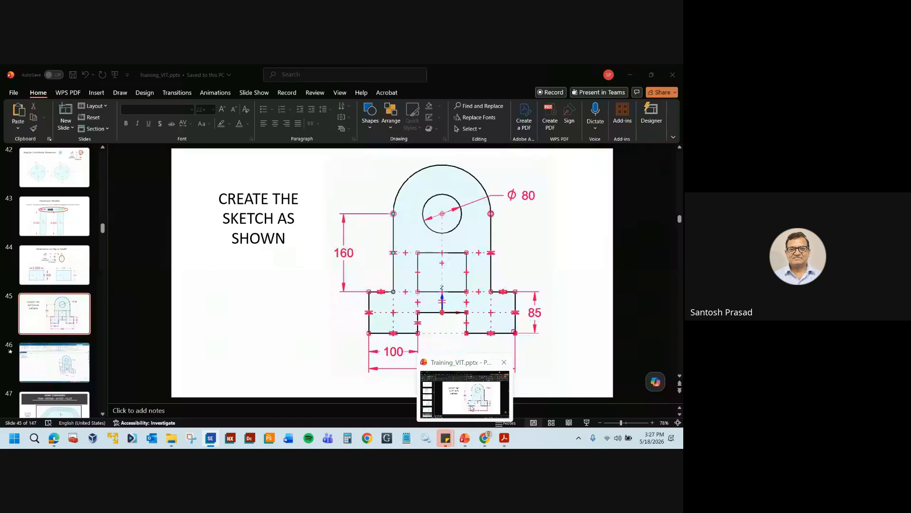
{"action": "type", "text": "100"}
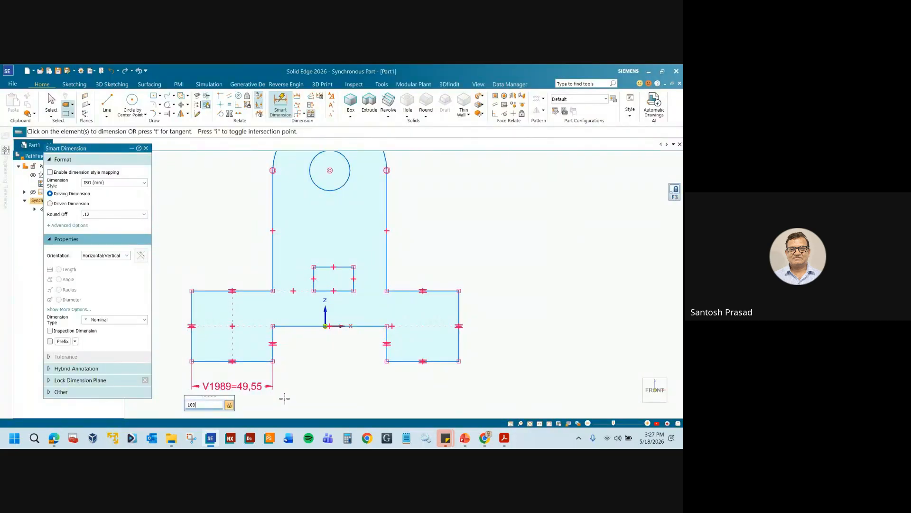
{"action": "key", "text": "Return"}
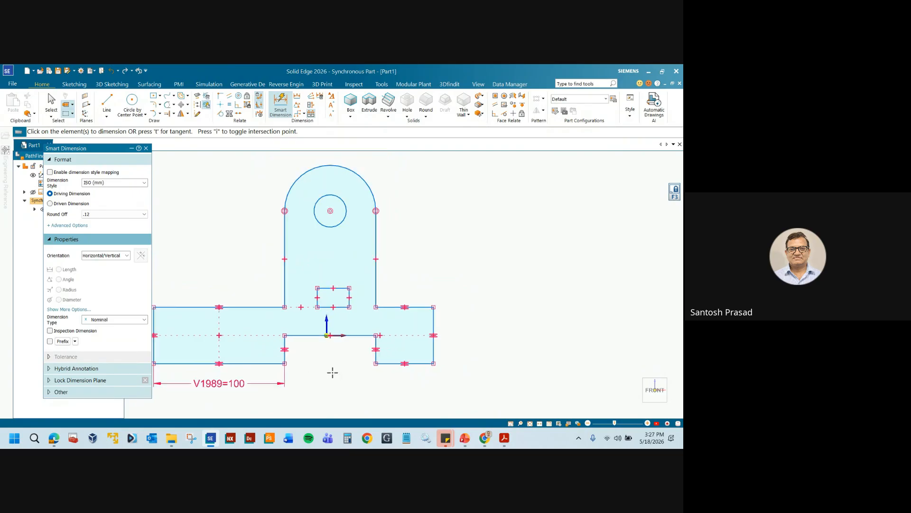
- Apply an equal relation between the lower edges of the left and right feet
{"action": "scroll", "coordinate": [303, 390], "scroll_direction": "up", "scroll_amount": 3}
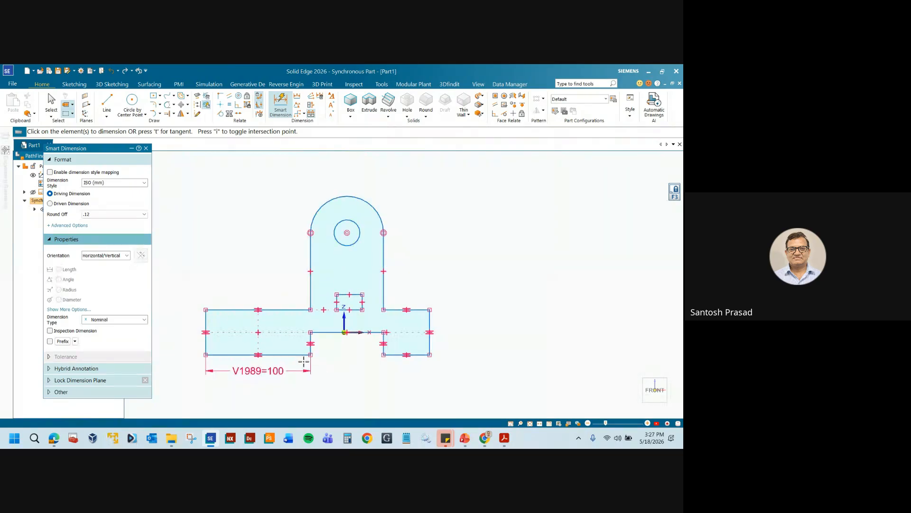
{"action": "key", "text": "Escape"}
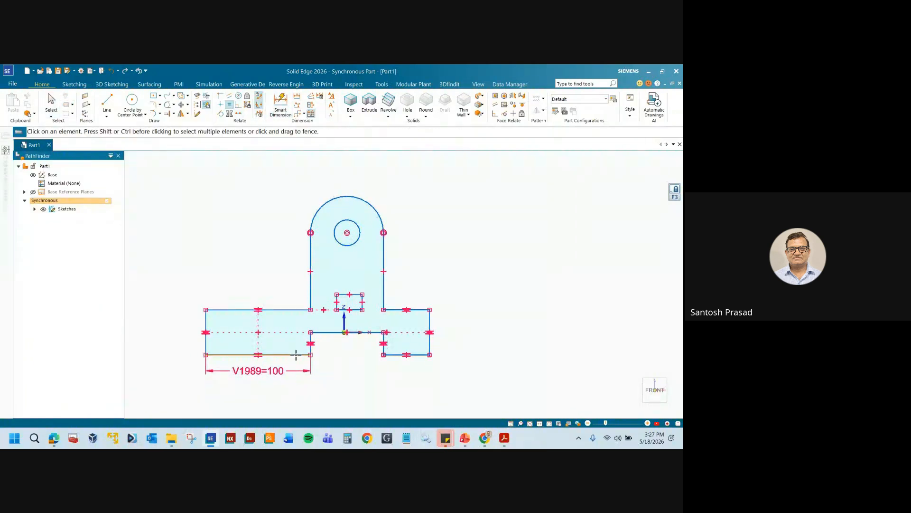
{"action": "left_click", "coordinate": [295, 355]}
{"action": "left_click", "coordinate": [421, 354]}
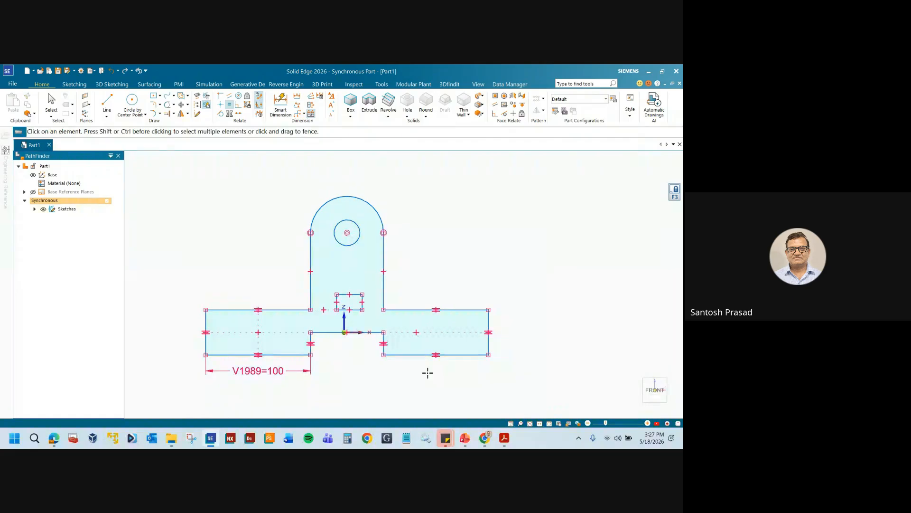
{"action": "key", "text": "Escape"}
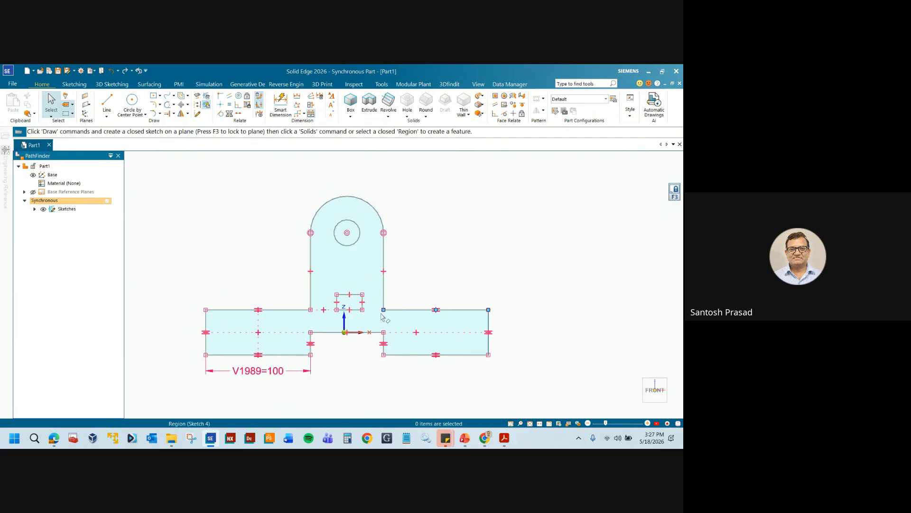
{"action": "scroll", "coordinate": [361, 327], "scroll_direction": "up", "scroll_amount": 1}
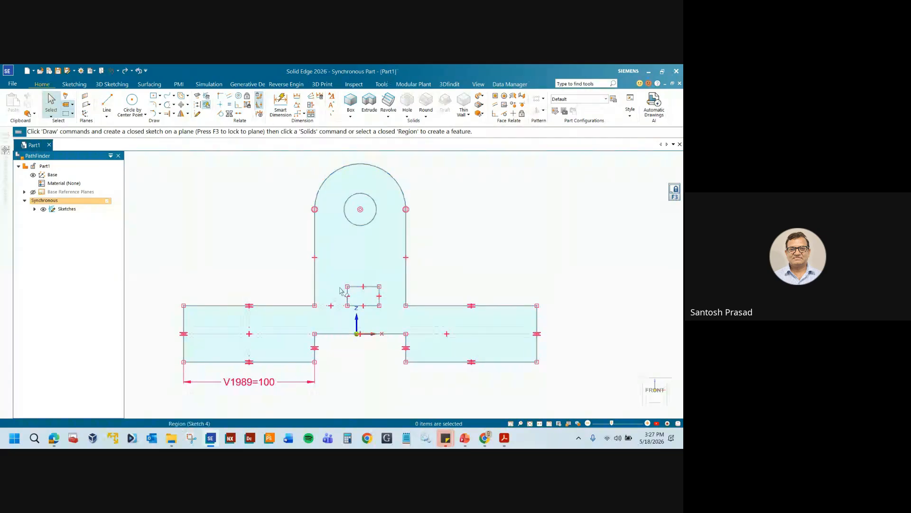
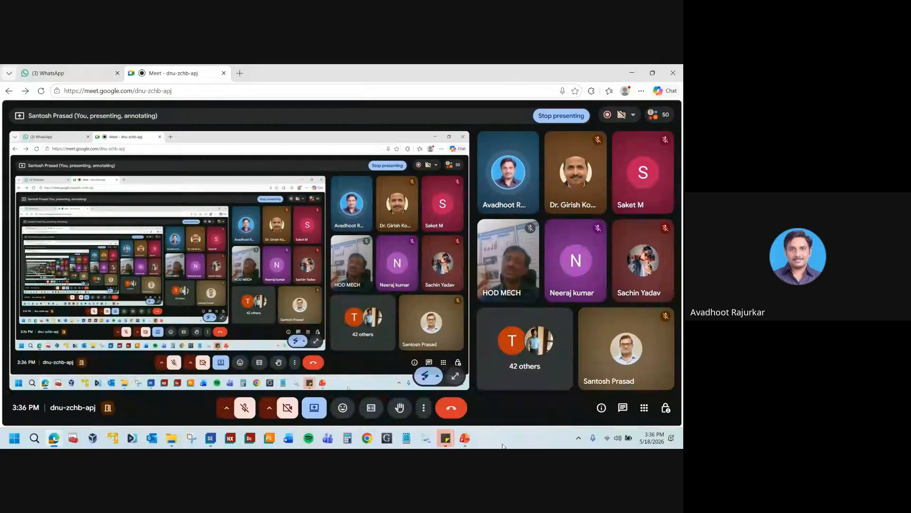
- Unmute the microphone in the Google Meet call and switch to Solid Edge
{"action": "left_click", "coordinate": [246, 408]}
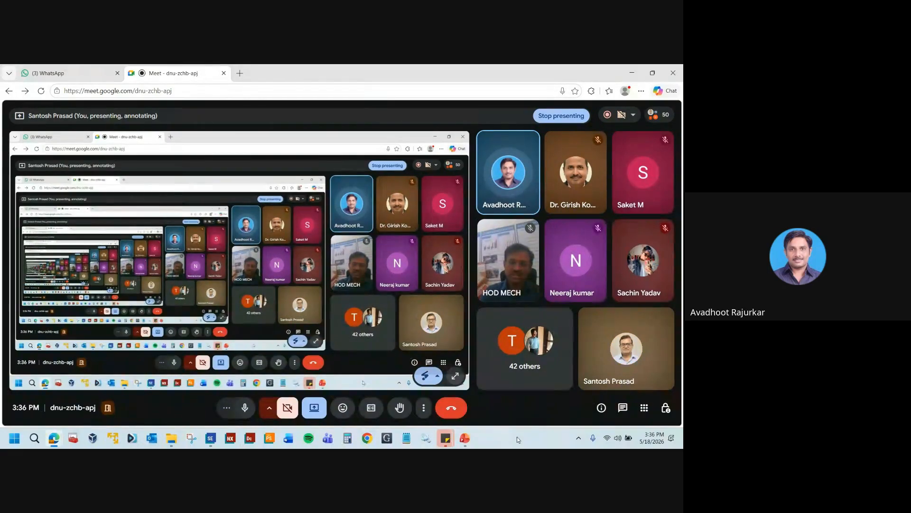
{"action": "mouse_move", "coordinate": [473, 443]}
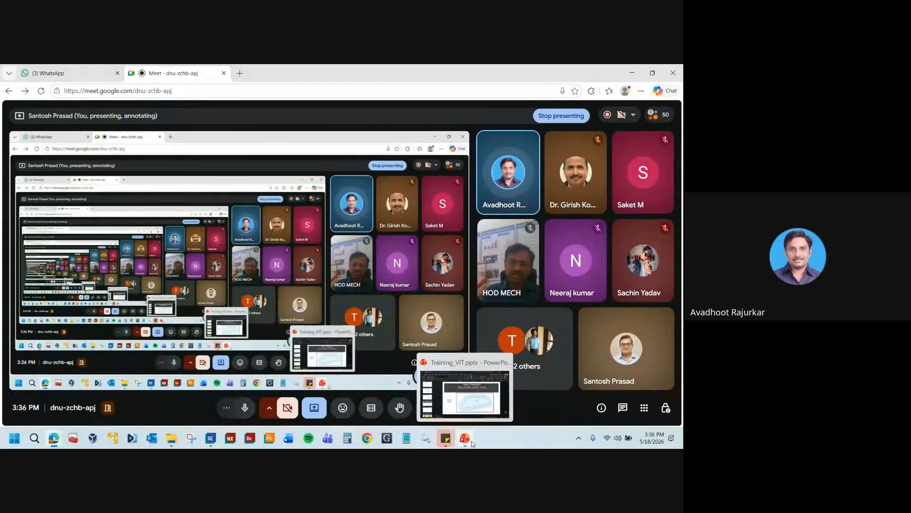
{"action": "left_click", "coordinate": [213, 440]}
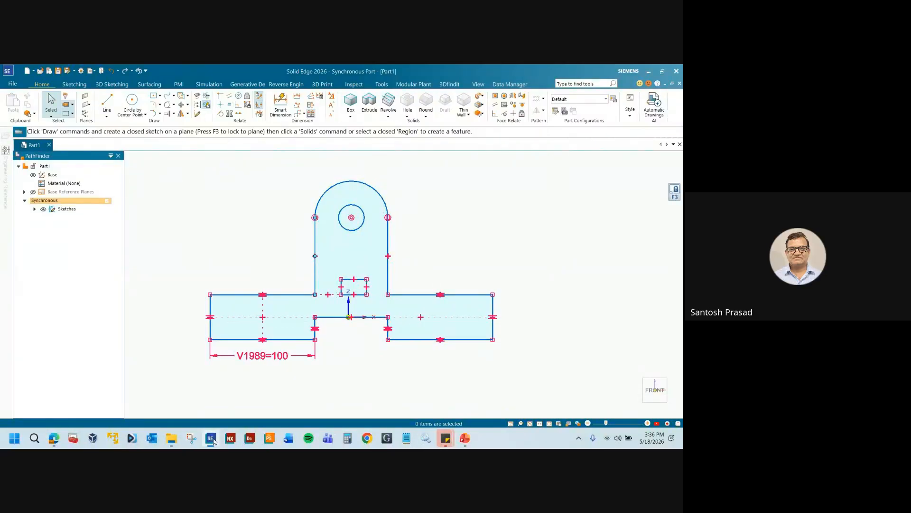
- Switch to the Training_VIT.pptx presentation in PowerPoint to view the Trim, Extend, Offset and Fillet exercise slide
{"action": "left_click", "coordinate": [211, 438]}
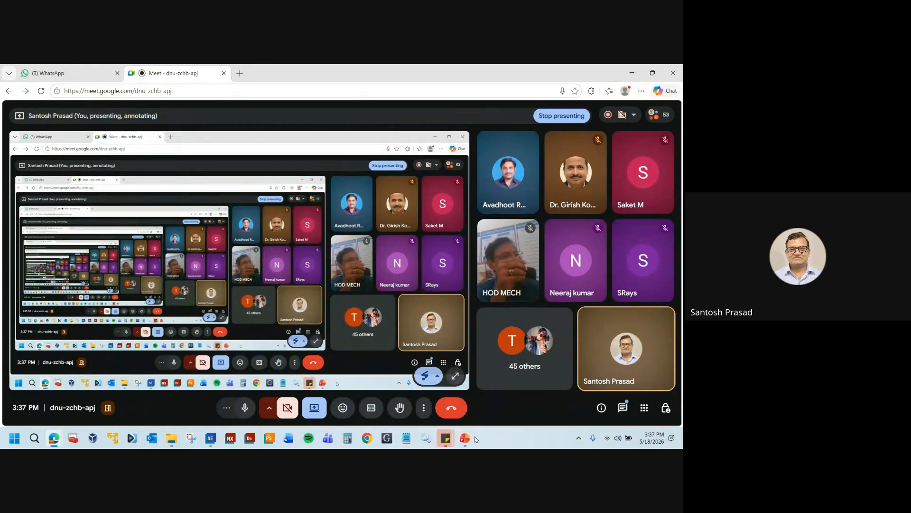
{"action": "mouse_move", "coordinate": [467, 439]}
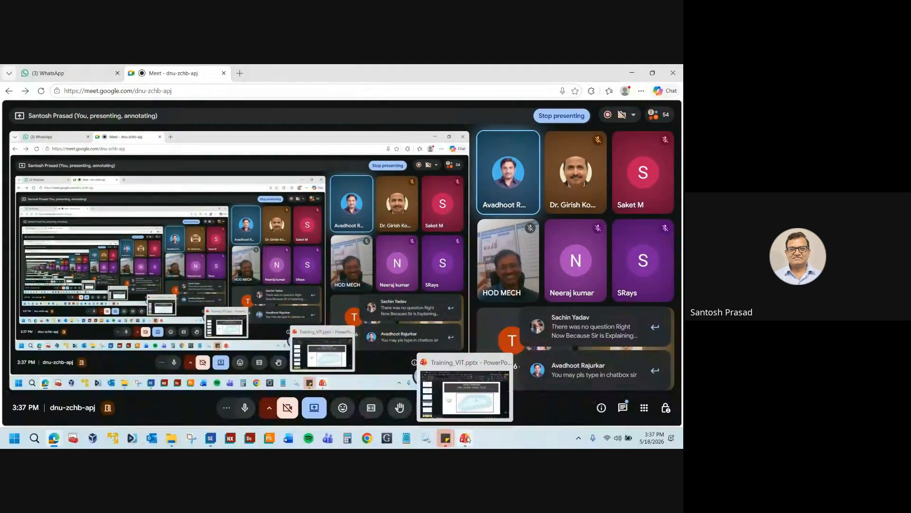
{"action": "left_click", "coordinate": [467, 438]}
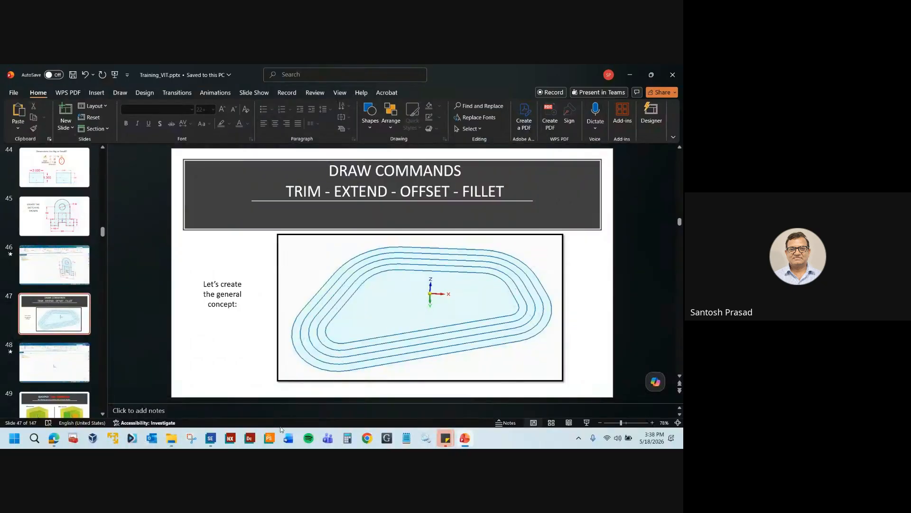
- Return to Solid Edge, expand the Sketches collection, and briefly select Sketch 4 before clearing the selection
{"action": "left_click", "coordinate": [211, 437]}
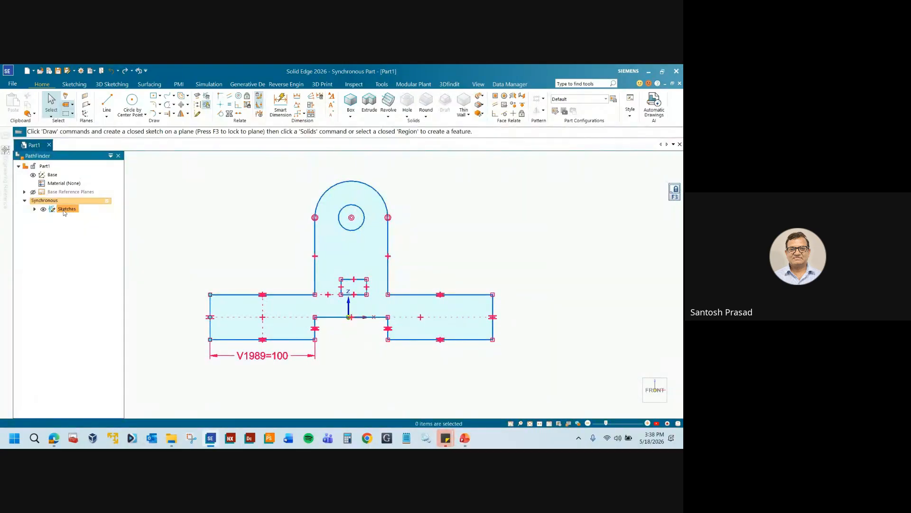
{"action": "left_click", "coordinate": [34, 208]}
{"action": "left_click", "coordinate": [69, 217]}
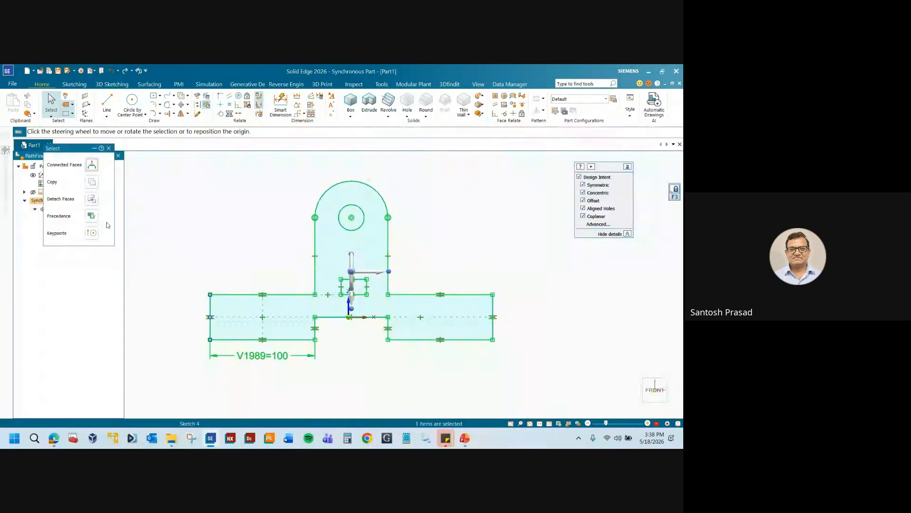
{"action": "left_click", "coordinate": [28, 244]}
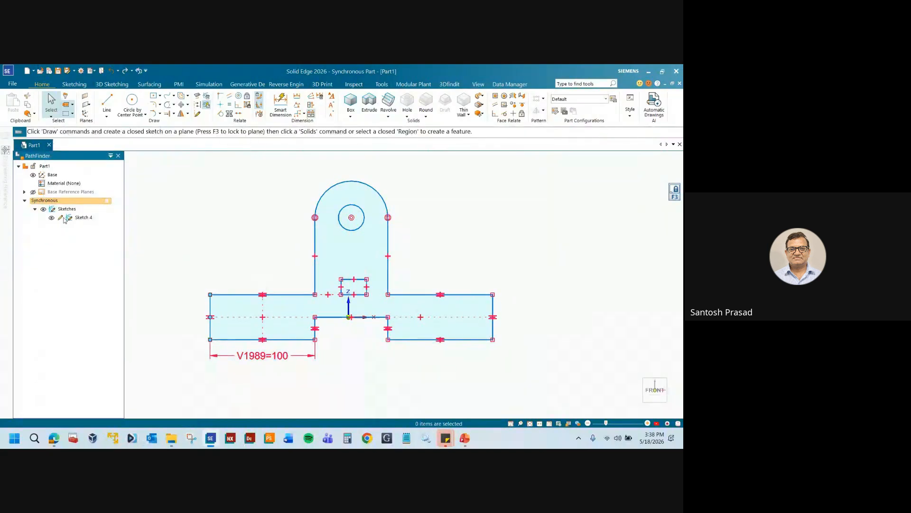
{"action": "left_click", "coordinate": [82, 219]}
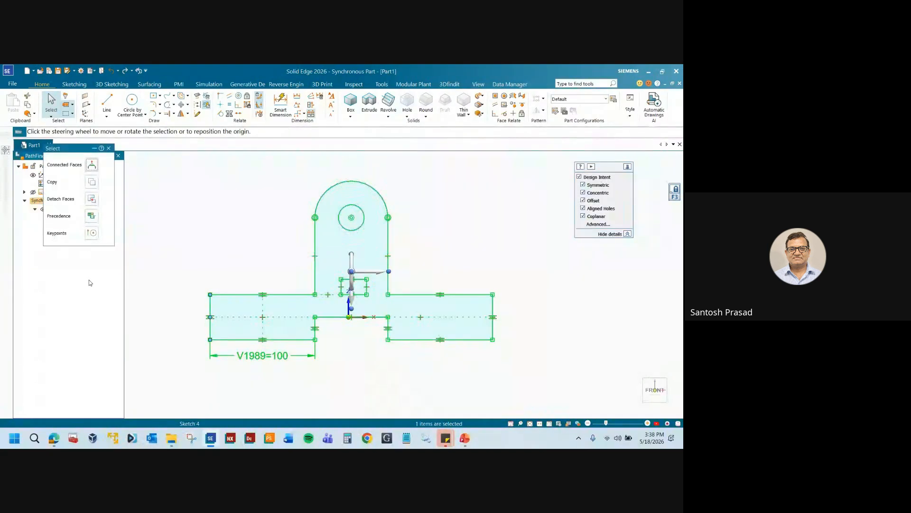
{"action": "left_click", "coordinate": [154, 280]}
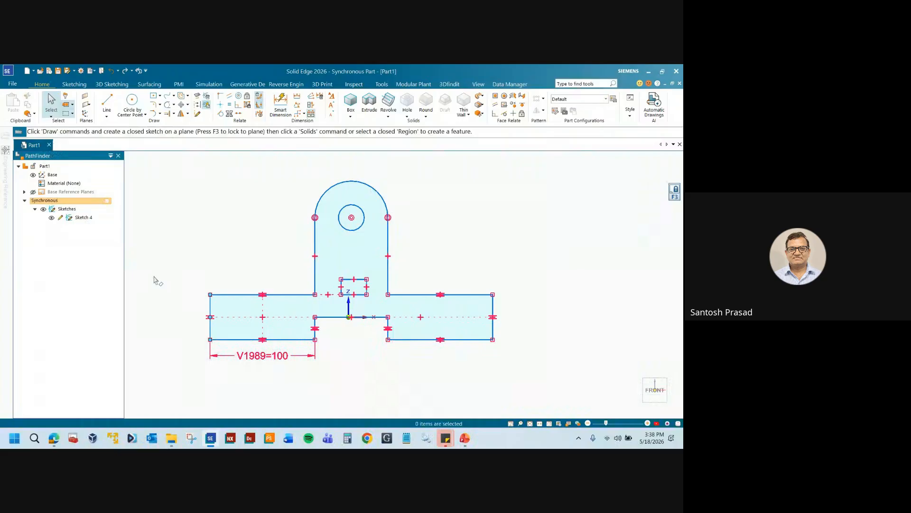
{"action": "left_click", "coordinate": [81, 218]}
{"action": "left_click", "coordinate": [87, 260]}
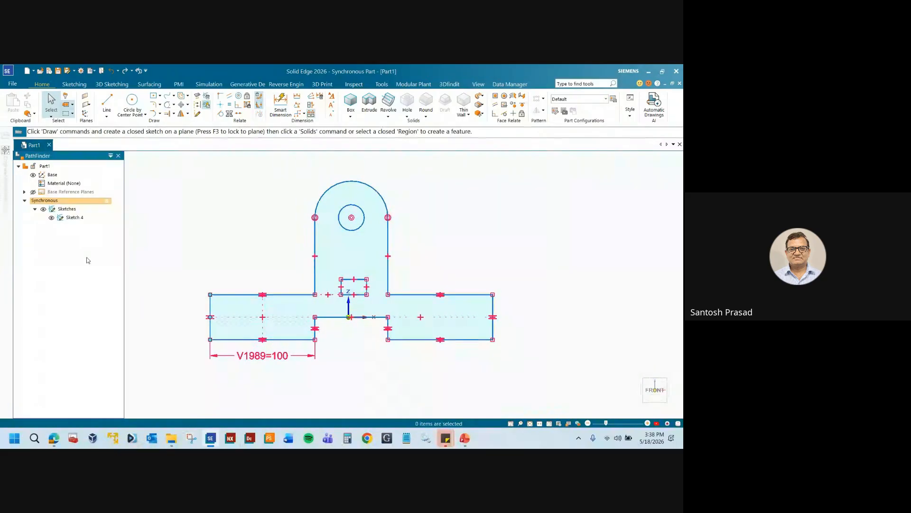
{"action": "right_click", "coordinate": [67, 211]}
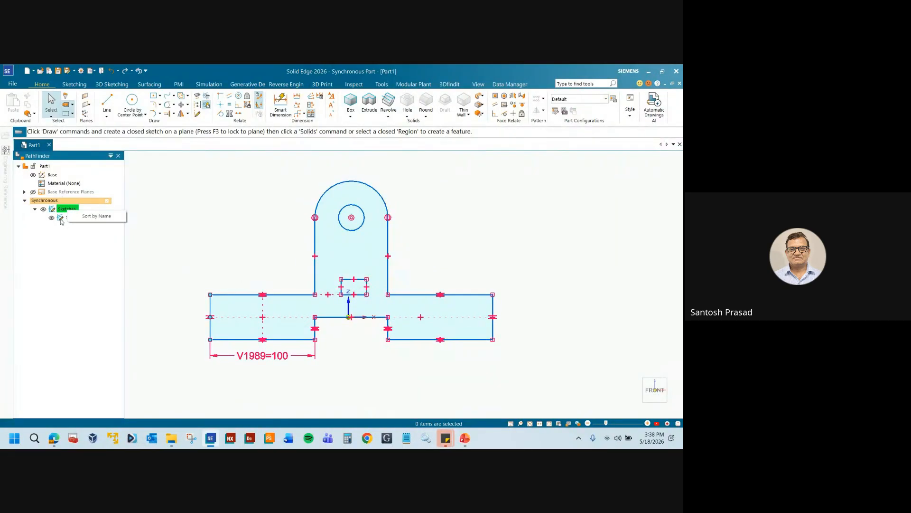
{"action": "left_click", "coordinate": [178, 275]}
- Delete Sketch 4 with the bracket profile from the part
{"action": "left_click", "coordinate": [77, 217]}
{"action": "key", "text": "Delete"}
{"action": "middle_click_drag", "start_coordinate": [267, 232], "coordinate": [282, 274]}
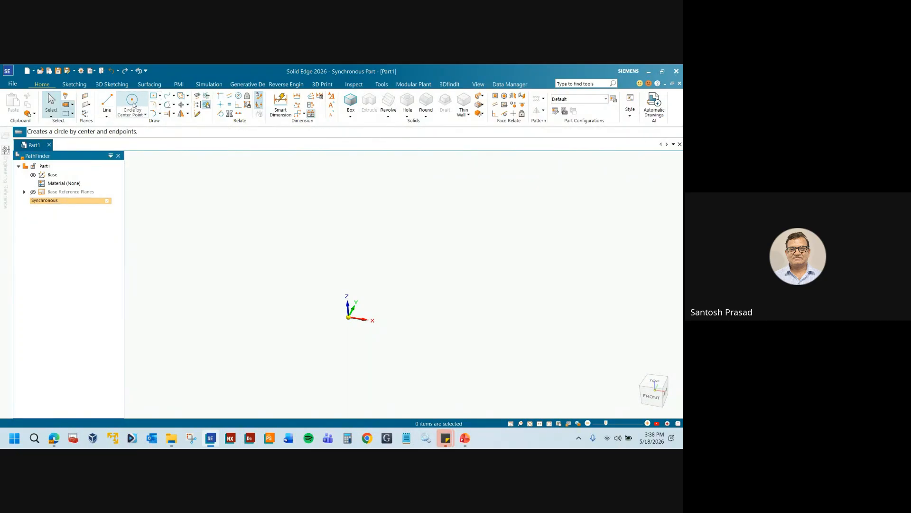
- Lock line drawing to the Front (xz) plane, and check the Trim, Extend, Offset and Fillet slide in PowerPoint before returning to Solid Edge
{"action": "left_click", "coordinate": [107, 101]}
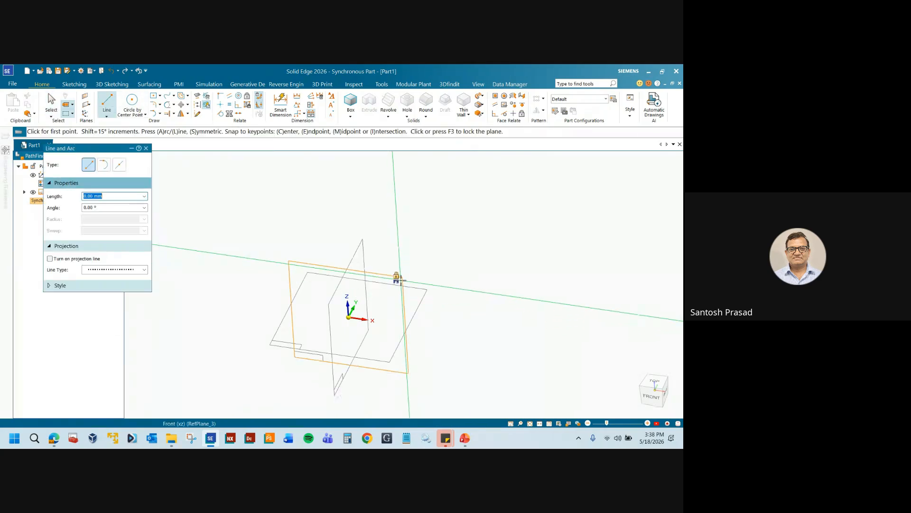
{"action": "left_click", "coordinate": [397, 277]}
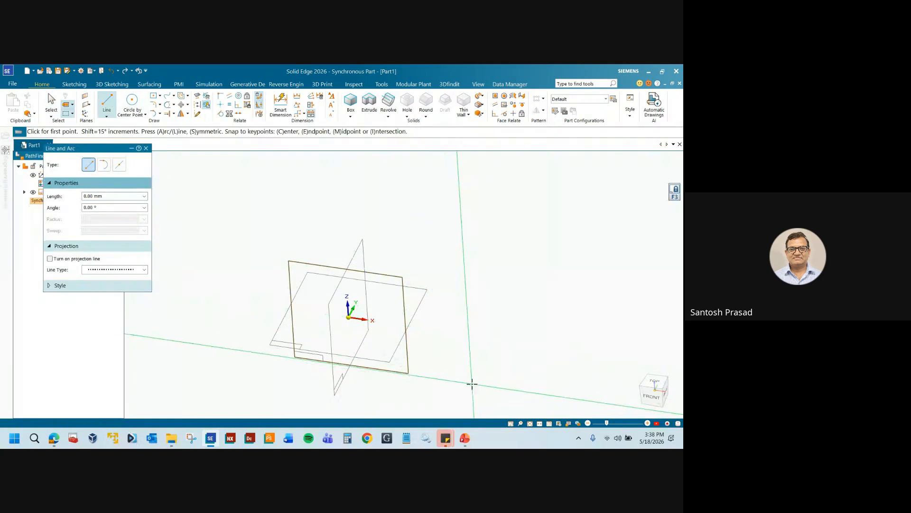
{"action": "left_click", "coordinate": [464, 437]}
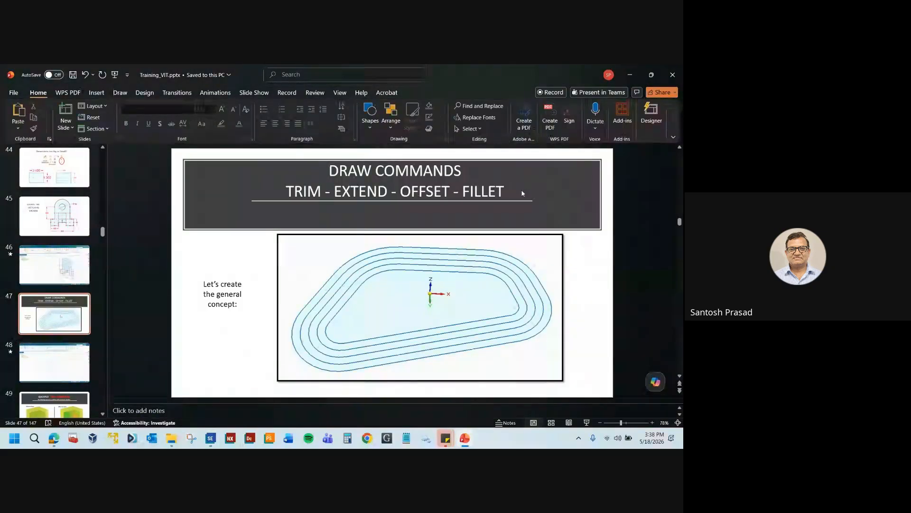
{"action": "left_click", "coordinate": [630, 75]}
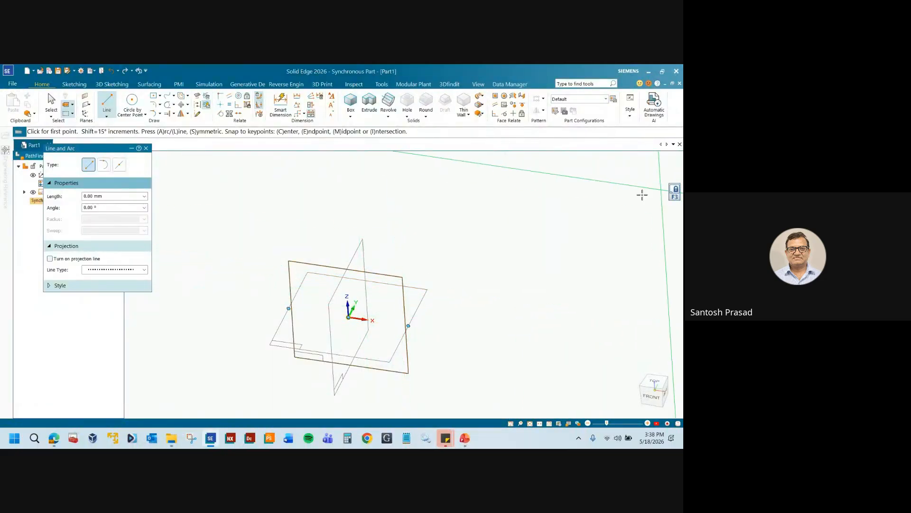
- Sketch four separate sloped lines above, left of, below and right of the origin on the Front plane, leaving gaps at the corners
{"action": "left_click", "coordinate": [653, 395]}
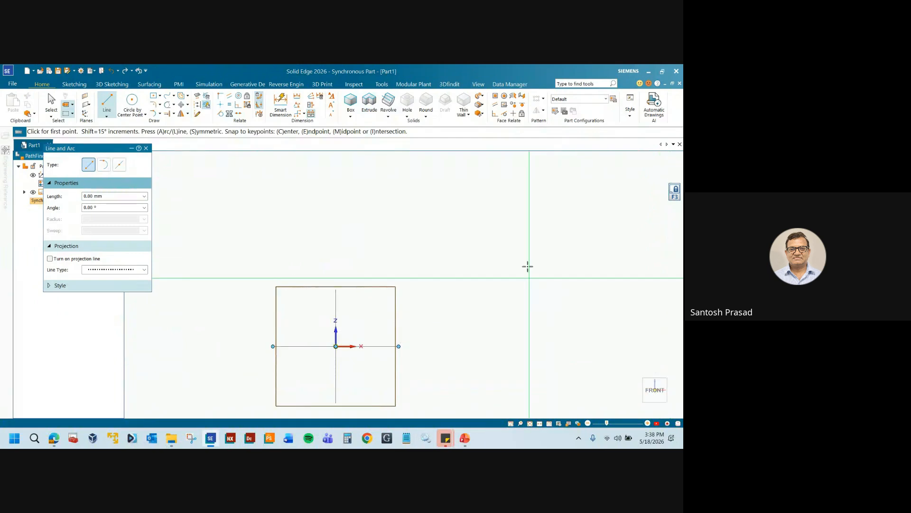
{"action": "left_click", "coordinate": [311, 222]}
{"action": "left_click", "coordinate": [446, 199]}
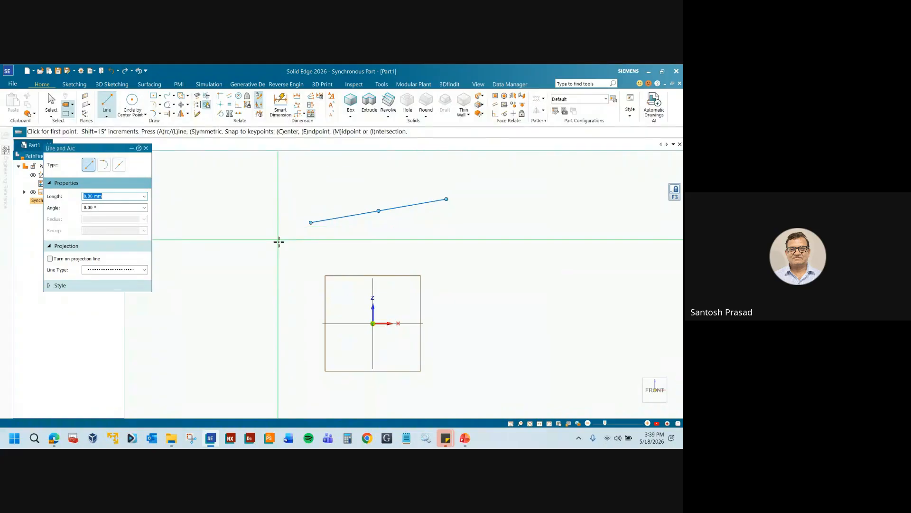
{"action": "left_click", "coordinate": [277, 242]}
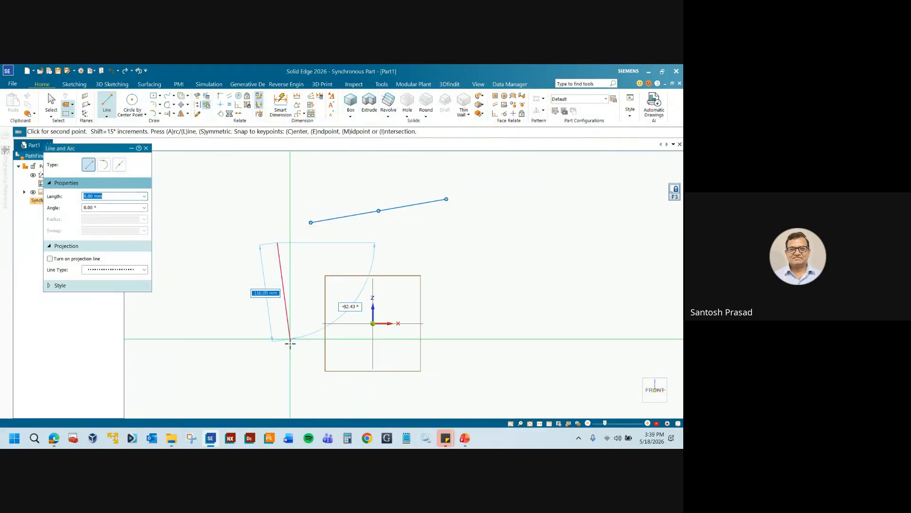
{"action": "left_click", "coordinate": [287, 363]}
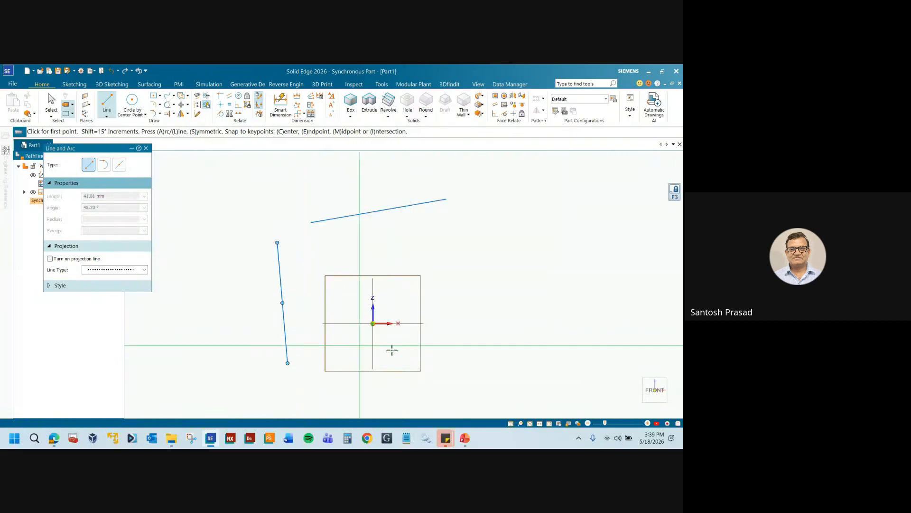
{"action": "left_click", "coordinate": [316, 356]}
{"action": "left_click", "coordinate": [479, 347]}
{"action": "right_click", "coordinate": [519, 310]}
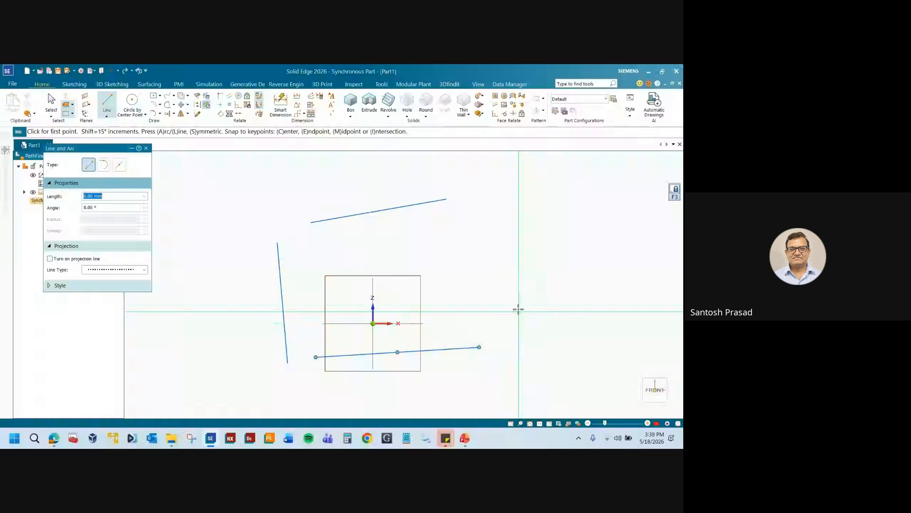
{"action": "left_click", "coordinate": [488, 219]}
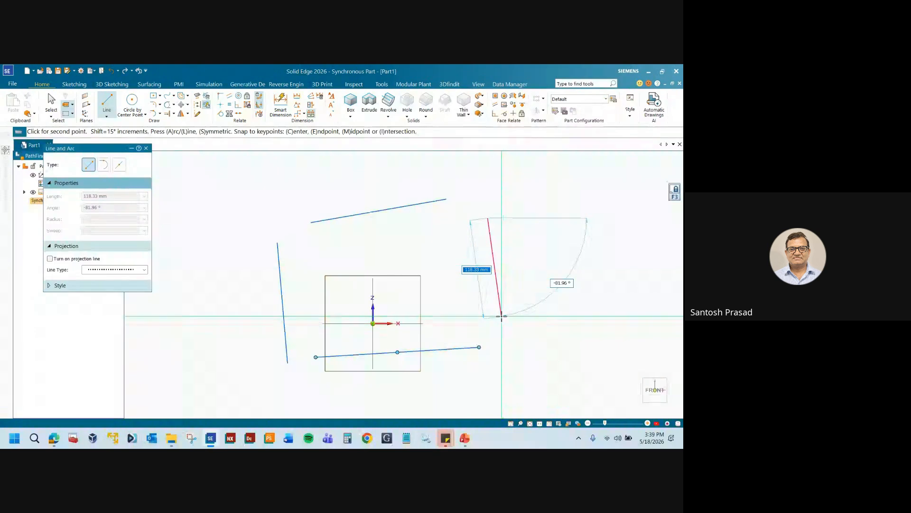
- Finish the fourth separate sketch line, about 118 mm long at about -82°, opposite the steep left line, and end the Line command
{"action": "left_click", "coordinate": [501, 315]}
{"action": "right_click", "coordinate": [535, 260]}
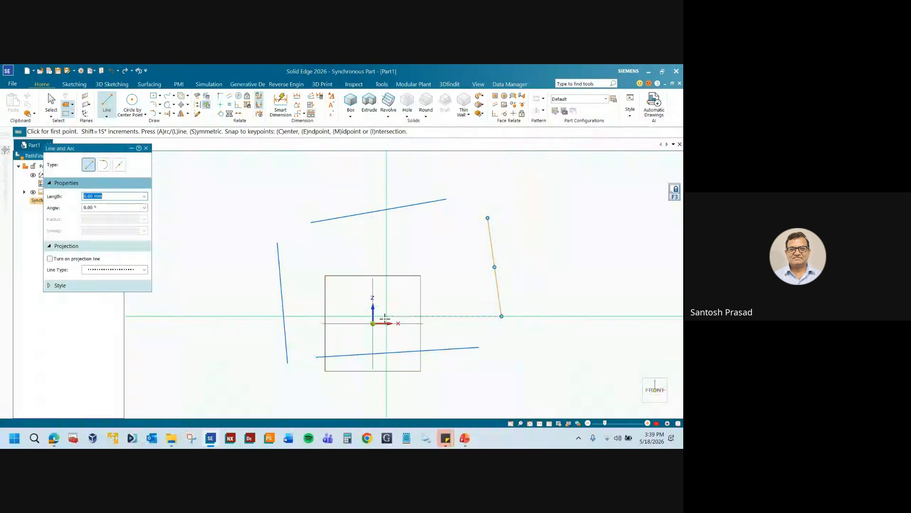
{"action": "key", "text": "Escape"}
{"action": "scroll", "coordinate": [296, 274], "scroll_direction": "up", "scroll_amount": 1}
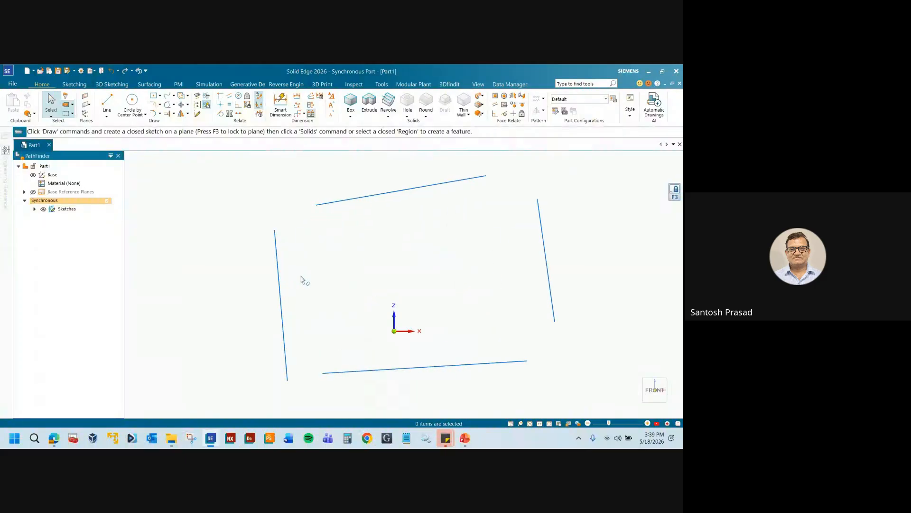
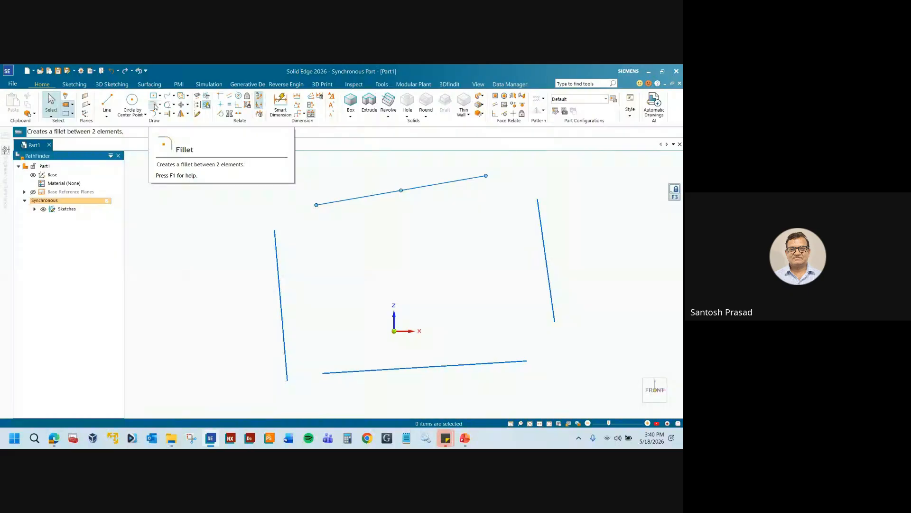
- Fillet all four corners between the separate lines with a 25 mm radius to close the profile
{"action": "left_click", "coordinate": [154, 105]}
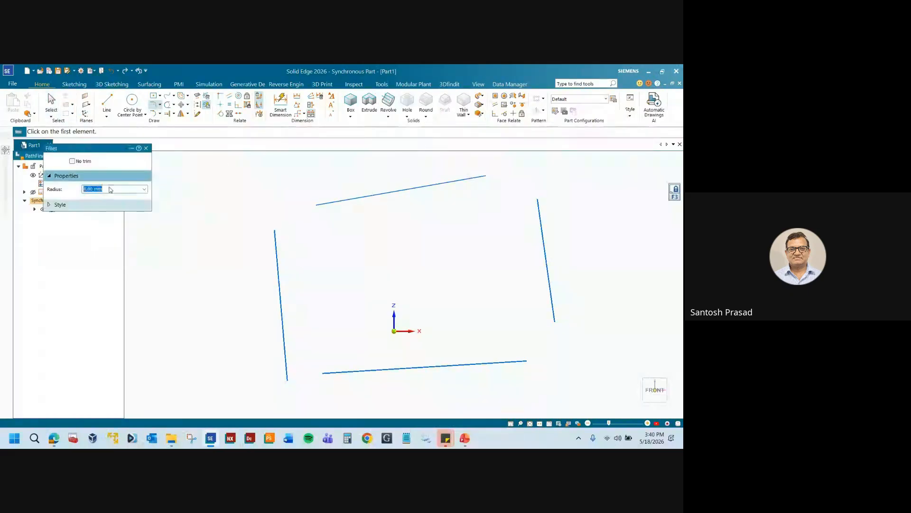
{"action": "type", "text": "25"}
{"action": "key", "text": "Return"}
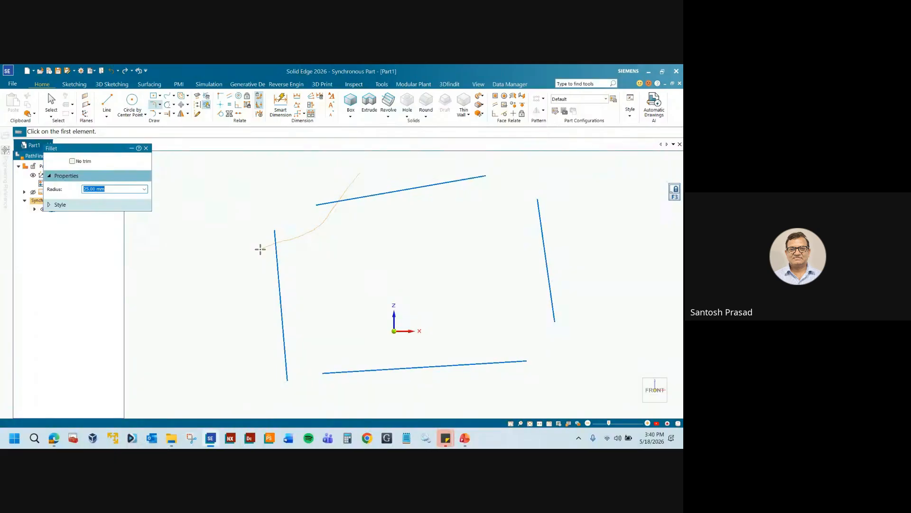
{"action": "left_click_drag", "start_coordinate": [260, 249], "coordinate": [261, 249]}
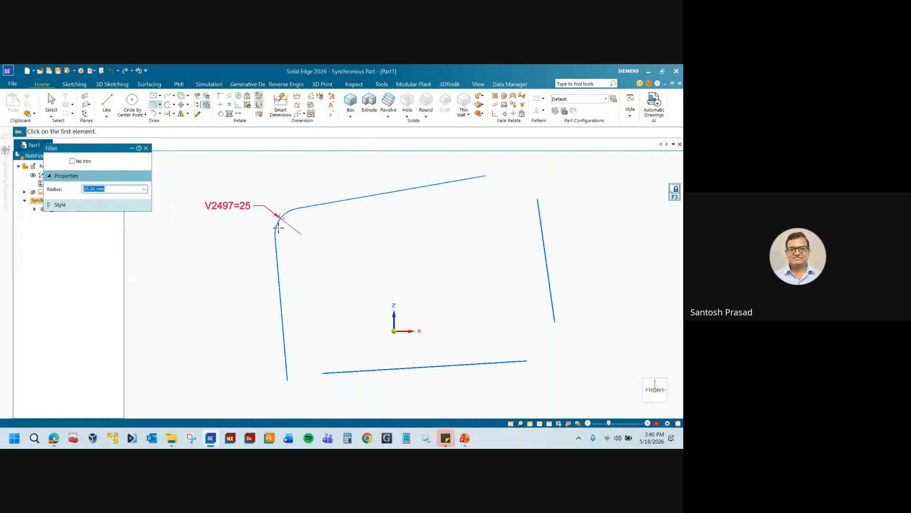
{"action": "left_click", "coordinate": [112, 189]}
{"action": "mouse_move", "coordinate": [269, 334]}
{"action": "left_mouse_down"}
{"action": "mouse_move", "coordinate": [351, 366]}
{"action": "mouse_move", "coordinate": [368, 386]}
{"action": "left_mouse_up"}
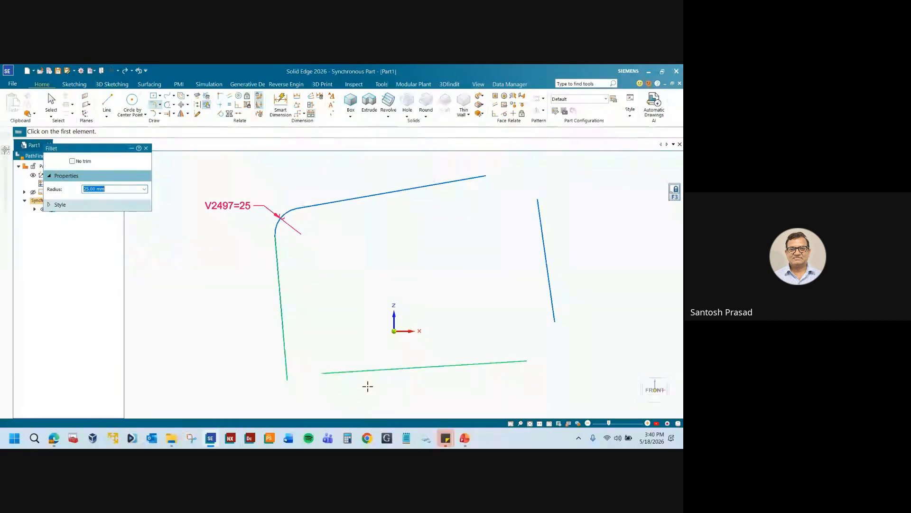
{"action": "left_click_drag", "start_coordinate": [448, 169], "coordinate": [556, 218]}
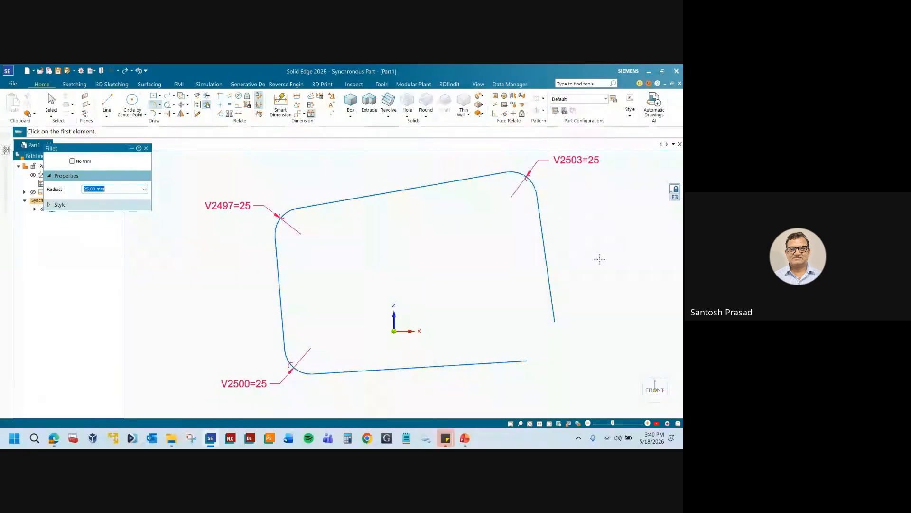
{"action": "left_click_drag", "start_coordinate": [600, 258], "coordinate": [510, 380]}
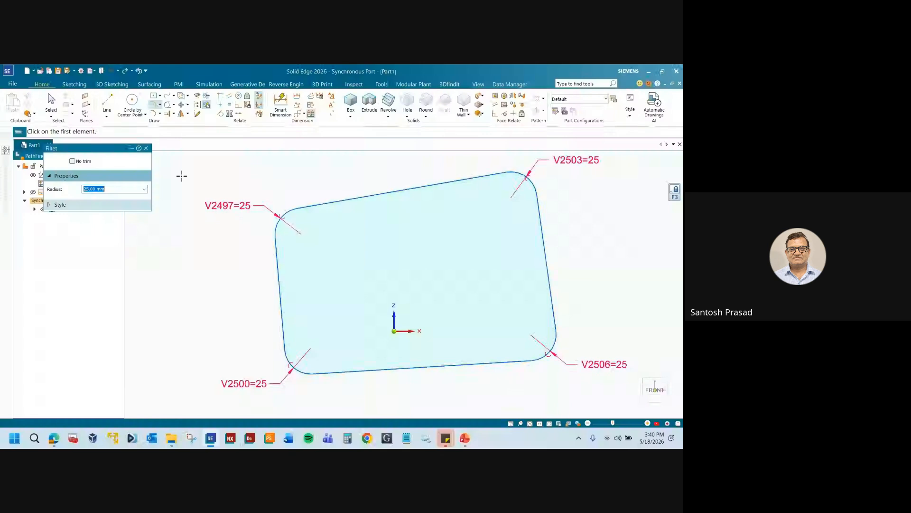
{"action": "left_click", "coordinate": [146, 148]}
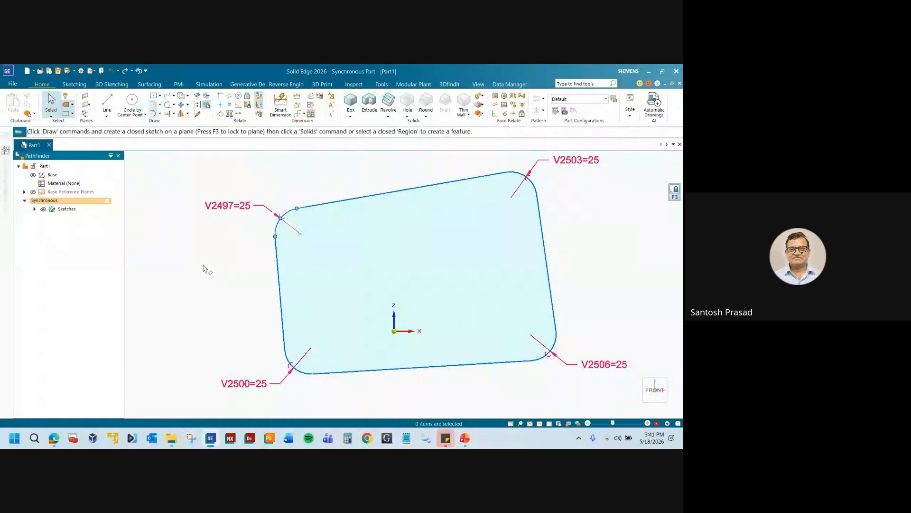
- Switch to PowerPoint to check the slide with the nested-profile concept, and return to the Solid Edge sketch
{"action": "left_click", "coordinate": [183, 237]}
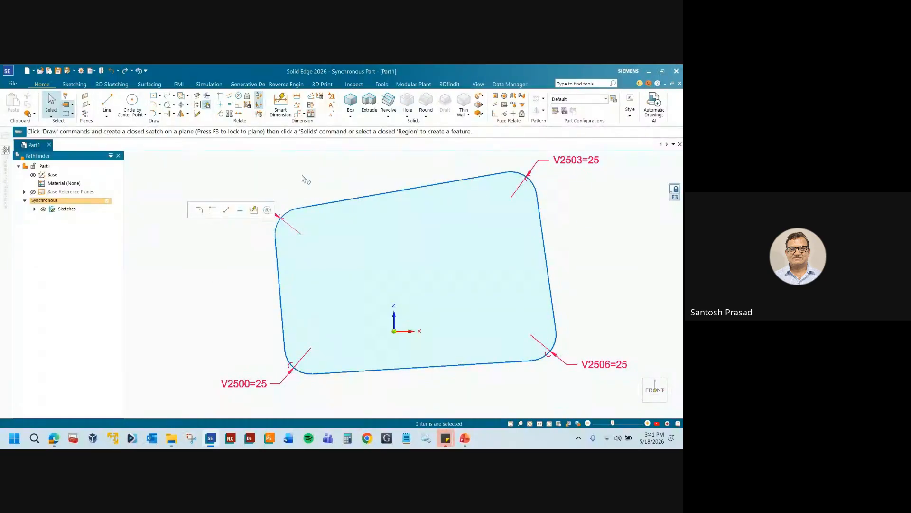
{"action": "left_click", "coordinate": [465, 438]}
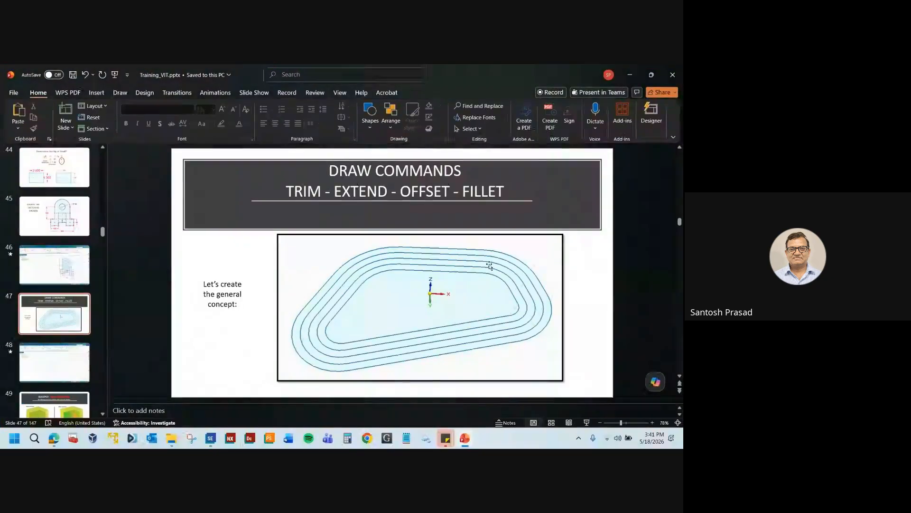
{"action": "left_click", "coordinate": [210, 437]}
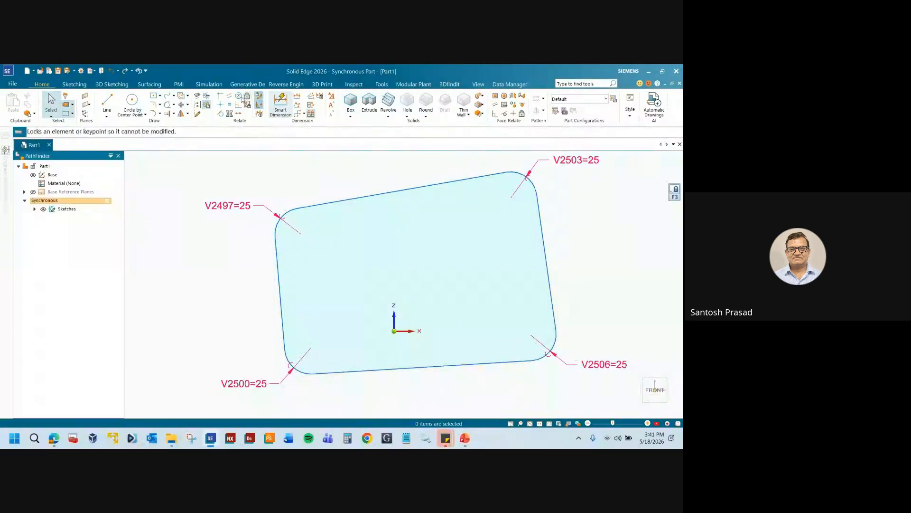
- Offset the whole filleted profile chain inward three times in succession at a distance of 5 mm
{"action": "left_click", "coordinate": [182, 96]}
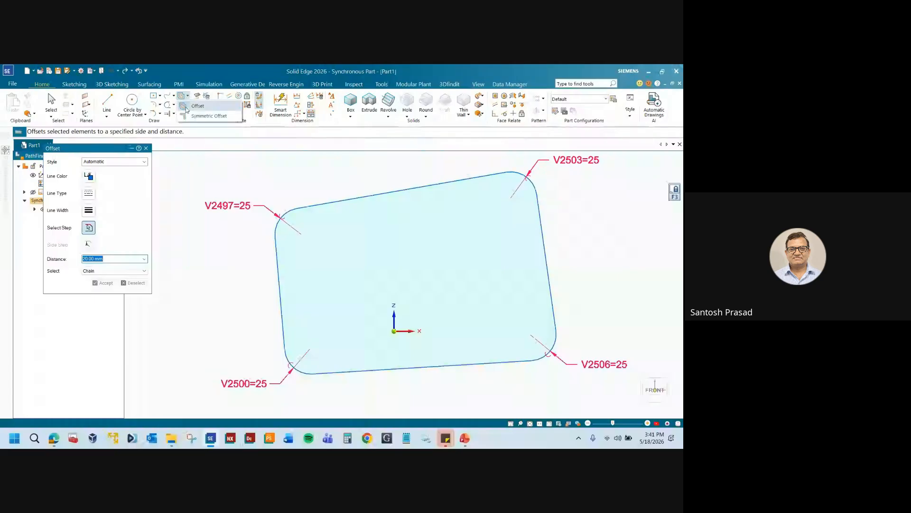
{"action": "left_click", "coordinate": [462, 181]}
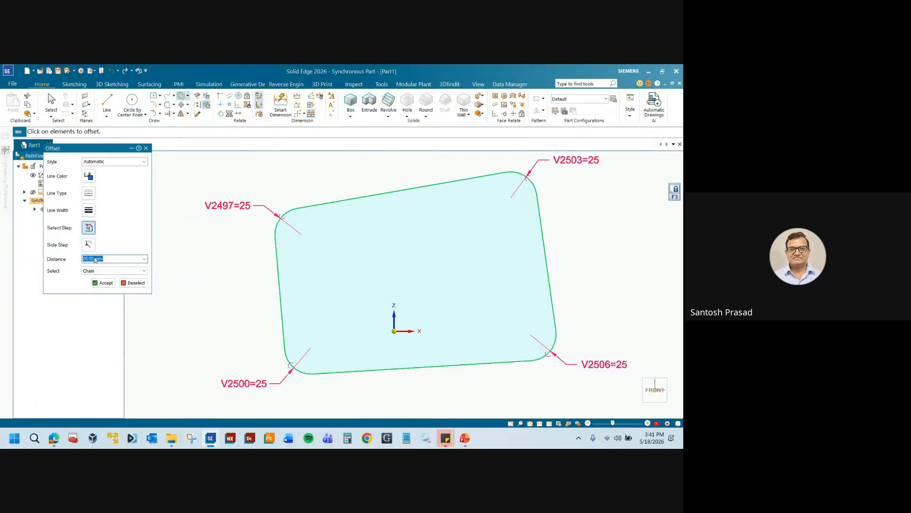
{"action": "type", "text": "5"}
{"action": "key", "text": "Return"}
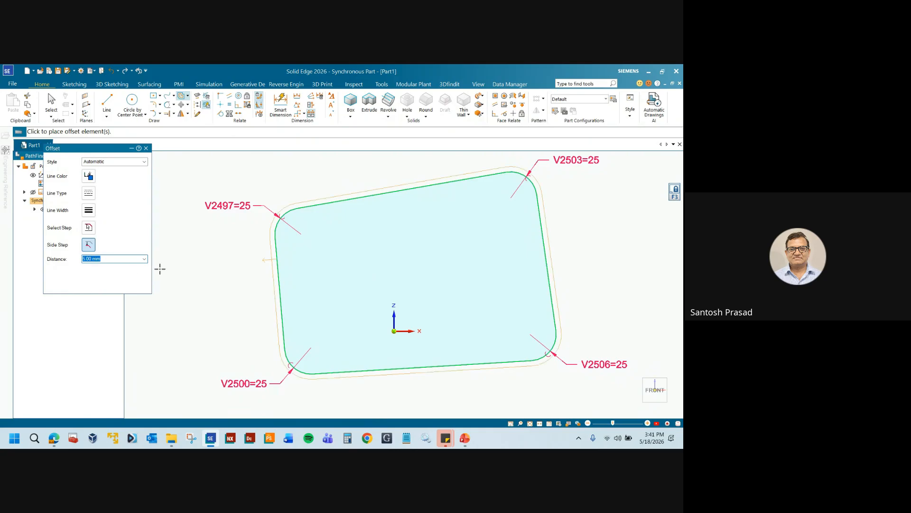
{"action": "left_click", "coordinate": [451, 224]}
{"action": "left_click", "coordinate": [483, 224]}
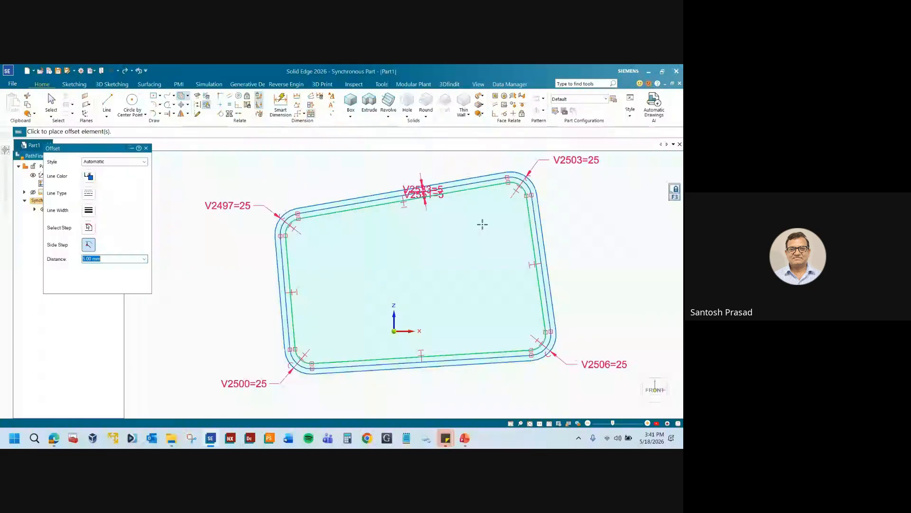
{"action": "left_click", "coordinate": [477, 238]}
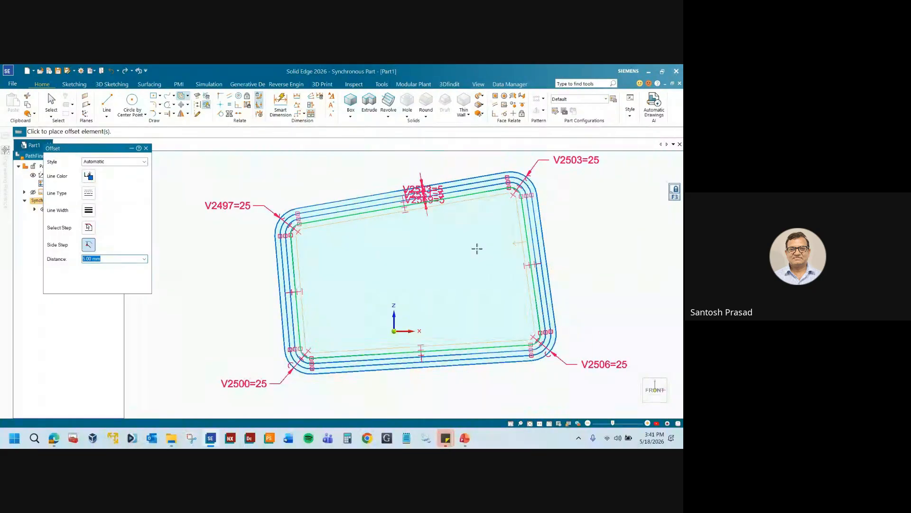
{"action": "left_click", "coordinate": [146, 148]}
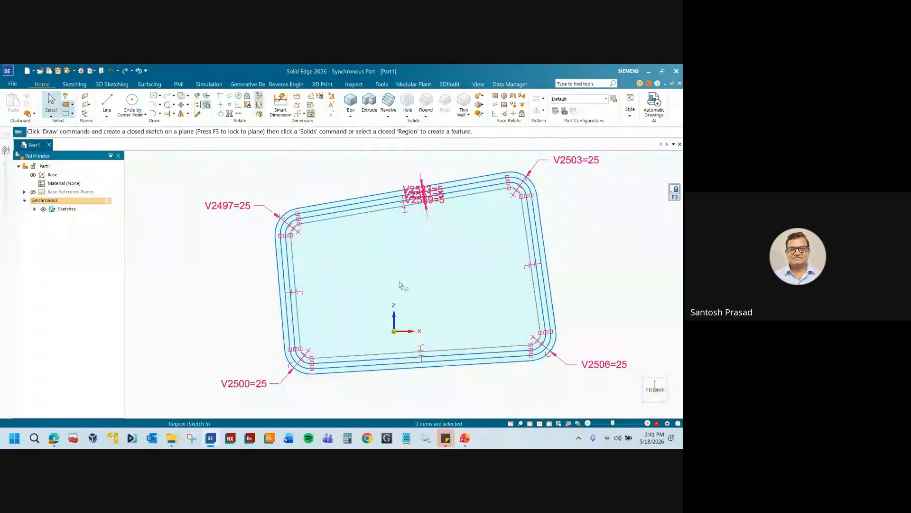
- Examine the offset dimensions between the nested profiles along the upper edge of the sketch
{"action": "scroll", "coordinate": [495, 228], "scroll_direction": "up", "scroll_amount": 3}
{"action": "scroll", "coordinate": [495, 228], "scroll_direction": "down", "scroll_amount": 3}
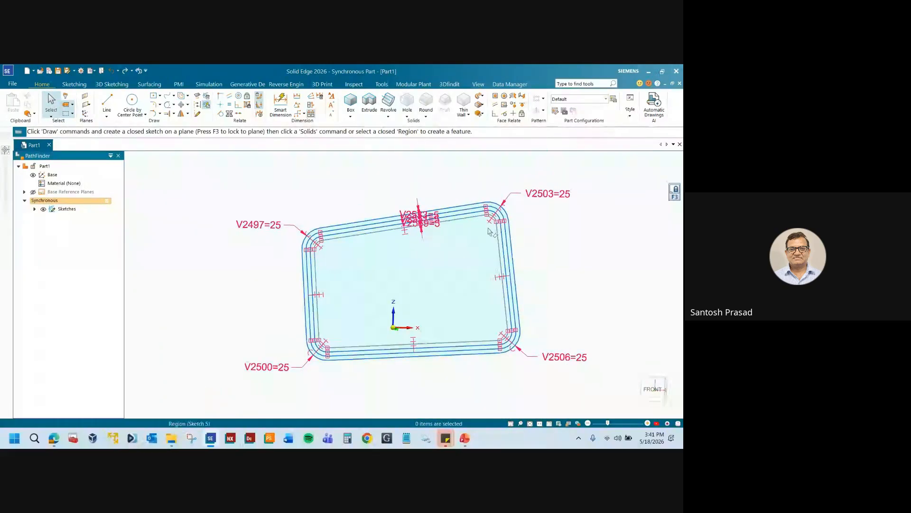
{"action": "scroll", "coordinate": [485, 217], "scroll_direction": "up", "scroll_amount": 3}
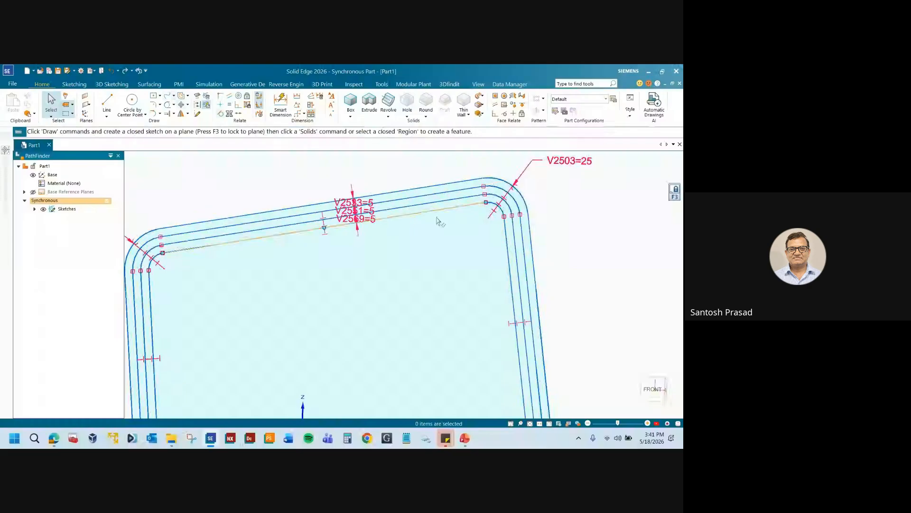
{"action": "scroll", "coordinate": [442, 221], "scroll_direction": "down", "scroll_amount": 3}
{"action": "scroll", "coordinate": [444, 228], "scroll_direction": "up", "scroll_amount": 3}
{"action": "scroll", "coordinate": [378, 203], "scroll_direction": "up", "scroll_amount": 3}
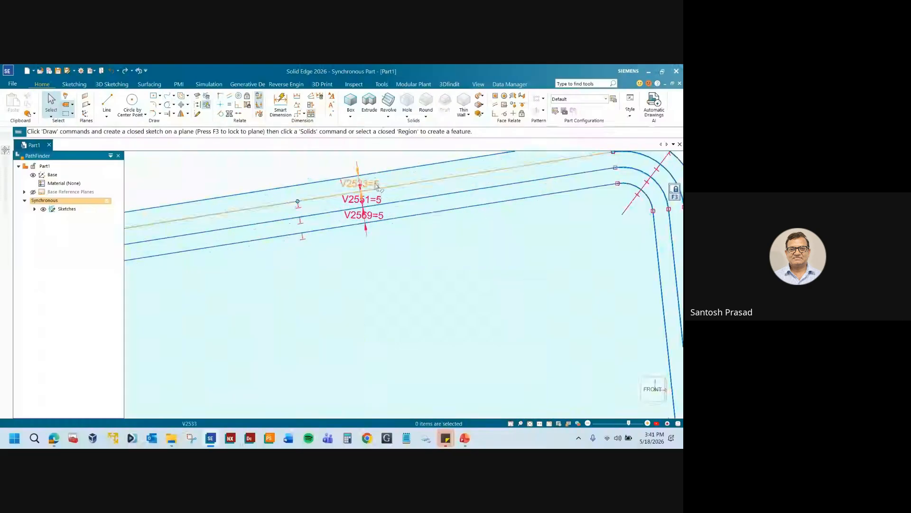
{"action": "scroll", "coordinate": [463, 212], "scroll_direction": "down", "scroll_amount": 3}
{"action": "scroll", "coordinate": [422, 251], "scroll_direction": "down", "scroll_amount": 5}
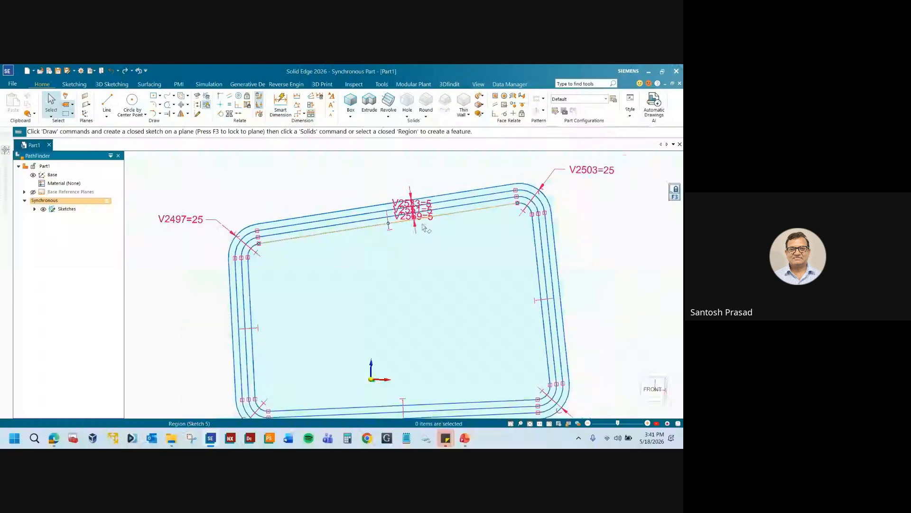
{"action": "scroll", "coordinate": [422, 250], "scroll_direction": "up", "scroll_amount": 4}
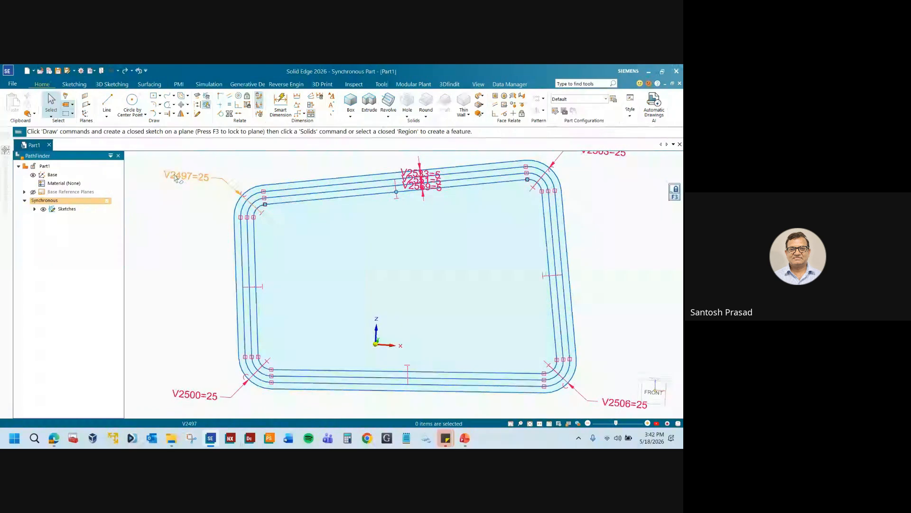
- Examine the relations between the offset profiles at the rounded corners and along the straight edges
{"action": "scroll", "coordinate": [359, 255], "scroll_direction": "down", "scroll_amount": 2}
{"action": "scroll", "coordinate": [338, 252], "scroll_direction": "up", "scroll_amount": 3}
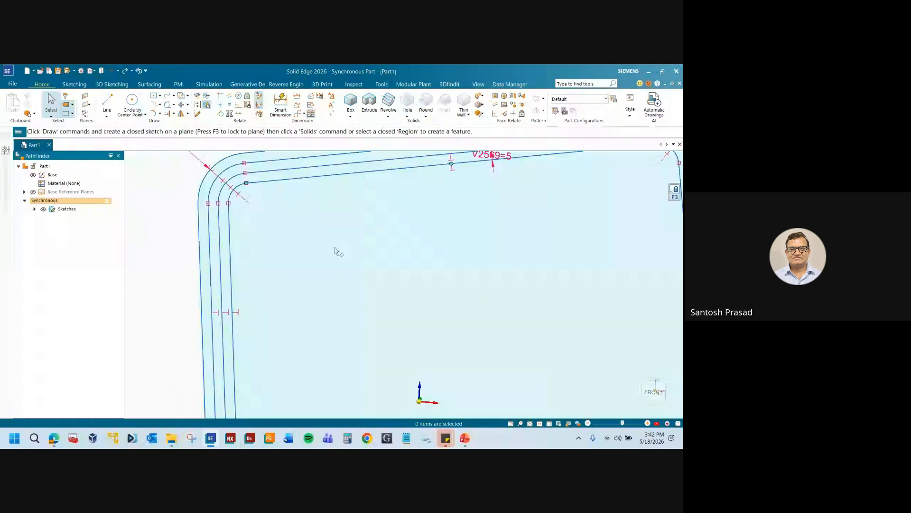
{"action": "scroll", "coordinate": [197, 211], "scroll_direction": "up", "scroll_amount": 3}
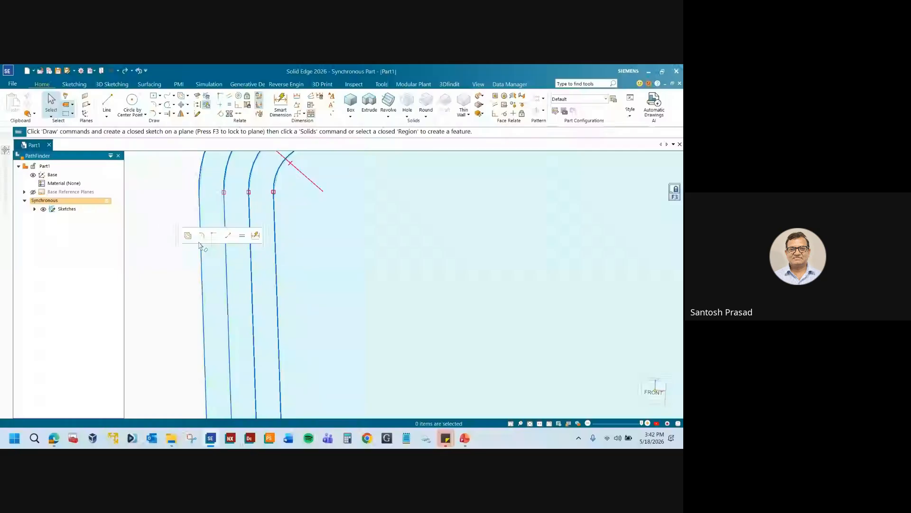
{"action": "scroll", "coordinate": [224, 195], "scroll_direction": "up", "scroll_amount": 3}
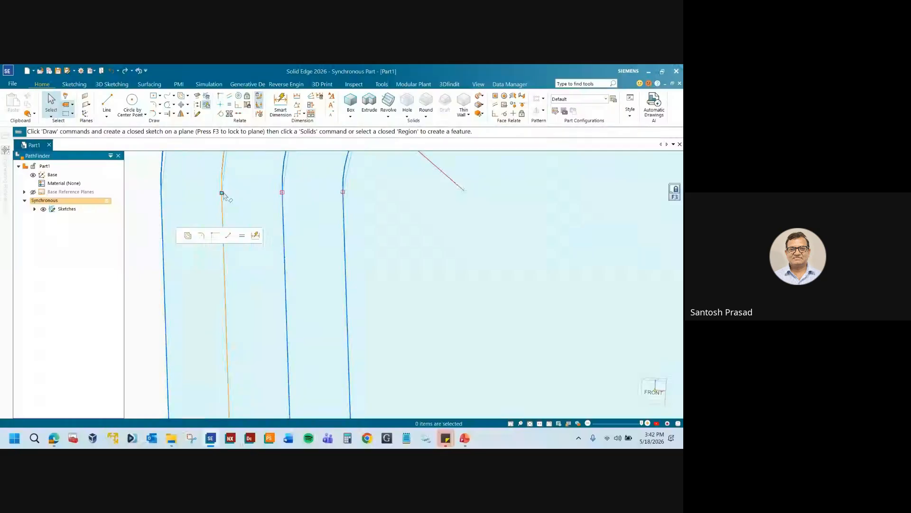
{"action": "scroll", "coordinate": [305, 239], "scroll_direction": "down", "scroll_amount": 3}
{"action": "scroll", "coordinate": [305, 240], "scroll_direction": "down", "scroll_amount": 3}
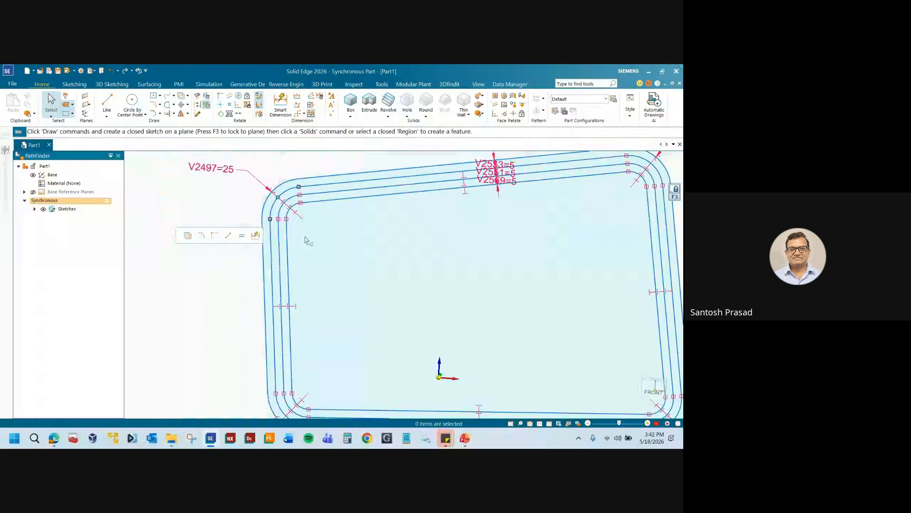
{"action": "scroll", "coordinate": [272, 230], "scroll_direction": "up", "scroll_amount": 5}
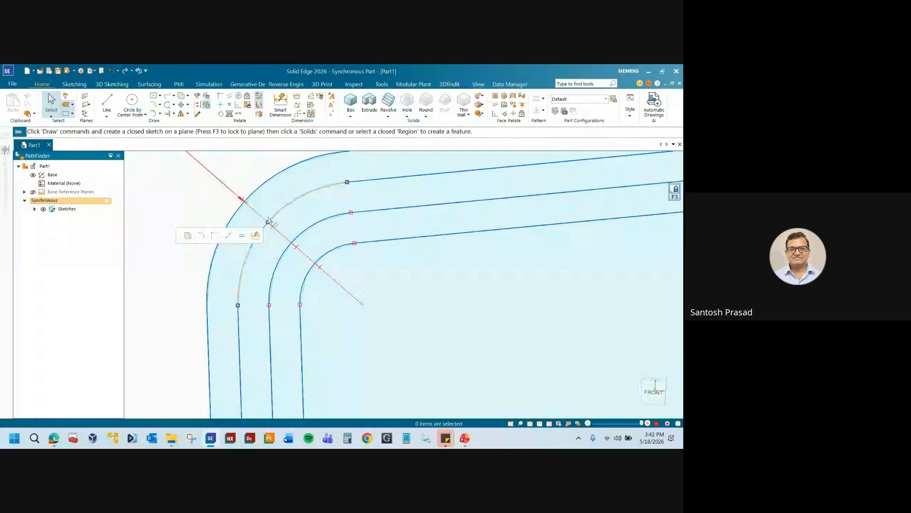
{"action": "scroll", "coordinate": [257, 213], "scroll_direction": "up", "scroll_amount": 3}
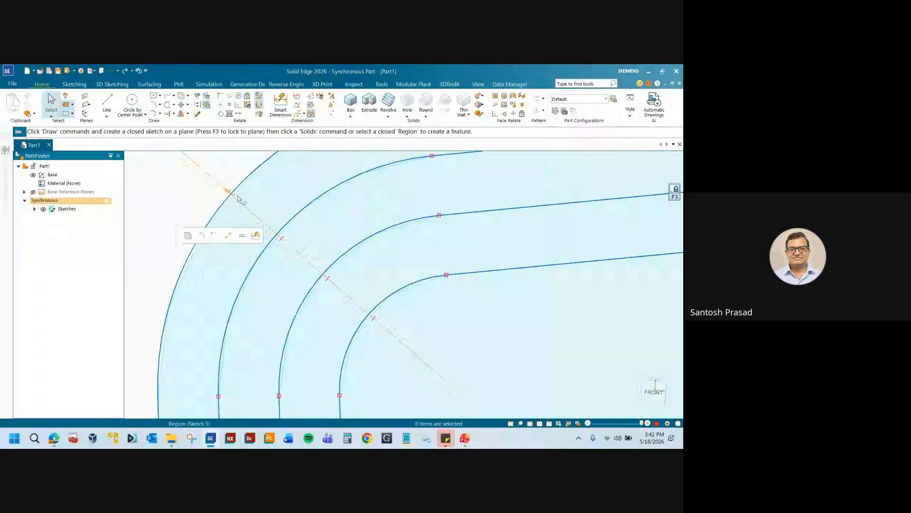
{"action": "scroll", "coordinate": [233, 195], "scroll_direction": "down", "scroll_amount": 3}
{"action": "scroll", "coordinate": [239, 197], "scroll_direction": "down", "scroll_amount": 4}
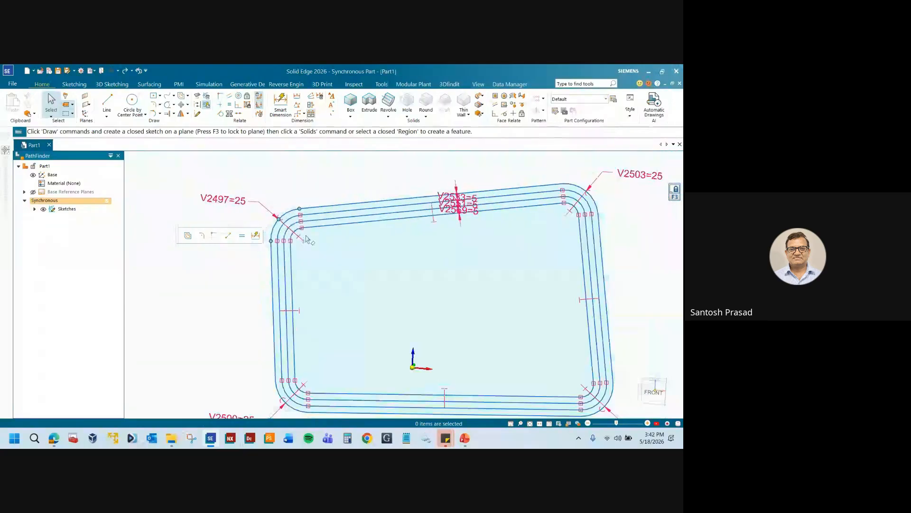
{"action": "scroll", "coordinate": [432, 204], "scroll_direction": "up", "scroll_amount": 6}
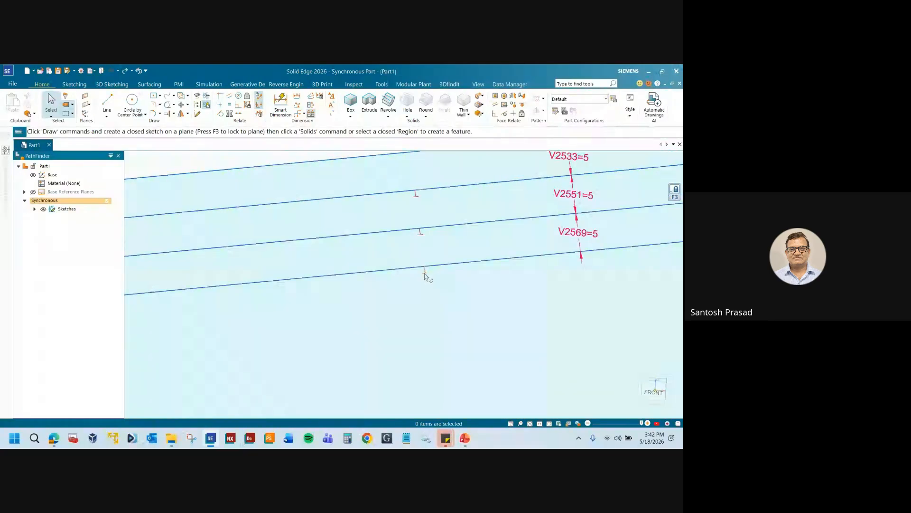
{"action": "scroll", "coordinate": [426, 274], "scroll_direction": "down", "scroll_amount": 5}
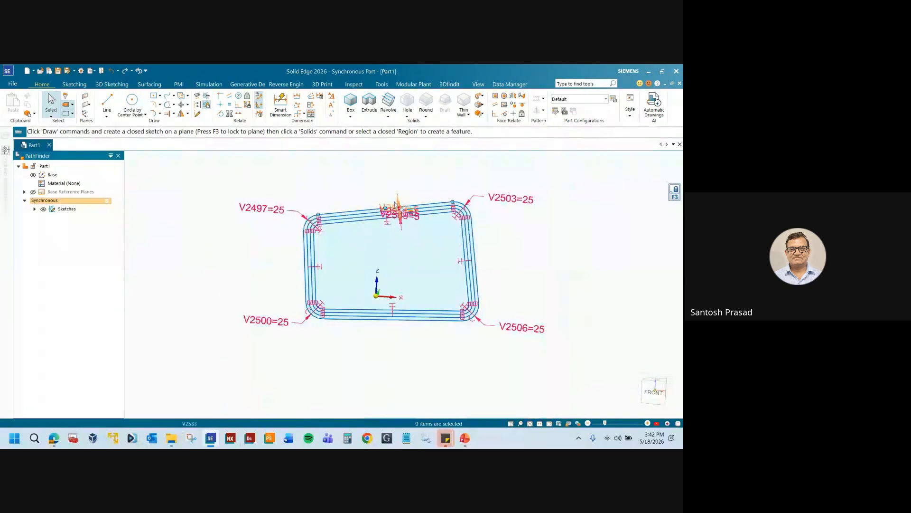
{"action": "scroll", "coordinate": [457, 250], "scroll_direction": "up", "scroll_amount": 6}
{"action": "scroll", "coordinate": [457, 250], "scroll_direction": "down", "scroll_amount": 6}
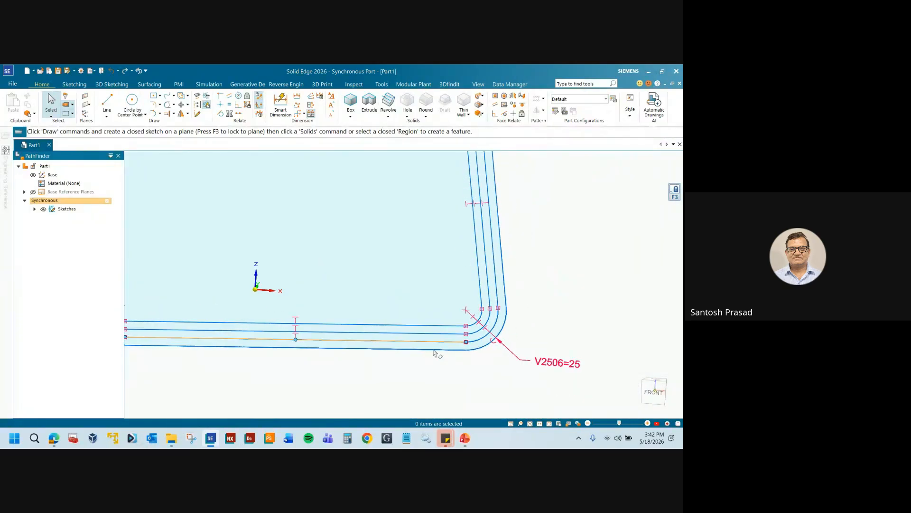
{"action": "scroll", "coordinate": [384, 266], "scroll_direction": "up", "scroll_amount": 2}
{"action": "scroll", "coordinate": [418, 265], "scroll_direction": "down", "scroll_amount": 3}
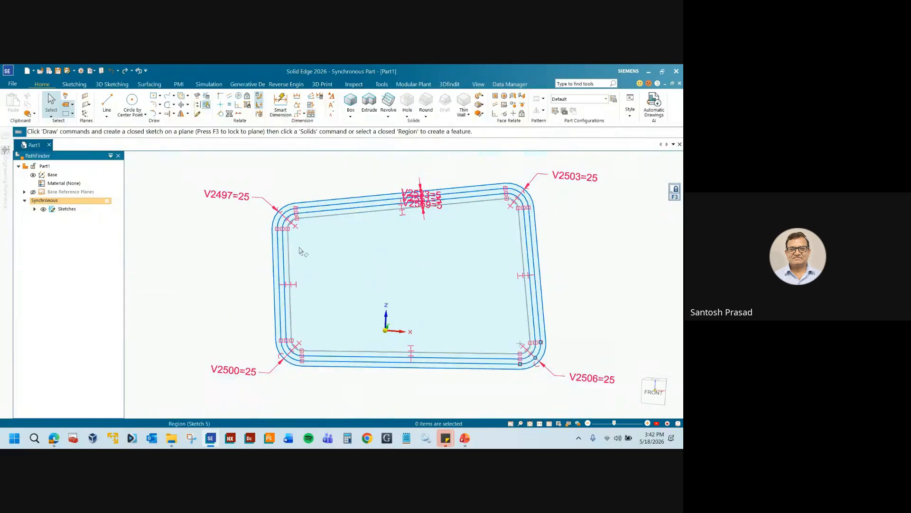
- Move the outermost offset's rounded upper-left corner inward to reshape the linked nested profiles, and clear the selection
{"action": "scroll", "coordinate": [303, 237], "scroll_direction": "up", "scroll_amount": 6}
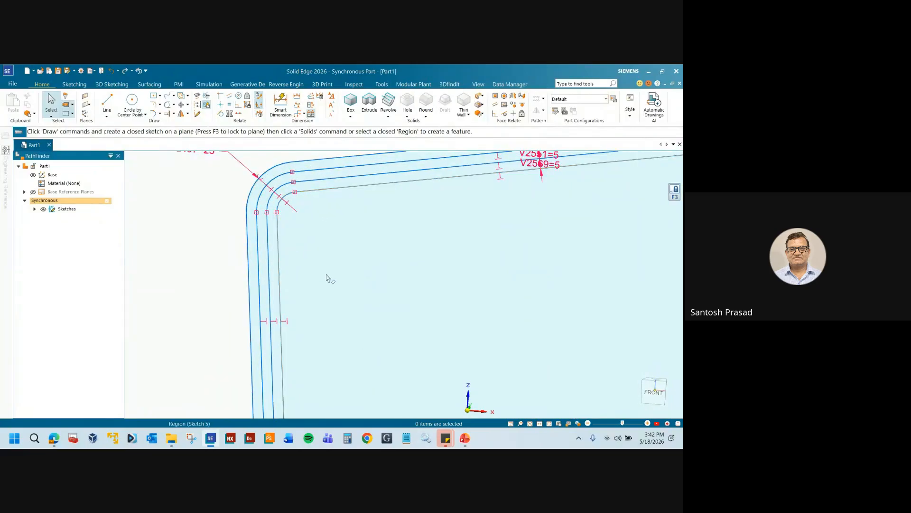
{"action": "scroll", "coordinate": [322, 248], "scroll_direction": "down", "scroll_amount": 4}
{"action": "left_click", "coordinate": [303, 194]}
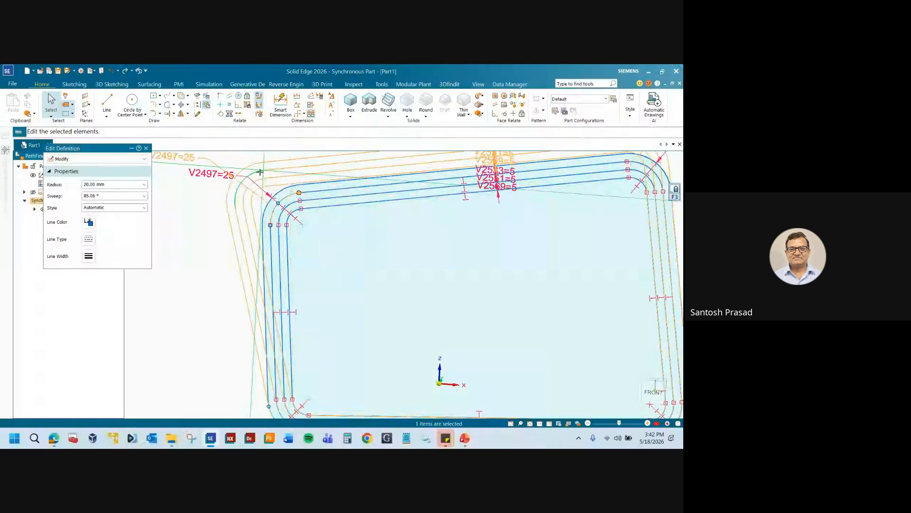
{"action": "left_click_drag", "start_coordinate": [297, 168], "coordinate": [327, 171]}
{"action": "scroll", "coordinate": [228, 235], "scroll_direction": "down", "scroll_amount": 3}
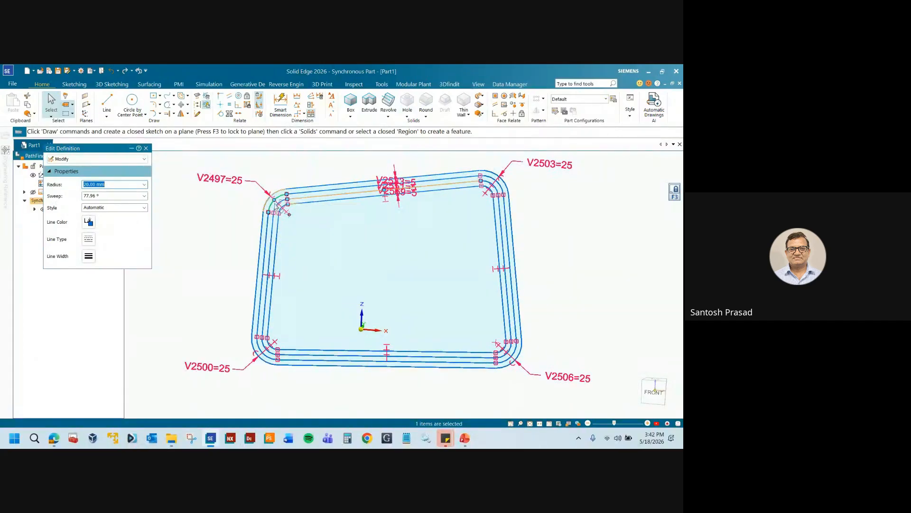
{"action": "scroll", "coordinate": [280, 192], "scroll_direction": "up", "scroll_amount": 2}
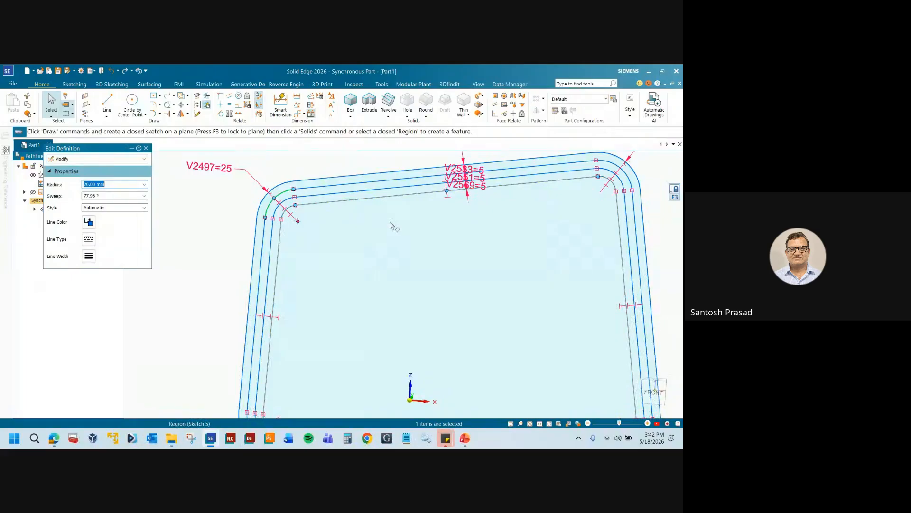
{"action": "key", "text": "Escape"}
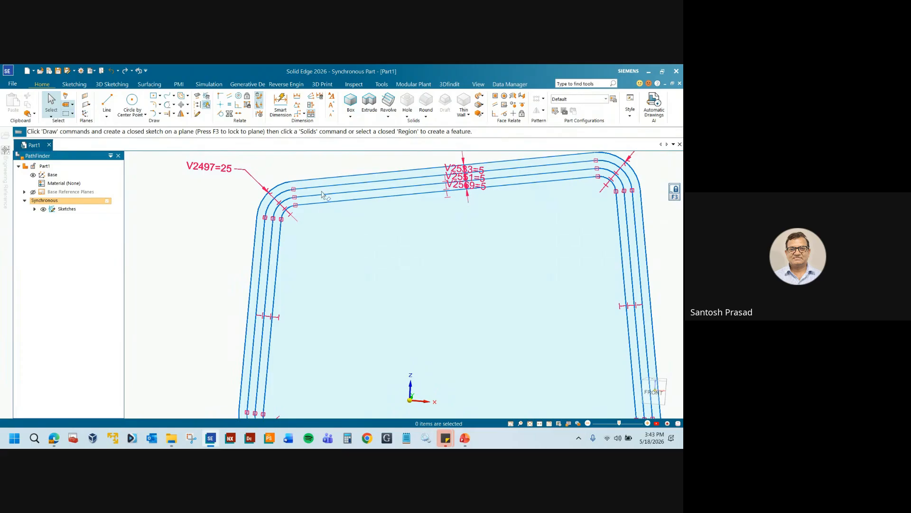
- Move the same 20 mm offset corner arc outward so the left edges of all nested profiles slant, and close its definition
{"action": "scroll", "coordinate": [322, 194], "scroll_direction": "up", "scroll_amount": 2}
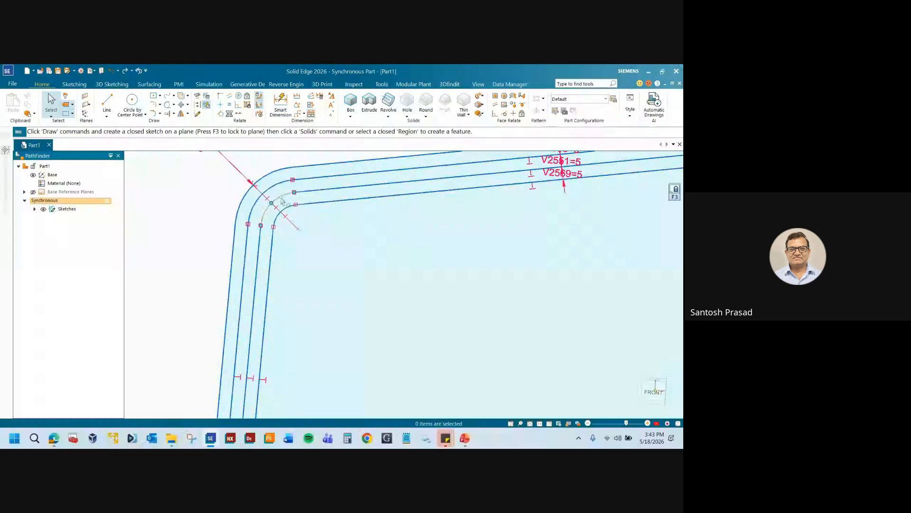
{"action": "scroll", "coordinate": [282, 200], "scroll_direction": "down", "scroll_amount": 3}
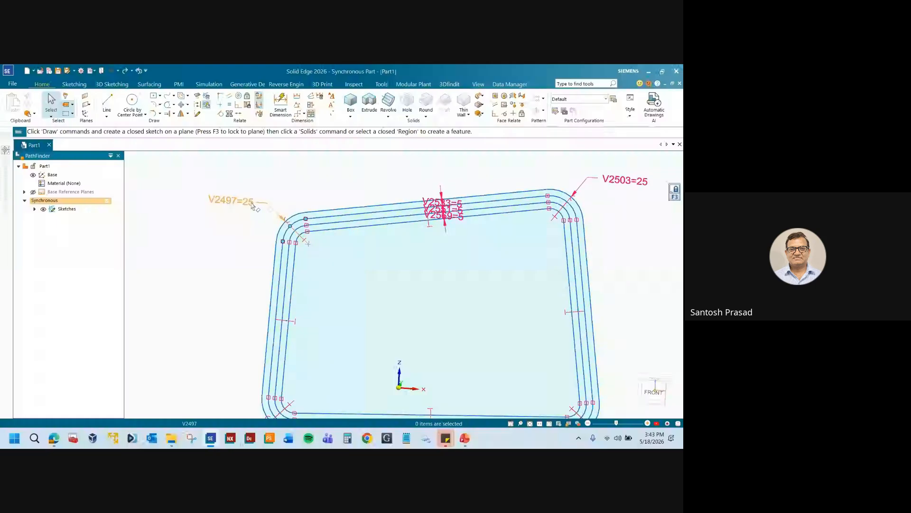
{"action": "scroll", "coordinate": [252, 204], "scroll_direction": "down", "scroll_amount": 2}
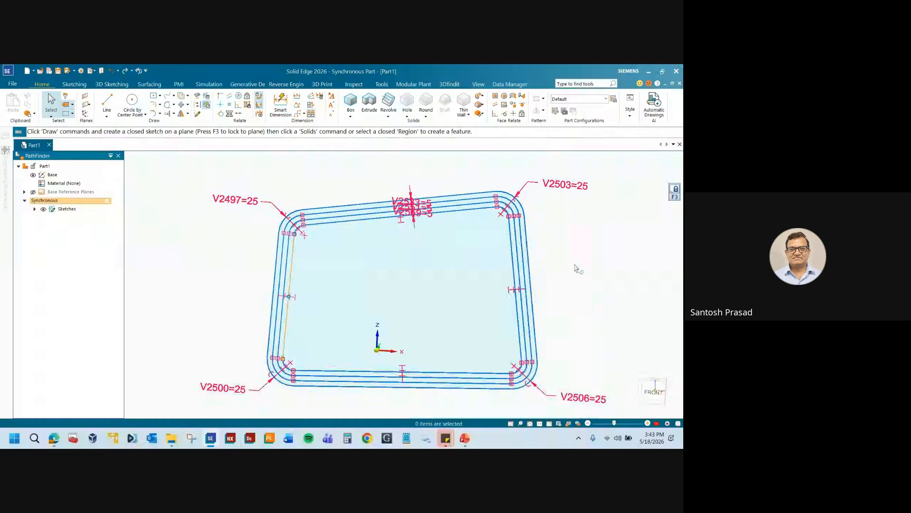
{"action": "scroll", "coordinate": [282, 233], "scroll_direction": "up", "scroll_amount": 2}
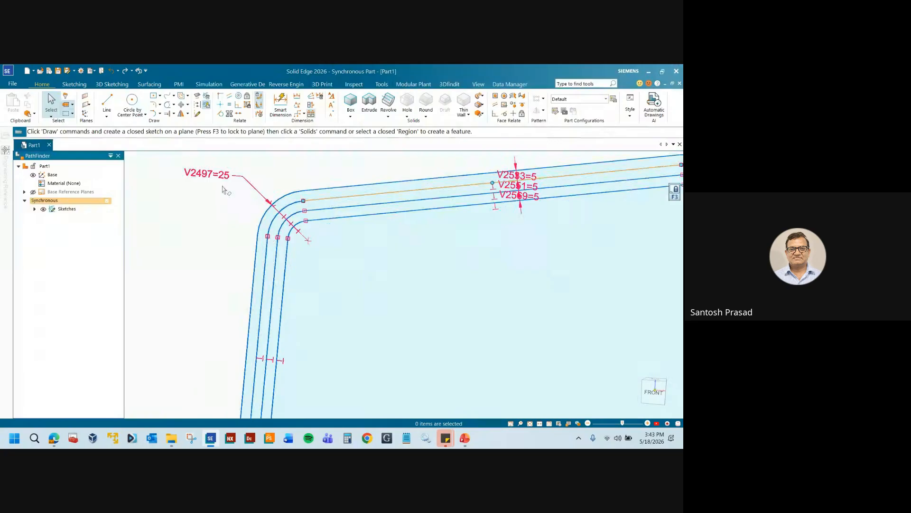
{"action": "scroll", "coordinate": [319, 212], "scroll_direction": "down", "scroll_amount": 3}
{"action": "scroll", "coordinate": [321, 219], "scroll_direction": "up", "scroll_amount": 3}
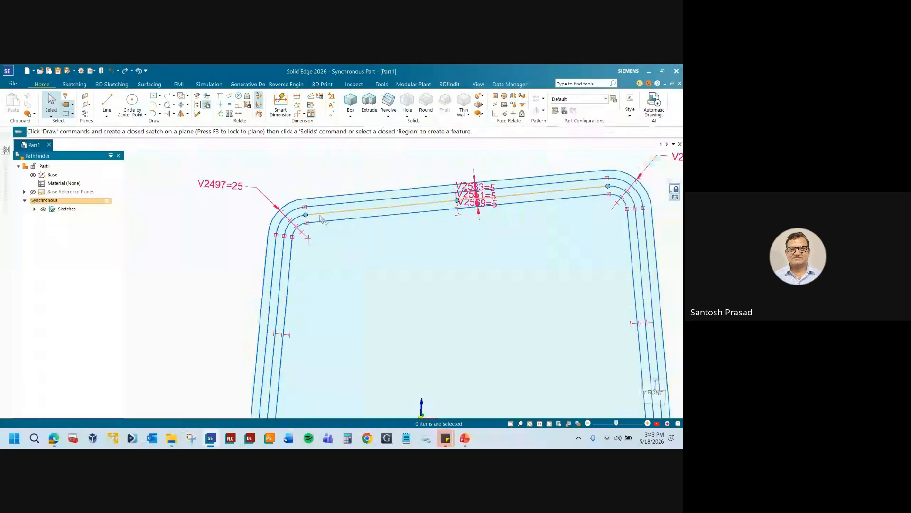
{"action": "scroll", "coordinate": [320, 217], "scroll_direction": "up", "scroll_amount": 2}
{"action": "mouse_move", "coordinate": [301, 206]}
{"action": "left_mouse_down"}
{"action": "mouse_move", "coordinate": [309, 184]}
{"action": "mouse_move", "coordinate": [266, 197]}
{"action": "mouse_move", "coordinate": [226, 243]}
{"action": "left_mouse_up"}
{"action": "scroll", "coordinate": [225, 242], "scroll_direction": "down", "scroll_amount": 2}
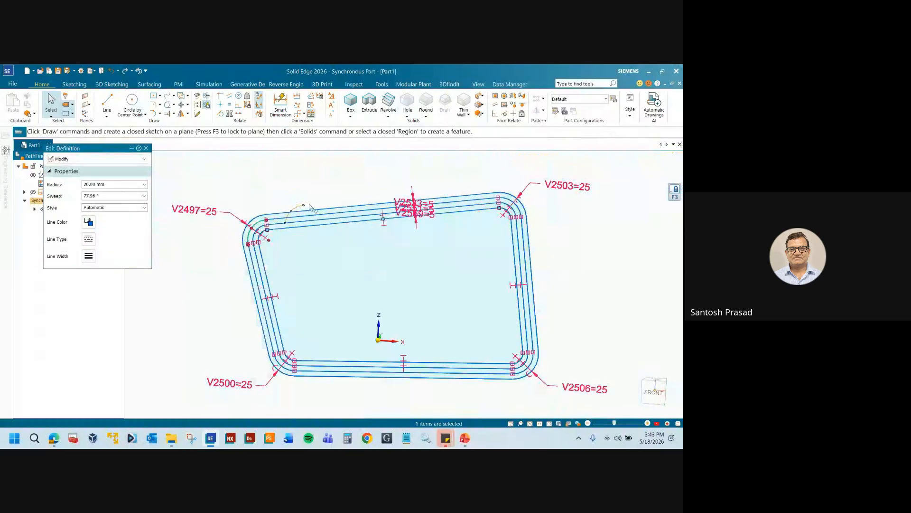
{"action": "scroll", "coordinate": [308, 207], "scroll_direction": "down", "scroll_amount": 3}
{"action": "scroll", "coordinate": [472, 248], "scroll_direction": "up", "scroll_amount": 2}
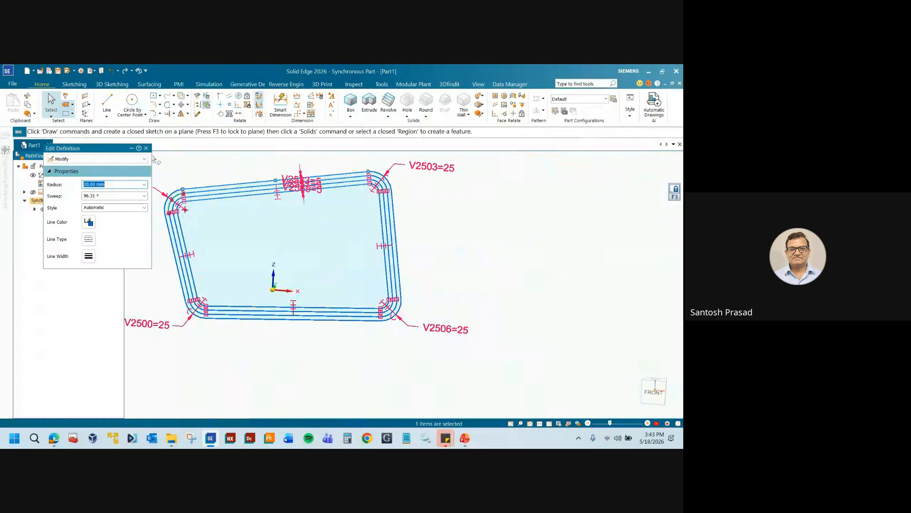
{"action": "left_click", "coordinate": [146, 149]}
{"action": "scroll", "coordinate": [508, 263], "scroll_direction": "down", "scroll_amount": 3}
{"action": "scroll", "coordinate": [403, 244], "scroll_direction": "up", "scroll_amount": 6}
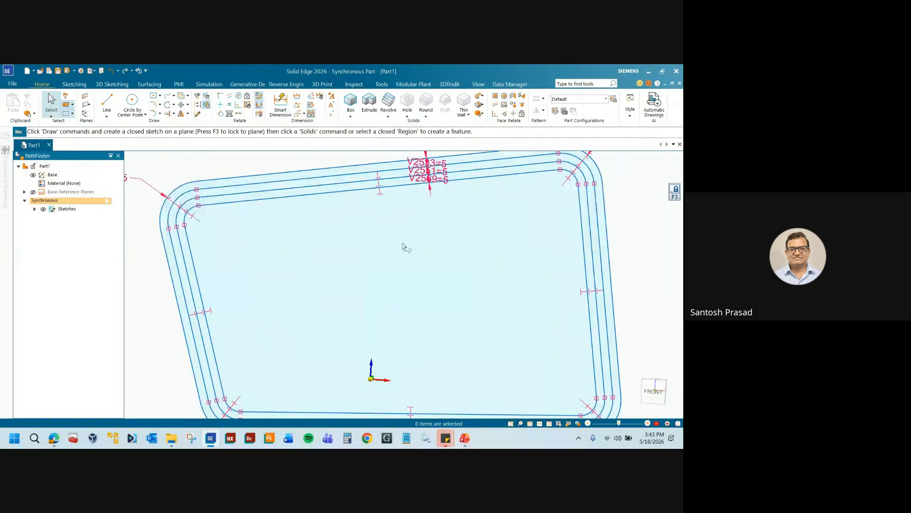
{"action": "scroll", "coordinate": [389, 254], "scroll_direction": "down", "scroll_amount": 3}
{"action": "scroll", "coordinate": [332, 259], "scroll_direction": "up", "scroll_amount": 3}
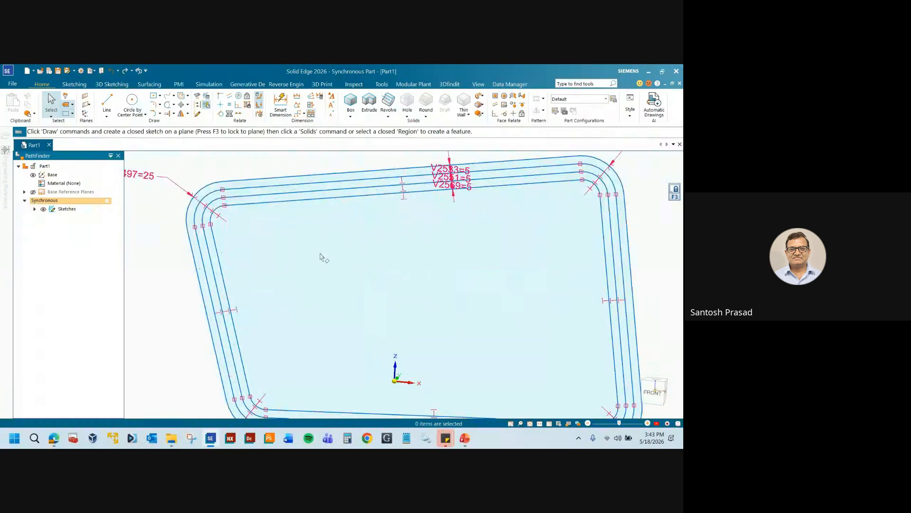
- Switch to PowerPoint to review the nested-profile slide, advance to the QUICKPICK slide, and return to the Solid Edge sketch
{"action": "left_click", "coordinate": [465, 437]}
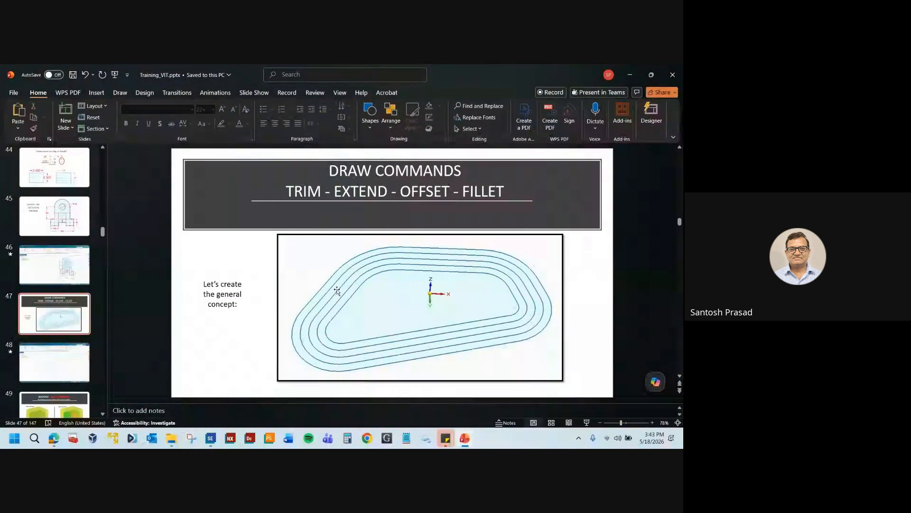
{"action": "left_click", "coordinate": [210, 438]}
{"action": "key", "text": "Down"}
{"action": "key", "text": "Down"}
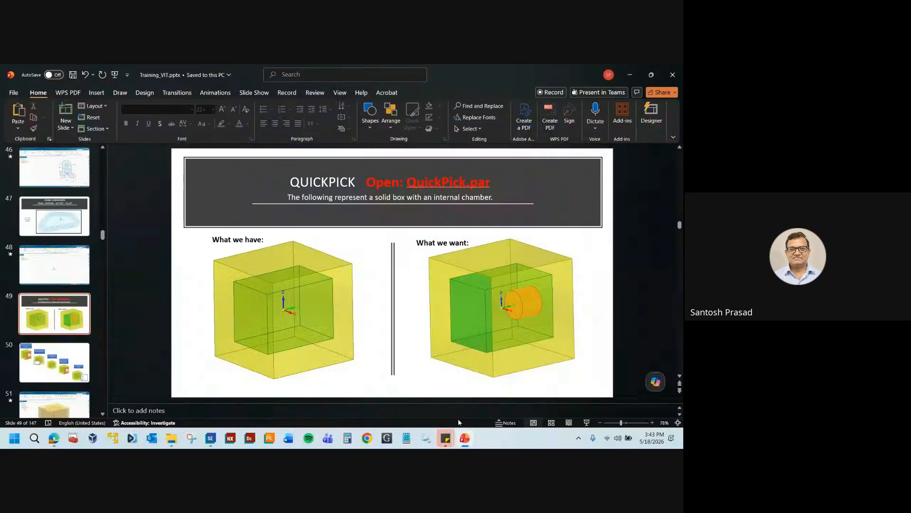
{"action": "left_click", "coordinate": [211, 438]}
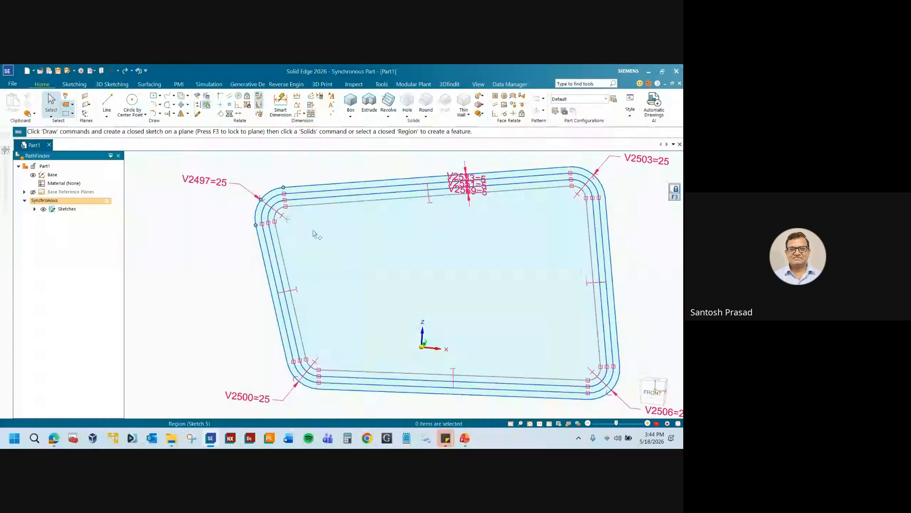
{"action": "scroll", "coordinate": [300, 228], "scroll_direction": "down", "scroll_amount": 2}
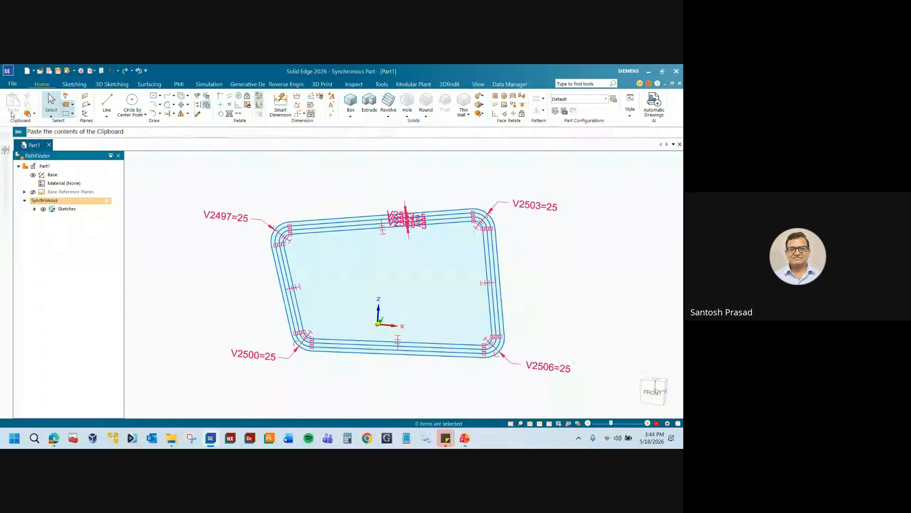
- Switch to File Explorer and open the Files folder inside Update 2023 - CLASS Files
{"action": "left_click", "coordinate": [172, 437]}
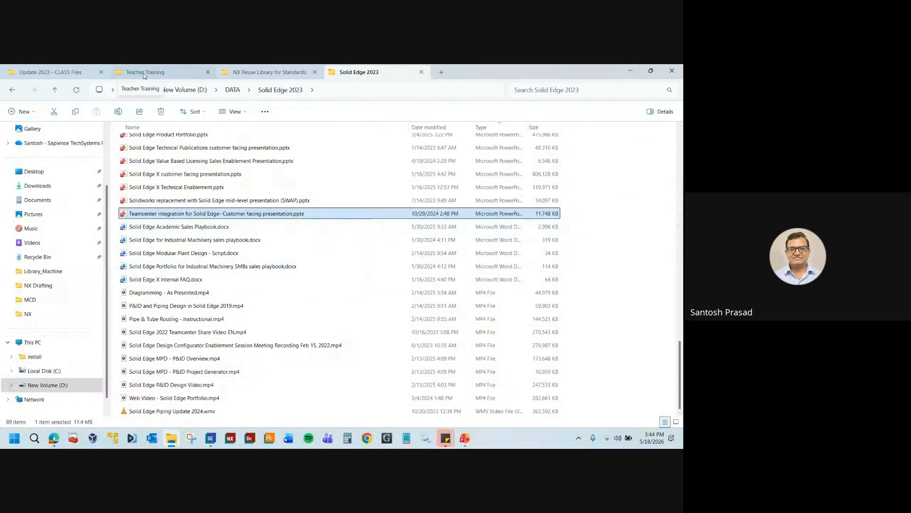
{"action": "left_click", "coordinate": [67, 74]}
{"action": "left_click", "coordinate": [489, 235]}
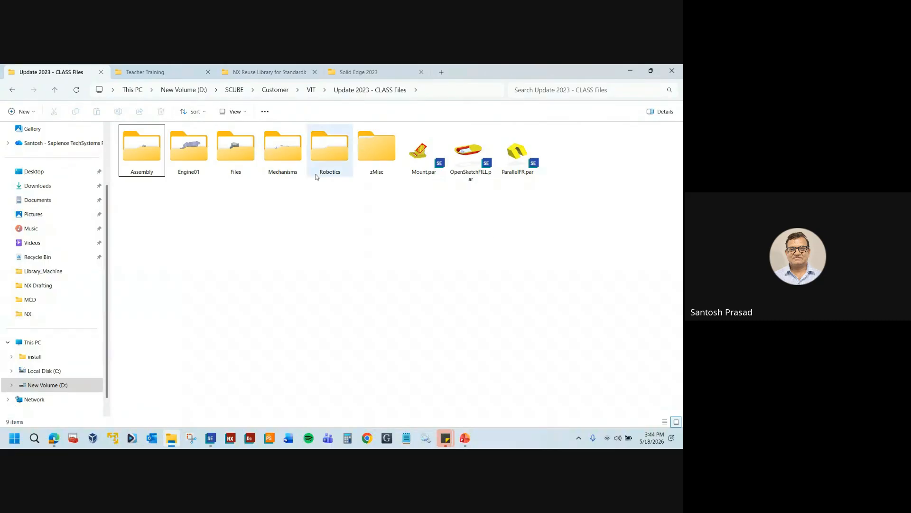
{"action": "double_click", "coordinate": [248, 162]}
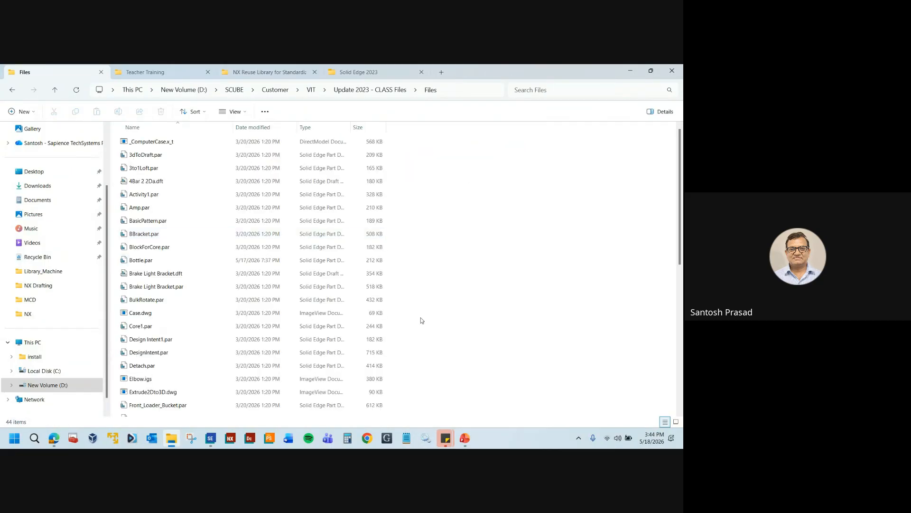
- Show the folder contents as medium icons and open QuickPick.par in Solid Edge
{"action": "left_click", "coordinate": [235, 111]}
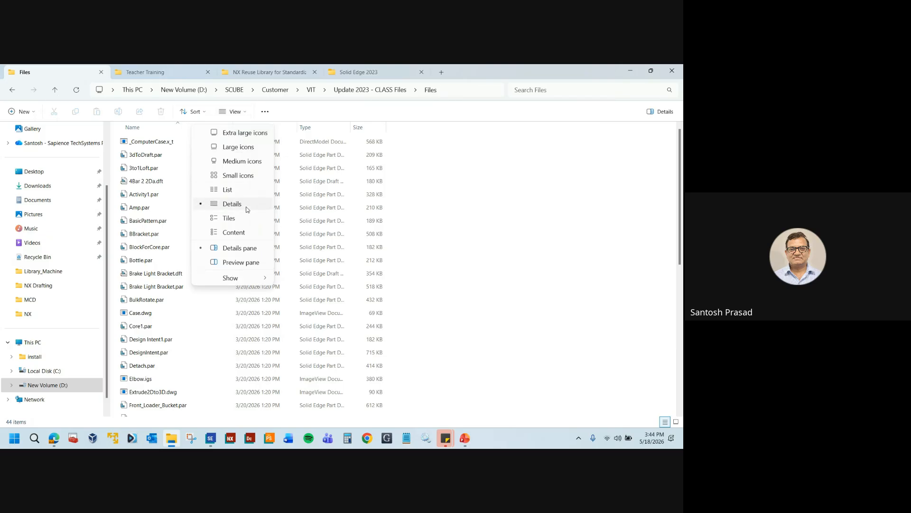
{"action": "left_click", "coordinate": [236, 159]}
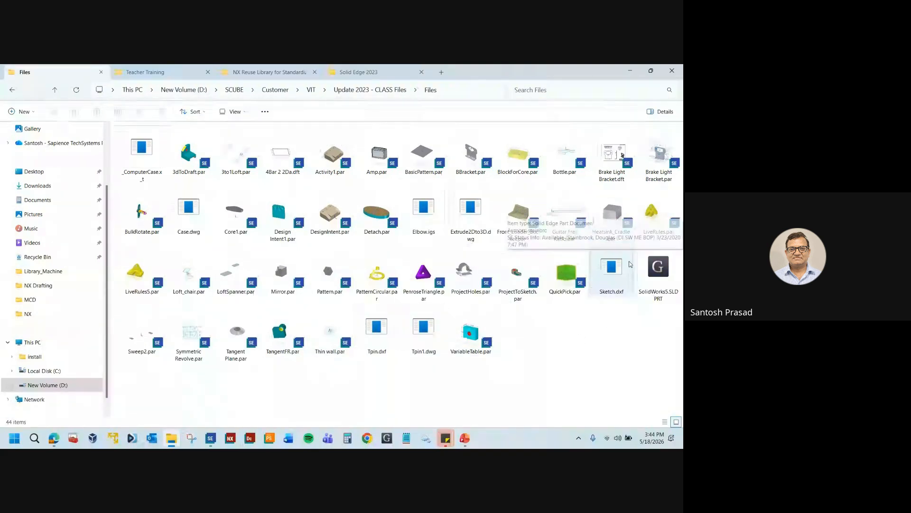
{"action": "left_click", "coordinate": [563, 288]}
{"action": "double_click", "coordinate": [563, 288]}
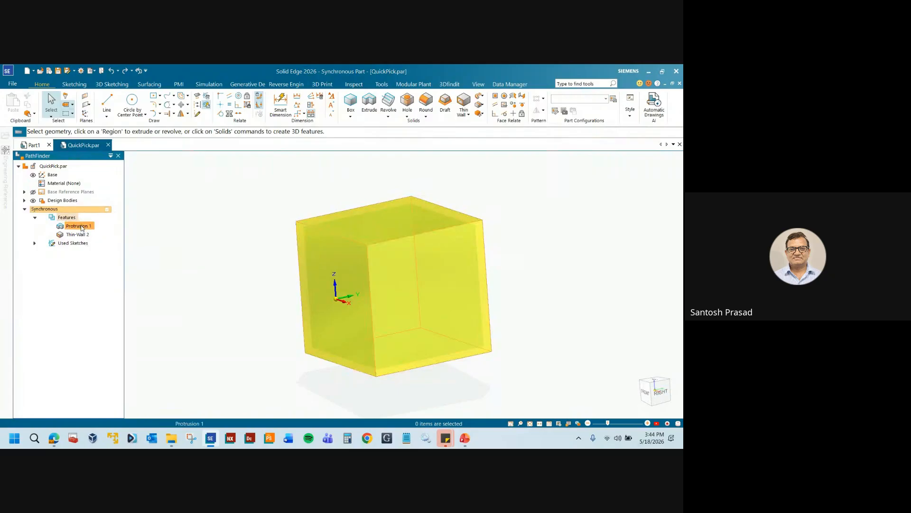
- Examine the Protrusion 1 and Thin-Wall 2 features of the box and clear the selection
{"action": "left_click", "coordinate": [81, 226]}
{"action": "left_click", "coordinate": [237, 299]}
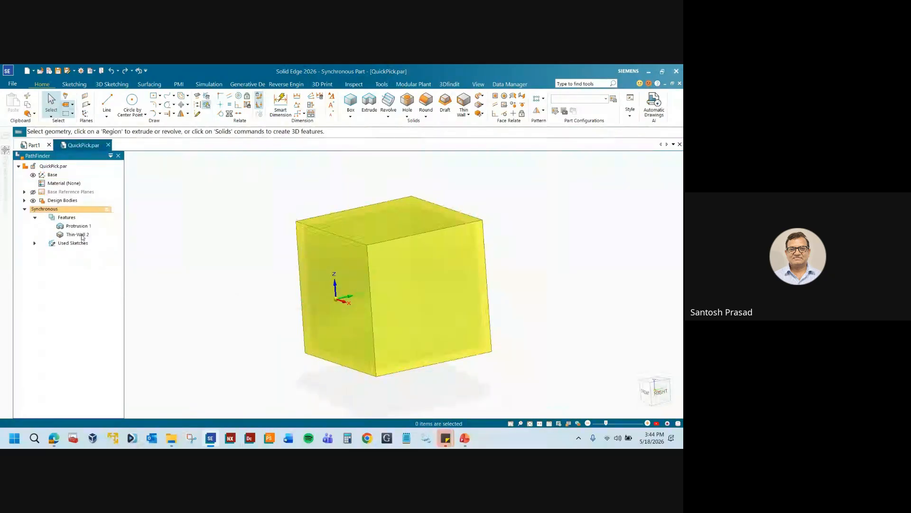
{"action": "left_click", "coordinate": [78, 234]}
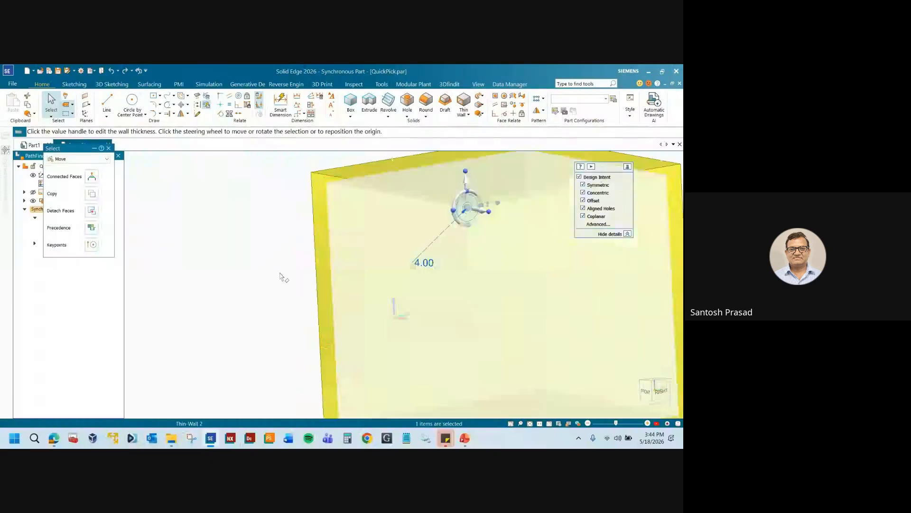
{"action": "left_click", "coordinate": [279, 265]}
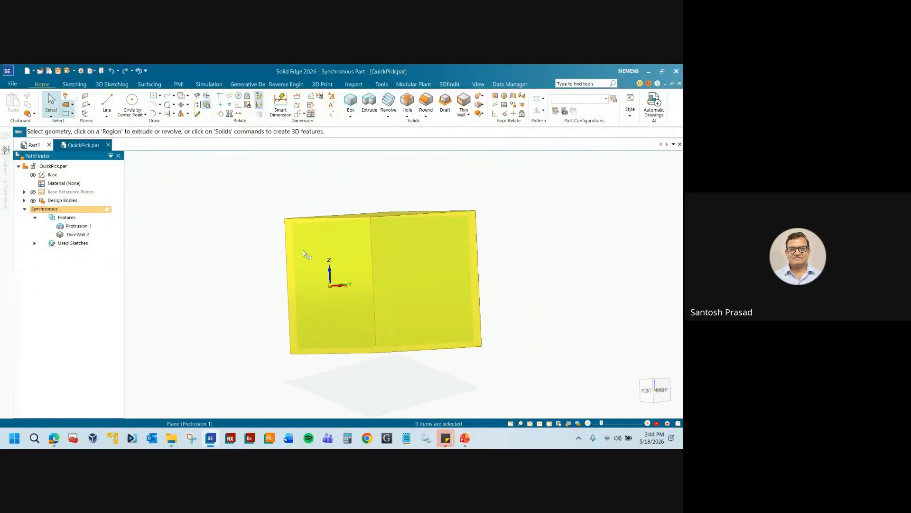
{"action": "scroll", "coordinate": [321, 241], "scroll_direction": "down", "scroll_amount": 2}
{"action": "middle_click_drag", "start_coordinate": [322, 241], "coordinate": [297, 259]}
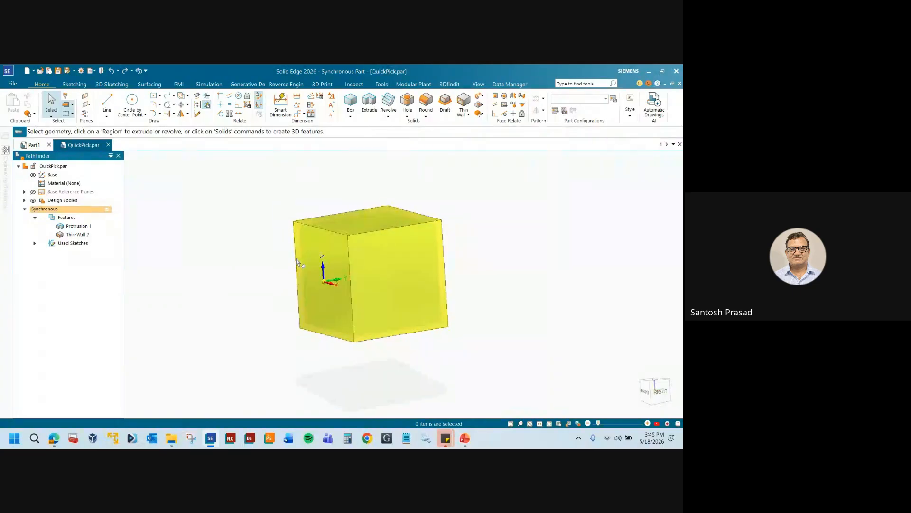
- Inspect the Thin-Wall 2 feature again, compare the box with the QUICKPICK slide in PowerPoint, and return to Solid Edge
{"action": "left_click", "coordinate": [84, 235]}
{"action": "left_click", "coordinate": [83, 274]}
{"action": "left_click", "coordinate": [85, 235]}
{"action": "left_click", "coordinate": [78, 287]}
{"action": "left_click", "coordinate": [465, 439]}
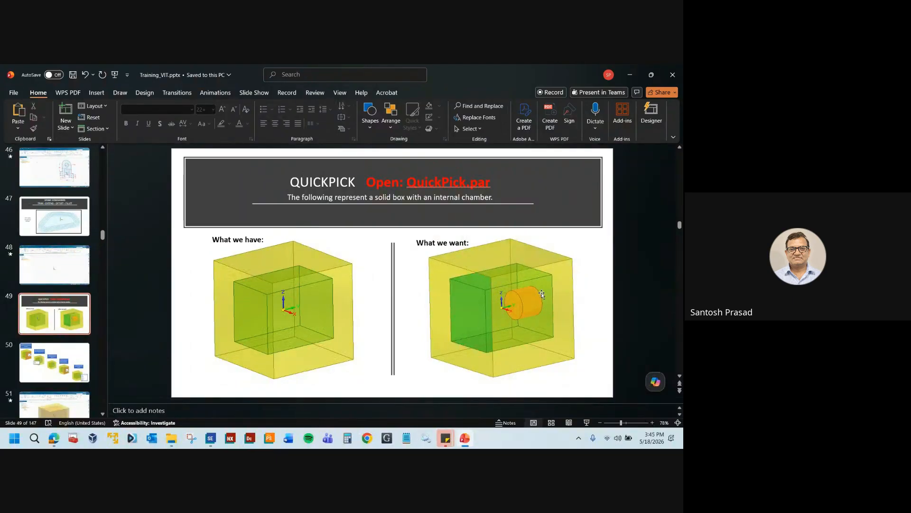
{"action": "left_click", "coordinate": [211, 437]}
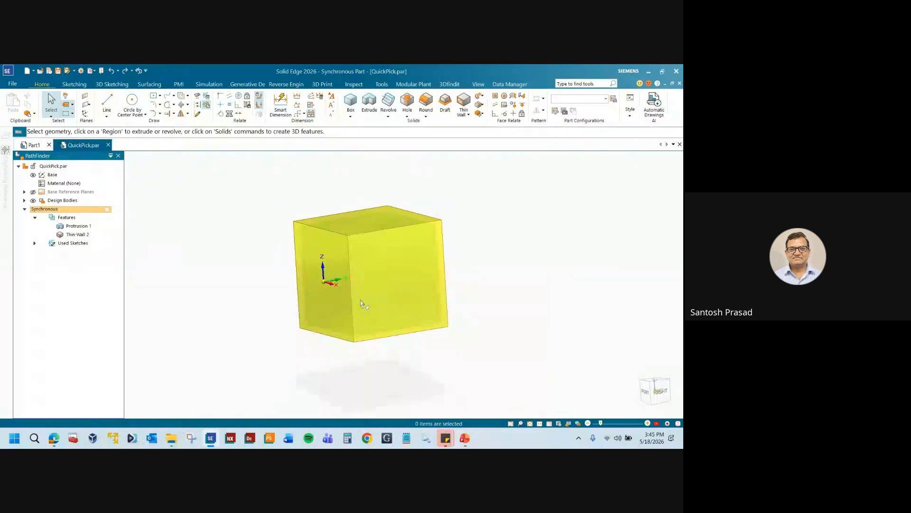
{"action": "left_click", "coordinate": [133, 103]}
{"action": "scroll", "coordinate": [426, 197], "scroll_direction": "up", "scroll_amount": 3}
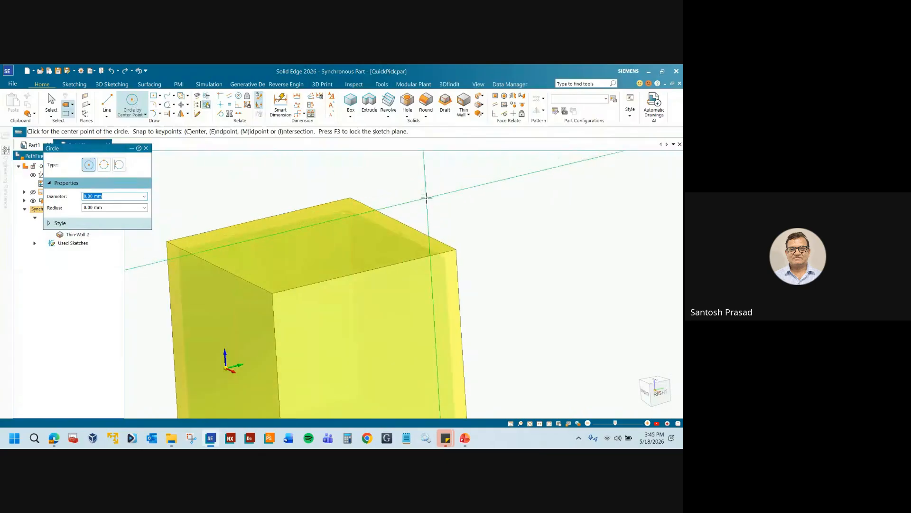
{"action": "scroll", "coordinate": [426, 197], "scroll_direction": "down", "scroll_amount": 2}
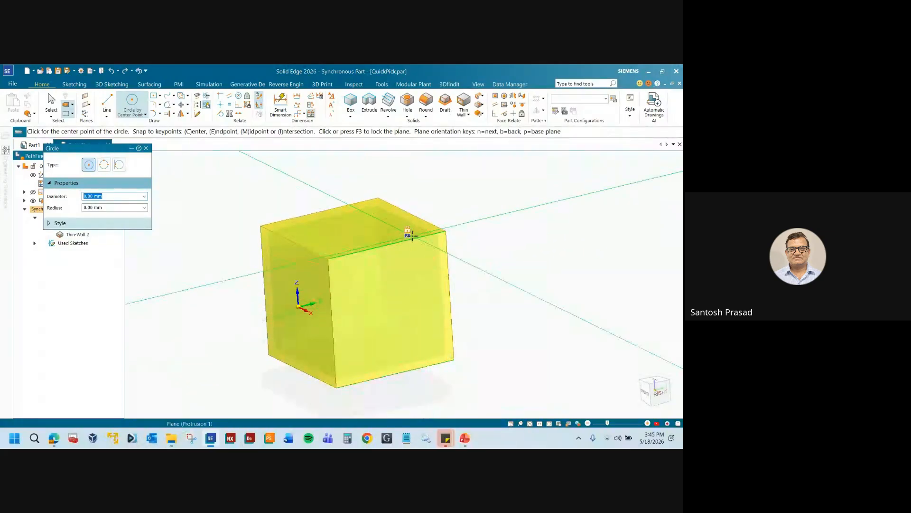
{"action": "left_click", "coordinate": [146, 149]}
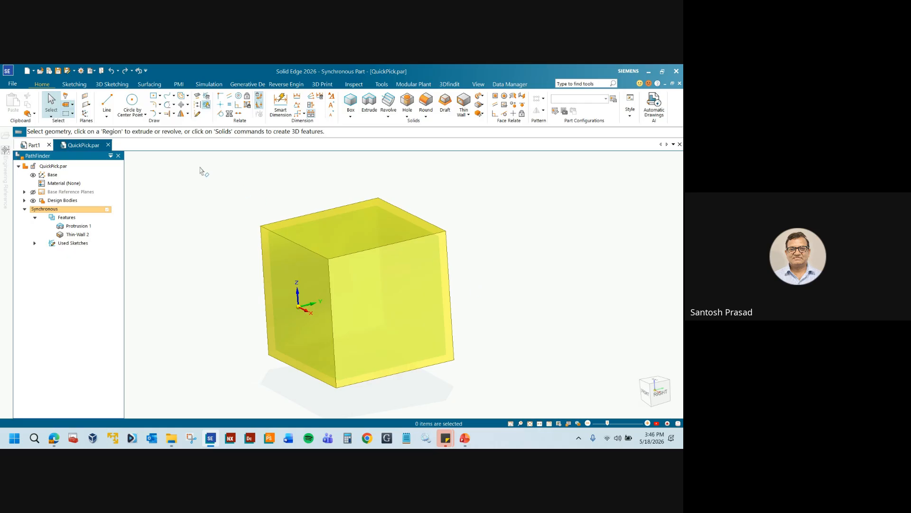
- Sketch a circle about 17 mm in diameter on the chamber's inner wall, choosing the Plane (Thin-Wall 2) face through QuickPick
{"action": "left_click", "coordinate": [132, 100]}
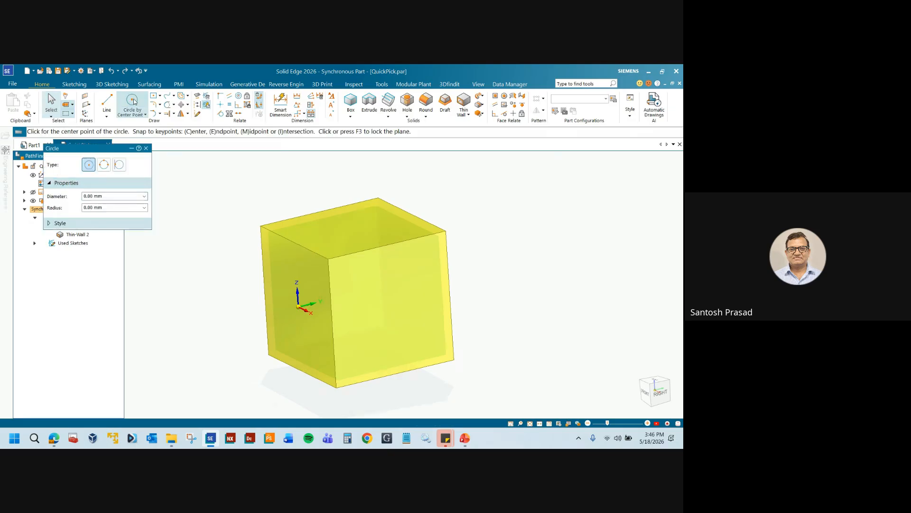
{"action": "scroll", "coordinate": [502, 327], "scroll_direction": "up", "scroll_amount": 2}
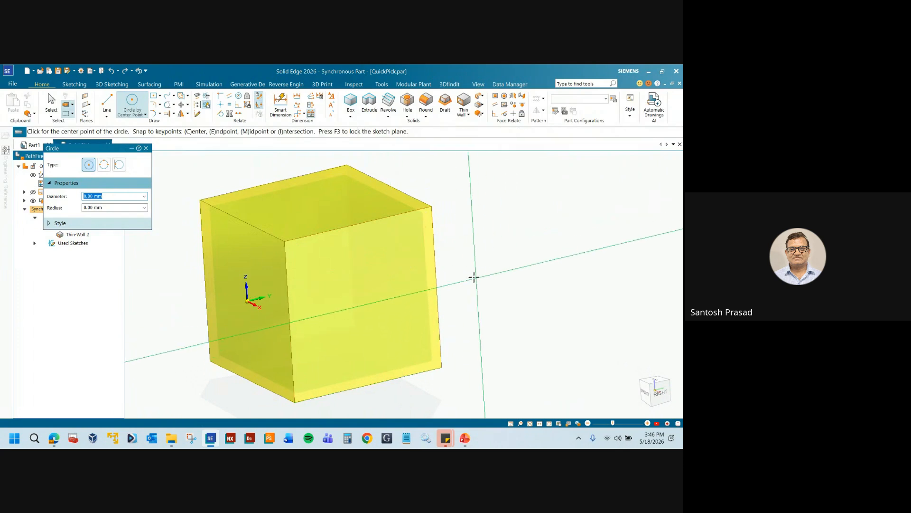
{"action": "right_click", "coordinate": [398, 262]}
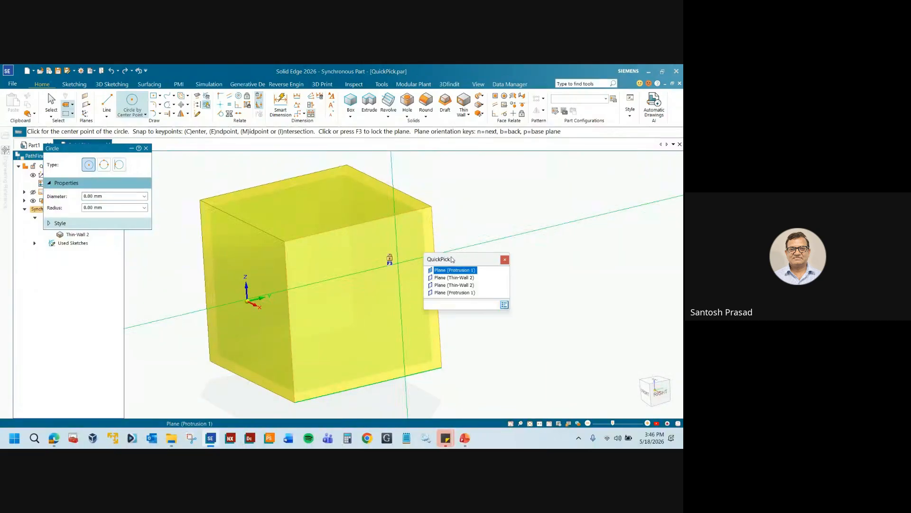
{"action": "left_click_drag", "start_coordinate": [457, 260], "coordinate": [497, 249]}
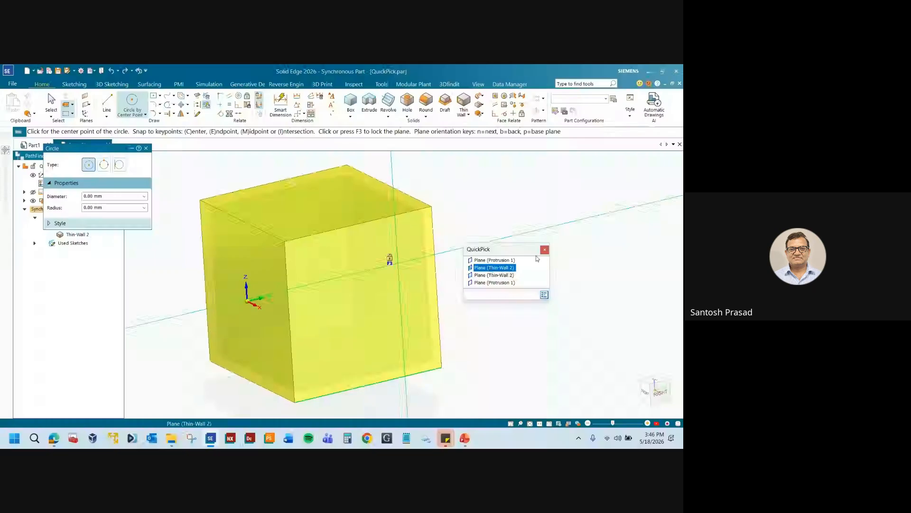
{"action": "left_click", "coordinate": [492, 276]}
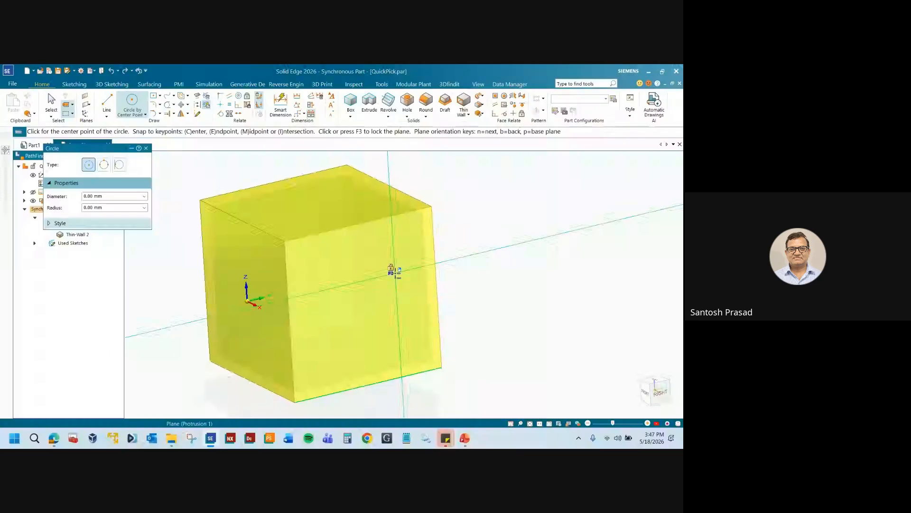
{"action": "right_click", "coordinate": [392, 269]}
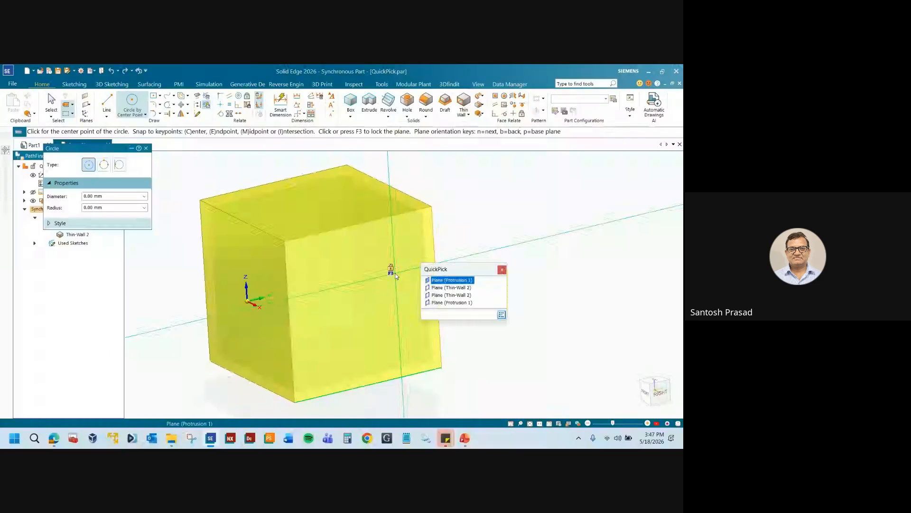
{"action": "left_click", "coordinate": [462, 296]}
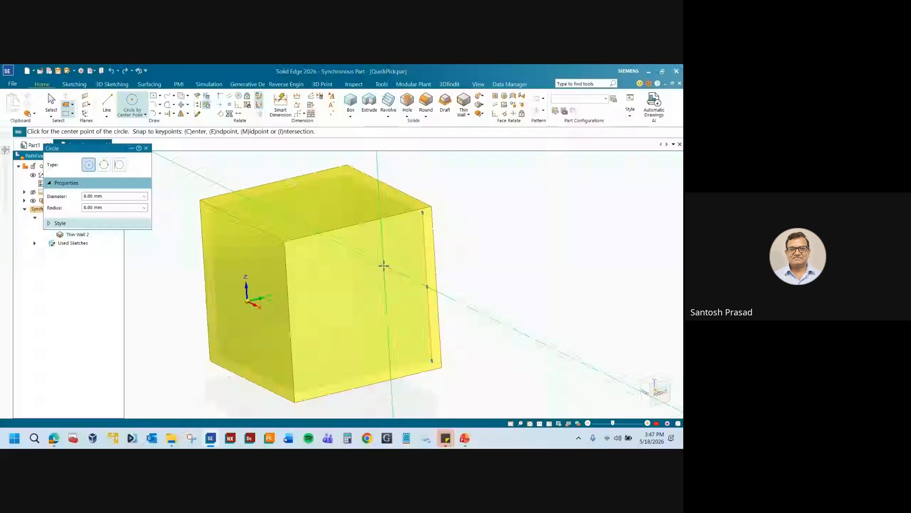
{"action": "left_click", "coordinate": [389, 256]}
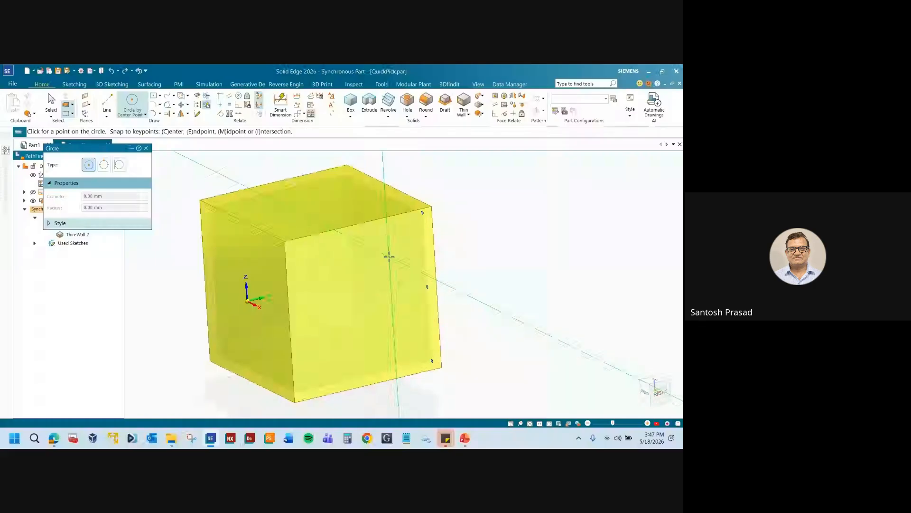
{"action": "left_click", "coordinate": [396, 258]}
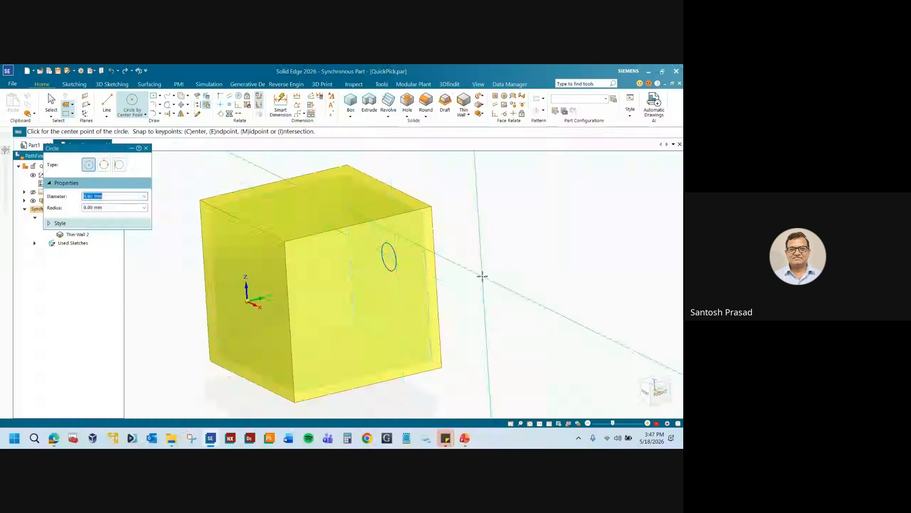
{"action": "mouse_move", "coordinate": [405, 297]}
{"action": "middle_mouse_down"}
{"action": "mouse_move", "coordinate": [389, 301]}
{"action": "mouse_move", "coordinate": [421, 287]}
{"action": "mouse_move", "coordinate": [399, 288]}
{"action": "middle_mouse_up"}
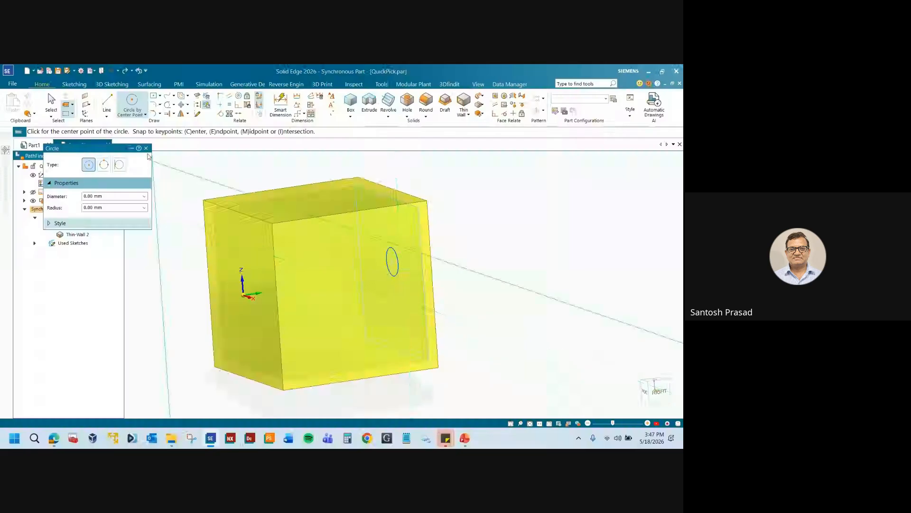
{"action": "left_click", "coordinate": [146, 148]}
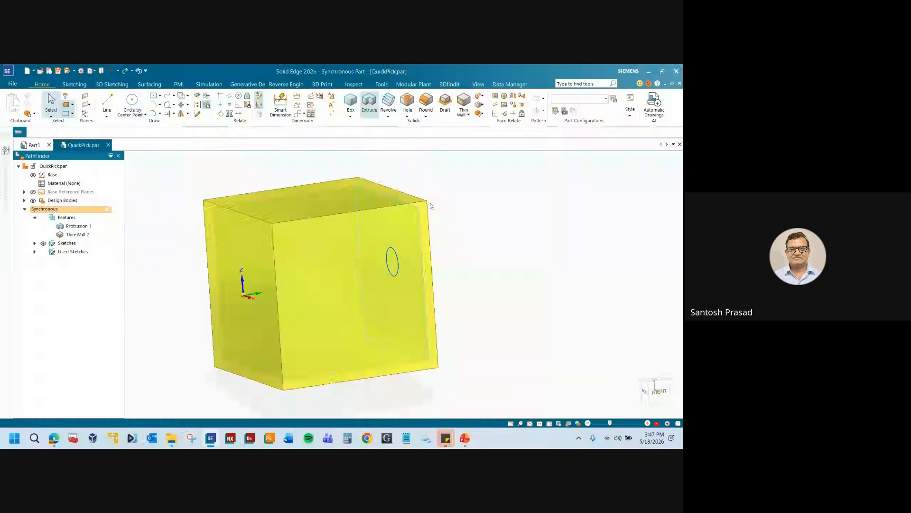
{"action": "middle_click_drag", "start_coordinate": [415, 293], "coordinate": [382, 279]}
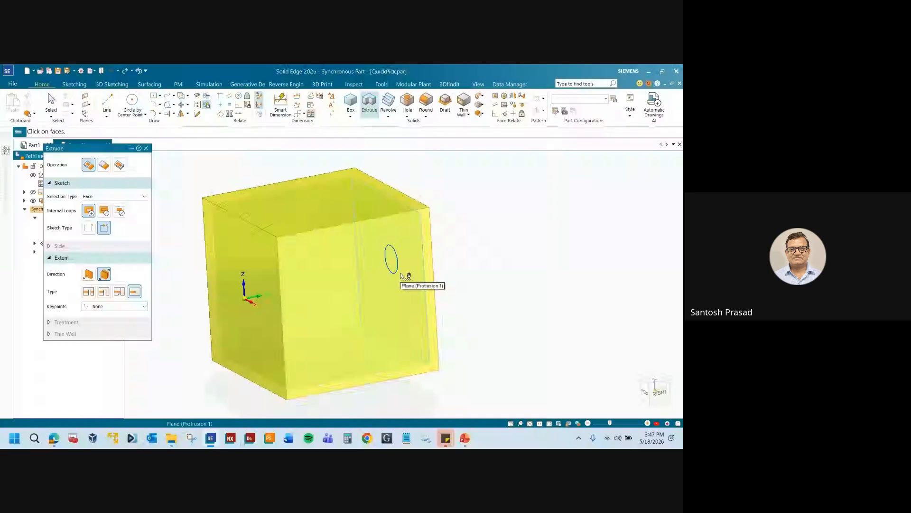
{"action": "right_click", "coordinate": [401, 275]}
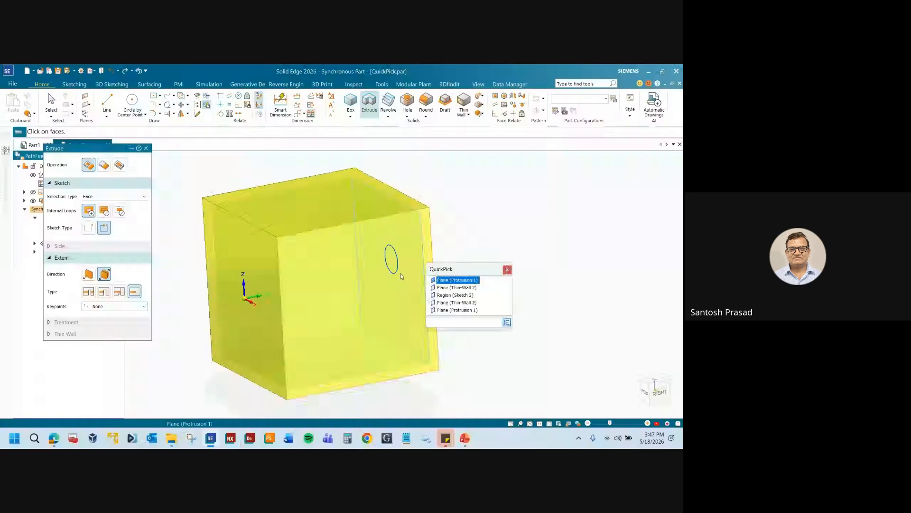
{"action": "left_click", "coordinate": [463, 296]}
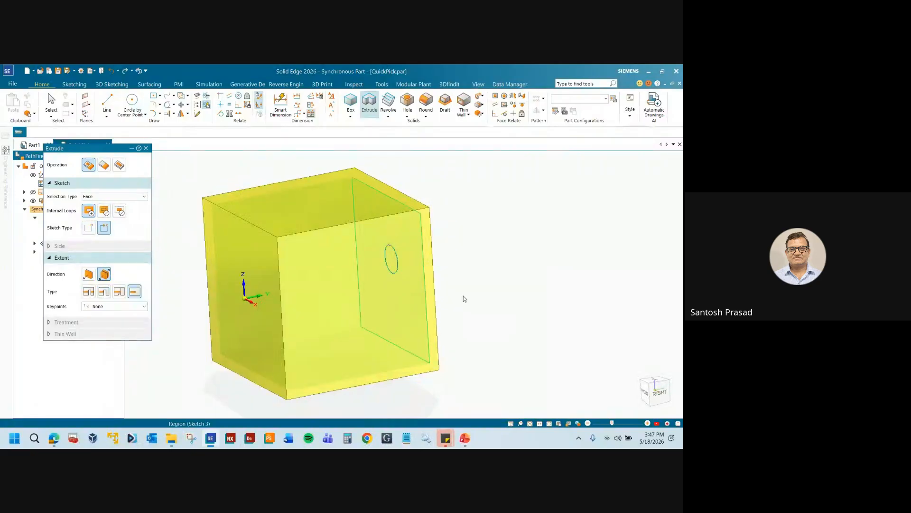
{"action": "left_click", "coordinate": [380, 277]}
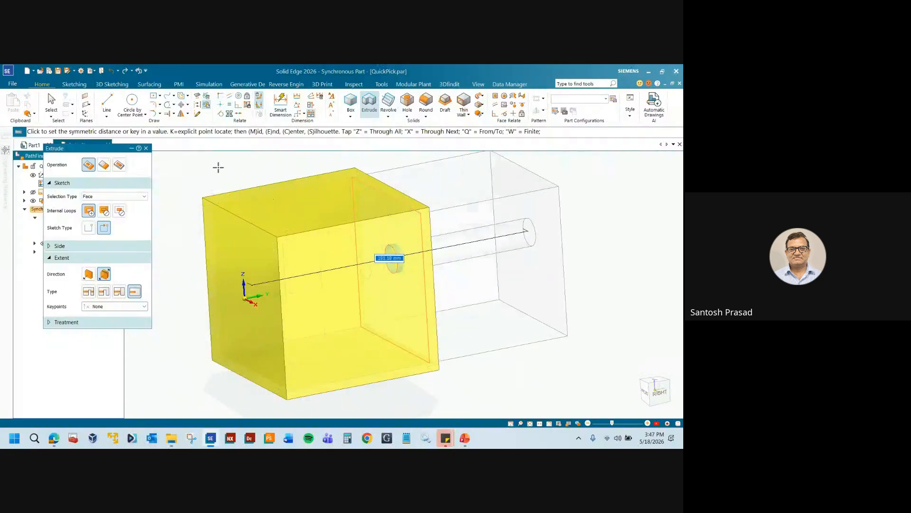
{"action": "left_click", "coordinate": [146, 148]}
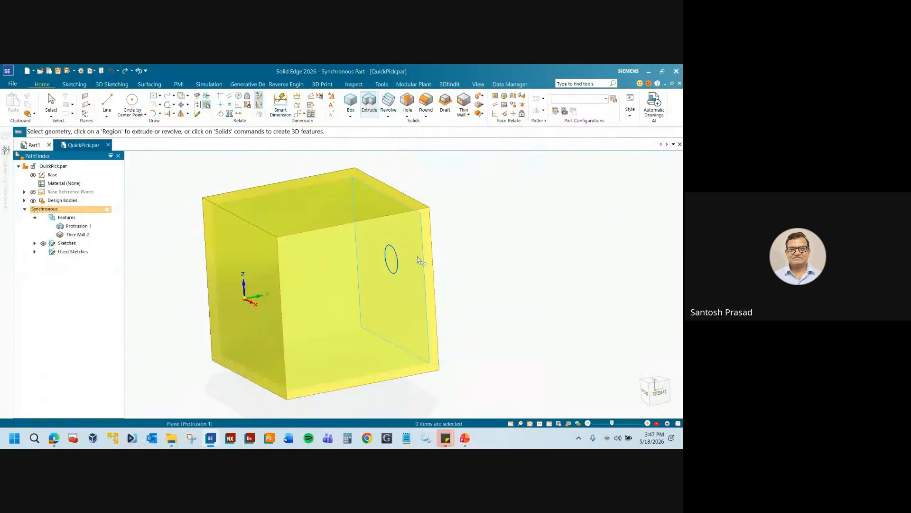
- Extrude the circle in a single direction about 24 mm into the chamber with the Add operation
{"action": "left_click", "coordinate": [392, 253]}
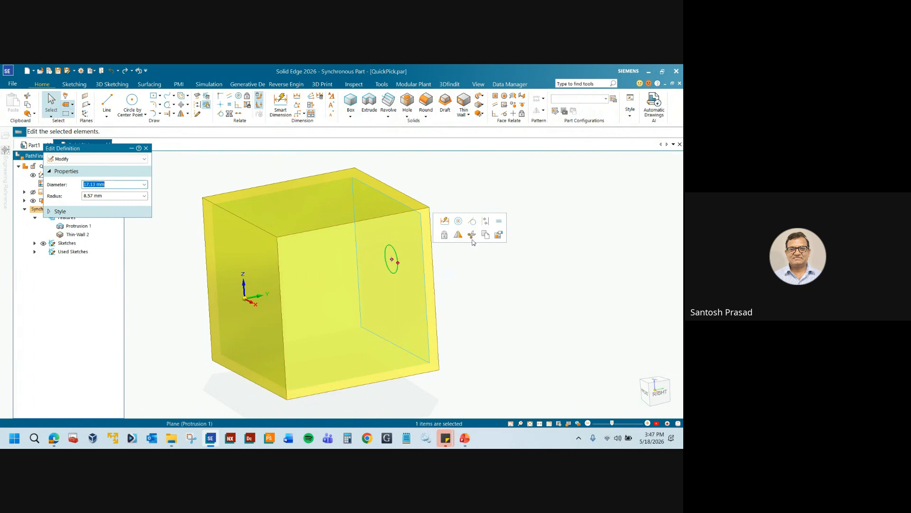
{"action": "left_click", "coordinate": [374, 105]}
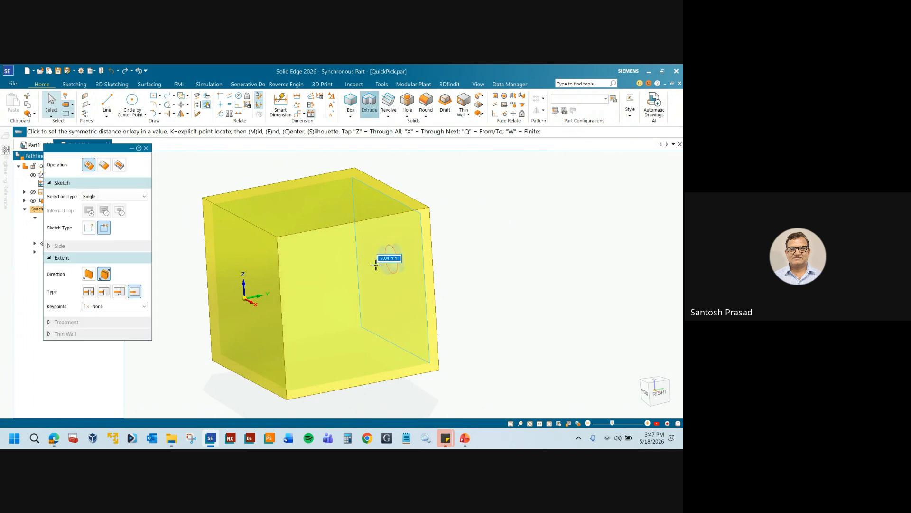
{"action": "left_click", "coordinate": [89, 274]}
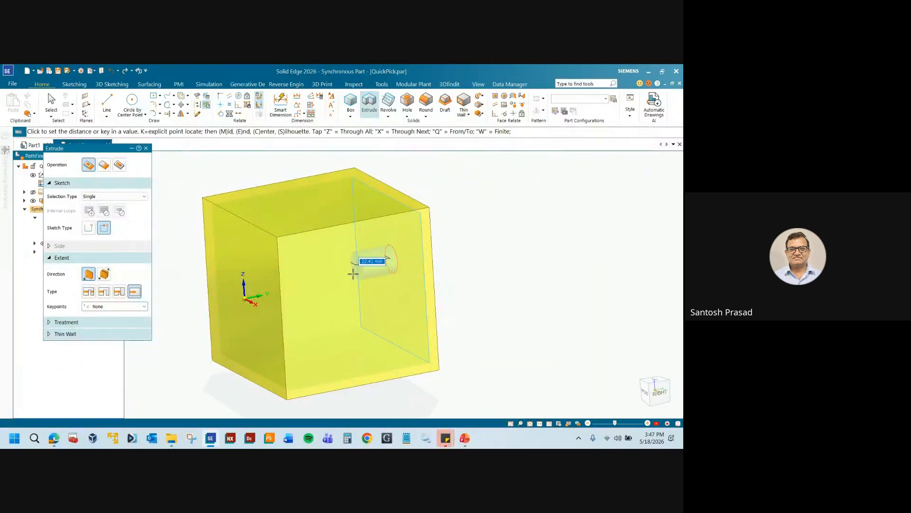
{"action": "left_click", "coordinate": [104, 165]}
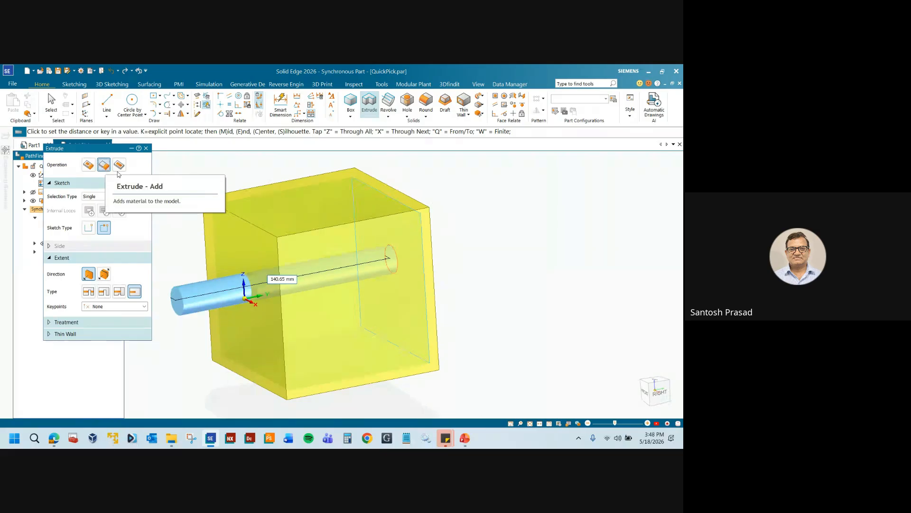
{"action": "left_click", "coordinate": [350, 266]}
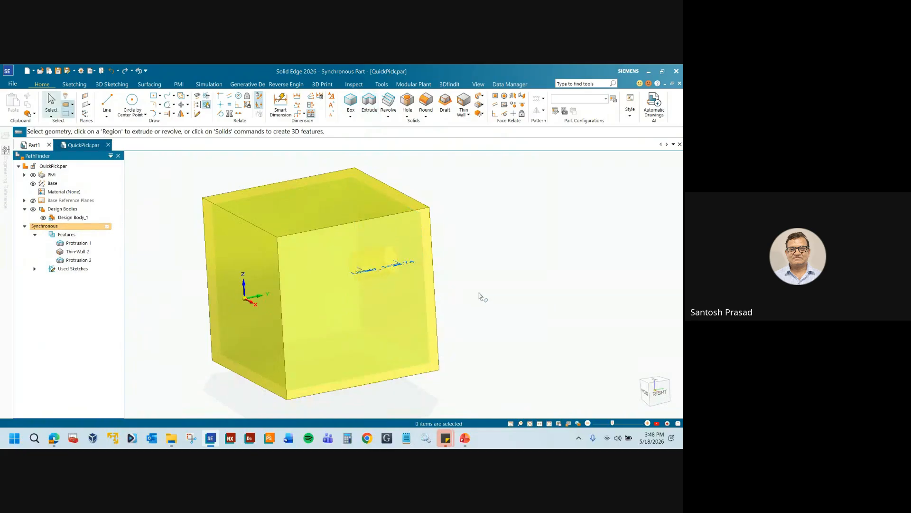
- Examine the cylinder inside the box and compare it with the QUICKPICK slide in PowerPoint
{"action": "middle_click_drag", "start_coordinate": [481, 297], "coordinate": [442, 290]}
{"action": "scroll", "coordinate": [408, 282], "scroll_direction": "up", "scroll_amount": 4}
{"action": "middle_click_drag", "start_coordinate": [386, 269], "coordinate": [372, 281]}
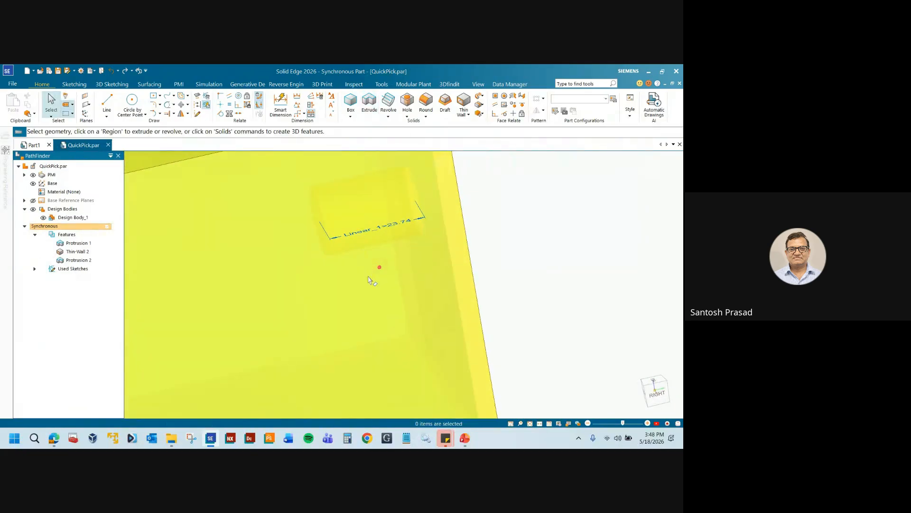
{"action": "scroll", "coordinate": [434, 283], "scroll_direction": "down", "scroll_amount": 4}
{"action": "middle_click_drag", "start_coordinate": [435, 285], "coordinate": [437, 265]}
{"action": "scroll", "coordinate": [437, 264], "scroll_direction": "up", "scroll_amount": 4}
{"action": "scroll", "coordinate": [412, 274], "scroll_direction": "down", "scroll_amount": 5}
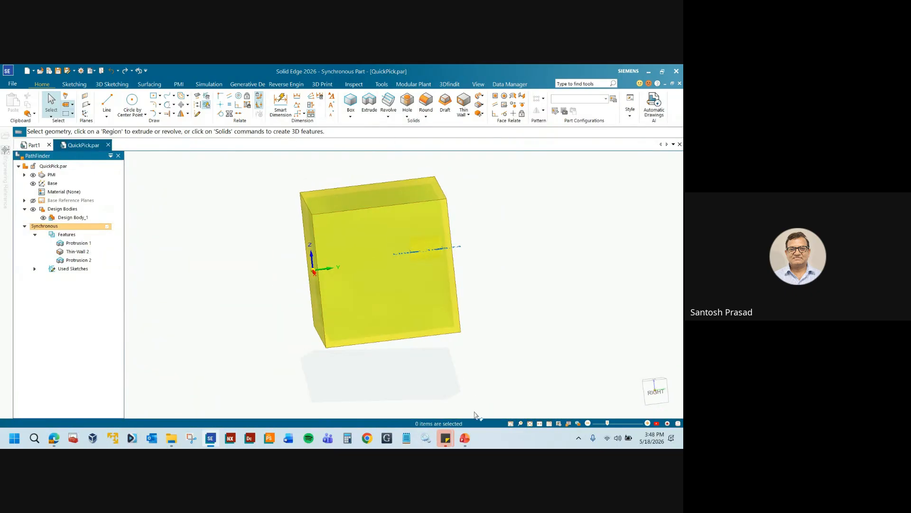
{"action": "left_click", "coordinate": [465, 438]}
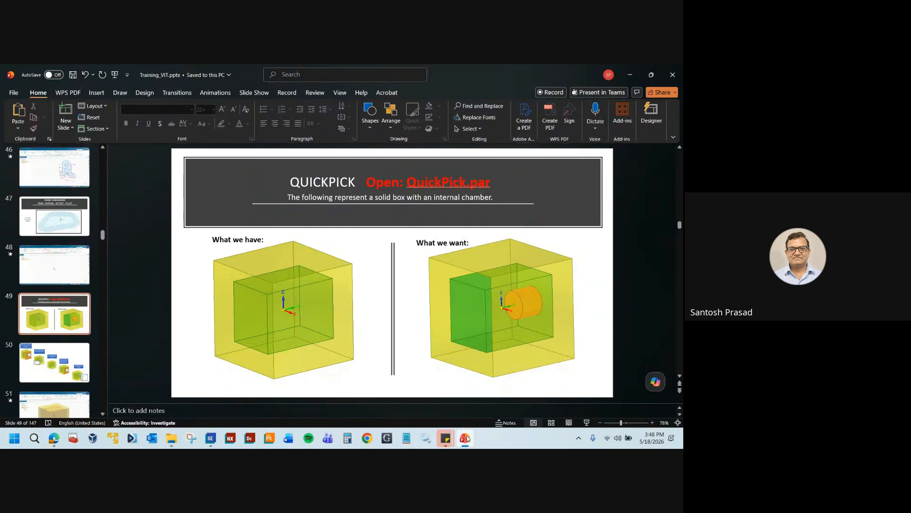
{"action": "mouse_move", "coordinate": [468, 439]}
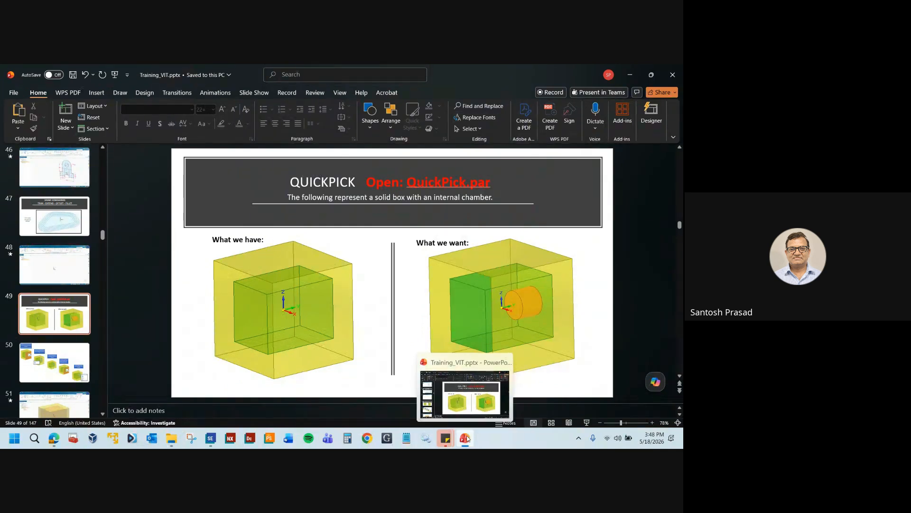
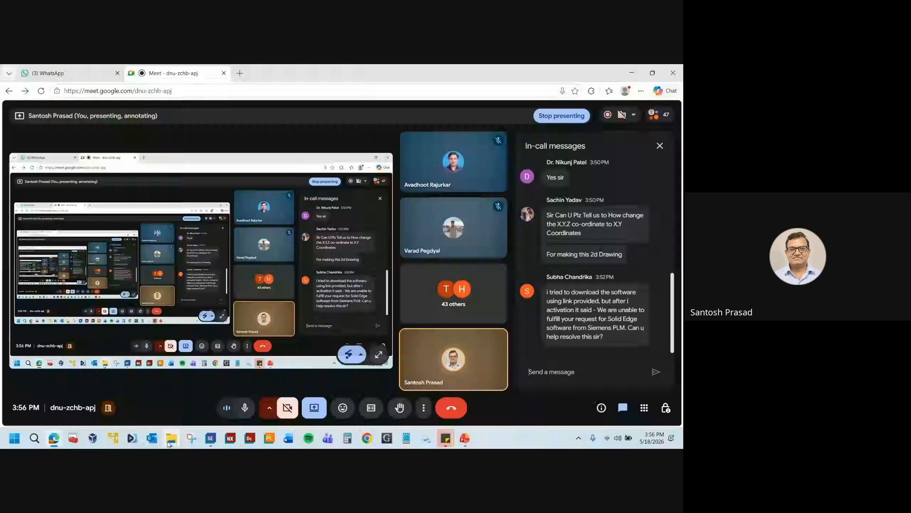
- Switch back to Solid Edge, create a new part document and choose the Synchronous modeling environment
{"action": "mouse_move", "coordinate": [171, 442]}
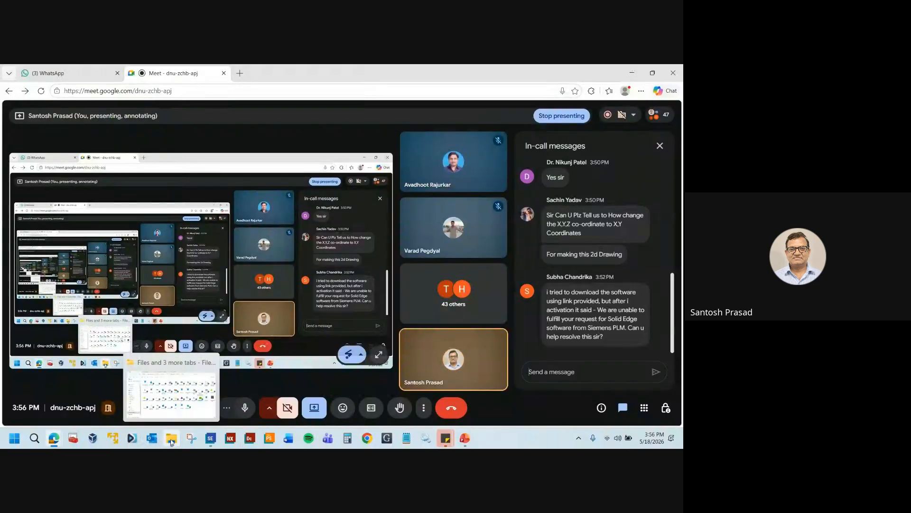
{"action": "left_click", "coordinate": [212, 443]}
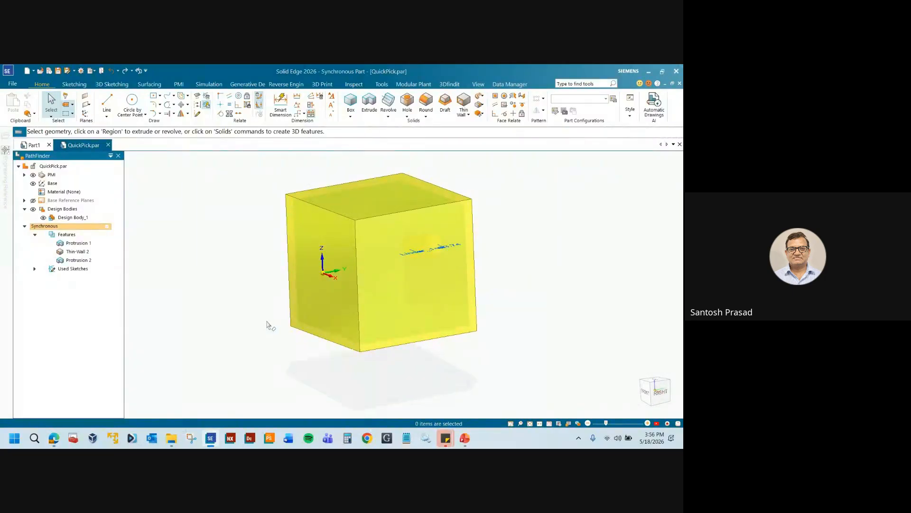
{"action": "left_click", "coordinate": [26, 73]}
{"action": "double_click", "coordinate": [343, 207]}
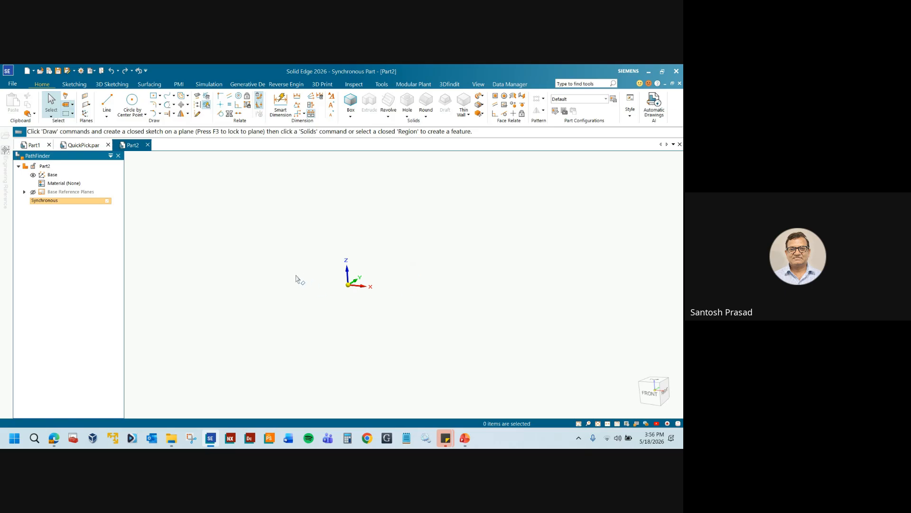
{"action": "left_click", "coordinate": [381, 84]}
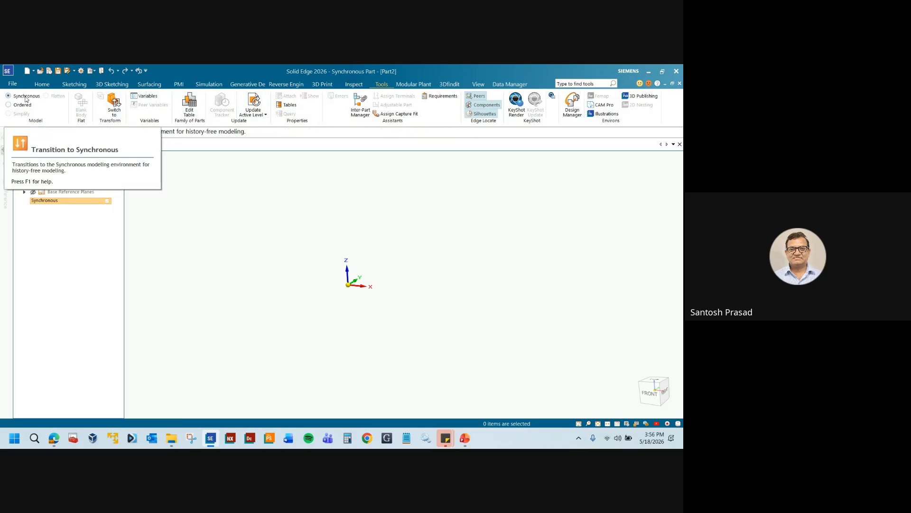
{"action": "left_click", "coordinate": [25, 99]}
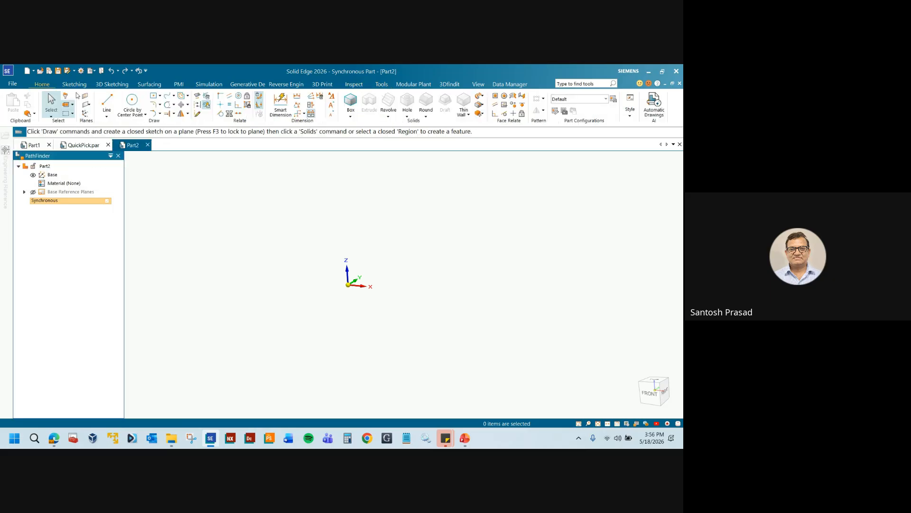
- Start a center-point circle with the sketch plane locked to the Front (xz) reference plane and orient the view to Front
{"action": "left_click", "coordinate": [128, 103]}
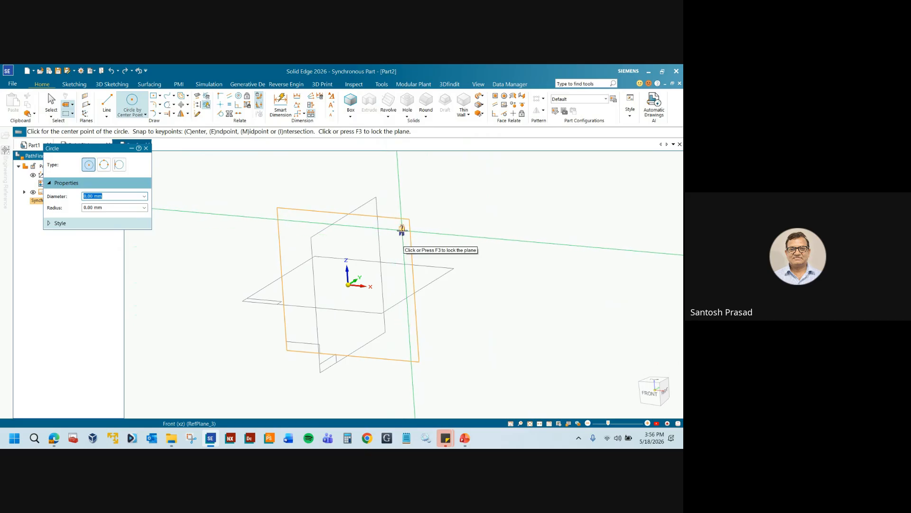
{"action": "left_click", "coordinate": [401, 231]}
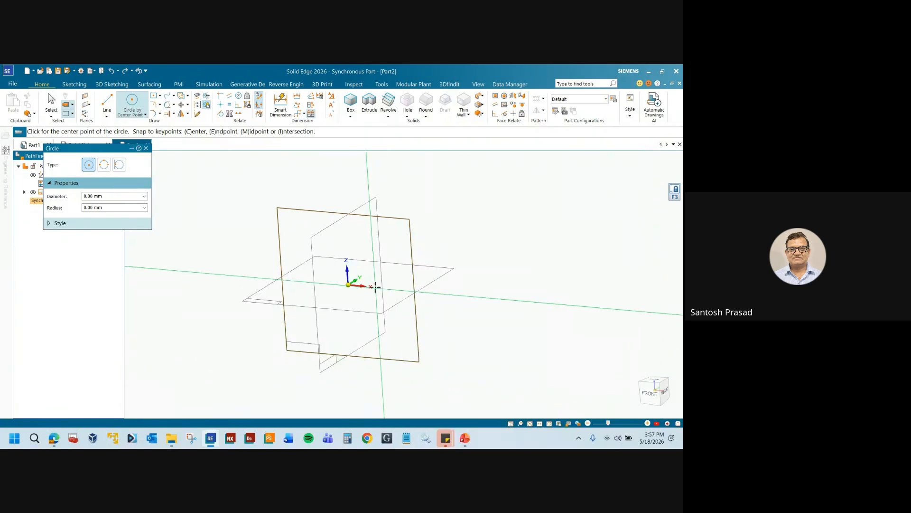
{"action": "left_click", "coordinate": [650, 394]}
{"action": "scroll", "coordinate": [484, 247], "scroll_direction": "down", "scroll_amount": 1}
{"action": "scroll", "coordinate": [392, 309], "scroll_direction": "up", "scroll_amount": 2}
{"action": "middle_click_drag", "start_coordinate": [347, 320], "coordinate": [327, 335]}
{"action": "scroll", "coordinate": [327, 335], "scroll_direction": "up", "scroll_amount": 1}
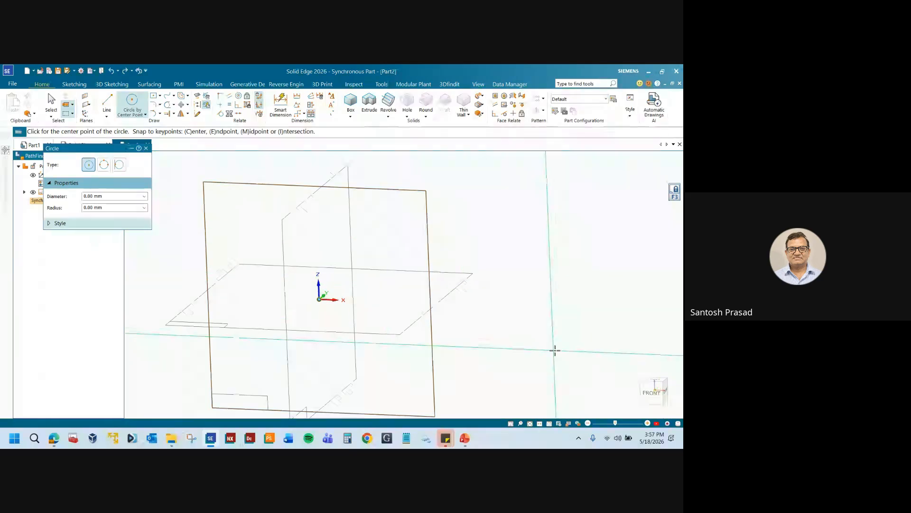
{"action": "left_click", "coordinate": [653, 391]}
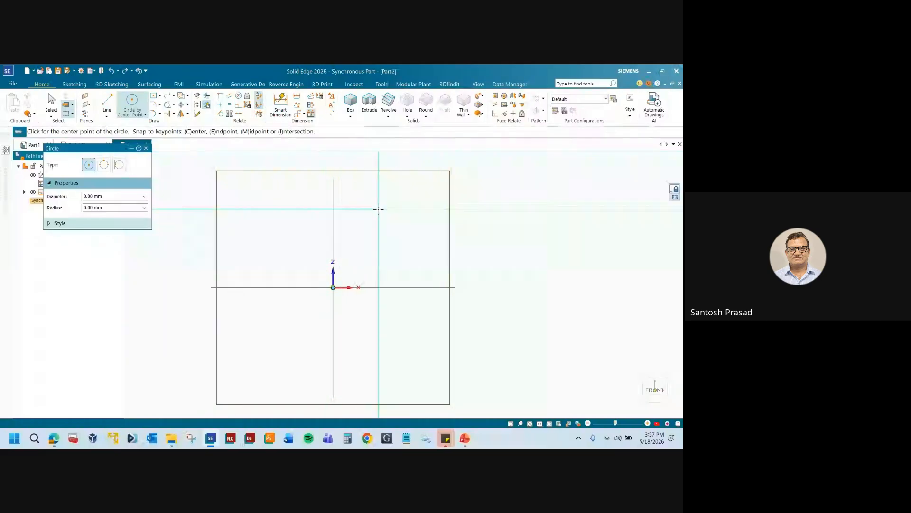
- Draw a center-point circle about 90 mm in diameter on the locked Front plane, beside the reference plane square on its +X side
{"action": "mouse_move", "coordinate": [596, 371]}
{"action": "middle_mouse_down"}
{"action": "mouse_move", "coordinate": [551, 380]}
{"action": "mouse_move", "coordinate": [547, 393]}
{"action": "middle_mouse_up"}
{"action": "left_click", "coordinate": [650, 392]}
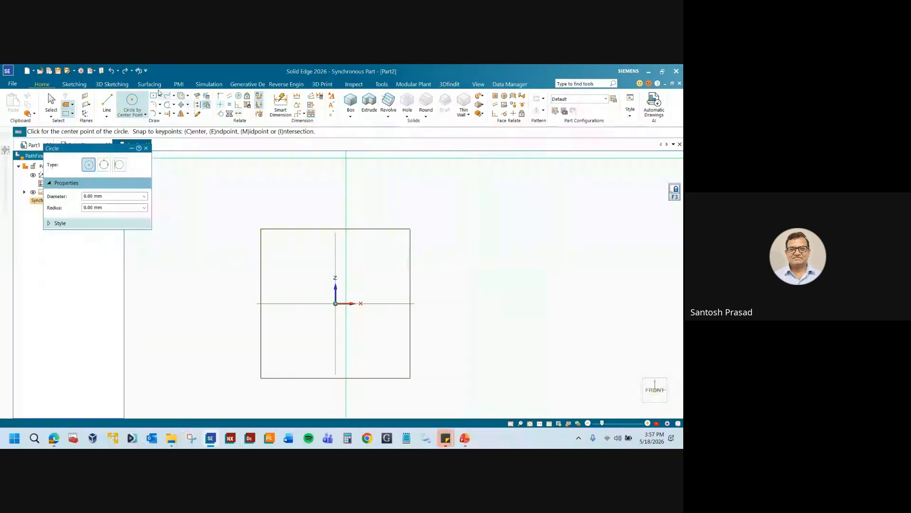
{"action": "left_click", "coordinate": [133, 103]}
{"action": "left_click", "coordinate": [479, 281]}
{"action": "left_click", "coordinate": [521, 239]}
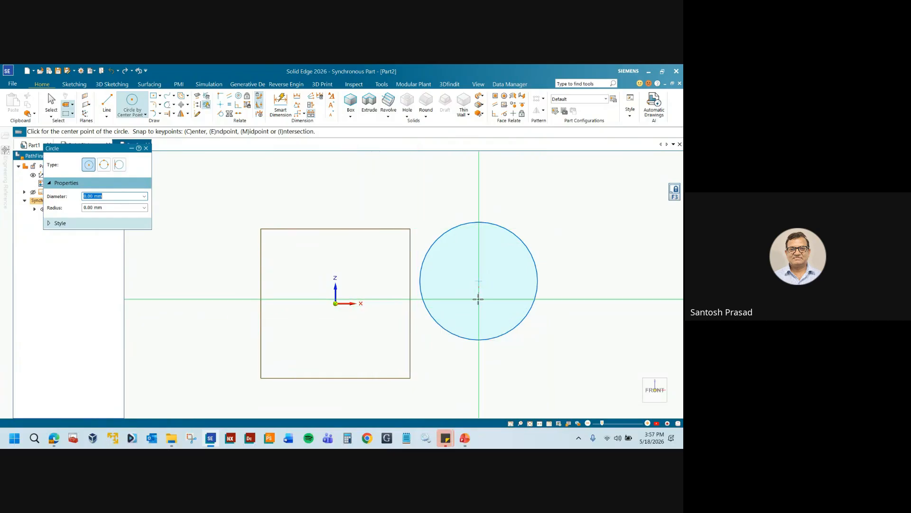
{"action": "scroll", "coordinate": [590, 279], "scroll_direction": "down", "scroll_amount": 2}
{"action": "middle_click_drag", "start_coordinate": [590, 279], "coordinate": [551, 313]}
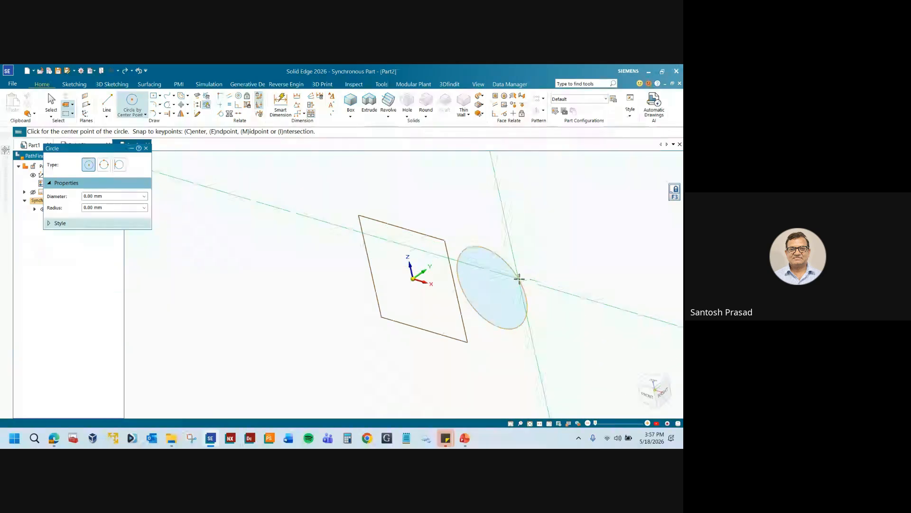
{"action": "left_click", "coordinate": [146, 148]}
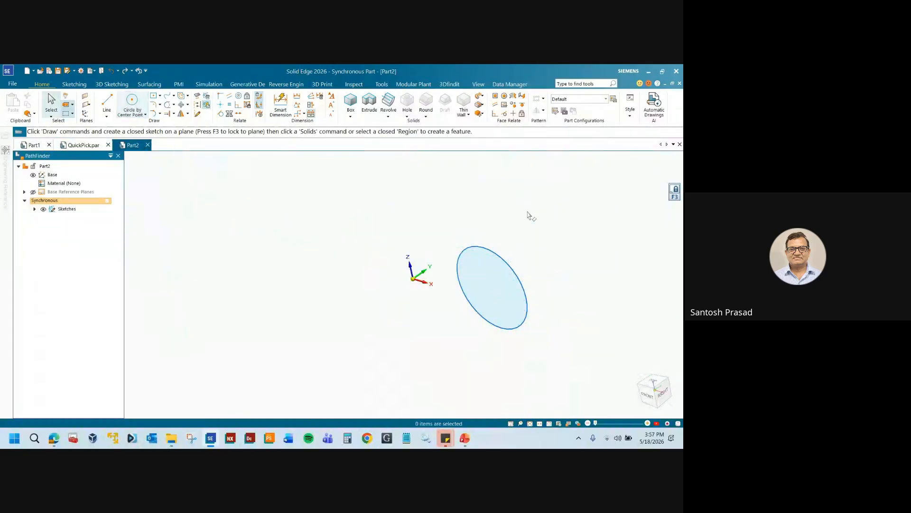
- Place a coordinate system on the Front plane between the base coordinate system and the circle
{"action": "scroll", "coordinate": [358, 300], "scroll_direction": "down", "scroll_amount": 1}
{"action": "scroll", "coordinate": [455, 290], "scroll_direction": "up", "scroll_amount": 3}
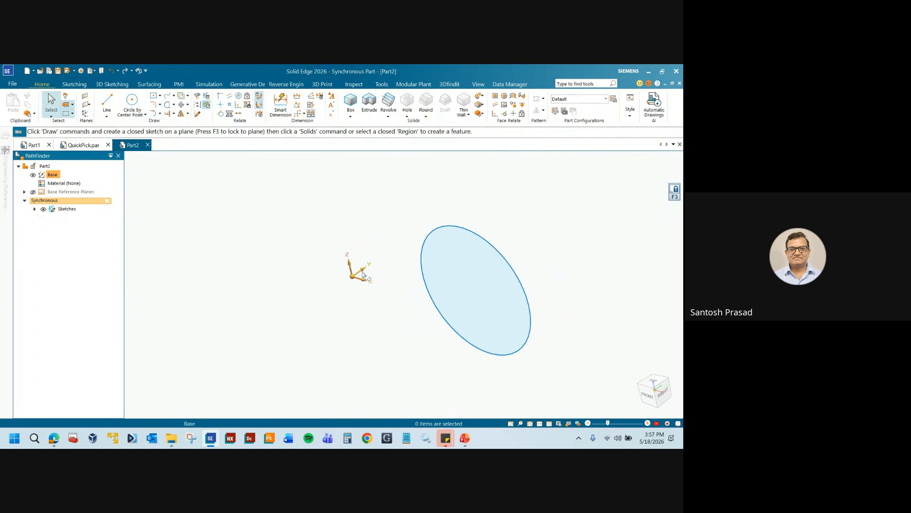
{"action": "left_click", "coordinate": [85, 114]}
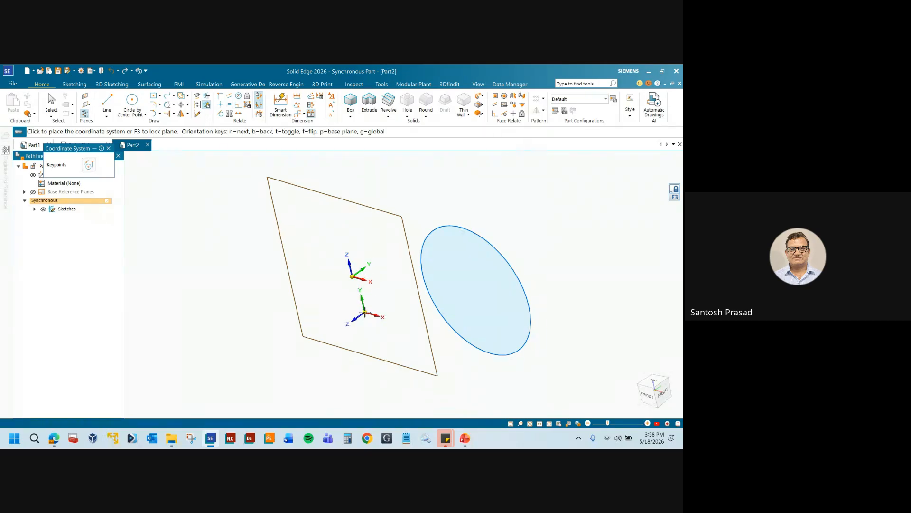
{"action": "left_click", "coordinate": [403, 295]}
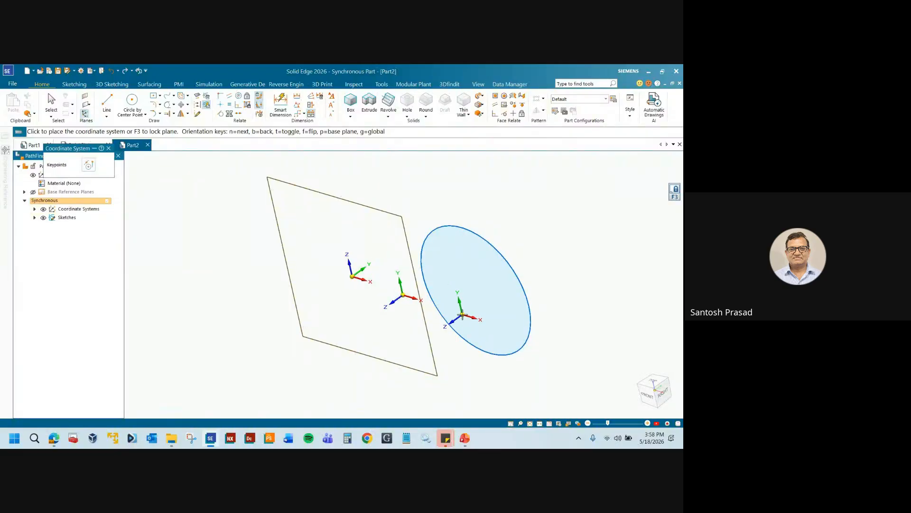
{"action": "left_click", "coordinate": [108, 148]}
- Delete the sketched circle and leave the Circle command without drawing a new one
{"action": "left_click", "coordinate": [443, 233]}
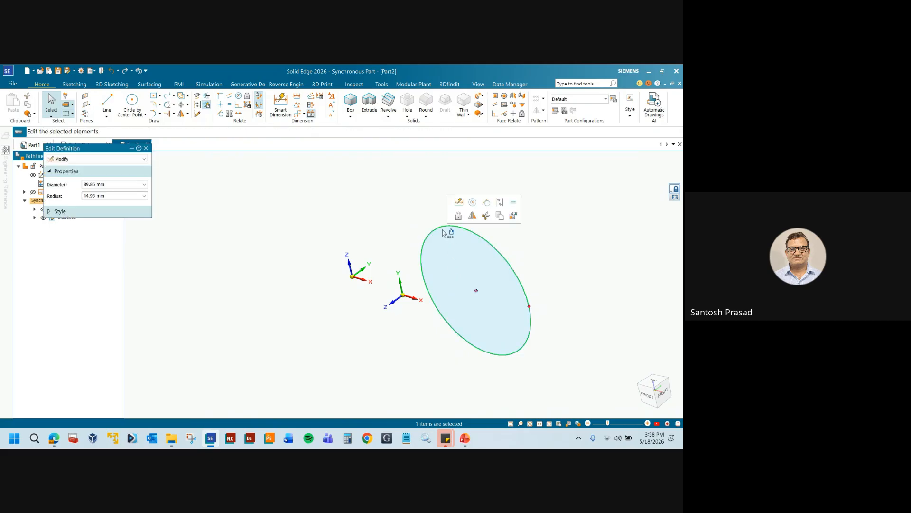
{"action": "key", "text": "Delete"}
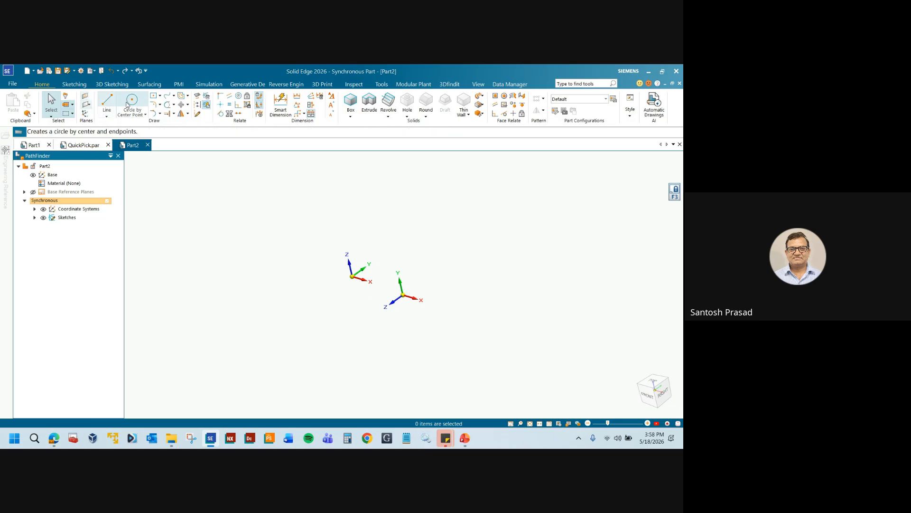
{"action": "left_click", "coordinate": [132, 102]}
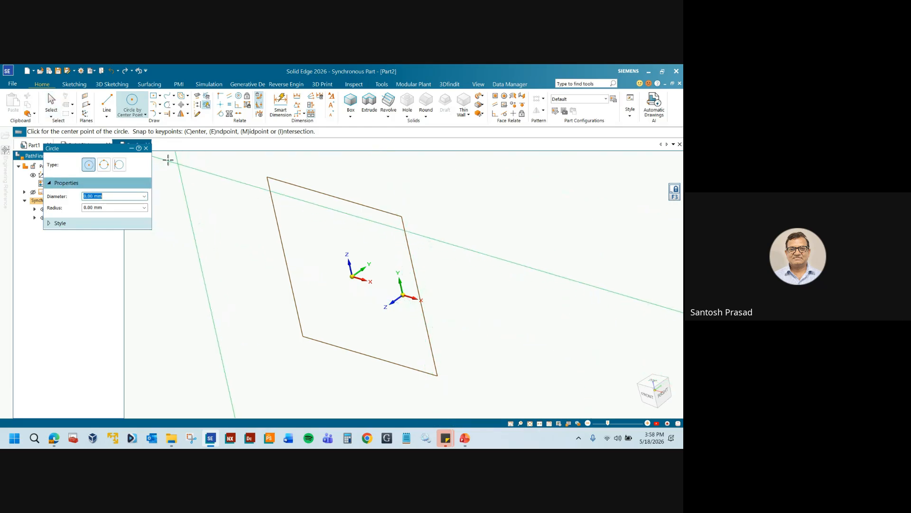
{"action": "left_click", "coordinate": [146, 148]}
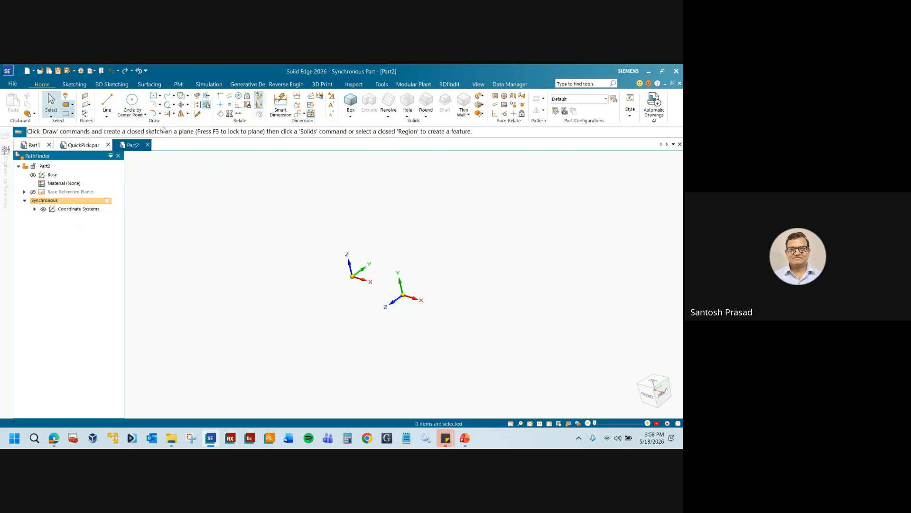
- With the center-point circle command, lock the sketch plane to the new coordinate system's XY plane, orient the view to it, and leave the command
{"action": "left_click", "coordinate": [144, 105]}
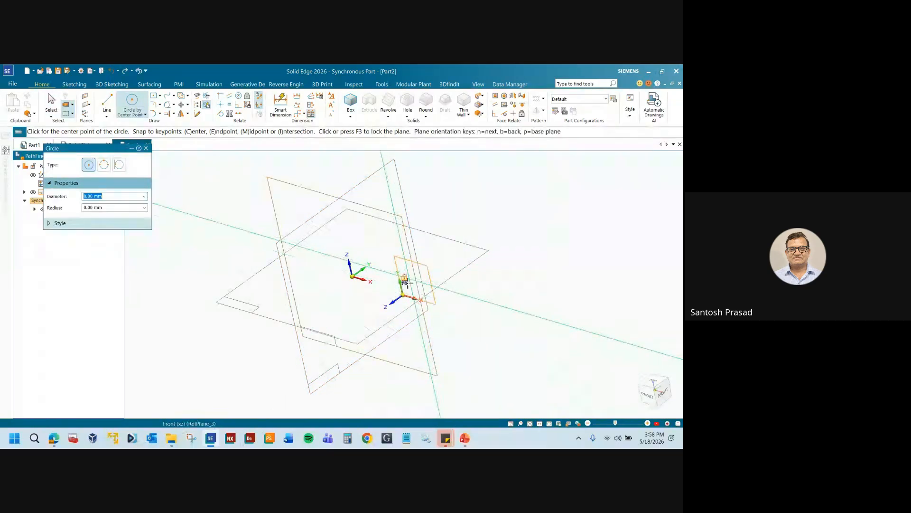
{"action": "key", "text": "F3"}
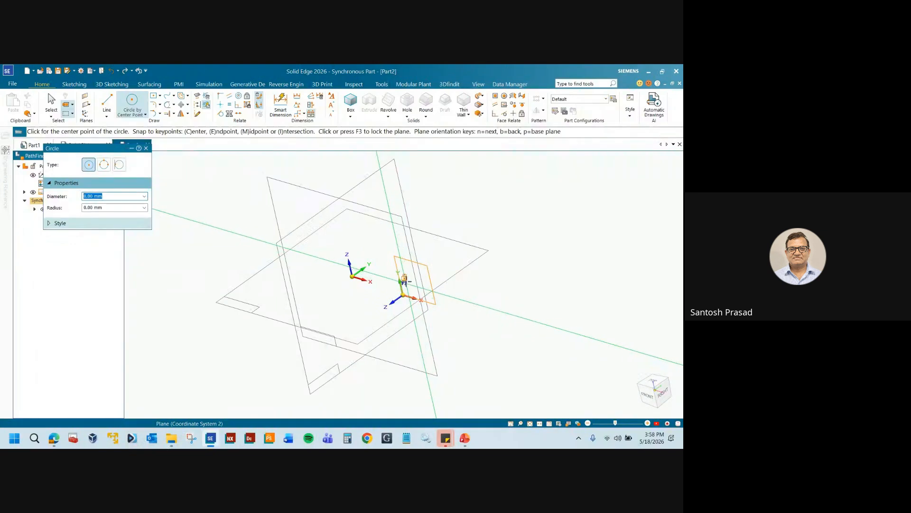
{"action": "key", "text": "F3"}
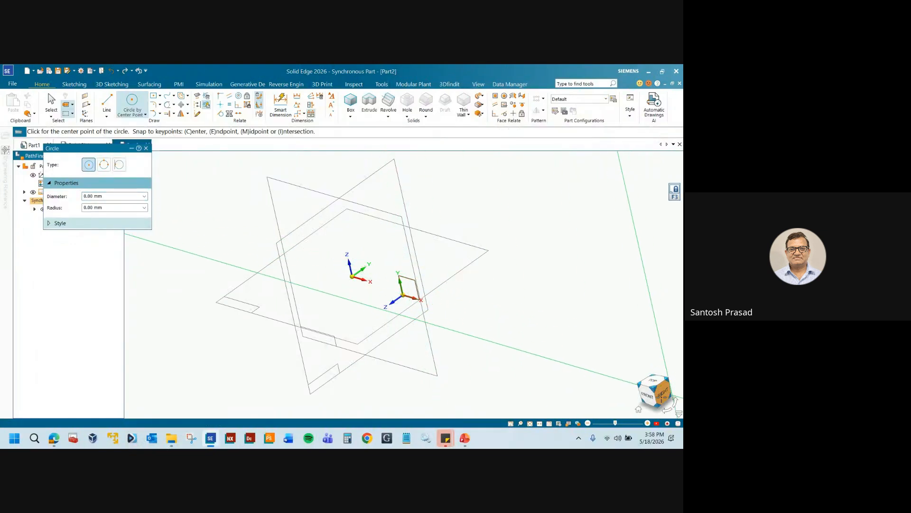
{"action": "left_click", "coordinate": [653, 400]}
{"action": "scroll", "coordinate": [387, 350], "scroll_direction": "up", "scroll_amount": 4}
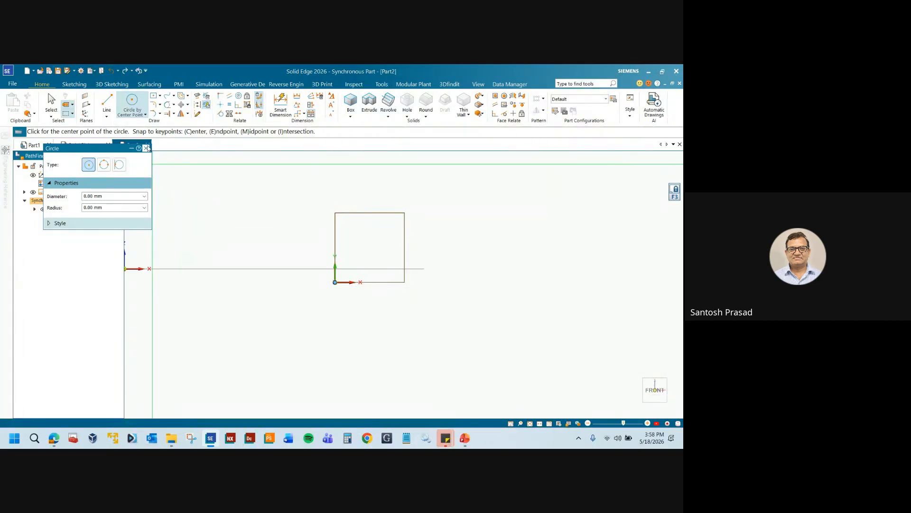
{"action": "left_click", "coordinate": [146, 148]}
{"action": "middle_click_drag", "start_coordinate": [408, 271], "coordinate": [488, 317]}
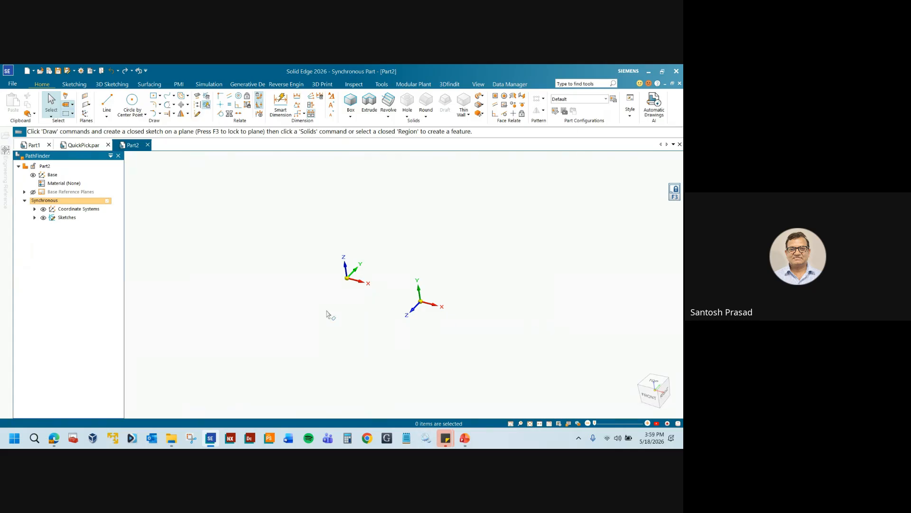
- Expand the part's sketches, select Sketch 2 to check where it lies, and clear the selection
{"action": "left_click", "coordinate": [34, 217]}
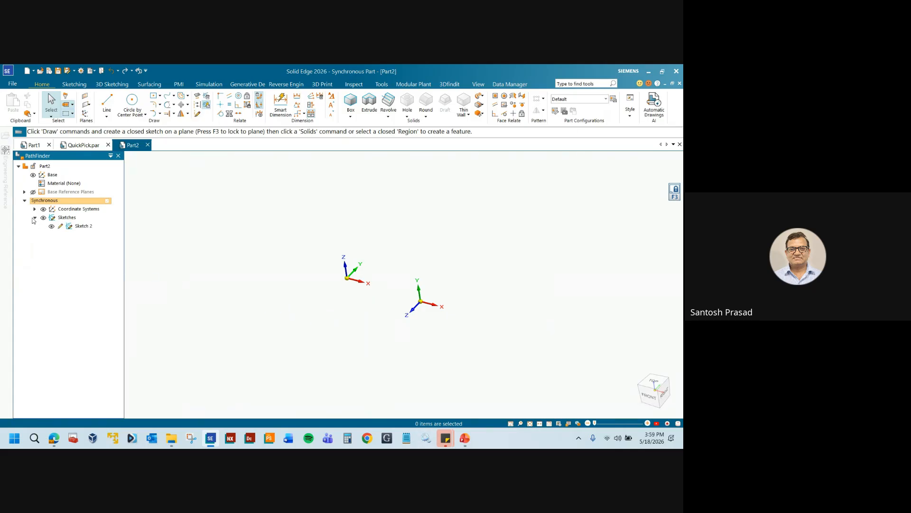
{"action": "left_click", "coordinate": [81, 227]}
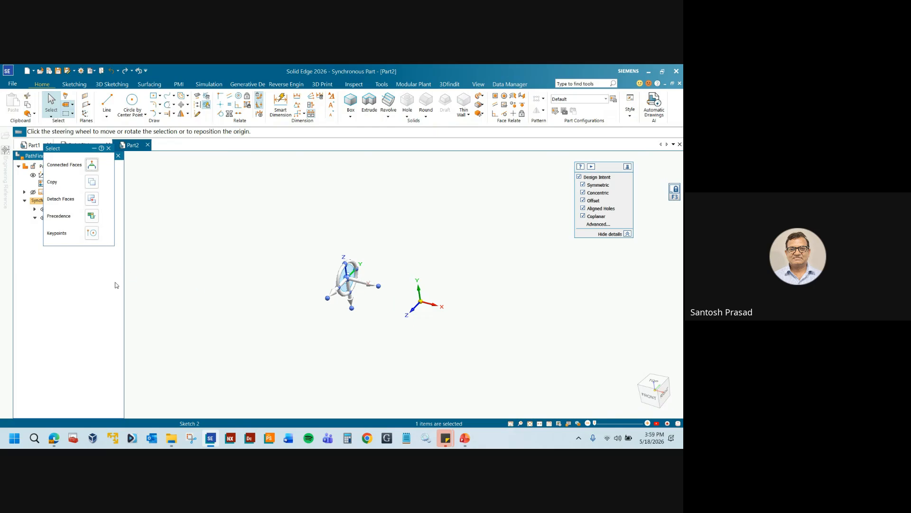
{"action": "left_click", "coordinate": [87, 280]}
{"action": "left_click", "coordinate": [88, 229]}
{"action": "left_click", "coordinate": [88, 270]}
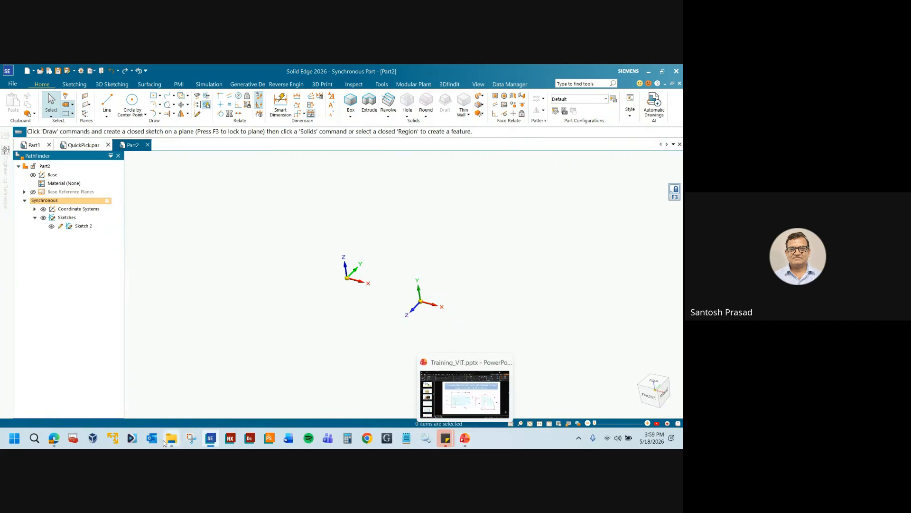
- Check the meeting chat, switch to Training_VIT.pptx in PowerPoint, and show the sketch profile exercise slide full screen
{"action": "left_click", "coordinate": [212, 441]}
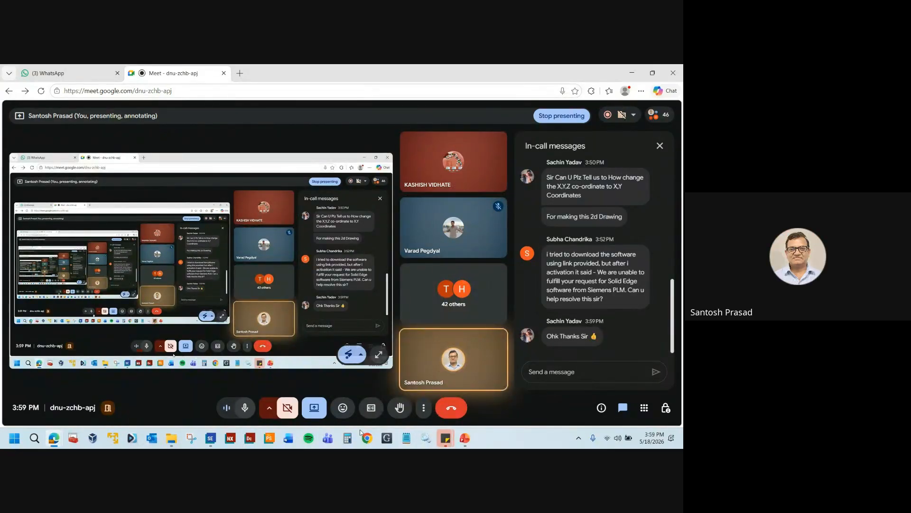
{"action": "left_click", "coordinate": [465, 438]}
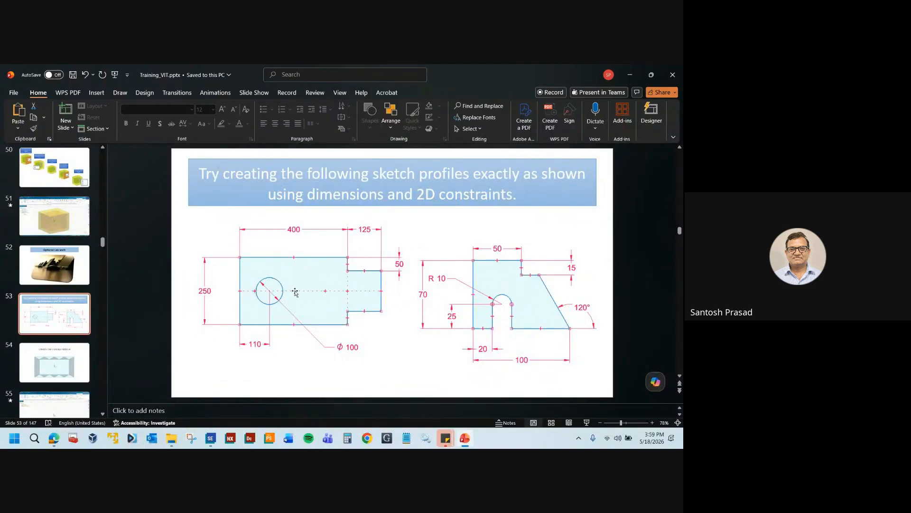
{"action": "left_click", "coordinate": [588, 423]}
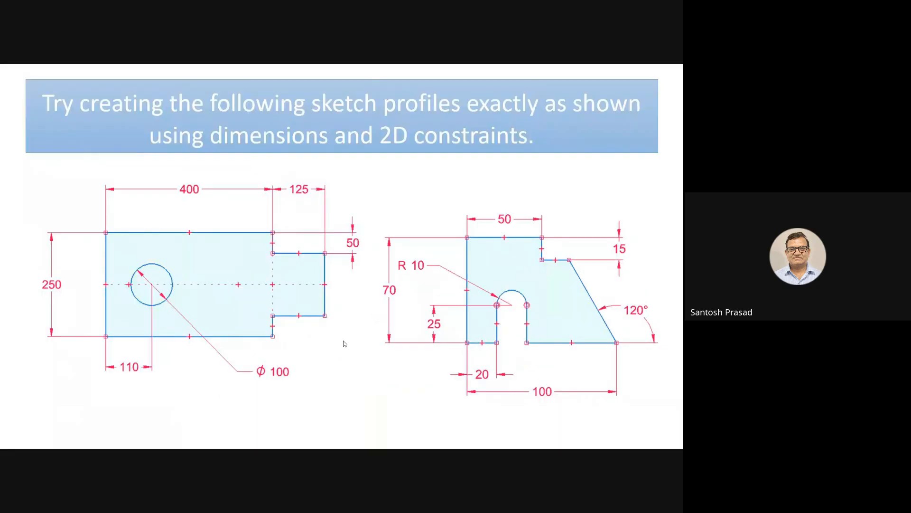
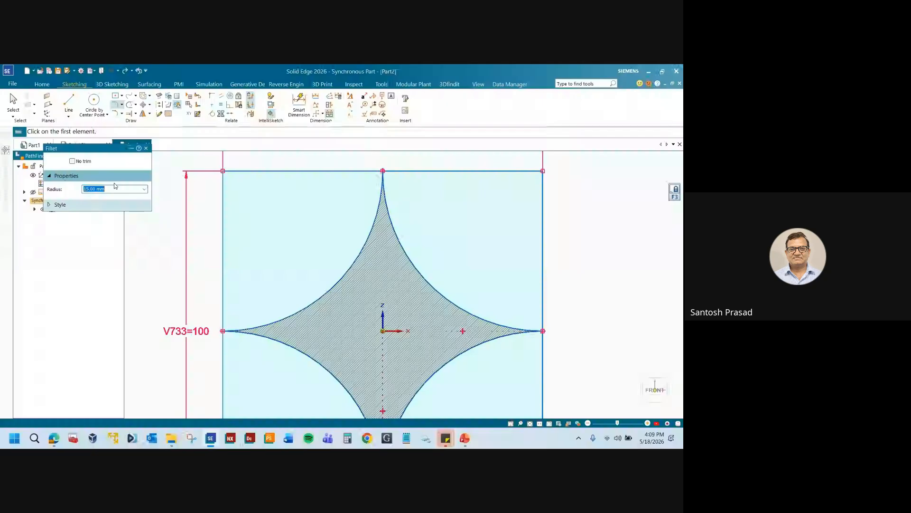
{"action": "left_click", "coordinate": [378, 220]}
{"action": "left_click", "coordinate": [388, 218]}
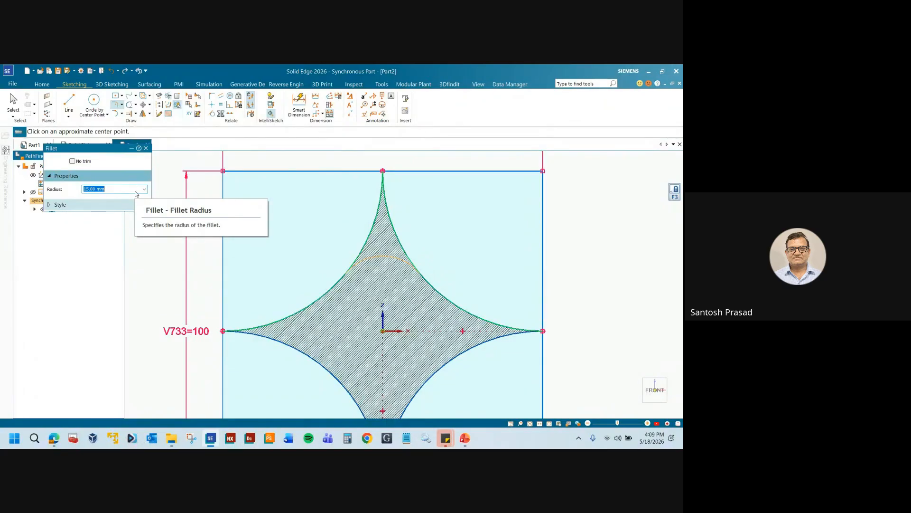
{"action": "type", "text": "12"}
{"action": "key", "text": "Return"}
{"action": "left_click", "coordinate": [146, 148]}
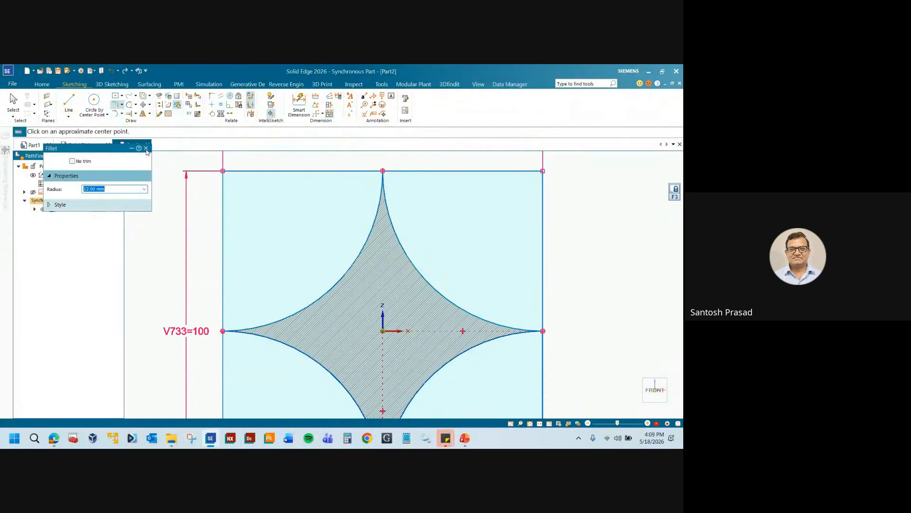
- Fillet the star's upper point between its two upper arcs with a 10 mm radius
{"action": "left_click", "coordinate": [115, 104]}
{"action": "type", "text": "10"}
{"action": "key", "text": "Return"}
{"action": "left_click", "coordinate": [369, 238]}
{"action": "left_click", "coordinate": [392, 229]}
{"action": "right_click", "coordinate": [571, 310]}
{"action": "left_click", "coordinate": [375, 240]}
{"action": "left_click", "coordinate": [391, 229]}
{"action": "left_click", "coordinate": [441, 232]}
{"action": "left_click", "coordinate": [473, 338]}
{"action": "left_click", "coordinate": [490, 319]}
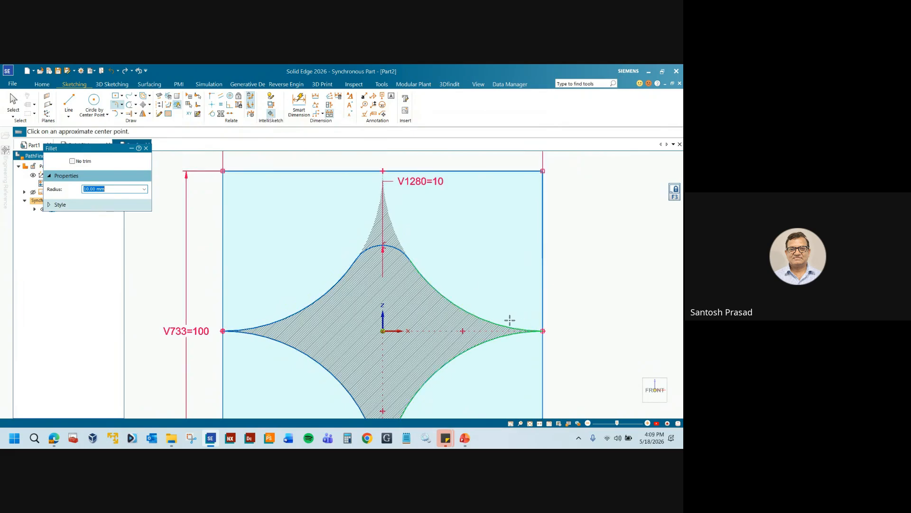
{"action": "left_click", "coordinate": [147, 149]}
{"action": "scroll", "coordinate": [392, 272], "scroll_direction": "down", "scroll_amount": 1}
{"action": "left_click", "coordinate": [116, 104]}
{"action": "left_click", "coordinate": [454, 329]}
{"action": "left_click", "coordinate": [469, 311]}
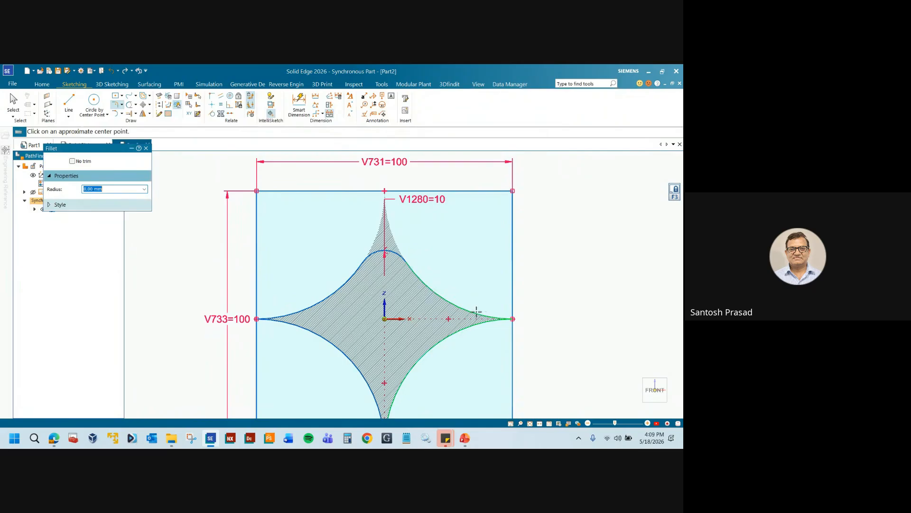
{"action": "key", "text": "Escape"}
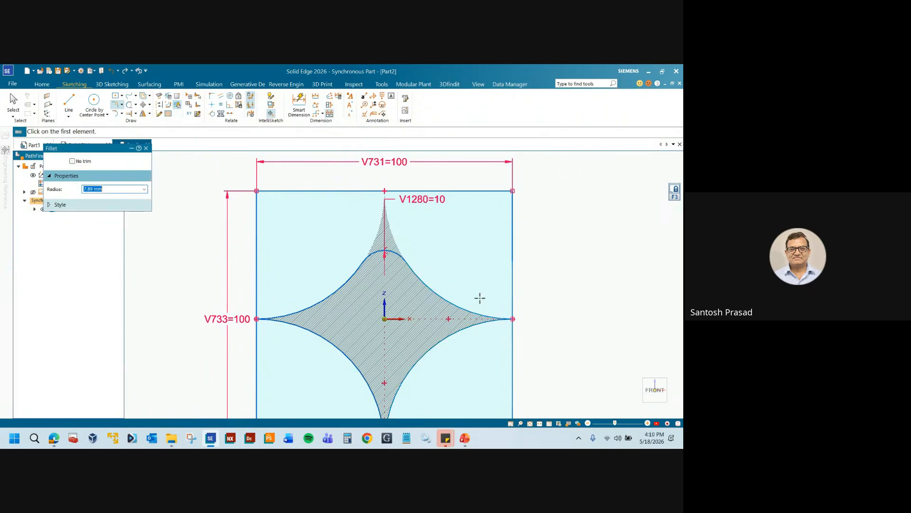
{"action": "left_click", "coordinate": [146, 148]}
- Fillet the star's +X side point between its upper and lower arcs with a 10 mm radius
{"action": "left_click", "coordinate": [115, 105]}
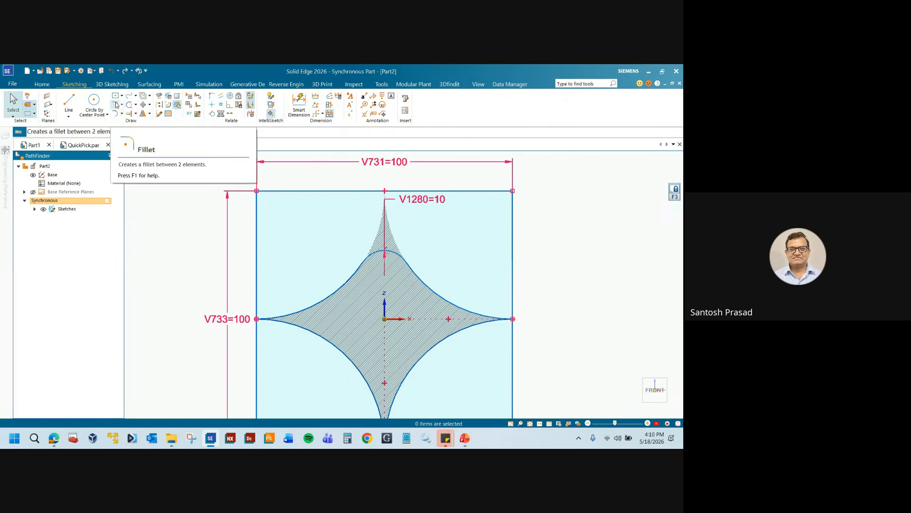
{"action": "type", "text": "10"}
{"action": "key", "text": "Return"}
{"action": "left_click", "coordinate": [460, 329]}
{"action": "left_click", "coordinate": [464, 307]}
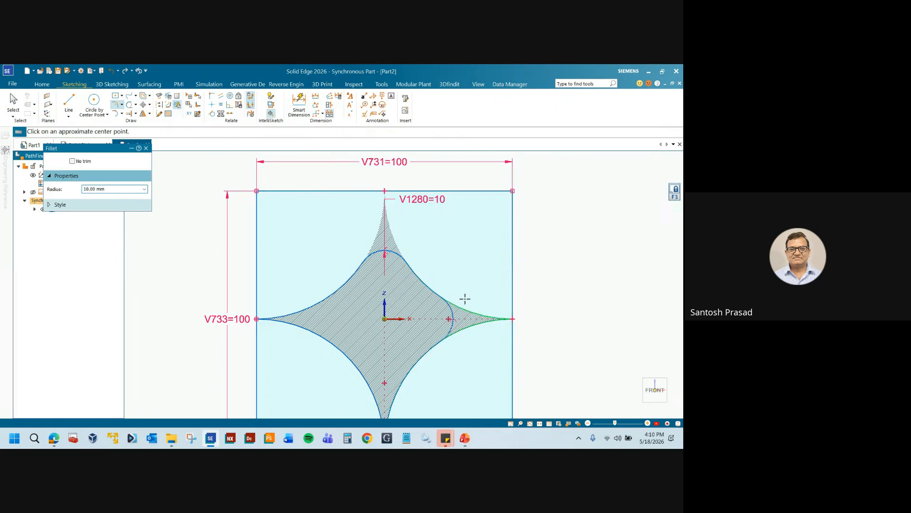
{"action": "left_click", "coordinate": [465, 298]}
- Fillet the star's lower point and its -X side point with the same 10 mm radius
{"action": "left_click", "coordinate": [377, 399]}
{"action": "left_click", "coordinate": [394, 395]}
{"action": "left_click", "coordinate": [414, 391]}
{"action": "left_click", "coordinate": [304, 311]}
{"action": "left_click", "coordinate": [301, 324]}
{"action": "left_click", "coordinate": [298, 299]}
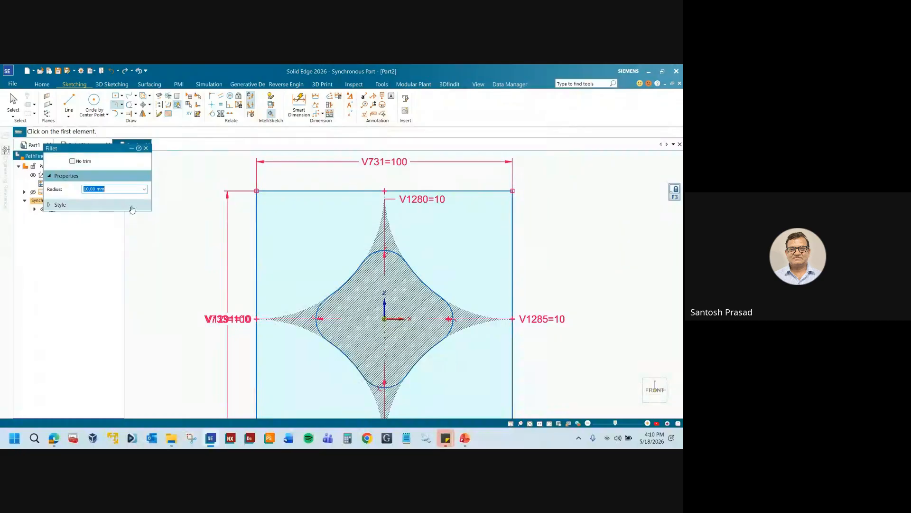
- Leave the Fillet command and delete the hatch fill of the star
{"action": "left_click", "coordinate": [146, 149]}
{"action": "left_click", "coordinate": [378, 273]}
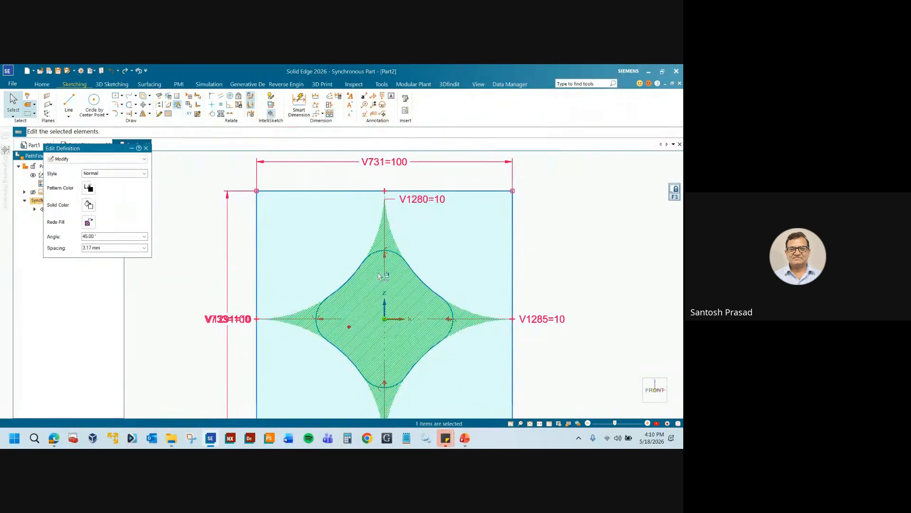
{"action": "key", "text": "Delete"}
{"action": "scroll", "coordinate": [378, 275], "scroll_direction": "up", "scroll_amount": 1}
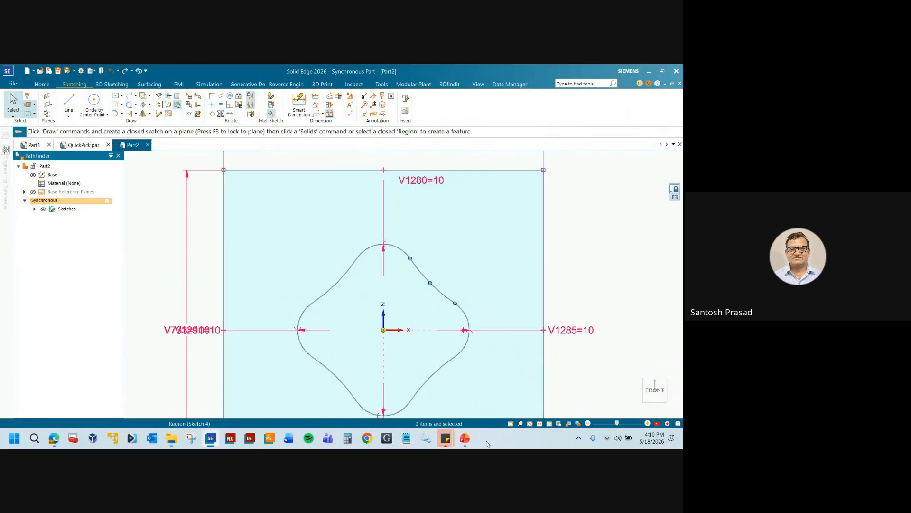
- Compare the rounded star with the VARIATIONS slide in PowerPoint and return to Solid Edge
{"action": "left_click", "coordinate": [467, 439]}
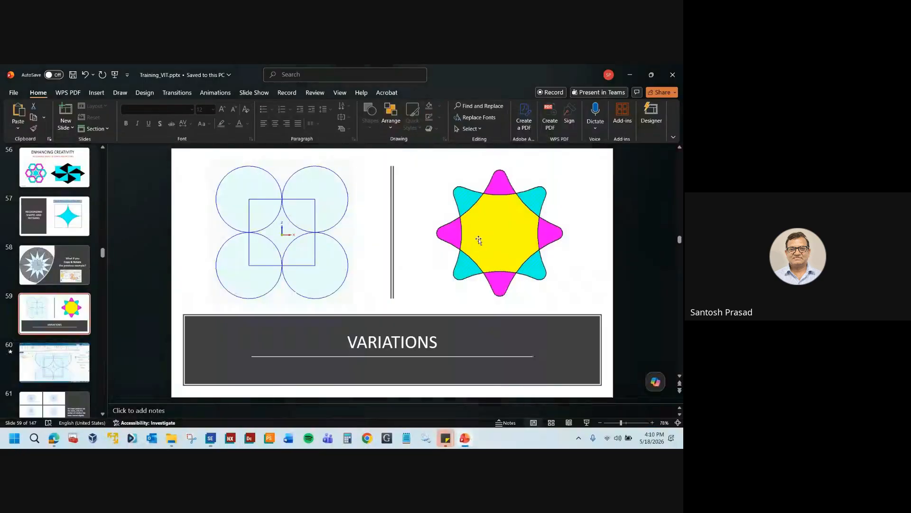
{"action": "left_click", "coordinate": [468, 441]}
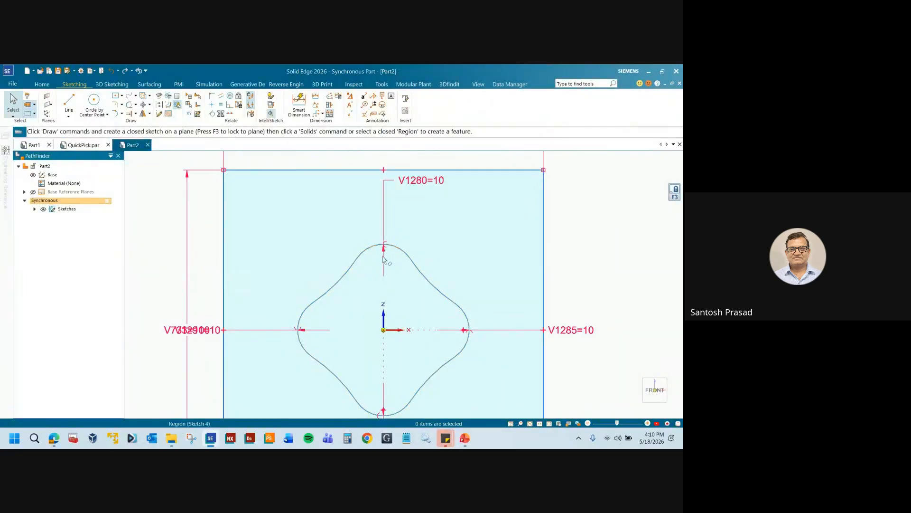
- Check the overlapping rounded stars on the VARIATIONS slide in PowerPoint again and switch back to Solid Edge
{"action": "scroll", "coordinate": [375, 252], "scroll_direction": "down", "scroll_amount": 1}
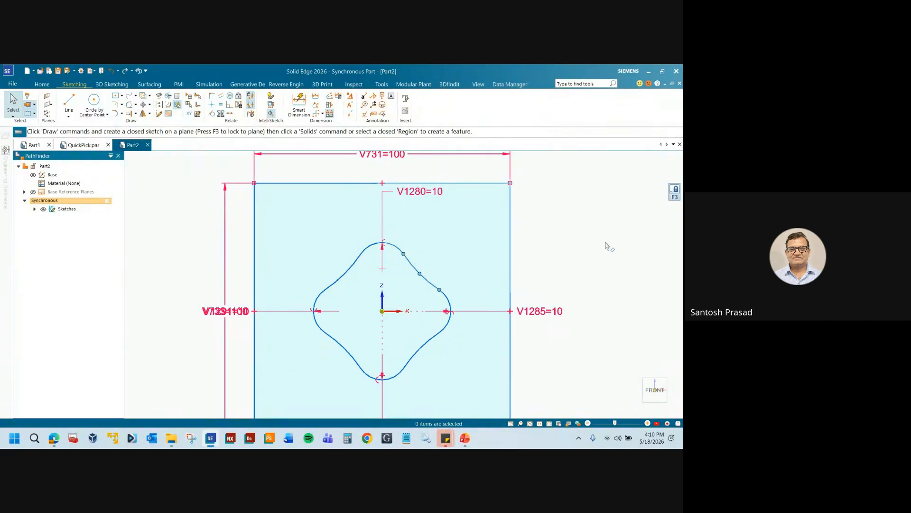
{"action": "scroll", "coordinate": [311, 199], "scroll_direction": "down", "scroll_amount": 2}
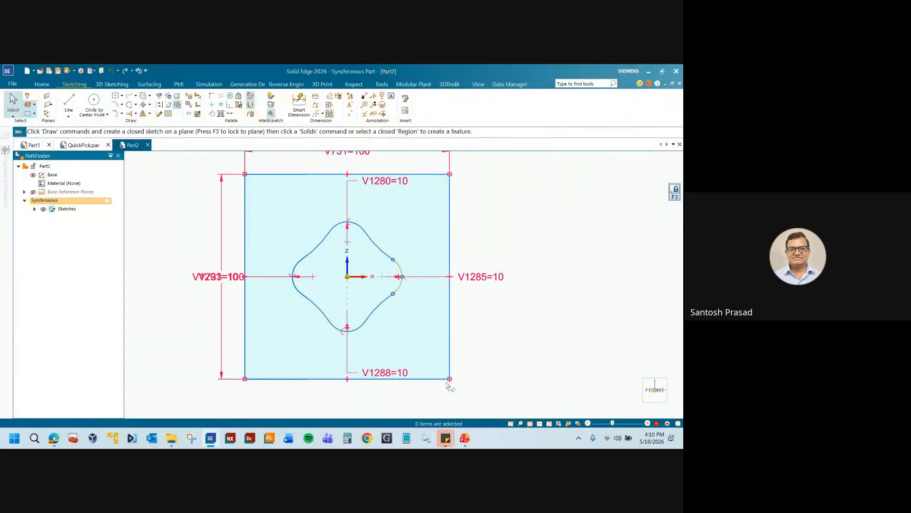
{"action": "left_click", "coordinate": [464, 438]}
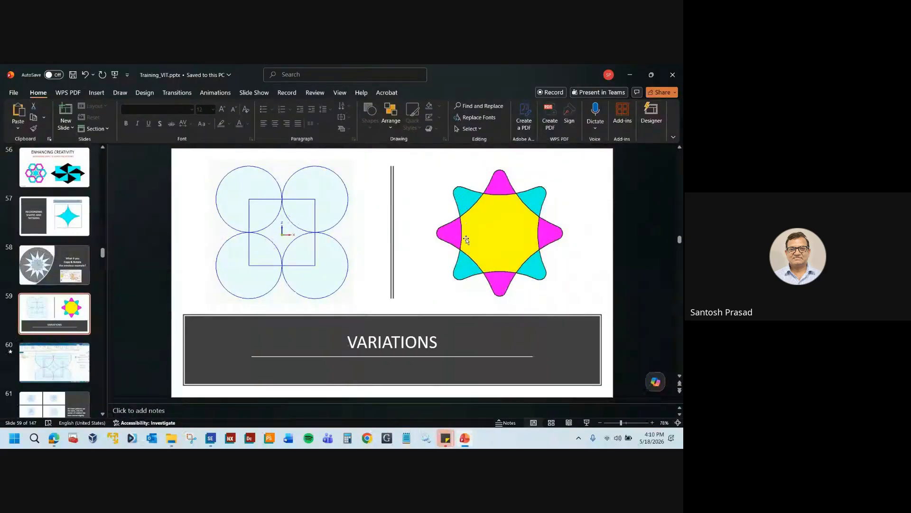
{"action": "left_click", "coordinate": [465, 437]}
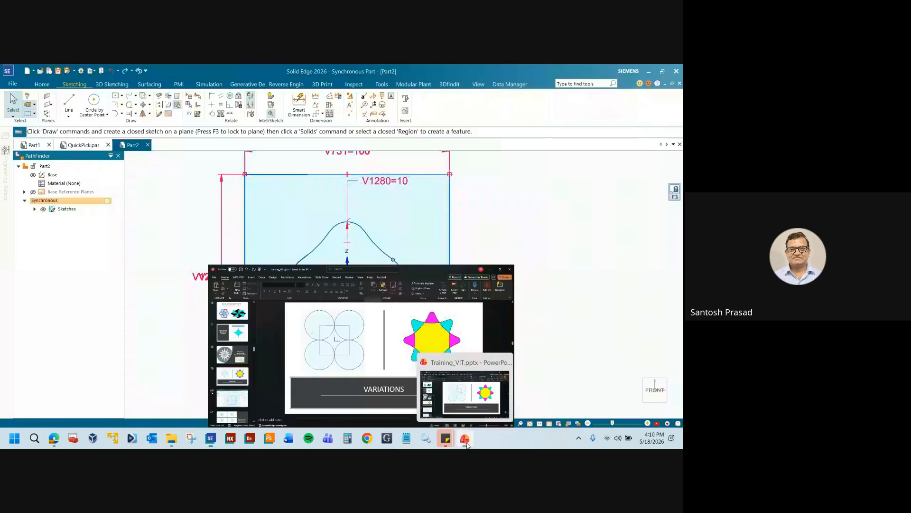
- Select the whole rounded star outline and set up the Rotate command with Copy on and a 30° step angle
{"action": "scroll", "coordinate": [294, 235], "scroll_direction": "up", "scroll_amount": 2}
{"action": "mouse_move", "coordinate": [268, 190]}
{"action": "left_mouse_down"}
{"action": "mouse_move", "coordinate": [335, 279]}
{"action": "mouse_move", "coordinate": [480, 409]}
{"action": "left_mouse_up"}
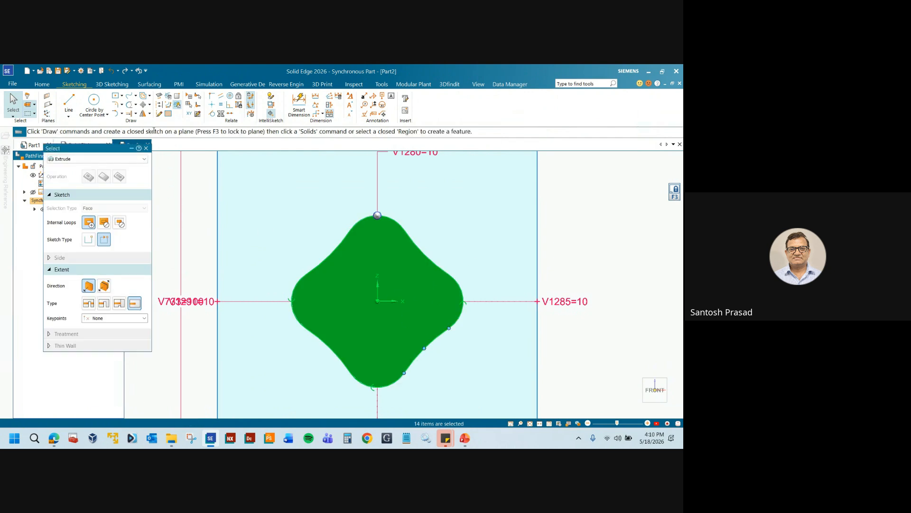
{"action": "left_click", "coordinate": [150, 105]}
{"action": "left_click", "coordinate": [157, 124]}
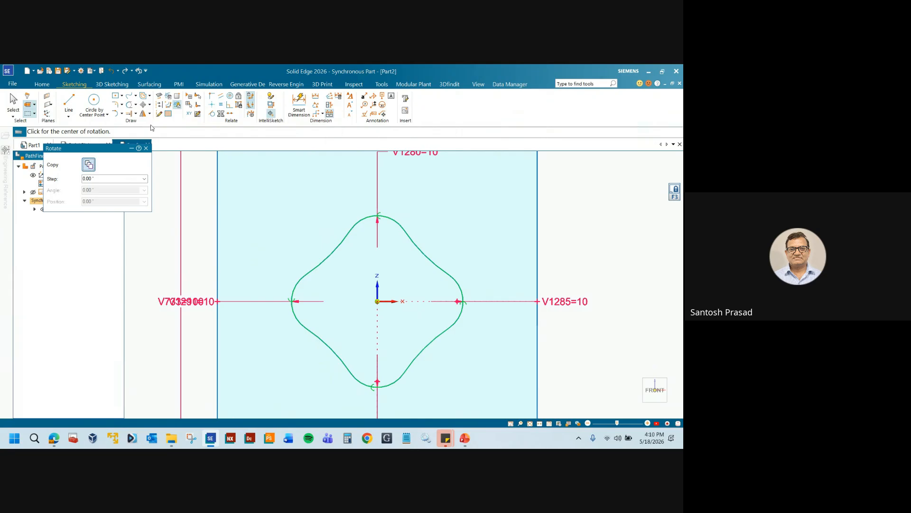
{"action": "left_click_drag", "start_coordinate": [121, 157], "coordinate": [170, 176]}
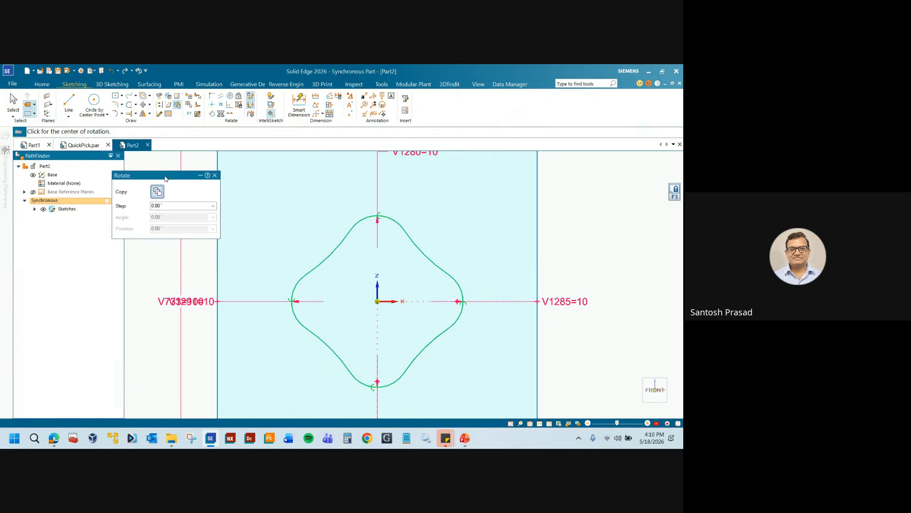
{"action": "left_click", "coordinate": [158, 192]}
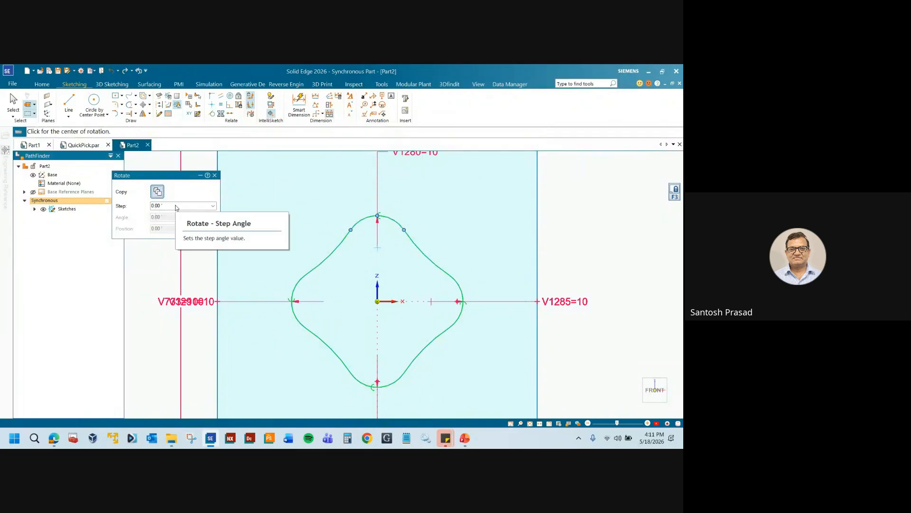
{"action": "left_click", "coordinate": [175, 207]}
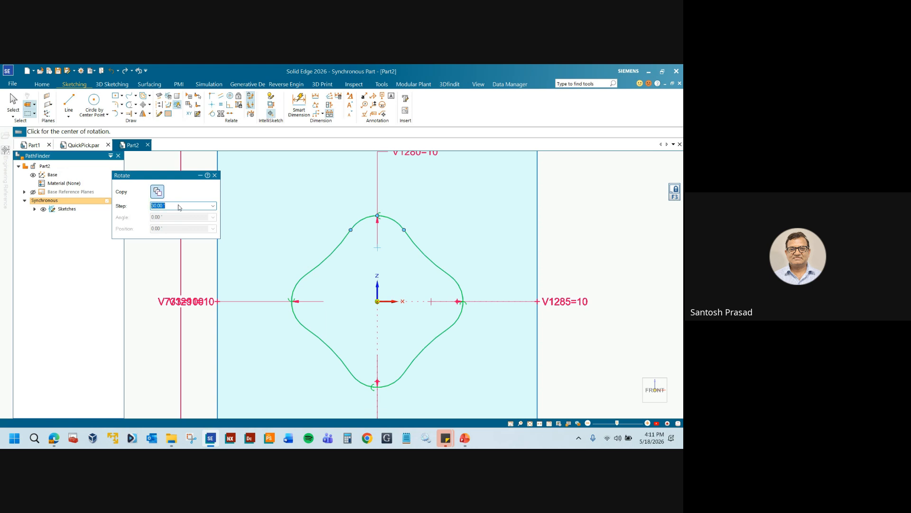
- Copy the star around the origin at 30° and 60°, starting from the +X direction, and close the Rotate command
{"action": "left_click", "coordinate": [378, 301]}
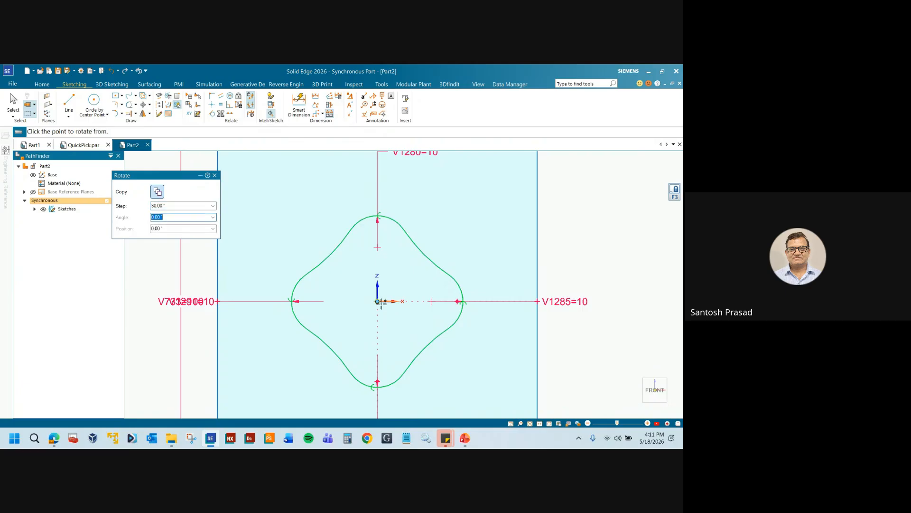
{"action": "left_click", "coordinate": [519, 301]}
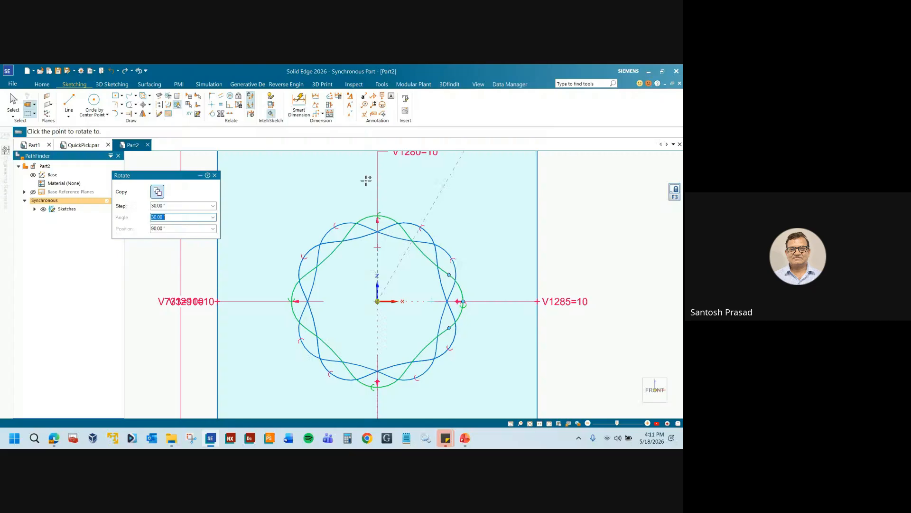
{"action": "left_click", "coordinate": [349, 184]}
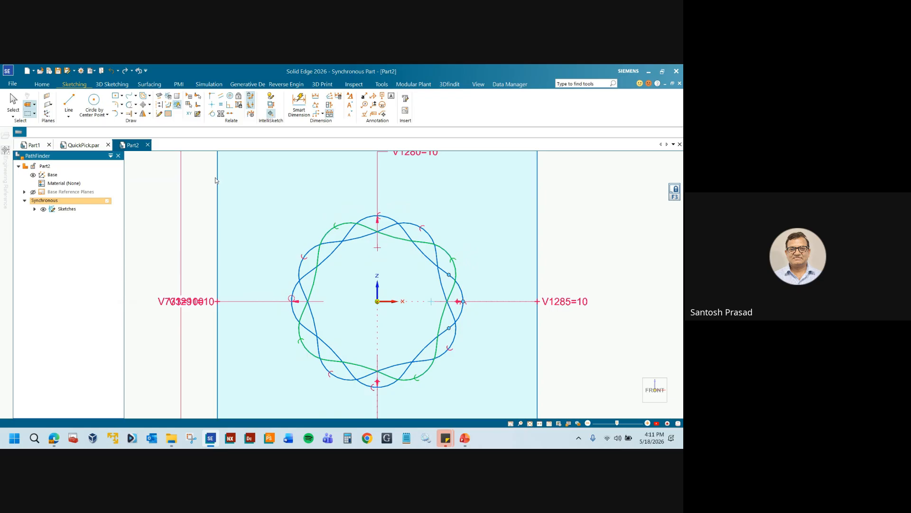
{"action": "left_click", "coordinate": [214, 175]}
{"action": "scroll", "coordinate": [361, 200], "scroll_direction": "down", "scroll_amount": 1}
{"action": "left_click", "coordinate": [215, 175]}
{"action": "scroll", "coordinate": [372, 258], "scroll_direction": "up", "scroll_amount": 2}
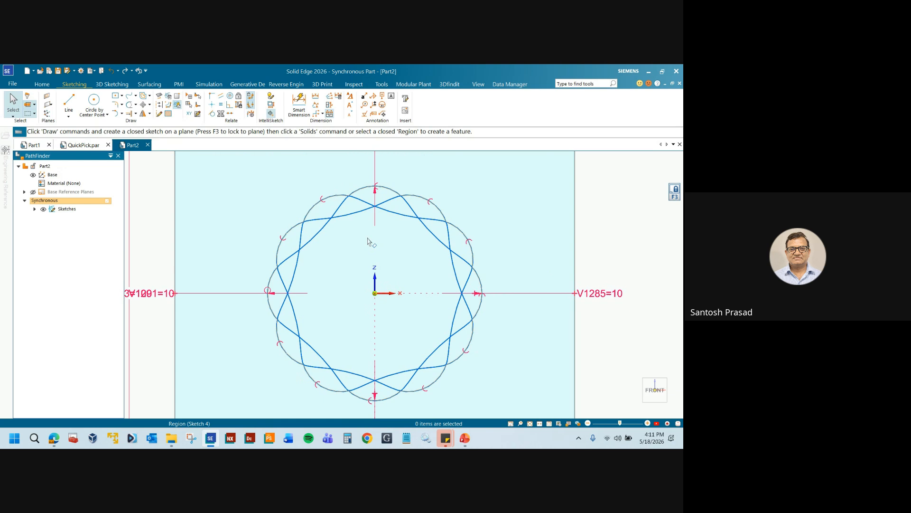
- Switch to PowerPoint to compare the rotated star pattern with the VARIATIONS slide
{"action": "left_click", "coordinate": [149, 105]}
{"action": "left_click", "coordinate": [161, 126]}
{"action": "key", "text": "alt+Tab"}
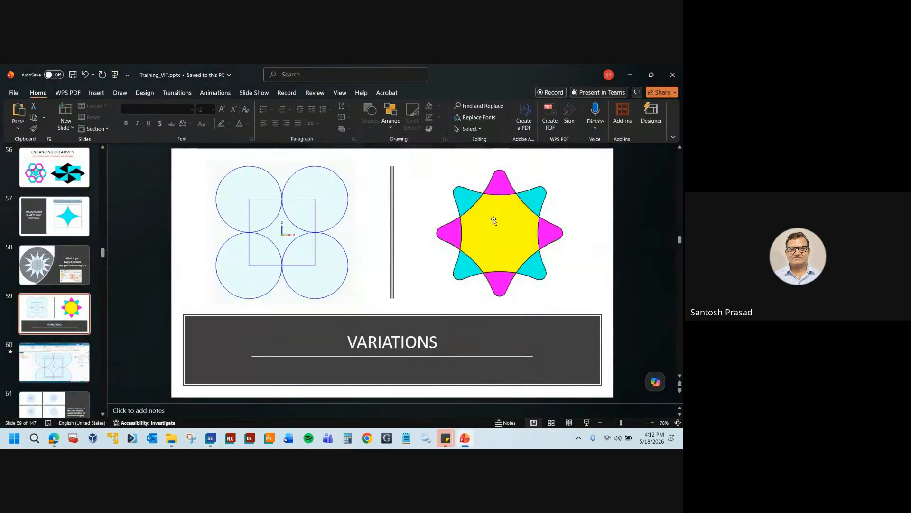
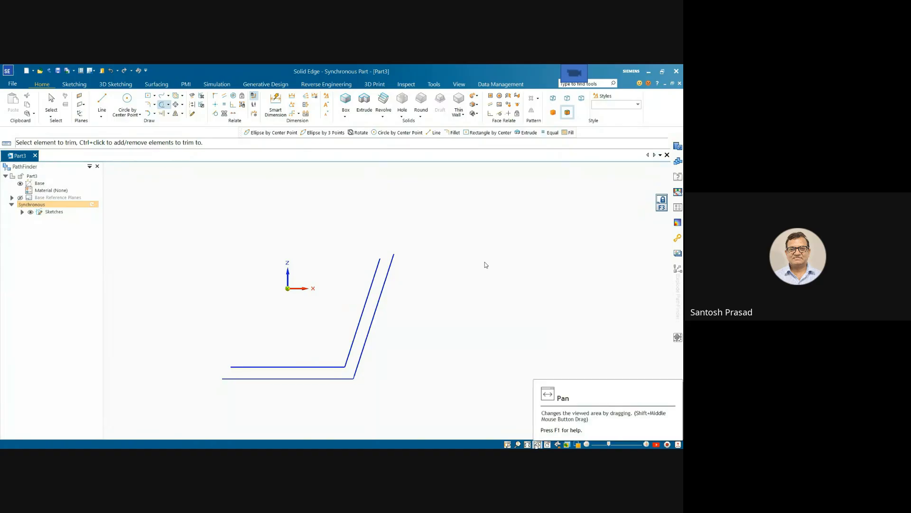
- Draw an ellipse by center point, about 31 mm long, over the upper ends of the two slanted lines
{"action": "left_click", "coordinate": [537, 445]}
{"action": "mouse_move", "coordinate": [366, 376]}
{"action": "left_mouse_down"}
{"action": "mouse_move", "coordinate": [355, 348]}
{"action": "mouse_move", "coordinate": [371, 329]}
{"action": "mouse_move", "coordinate": [358, 302]}
{"action": "left_mouse_up"}
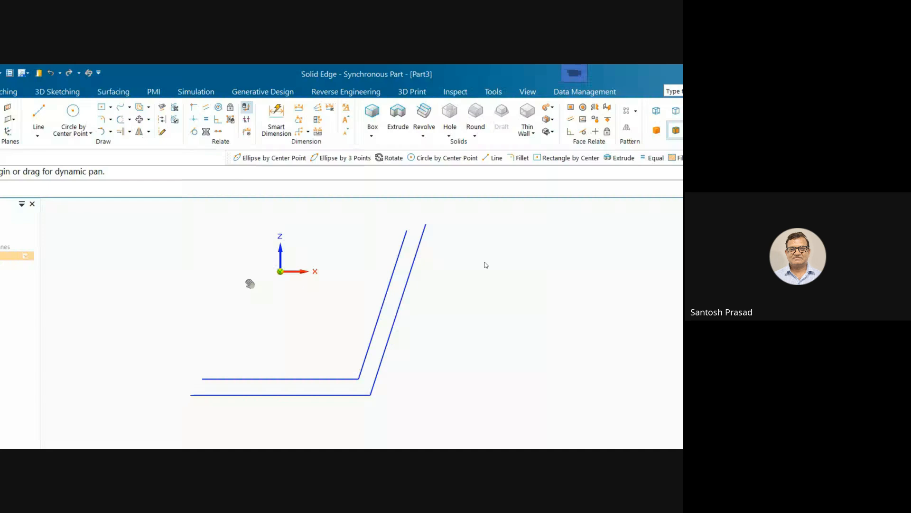
{"action": "left_click", "coordinate": [90, 133]}
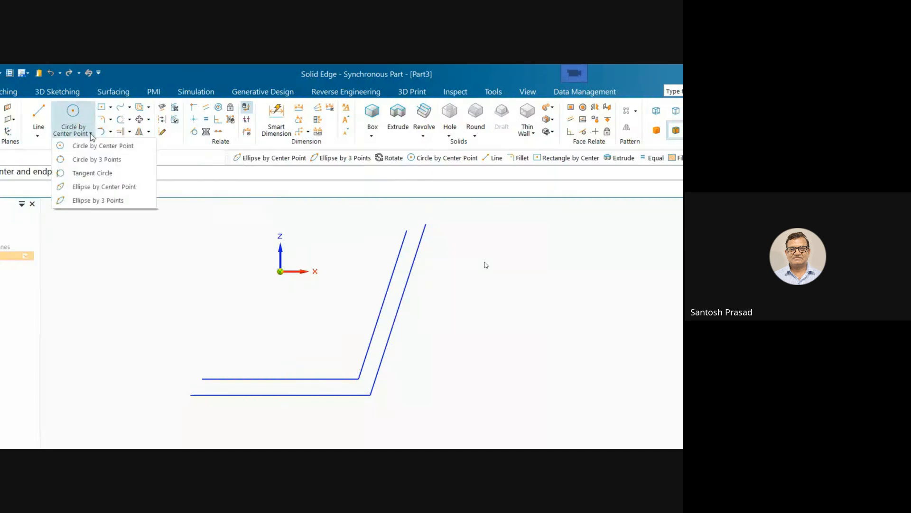
{"action": "left_click", "coordinate": [97, 187]}
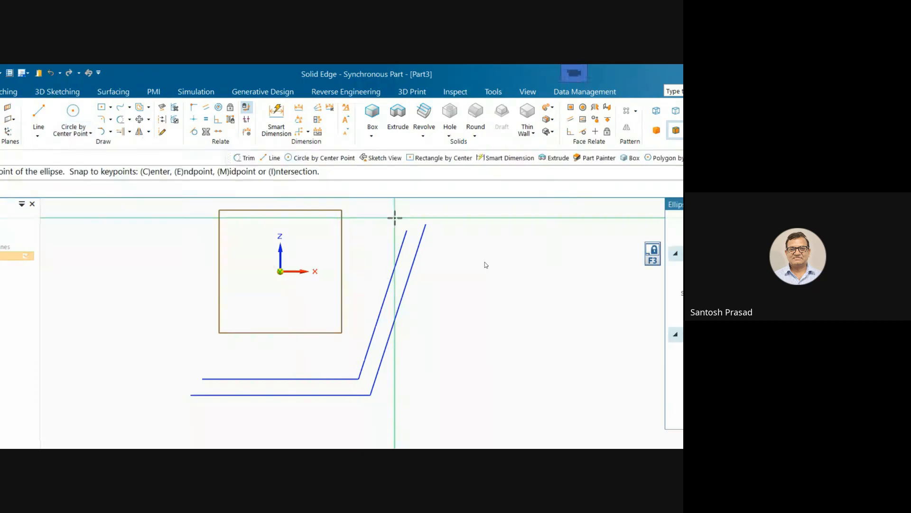
{"action": "left_click", "coordinate": [420, 227]}
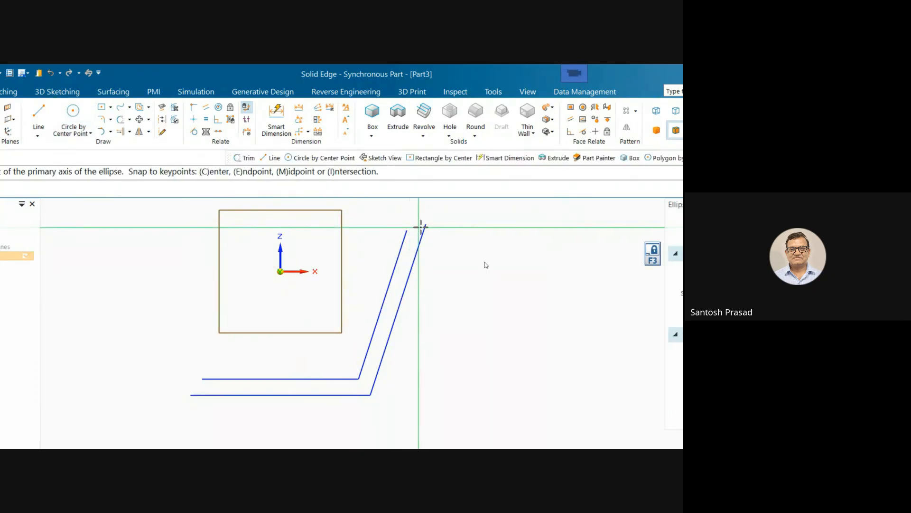
{"action": "left_click", "coordinate": [448, 224]}
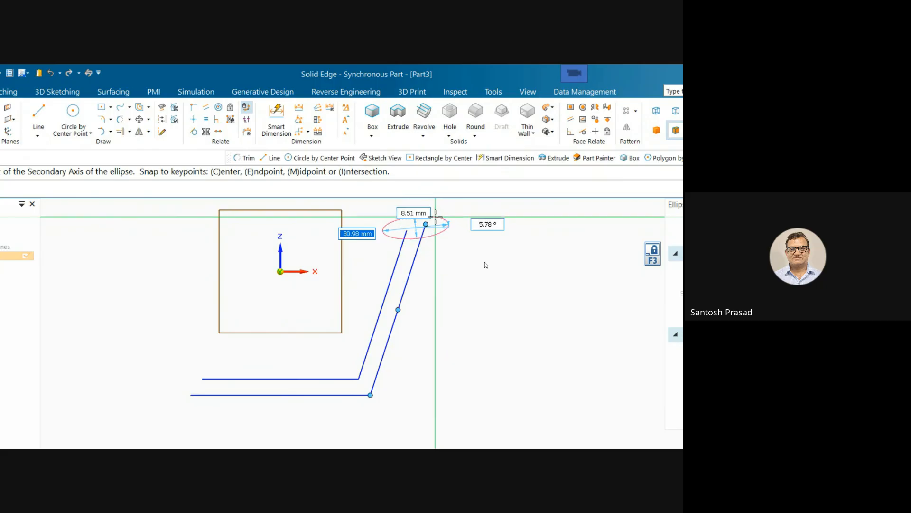
- Skip ahead through the embedded sketching video and advance from the bookshelf slide to its video slide
{"action": "left_click", "coordinate": [359, 435]}
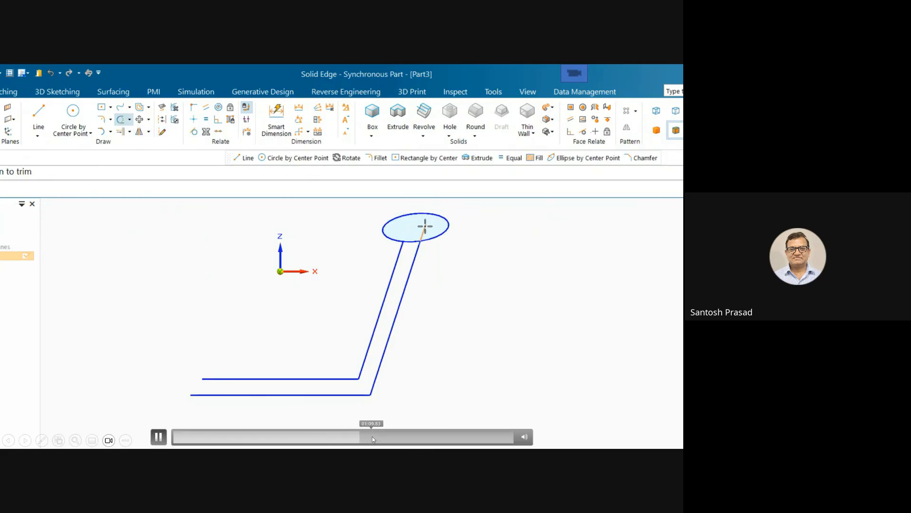
{"action": "left_click", "coordinate": [375, 437]}
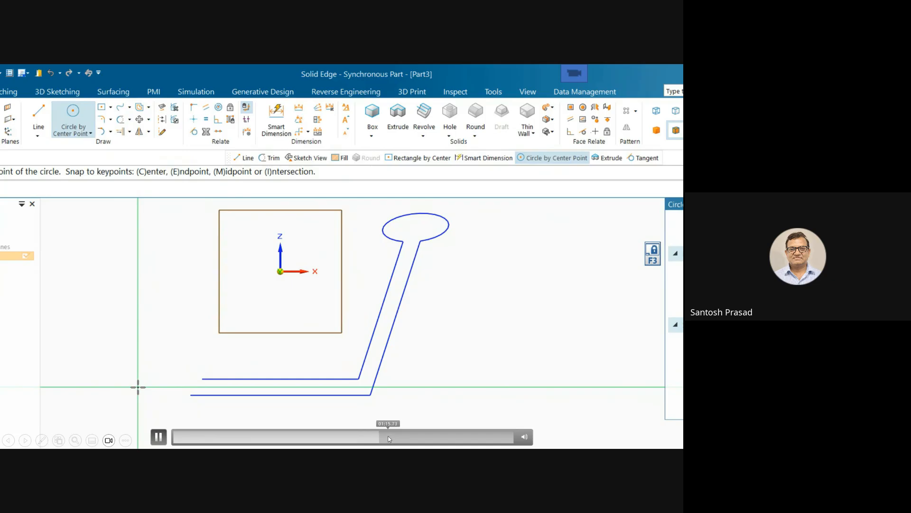
{"action": "left_click", "coordinate": [387, 436]}
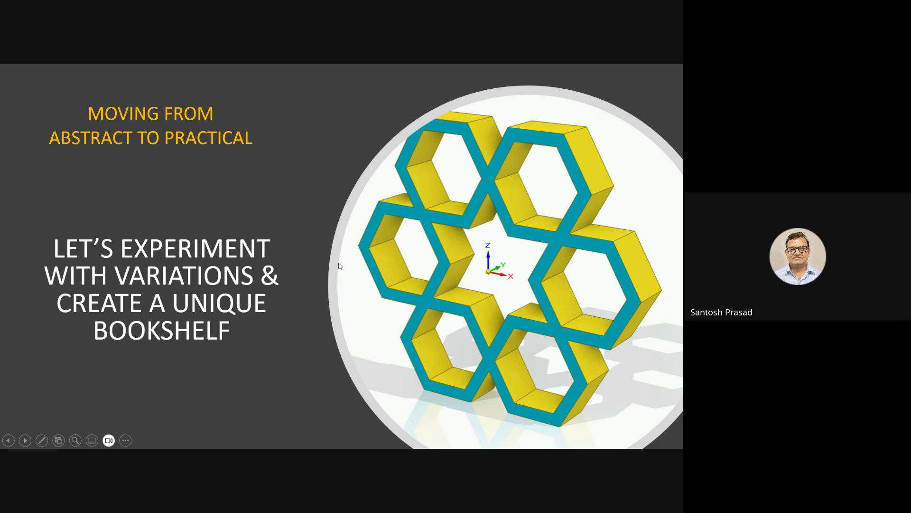
{"action": "left_click", "coordinate": [443, 264]}
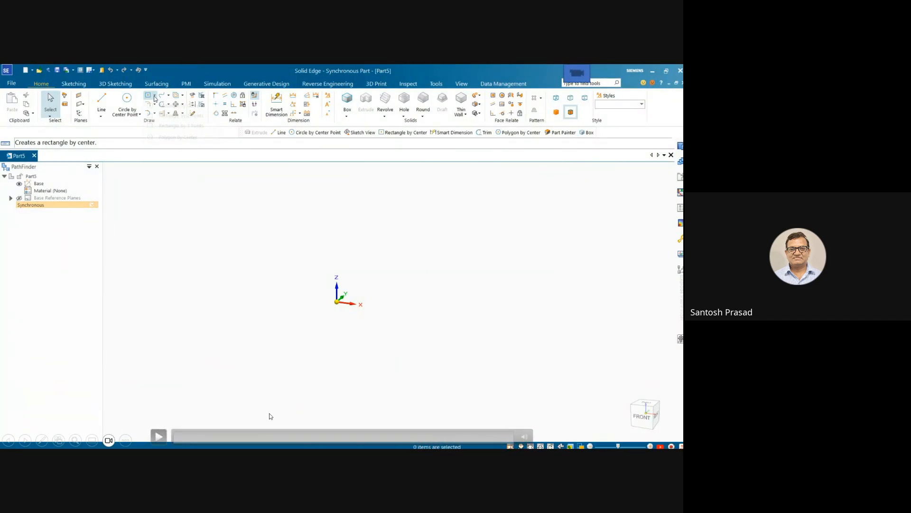
- Restart the slide show at slide 67, play the opening of the bookshelf video, and leave the slide show
{"action": "key", "text": "Escape"}
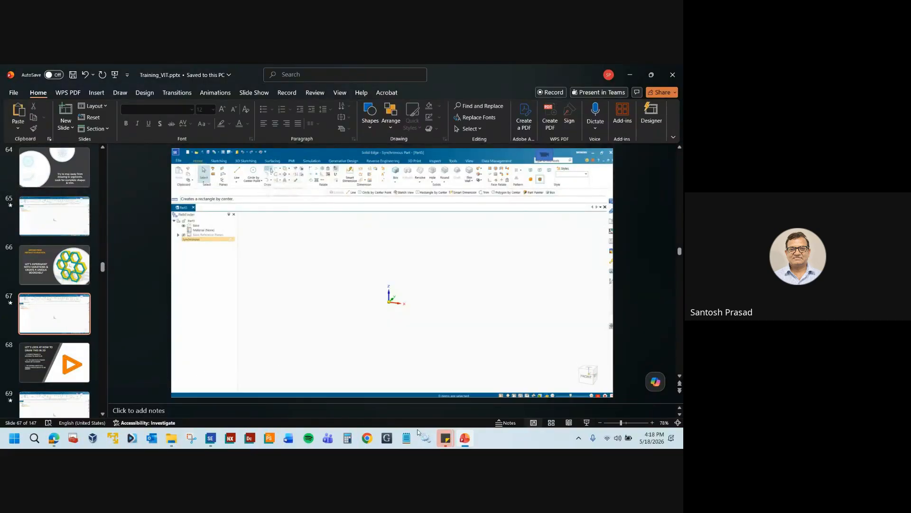
{"action": "left_click", "coordinate": [586, 423]}
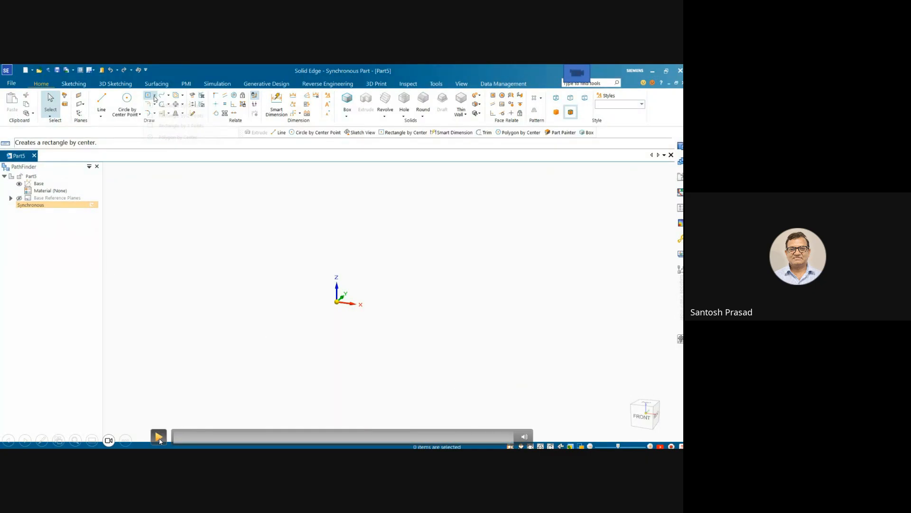
{"action": "left_click", "coordinate": [159, 437]}
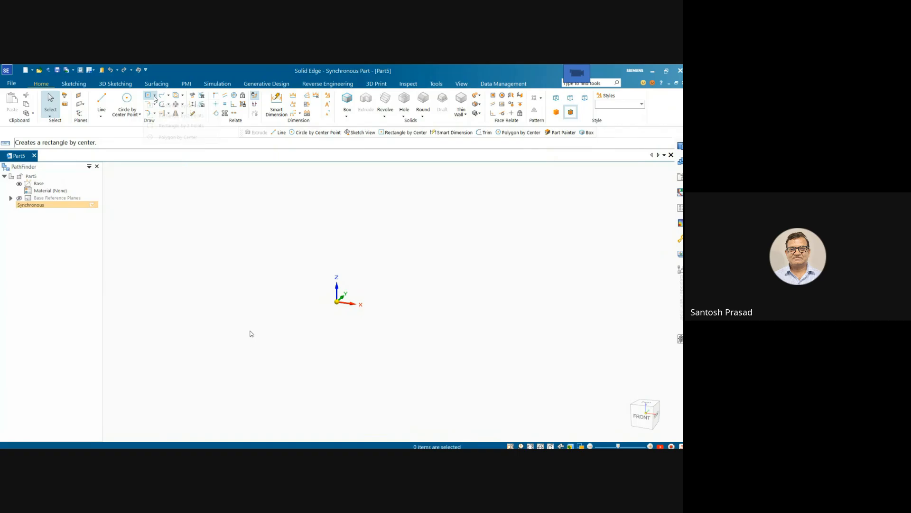
{"action": "mouse_move", "coordinate": [161, 432]}
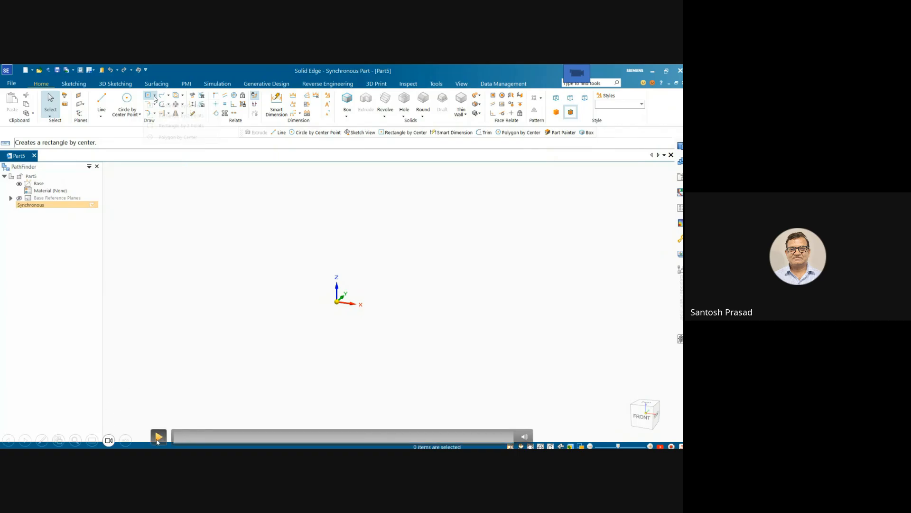
{"action": "left_click", "coordinate": [158, 439]}
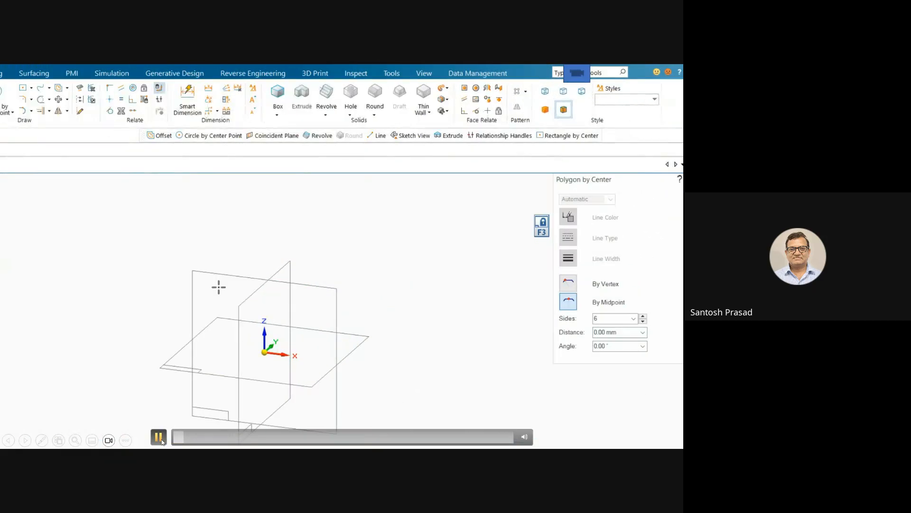
{"action": "left_click", "coordinate": [159, 437]}
{"action": "key", "text": "Escape"}
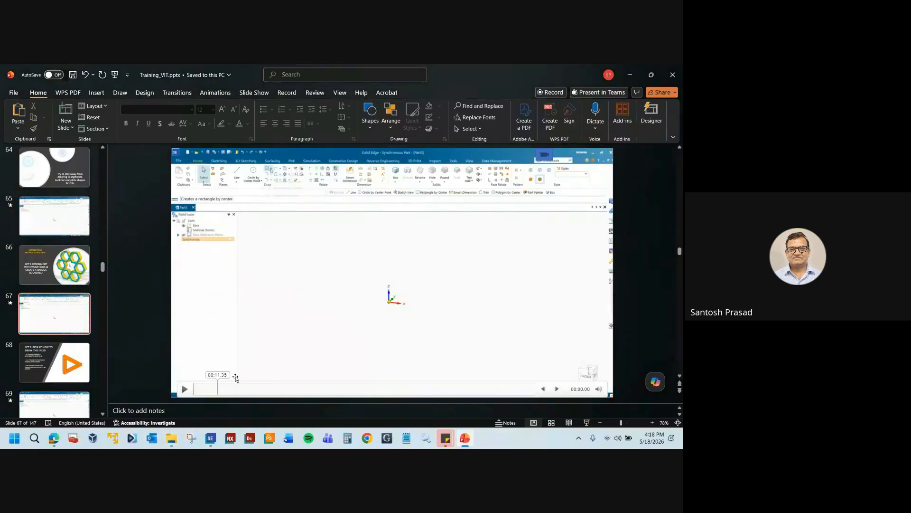
- Review the hexagonal bookshelf picture on slide 66 and return to slide 67
{"action": "scroll", "coordinate": [405, 365], "scroll_direction": "up", "scroll_amount": 1}
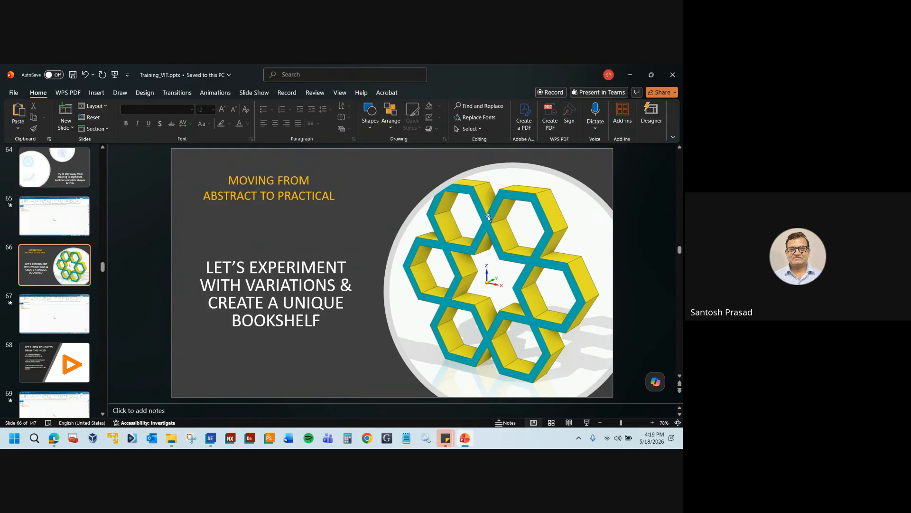
{"action": "left_click", "coordinate": [469, 440]}
{"action": "left_click", "coordinate": [473, 442]}
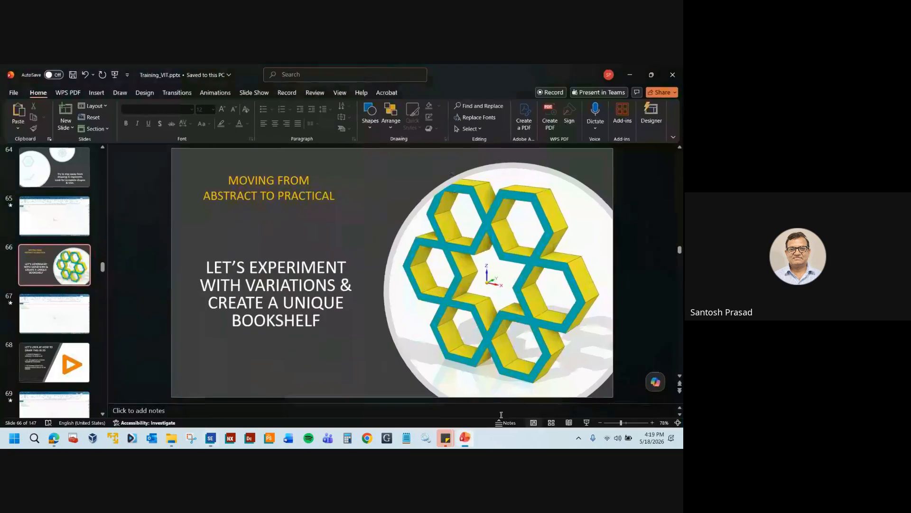
{"action": "scroll", "coordinate": [659, 307], "scroll_direction": "down", "scroll_amount": 1}
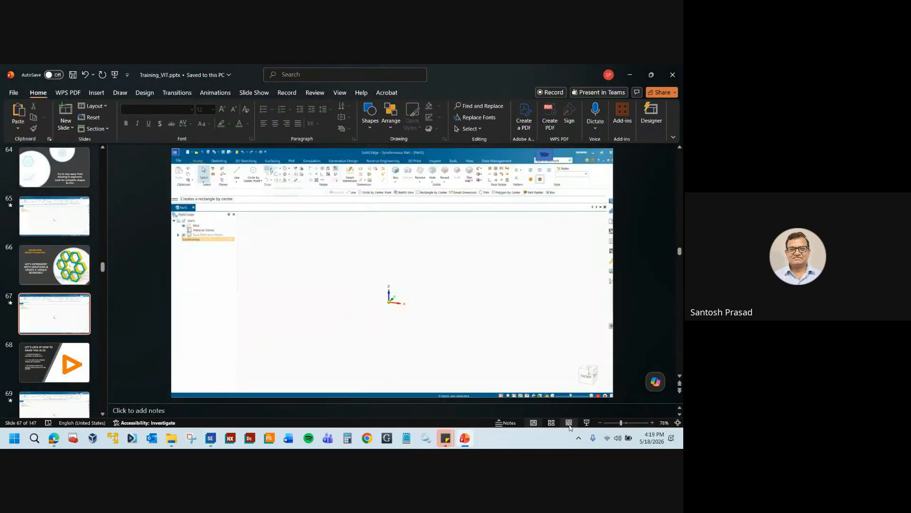
- Play the slide 67 video in the slide show and skip to about 24 seconds, at the hexagon offset
{"action": "left_click", "coordinate": [587, 423]}
{"action": "left_click", "coordinate": [160, 437]}
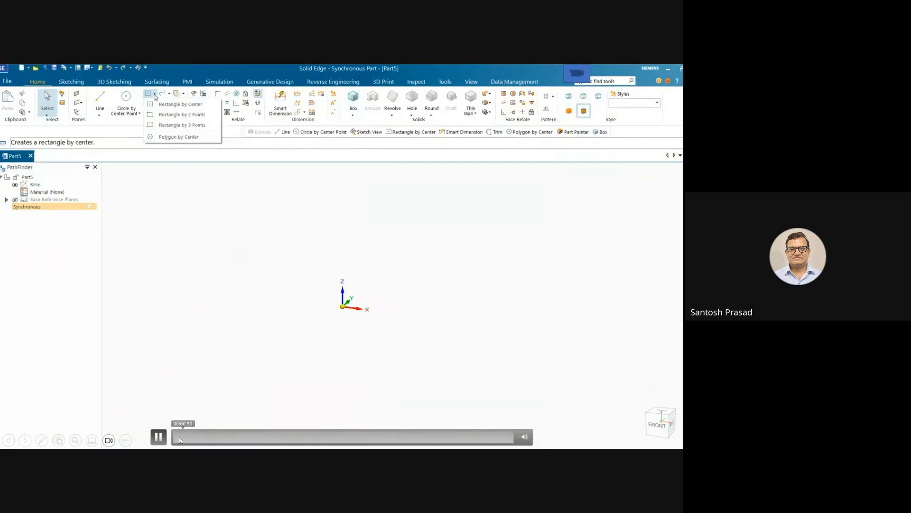
{"action": "left_click", "coordinate": [226, 439]}
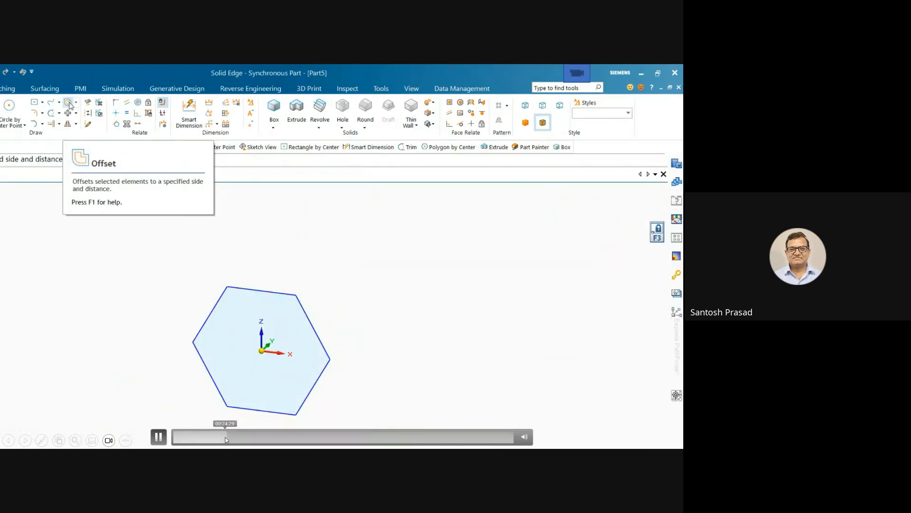
- Skip the bookshelf video ahead to the rotation stage and place the rotated copy of the offset elongated hexagon at 120°
{"action": "left_click", "coordinate": [236, 437]}
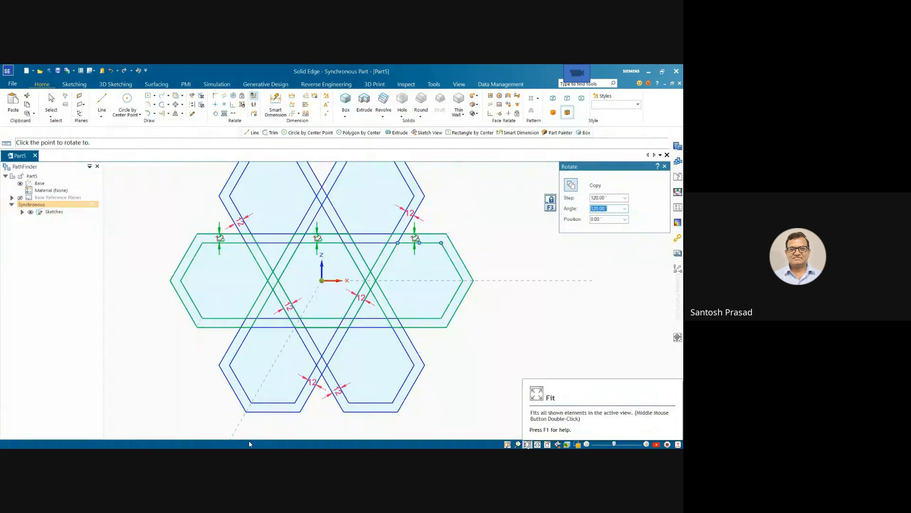
{"action": "left_click", "coordinate": [527, 445]}
{"action": "key", "text": "Return"}
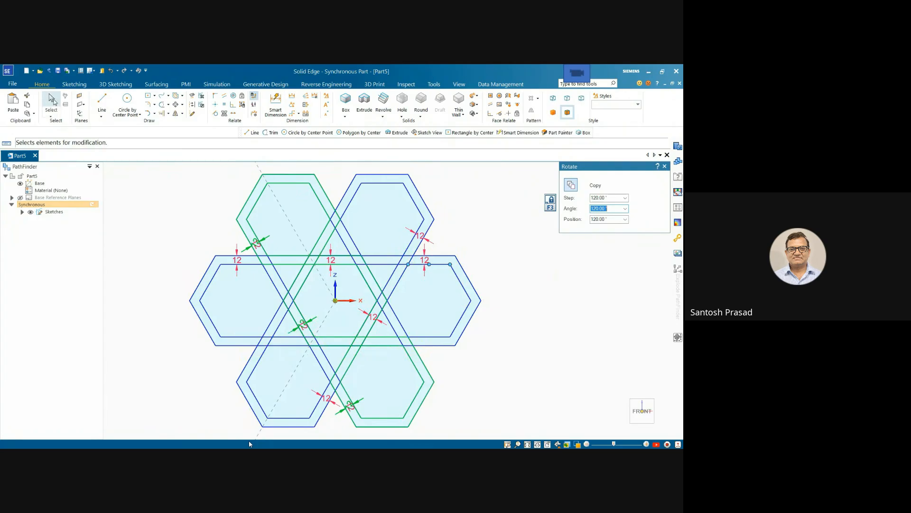
- Trim the line segments crossing the middle of the sketch to leave an open six-pointed star at the centre
{"action": "left_click", "coordinate": [162, 105]}
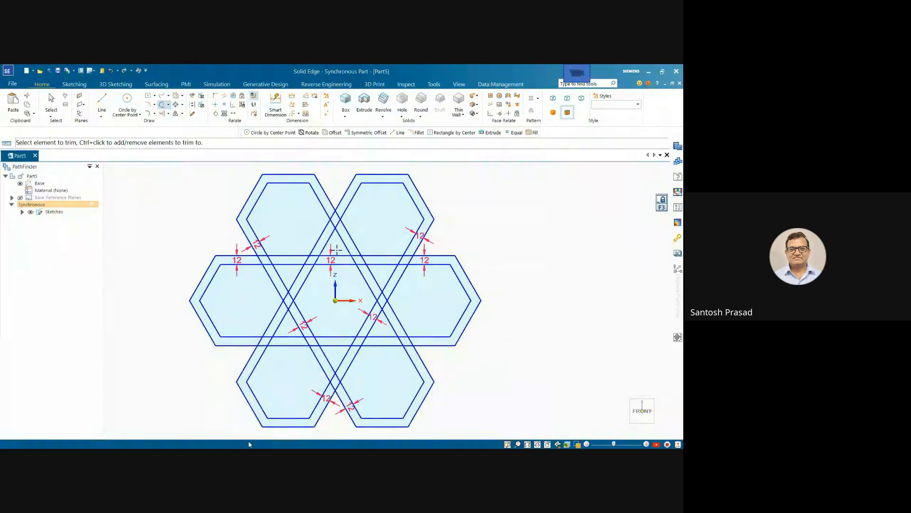
{"action": "left_click_drag", "start_coordinate": [337, 245], "coordinate": [341, 356]}
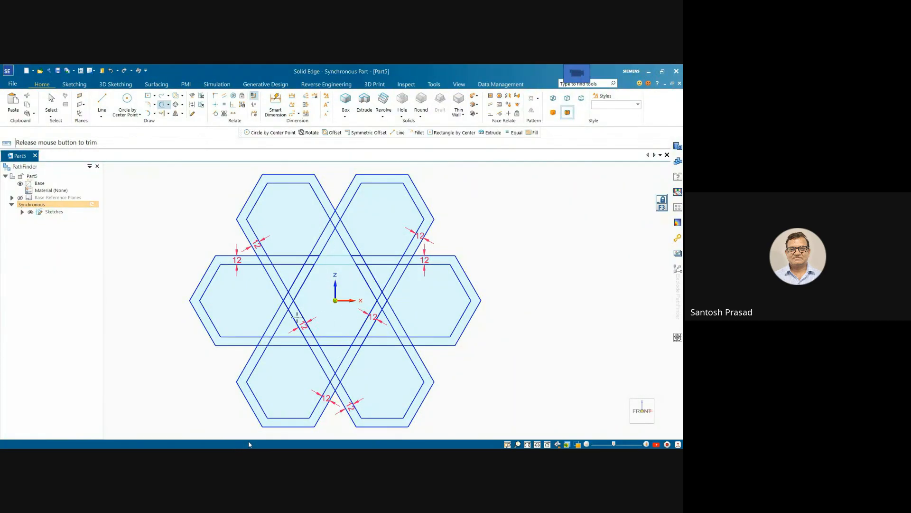
{"action": "left_click_drag", "start_coordinate": [287, 327], "coordinate": [378, 273]}
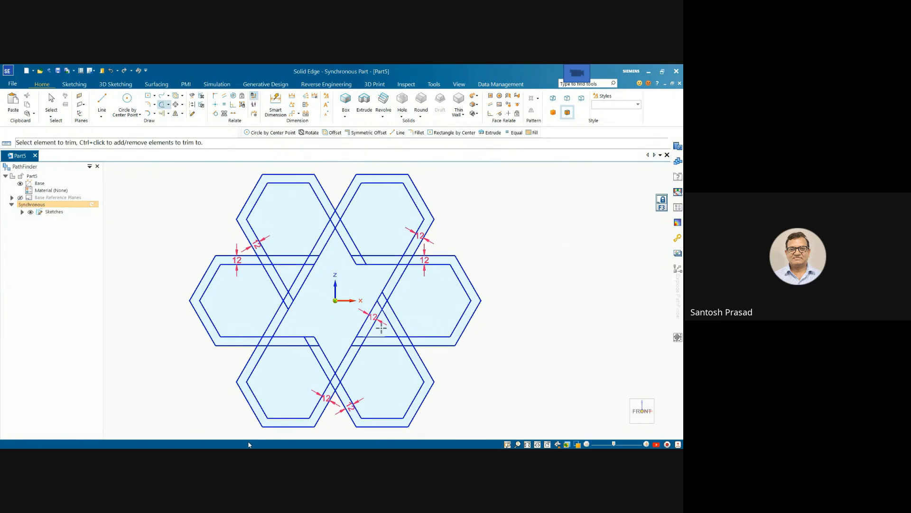
{"action": "left_click_drag", "start_coordinate": [381, 328], "coordinate": [291, 280]}
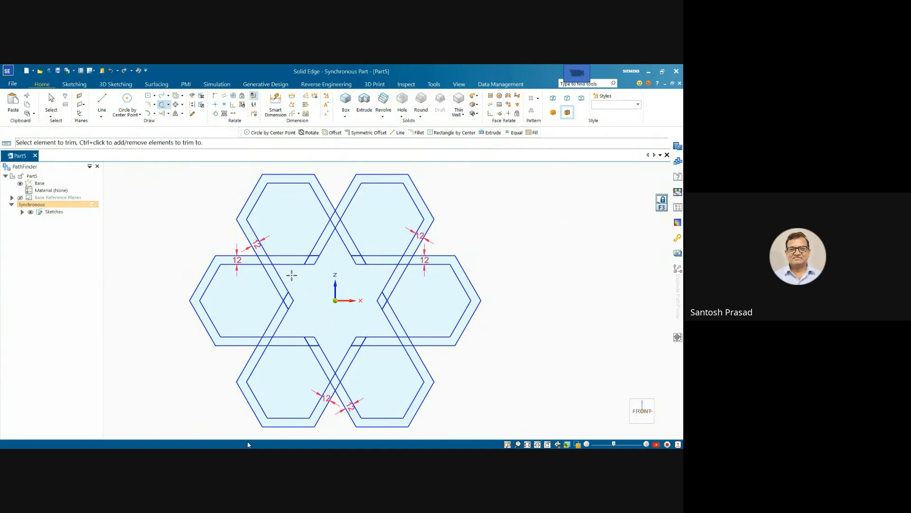
- Select the entire bookshelf sketch, and deselect the six inner hexagon regions and the central star region
{"action": "mouse_move", "coordinate": [494, 248]}
{"action": "middle_mouse_down"}
{"action": "mouse_move", "coordinate": [474, 241]}
{"action": "mouse_move", "coordinate": [468, 255]}
{"action": "mouse_move", "coordinate": [451, 257]}
{"action": "mouse_move", "coordinate": [460, 247]}
{"action": "mouse_move", "coordinate": [462, 259]}
{"action": "mouse_move", "coordinate": [450, 261]}
{"action": "middle_mouse_up"}
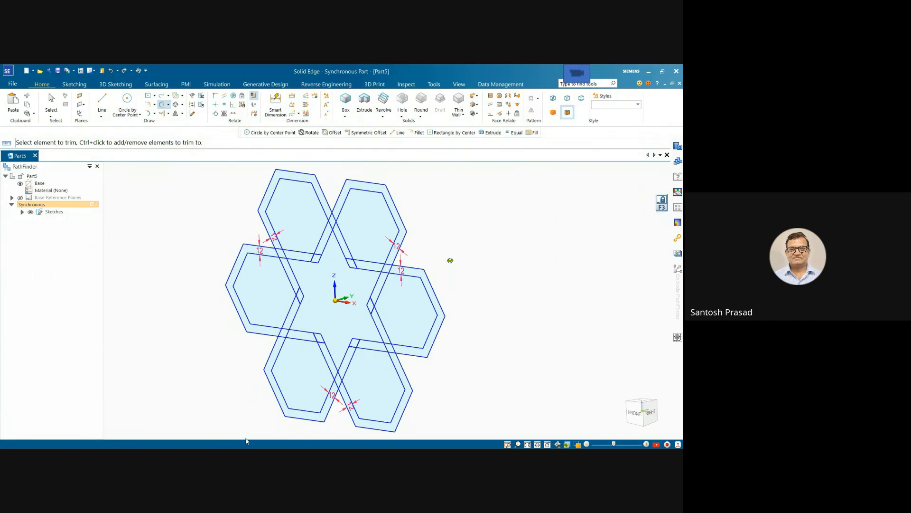
{"action": "scroll", "coordinate": [370, 234], "scroll_direction": "down", "scroll_amount": 1}
{"action": "left_click", "coordinate": [52, 103]}
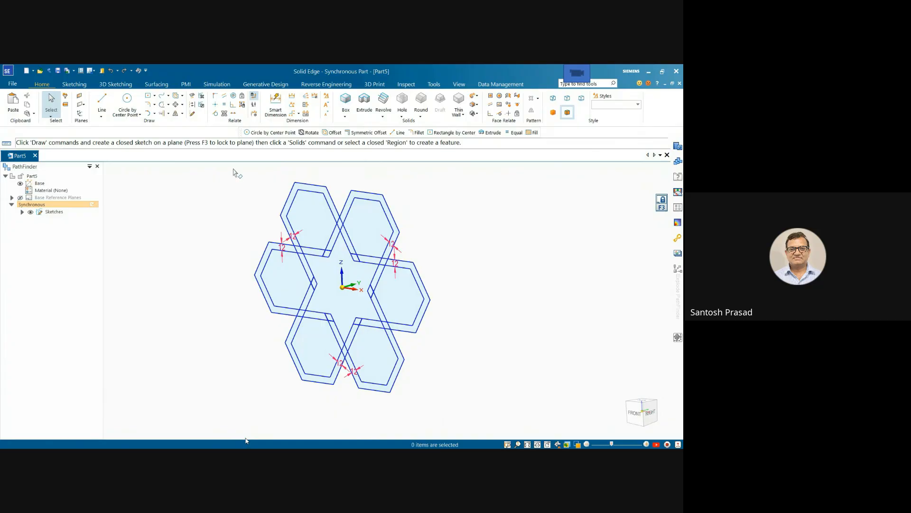
{"action": "left_click_drag", "start_coordinate": [233, 170], "coordinate": [470, 409]}
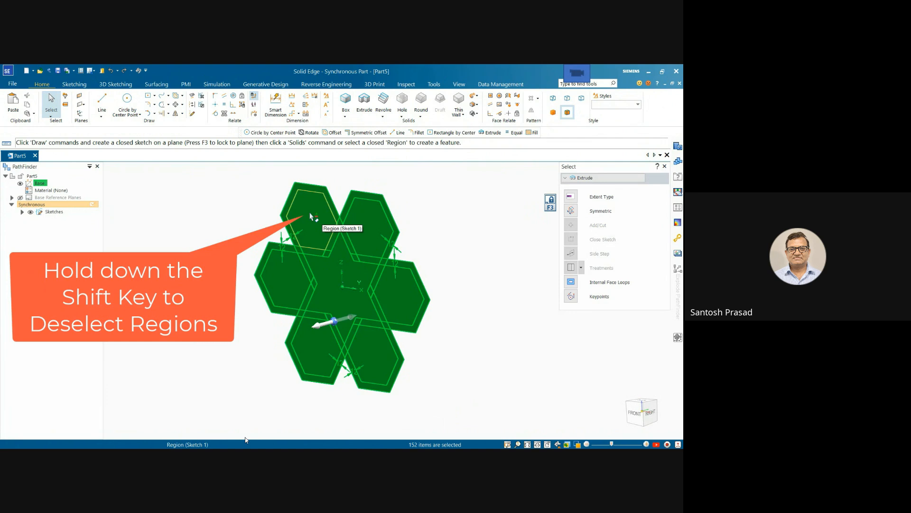
{"action": "left_click", "coordinate": [341, 226], "text": "shift"}
{"action": "left_click", "coordinate": [365, 225], "text": "shift"}
{"action": "left_click", "coordinate": [386, 291], "text": "shift"}
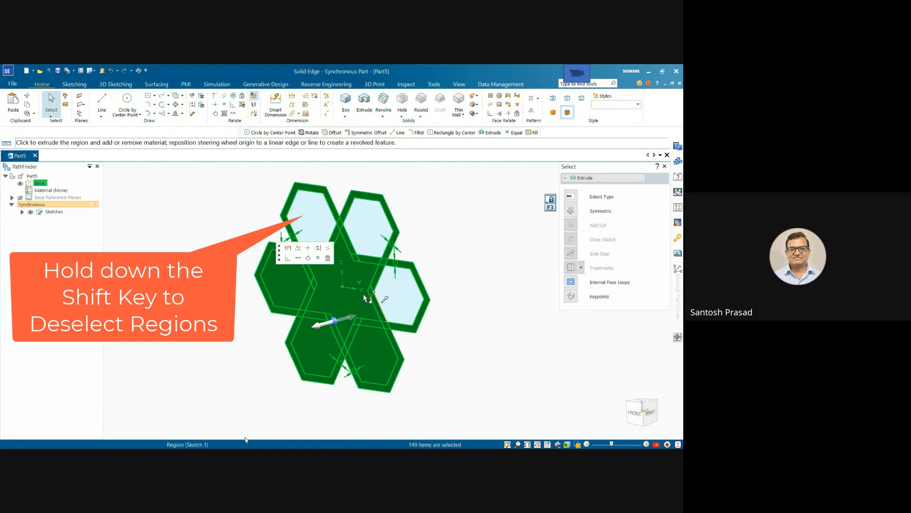
{"action": "left_click", "coordinate": [347, 290], "text": "shift"}
{"action": "left_click", "coordinate": [321, 294], "text": "shift"}
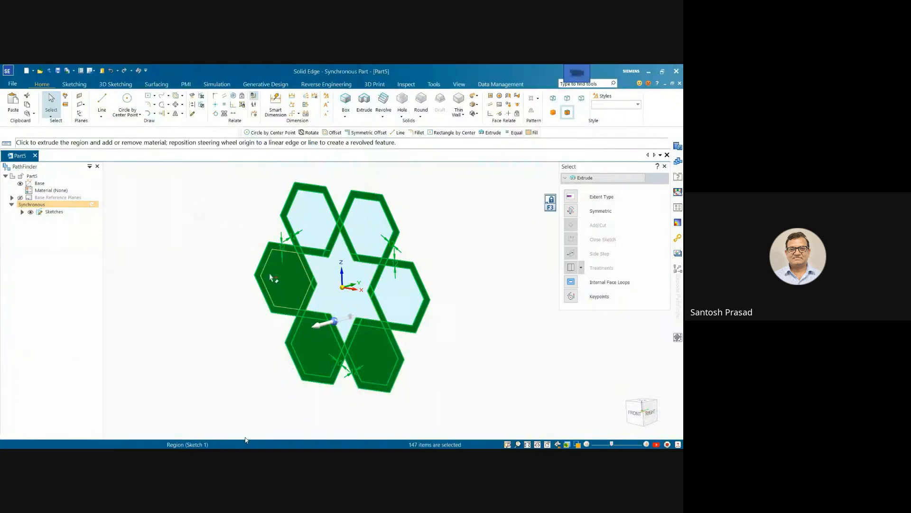
{"action": "left_click", "coordinate": [279, 280], "text": "shift"}
{"action": "left_click", "coordinate": [314, 340], "text": "shift"}
{"action": "left_click", "coordinate": [366, 350], "text": "shift"}
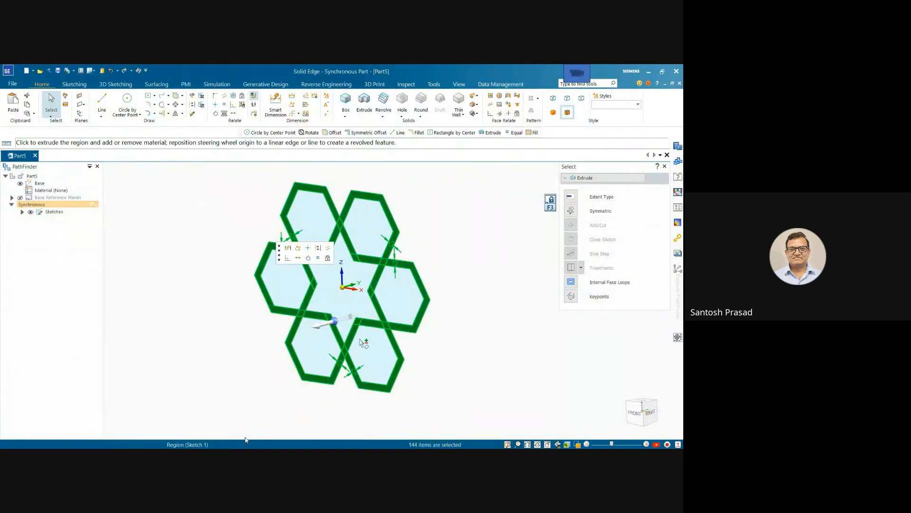
- Extrude the selected frame regions backward into a solid bookshelf, show it in front view, and pause the video
{"action": "left_click", "coordinate": [319, 331]}
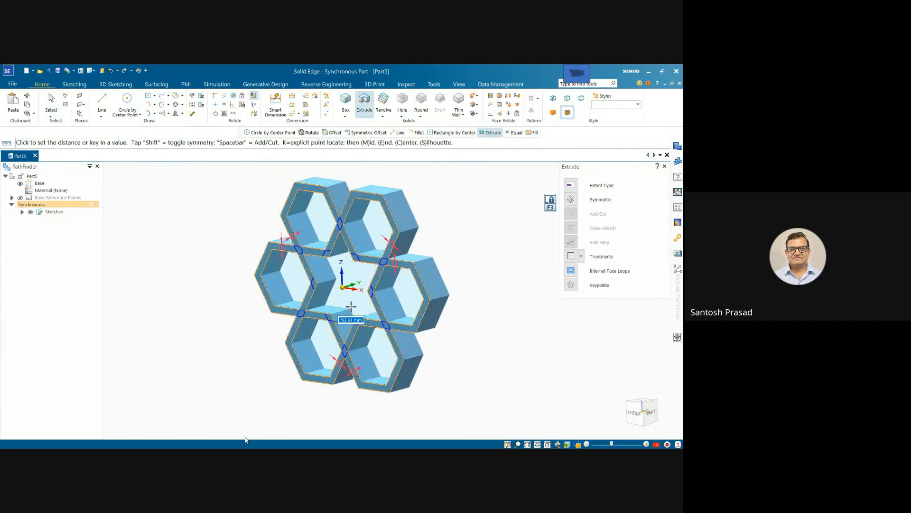
{"action": "left_click", "coordinate": [351, 306]}
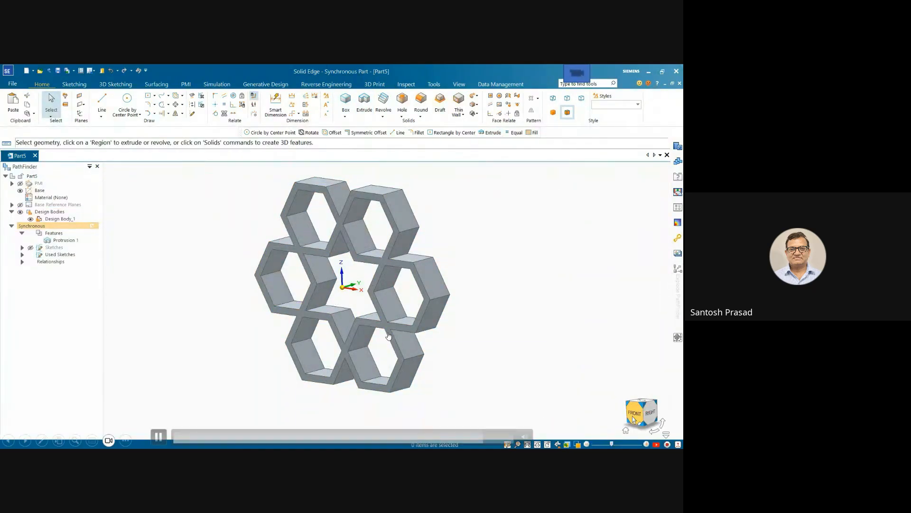
{"action": "key", "text": "ctrl+f"}
{"action": "left_click", "coordinate": [158, 436]}
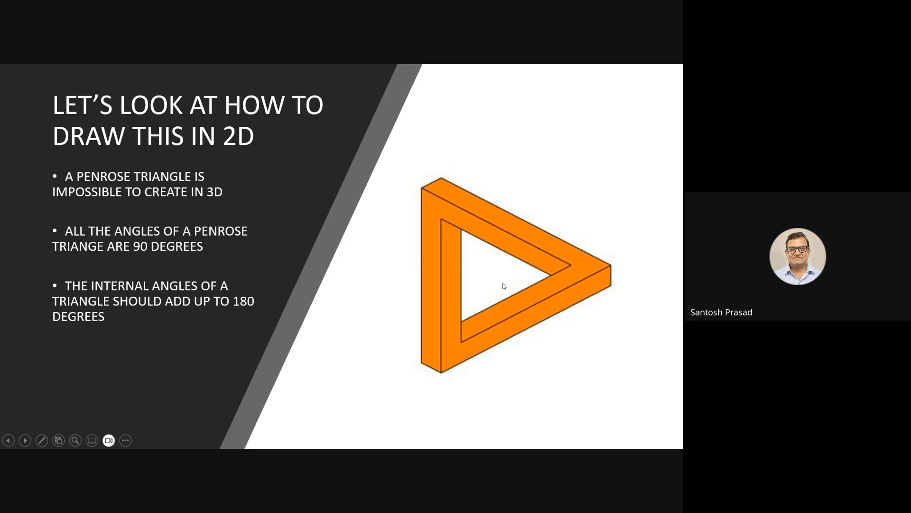
- Advance from the 2D Penrose triangle slide to its video and jump between the three-sided polygon and offset stages
{"action": "left_click", "coordinate": [537, 281]}
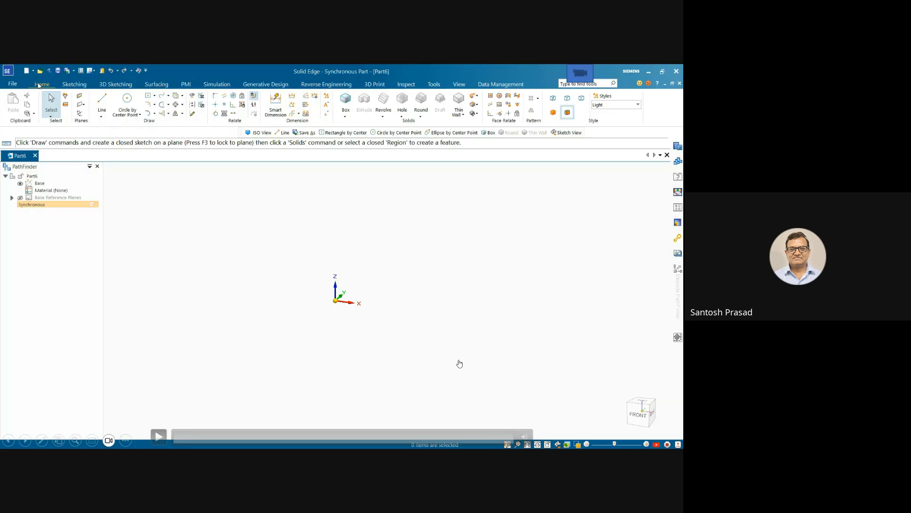
{"action": "left_click_drag", "start_coordinate": [188, 434], "coordinate": [284, 435]}
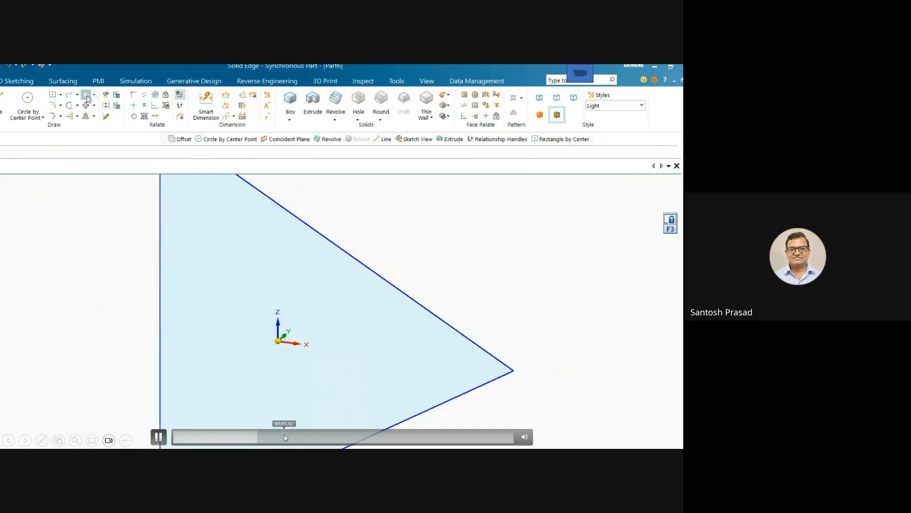
{"action": "left_click", "coordinate": [195, 435]}
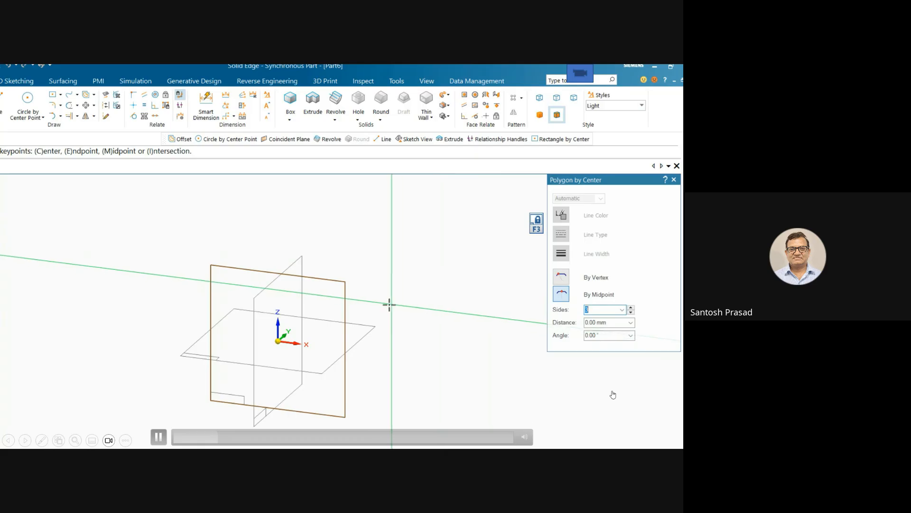
{"action": "left_click", "coordinate": [239, 432]}
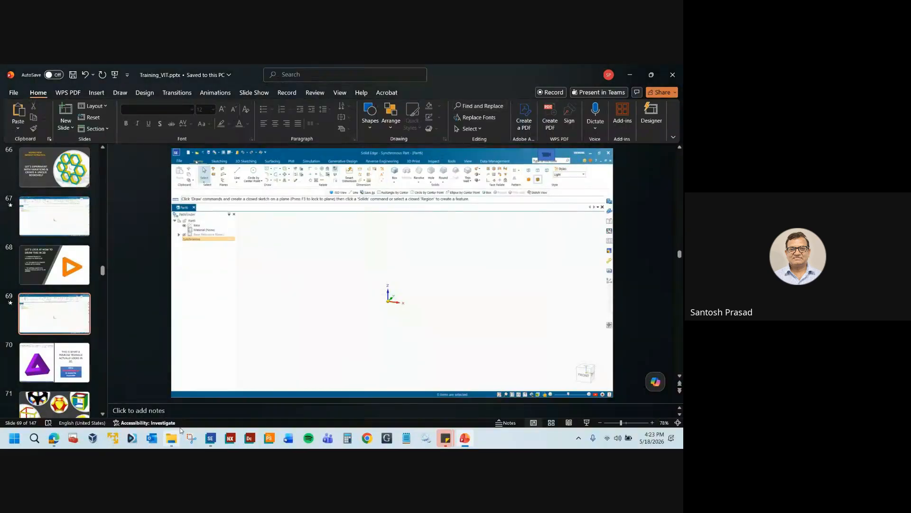
- Open PenroseTriangle.par from the class Files folder in Solid Edge and examine how the solid creates the illusion of a closed triangle
{"action": "left_click", "coordinate": [171, 439]}
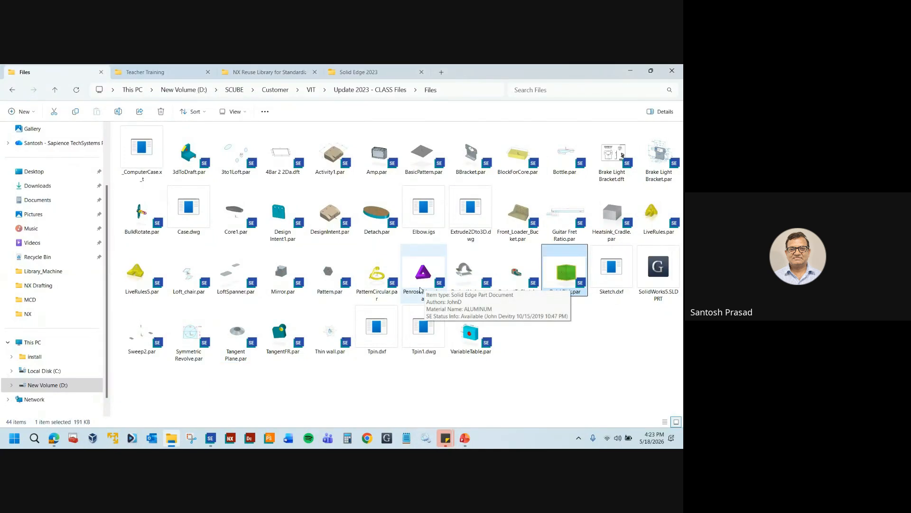
{"action": "double_click", "coordinate": [420, 290]}
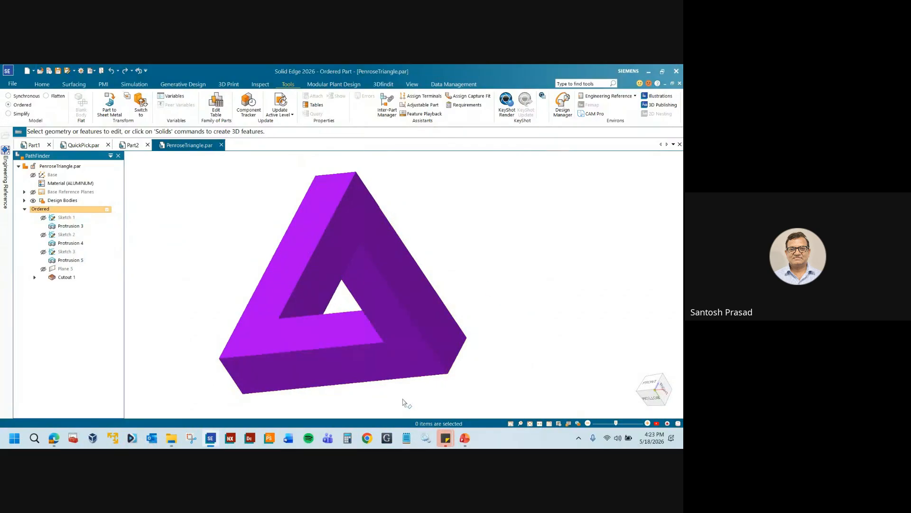
{"action": "scroll", "coordinate": [400, 400], "scroll_direction": "up", "scroll_amount": 1}
{"action": "scroll", "coordinate": [396, 396], "scroll_direction": "down", "scroll_amount": 1}
{"action": "scroll", "coordinate": [417, 250], "scroll_direction": "up", "scroll_amount": 1}
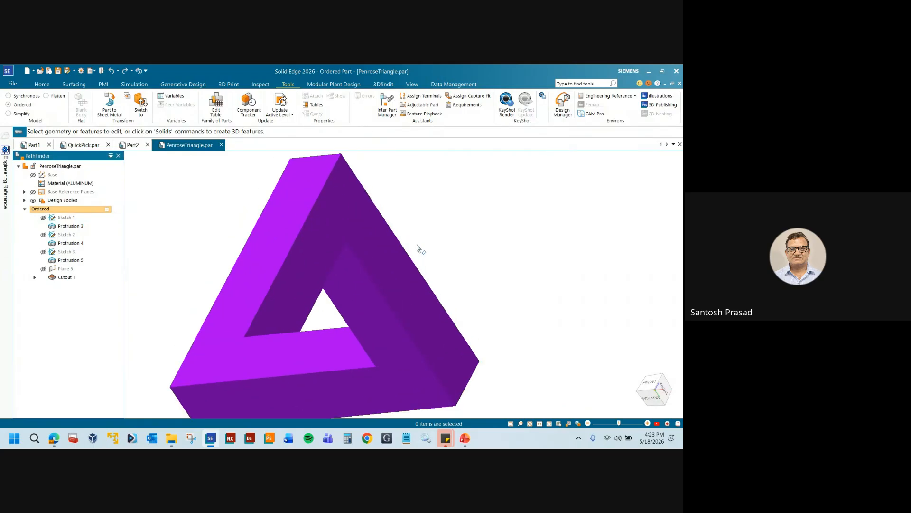
{"action": "mouse_move", "coordinate": [446, 284]}
{"action": "middle_mouse_down"}
{"action": "mouse_move", "coordinate": [460, 283]}
{"action": "mouse_move", "coordinate": [447, 254]}
{"action": "mouse_move", "coordinate": [458, 295]}
{"action": "mouse_move", "coordinate": [456, 266]}
{"action": "mouse_move", "coordinate": [445, 278]}
{"action": "middle_mouse_up"}
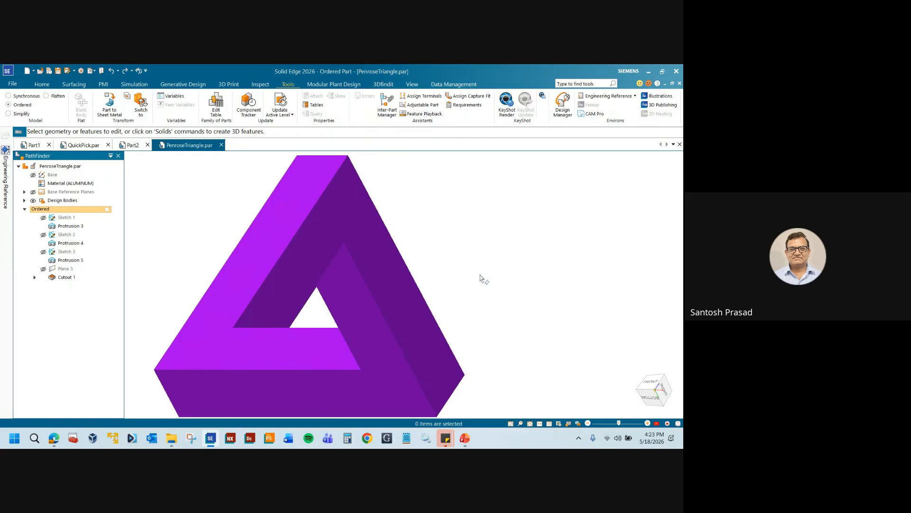
{"action": "scroll", "coordinate": [452, 268], "scroll_direction": "down", "scroll_amount": 2}
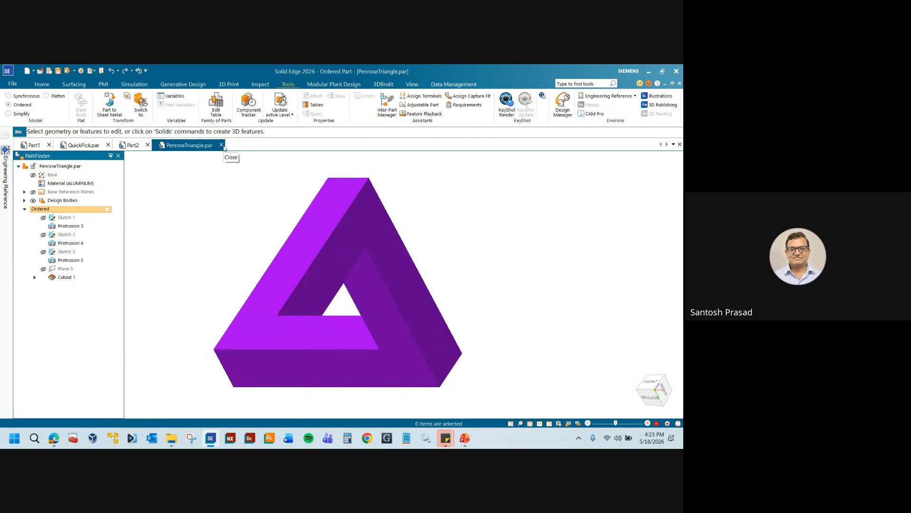
- Close the PenroseTriangle, Part2, QuickPick and Part1 documents, discard unsaved changes, and switch back to the PowerPoint presentation
{"action": "left_click", "coordinate": [221, 145]}
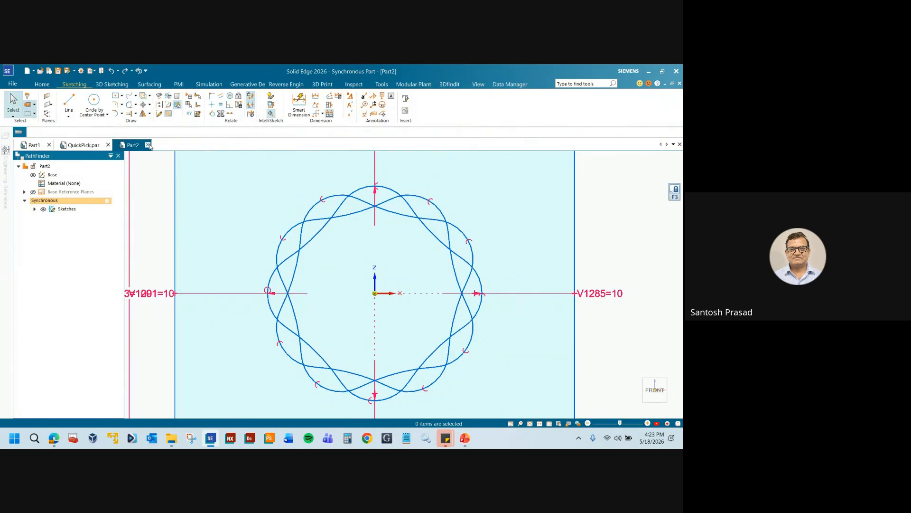
{"action": "left_click", "coordinate": [148, 145]}
{"action": "left_click", "coordinate": [353, 287]}
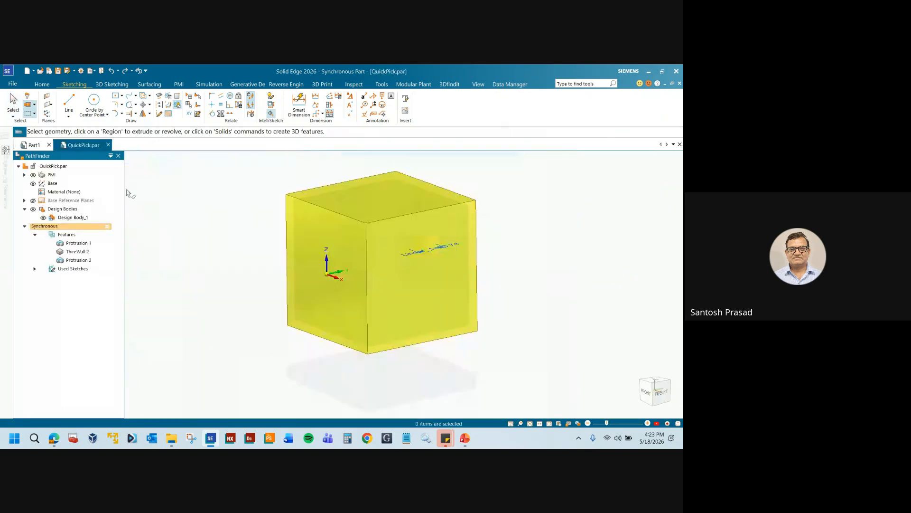
{"action": "left_click", "coordinate": [109, 145]}
{"action": "left_click", "coordinate": [354, 286]}
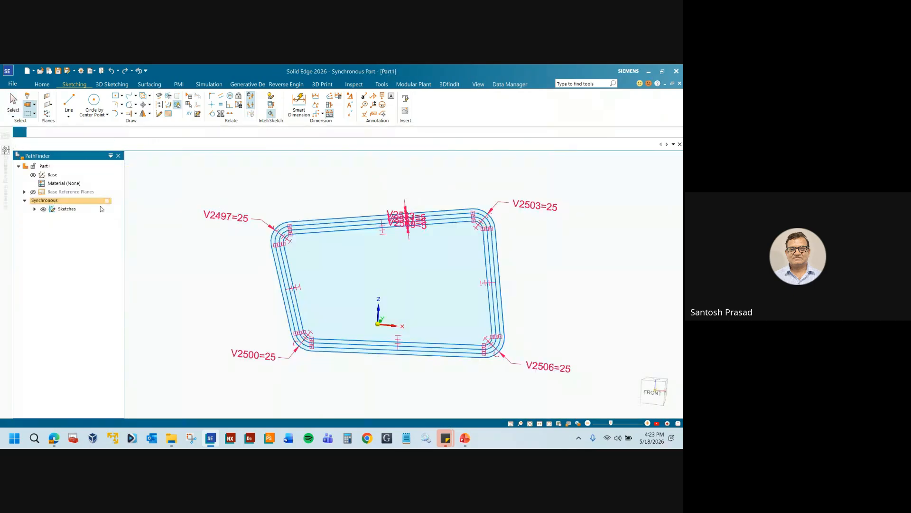
{"action": "left_click", "coordinate": [49, 145]}
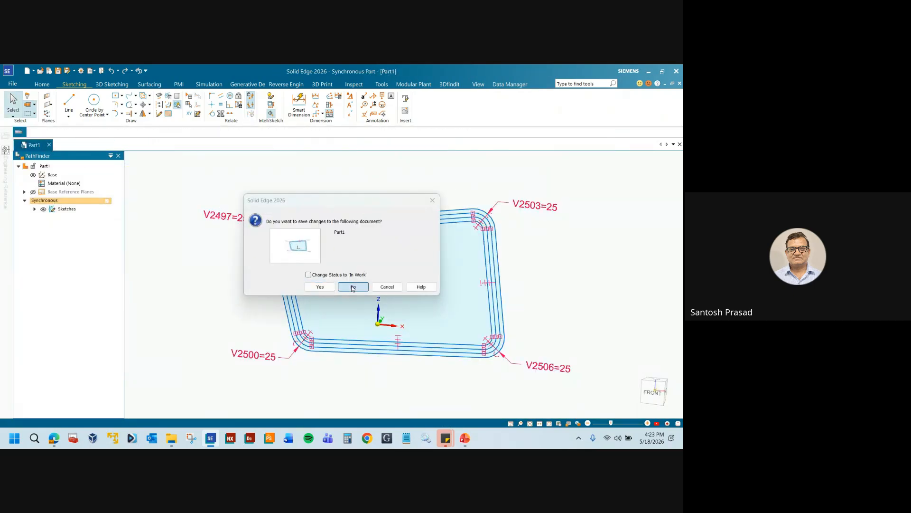
{"action": "left_click", "coordinate": [353, 287]}
{"action": "left_click", "coordinate": [465, 438]}
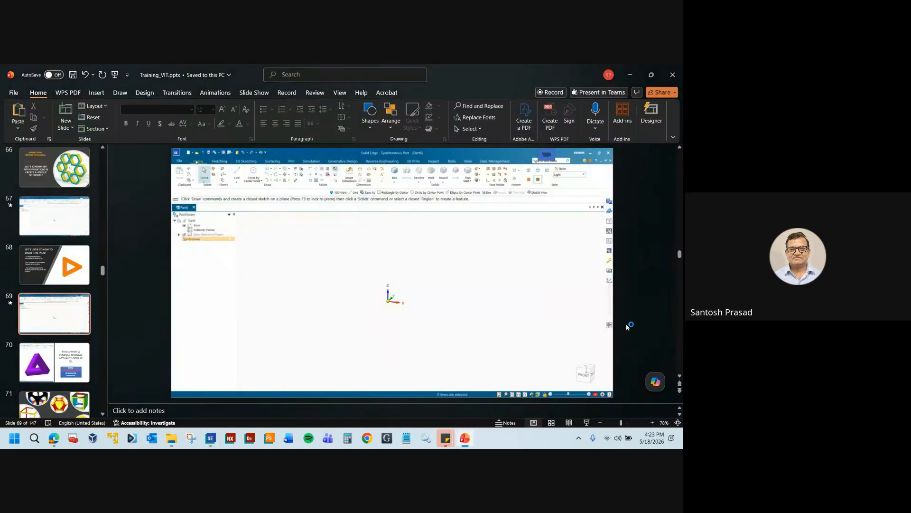
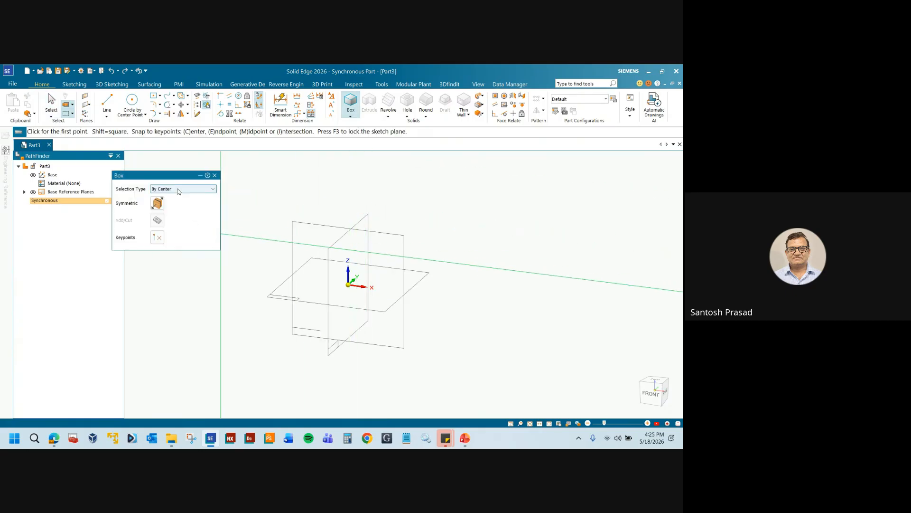
- Set the box to be defined by centre, lock the Top (xy) plane, and place the centre at the origin
{"action": "left_click", "coordinate": [177, 190]}
{"action": "left_click", "coordinate": [175, 195]}
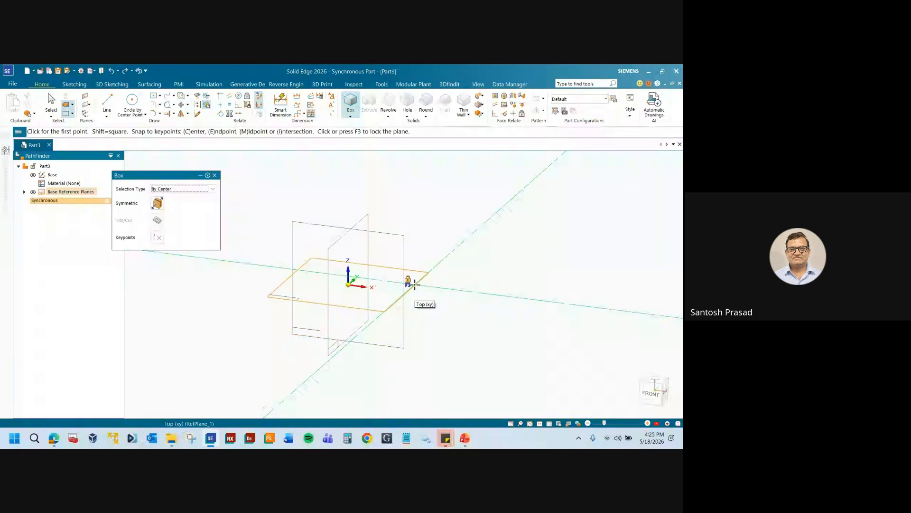
{"action": "key", "text": "F3"}
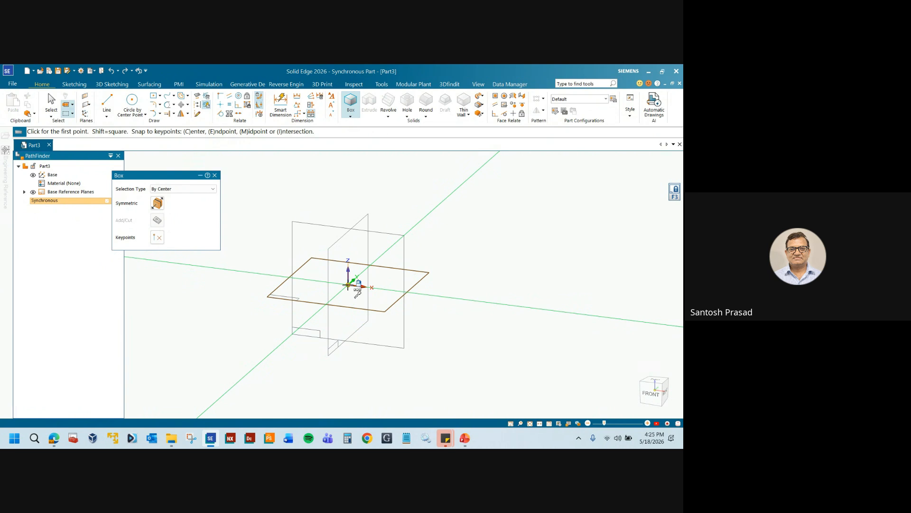
{"action": "left_click", "coordinate": [348, 285]}
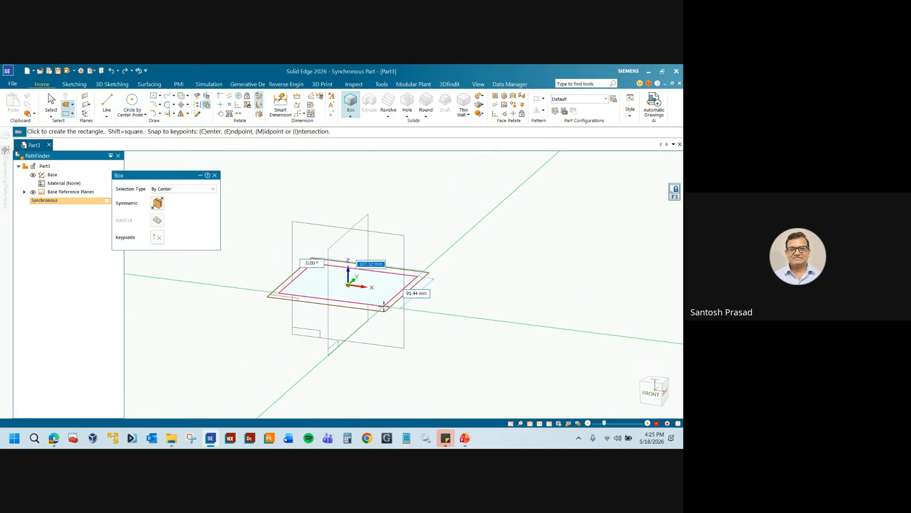
- Size the centred box with a 100 mm by 100 mm base and a 100 mm height
{"action": "type", "text": "1"}
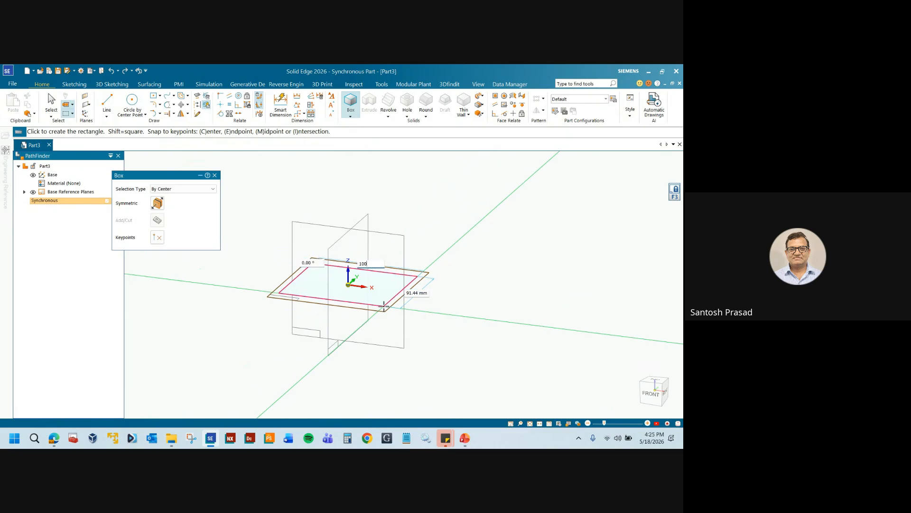
{"action": "type", "text": "00"}
{"action": "key", "text": "Tab"}
{"action": "type", "text": "1"}
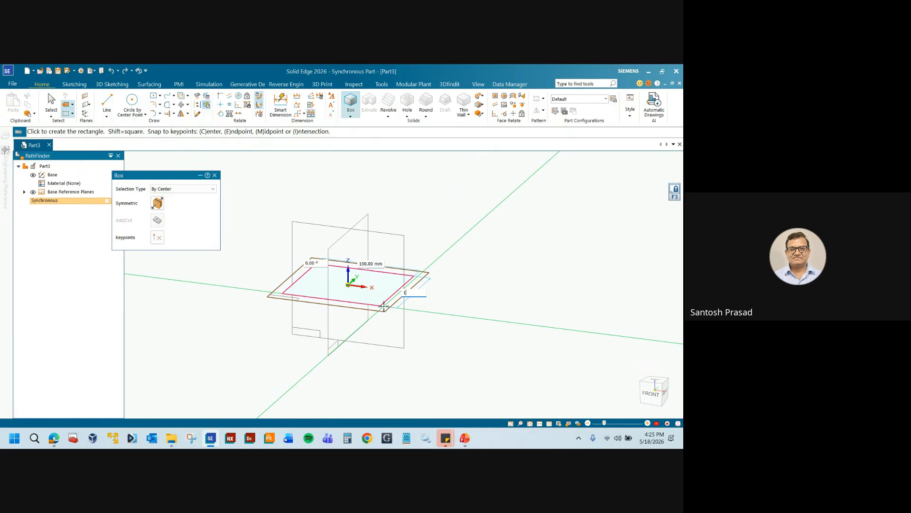
{"action": "type", "text": "00"}
{"action": "key", "text": "Tab"}
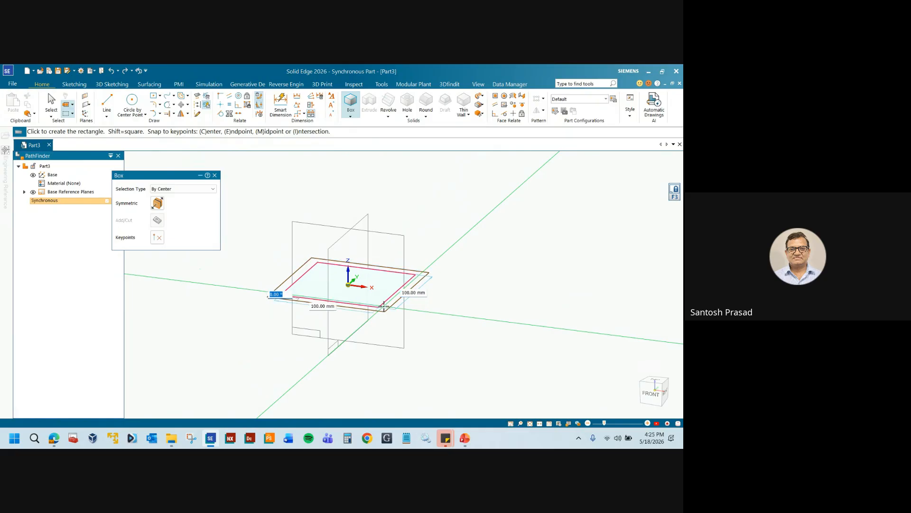
{"action": "key", "text": "Return"}
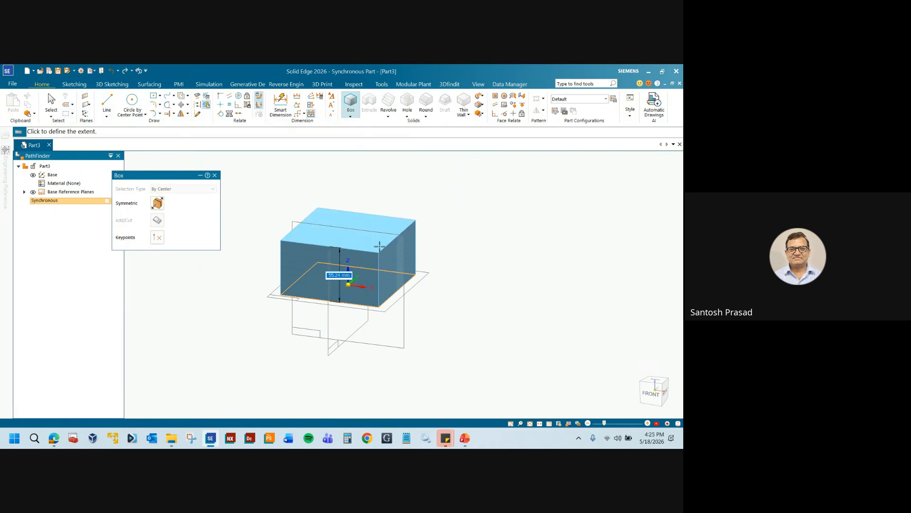
{"action": "type", "text": "100"}
{"action": "key", "text": "Return"}
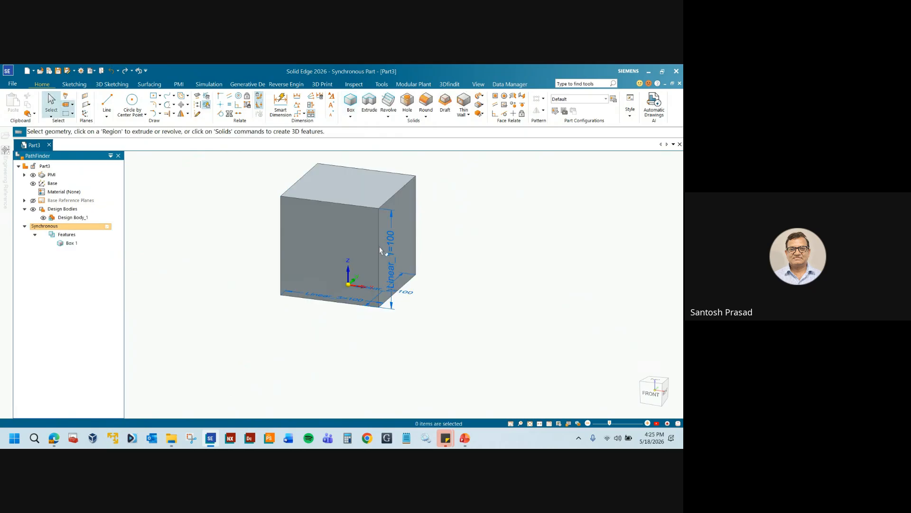
- Compare the cube with the sphere concept on slide 72 in PowerPoint, and return to Solid Edge
{"action": "scroll", "coordinate": [323, 347], "scroll_direction": "down", "scroll_amount": 3}
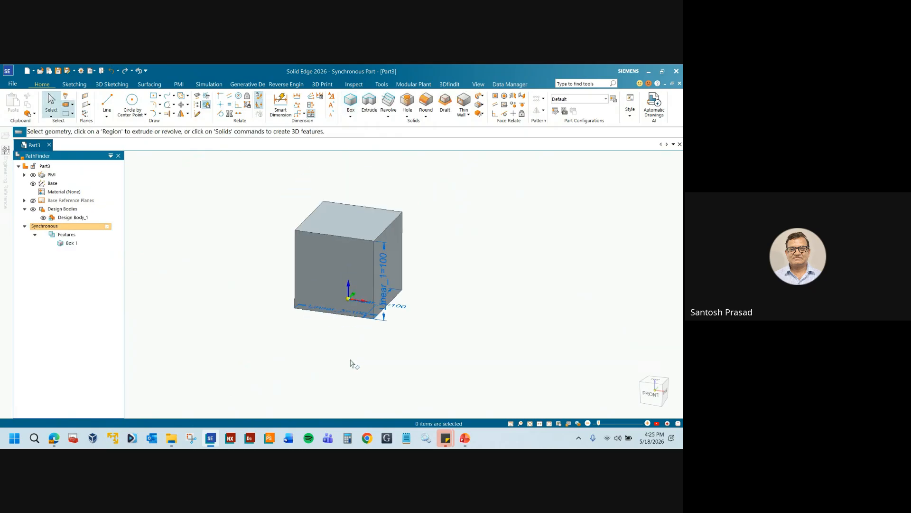
{"action": "left_click", "coordinate": [465, 438]}
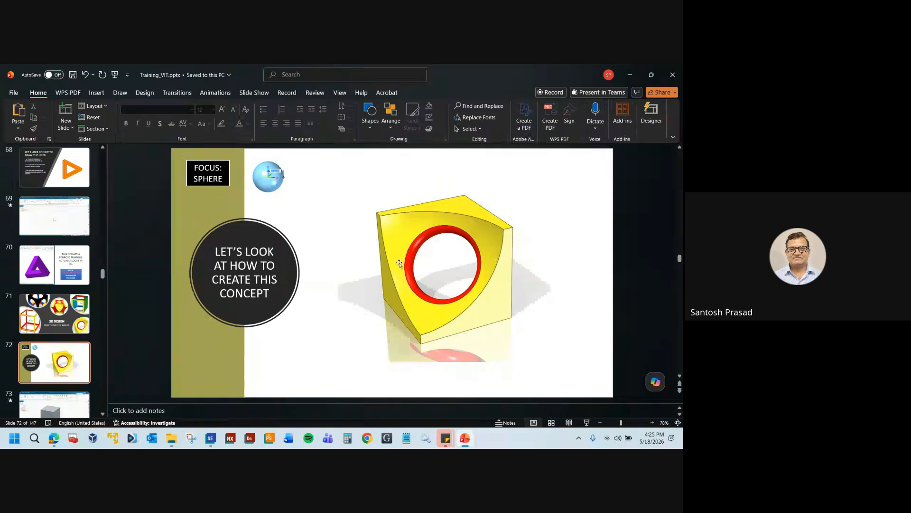
{"action": "left_click", "coordinate": [466, 438]}
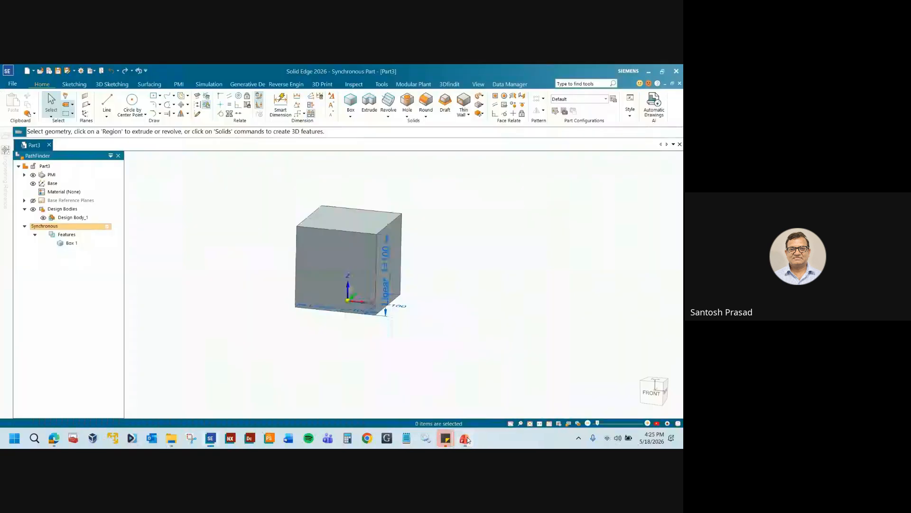
{"action": "left_click", "coordinate": [464, 439]}
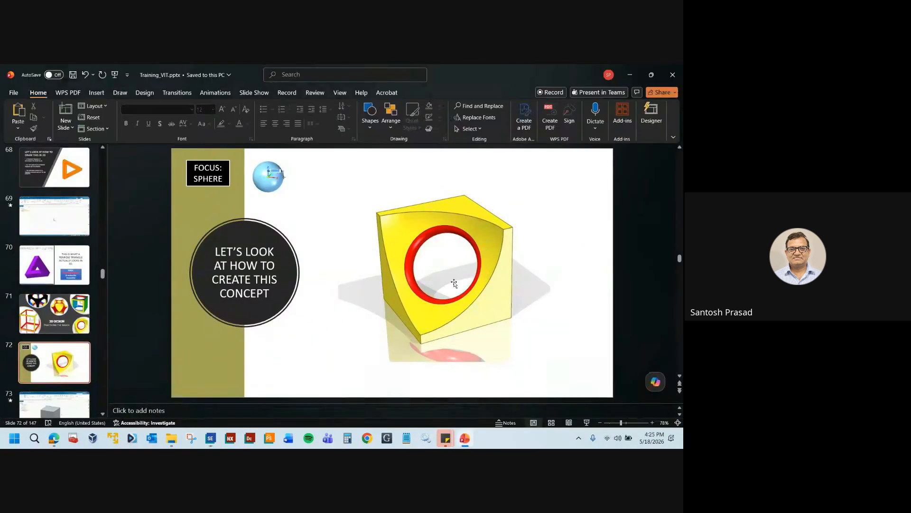
{"action": "left_click", "coordinate": [470, 440]}
{"action": "left_click", "coordinate": [465, 439]}
{"action": "left_click", "coordinate": [470, 445]}
{"action": "left_click", "coordinate": [466, 440]}
{"action": "left_click", "coordinate": [465, 438]}
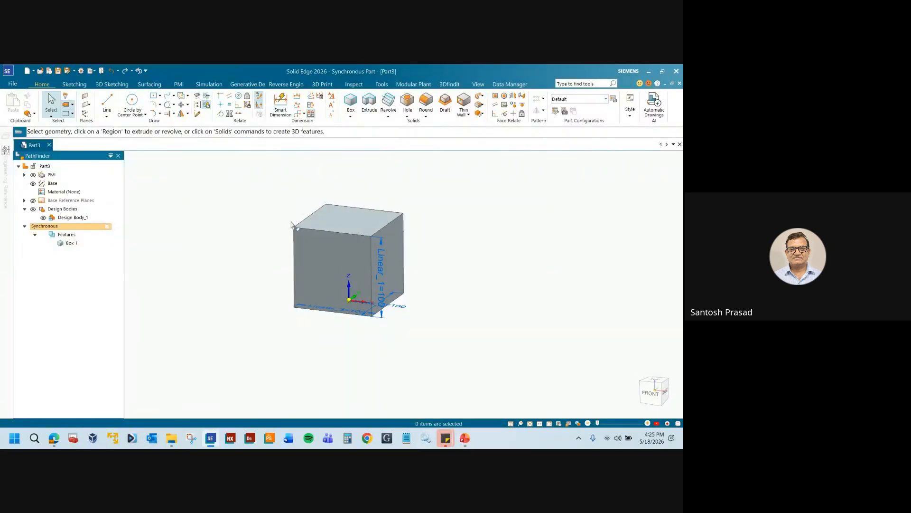
- Cut a sphere centred on the cube's upper front-left corner, slightly smaller in radius than the edge length, and check it against the slide
{"action": "scroll", "coordinate": [294, 222], "scroll_direction": "up", "scroll_amount": 2}
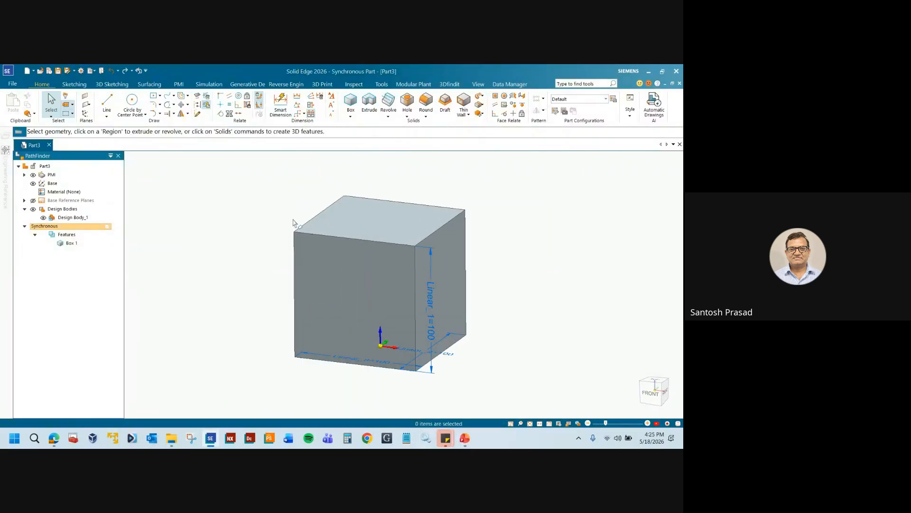
{"action": "left_click", "coordinate": [350, 116]}
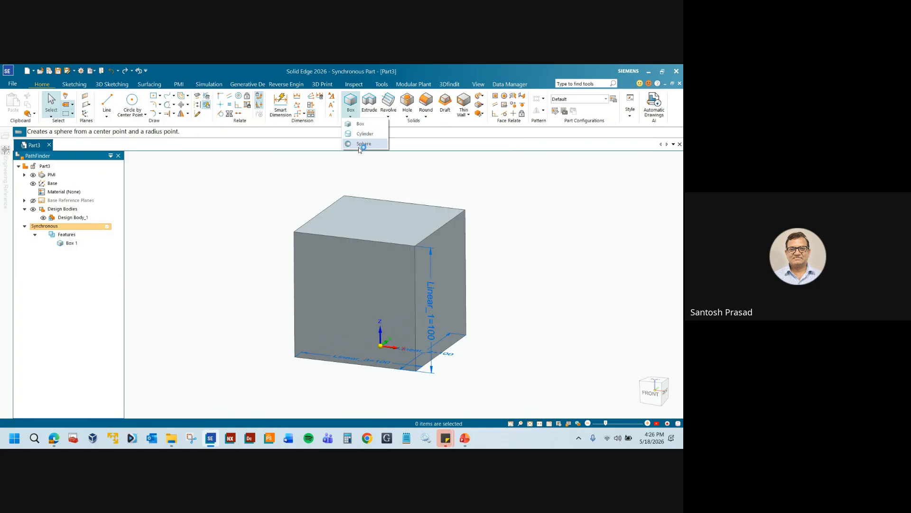
{"action": "left_click", "coordinate": [362, 144]}
{"action": "left_click", "coordinate": [157, 192]}
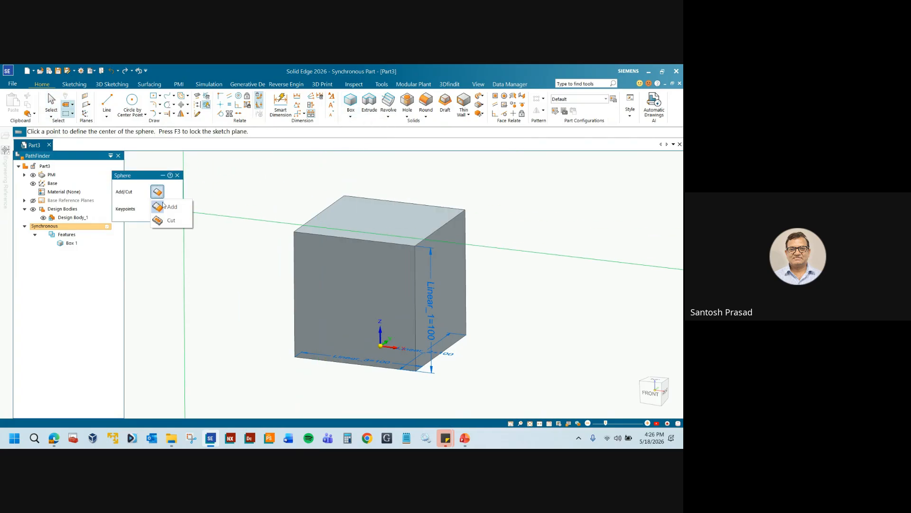
{"action": "left_click", "coordinate": [172, 224]}
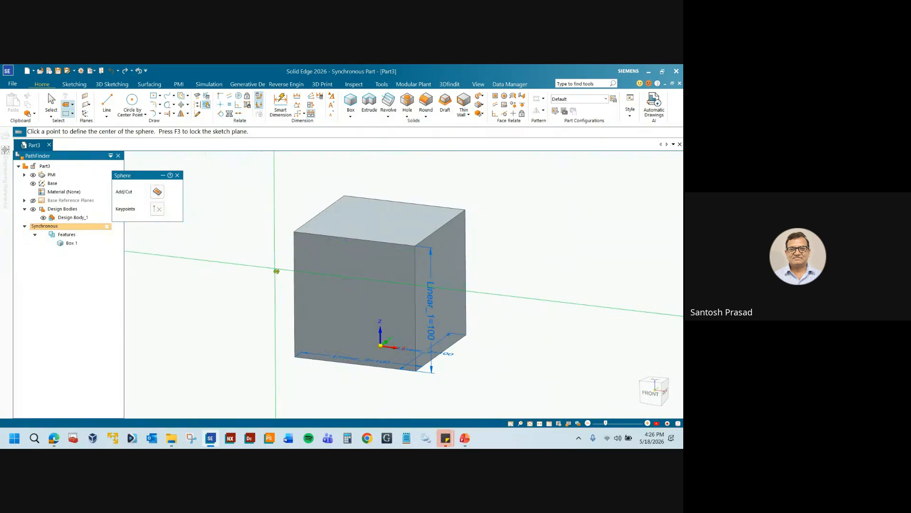
{"action": "scroll", "coordinate": [277, 271], "scroll_direction": "up", "scroll_amount": 3}
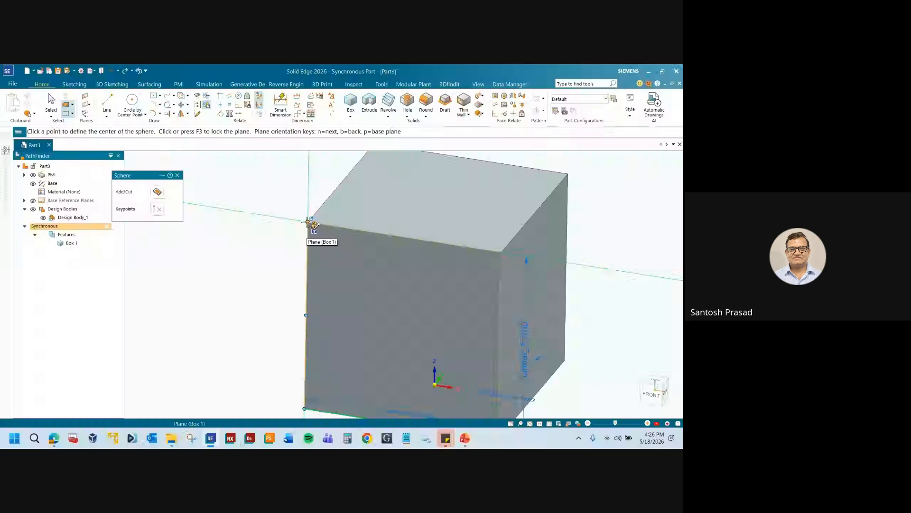
{"action": "left_click", "coordinate": [308, 222]}
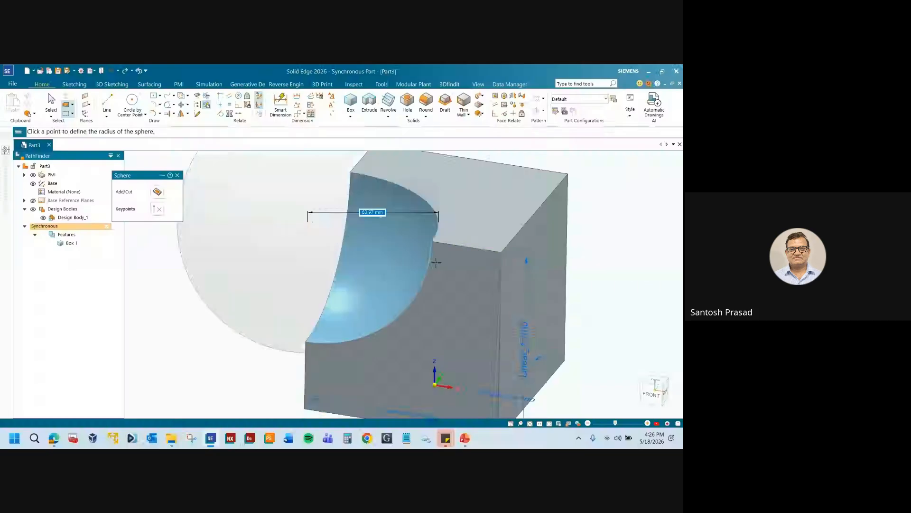
{"action": "scroll", "coordinate": [450, 270], "scroll_direction": "down", "scroll_amount": 3}
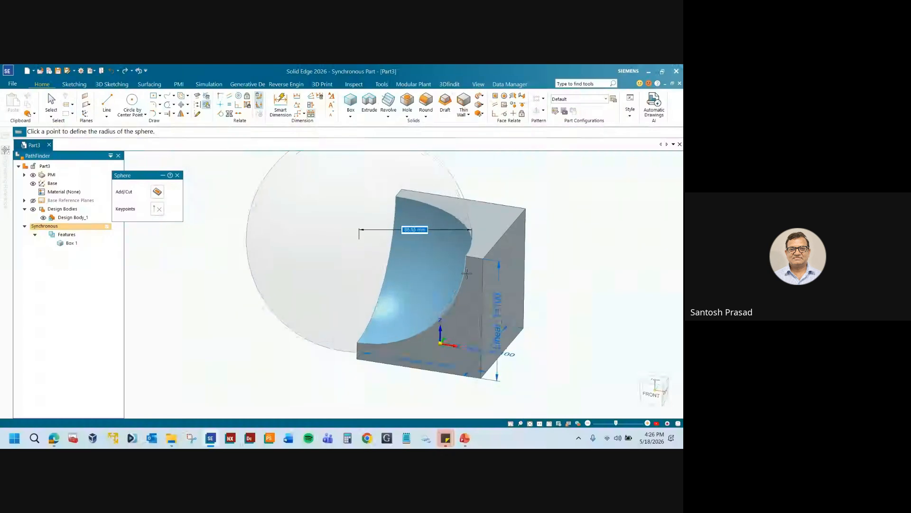
{"action": "left_click", "coordinate": [467, 273]}
{"action": "middle_click_drag", "start_coordinate": [345, 296], "coordinate": [371, 314]}
{"action": "left_click", "coordinate": [465, 437]}
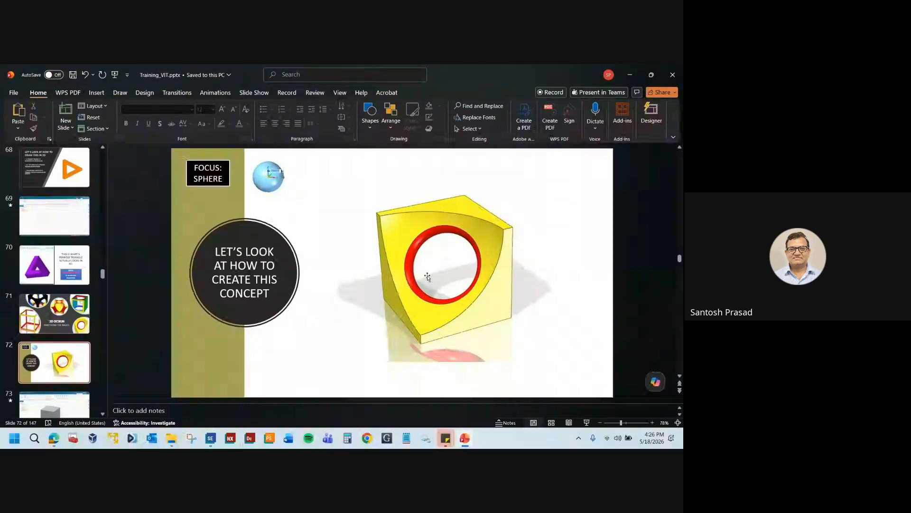
{"action": "left_click", "coordinate": [466, 439]}
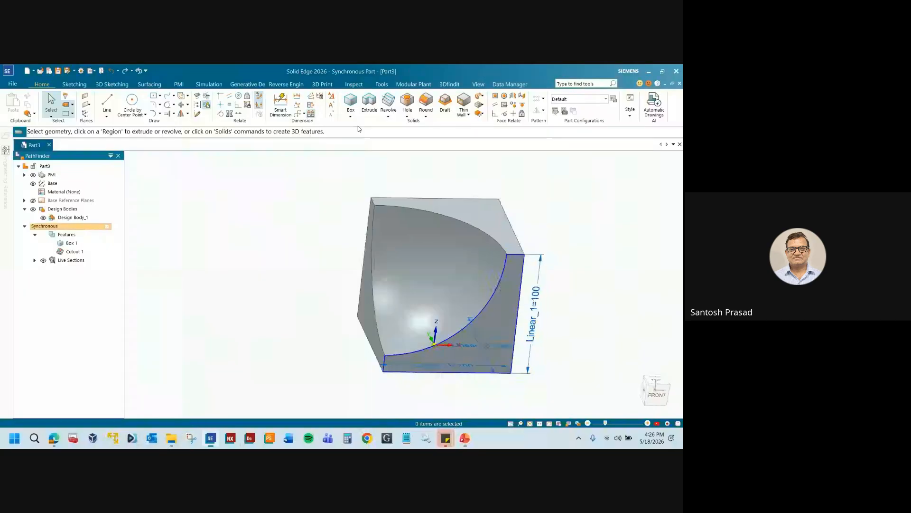
- Cut a second sphere of about 99 mm radius centred on the diagonally opposite lower rear corner, opening a round hole into the first cut
{"action": "middle_click_drag", "start_coordinate": [401, 288], "coordinate": [347, 267]}
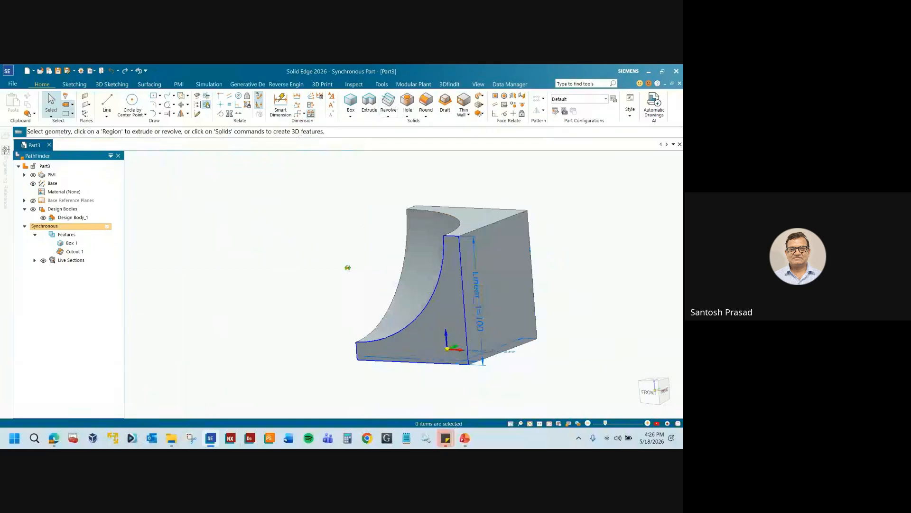
{"action": "middle_click_drag", "start_coordinate": [429, 263], "coordinate": [596, 383]}
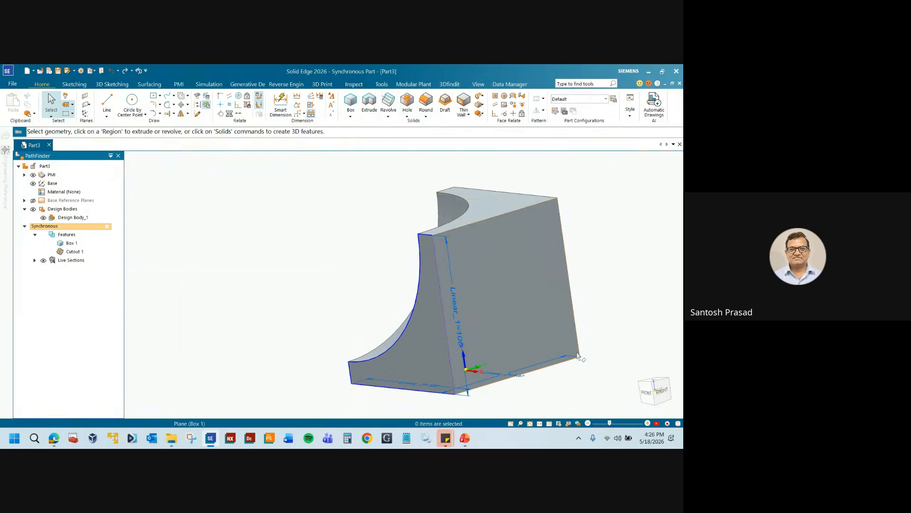
{"action": "left_click", "coordinate": [357, 118]}
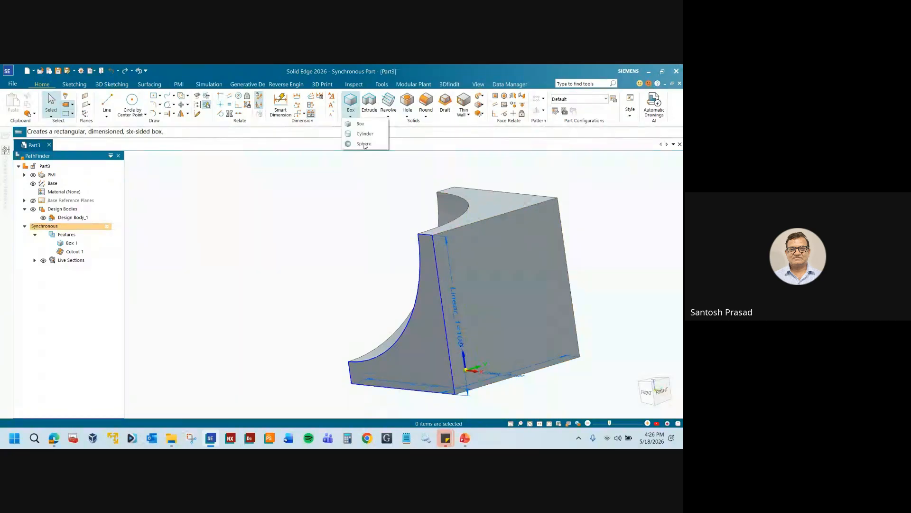
{"action": "left_click", "coordinate": [362, 145]}
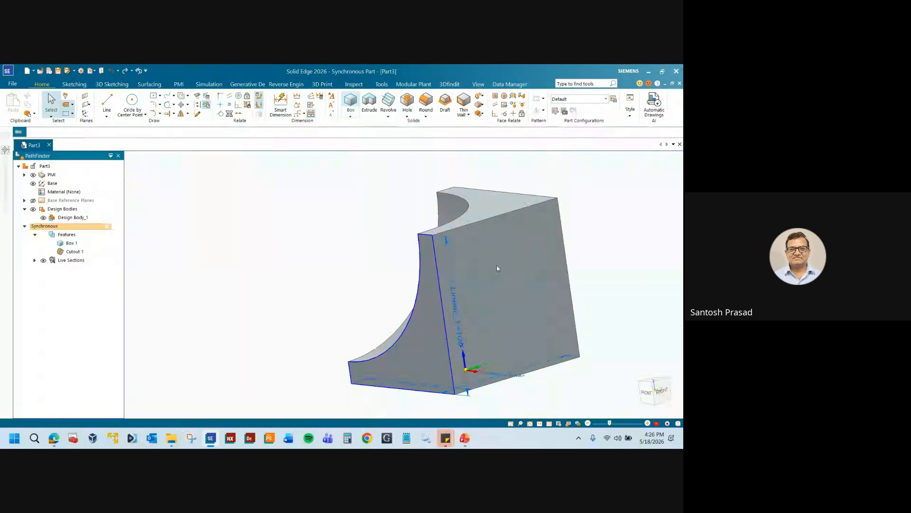
{"action": "left_click", "coordinate": [582, 355]}
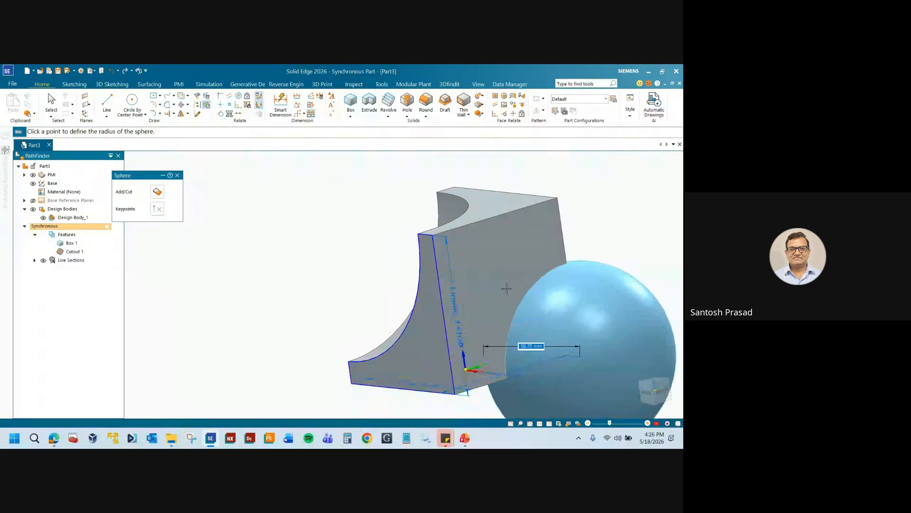
{"action": "left_click", "coordinate": [157, 192]}
{"action": "left_click", "coordinate": [174, 208]}
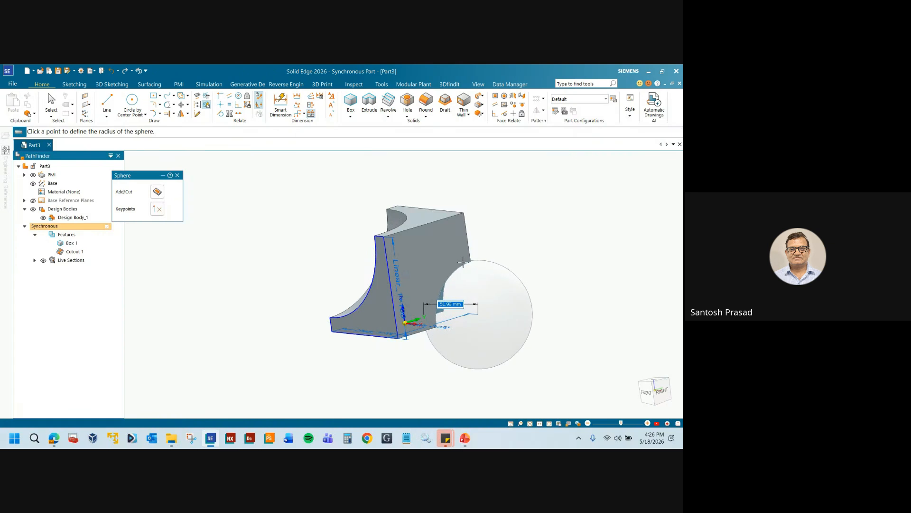
{"action": "middle_click_drag", "start_coordinate": [472, 269], "coordinate": [516, 275]}
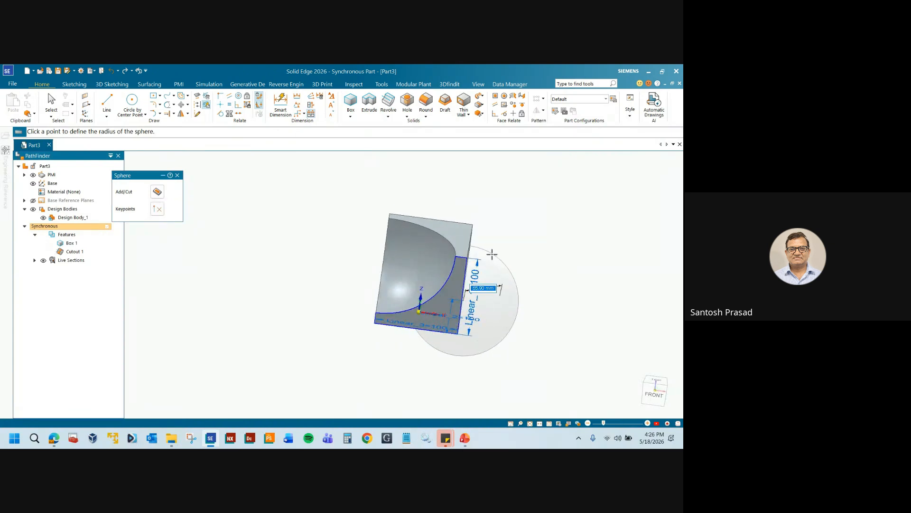
{"action": "left_click", "coordinate": [413, 234]}
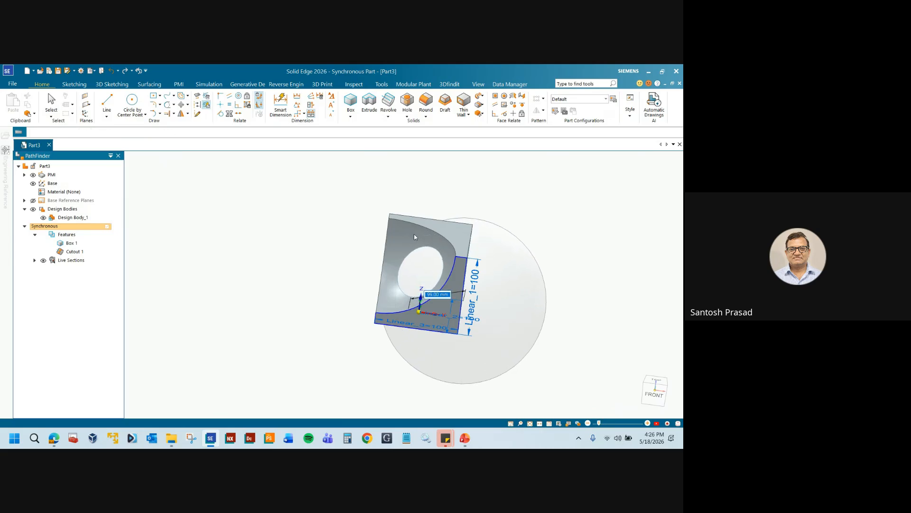
- Examine the round opening in the cube and compare it with the yellow and red reference design on the slide
{"action": "middle_click_drag", "start_coordinate": [509, 285], "coordinate": [455, 309]}
{"action": "middle_click_drag", "start_coordinate": [439, 256], "coordinate": [525, 263]}
{"action": "scroll", "coordinate": [504, 256], "scroll_direction": "up", "scroll_amount": 5}
{"action": "middle_click_drag", "start_coordinate": [402, 271], "coordinate": [434, 303]}
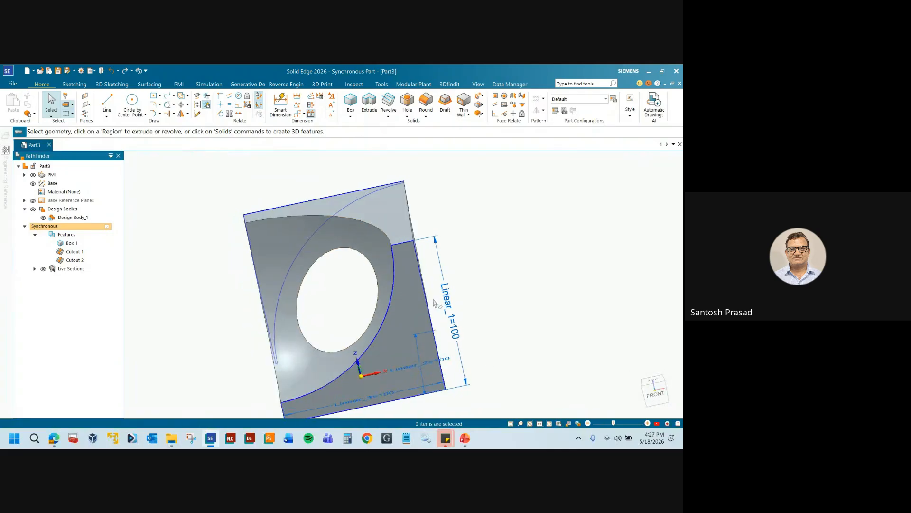
{"action": "left_click", "coordinate": [465, 442]}
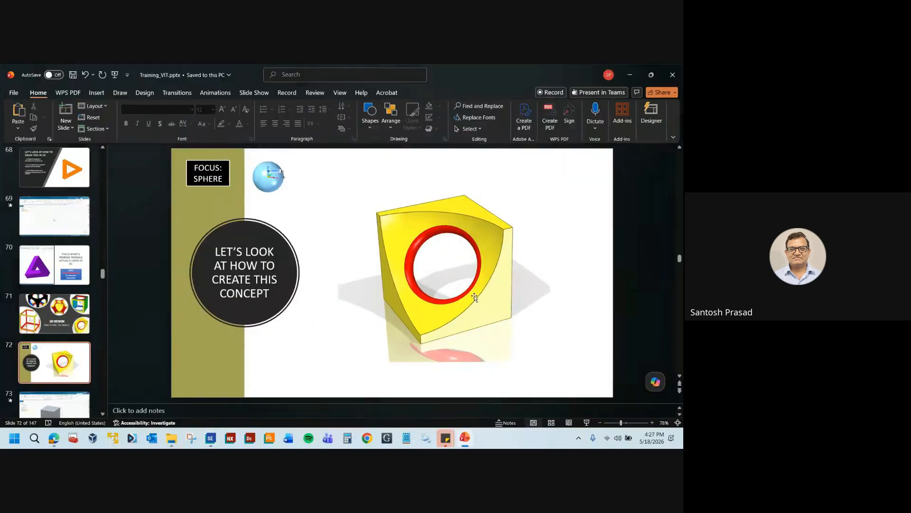
{"action": "left_click", "coordinate": [464, 440]}
- Hide the live sections of the part
{"action": "mouse_move", "coordinate": [393, 309]}
{"action": "middle_mouse_down"}
{"action": "mouse_move", "coordinate": [358, 324]}
{"action": "mouse_move", "coordinate": [402, 315]}
{"action": "middle_mouse_up"}
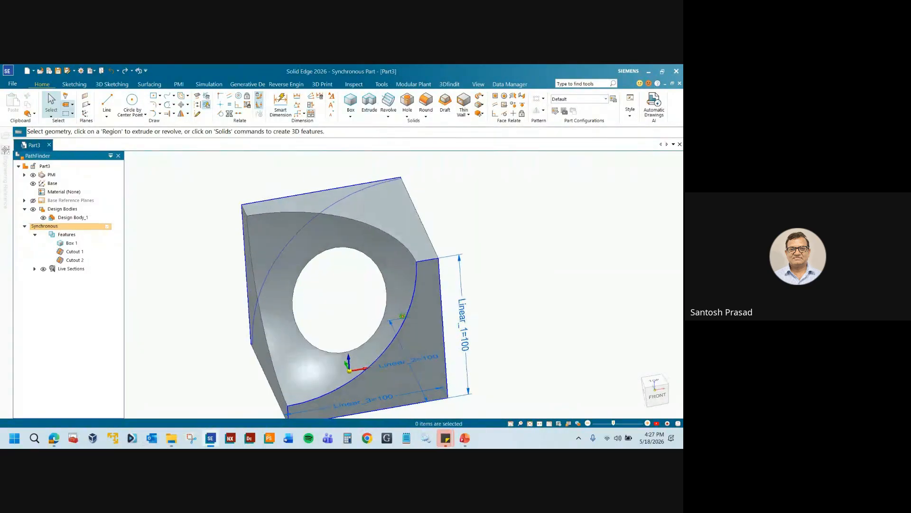
{"action": "left_click", "coordinate": [43, 270]}
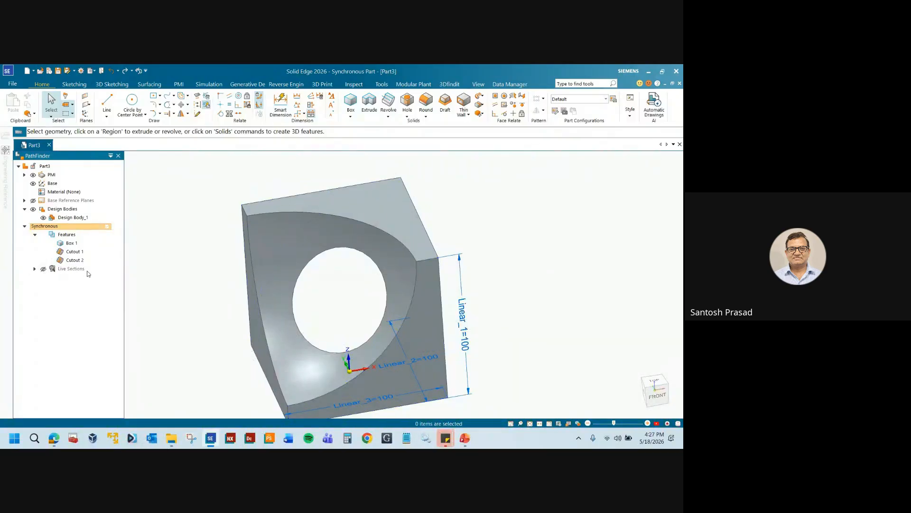
{"action": "mouse_move", "coordinate": [333, 306]}
{"action": "middle_mouse_down"}
{"action": "mouse_move", "coordinate": [341, 283]}
{"action": "mouse_move", "coordinate": [362, 280]}
{"action": "mouse_move", "coordinate": [324, 295]}
{"action": "mouse_move", "coordinate": [328, 301]}
{"action": "middle_mouse_up"}
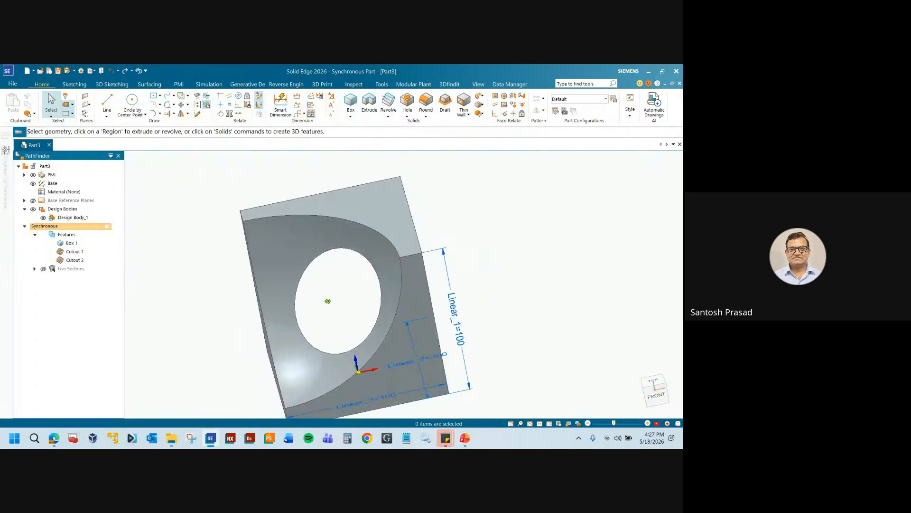
- Round the circular edge of the opening between the two spherical cuts with a 10 mm radius and inspect the result
{"action": "left_click", "coordinate": [426, 102]}
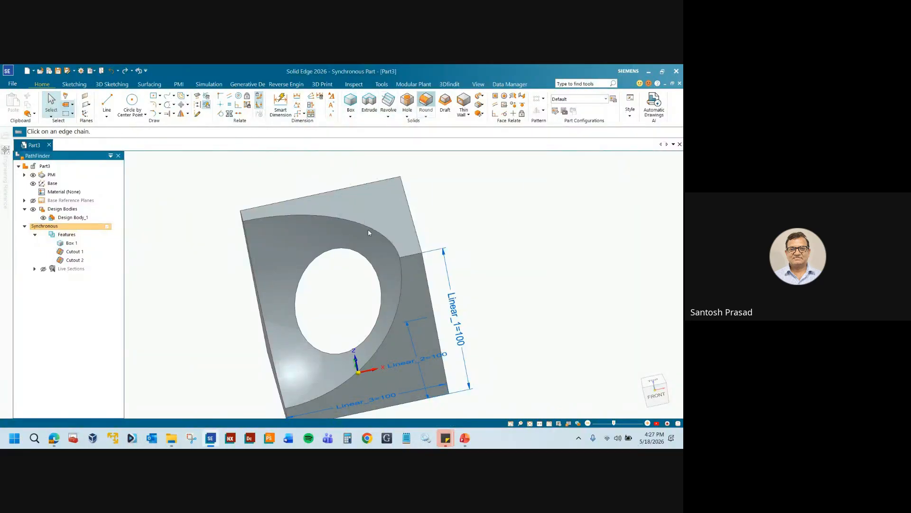
{"action": "left_click", "coordinate": [315, 262]}
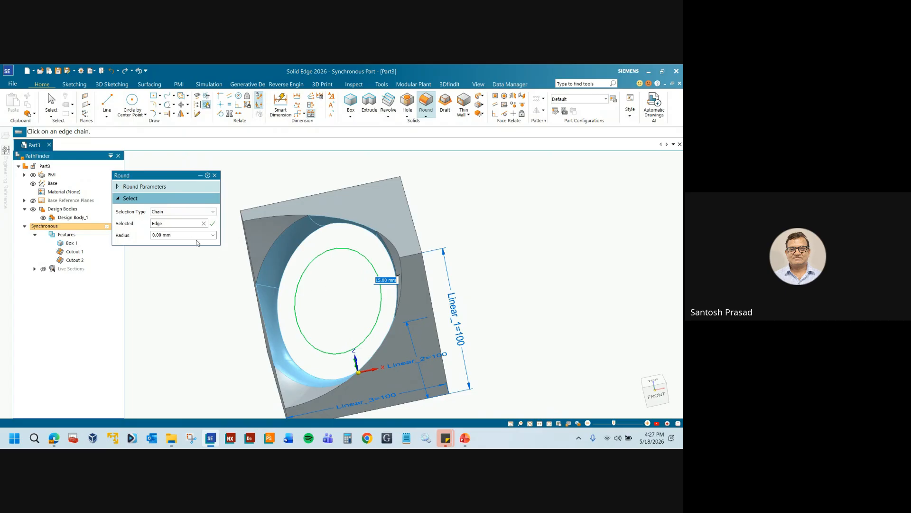
{"action": "type", "text": "10"}
{"action": "key", "text": "Return"}
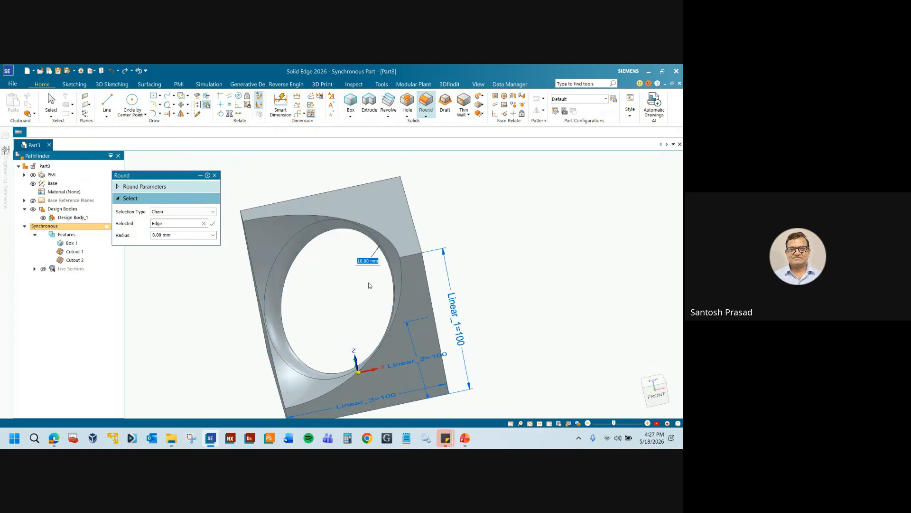
{"action": "middle_click_drag", "start_coordinate": [372, 284], "coordinate": [253, 196]}
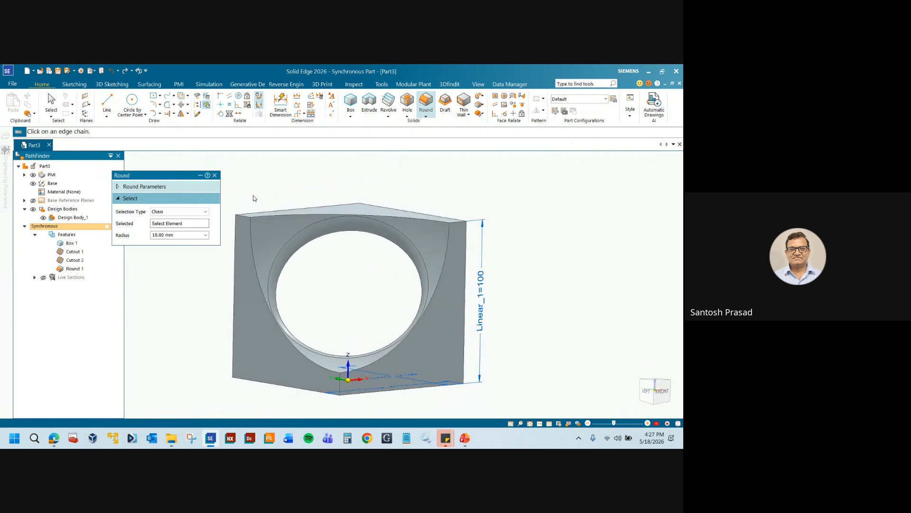
{"action": "left_click", "coordinate": [215, 176]}
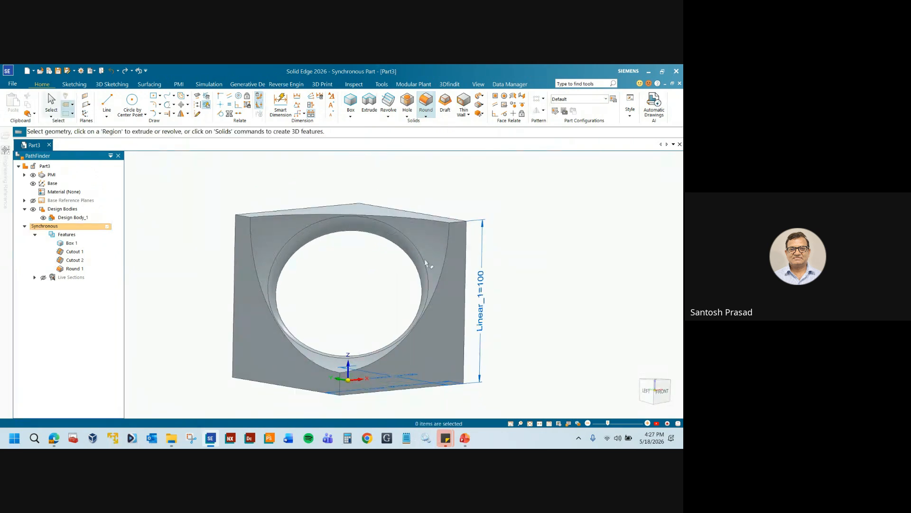
{"action": "scroll", "coordinate": [427, 259], "scroll_direction": "down", "scroll_amount": 3}
{"action": "middle_click_drag", "start_coordinate": [426, 260], "coordinate": [386, 293]}
{"action": "scroll", "coordinate": [383, 295], "scroll_direction": "up", "scroll_amount": 2}
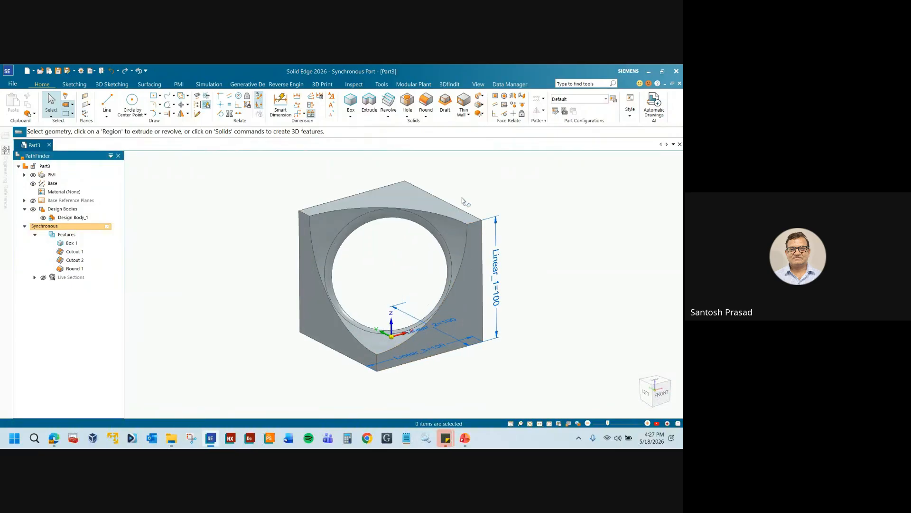
{"action": "middle_click_drag", "start_coordinate": [459, 270], "coordinate": [427, 304]}
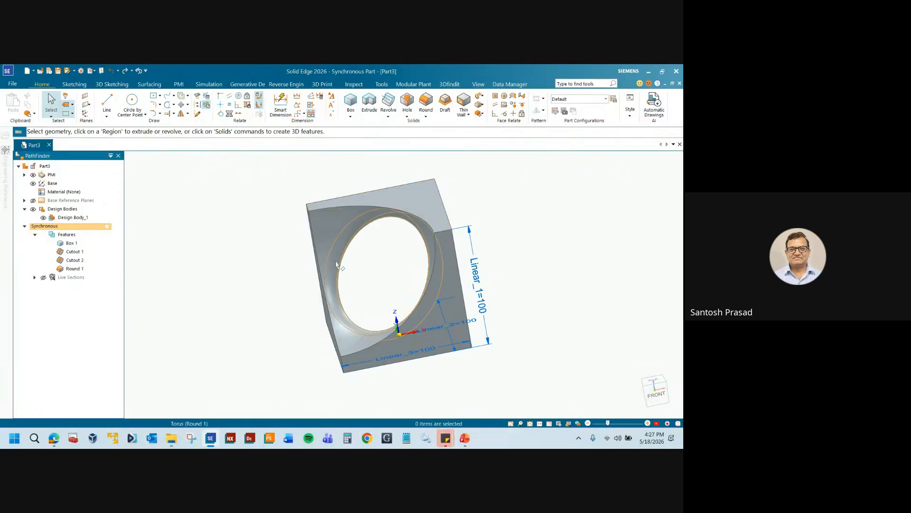
{"action": "middle_click_drag", "start_coordinate": [345, 257], "coordinate": [441, 324]}
- Switch to the PowerPoint training deck and review the slides from the sphere concept through rounding basics to rounding order and different results
{"action": "left_click", "coordinate": [465, 438]}
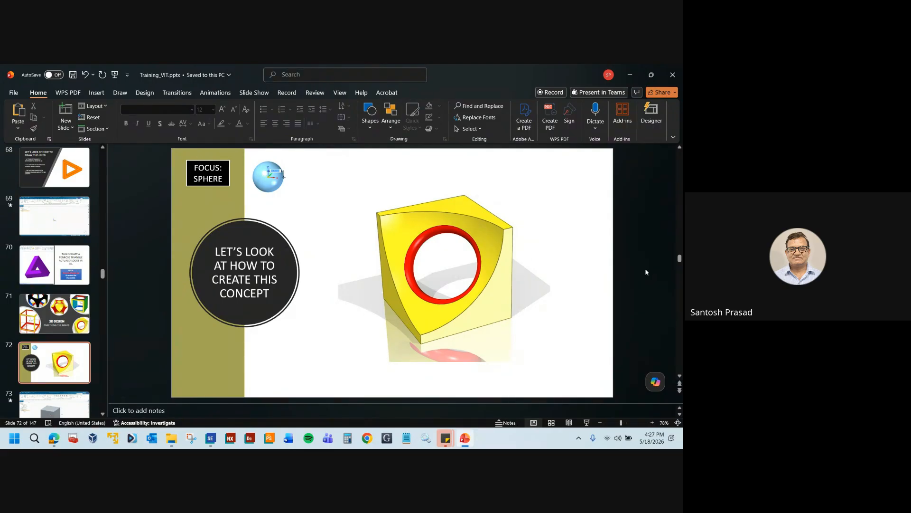
{"action": "scroll", "coordinate": [645, 272], "scroll_direction": "down", "scroll_amount": 2}
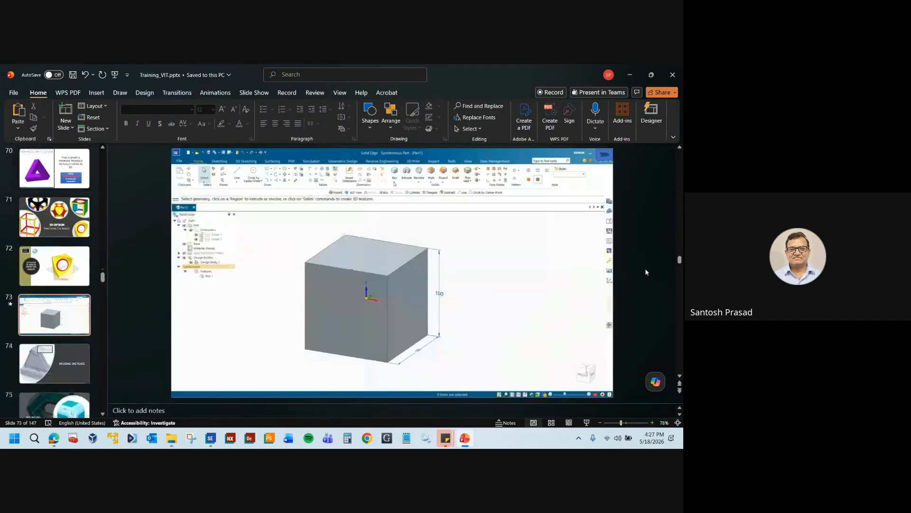
{"action": "scroll", "coordinate": [645, 272], "scroll_direction": "down", "scroll_amount": 1}
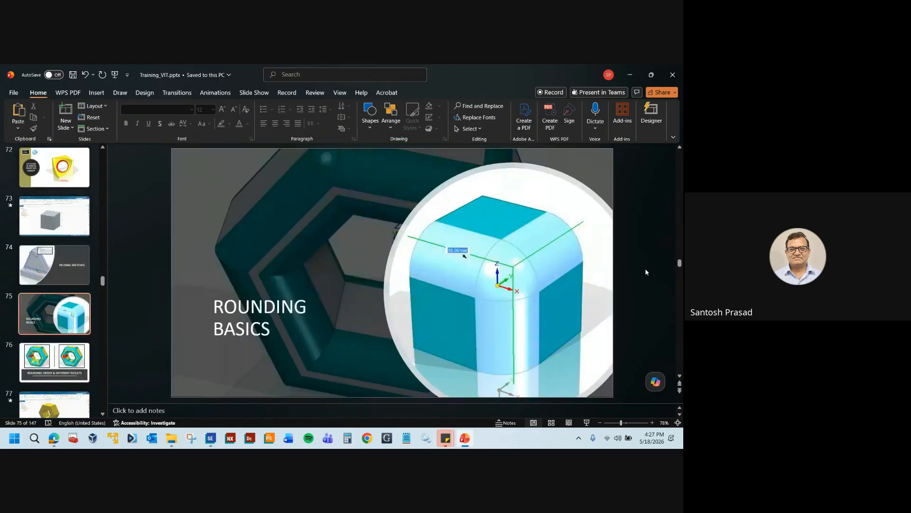
{"action": "scroll", "coordinate": [645, 272], "scroll_direction": "down", "scroll_amount": 1}
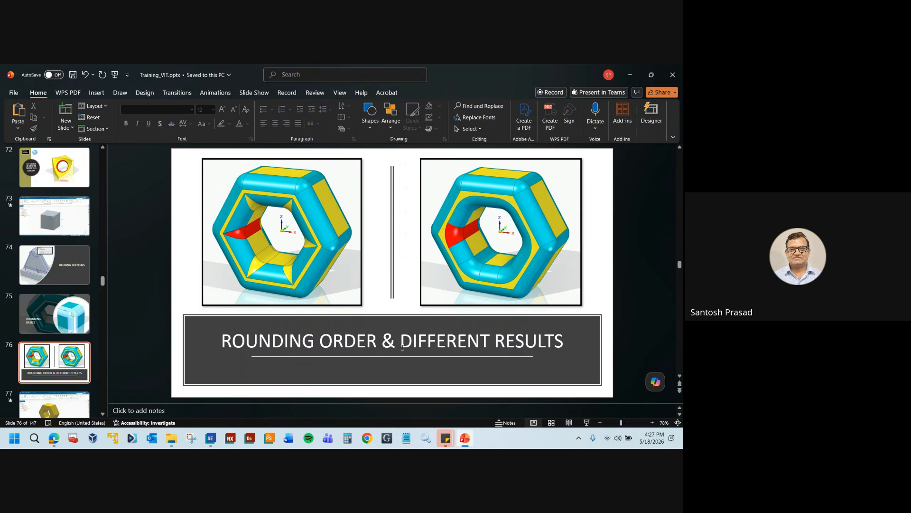
{"action": "scroll", "coordinate": [623, 332], "scroll_direction": "down", "scroll_amount": 1}
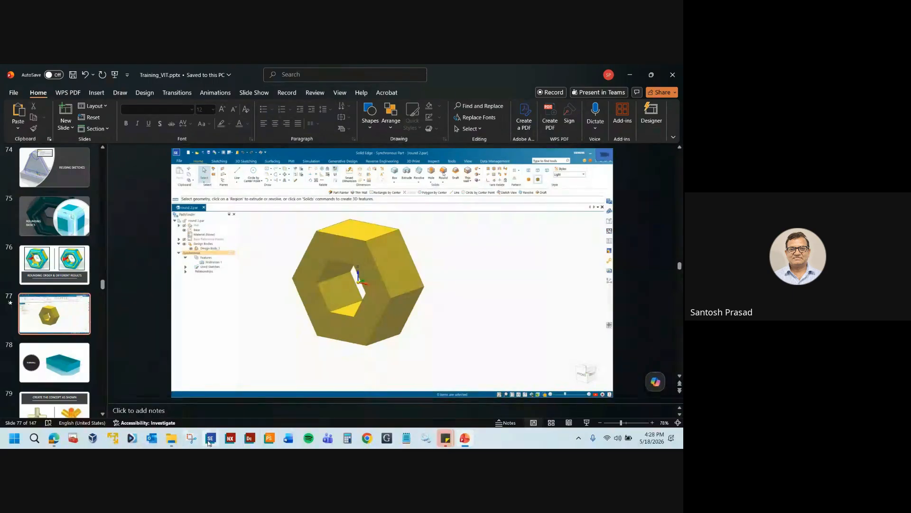
- Switch to Solid Edge, try a 5 mm round on only the vertical edge between the cube's left and rear faces, and undo it
{"action": "left_click", "coordinate": [207, 441]}
{"action": "middle_click_drag", "start_coordinate": [288, 328], "coordinate": [347, 248]}
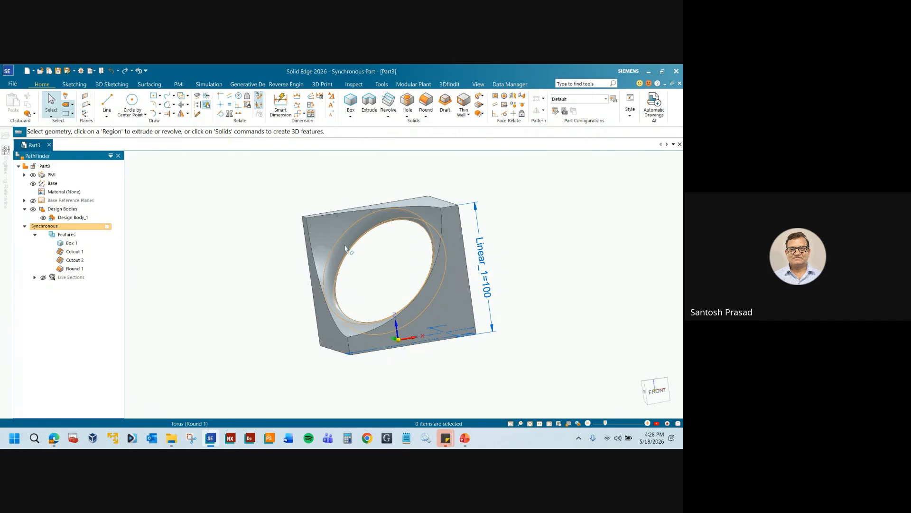
{"action": "scroll", "coordinate": [340, 245], "scroll_direction": "up", "scroll_amount": 3}
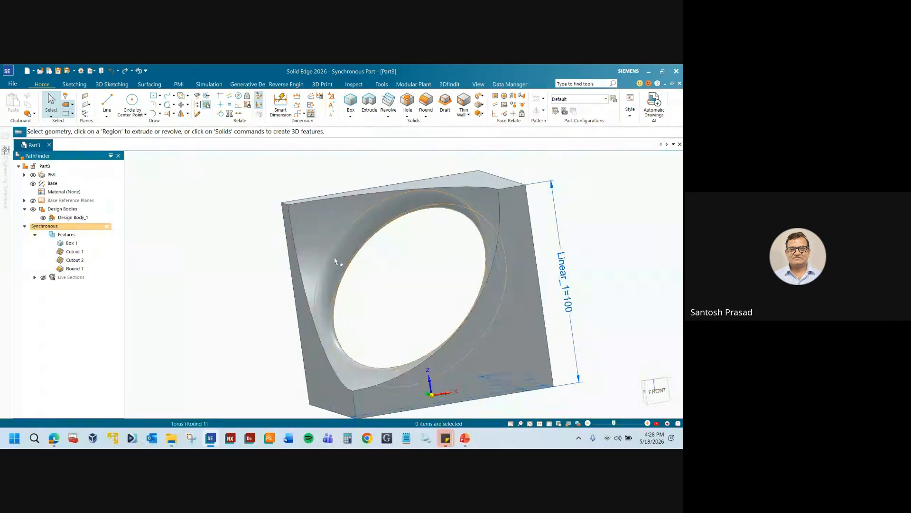
{"action": "middle_click_drag", "start_coordinate": [336, 250], "coordinate": [368, 245]}
{"action": "left_click", "coordinate": [426, 102]}
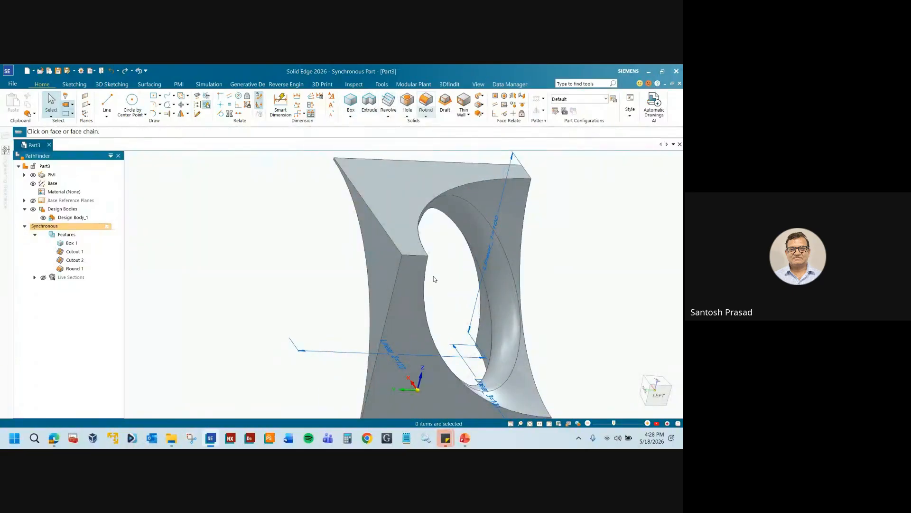
{"action": "scroll", "coordinate": [392, 290], "scroll_direction": "up", "scroll_amount": 3}
{"action": "left_click", "coordinate": [402, 269]}
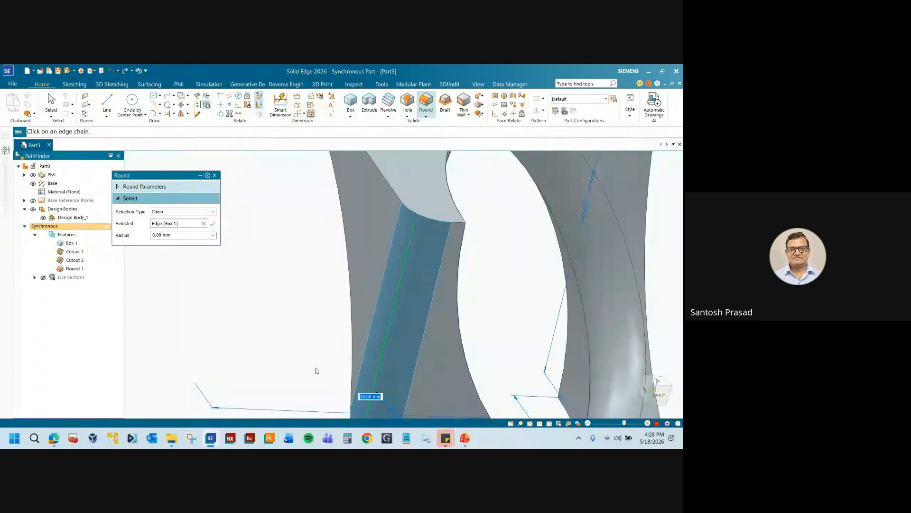
{"action": "type", "text": "5"}
{"action": "key", "text": "Return"}
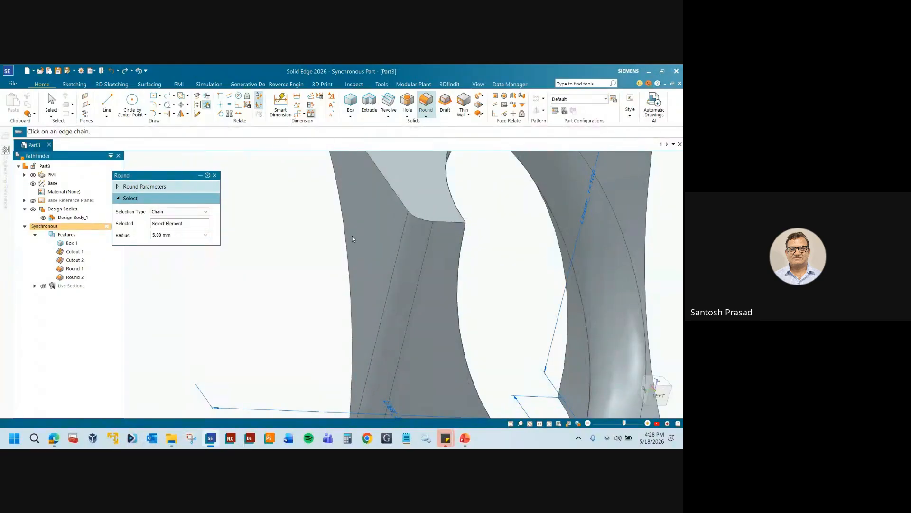
{"action": "left_click", "coordinate": [215, 176]}
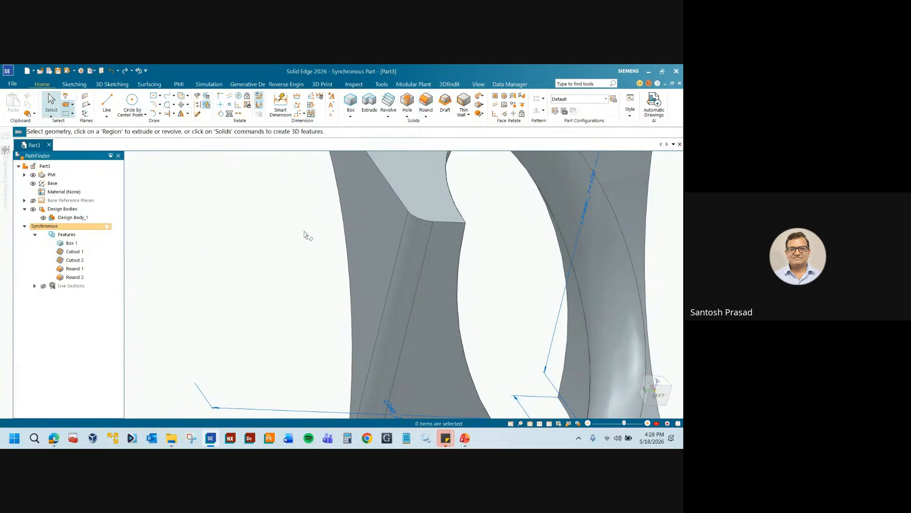
{"action": "key", "text": "ctrl+z"}
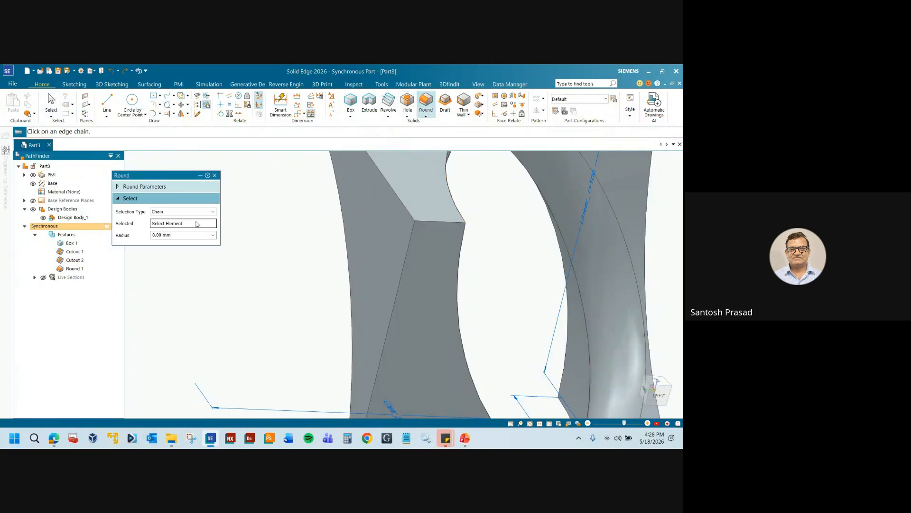
- Round the vertical, top rear and short top-left edges meeting at the cube's upper rear-left corner together with a 5 mm radius
{"action": "left_click", "coordinate": [168, 235]}
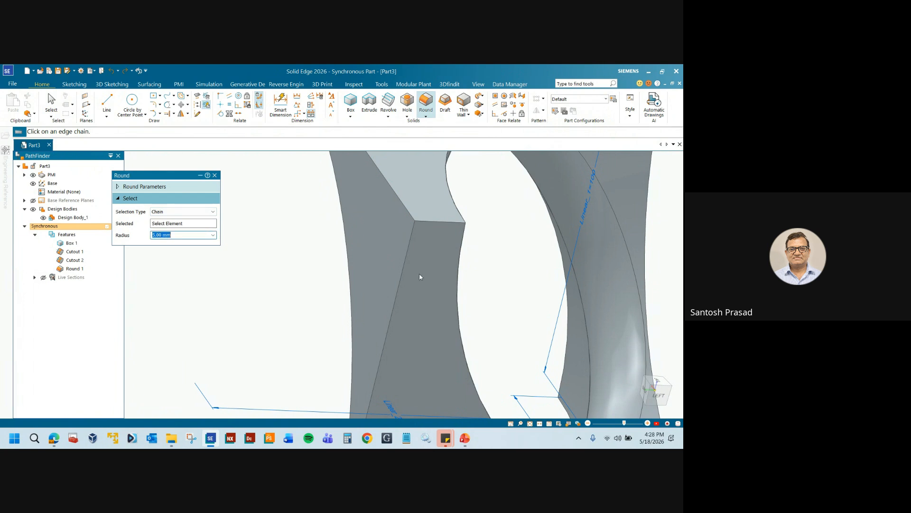
{"action": "left_click", "coordinate": [406, 252]}
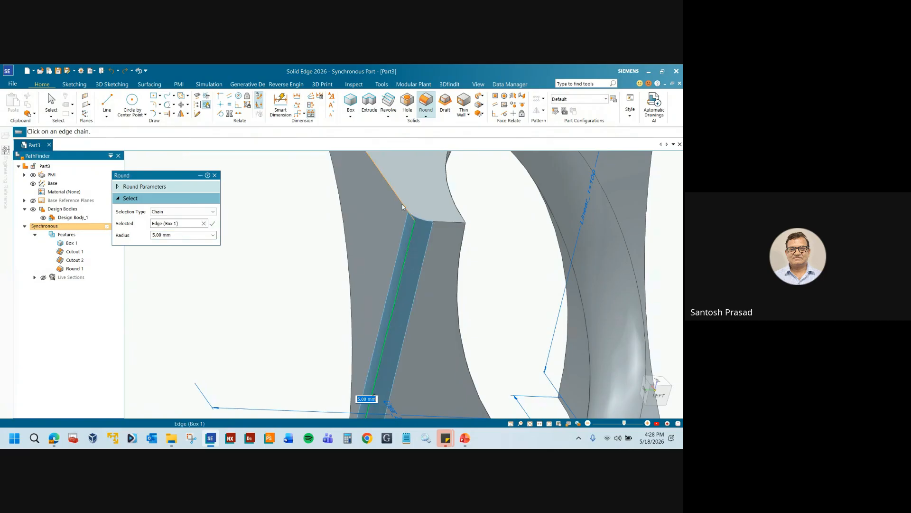
{"action": "left_click", "coordinate": [441, 221]}
{"action": "middle_click_drag", "start_coordinate": [426, 255], "coordinate": [334, 241]}
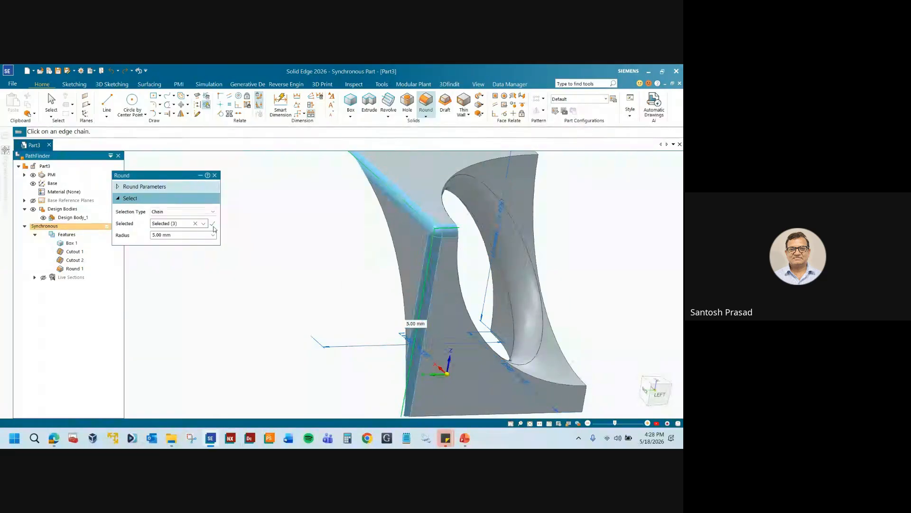
{"action": "left_click", "coordinate": [212, 223]}
- Round the curved edge chain where the spherical cut meets the top and left faces with a 5 mm radius
{"action": "middle_click_drag", "start_coordinate": [337, 283], "coordinate": [297, 279]}
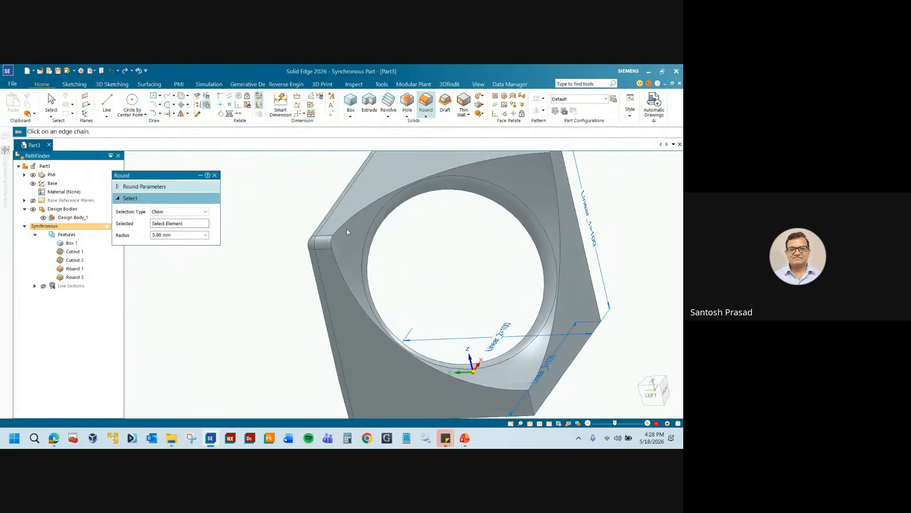
{"action": "left_click", "coordinate": [346, 270]}
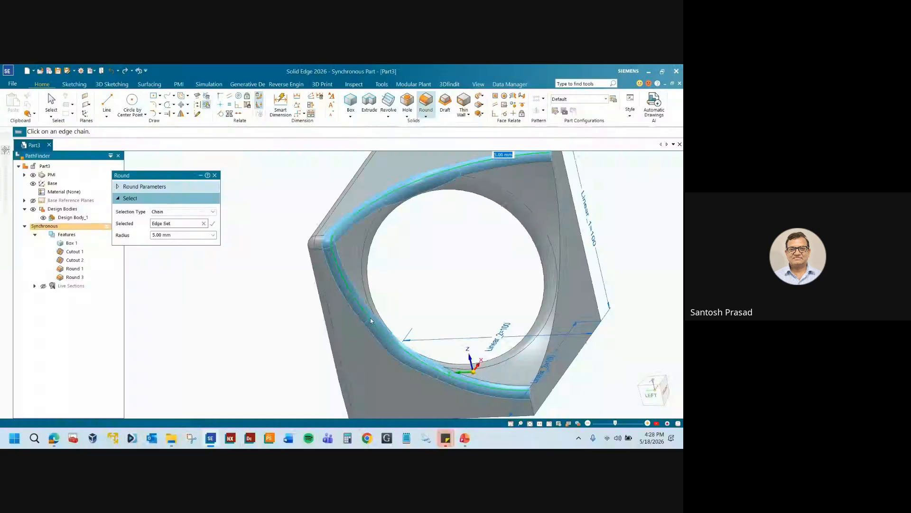
{"action": "middle_click_drag", "start_coordinate": [371, 321], "coordinate": [367, 308]}
{"action": "middle_click_drag", "start_coordinate": [350, 241], "coordinate": [357, 248]}
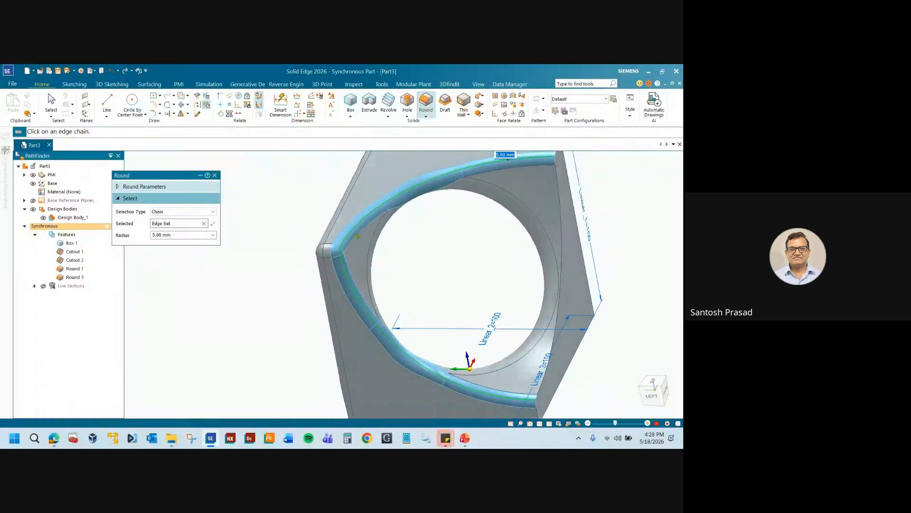
{"action": "scroll", "coordinate": [357, 249], "scroll_direction": "up", "scroll_amount": 3}
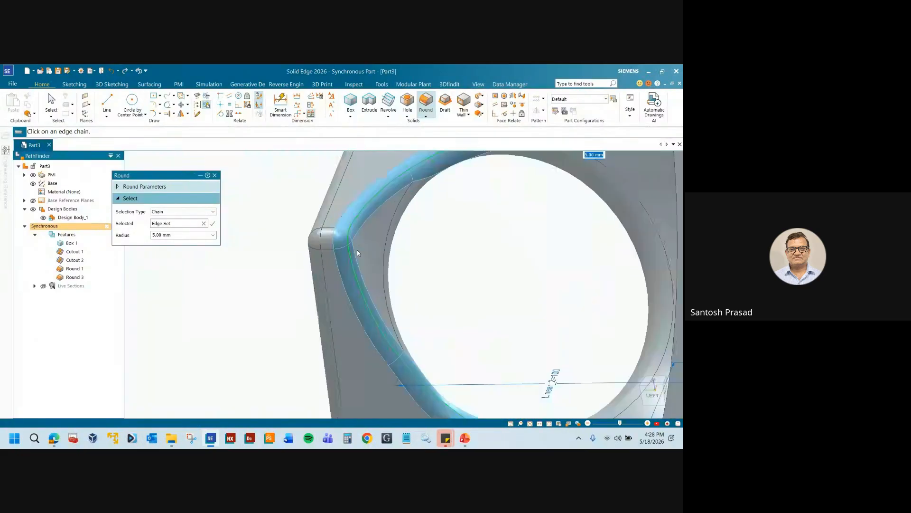
{"action": "left_click", "coordinate": [213, 223]}
{"action": "middle_click_drag", "start_coordinate": [346, 271], "coordinate": [273, 257]}
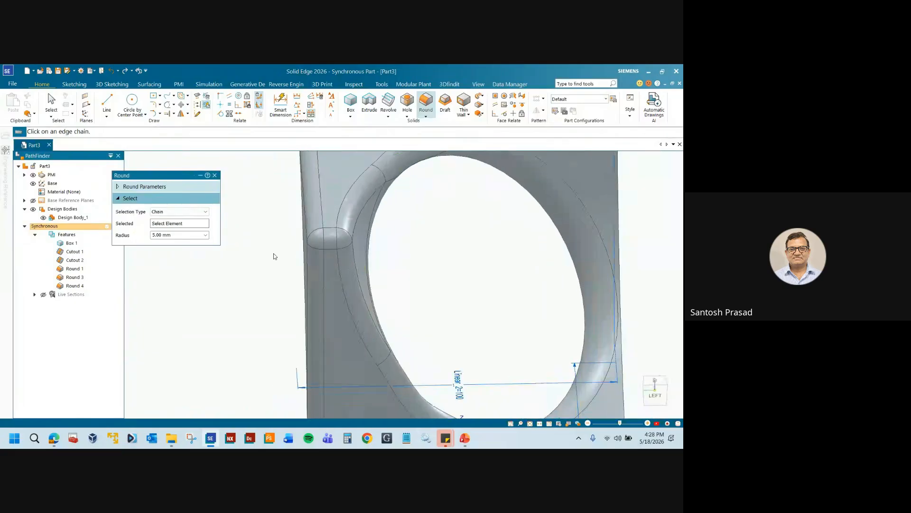
{"action": "left_click", "coordinate": [215, 175]}
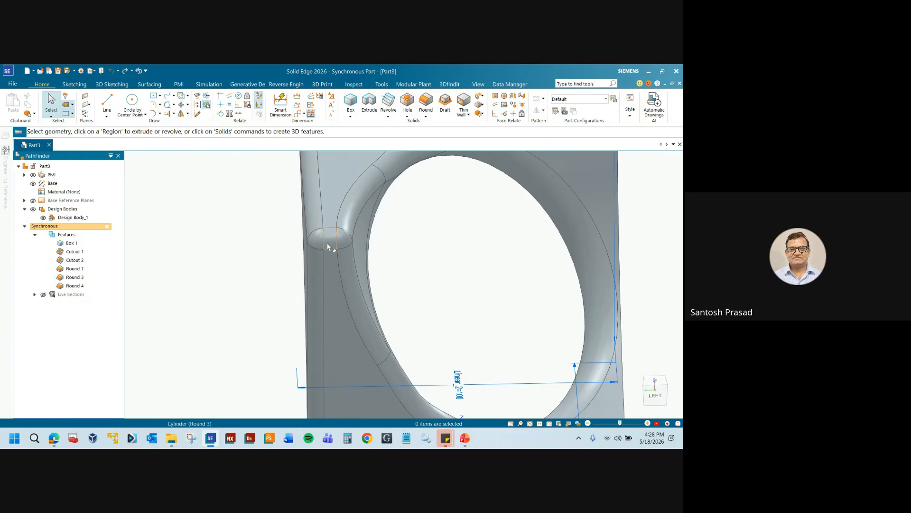
- Examine the blended corner up close and undo the last two 5 mm rounds
{"action": "middle_click_drag", "start_coordinate": [329, 244], "coordinate": [333, 246]}
{"action": "scroll", "coordinate": [328, 244], "scroll_direction": "up", "scroll_amount": 4}
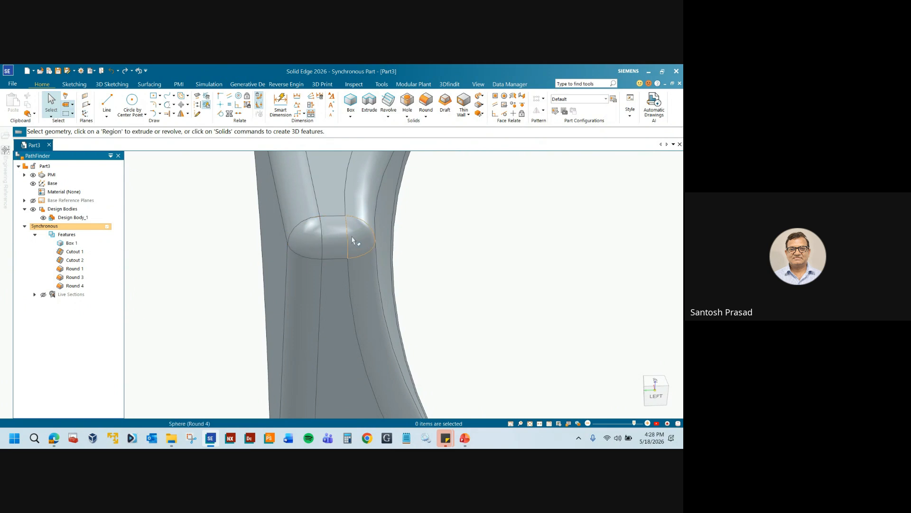
{"action": "key", "text": "ctrl+z"}
{"action": "key", "text": "ctrl+z"}
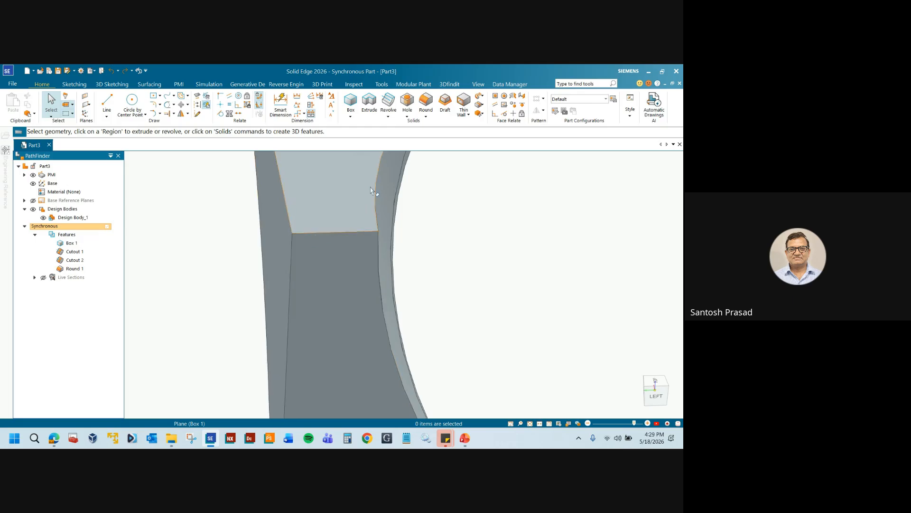
- Round only the short edge between the cube's top and left faces with a 5 mm radius
{"action": "left_click", "coordinate": [424, 103]}
{"action": "left_click", "coordinate": [326, 231]}
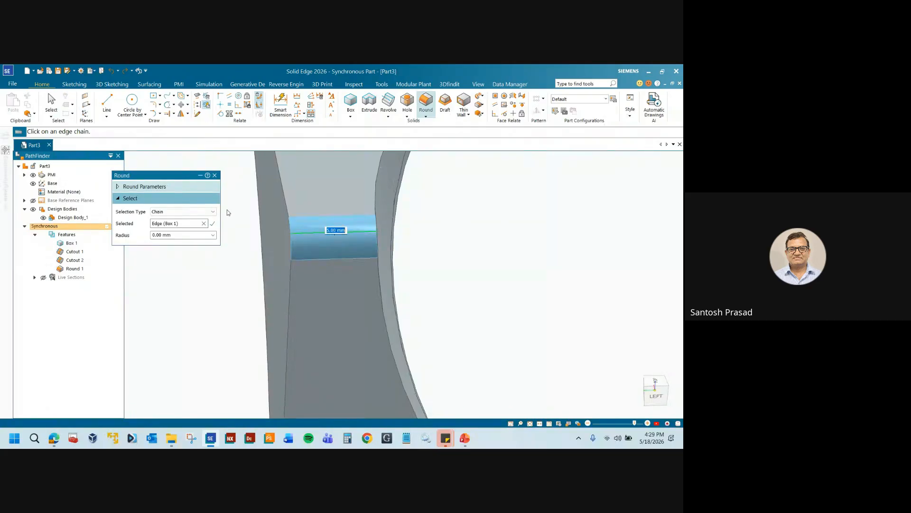
{"action": "left_click", "coordinate": [212, 223]}
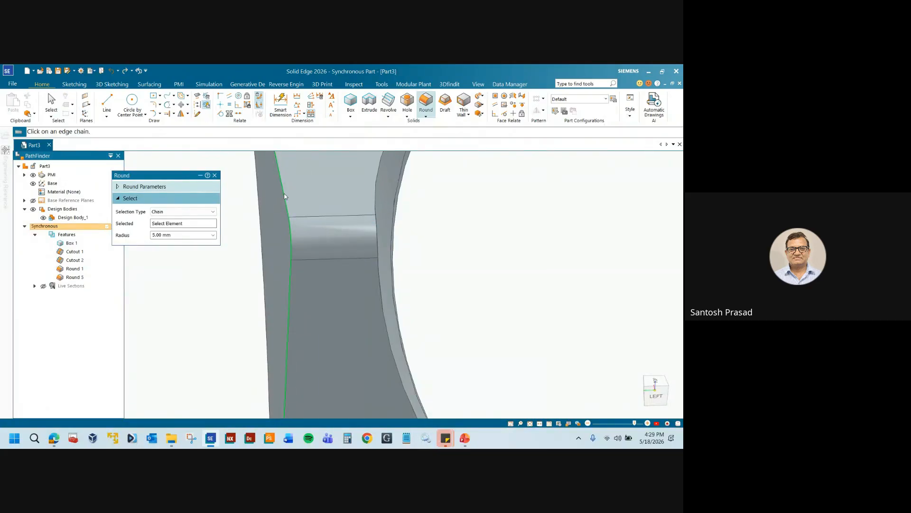
- Round the two tangent edge chains on either side of the rounded short edge together with a 5 mm radius
{"action": "left_click", "coordinate": [286, 228]}
{"action": "left_click", "coordinate": [374, 192]}
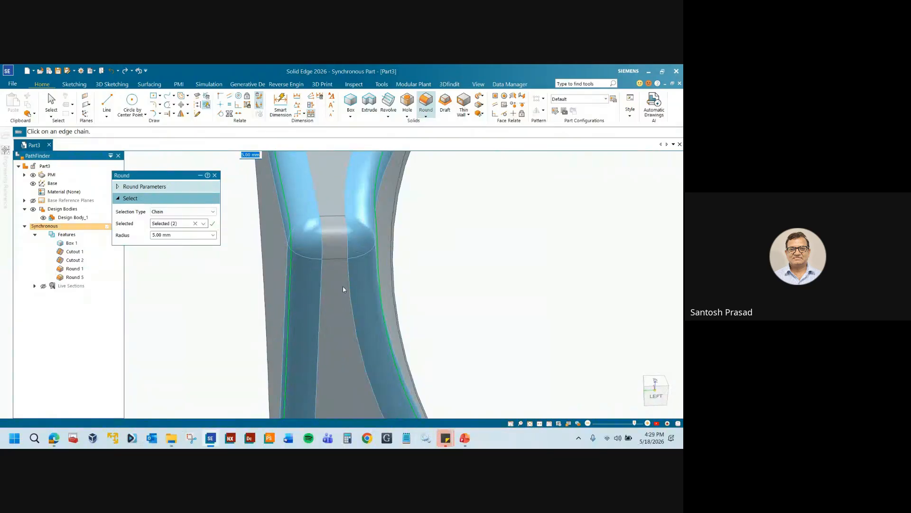
{"action": "mouse_move", "coordinate": [343, 288]}
{"action": "middle_mouse_down"}
{"action": "mouse_move", "coordinate": [322, 283]}
{"action": "mouse_move", "coordinate": [317, 257]}
{"action": "mouse_move", "coordinate": [339, 284]}
{"action": "middle_mouse_up"}
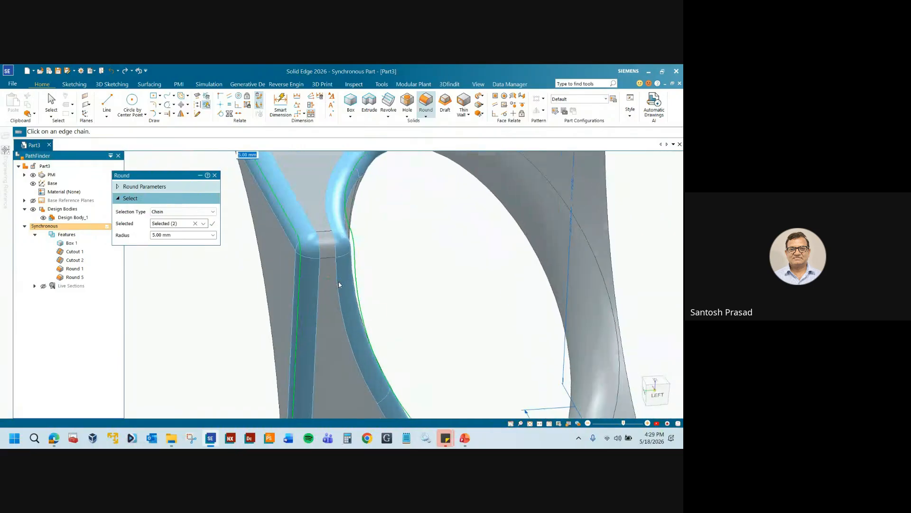
{"action": "left_click", "coordinate": [212, 224]}
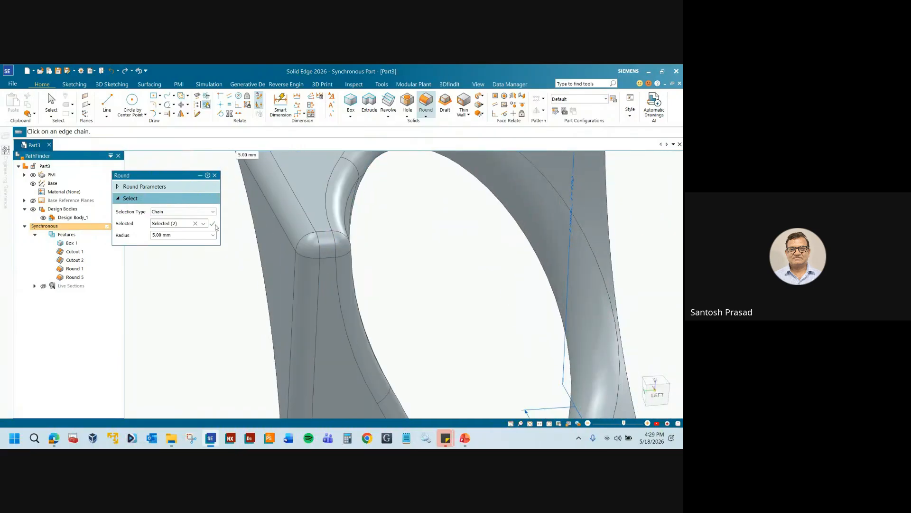
- Examine the cube's rounded corner and the surrounding edge rounds from several angles and end the Round command
{"action": "scroll", "coordinate": [333, 281], "scroll_direction": "down", "scroll_amount": 3}
{"action": "middle_click_drag", "start_coordinate": [323, 310], "coordinate": [288, 305]}
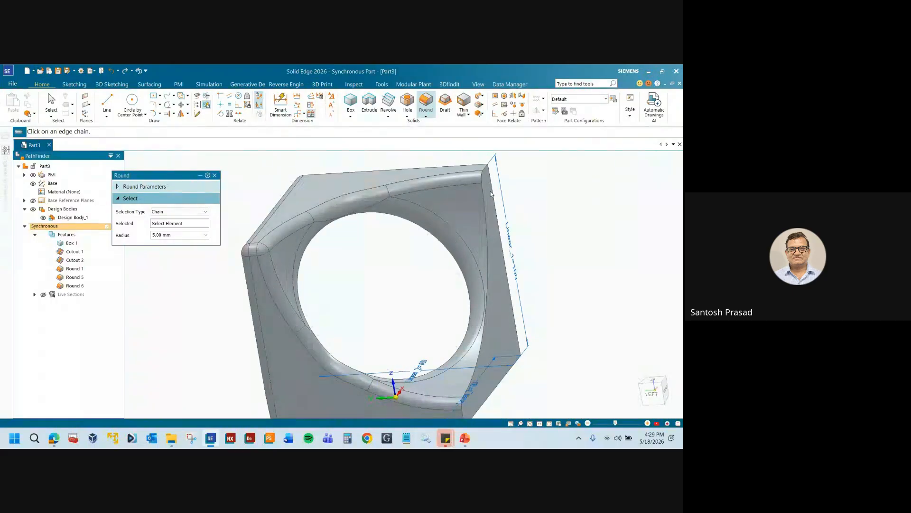
{"action": "middle_click_drag", "start_coordinate": [470, 208], "coordinate": [456, 216]}
{"action": "middle_click_drag", "start_coordinate": [228, 270], "coordinate": [295, 247]}
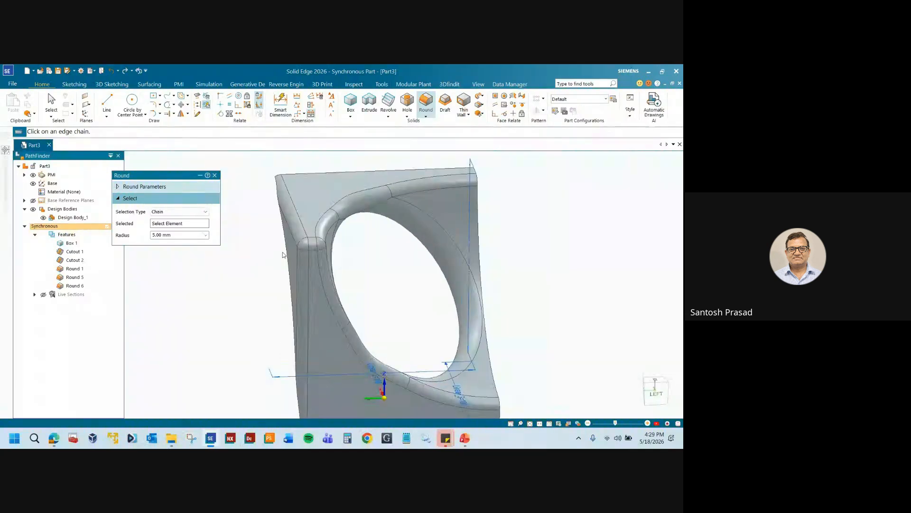
{"action": "scroll", "coordinate": [301, 243], "scroll_direction": "up", "scroll_amount": 4}
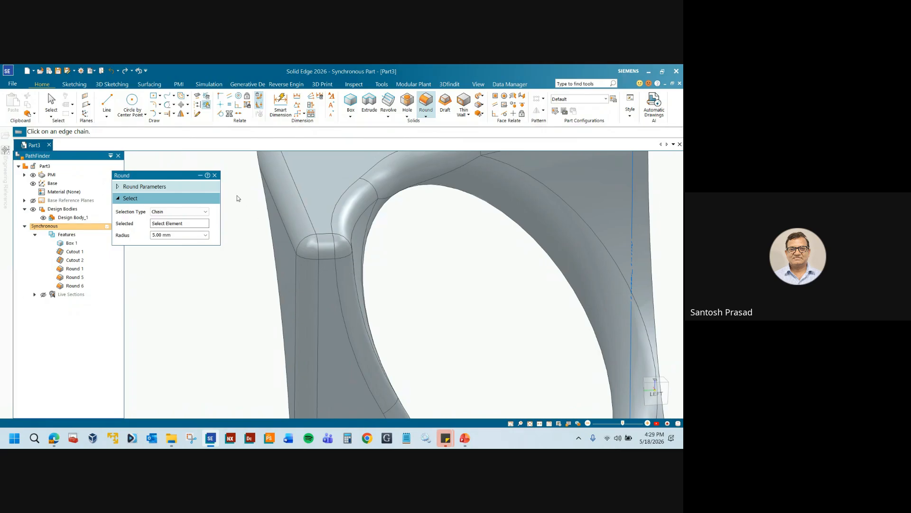
{"action": "left_click", "coordinate": [214, 176]}
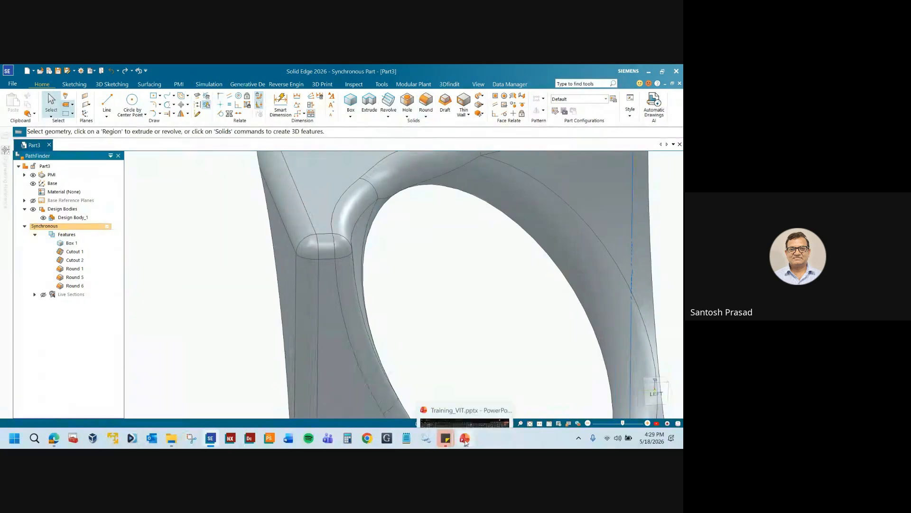
{"action": "scroll", "coordinate": [311, 296], "scroll_direction": "down", "scroll_amount": 6}
{"action": "middle_click_drag", "start_coordinate": [311, 297], "coordinate": [330, 323]}
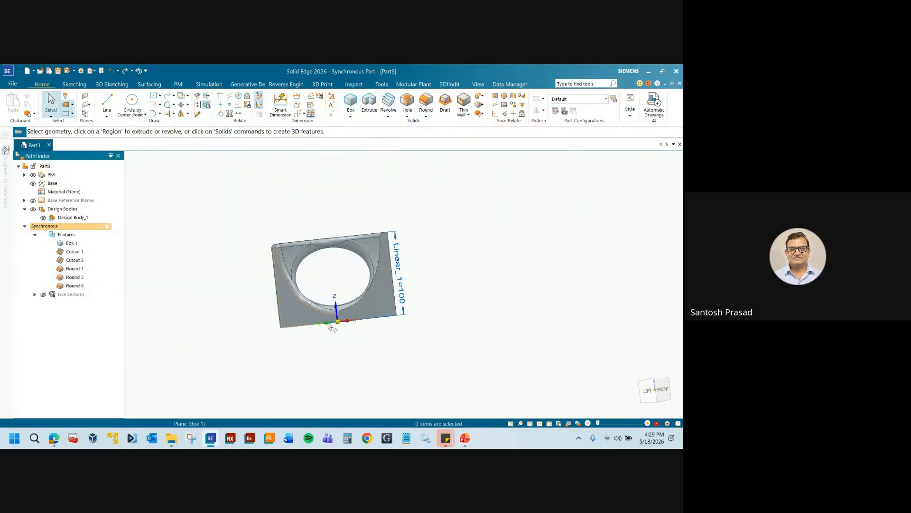
{"action": "scroll", "coordinate": [330, 323], "scroll_direction": "up", "scroll_amount": 5}
- Switch to the PowerPoint deck, play the rounding video on slide 77, and advance to the concept exercise on slide 79
{"action": "left_click", "coordinate": [465, 438]}
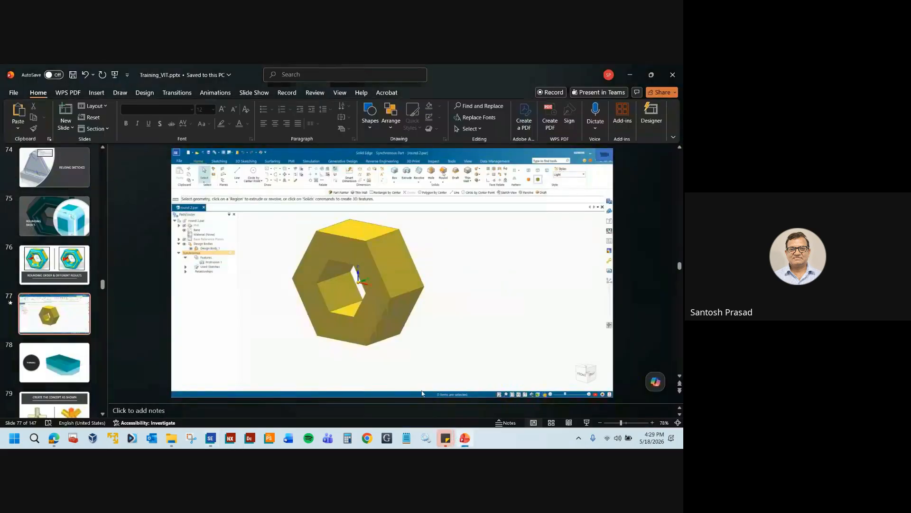
{"action": "left_click", "coordinate": [185, 390]}
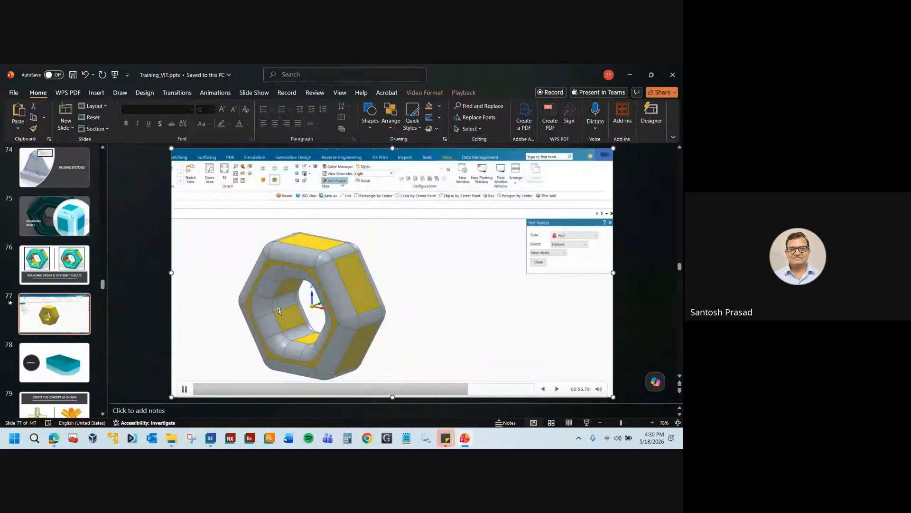
{"action": "left_click", "coordinate": [464, 442]}
{"action": "left_click", "coordinate": [464, 441]}
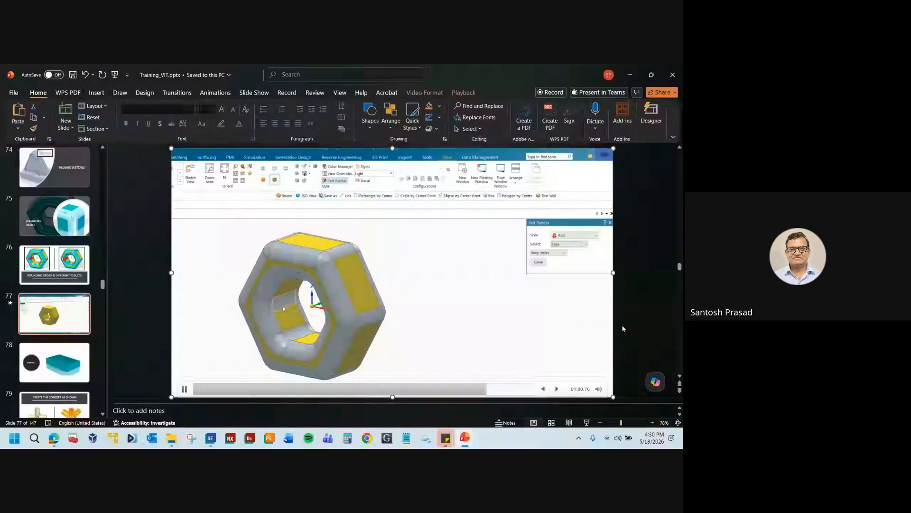
{"action": "scroll", "coordinate": [628, 326], "scroll_direction": "down", "scroll_amount": 1}
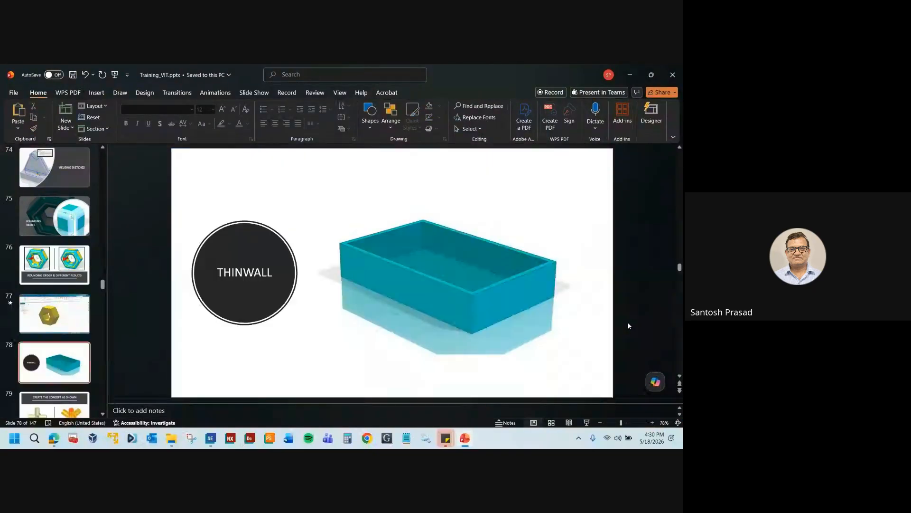
{"action": "scroll", "coordinate": [629, 326], "scroll_direction": "down", "scroll_amount": 1}
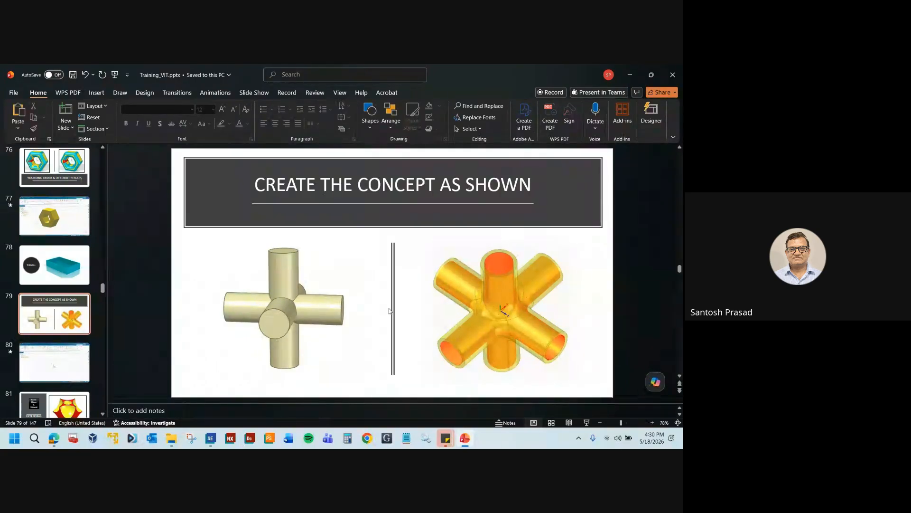
- Switch to File Explorer and open Thin wall.par from the class Files folder in Solid Edge
{"action": "left_click", "coordinate": [171, 437]}
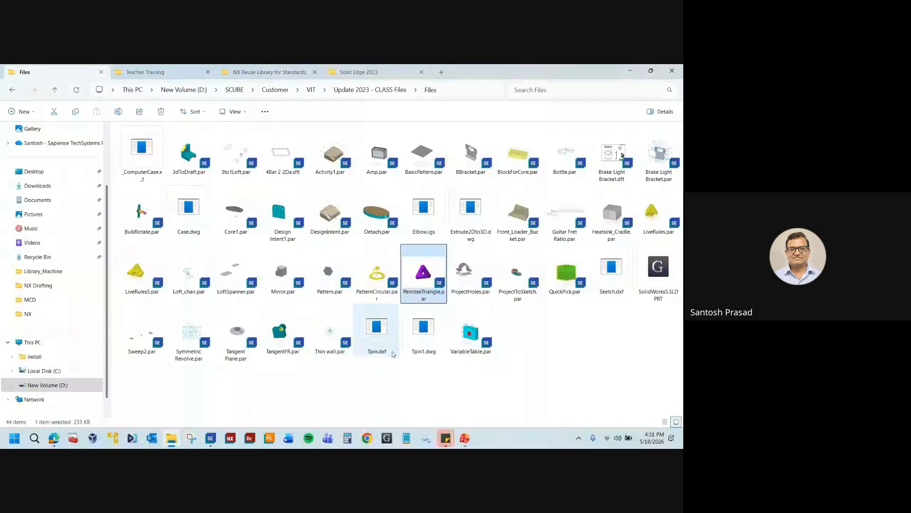
{"action": "left_click", "coordinate": [530, 357]}
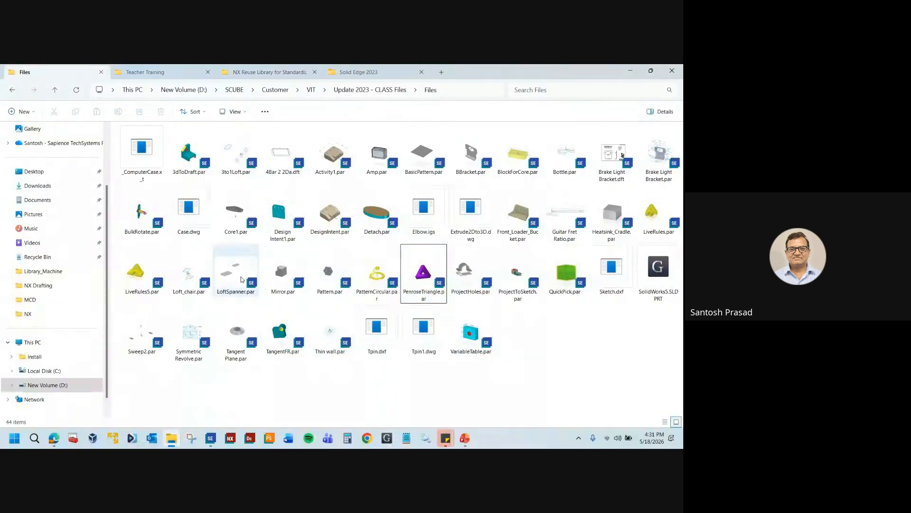
{"action": "double_click", "coordinate": [333, 351]}
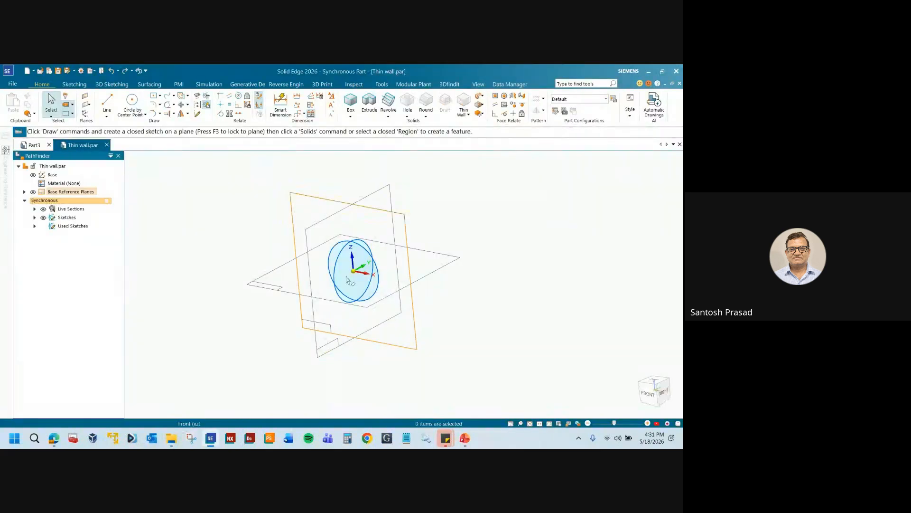
- Restore Sketch 9, the horizontal circle, from the used sketches back to the active sketches
{"action": "scroll", "coordinate": [347, 278], "scroll_direction": "up", "scroll_amount": 5}
{"action": "mouse_move", "coordinate": [358, 292]}
{"action": "middle_mouse_down"}
{"action": "mouse_move", "coordinate": [327, 294]}
{"action": "mouse_move", "coordinate": [370, 280]}
{"action": "middle_mouse_up"}
{"action": "left_click", "coordinate": [34, 217]}
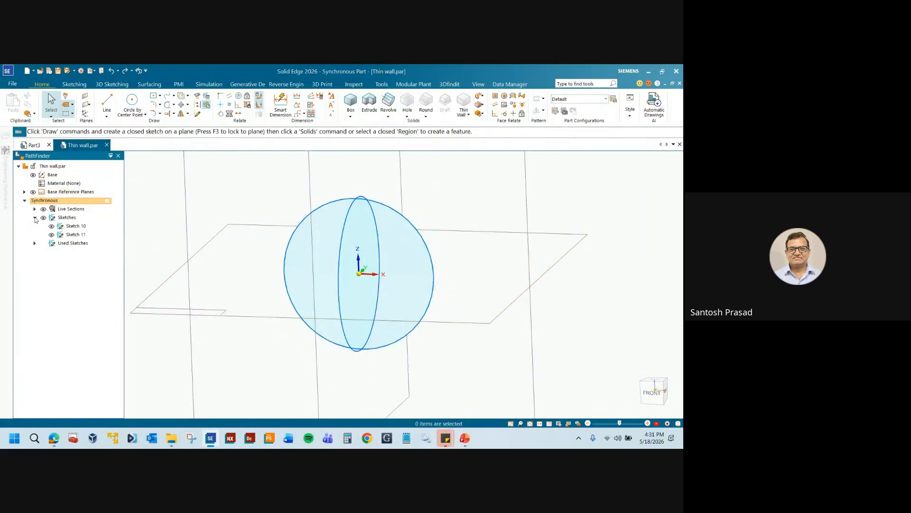
{"action": "left_click", "coordinate": [73, 254]}
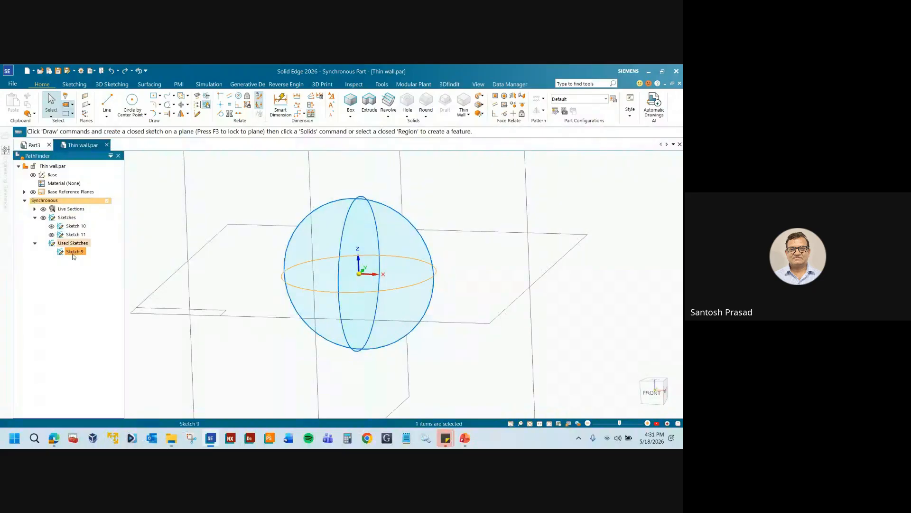
{"action": "left_click", "coordinate": [71, 289]}
{"action": "right_click", "coordinate": [79, 254]}
{"action": "left_click", "coordinate": [117, 266]}
{"action": "mouse_move", "coordinate": [409, 309]}
{"action": "middle_mouse_down"}
{"action": "mouse_move", "coordinate": [375, 304]}
{"action": "mouse_move", "coordinate": [390, 305]}
{"action": "middle_mouse_up"}
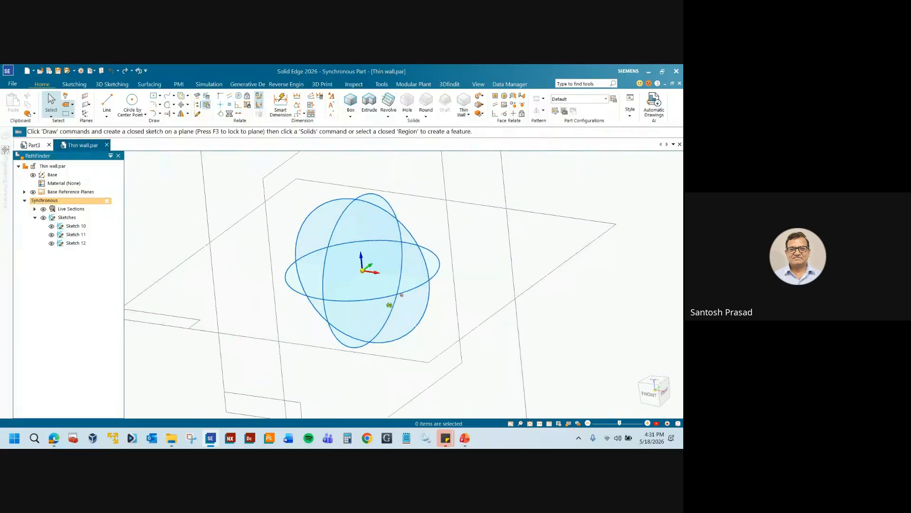
- Check the crossed-cylinder concept on the PowerPoint slide and start extruding the horizontal circle in Solid Edge
{"action": "left_click", "coordinate": [466, 438]}
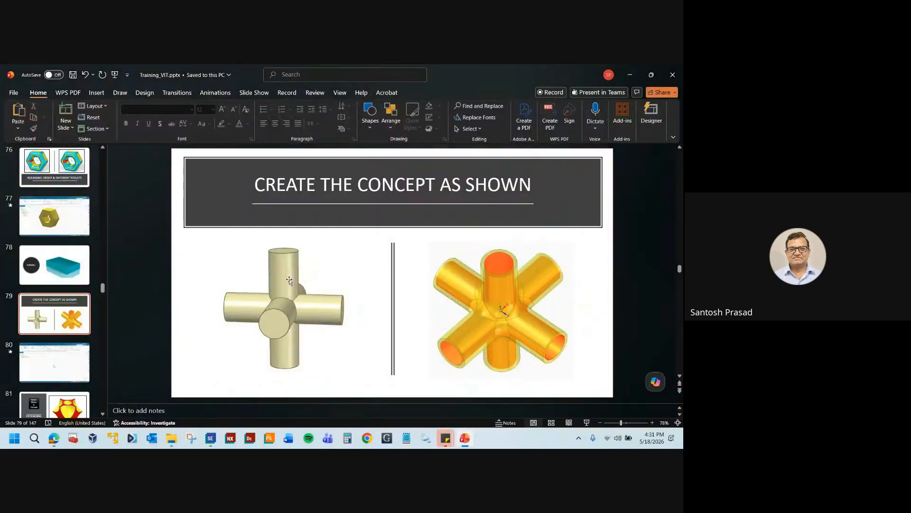
{"action": "left_click", "coordinate": [465, 439]}
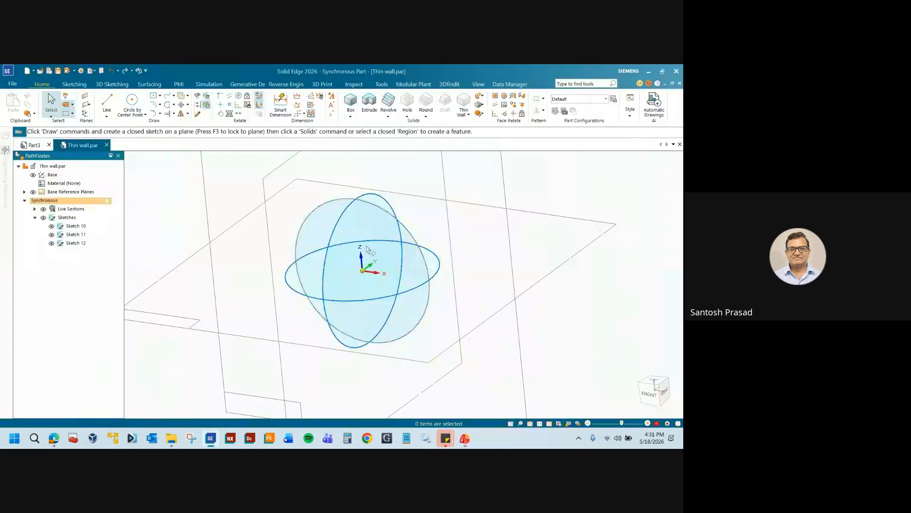
{"action": "left_click", "coordinate": [370, 104]}
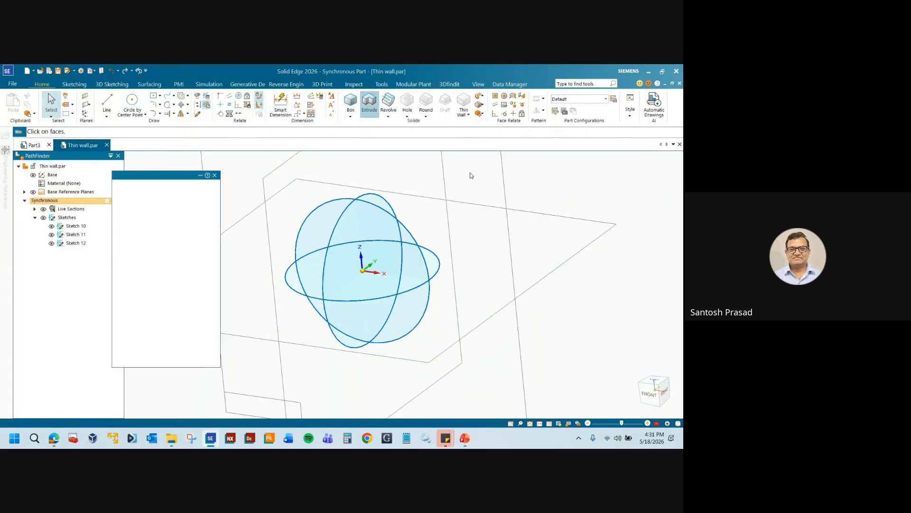
{"action": "left_click", "coordinate": [437, 274]}
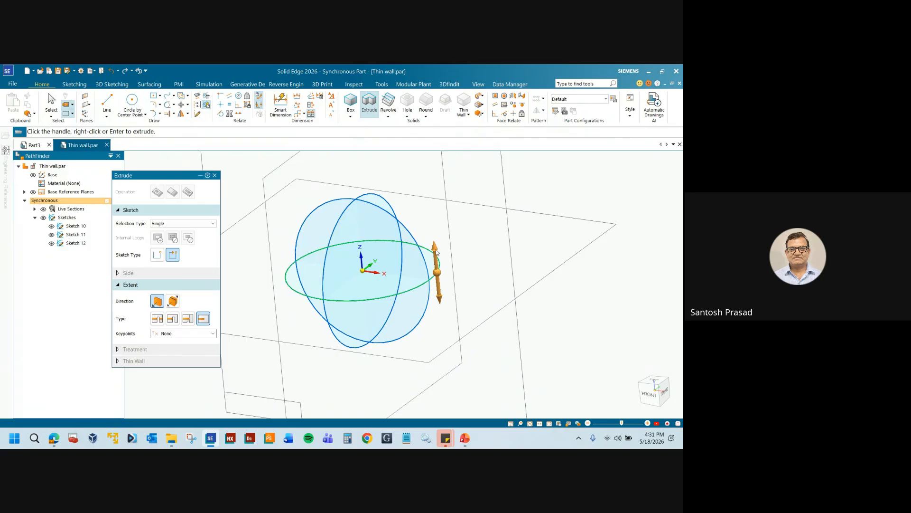
- Extrude the horizontal circle symmetrically into a vertical cylinder about 188 mm long
{"action": "left_click", "coordinate": [435, 271]}
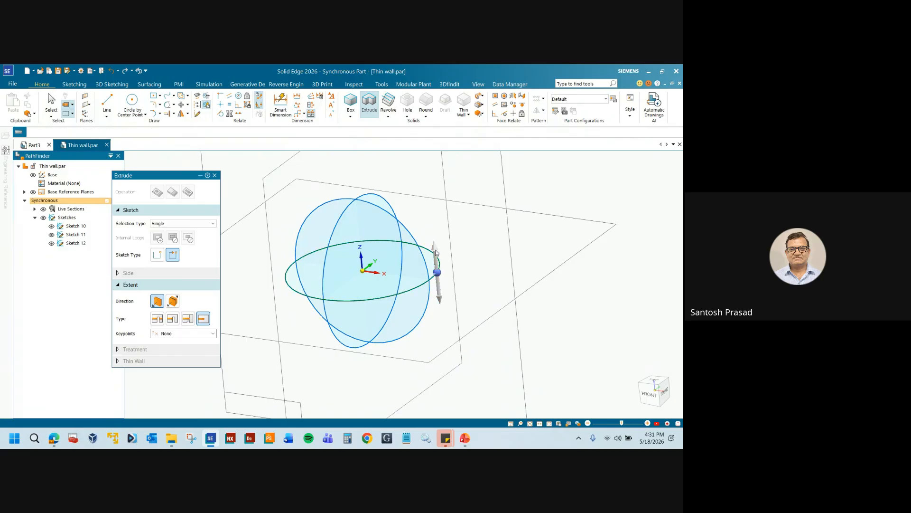
{"action": "left_click", "coordinate": [176, 302]}
{"action": "scroll", "coordinate": [437, 195], "scroll_direction": "down", "scroll_amount": 5}
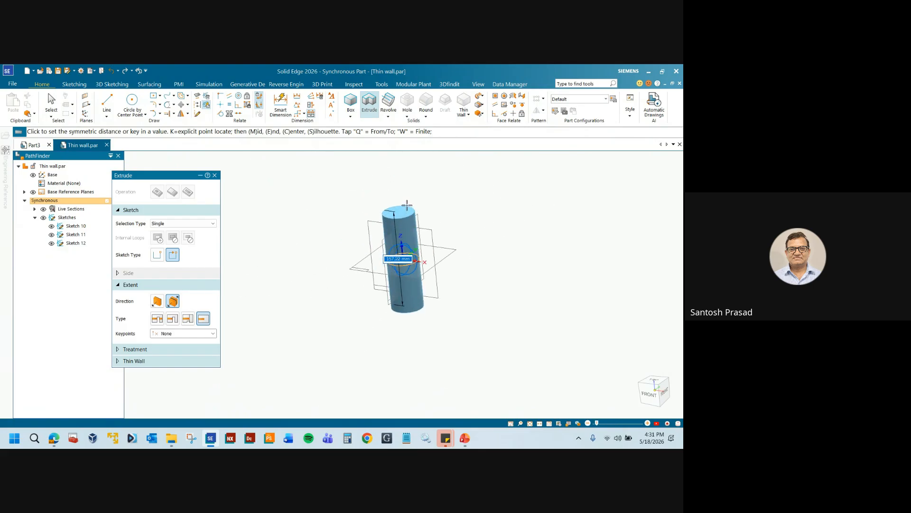
{"action": "left_click", "coordinate": [436, 260]}
{"action": "scroll", "coordinate": [436, 260], "scroll_direction": "up", "scroll_amount": 5}
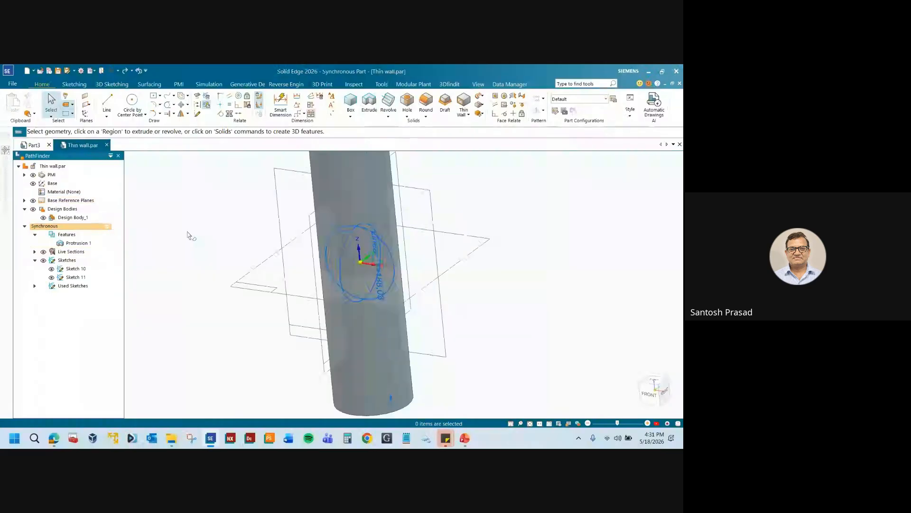
- Extrude the circle facing the X axis symmetrically, adding a horizontal cylinder that crosses the vertical one
{"action": "left_click", "coordinate": [327, 249]}
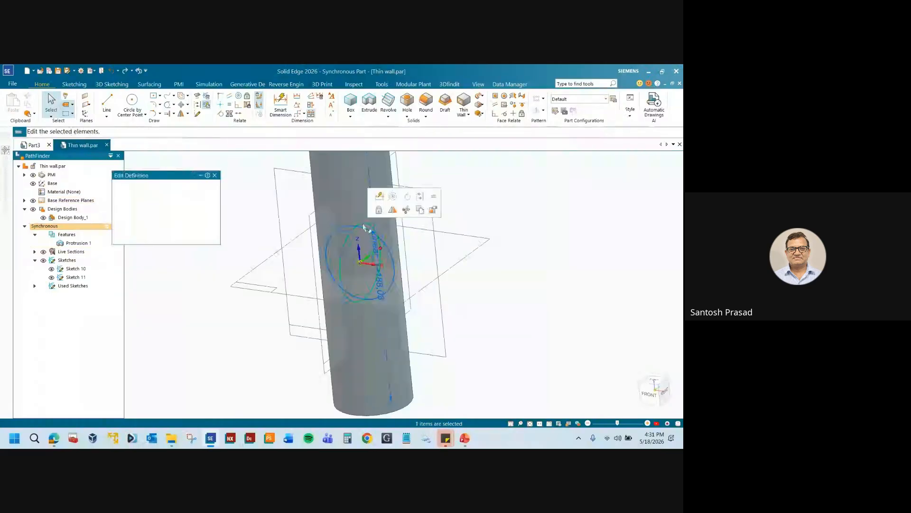
{"action": "left_click", "coordinate": [373, 104]}
{"action": "left_click", "coordinate": [367, 273]}
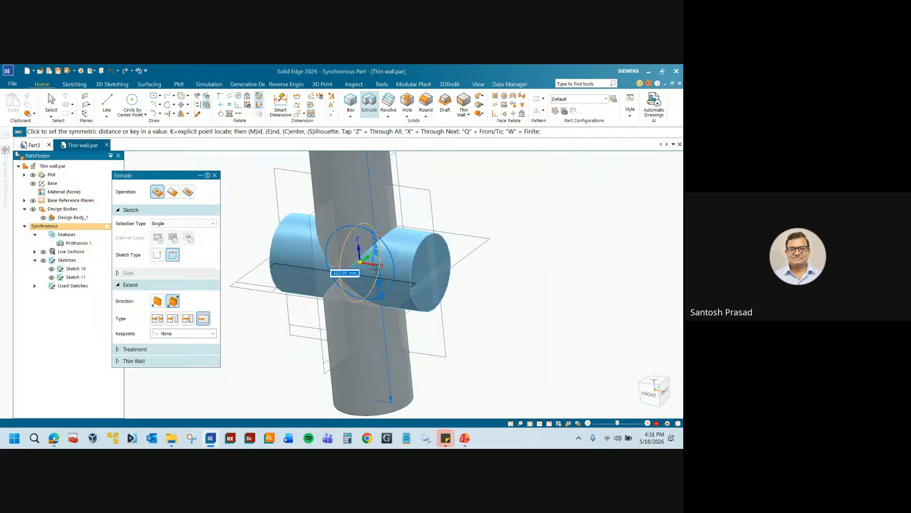
{"action": "left_click", "coordinate": [173, 192]}
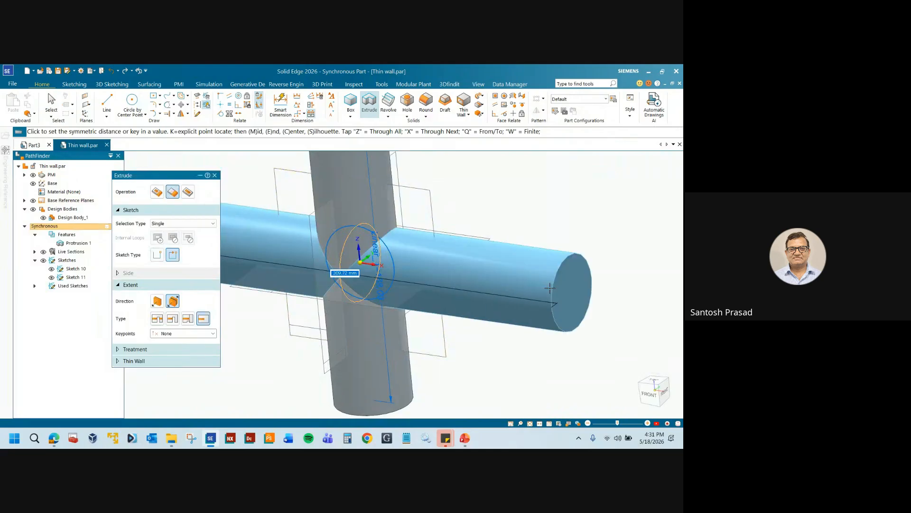
{"action": "left_click", "coordinate": [480, 274]}
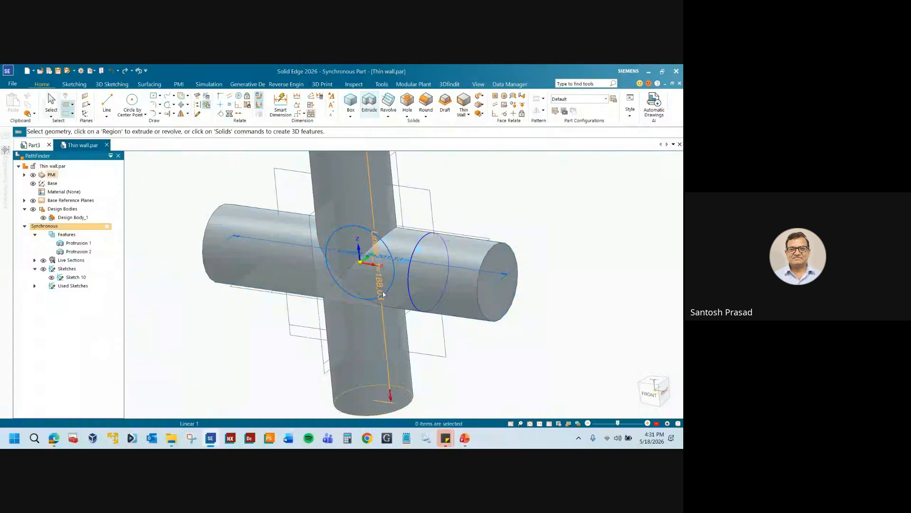
- Extrude the remaining circle symmetrically along the Y axis to add a third cylinder through the centre
{"action": "left_click", "coordinate": [369, 102]}
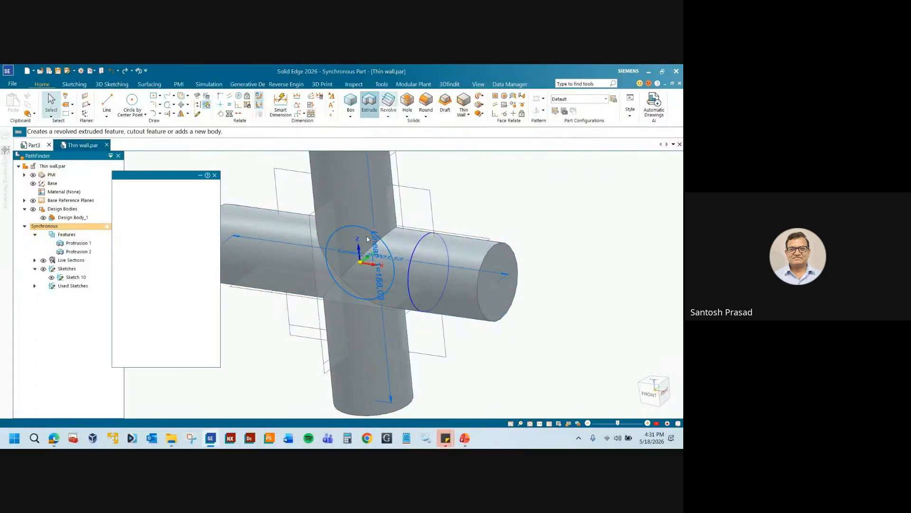
{"action": "left_click", "coordinate": [352, 228]}
{"action": "left_click", "coordinate": [319, 263]}
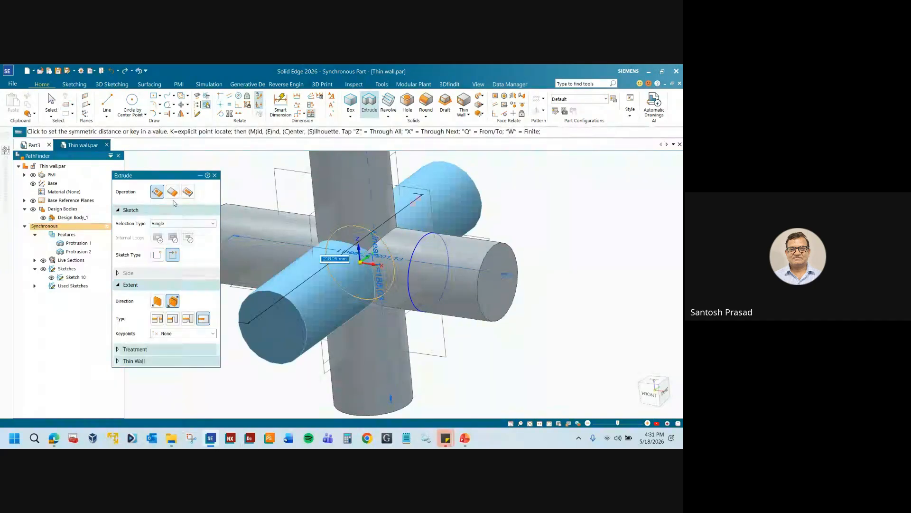
{"action": "left_click", "coordinate": [265, 243]}
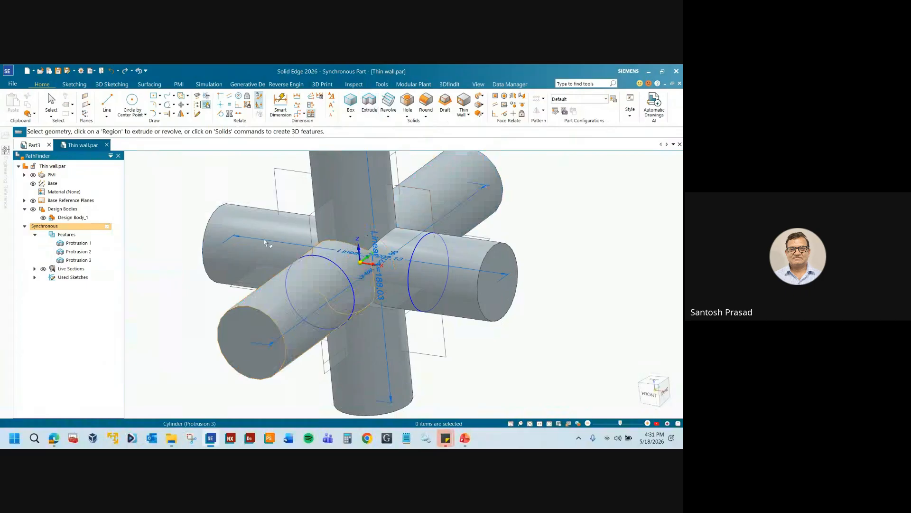
- Hide the base reference planes, the PMI dimensions and the live sections
{"action": "mouse_move", "coordinate": [273, 301]}
{"action": "middle_mouse_down"}
{"action": "mouse_move", "coordinate": [293, 309]}
{"action": "mouse_move", "coordinate": [281, 328]}
{"action": "mouse_move", "coordinate": [279, 315]}
{"action": "middle_mouse_up"}
{"action": "left_click", "coordinate": [33, 201]}
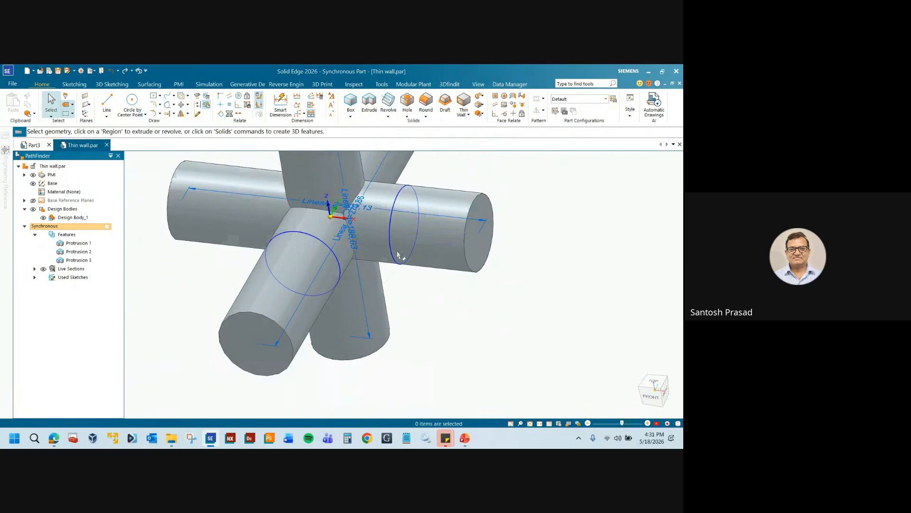
{"action": "middle_click_drag", "start_coordinate": [398, 253], "coordinate": [380, 232]}
{"action": "scroll", "coordinate": [332, 239], "scroll_direction": "up", "scroll_amount": 2}
{"action": "scroll", "coordinate": [439, 317], "scroll_direction": "down", "scroll_amount": 3}
{"action": "middle_click_drag", "start_coordinate": [439, 317], "coordinate": [409, 311]}
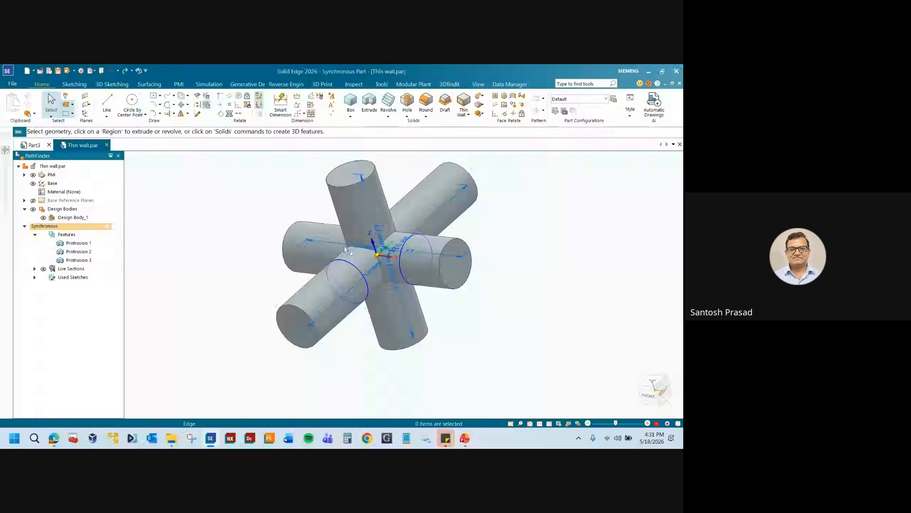
{"action": "middle_click_drag", "start_coordinate": [345, 248], "coordinate": [346, 269]}
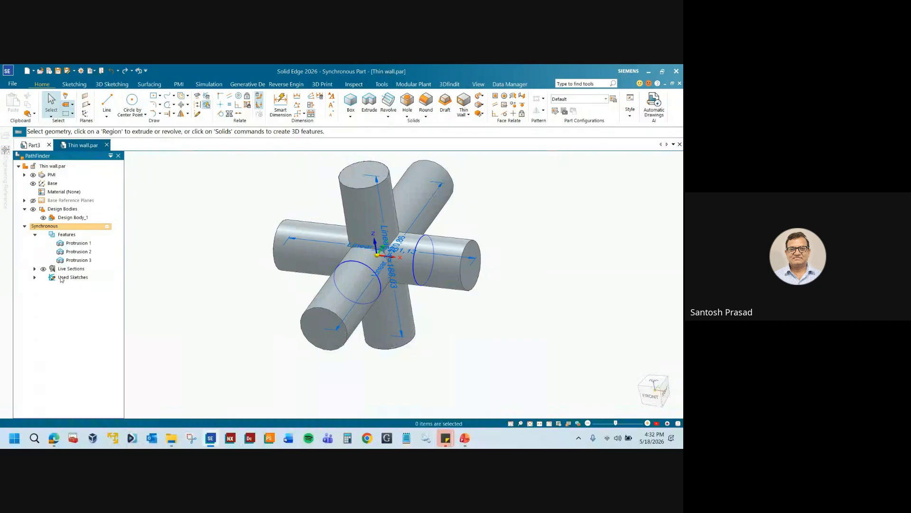
{"action": "left_click", "coordinate": [32, 175]}
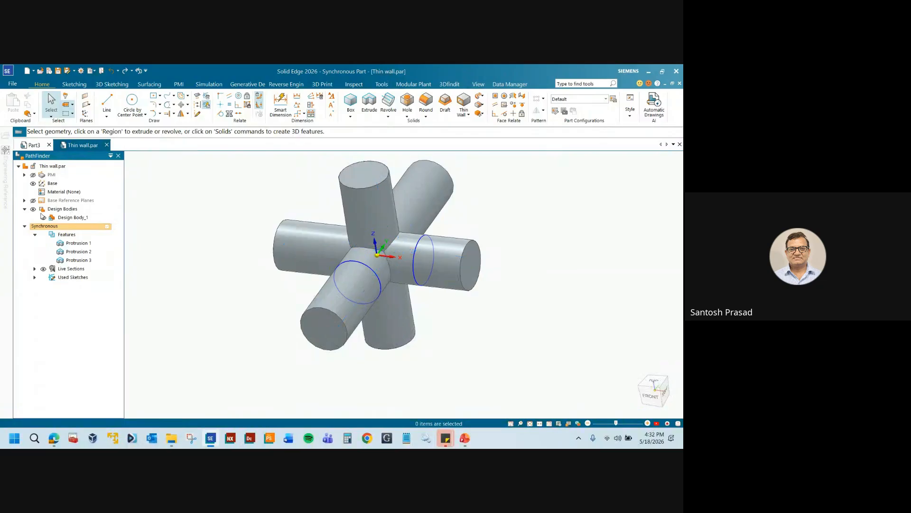
{"action": "left_click", "coordinate": [43, 269]}
- Round the intersection edges between the two horizontal cylinders
{"action": "middle_click_drag", "start_coordinate": [190, 285], "coordinate": [362, 210]}
{"action": "scroll", "coordinate": [399, 269], "scroll_direction": "up", "scroll_amount": 5}
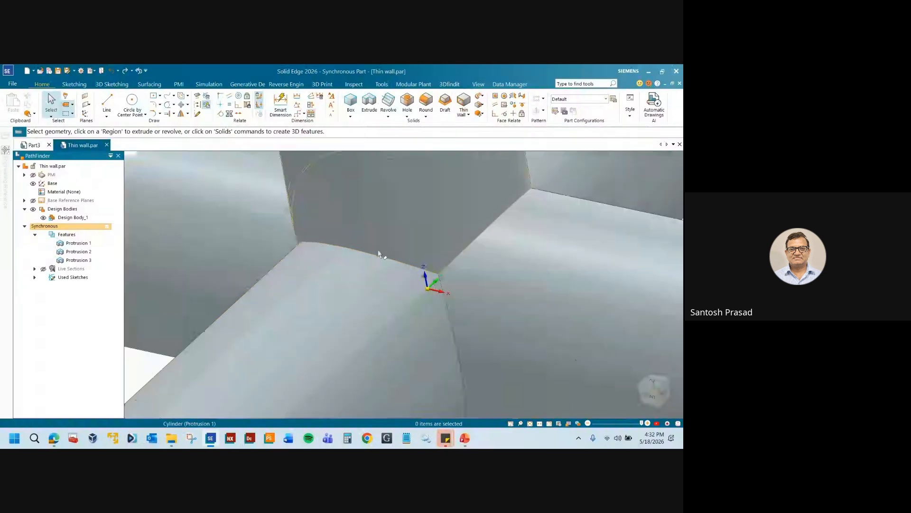
{"action": "scroll", "coordinate": [383, 273], "scroll_direction": "down", "scroll_amount": 4}
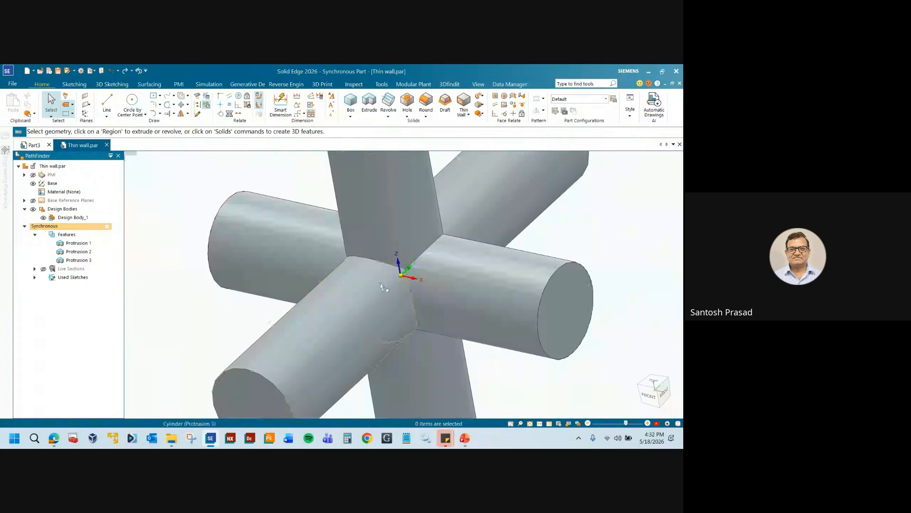
{"action": "middle_click_drag", "start_coordinate": [216, 300], "coordinate": [211, 283]}
{"action": "scroll", "coordinate": [214, 268], "scroll_direction": "down", "scroll_amount": 2}
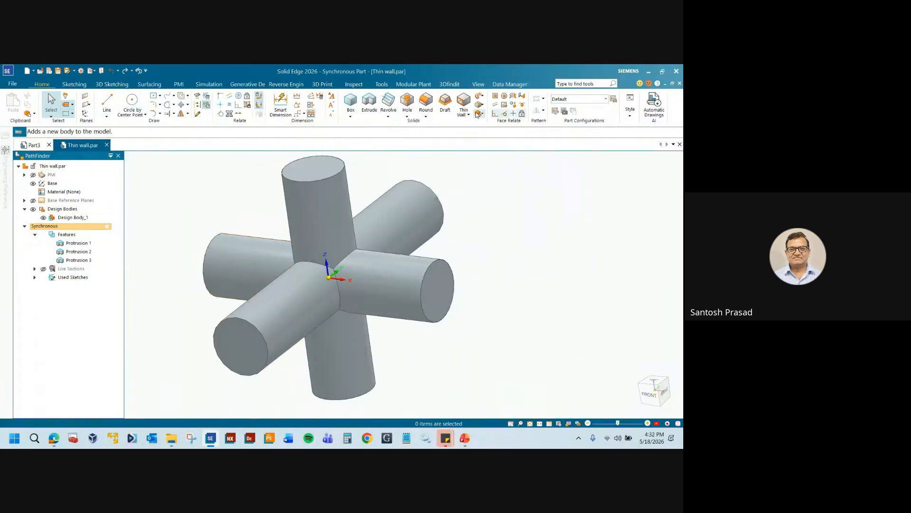
{"action": "left_click", "coordinate": [426, 102]}
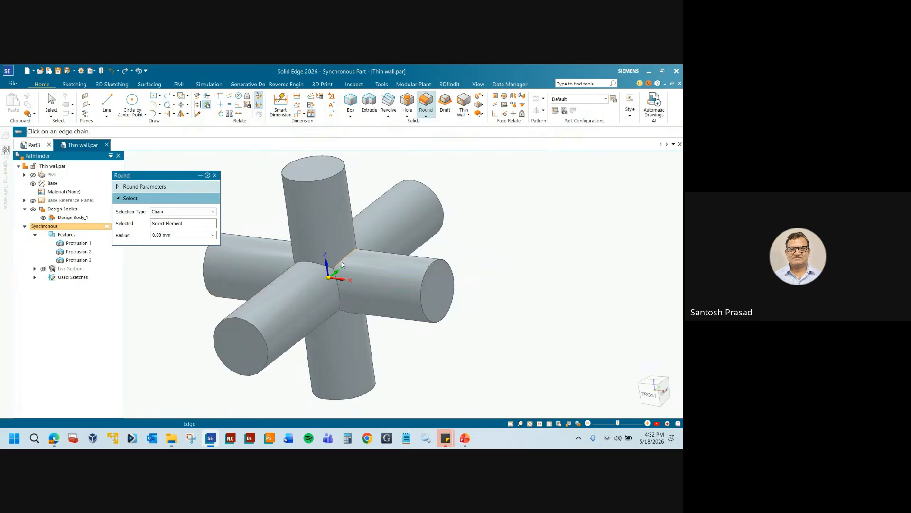
{"action": "left_click", "coordinate": [340, 288]}
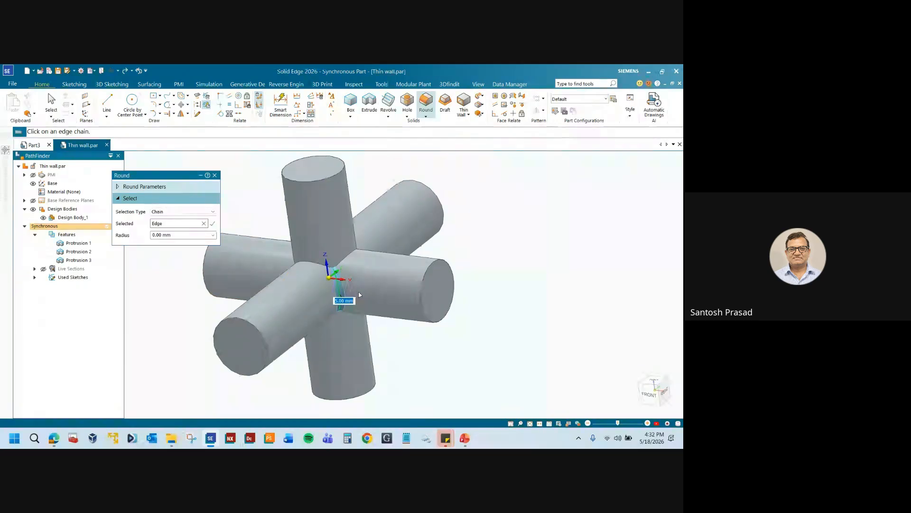
{"action": "left_click", "coordinate": [366, 259]}
{"action": "left_click", "coordinate": [326, 243]}
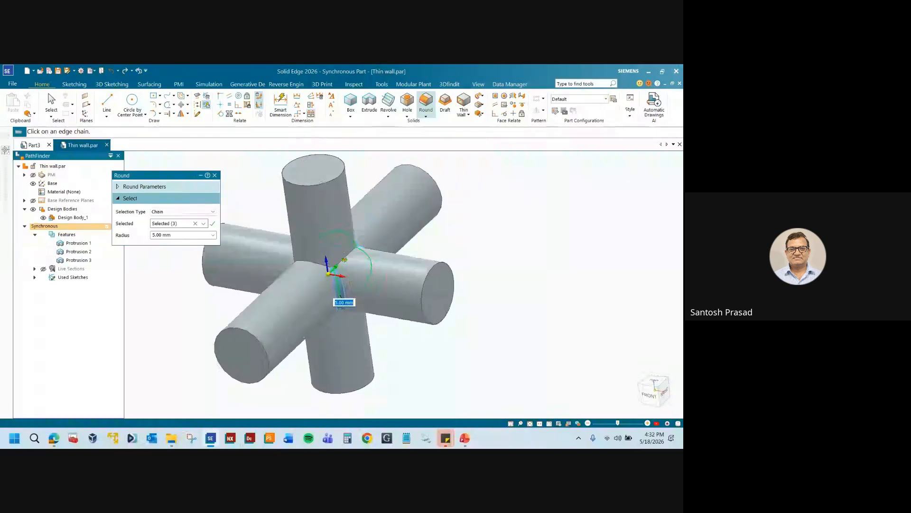
{"action": "middle_click_drag", "start_coordinate": [344, 260], "coordinate": [333, 322]}
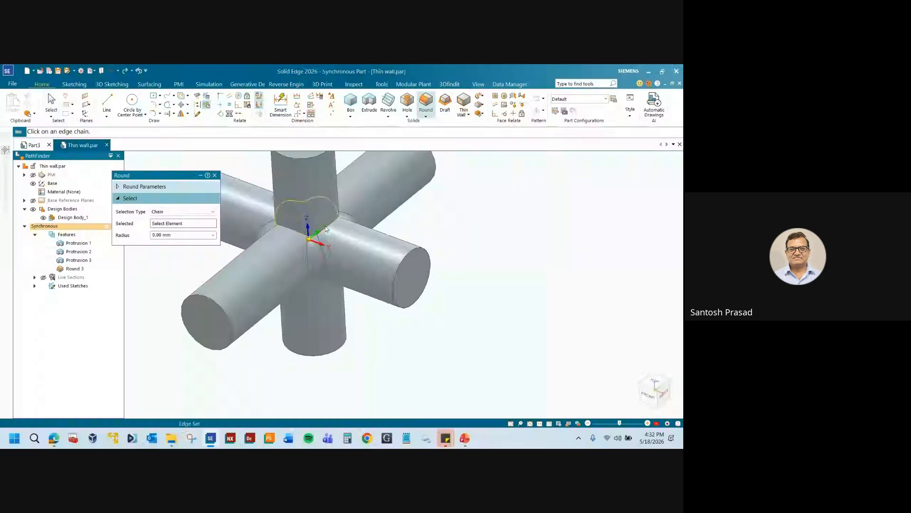
- Round the upper and lower edge loops where the vertical cylinder meets the horizontal ones with a 10 mm radius
{"action": "left_click", "coordinate": [331, 225]}
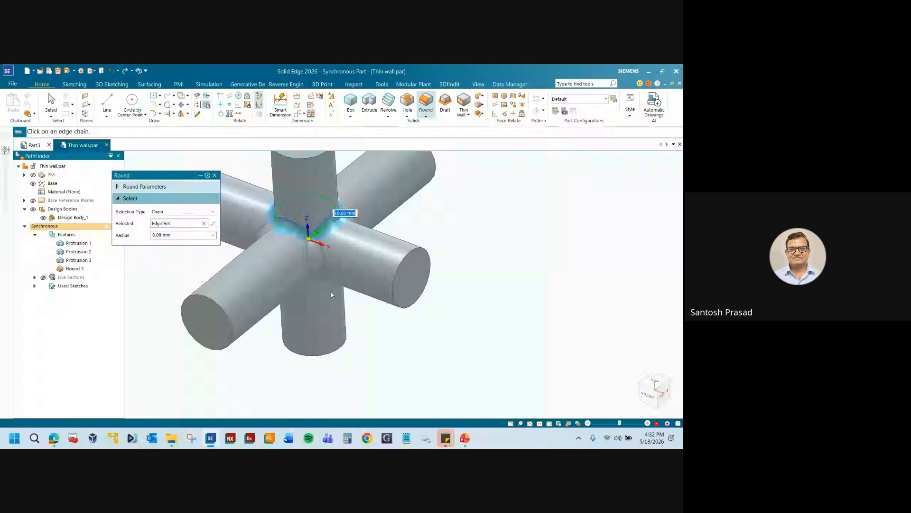
{"action": "left_click", "coordinate": [318, 281]}
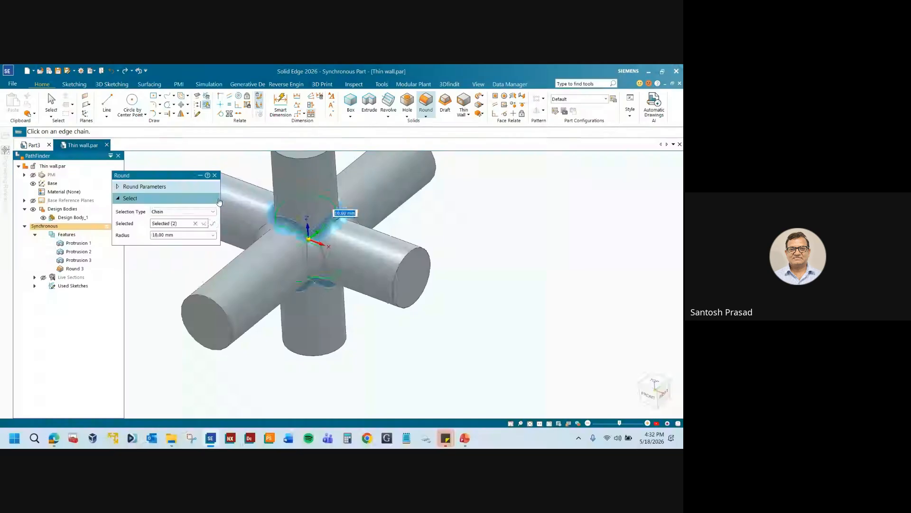
{"action": "right_click", "coordinate": [373, 330]}
{"action": "middle_click_drag", "start_coordinate": [373, 333], "coordinate": [360, 314]}
{"action": "scroll", "coordinate": [311, 245], "scroll_direction": "up", "scroll_amount": 5}
{"action": "scroll", "coordinate": [368, 316], "scroll_direction": "down", "scroll_amount": 4}
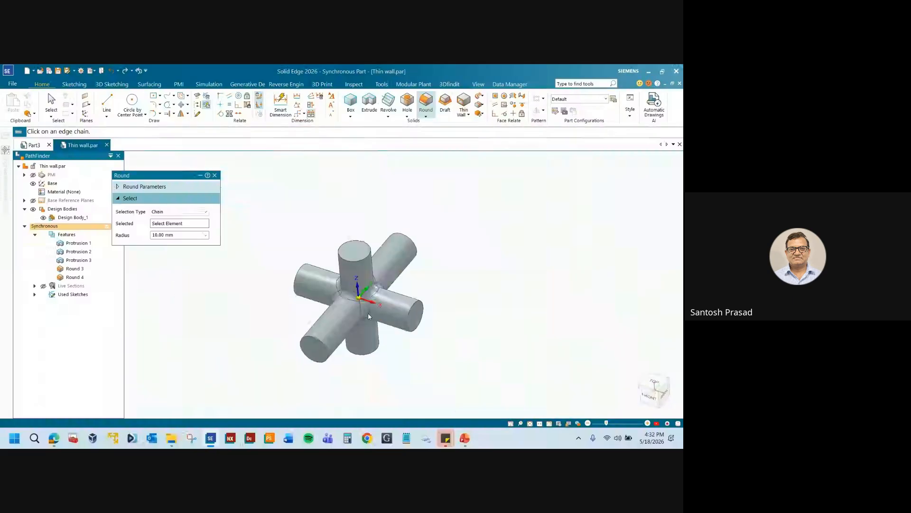
{"action": "scroll", "coordinate": [357, 260], "scroll_direction": "up", "scroll_amount": 3}
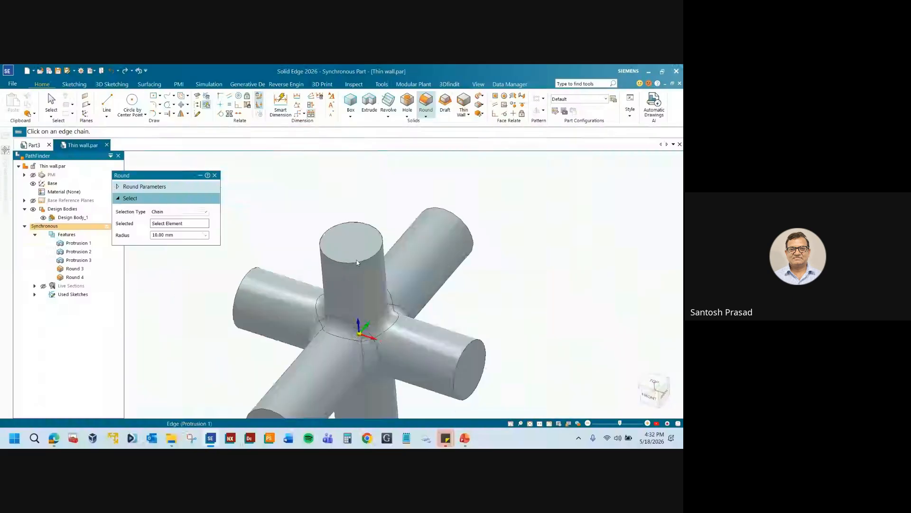
{"action": "key", "text": "Escape"}
- Start a Thin Wall with 5 mm thickness, opening the vertical cylinder's upper end and the two front-facing horizontal ends
{"action": "left_click", "coordinate": [465, 102]}
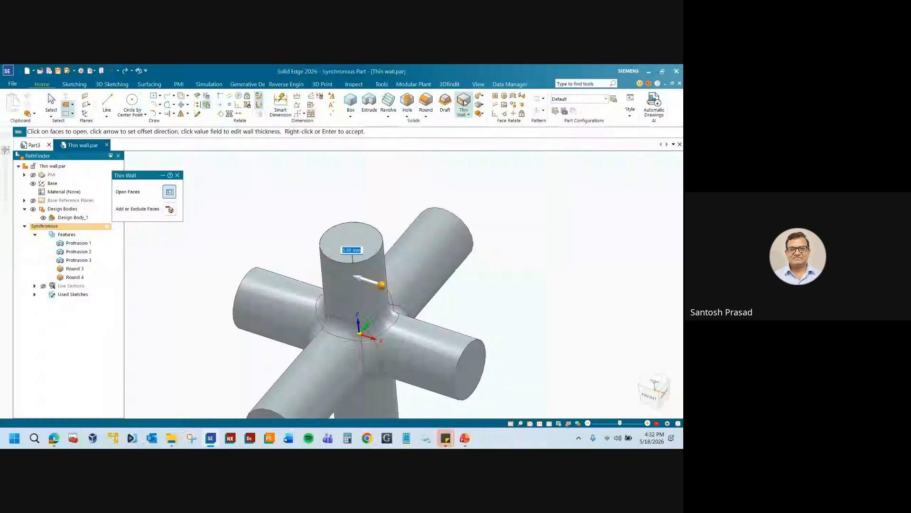
{"action": "scroll", "coordinate": [364, 218], "scroll_direction": "down", "scroll_amount": 2}
{"action": "left_click", "coordinate": [364, 218]}
{"action": "left_click", "coordinate": [452, 326]}
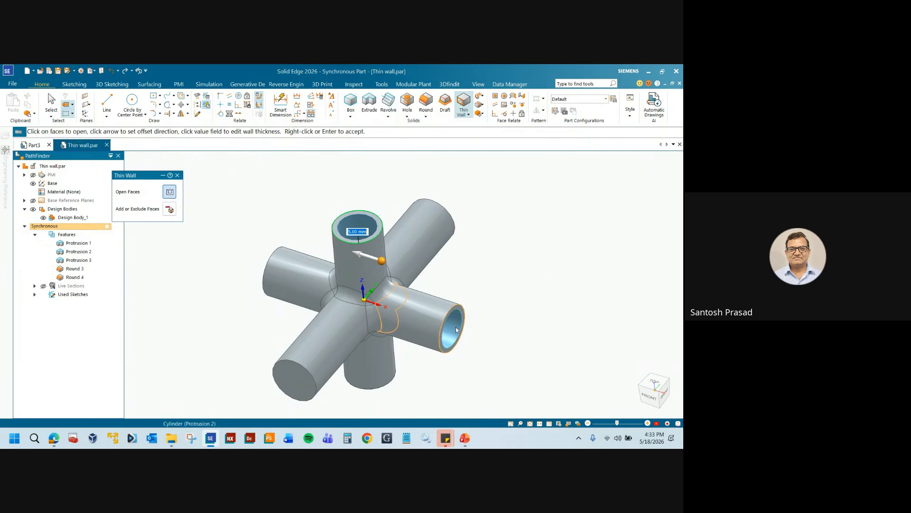
{"action": "left_click", "coordinate": [455, 329]}
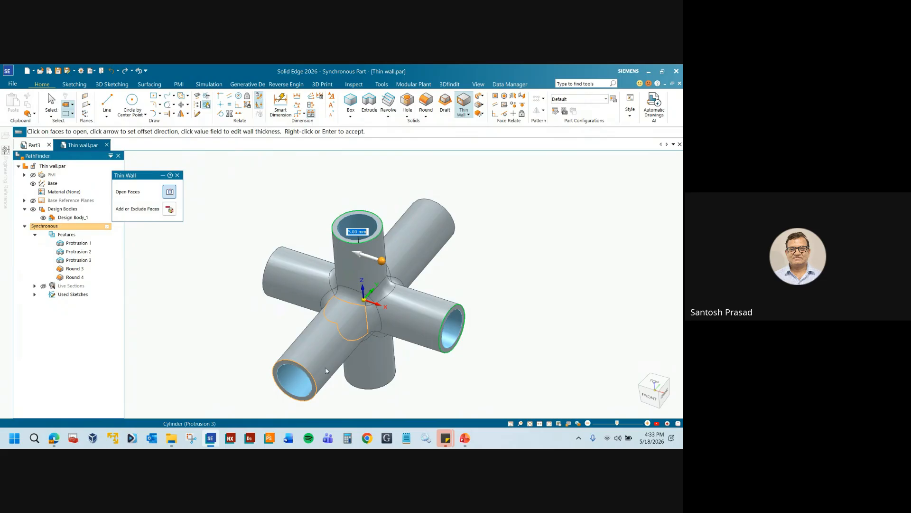
- Open the remaining three cylinder end faces and finish the thin wall
{"action": "middle_click_drag", "start_coordinate": [342, 348], "coordinate": [410, 370]}
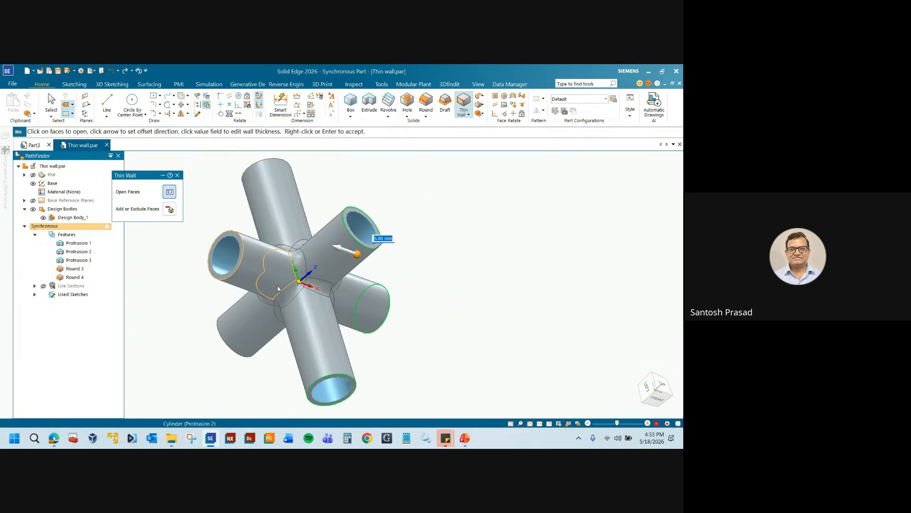
{"action": "middle_click_drag", "start_coordinate": [299, 307], "coordinate": [397, 264]}
{"action": "left_click", "coordinate": [218, 335]}
{"action": "middle_click_drag", "start_coordinate": [297, 312], "coordinate": [381, 346]}
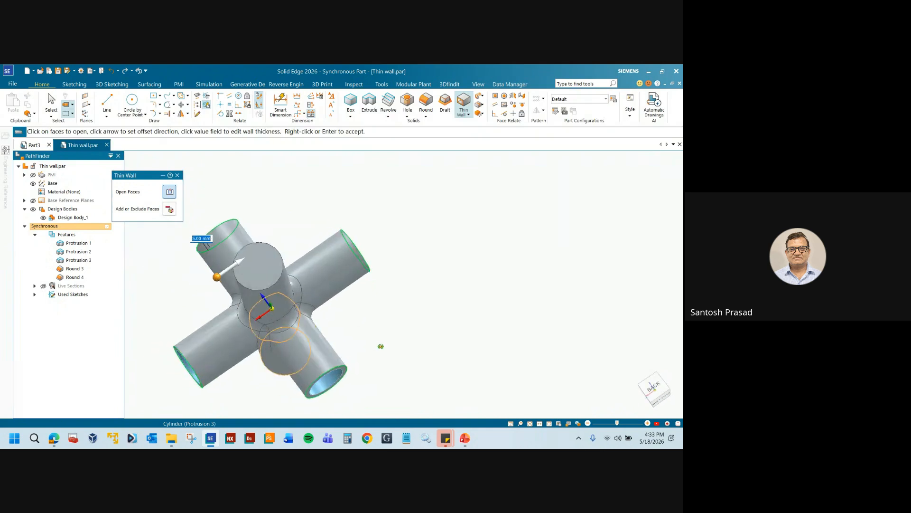
{"action": "scroll", "coordinate": [302, 285], "scroll_direction": "up", "scroll_amount": 2}
{"action": "left_click", "coordinate": [259, 260]}
{"action": "mouse_move", "coordinate": [423, 291]}
{"action": "middle_mouse_down"}
{"action": "mouse_move", "coordinate": [400, 313]}
{"action": "mouse_move", "coordinate": [452, 298]}
{"action": "mouse_move", "coordinate": [413, 298]}
{"action": "middle_mouse_up"}
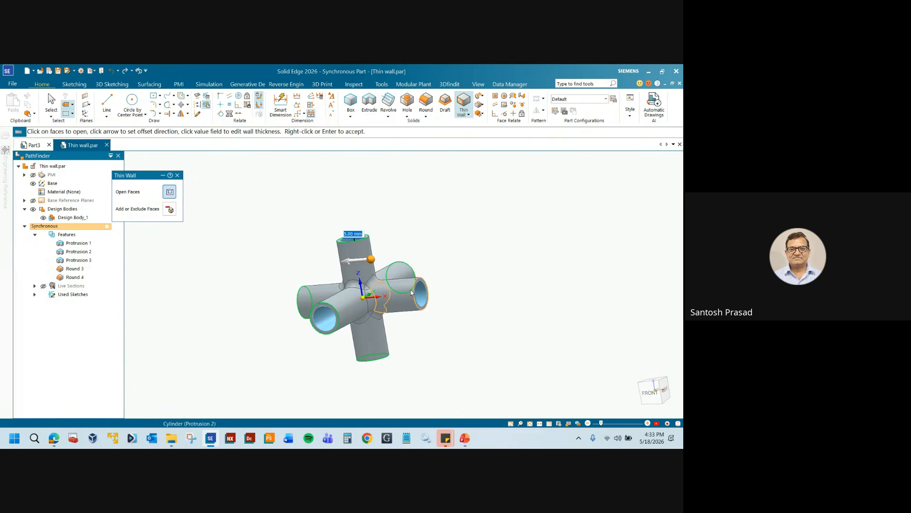
{"action": "scroll", "coordinate": [412, 266], "scroll_direction": "up", "scroll_amount": 2}
{"action": "left_click", "coordinate": [413, 246]}
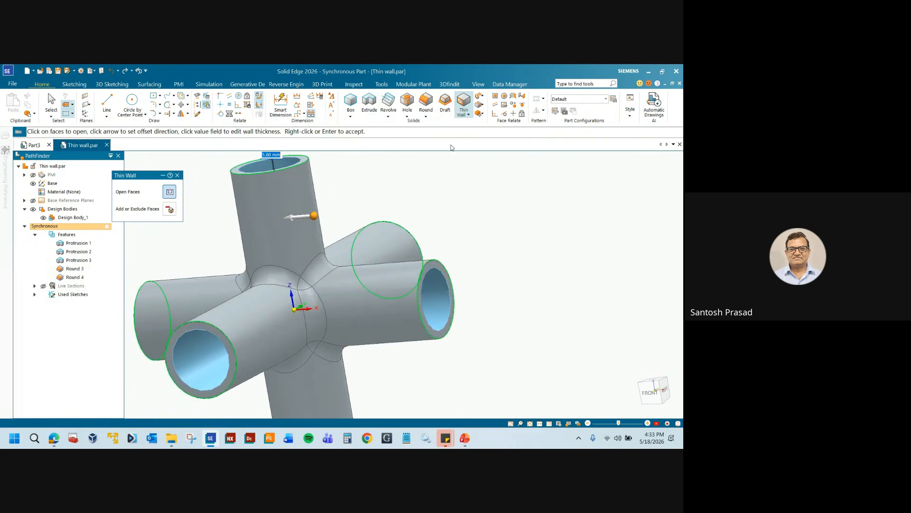
{"action": "left_click", "coordinate": [179, 176]}
- Inspect the hollowed part and view the Thin Wall command's option for adding or excluding faces
{"action": "middle_click_drag", "start_coordinate": [418, 332], "coordinate": [456, 285]}
{"action": "scroll", "coordinate": [479, 213], "scroll_direction": "down", "scroll_amount": 2}
{"action": "middle_click_drag", "start_coordinate": [478, 220], "coordinate": [479, 254]}
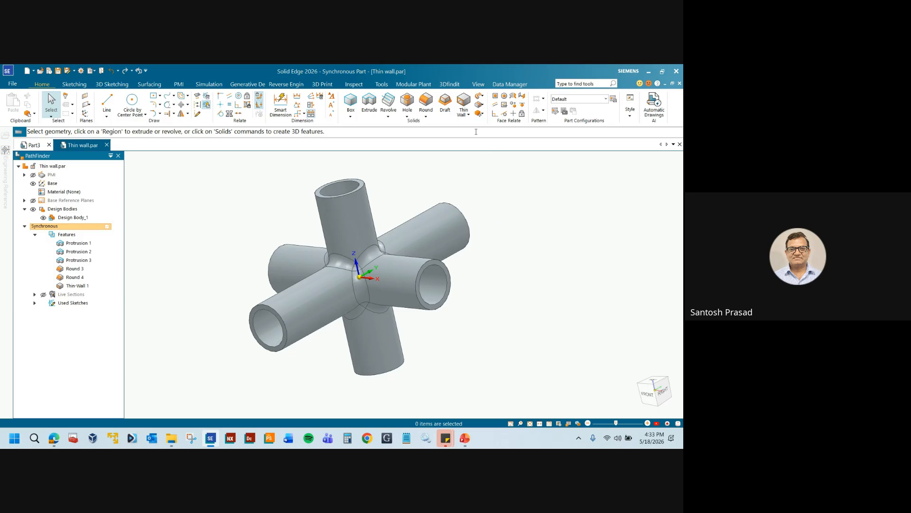
{"action": "left_click", "coordinate": [464, 100]}
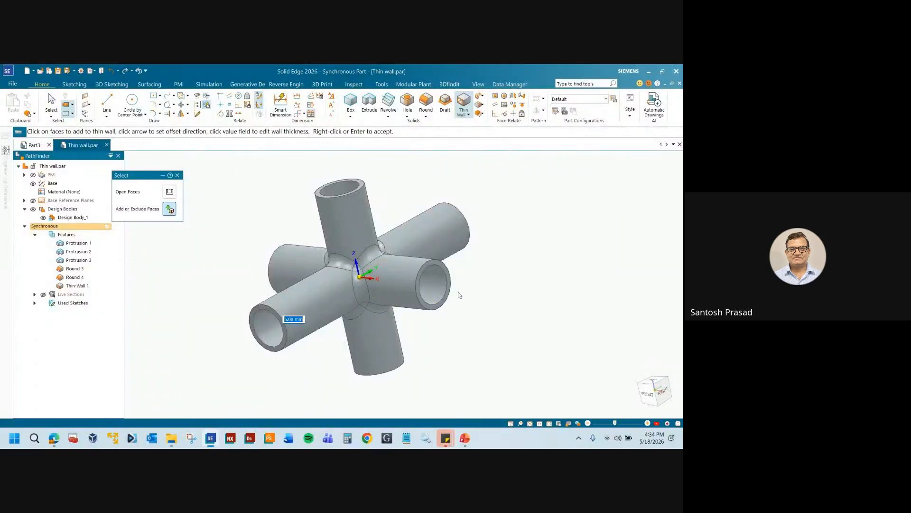
{"action": "left_click", "coordinate": [177, 176]}
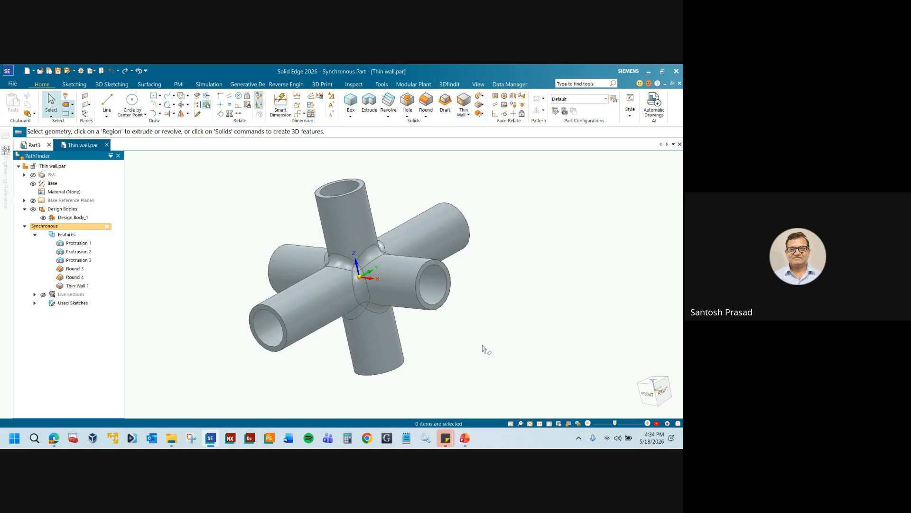
- Close the Thin wall.par document
{"action": "left_click", "coordinate": [464, 102]}
{"action": "left_click", "coordinate": [177, 176]}
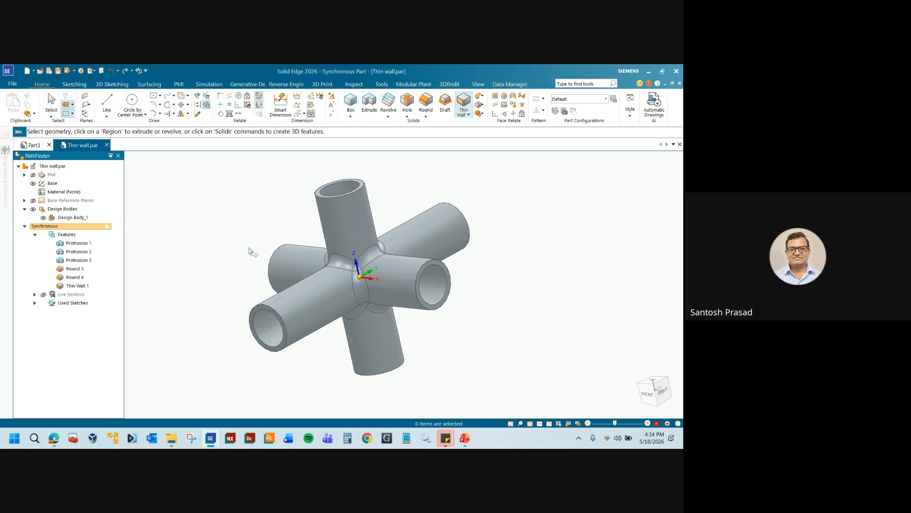
{"action": "middle_click_drag", "start_coordinate": [252, 252], "coordinate": [285, 247]}
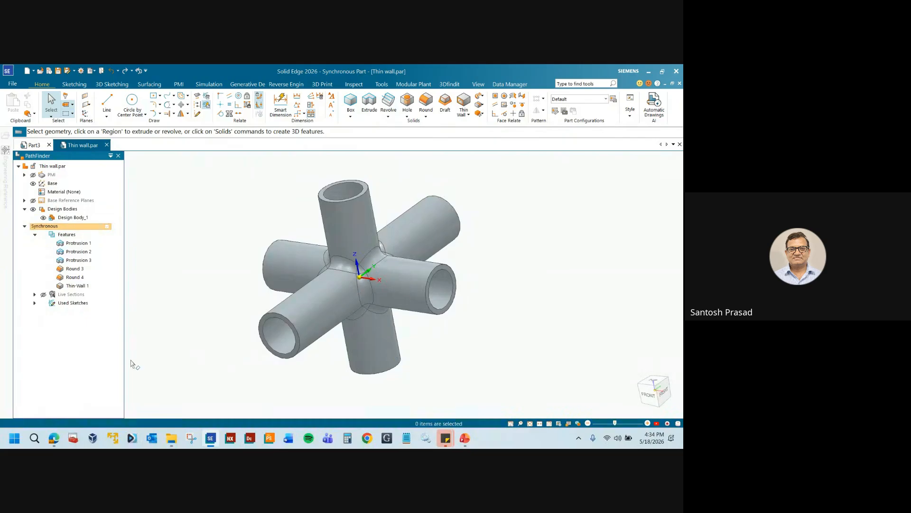
{"action": "left_click", "coordinate": [107, 145]}
{"action": "left_click", "coordinate": [351, 287]}
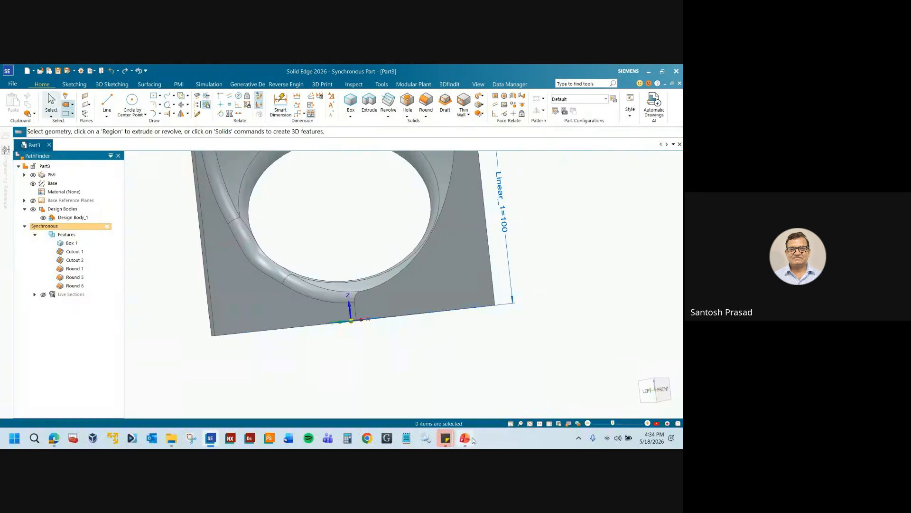
- Switch to PowerPoint and view slide 81 with the Mirror and Thinwall exercise
{"action": "left_click", "coordinate": [465, 438]}
{"action": "scroll", "coordinate": [637, 267], "scroll_direction": "down", "scroll_amount": 1}
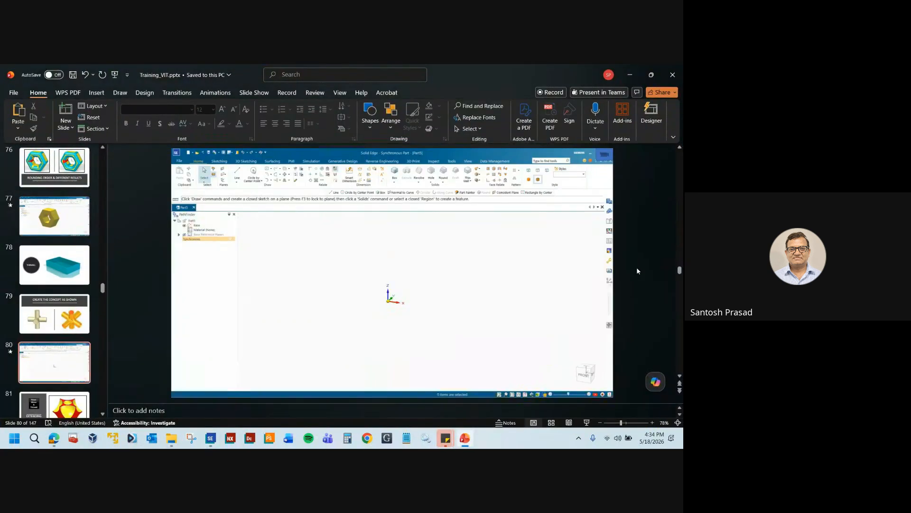
{"action": "scroll", "coordinate": [637, 268], "scroll_direction": "down", "scroll_amount": 1}
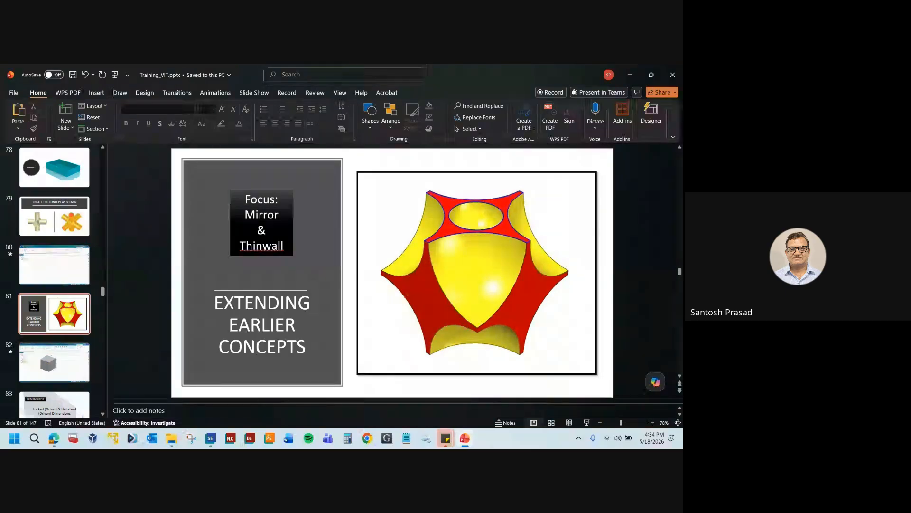
{"action": "left_click", "coordinate": [465, 438]}
- Switch to File Explorer and open Mirror.par from the class Files folder in Solid Edge
{"action": "left_click", "coordinate": [171, 438]}
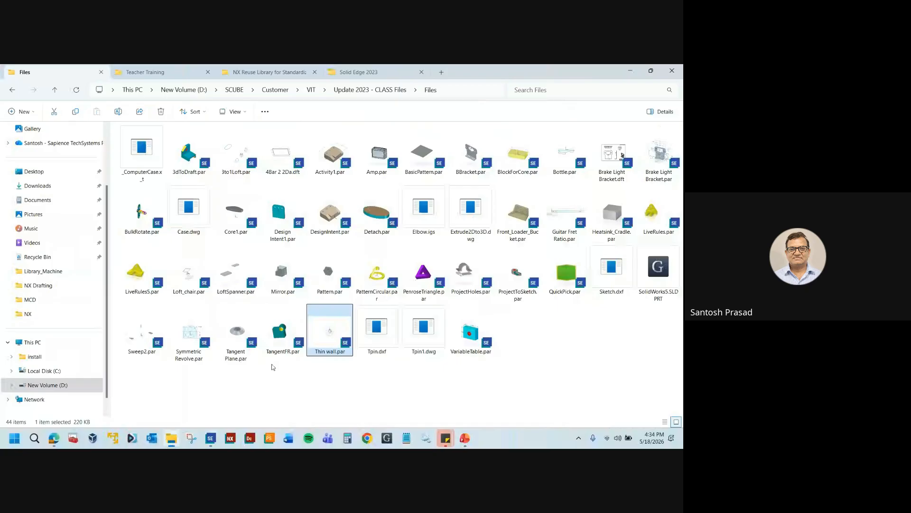
{"action": "left_click", "coordinate": [273, 367]}
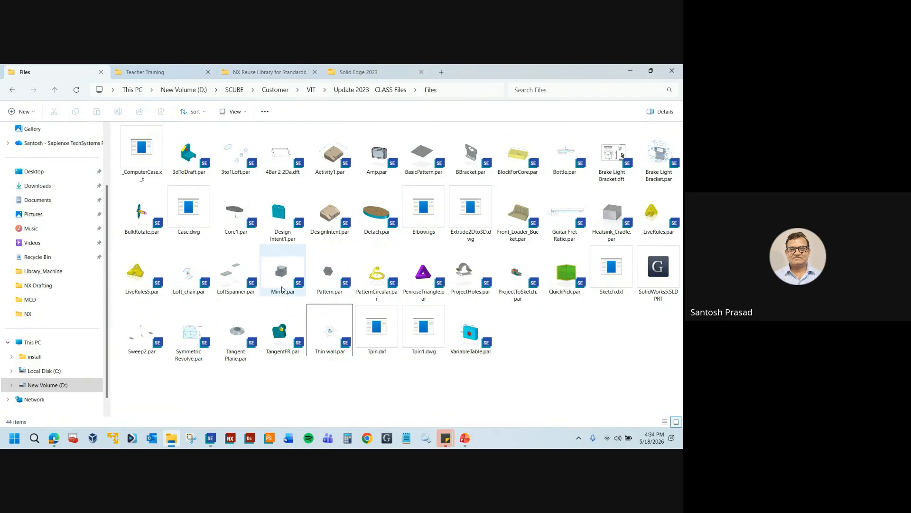
{"action": "left_click", "coordinate": [282, 289]}
{"action": "double_click", "coordinate": [282, 289]}
{"action": "middle_click_drag", "start_coordinate": [392, 328], "coordinate": [340, 330]}
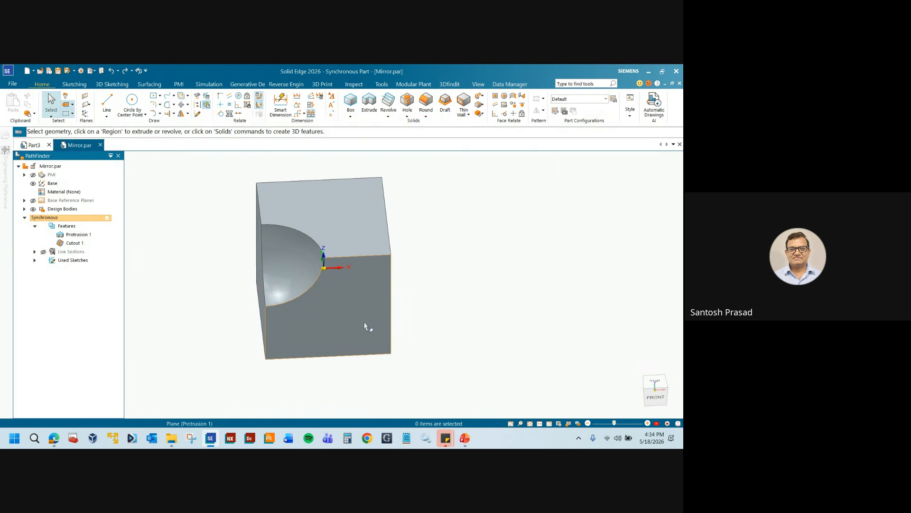
- Check the reference slide in PowerPoint, return to Solid Edge and mirror the block's spherical corner cutout about the Right (yz) plane
{"action": "left_click", "coordinate": [461, 441]}
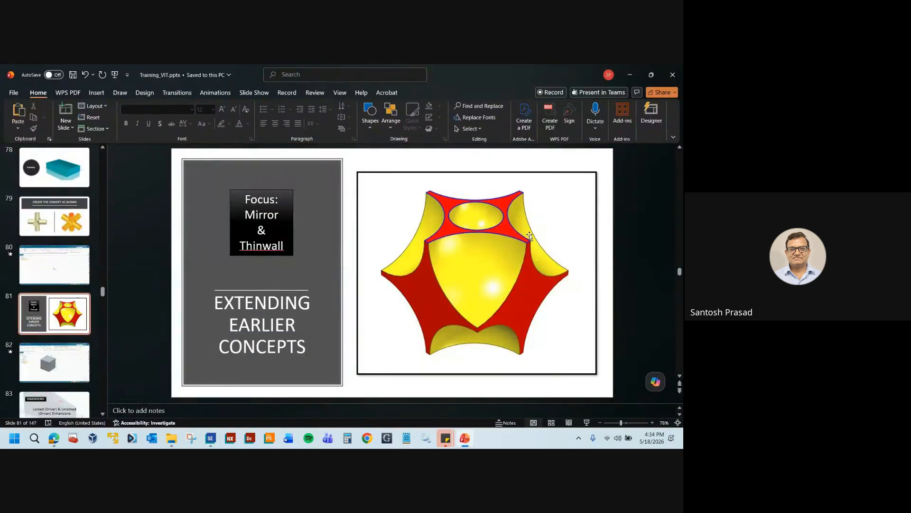
{"action": "left_click", "coordinate": [471, 442]}
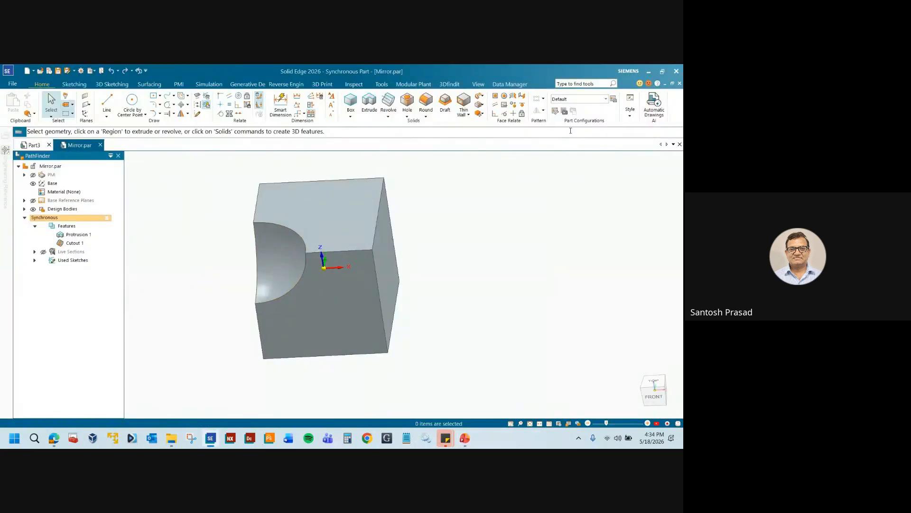
{"action": "left_click", "coordinate": [286, 262]}
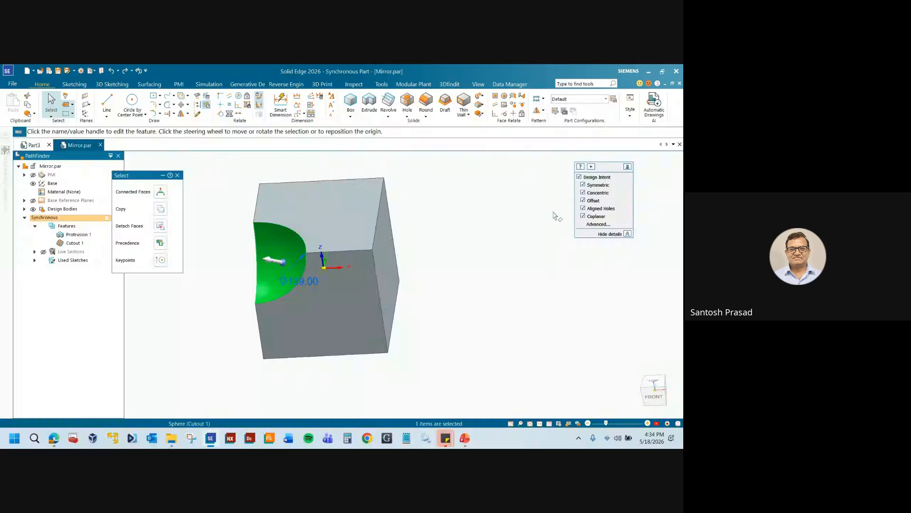
{"action": "left_click", "coordinate": [543, 110]}
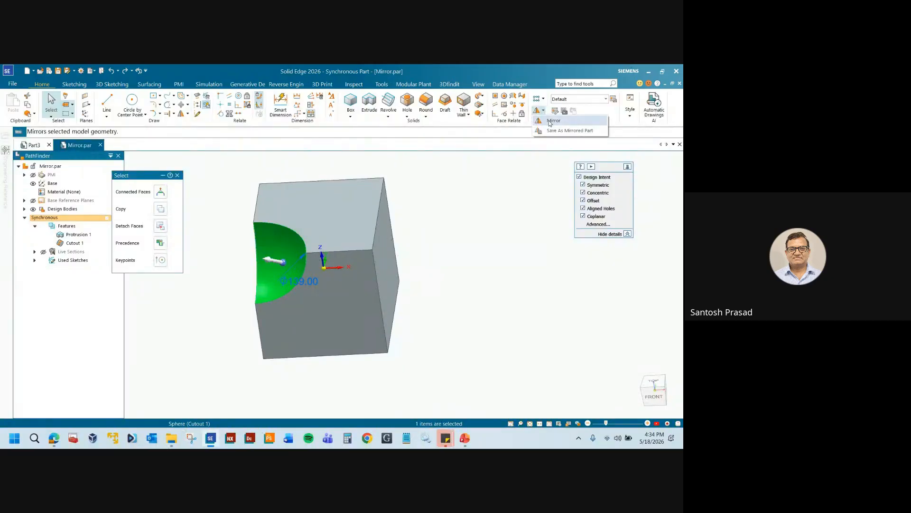
{"action": "left_click", "coordinate": [553, 125]}
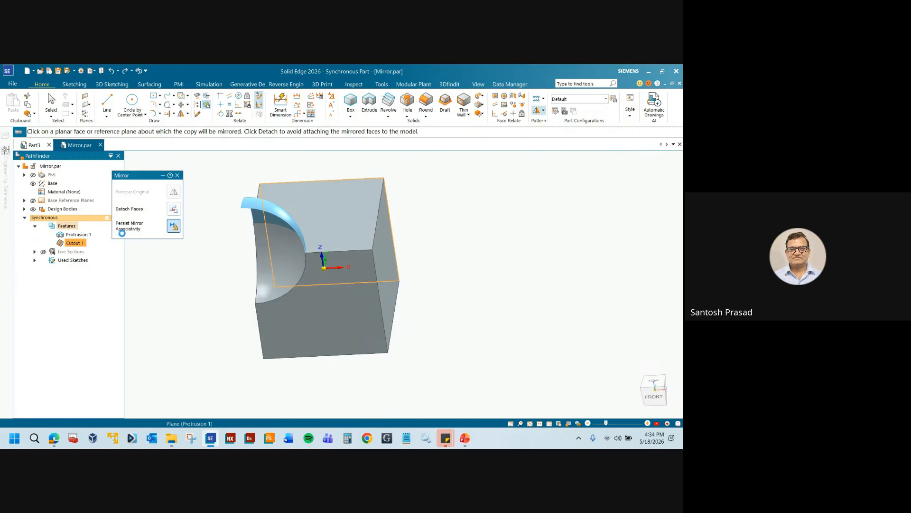
{"action": "left_click", "coordinate": [24, 201]}
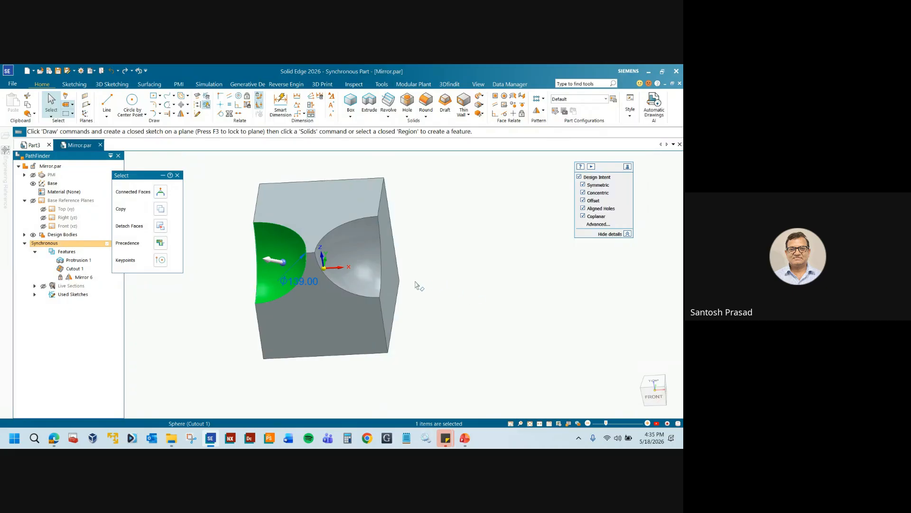
{"action": "left_click", "coordinate": [364, 279], "text": "ctrl"}
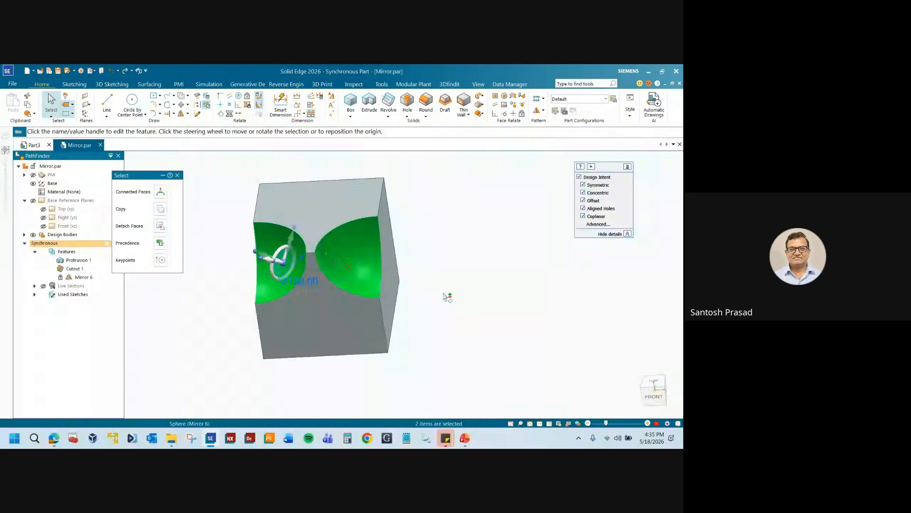
{"action": "middle_click_drag", "start_coordinate": [446, 297], "coordinate": [441, 316]}
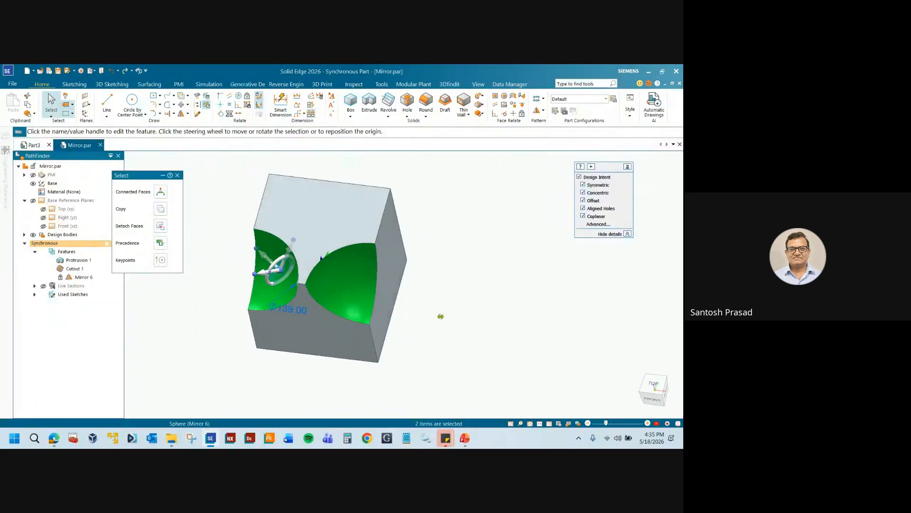
{"action": "left_click", "coordinate": [70, 227], "text": "ctrl"}
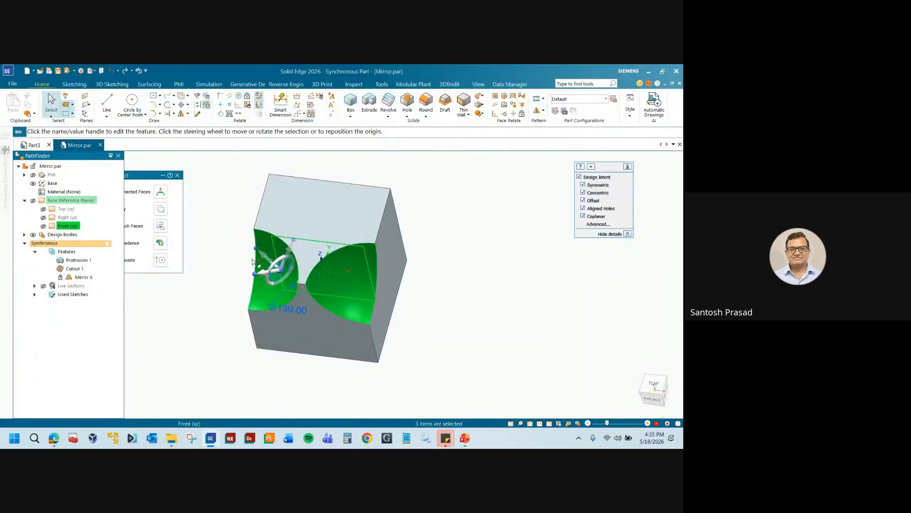
{"action": "mouse_move", "coordinate": [344, 284]}
{"action": "middle_mouse_down"}
{"action": "mouse_move", "coordinate": [319, 265]}
{"action": "mouse_move", "coordinate": [340, 288]}
{"action": "middle_mouse_up"}
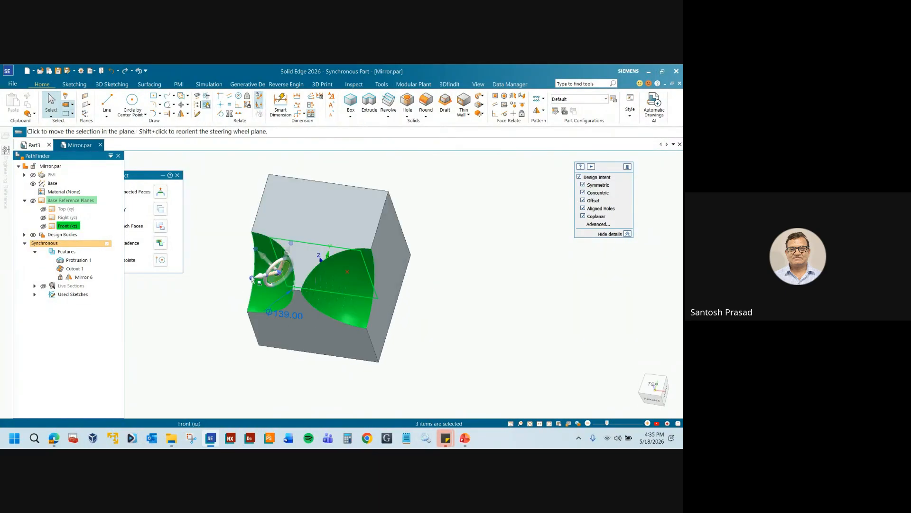
{"action": "left_click", "coordinate": [178, 175]}
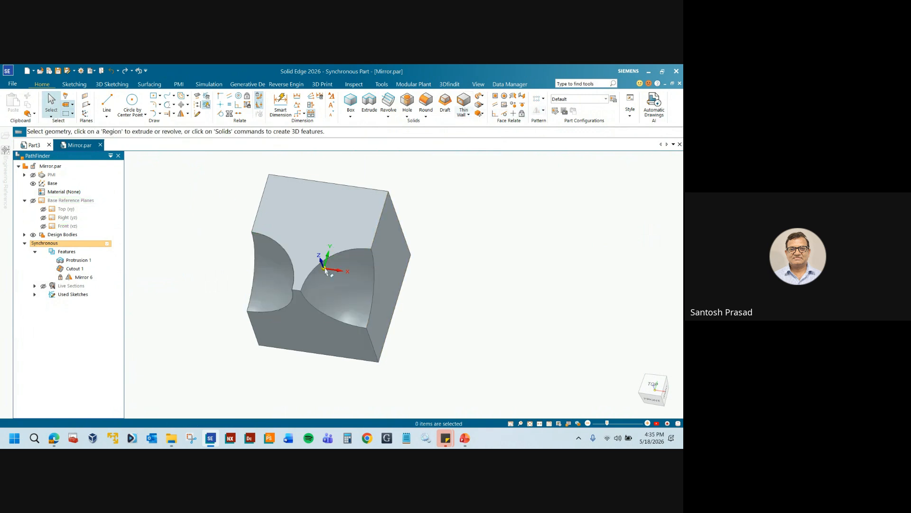
- Mirror the two front spherical cutout faces about the Front (xz) plane
{"action": "left_click", "coordinate": [277, 265]}
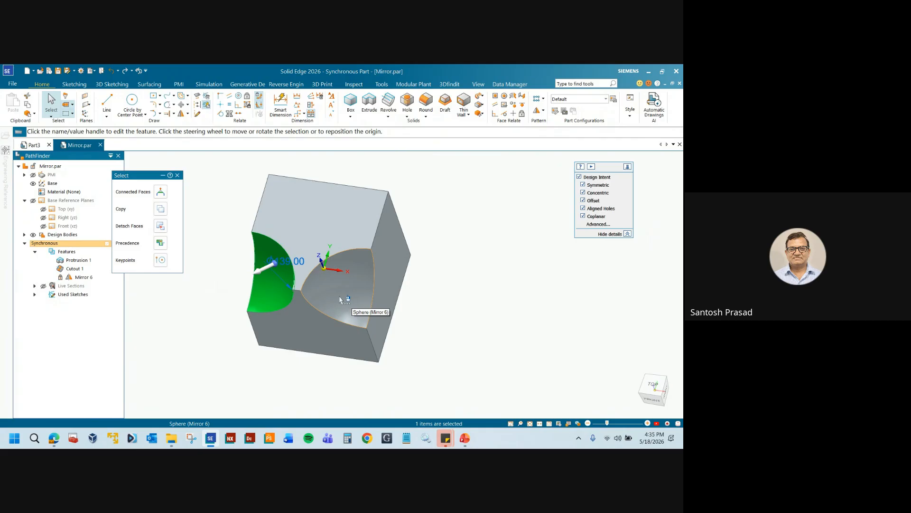
{"action": "left_click", "coordinate": [340, 299], "text": "ctrl"}
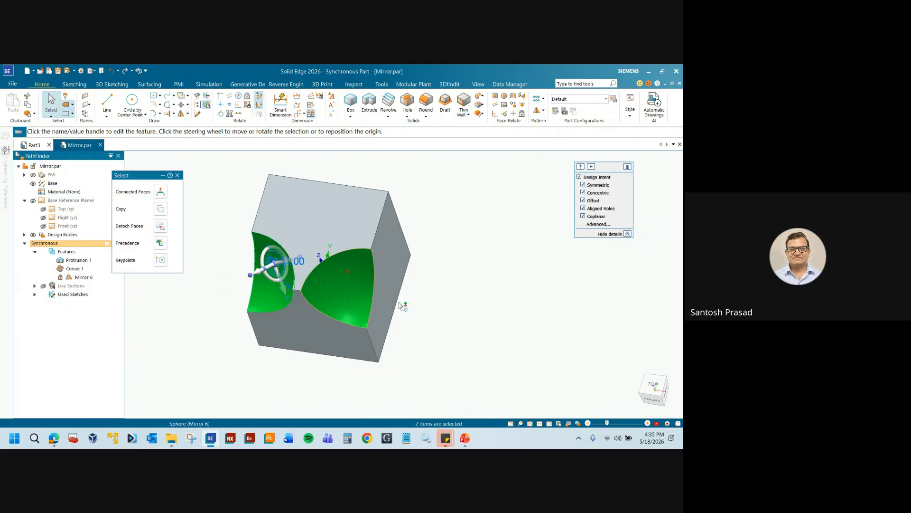
{"action": "left_click", "coordinate": [536, 114]}
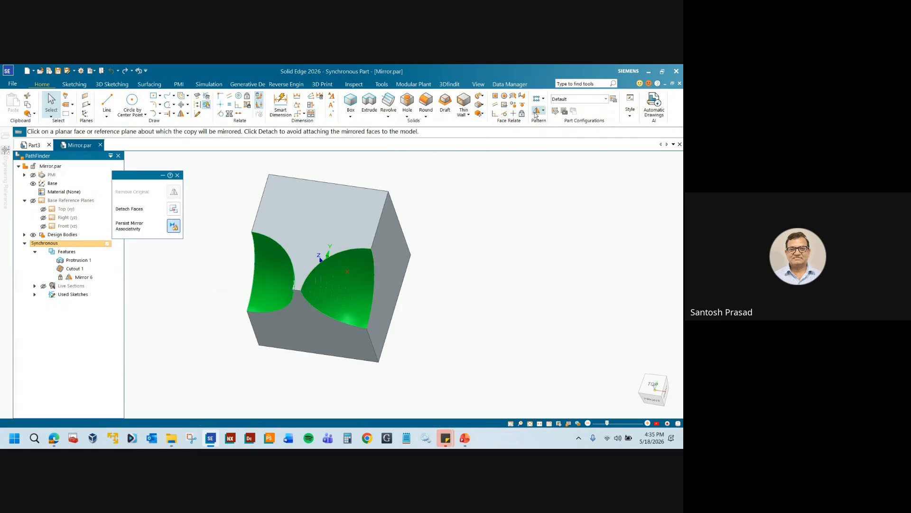
{"action": "left_click", "coordinate": [71, 228]}
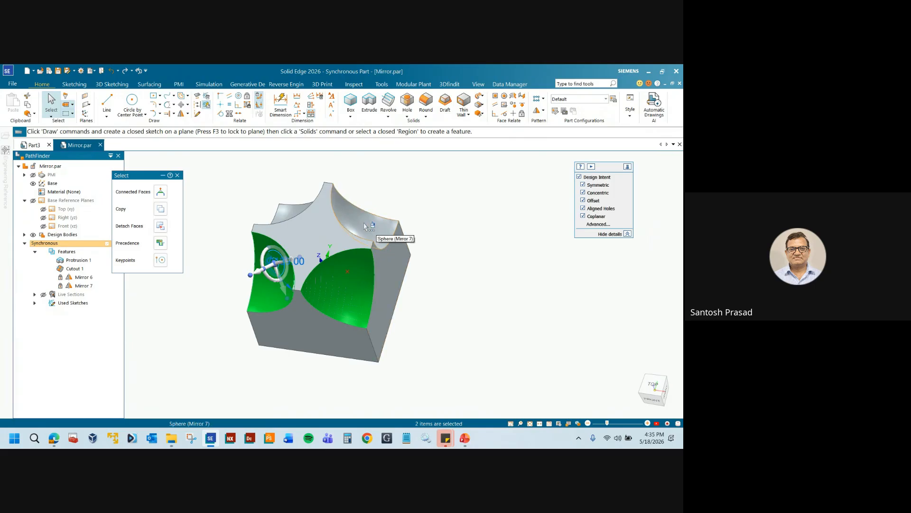
- Mirror all four upper spherical cutout faces about the Top (xy) plane and clear the selection
{"action": "left_click", "coordinate": [366, 227], "text": "ctrl"}
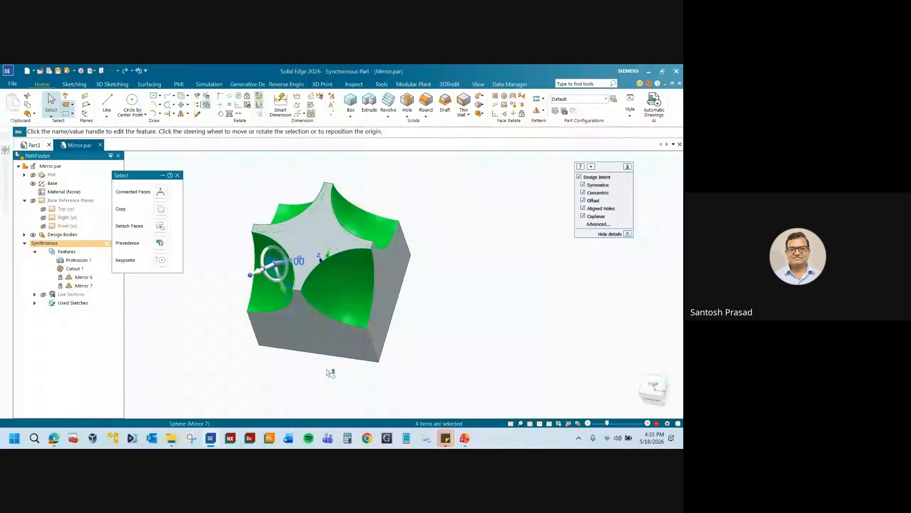
{"action": "middle_click_drag", "start_coordinate": [327, 363], "coordinate": [329, 309]}
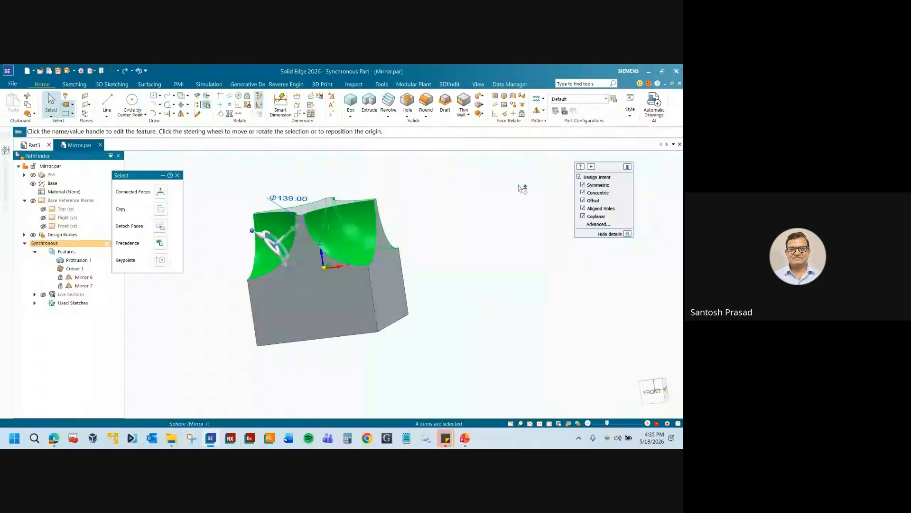
{"action": "left_click", "coordinate": [536, 110]}
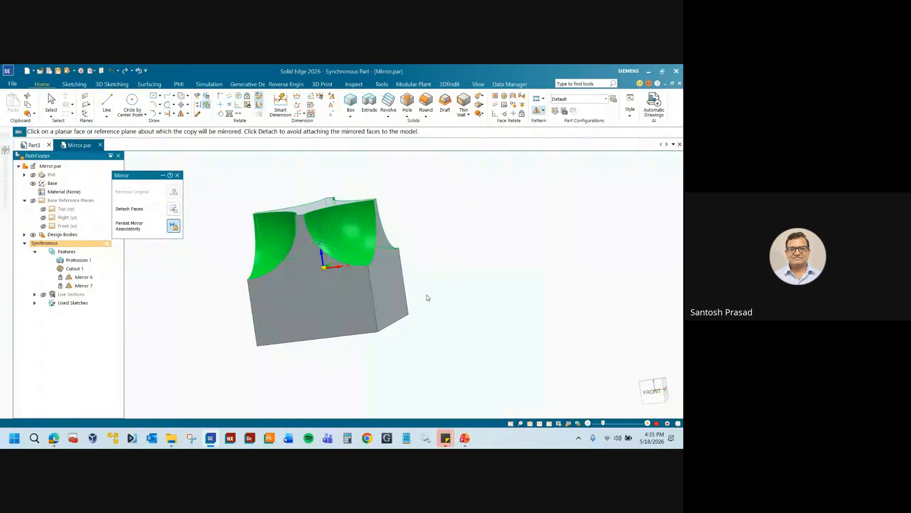
{"action": "left_click", "coordinate": [69, 215]}
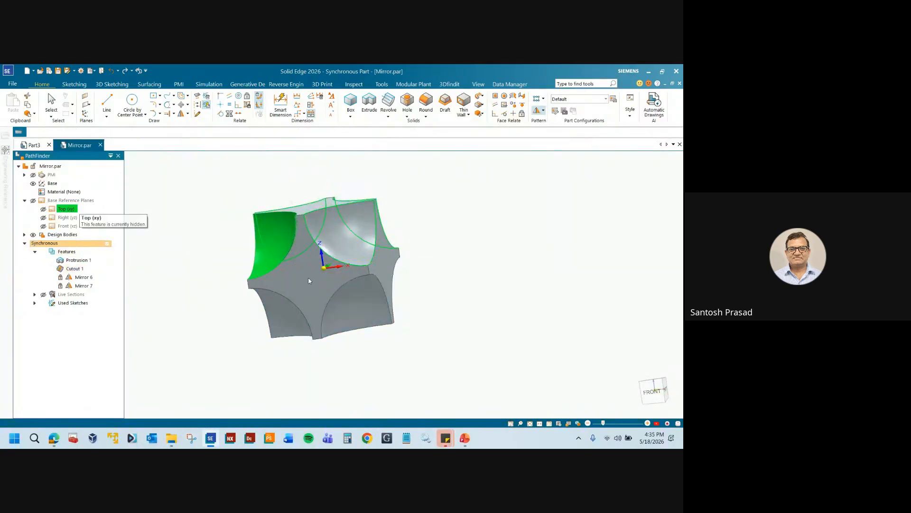
{"action": "middle_click_drag", "start_coordinate": [485, 309], "coordinate": [487, 329]}
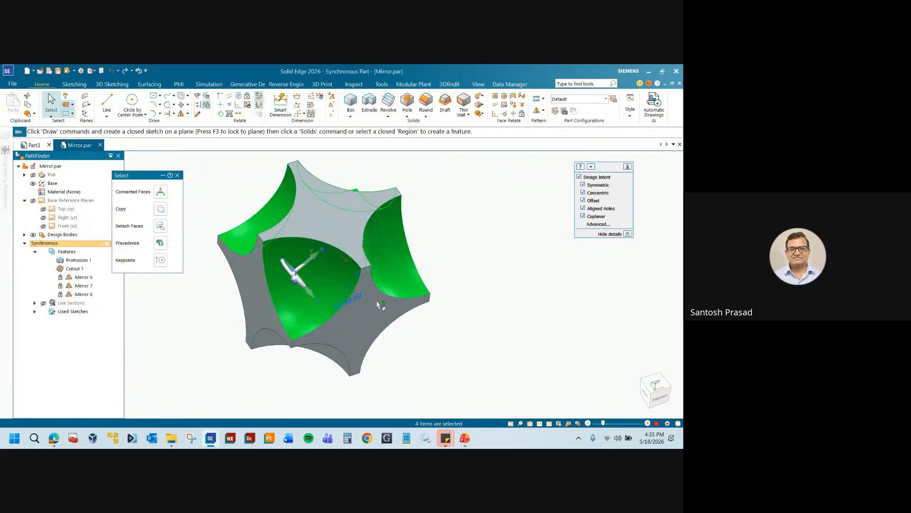
{"action": "left_click", "coordinate": [192, 188]}
- Inspect the mirrored block from several sides, then switch to PowerPoint to compare it with slide 81 and view slide 82
{"action": "middle_click_drag", "start_coordinate": [192, 188], "coordinate": [452, 339]}
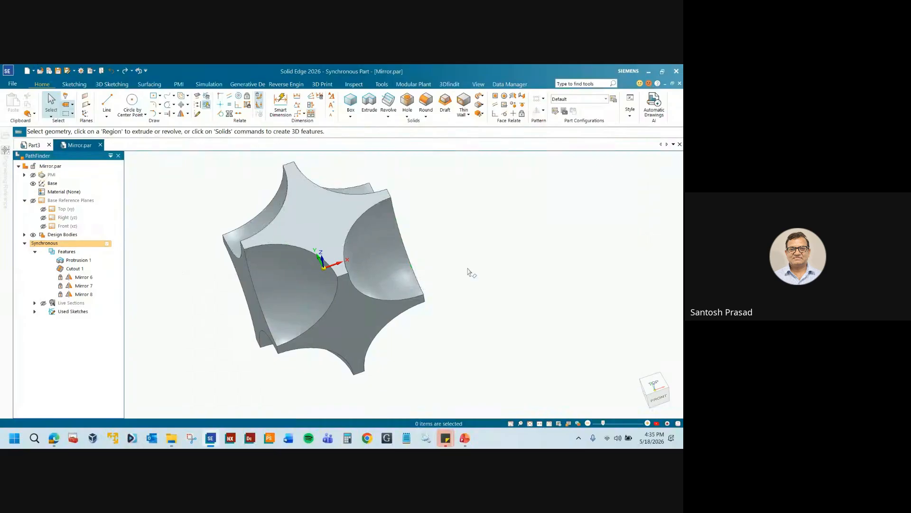
{"action": "middle_click_drag", "start_coordinate": [471, 272], "coordinate": [407, 255]}
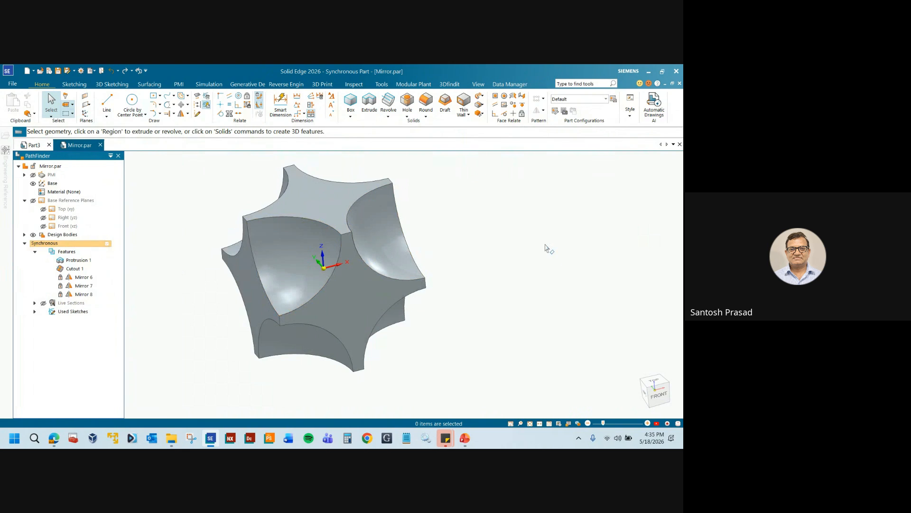
{"action": "middle_click_drag", "start_coordinate": [441, 313], "coordinate": [433, 354]}
{"action": "left_click", "coordinate": [465, 438]}
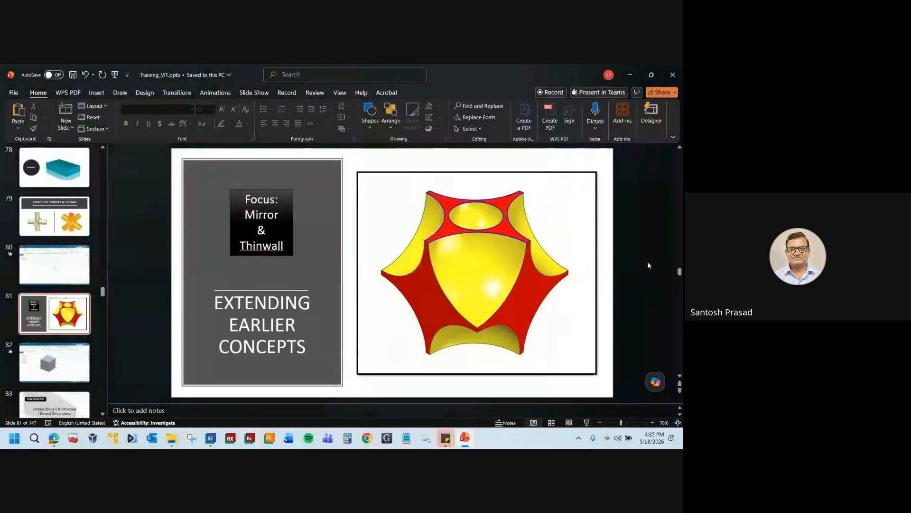
{"action": "scroll", "coordinate": [653, 261], "scroll_direction": "down", "scroll_amount": 1}
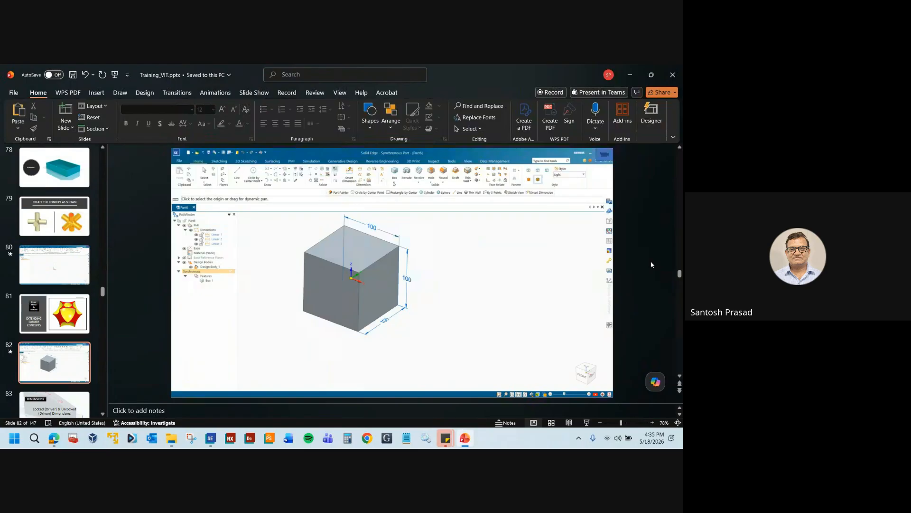
- Switch to Solid Edge and sketch a closed stepped profile above the origin on the Front plane, about 217 mm wide and 56 mm high
{"action": "key", "text": "alt+Tab"}
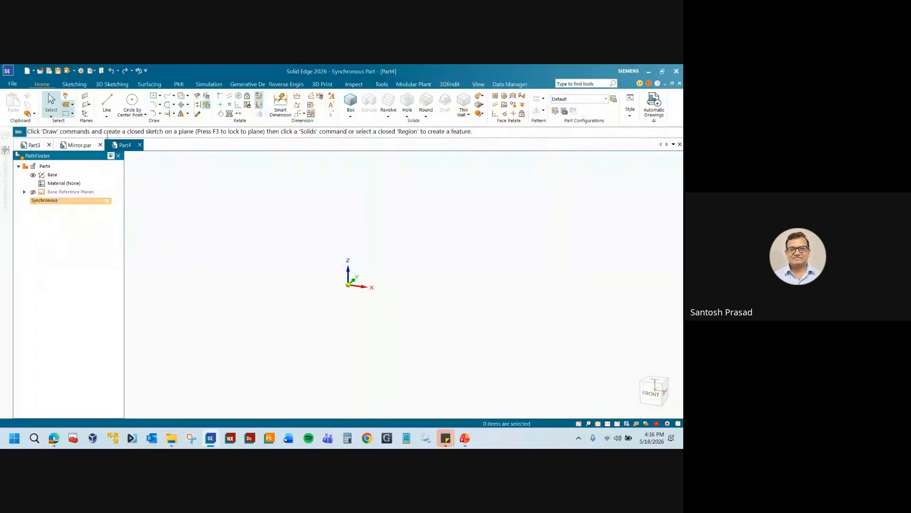
{"action": "left_click", "coordinate": [107, 100]}
{"action": "key", "text": "F3"}
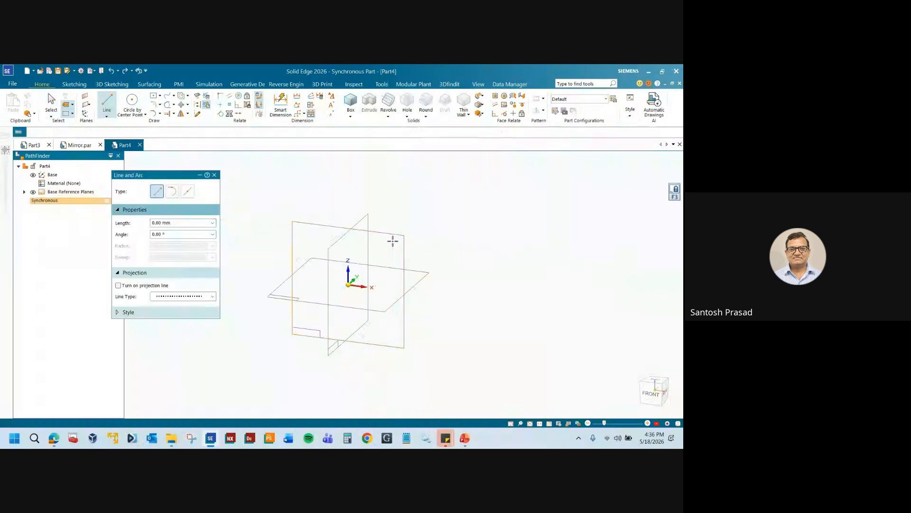
{"action": "left_click", "coordinate": [652, 394]}
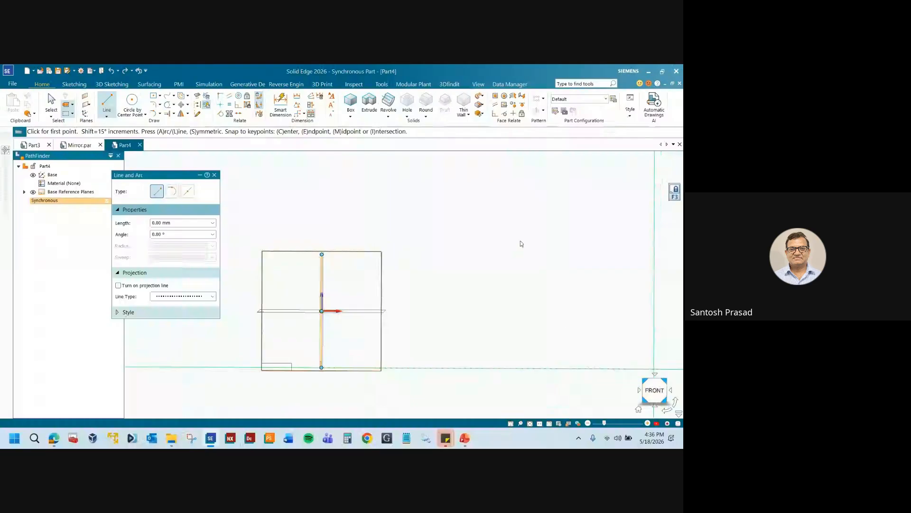
{"action": "left_click", "coordinate": [321, 192]}
{"action": "left_click", "coordinate": [549, 203]}
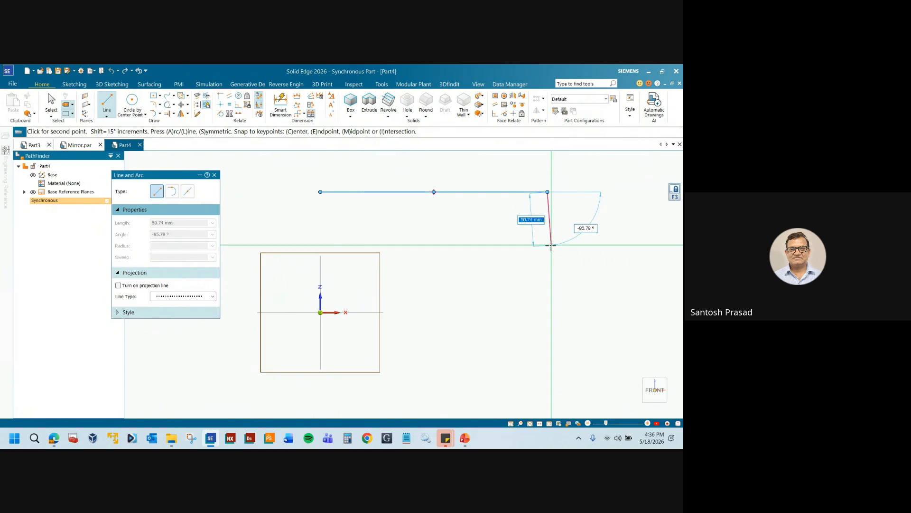
{"action": "left_click", "coordinate": [547, 250]}
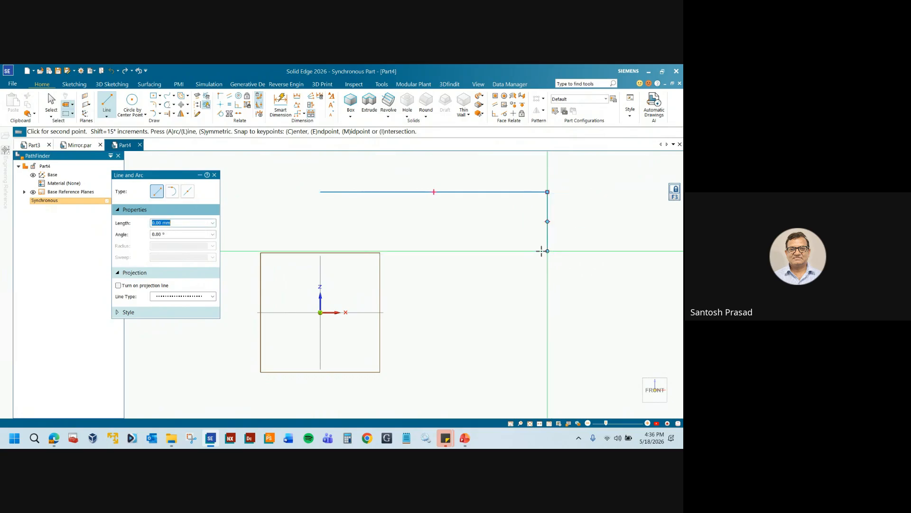
{"action": "left_click", "coordinate": [434, 251]}
{"action": "left_click", "coordinate": [434, 214]}
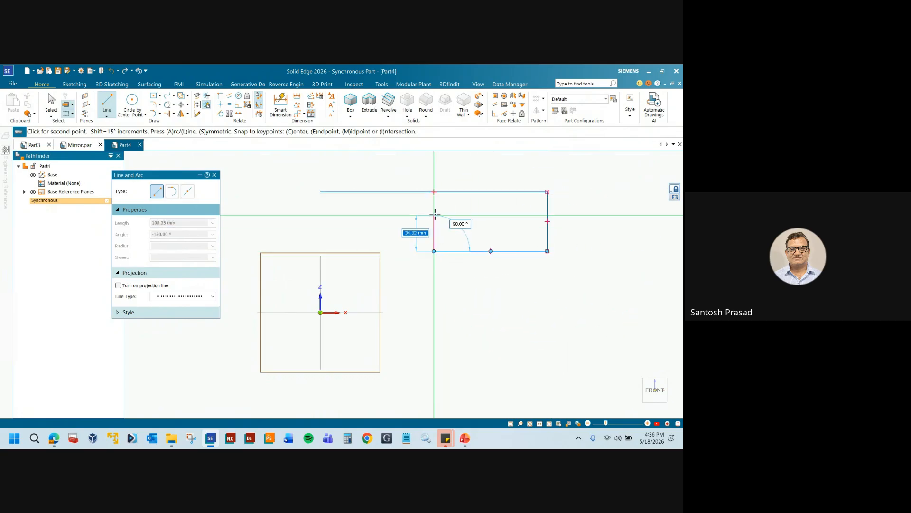
{"action": "left_click", "coordinate": [320, 217]}
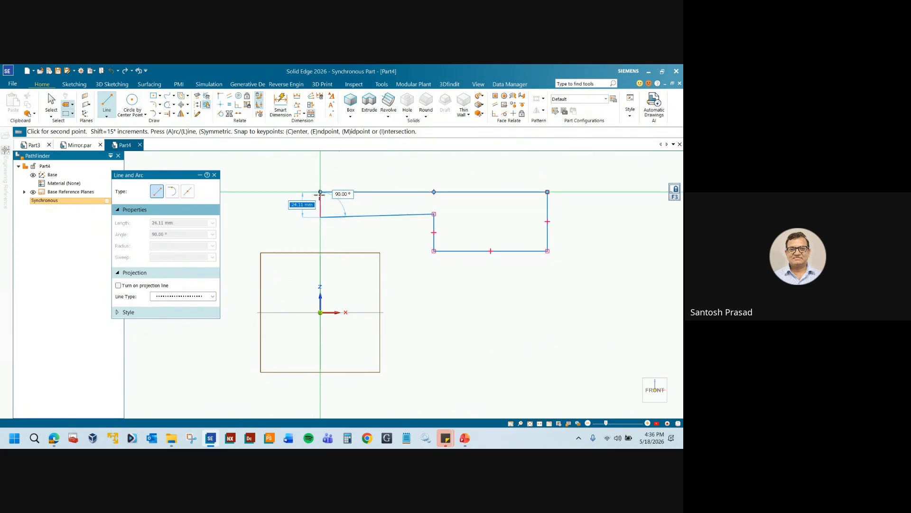
{"action": "left_click", "coordinate": [320, 192]}
{"action": "key", "text": "Escape"}
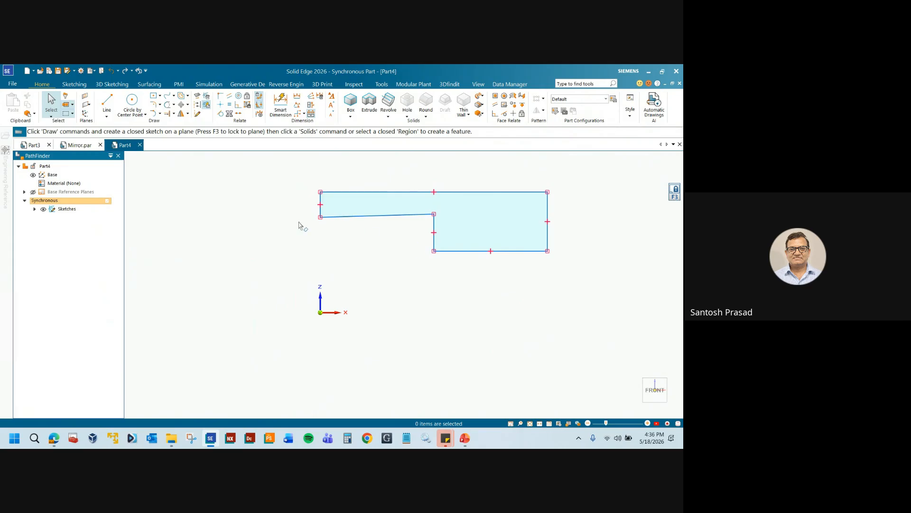
- Dimension the profile's upper edge length, tall end height and lower step edge length with Smart Dimension
{"action": "left_click", "coordinate": [280, 103]}
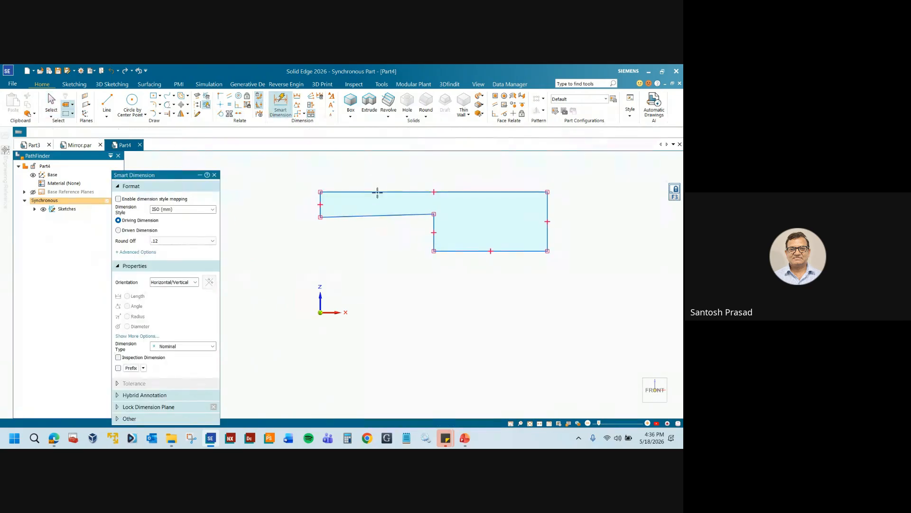
{"action": "left_click", "coordinate": [383, 165]}
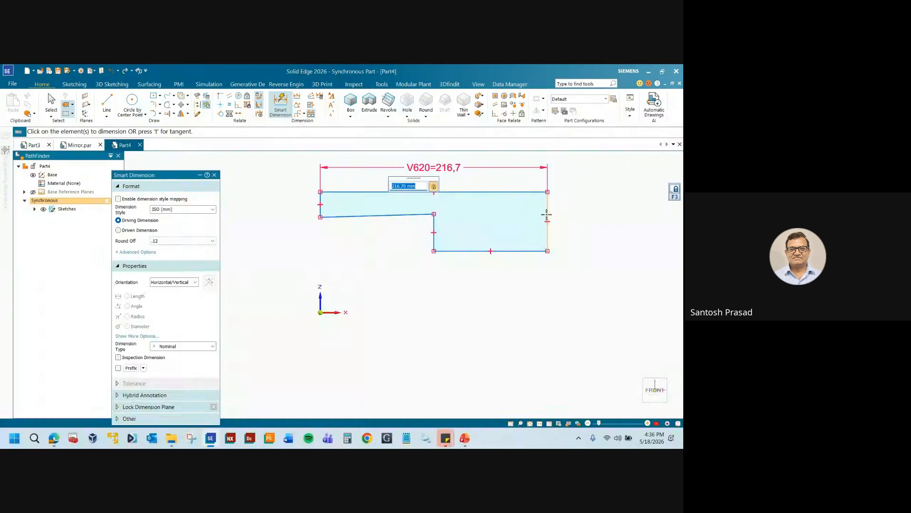
{"action": "left_click", "coordinate": [579, 218]}
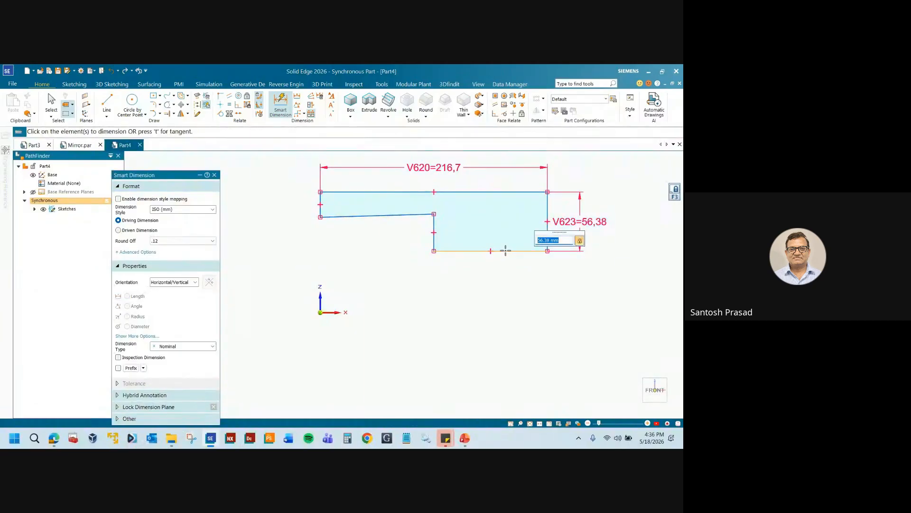
{"action": "left_click", "coordinate": [506, 252]}
{"action": "left_click", "coordinate": [491, 290]}
- Dimension the horizontal extent of the slightly sloped underside edge, then delete that dimension
{"action": "left_click", "coordinate": [376, 218]}
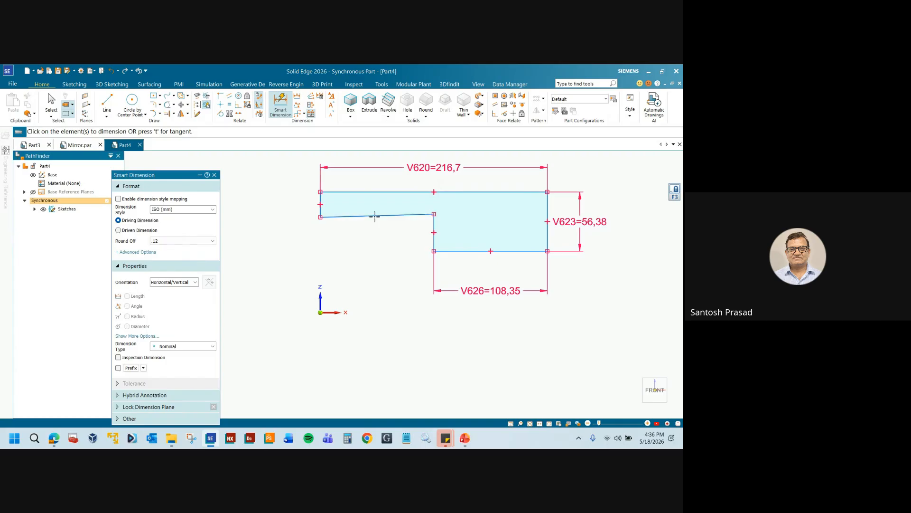
{"action": "left_click", "coordinate": [376, 235]}
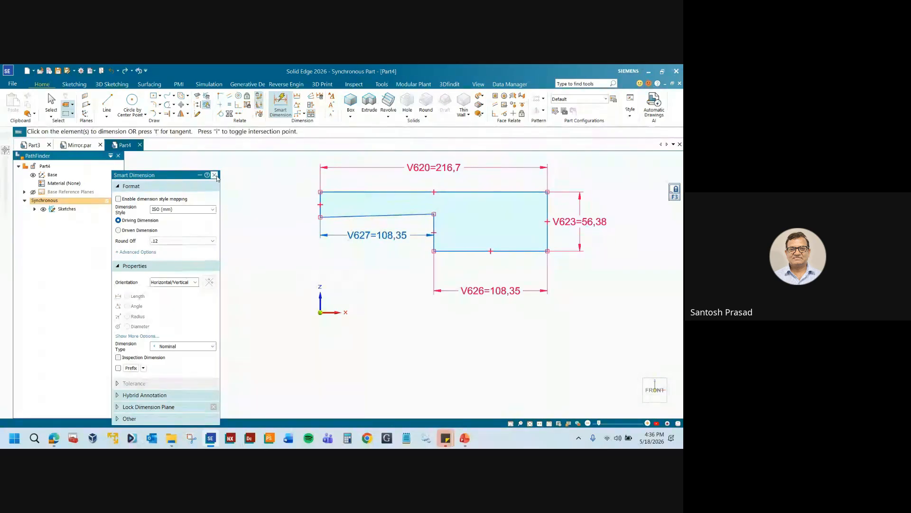
{"action": "left_click", "coordinate": [214, 175]}
{"action": "scroll", "coordinate": [269, 275], "scroll_direction": "down", "scroll_amount": 2}
{"action": "left_click", "coordinate": [338, 249]}
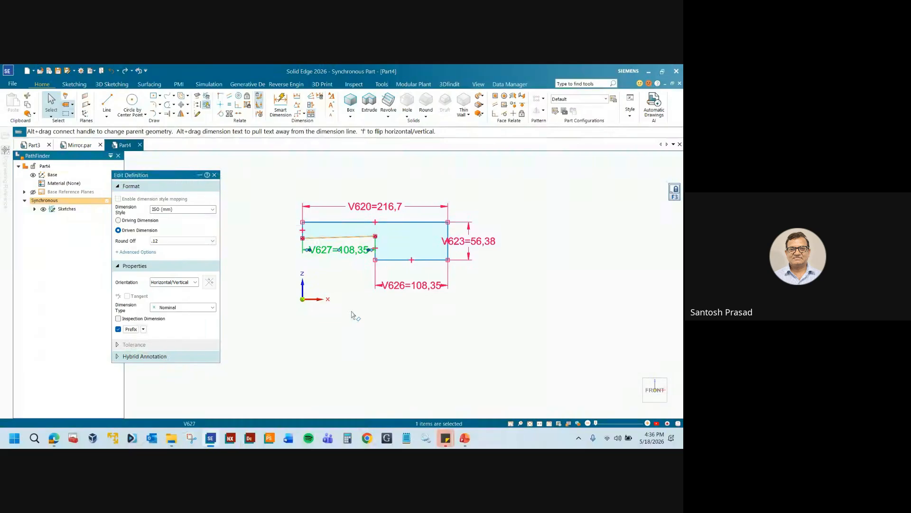
{"action": "key", "text": "Delete"}
{"action": "scroll", "coordinate": [404, 237], "scroll_direction": "up", "scroll_amount": 2}
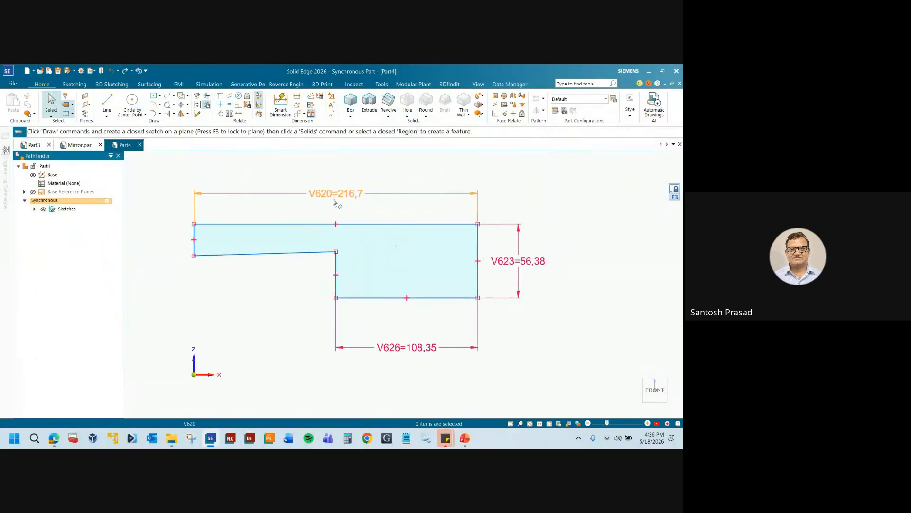
- Open the tall end's height dimension to check its driving or driven setting, then close it and tilt the view
{"action": "left_click", "coordinate": [524, 264]}
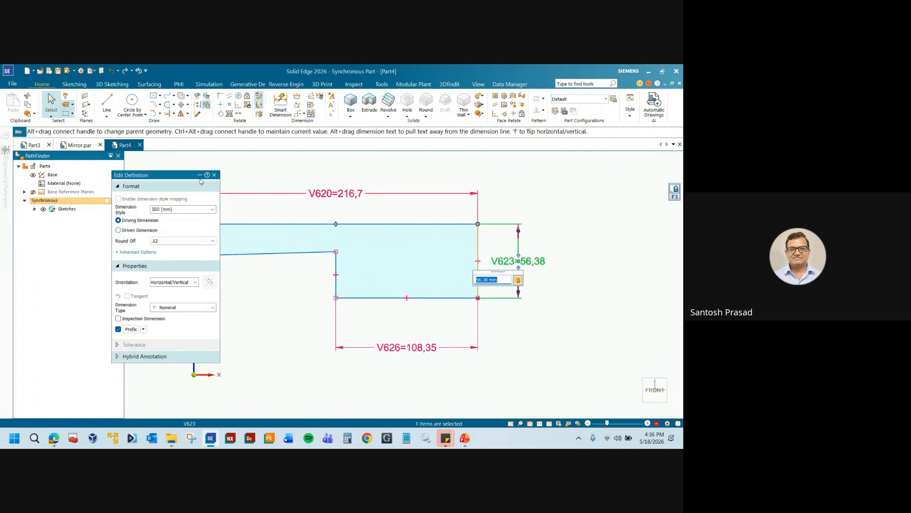
{"action": "left_click", "coordinate": [214, 175]}
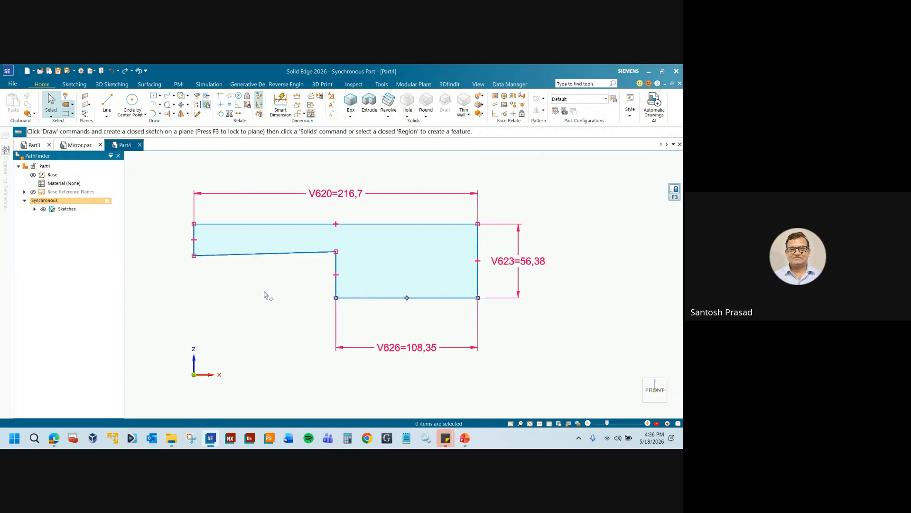
{"action": "middle_click_drag", "start_coordinate": [278, 299], "coordinate": [256, 312]}
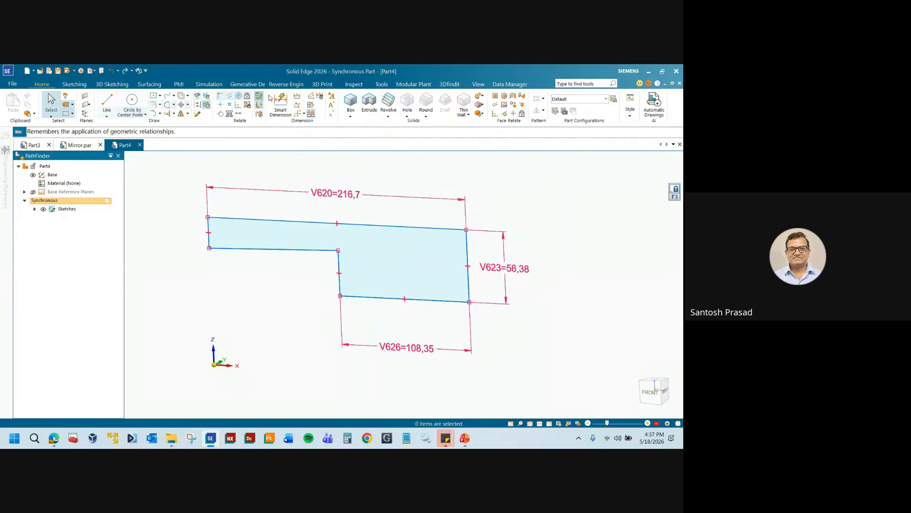
{"action": "left_click", "coordinate": [369, 102]}
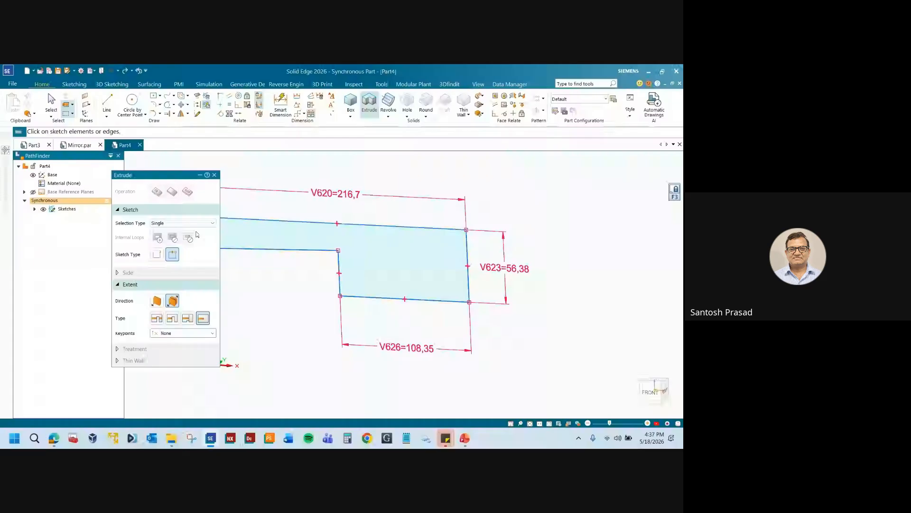
{"action": "left_click", "coordinate": [215, 175]}
{"action": "left_click", "coordinate": [370, 106]}
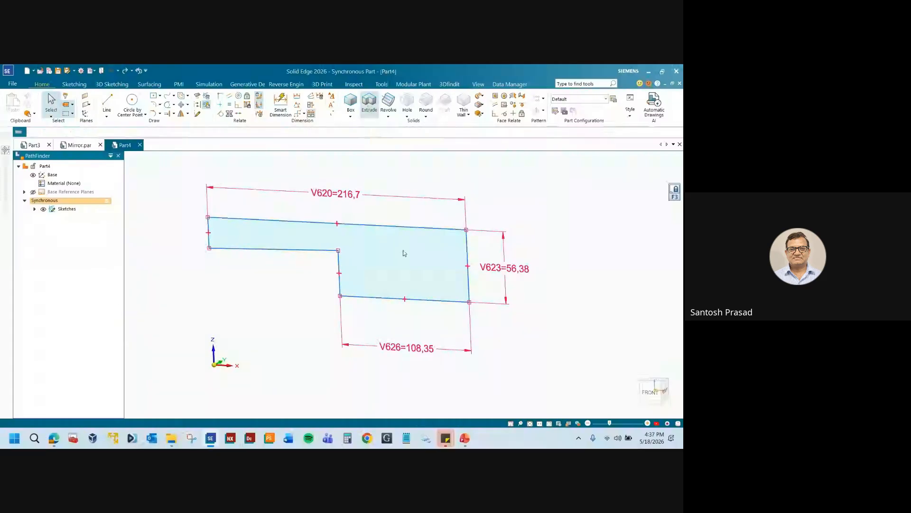
{"action": "left_click", "coordinate": [214, 175]}
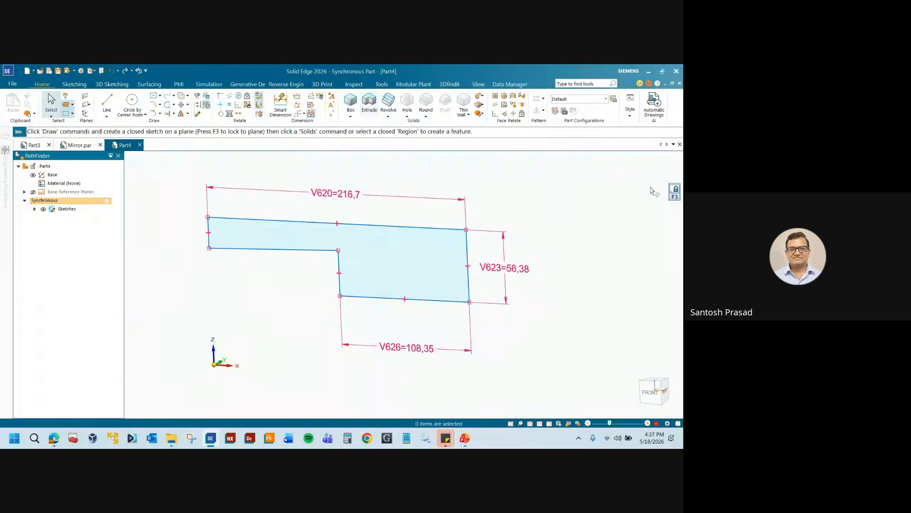
{"action": "left_click", "coordinate": [422, 248]}
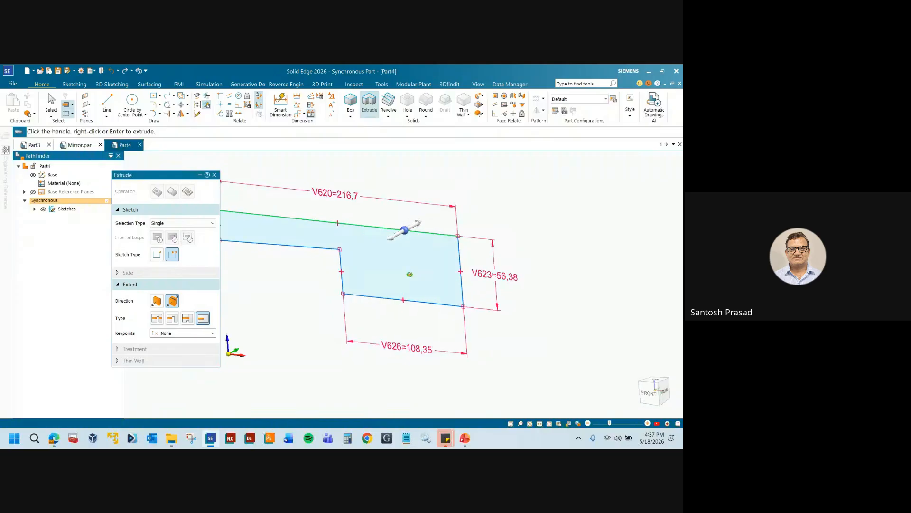
{"action": "middle_click_drag", "start_coordinate": [425, 266], "coordinate": [267, 230]}
{"action": "left_click", "coordinate": [214, 175]}
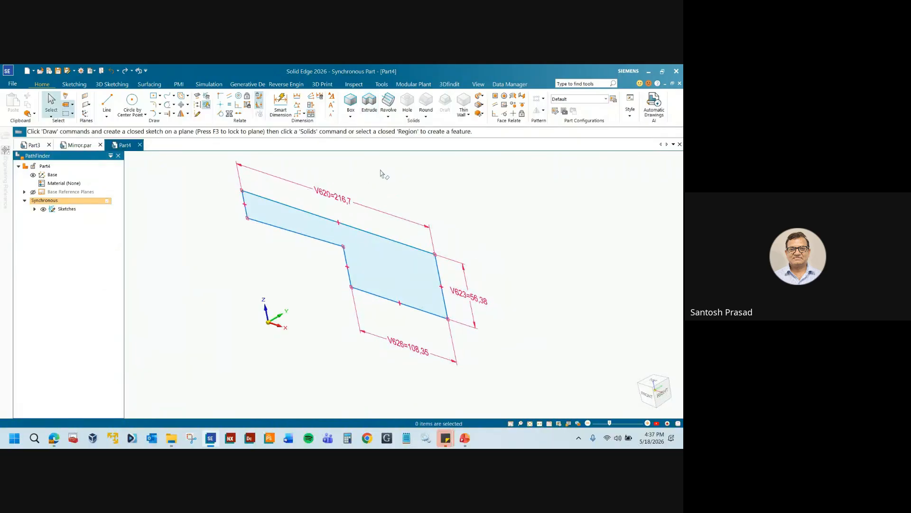
- Extrude the closed profile region symmetrically about the sketch plane by about 53 mm
{"action": "left_click", "coordinate": [386, 255]}
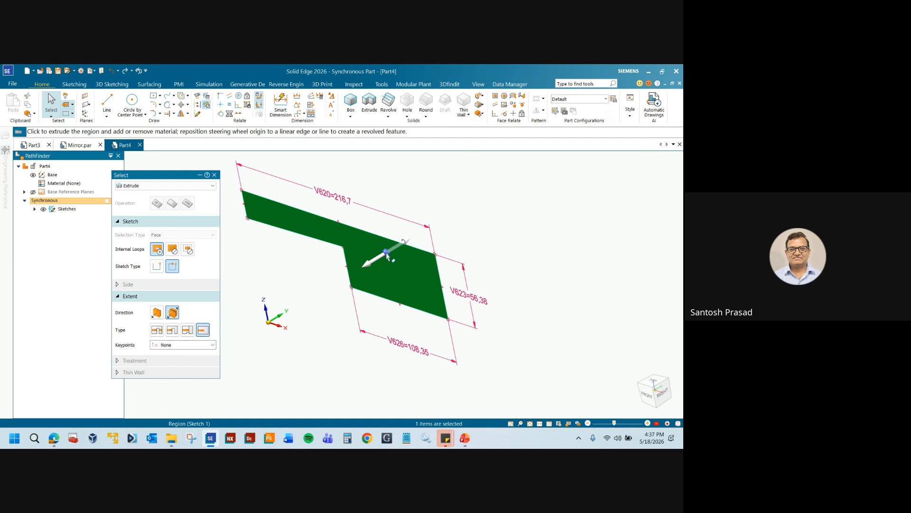
{"action": "left_click", "coordinate": [372, 264]}
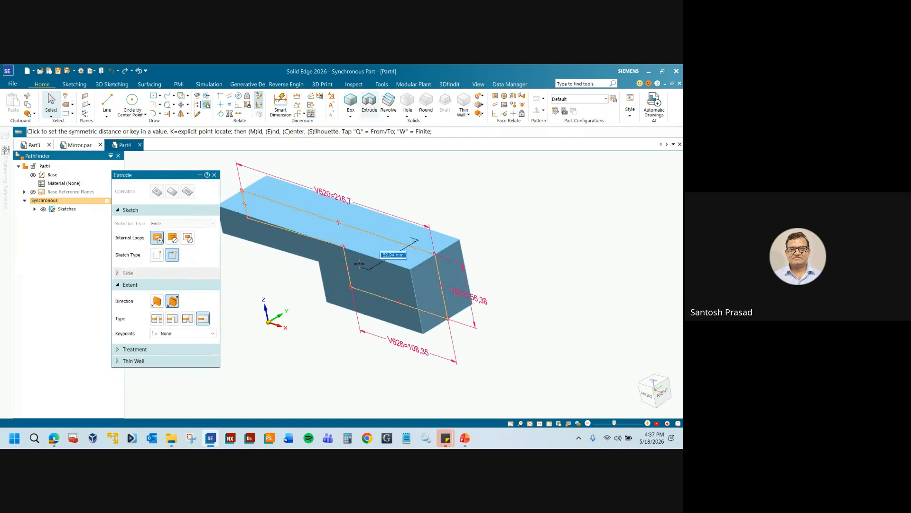
{"action": "left_click", "coordinate": [359, 263]}
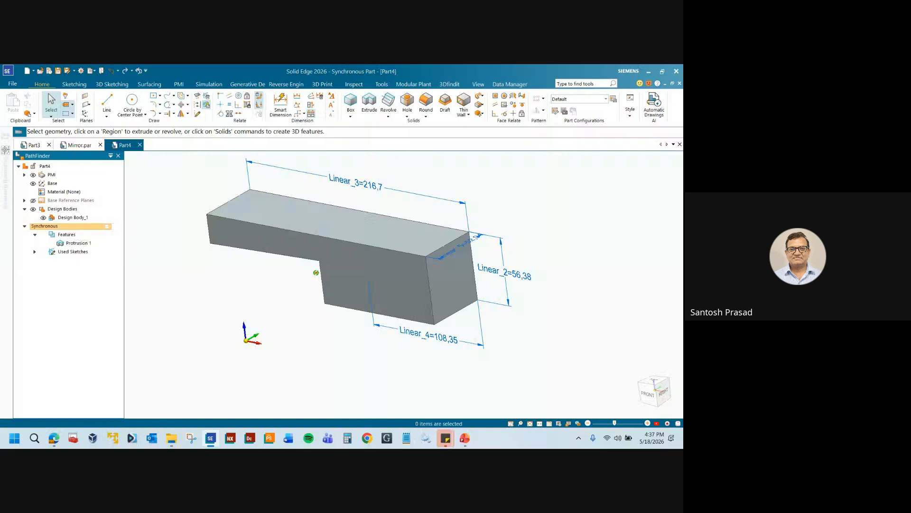
- Open the body's overall length dimension to examine its lock and direction options, then close it
{"action": "middle_click_drag", "start_coordinate": [315, 273], "coordinate": [370, 192]}
{"action": "left_click", "coordinate": [372, 195]}
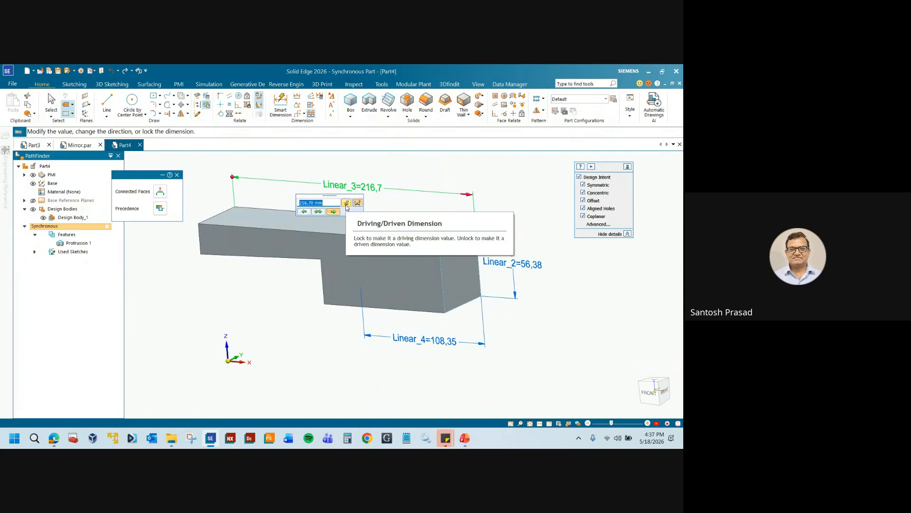
{"action": "left_click", "coordinate": [177, 175]}
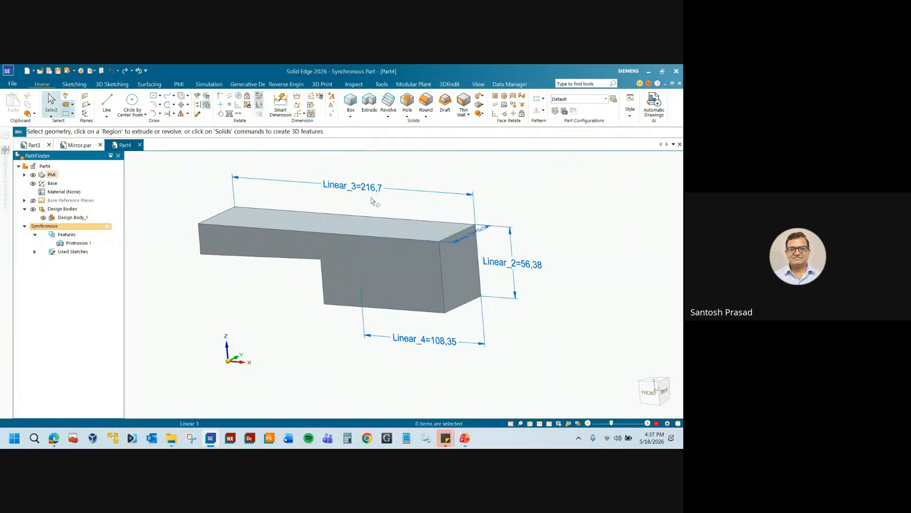
{"action": "middle_click_drag", "start_coordinate": [581, 309], "coordinate": [585, 312]}
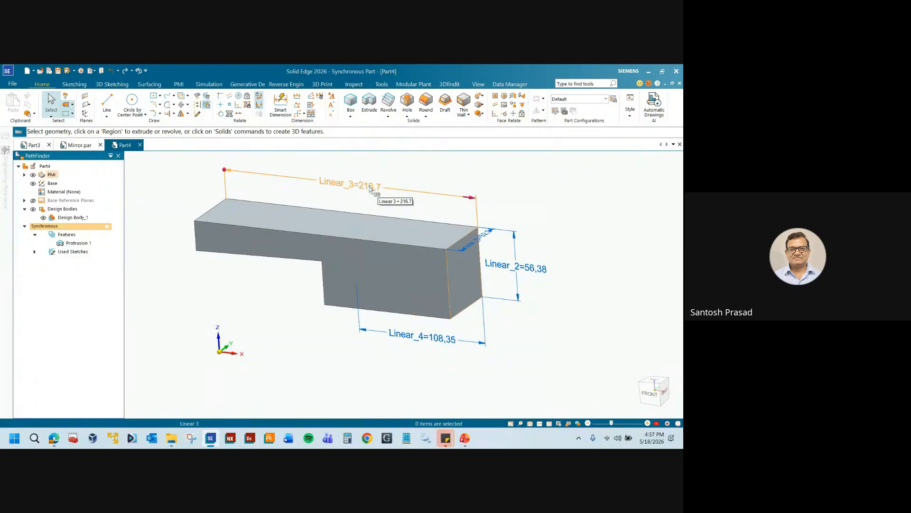
- Move the tall end face outward until the body is about 251 mm long overall, then clear the selection
{"action": "left_click", "coordinate": [466, 265]}
{"action": "left_click", "coordinate": [498, 268]}
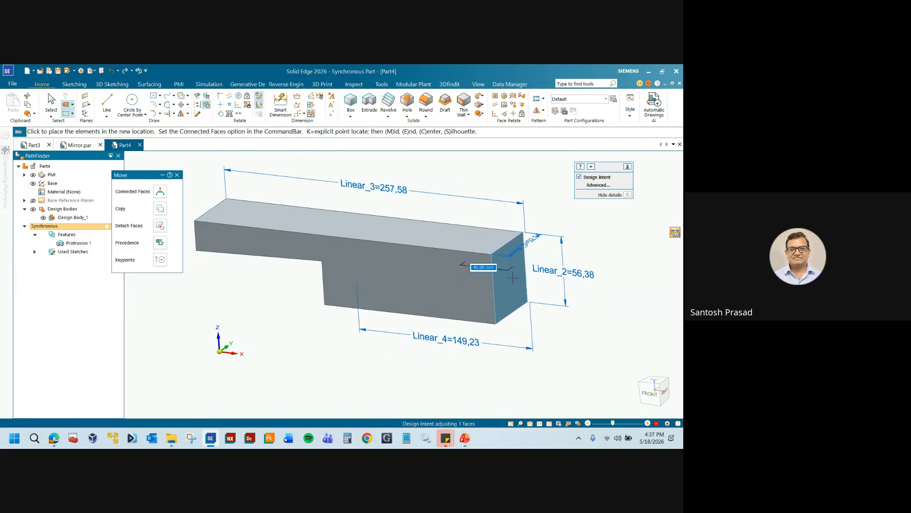
{"action": "left_click", "coordinate": [501, 276]}
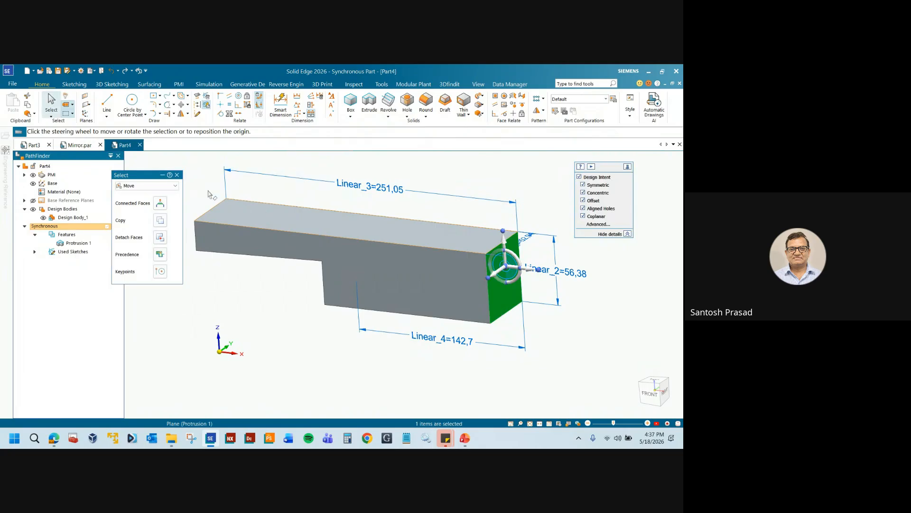
{"action": "key", "text": "Escape"}
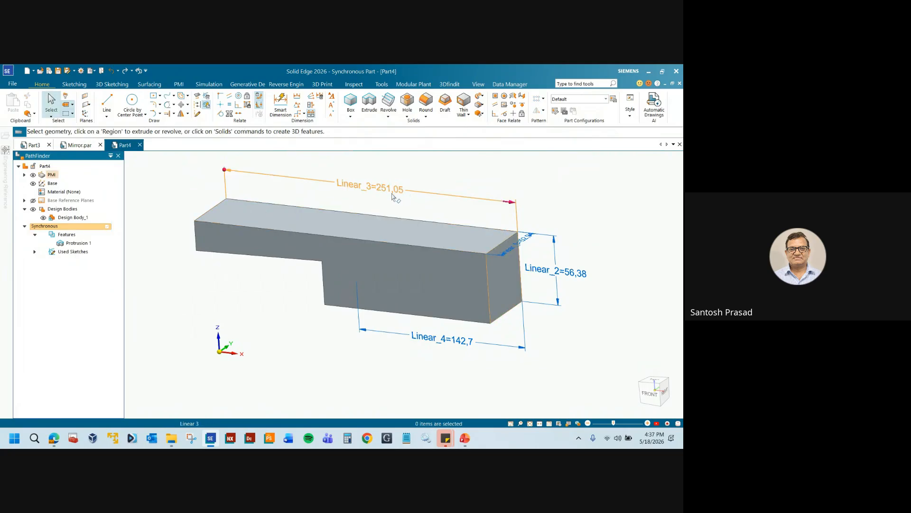
- Switch to PowerPoint, view slide 83 on locked and unlocked dimensions, and play slide 84's video, skipping ahead to the dimension locking part
{"action": "left_click", "coordinate": [465, 438]}
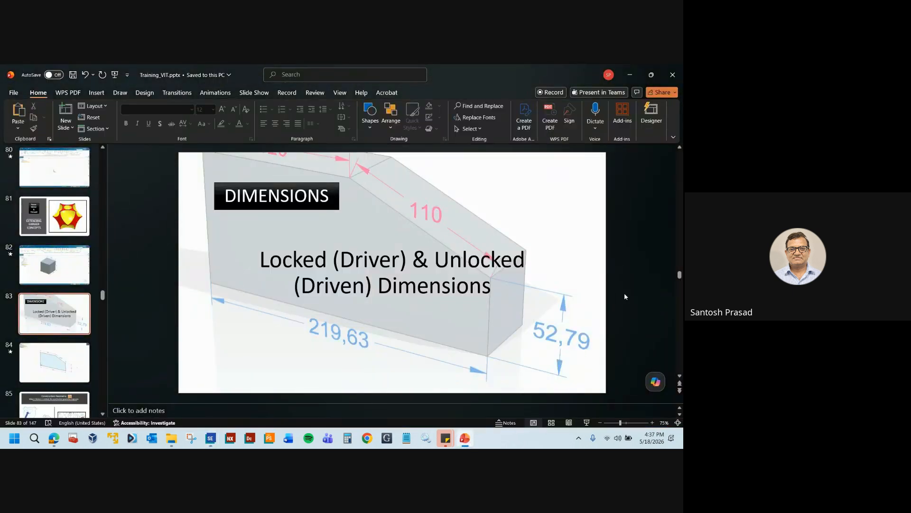
{"action": "scroll", "coordinate": [625, 296], "scroll_direction": "down", "scroll_amount": 1}
{"action": "left_click", "coordinate": [193, 387]}
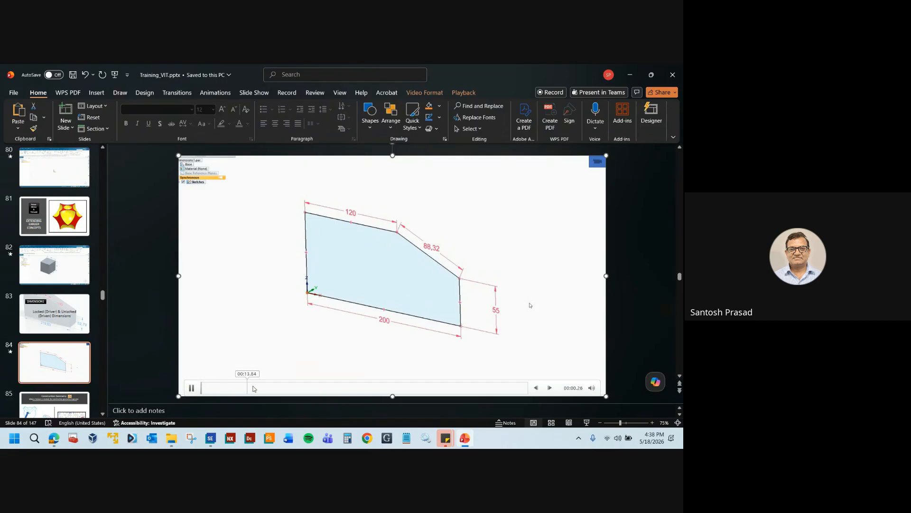
{"action": "left_click", "coordinate": [255, 387]}
{"action": "left_click", "coordinate": [313, 387]}
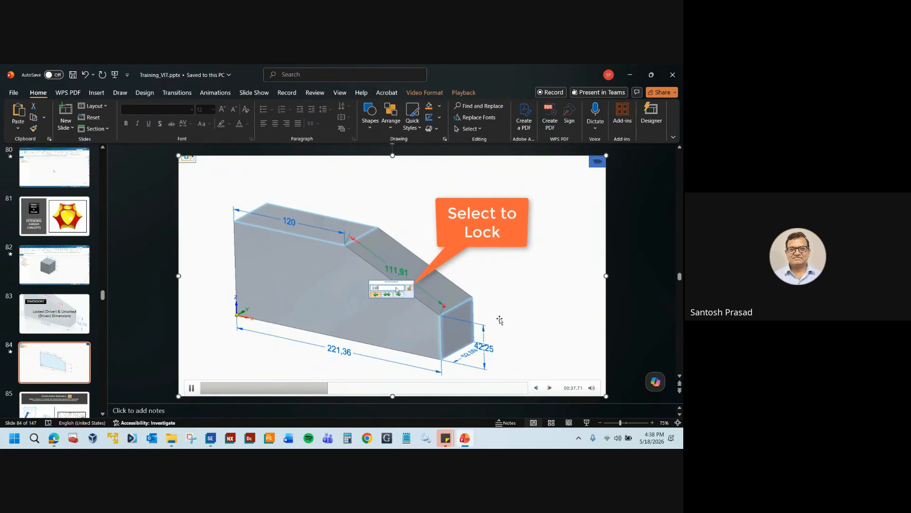
- Replay the dimension locking part of slide 84's video and move on to slide 85 on construction geometry
{"action": "left_click", "coordinate": [332, 391]}
{"action": "left_click", "coordinate": [314, 391]}
{"action": "left_click", "coordinate": [299, 392]}
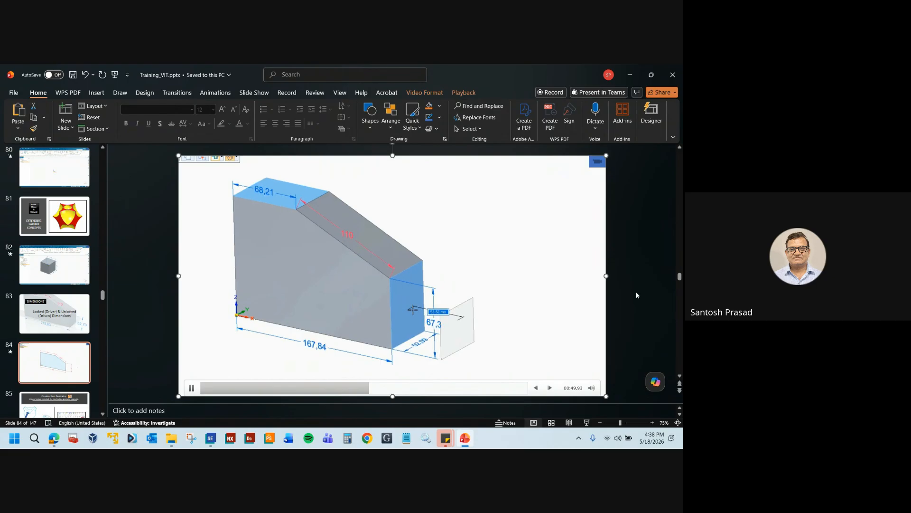
{"action": "scroll", "coordinate": [636, 291], "scroll_direction": "down", "scroll_amount": 1}
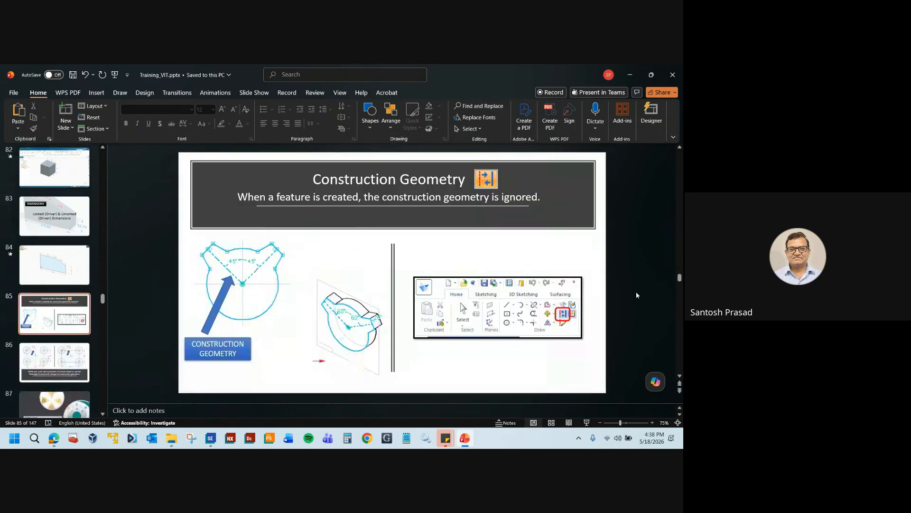
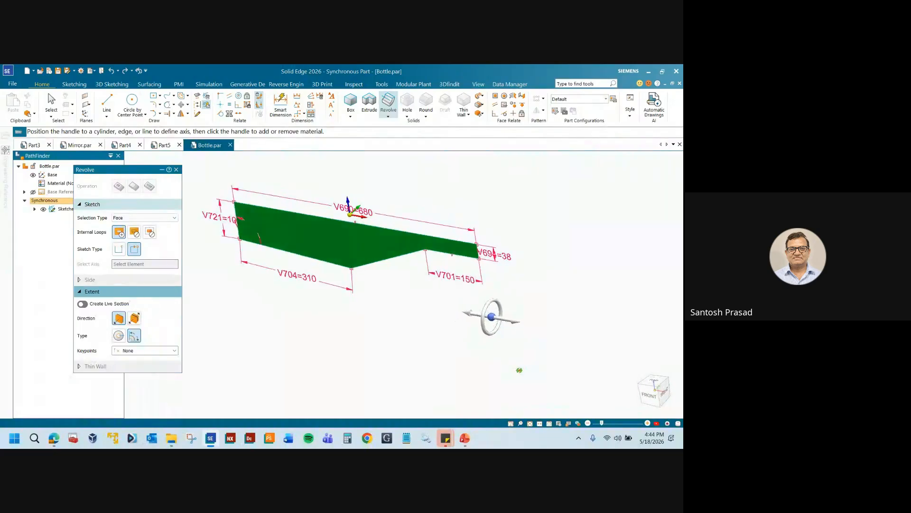
- Try the revolve axis handle on the bottle profile's short end edge and on its long straight edge, detaching it again
{"action": "scroll", "coordinate": [497, 359], "scroll_direction": "up", "scroll_amount": 4}
{"action": "scroll", "coordinate": [494, 290], "scroll_direction": "down", "scroll_amount": 3}
{"action": "scroll", "coordinate": [495, 305], "scroll_direction": "down", "scroll_amount": 2}
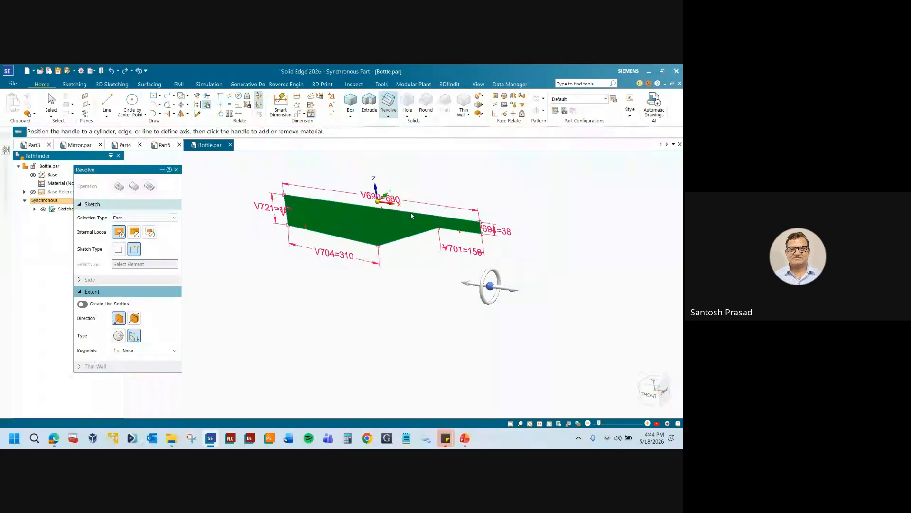
{"action": "left_click", "coordinate": [490, 285]}
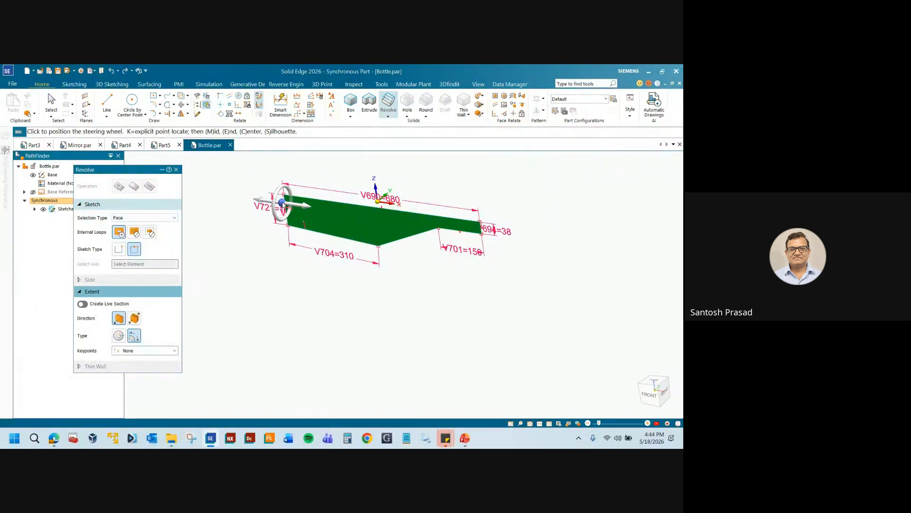
{"action": "left_click", "coordinate": [288, 204]}
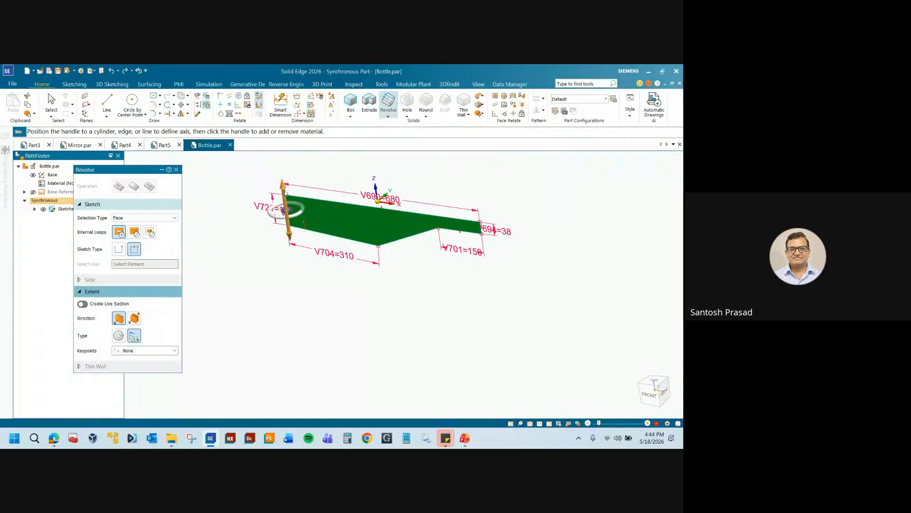
{"action": "left_click", "coordinate": [287, 209]}
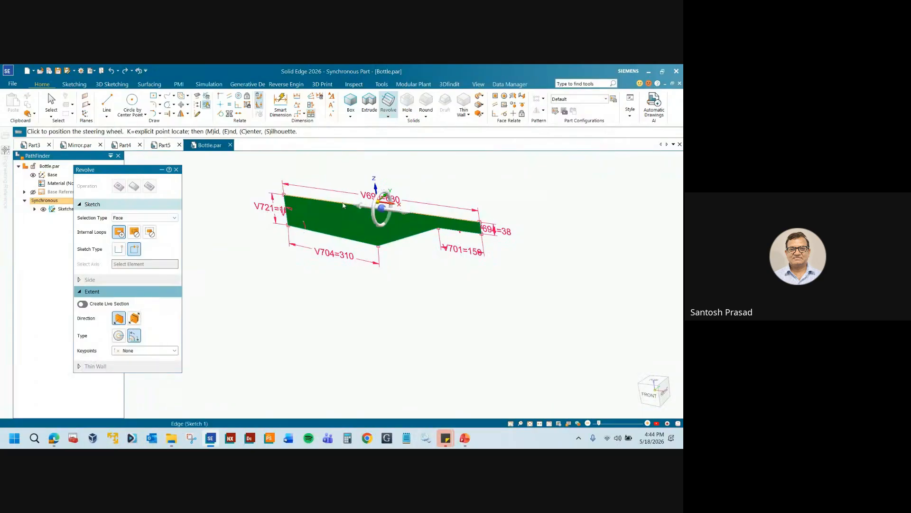
{"action": "left_click", "coordinate": [371, 206]}
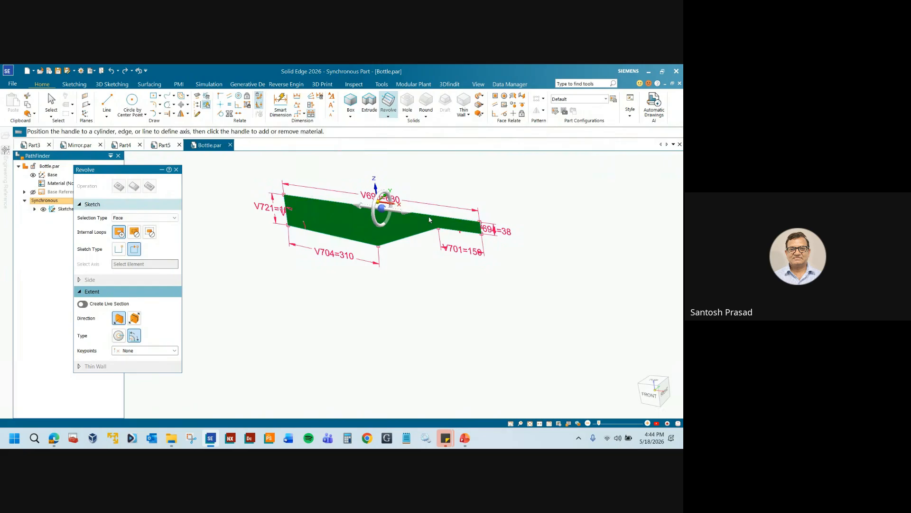
{"action": "left_click", "coordinate": [382, 208]}
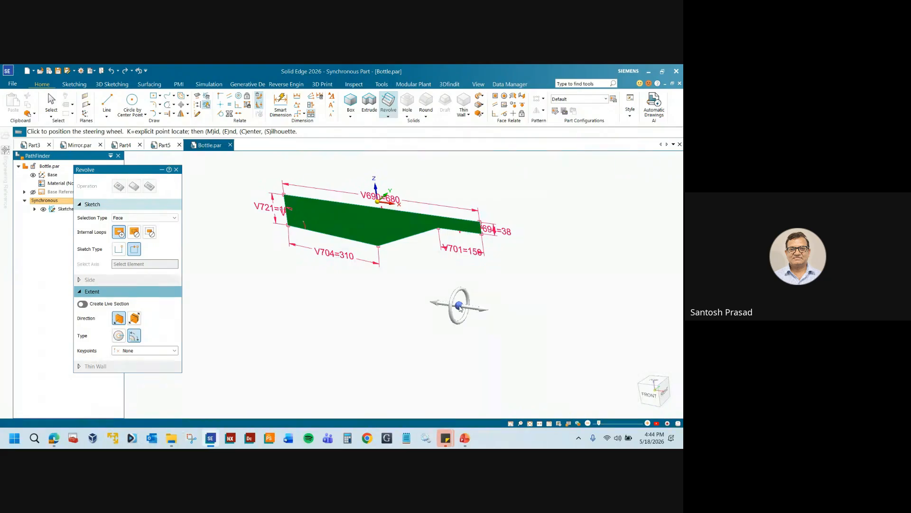
- Revolve the bottle profile 360° about its long straight edge and leave the command
{"action": "left_click", "coordinate": [382, 208]}
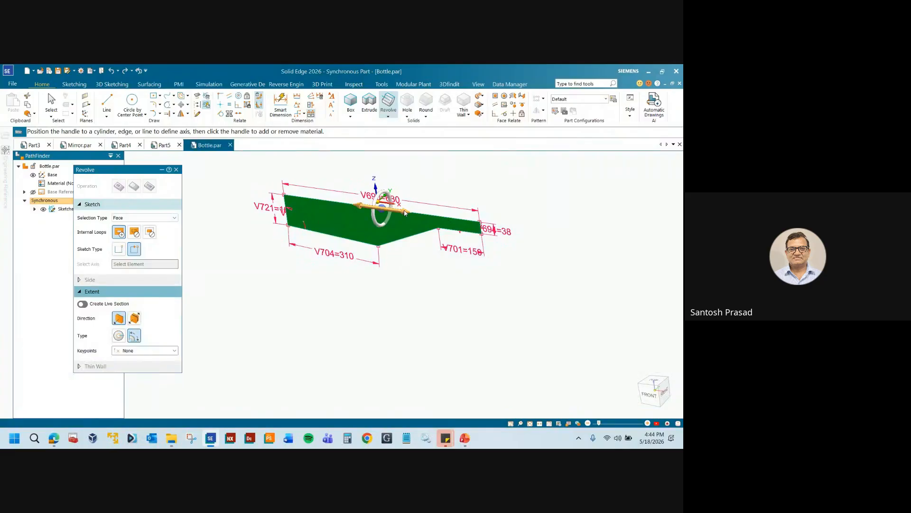
{"action": "left_click", "coordinate": [471, 220]}
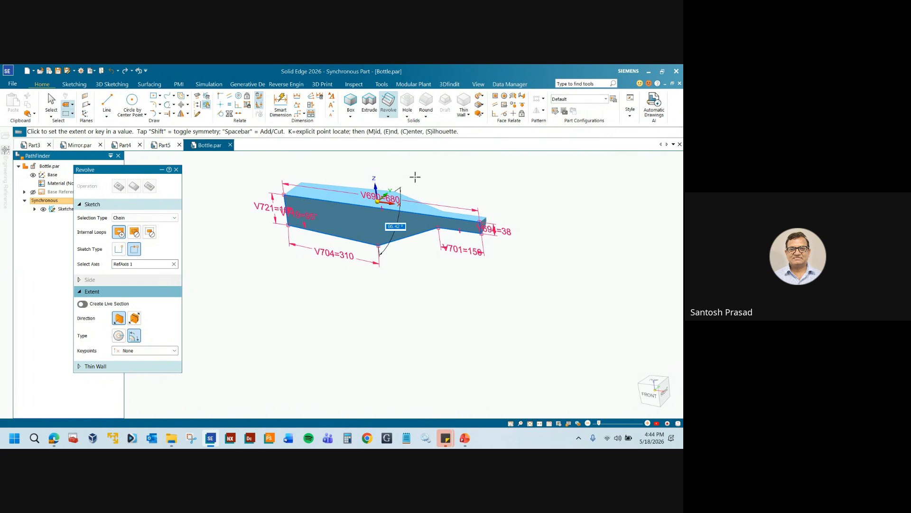
{"action": "type", "text": "360"}
{"action": "key", "text": "Return"}
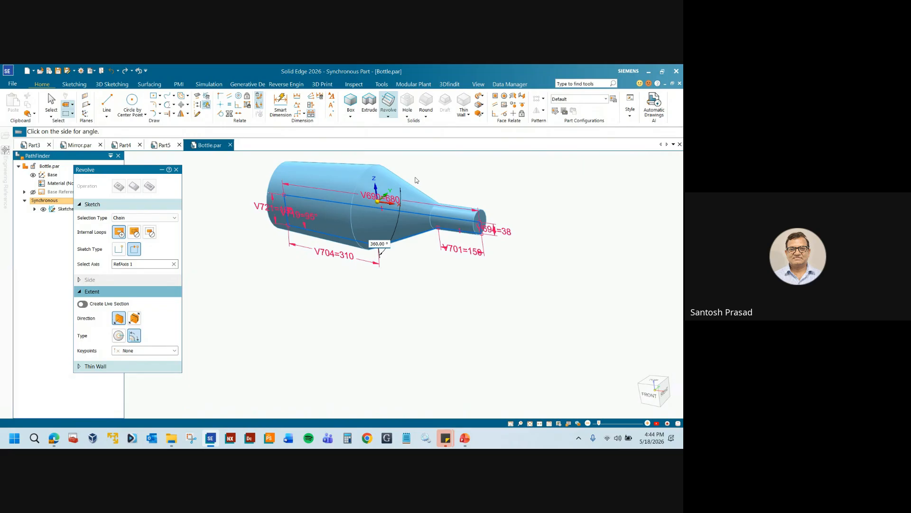
{"action": "left_click", "coordinate": [391, 273]}
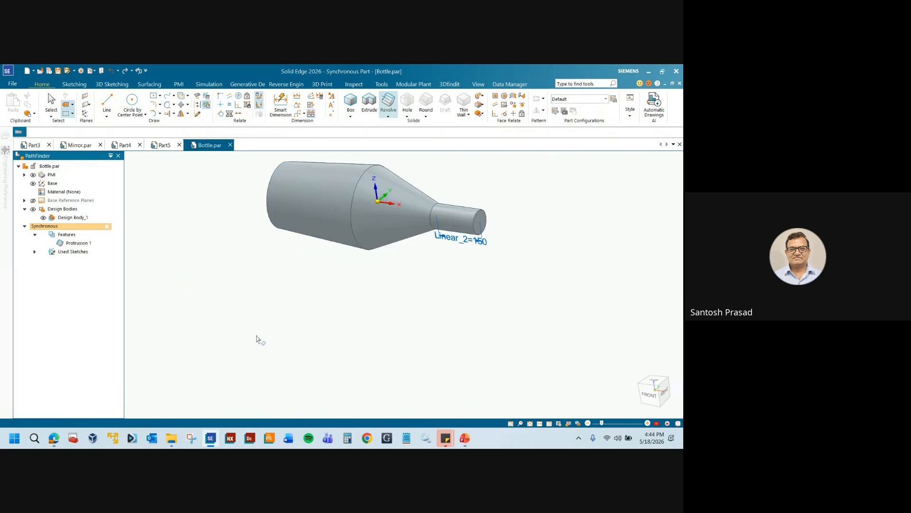
{"action": "key", "text": "Escape"}
- Round the bottle's base edge and the shoulder edge of its widest section with a 25 mm radius
{"action": "middle_click_drag", "start_coordinate": [336, 329], "coordinate": [375, 327]}
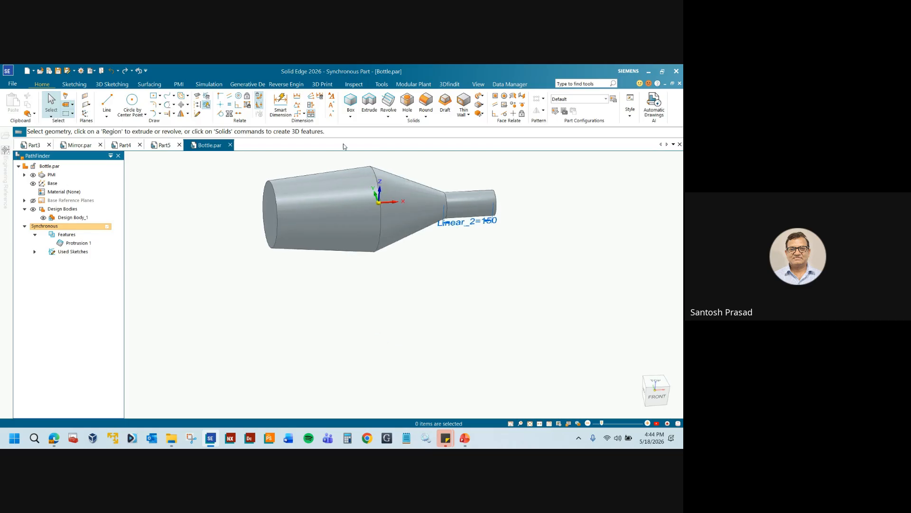
{"action": "left_click", "coordinate": [425, 101]}
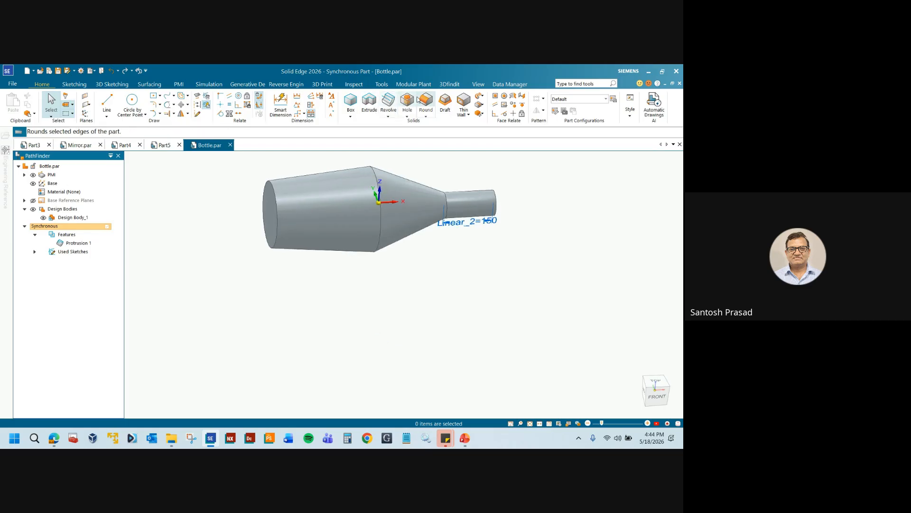
{"action": "left_click", "coordinate": [273, 194]}
{"action": "left_click", "coordinate": [376, 187]}
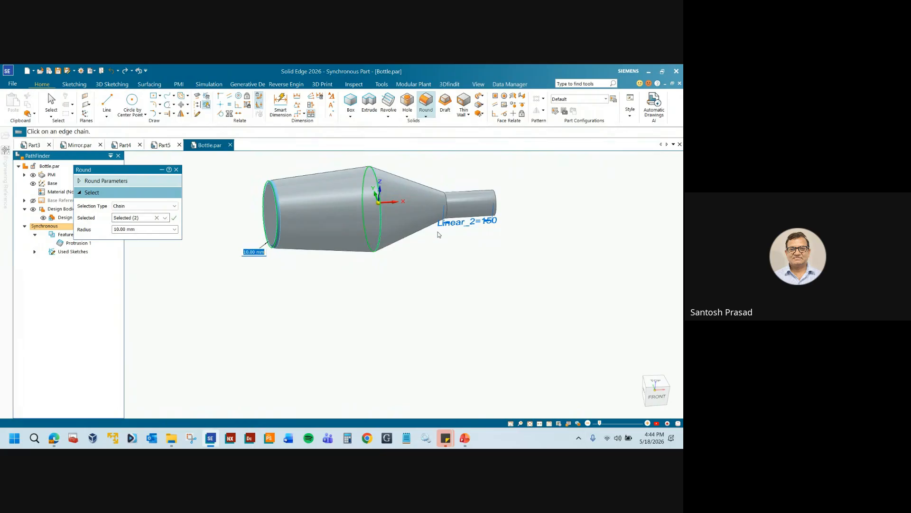
{"action": "type", "text": "25"}
{"action": "key", "text": "Return"}
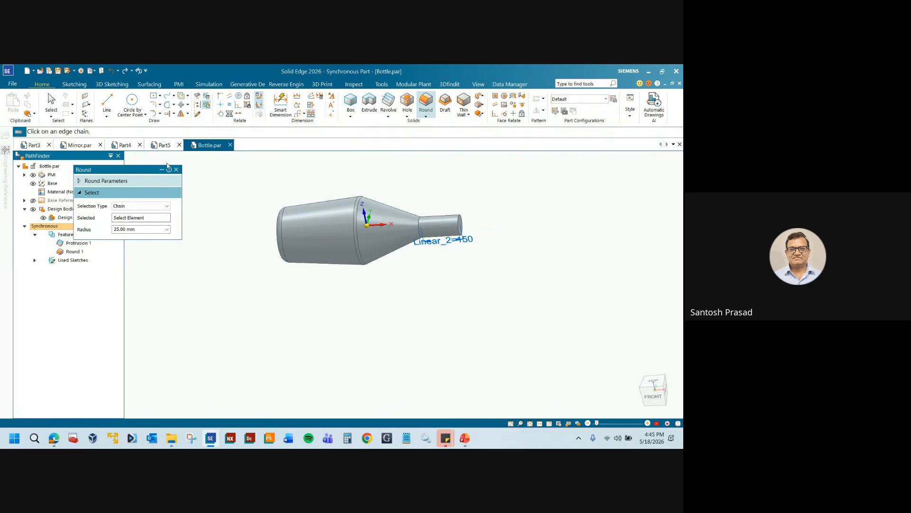
{"action": "left_click", "coordinate": [176, 170]}
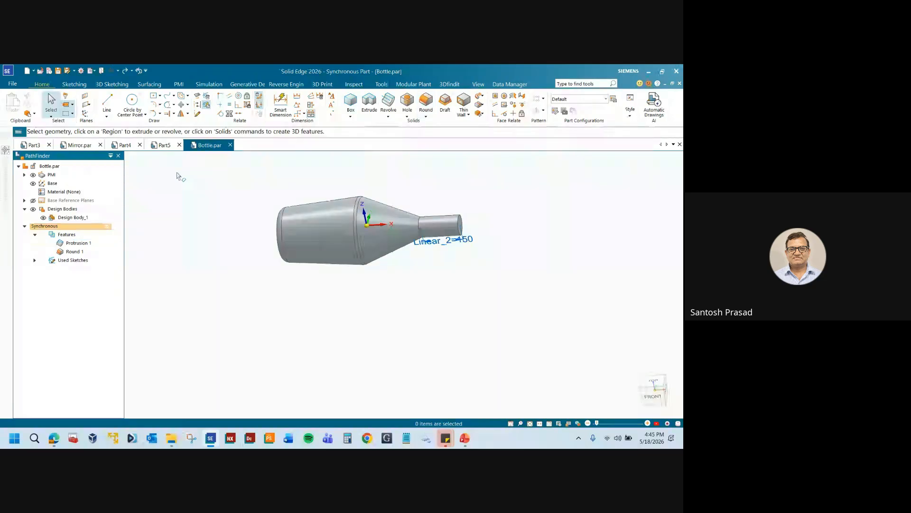
- Switch to PowerPoint and review slides 93 to 96, from the Revolve title to Symmetric Revolve
{"action": "scroll", "coordinate": [405, 313], "scroll_direction": "up", "scroll_amount": 2}
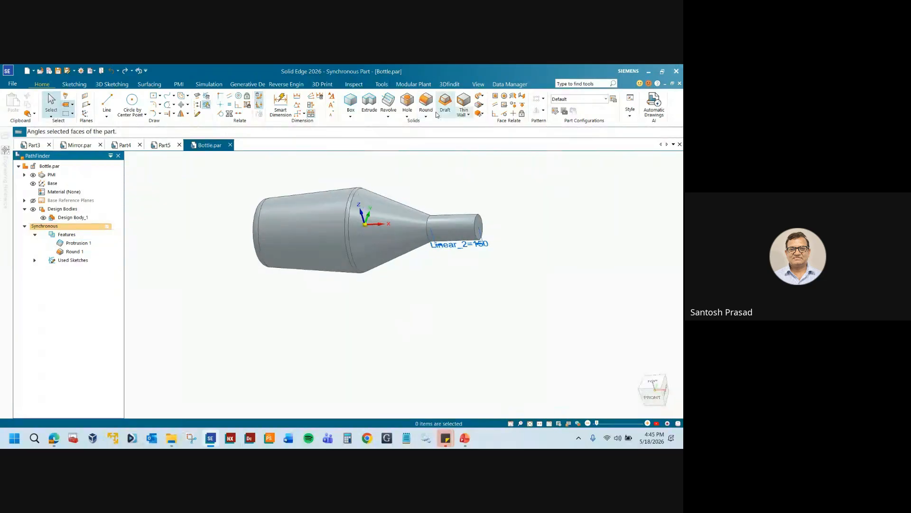
{"action": "mouse_move", "coordinate": [467, 443]}
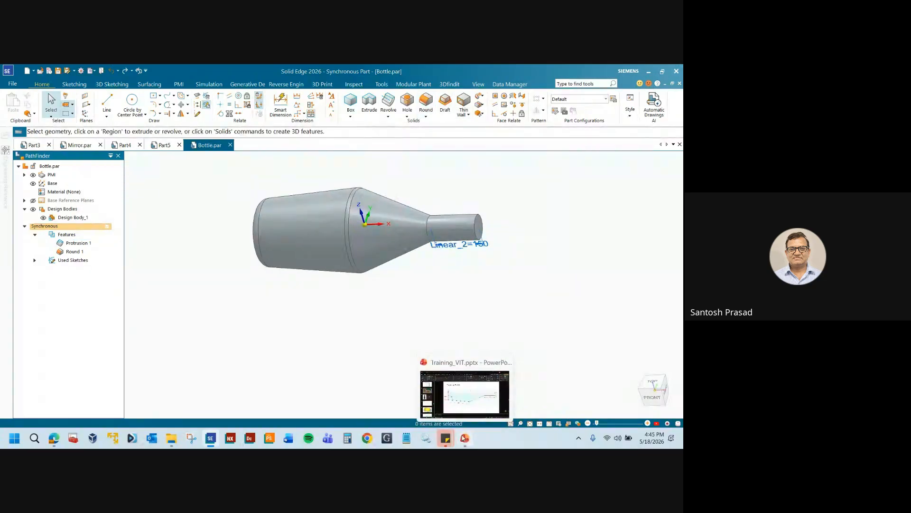
{"action": "left_click", "coordinate": [460, 373]}
{"action": "scroll", "coordinate": [457, 365], "scroll_direction": "up", "scroll_amount": 2}
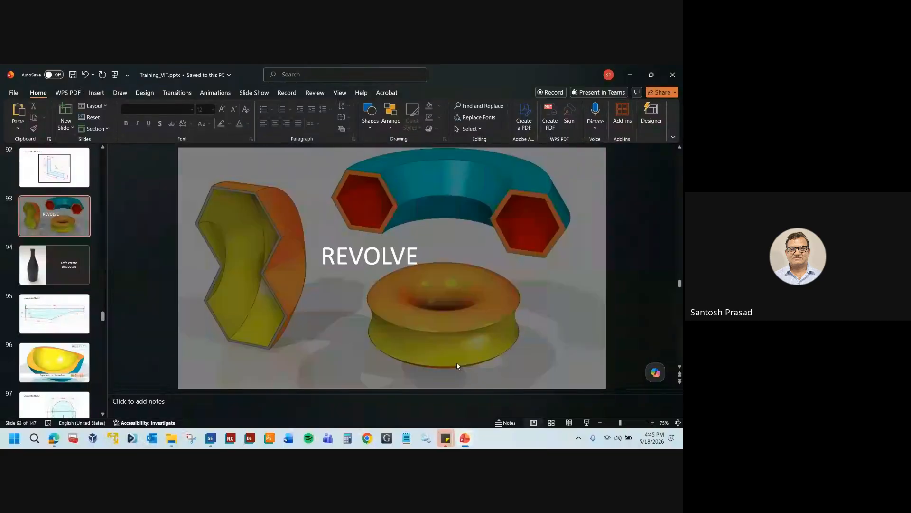
{"action": "scroll", "coordinate": [457, 362], "scroll_direction": "down", "scroll_amount": 3}
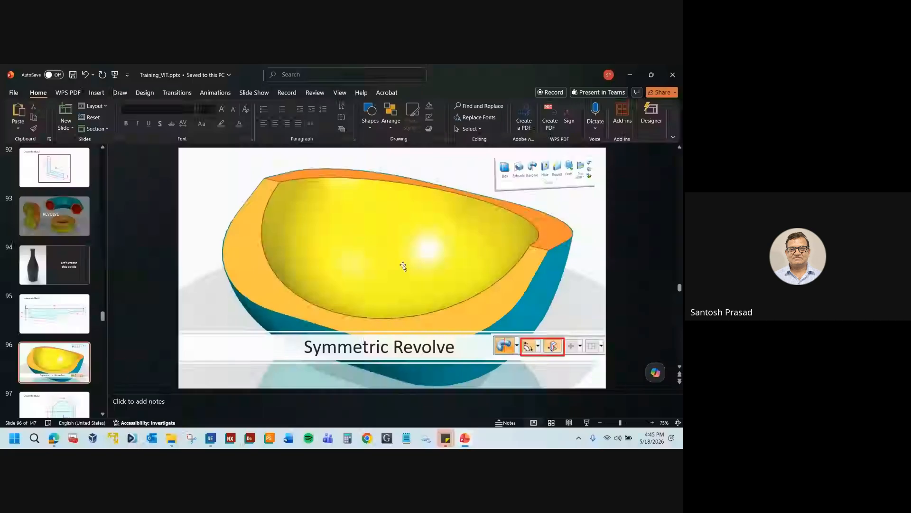
- Return to Solid Edge and open the Revolve command to examine its options, then close it
{"action": "left_click", "coordinate": [467, 439]}
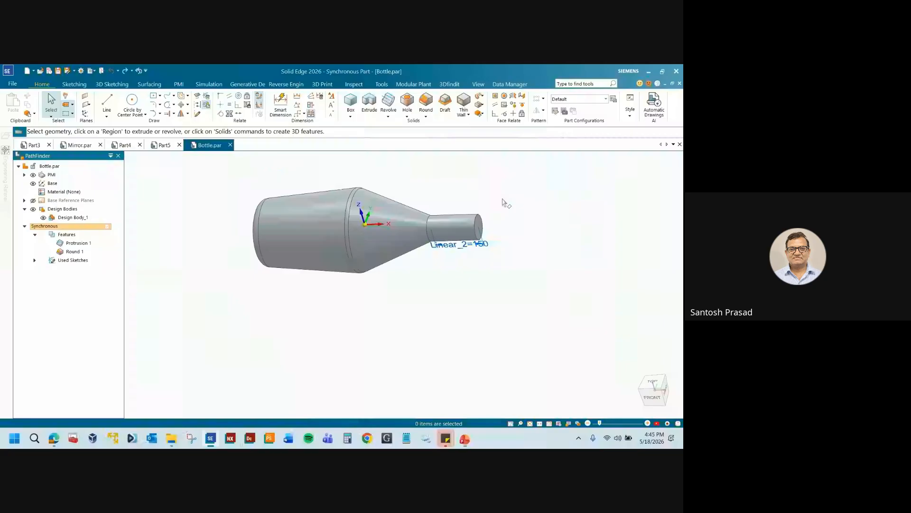
{"action": "left_click", "coordinate": [389, 116]}
{"action": "left_click", "coordinate": [404, 125]}
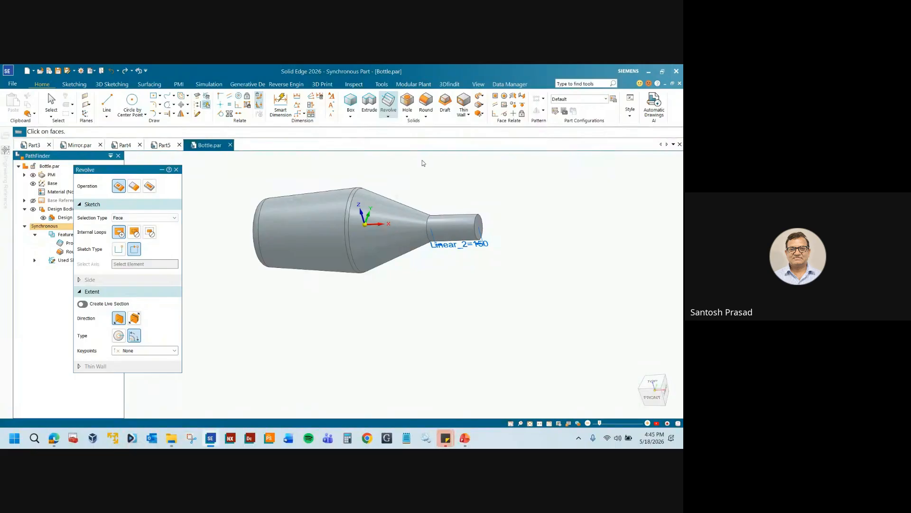
{"action": "left_click", "coordinate": [177, 169]}
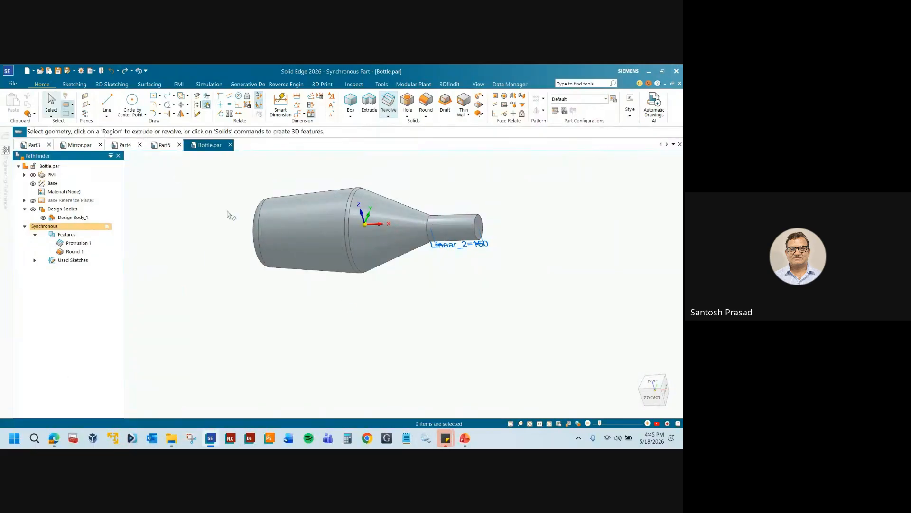
- Switch to PowerPoint and view slide 97's dimensioned sketch and slide 98 on design intent
{"action": "left_click", "coordinate": [465, 438]}
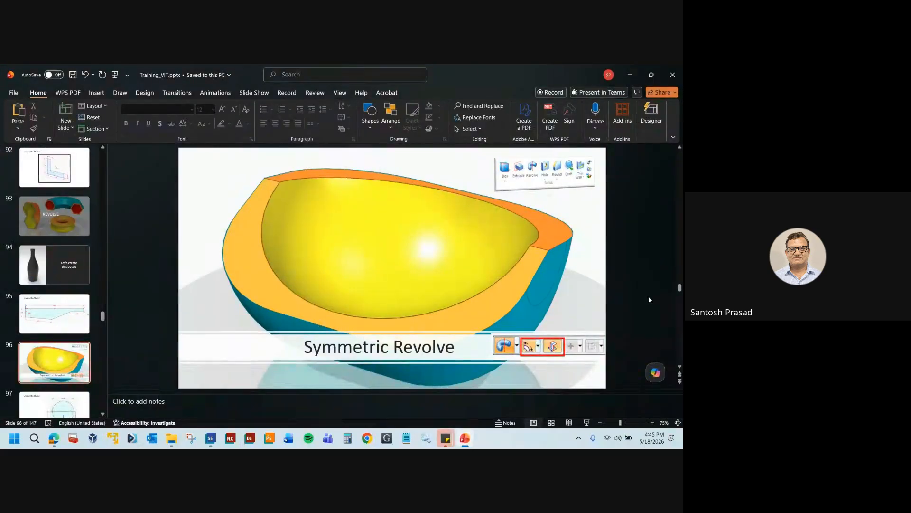
{"action": "scroll", "coordinate": [599, 299], "scroll_direction": "down", "scroll_amount": 1}
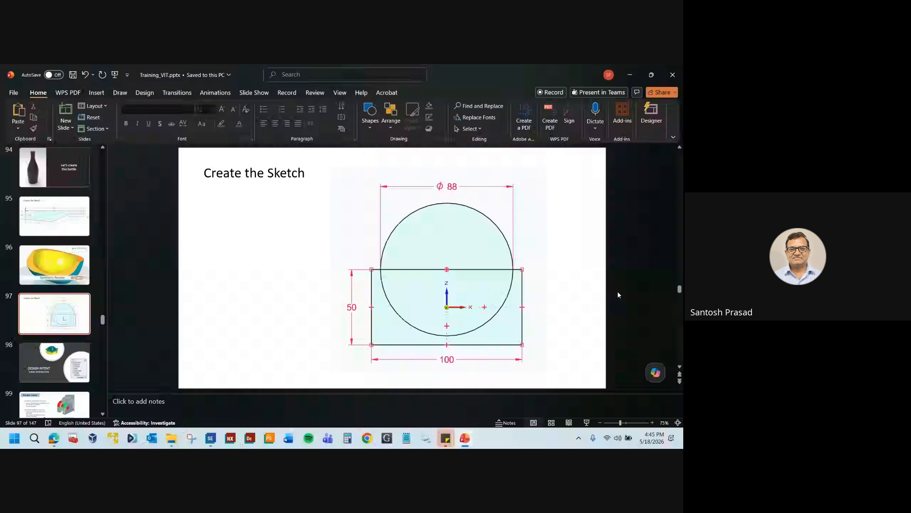
{"action": "scroll", "coordinate": [610, 304], "scroll_direction": "down", "scroll_amount": 1}
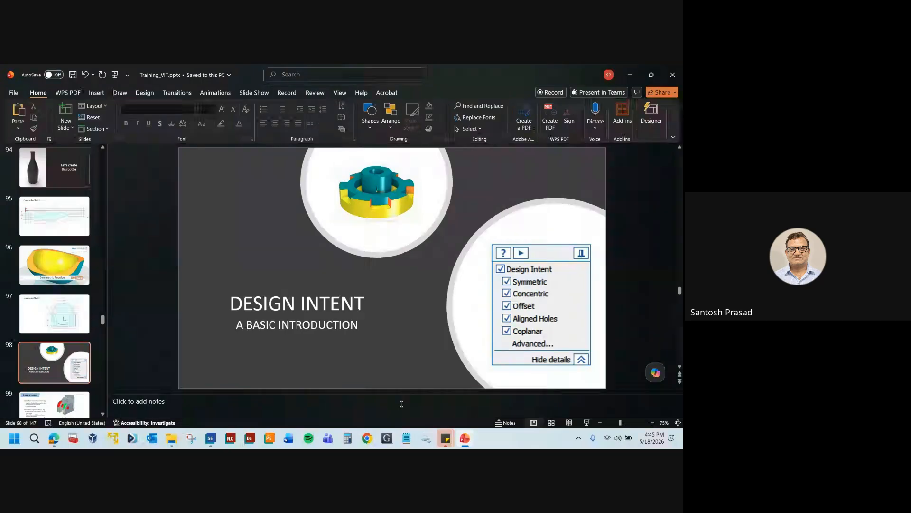
- Switch to File Explorer and open DesignIntent.par from the class Files folder in Solid Edge
{"action": "left_click", "coordinate": [212, 439]}
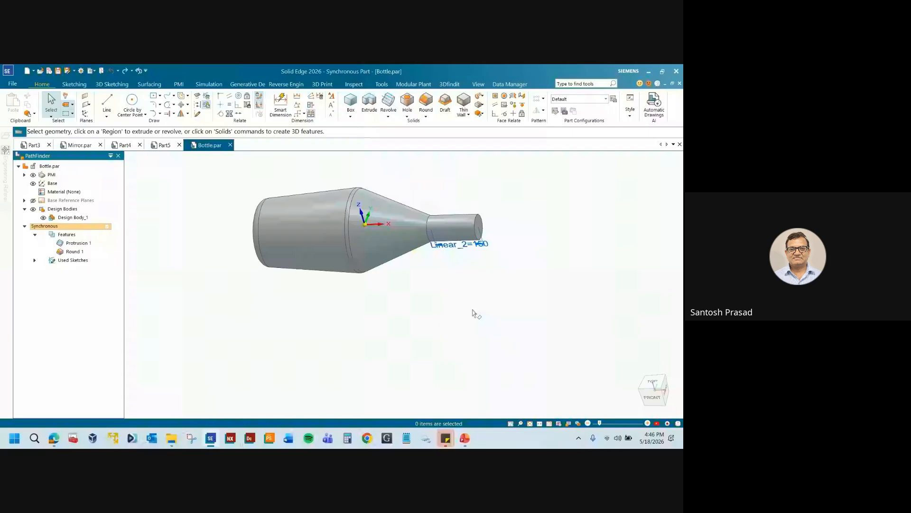
{"action": "left_click", "coordinate": [174, 440]}
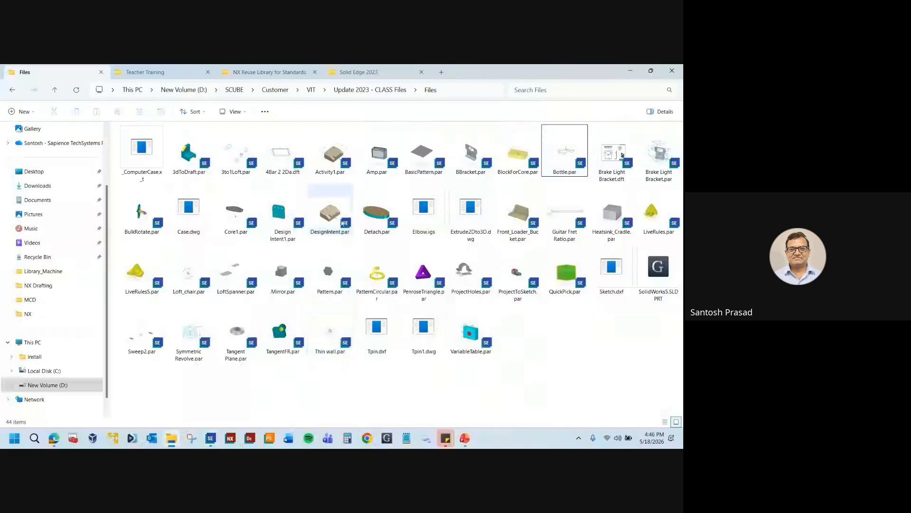
{"action": "double_click", "coordinate": [330, 216]}
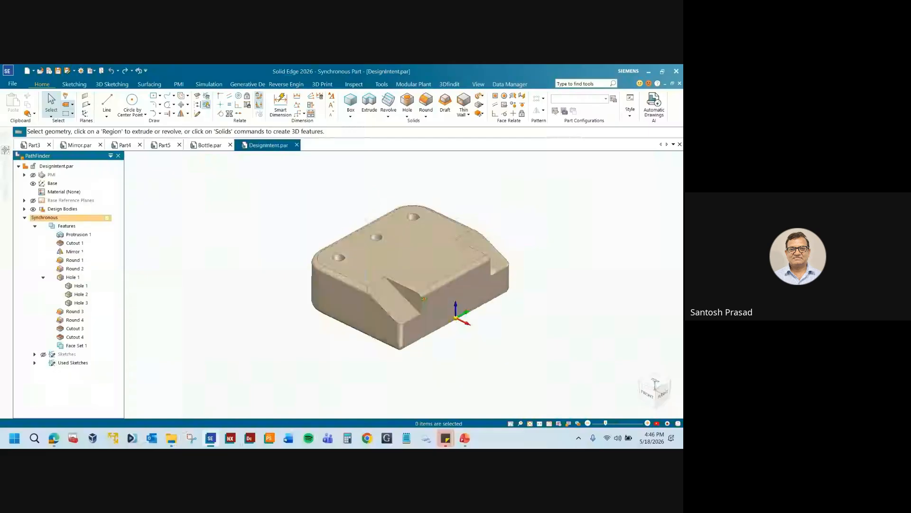
- Examine the DesignIntent block's three holes, rounded edges and the two angled corner cutouts from several angles
{"action": "scroll", "coordinate": [356, 262], "scroll_direction": "up", "scroll_amount": 1}
{"action": "middle_click_drag", "start_coordinate": [356, 263], "coordinate": [353, 284]}
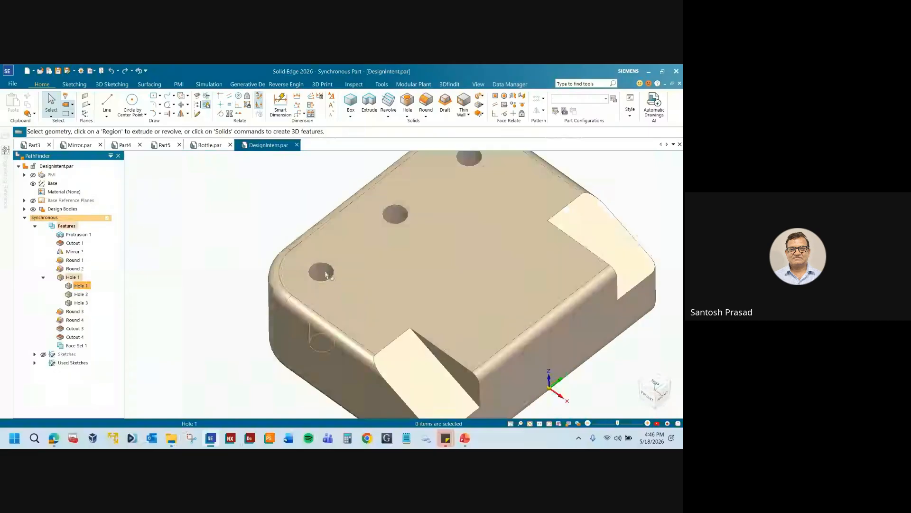
{"action": "scroll", "coordinate": [324, 293], "scroll_direction": "down", "scroll_amount": 3}
{"action": "scroll", "coordinate": [380, 296], "scroll_direction": "up", "scroll_amount": 2}
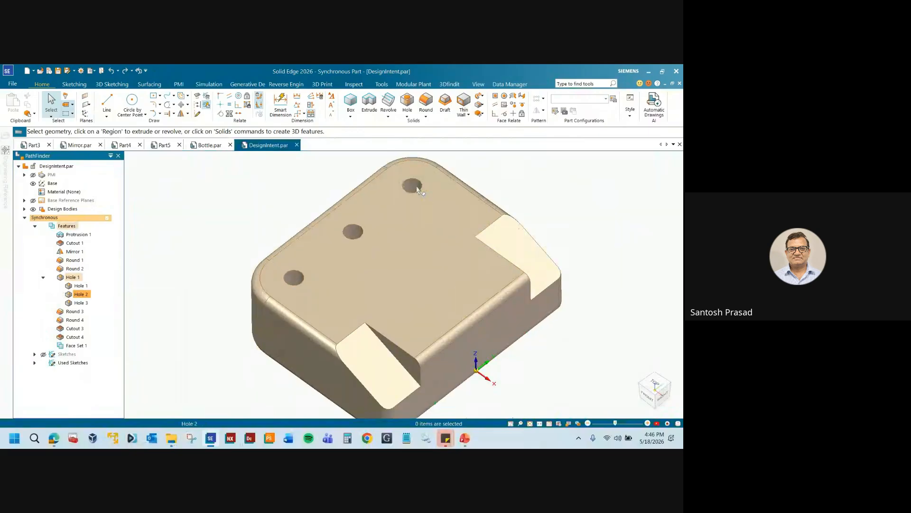
{"action": "middle_click_drag", "start_coordinate": [426, 239], "coordinate": [427, 257]}
{"action": "scroll", "coordinate": [426, 247], "scroll_direction": "down", "scroll_amount": 2}
{"action": "scroll", "coordinate": [366, 275], "scroll_direction": "up", "scroll_amount": 3}
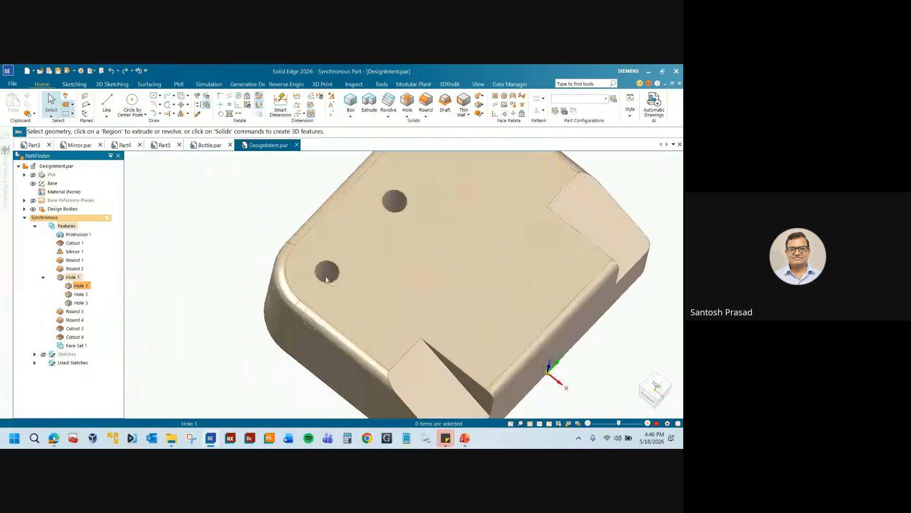
{"action": "scroll", "coordinate": [331, 292], "scroll_direction": "down", "scroll_amount": 3}
{"action": "middle_click_drag", "start_coordinate": [373, 239], "coordinate": [418, 294]}
{"action": "scroll", "coordinate": [394, 257], "scroll_direction": "up", "scroll_amount": 2}
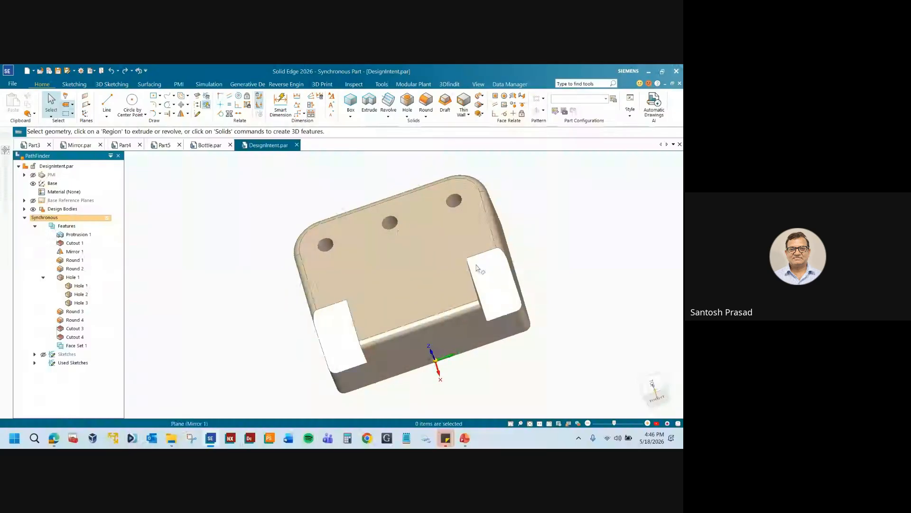
- Examine the block's top face and its row of three holes from closer and rotated views
{"action": "mouse_move", "coordinate": [424, 289]}
{"action": "middle_mouse_down"}
{"action": "mouse_move", "coordinate": [435, 279]}
{"action": "mouse_move", "coordinate": [411, 295]}
{"action": "middle_mouse_up"}
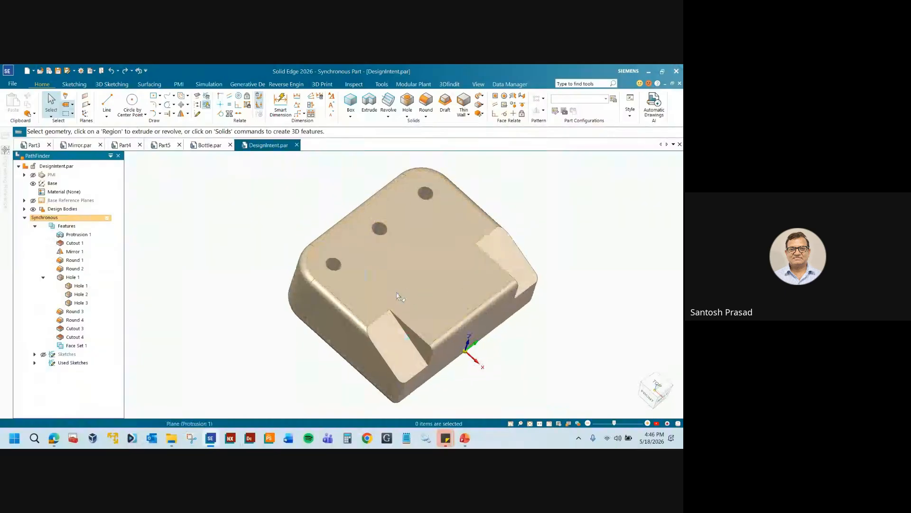
{"action": "middle_click_drag", "start_coordinate": [434, 268], "coordinate": [423, 273]}
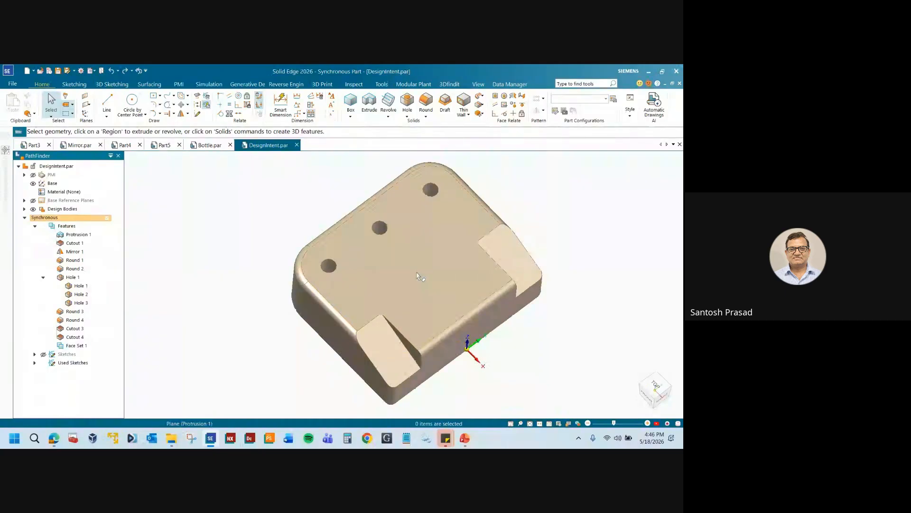
{"action": "middle_click_drag", "start_coordinate": [417, 275], "coordinate": [362, 275]}
{"action": "scroll", "coordinate": [363, 275], "scroll_direction": "up", "scroll_amount": 2}
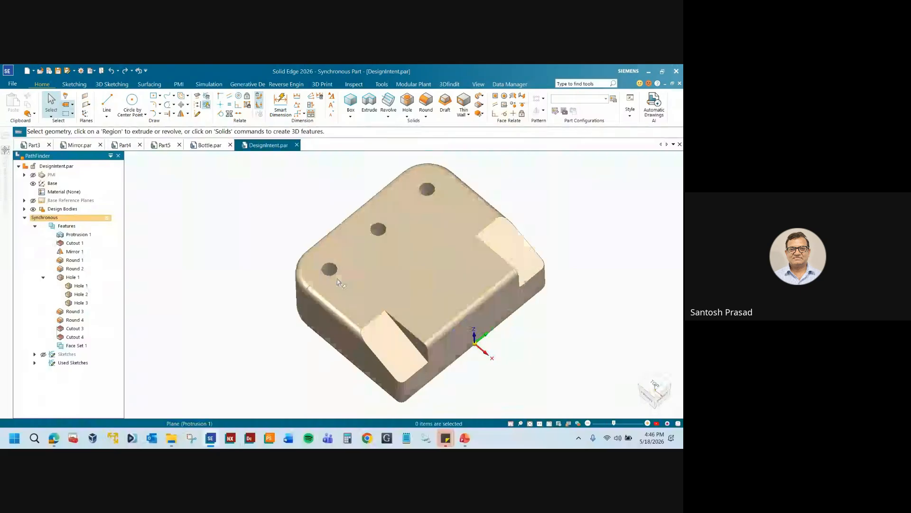
{"action": "scroll", "coordinate": [359, 284], "scroll_direction": "down", "scroll_amount": 2}
{"action": "scroll", "coordinate": [360, 282], "scroll_direction": "up", "scroll_amount": 2}
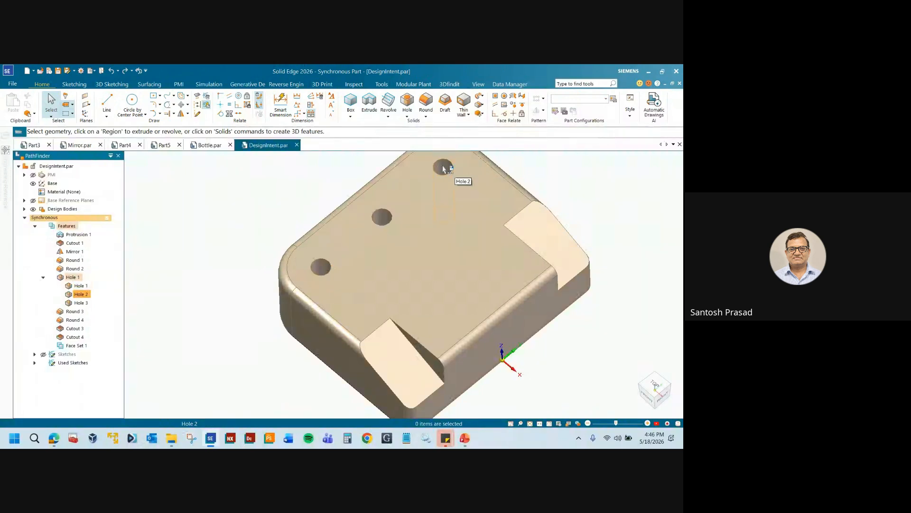
{"action": "scroll", "coordinate": [331, 282], "scroll_direction": "down", "scroll_amount": 3}
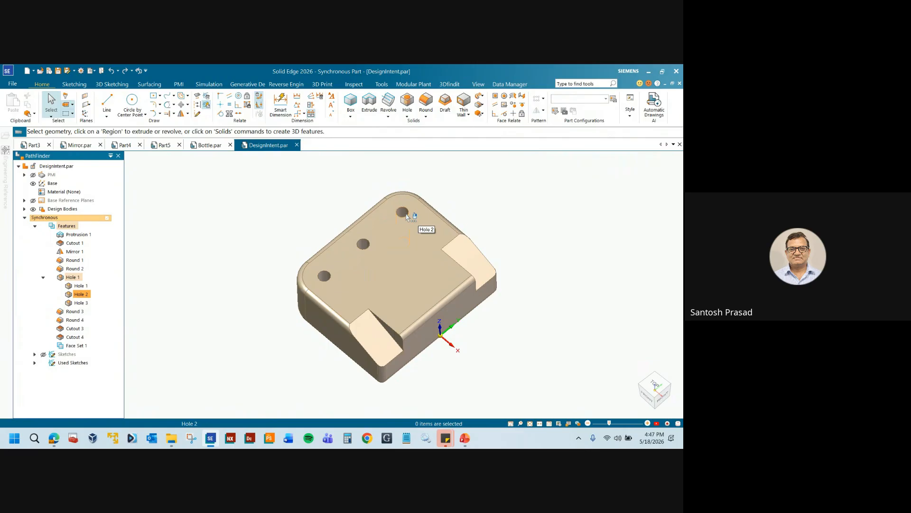
- Turn off all Design Intent rules and try moving Hole 1 on its own, then cancel the move
{"action": "left_click", "coordinate": [327, 282]}
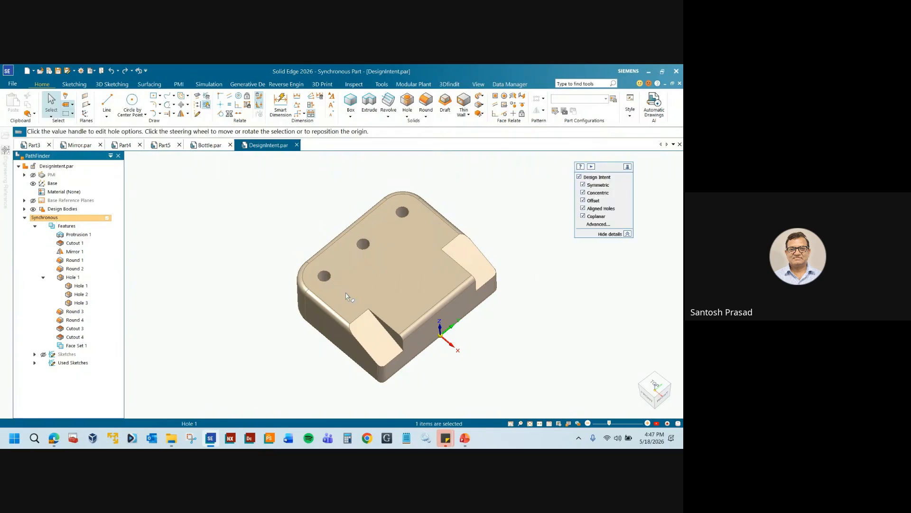
{"action": "left_click_drag", "start_coordinate": [347, 296], "coordinate": [338, 287]}
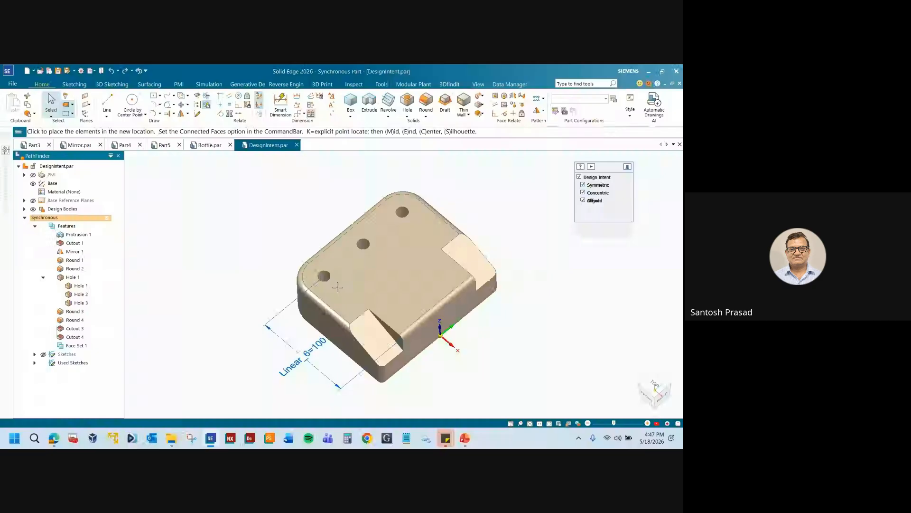
{"action": "left_click", "coordinate": [337, 287]}
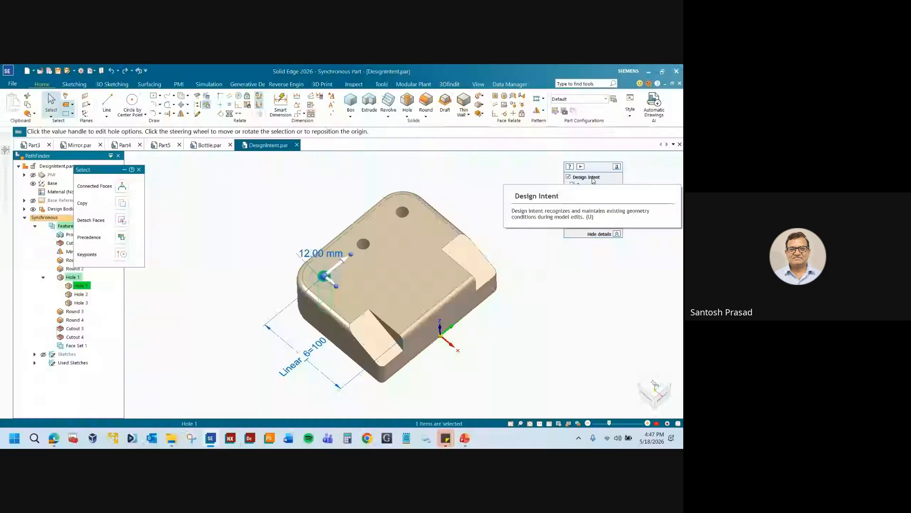
{"action": "left_click", "coordinate": [569, 177]}
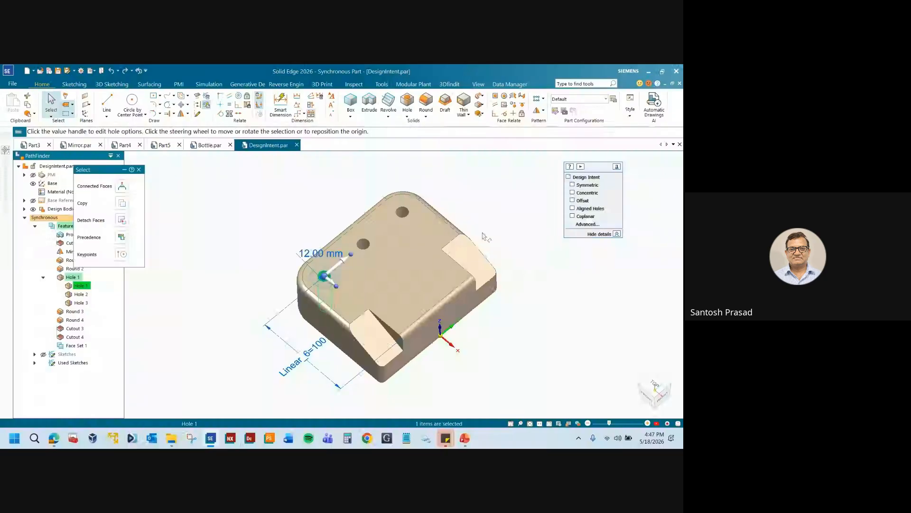
{"action": "left_click", "coordinate": [332, 283]}
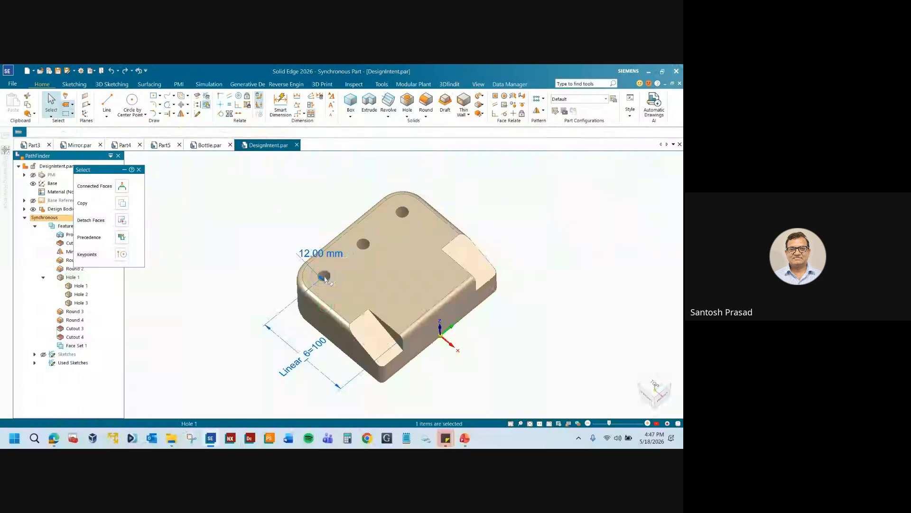
{"action": "left_click_drag", "start_coordinate": [325, 279], "coordinate": [352, 283]}
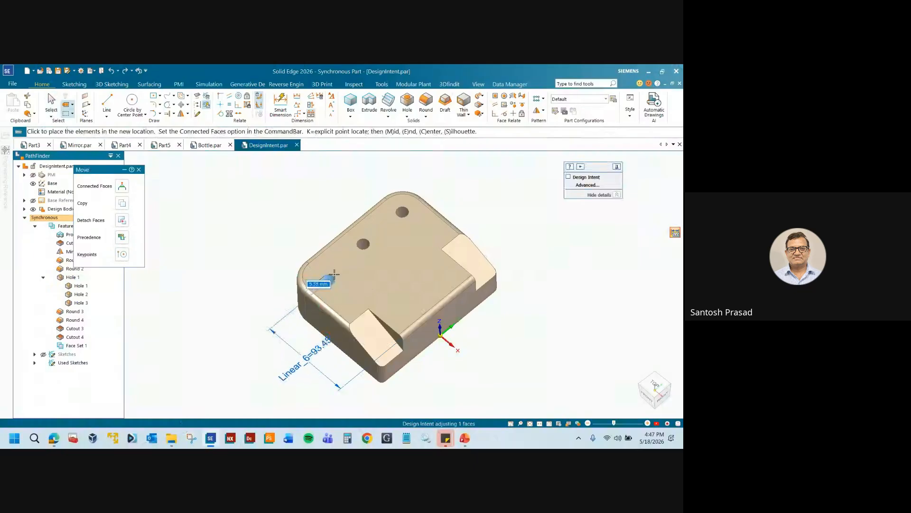
{"action": "key", "text": "Escape"}
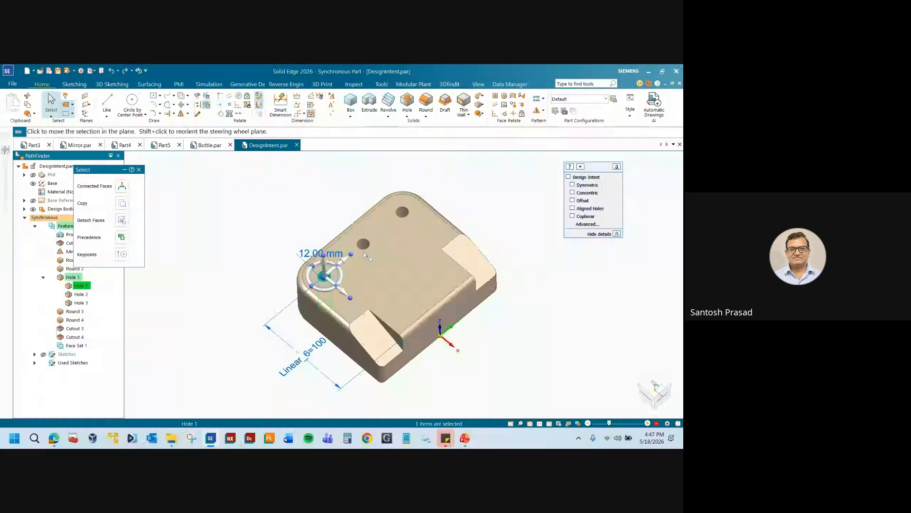
- Turn on only the Symmetric rule and move Hole 1 inward by about 0.97 mm along with its mirrored hole
{"action": "left_click", "coordinate": [572, 185]}
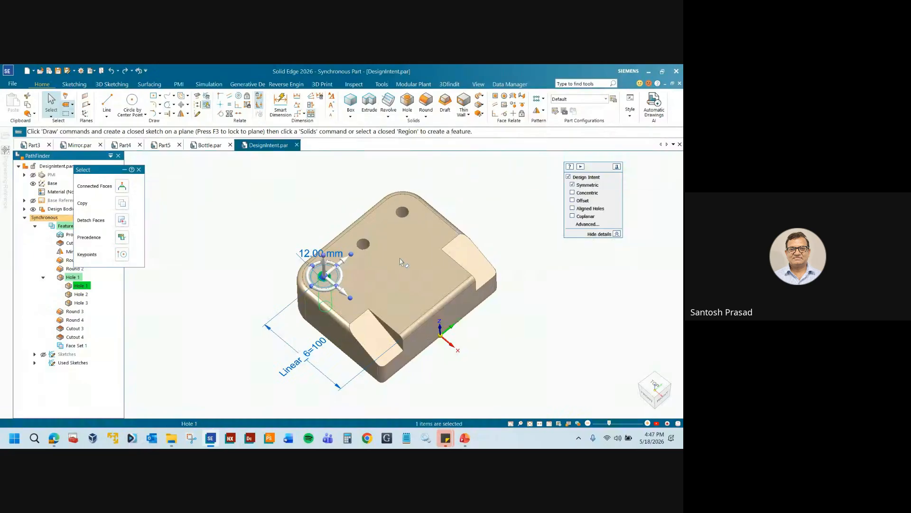
{"action": "scroll", "coordinate": [315, 283], "scroll_direction": "up", "scroll_amount": 3}
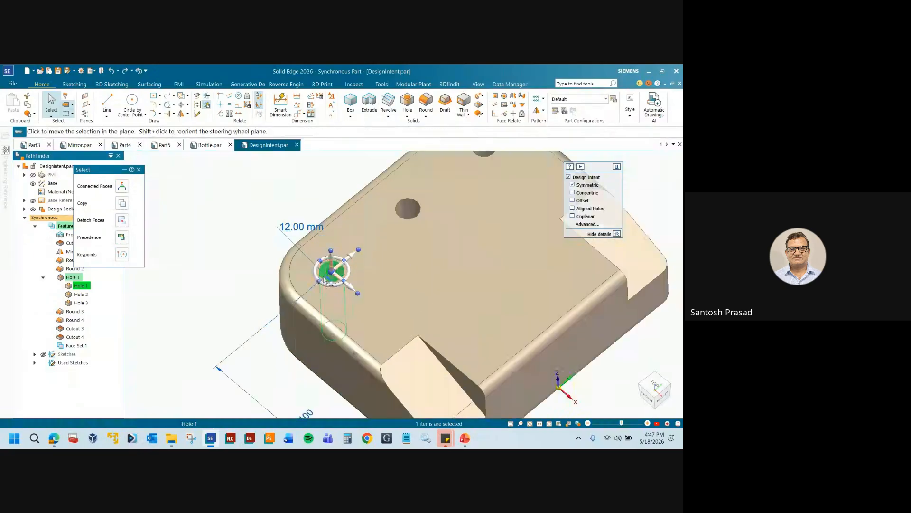
{"action": "key", "text": "Escape"}
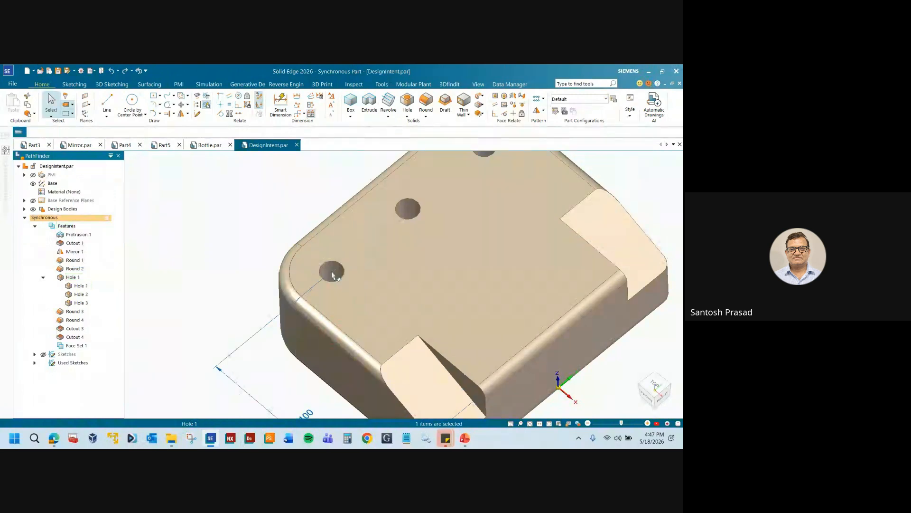
{"action": "left_click", "coordinate": [333, 275]}
{"action": "scroll", "coordinate": [358, 296], "scroll_direction": "down", "scroll_amount": 2}
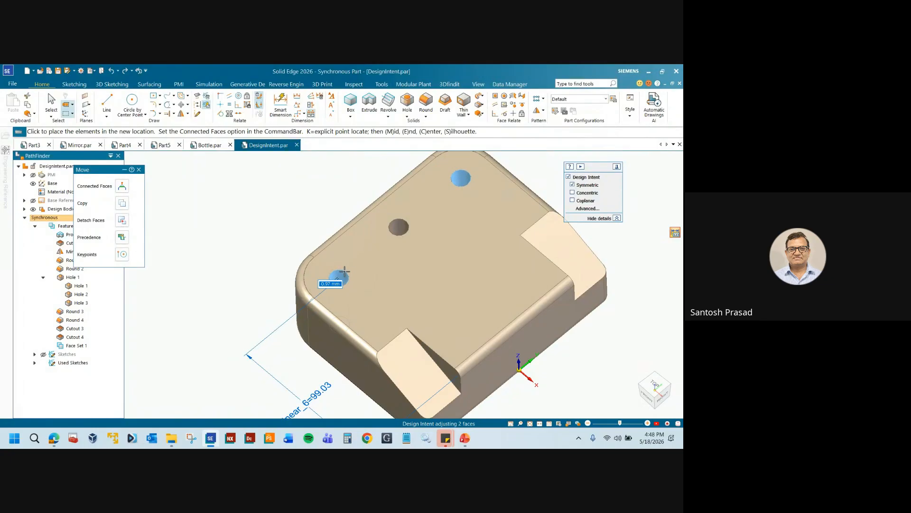
{"action": "left_click", "coordinate": [344, 271]}
{"action": "left_click", "coordinate": [339, 277]}
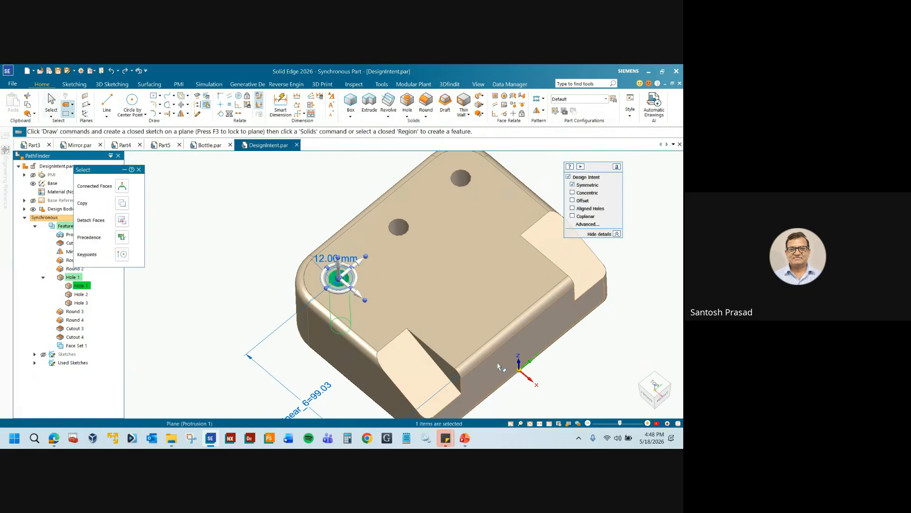
- Enable the Aligned Holes rule alongside Symmetric and try moving Hole 1, then cancel the move
{"action": "mouse_move", "coordinate": [473, 440]}
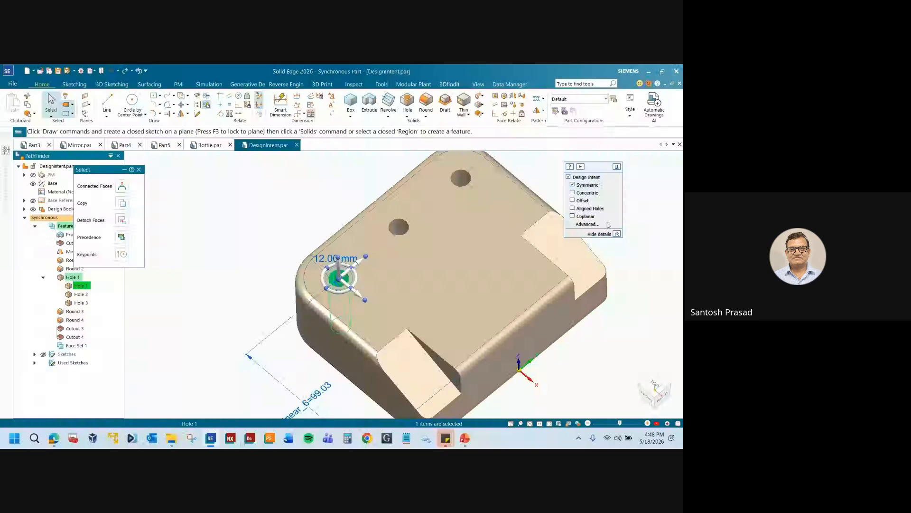
{"action": "left_click", "coordinate": [573, 208]}
{"action": "left_click", "coordinate": [340, 282]}
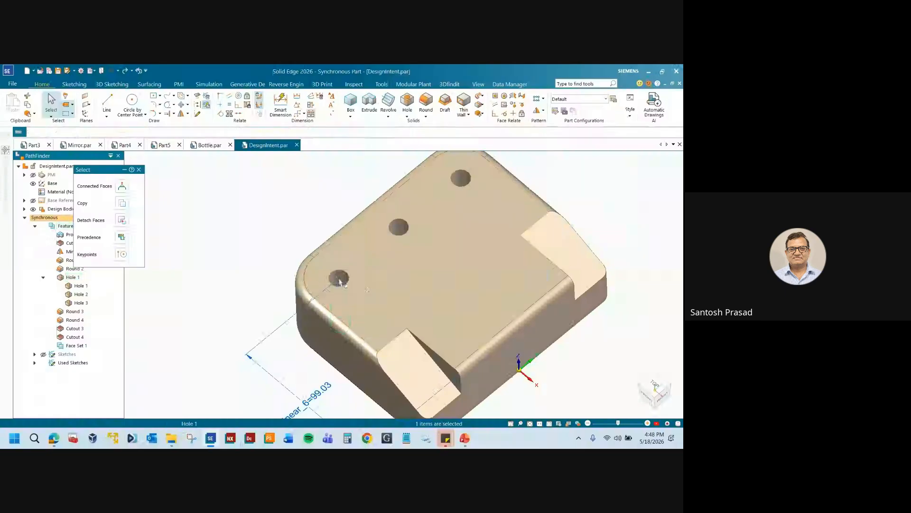
{"action": "left_click", "coordinate": [340, 282]}
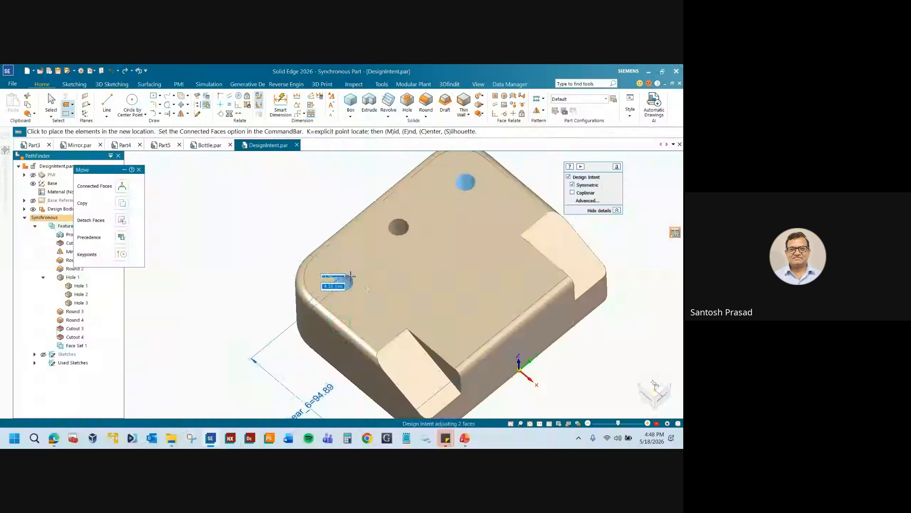
{"action": "left_click", "coordinate": [573, 184]}
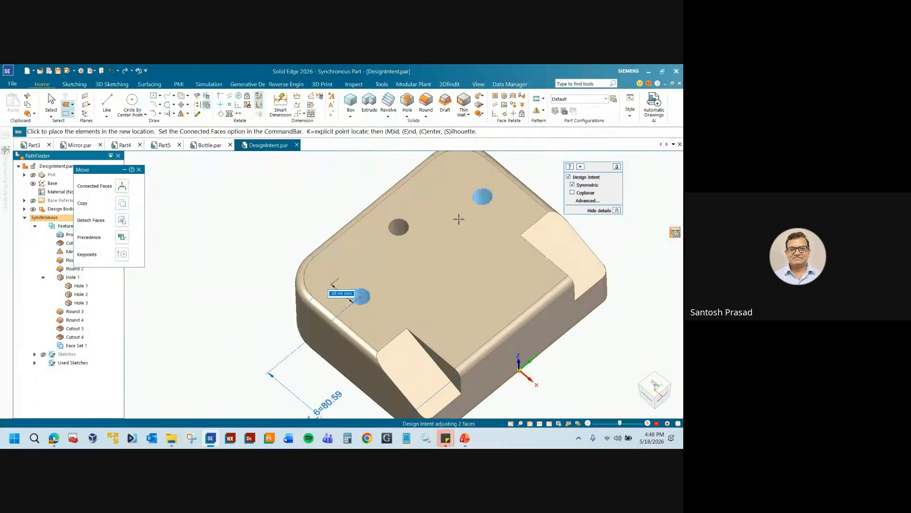
{"action": "key", "text": "Escape"}
{"action": "key", "text": "Escape"}
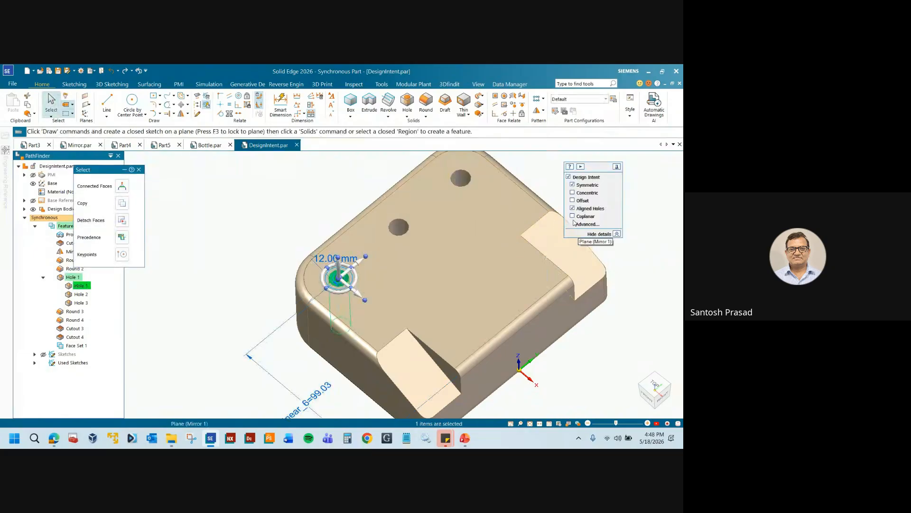
- Add the Concentric rule to the active Design Intent rules and try another move of Hole 1, then cancel it
{"action": "left_click", "coordinate": [573, 193]}
{"action": "left_click", "coordinate": [338, 277]}
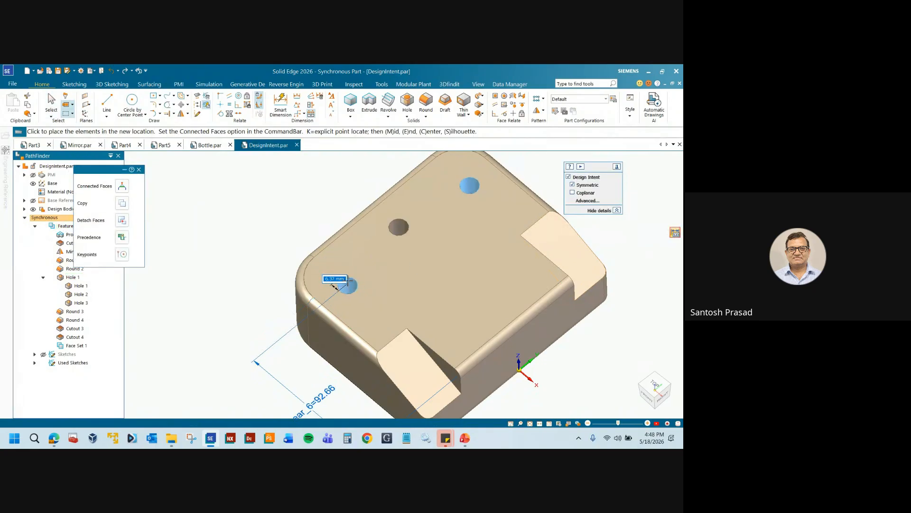
{"action": "key", "text": "Escape"}
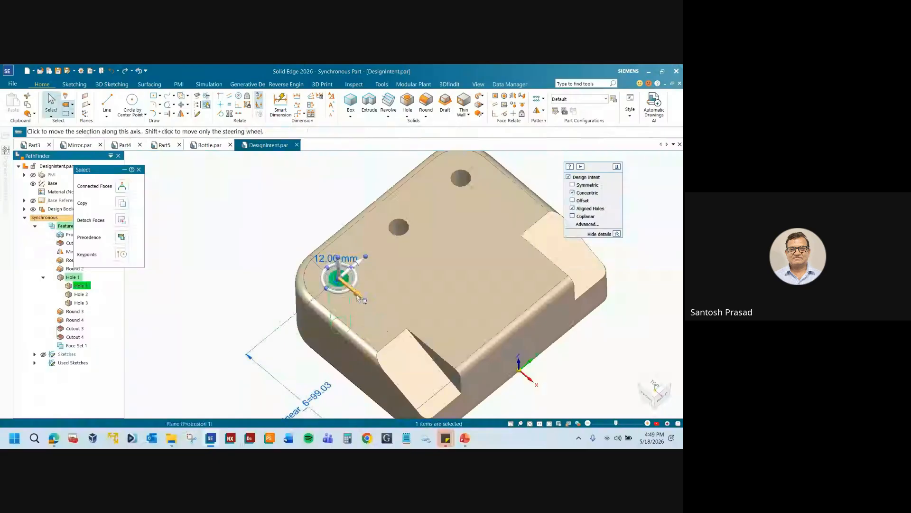
{"action": "key", "text": "Escape"}
- Reselect Hole 1, enable the Symmetric and Offset rules, try moving the hole, and clear the selection
{"action": "left_click", "coordinate": [343, 279]}
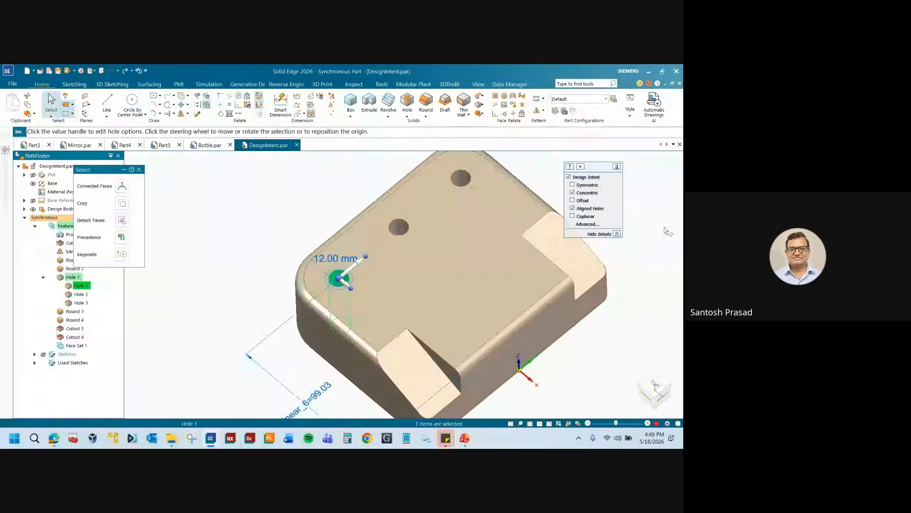
{"action": "left_click", "coordinate": [572, 185]}
{"action": "left_click", "coordinate": [573, 200]}
{"action": "left_click", "coordinate": [346, 284]}
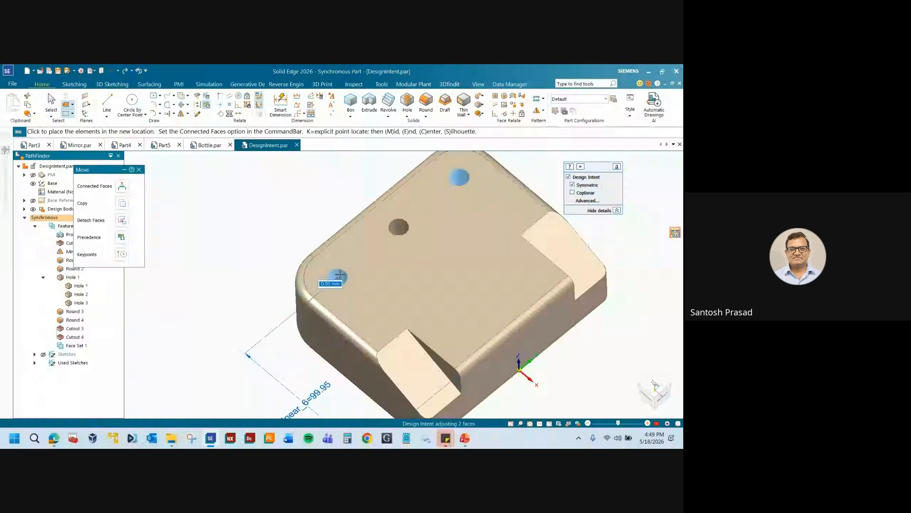
{"action": "left_click", "coordinate": [340, 275]}
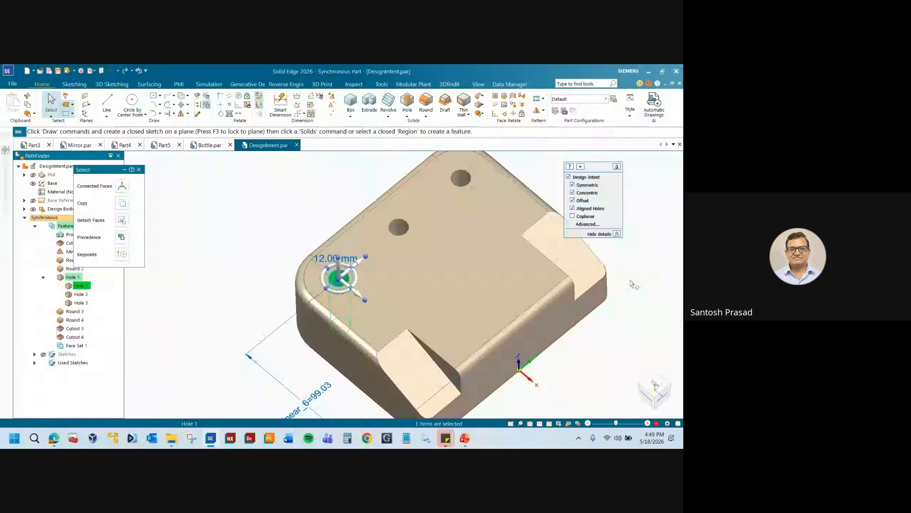
{"action": "key", "text": "Escape"}
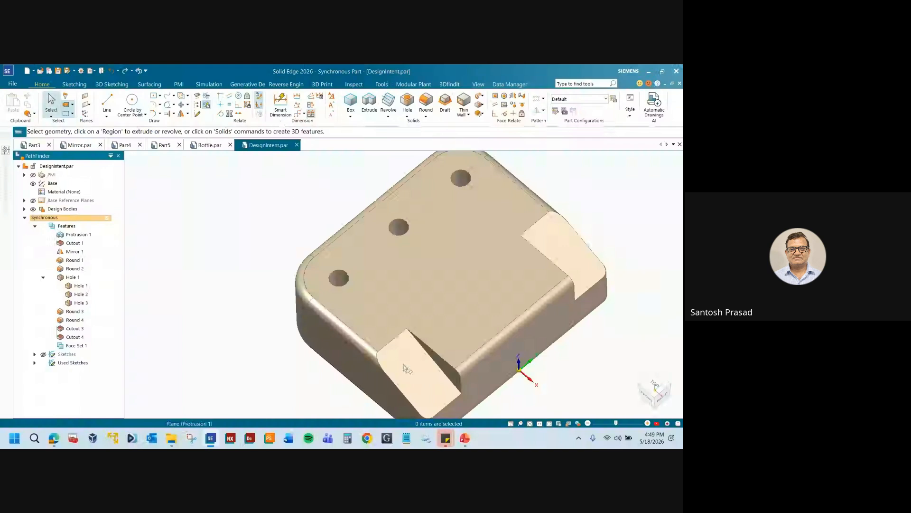
- Select the inner side face of the near corner cutout, disable Concentric, Offset and Aligned Holes, and try moving the face with Symmetric on
{"action": "left_click", "coordinate": [442, 370]}
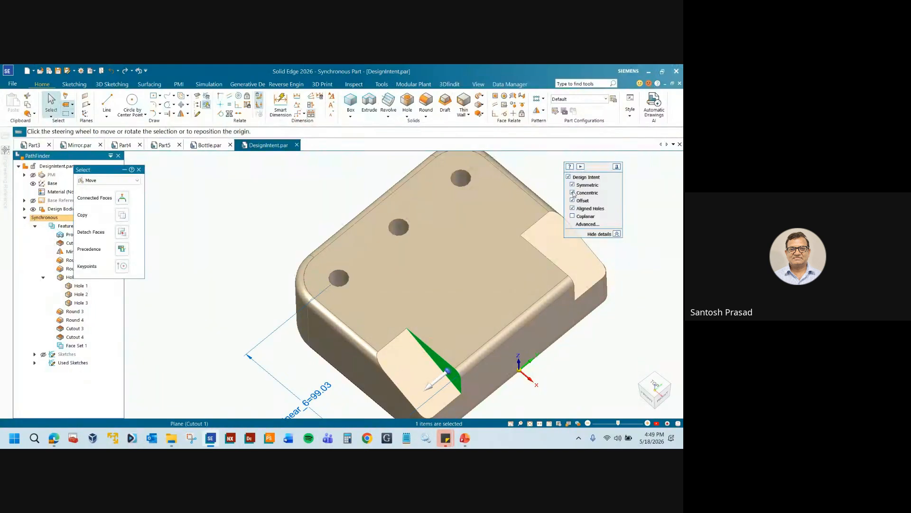
{"action": "left_click", "coordinate": [572, 193]}
{"action": "left_click", "coordinate": [573, 200]}
{"action": "left_click", "coordinate": [573, 208]}
{"action": "left_click", "coordinate": [437, 378]}
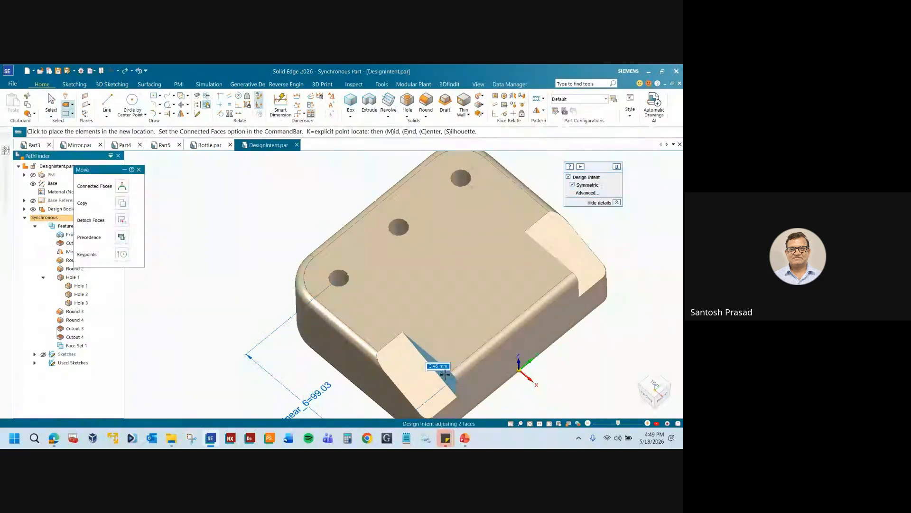
{"action": "mouse_move", "coordinate": [436, 379]}
{"action": "middle_mouse_down"}
{"action": "mouse_move", "coordinate": [457, 381]}
{"action": "mouse_move", "coordinate": [451, 374]}
{"action": "middle_mouse_up"}
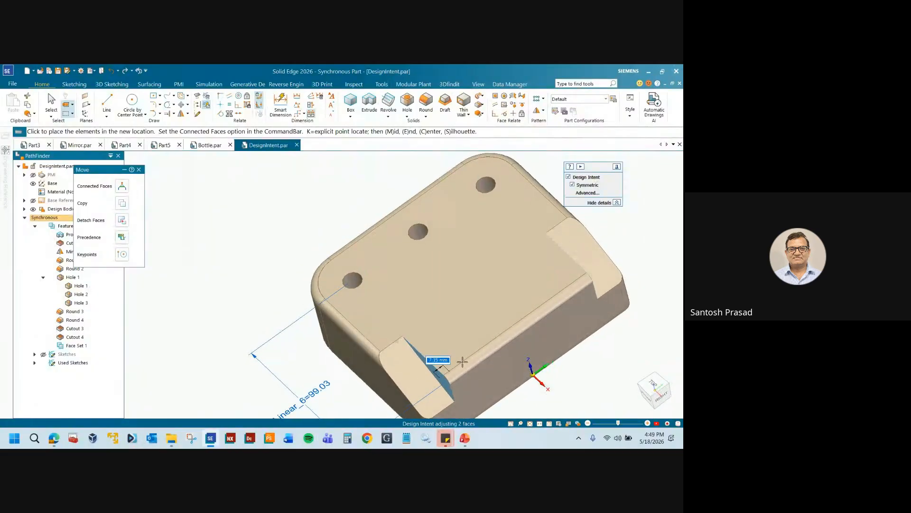
{"action": "left_click", "coordinate": [430, 377]}
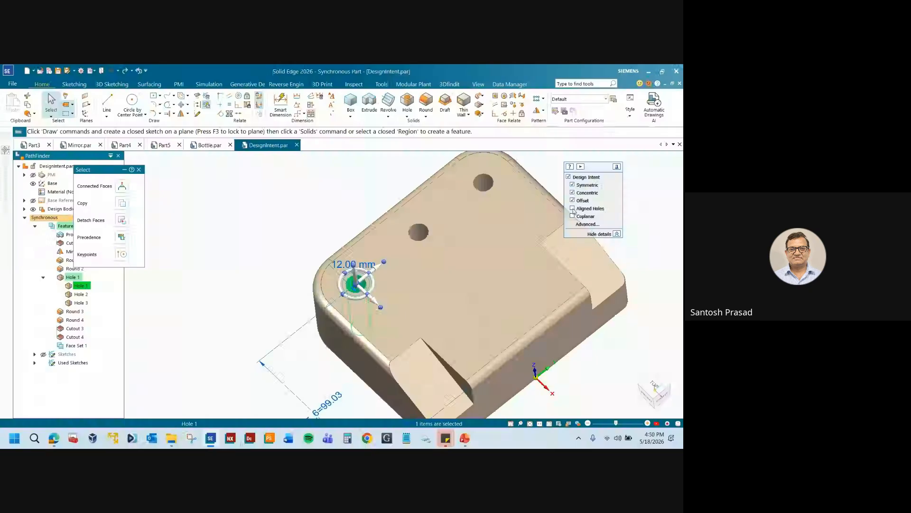
- Enable the Coplanar rule for Hole 1 and try moving the hole, then cancel the move
{"action": "left_click", "coordinate": [573, 216]}
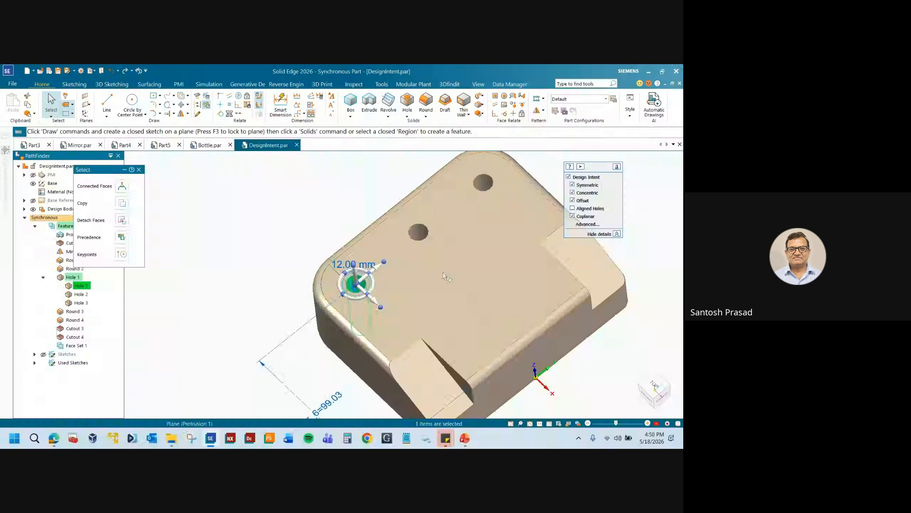
{"action": "left_click", "coordinate": [355, 283]}
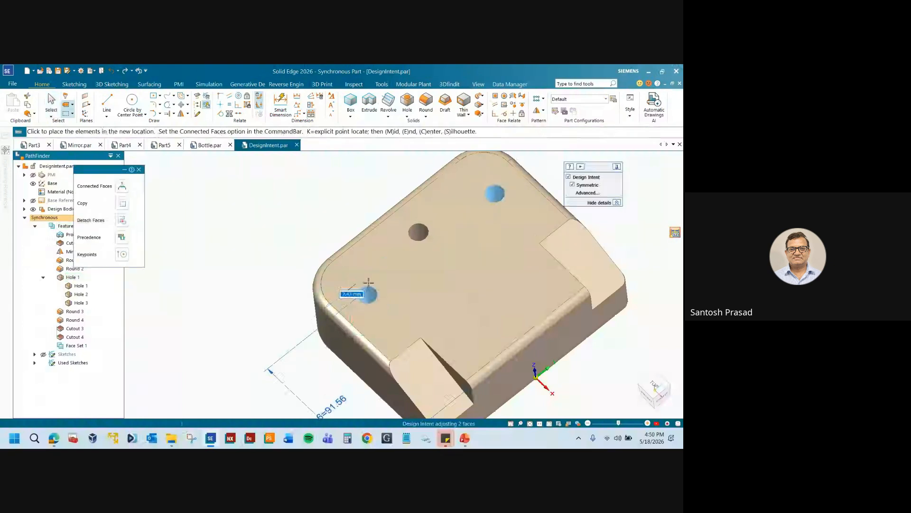
{"action": "key", "text": "Escape"}
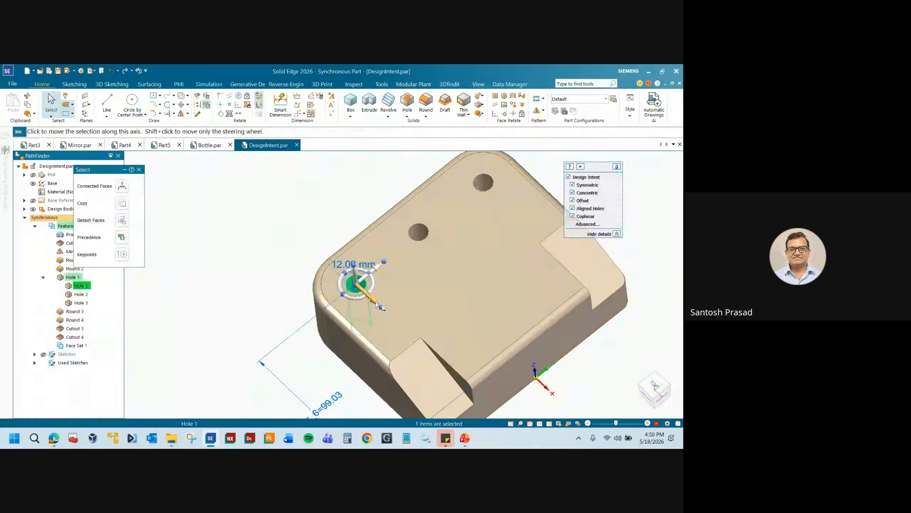
- Try moving Hole 1 and the middle hole with all Design Intent rules enabled, cancelling each move
{"action": "left_click", "coordinate": [355, 284]}
{"action": "left_click", "coordinate": [363, 289]}
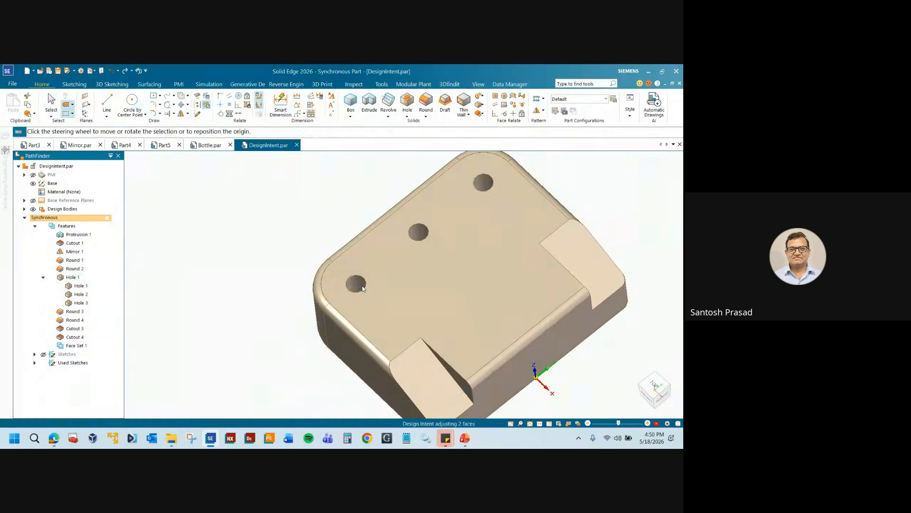
{"action": "key", "text": "Escape"}
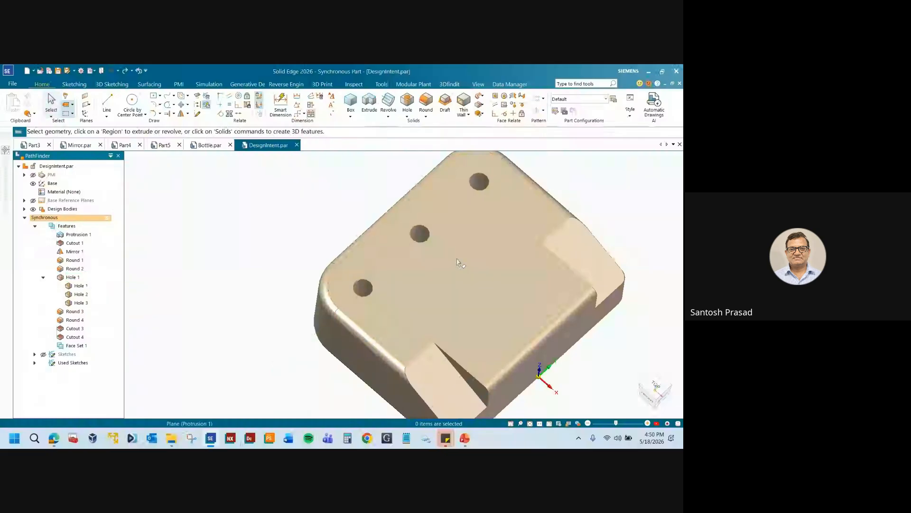
{"action": "left_click", "coordinate": [425, 236]}
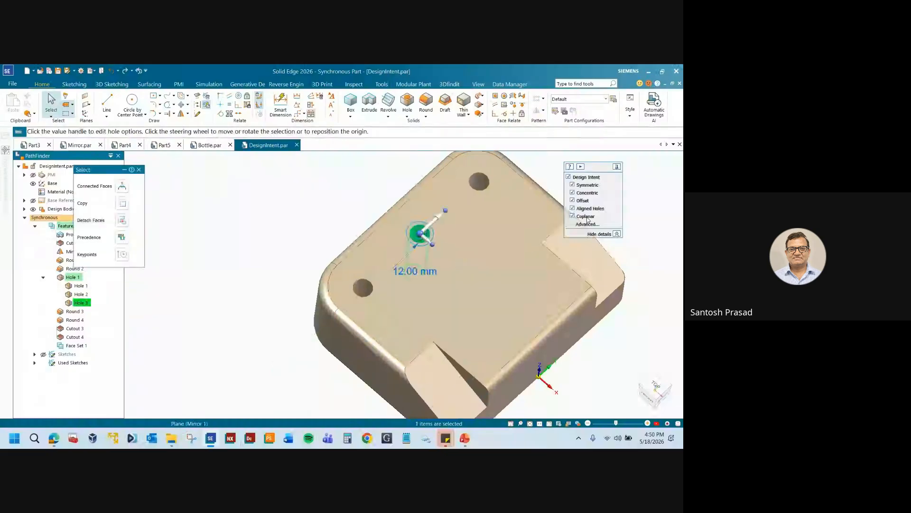
{"action": "left_click", "coordinate": [431, 243]}
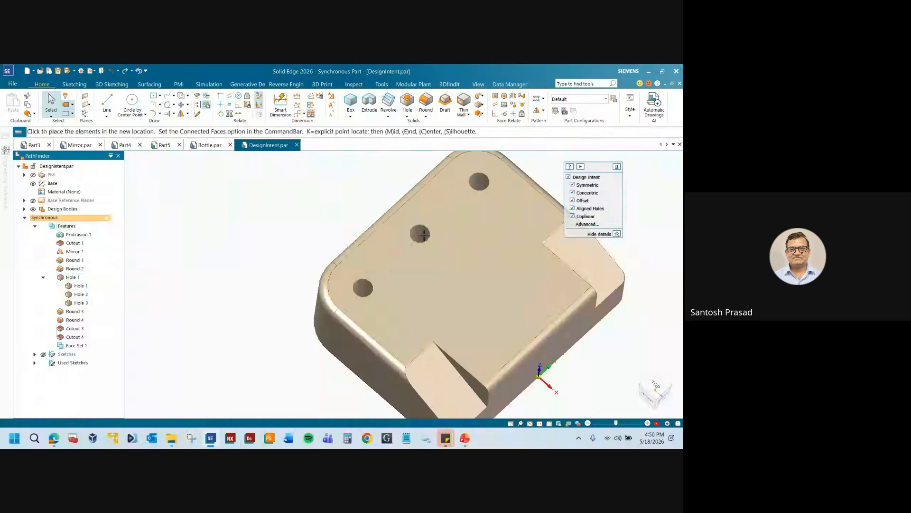
{"action": "left_click", "coordinate": [427, 237]}
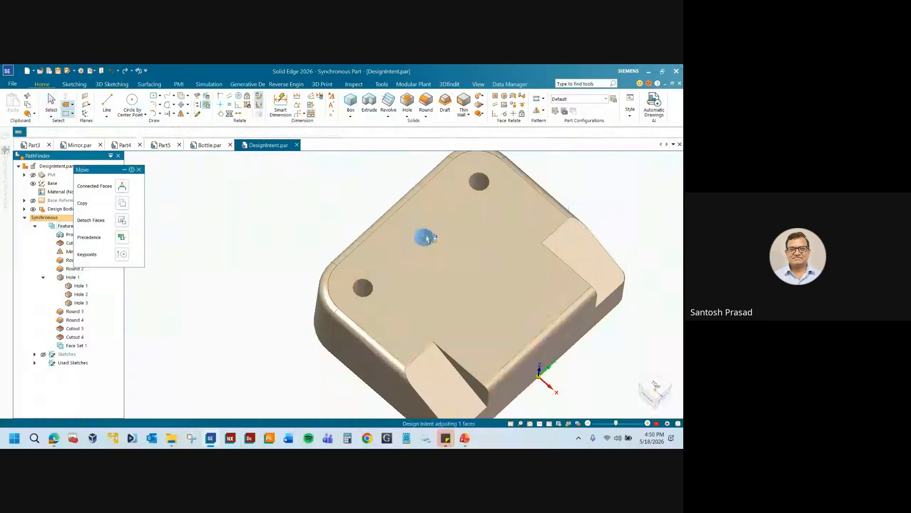
- Select the rounded end face of the middle slot, disable Concentric, Offset, Aligned Holes and Coplanar, and try moving it with Symmetric on
{"action": "middle_click_drag", "start_coordinate": [525, 280], "coordinate": [447, 233]}
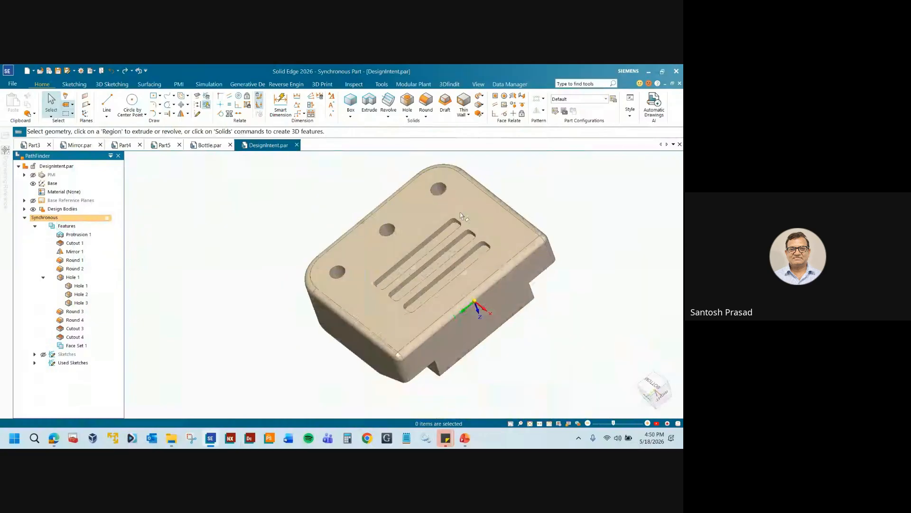
{"action": "scroll", "coordinate": [448, 233], "scroll_direction": "up", "scroll_amount": 3}
{"action": "left_click", "coordinate": [485, 231]}
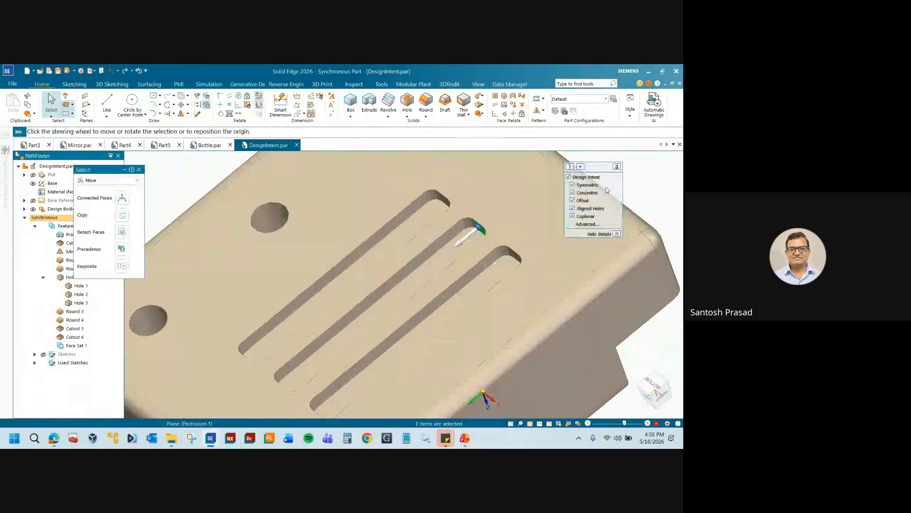
{"action": "left_click", "coordinate": [573, 192]}
{"action": "left_click", "coordinate": [572, 200]}
{"action": "left_click", "coordinate": [572, 208]}
{"action": "left_click", "coordinate": [572, 216]}
{"action": "left_click", "coordinate": [467, 235]}
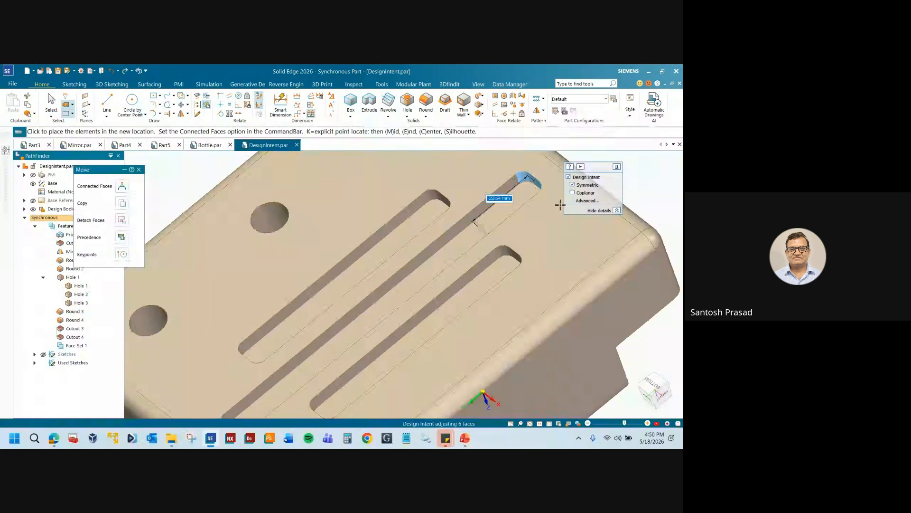
- Add the Coplanar rule, try moving the slot end faces along the slots, and clear the selection
{"action": "left_click", "coordinate": [573, 193]}
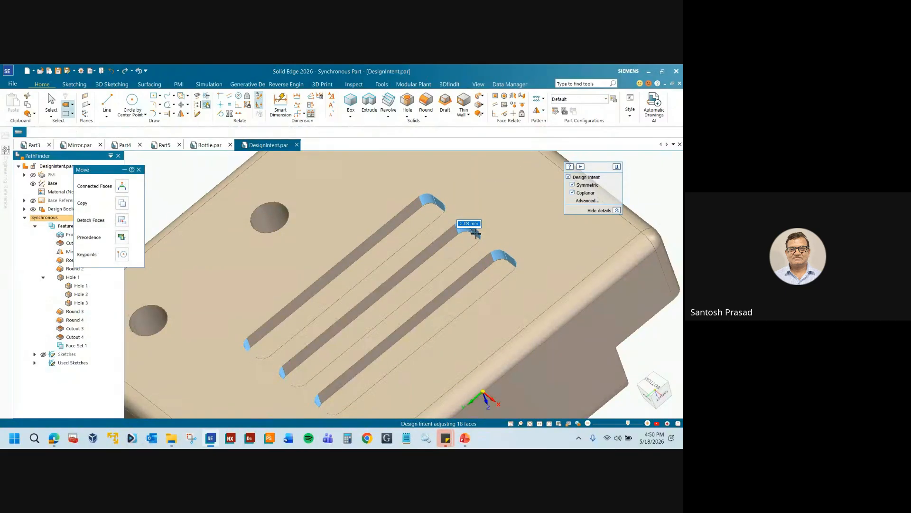
{"action": "middle_click_drag", "start_coordinate": [477, 234], "coordinate": [480, 234]}
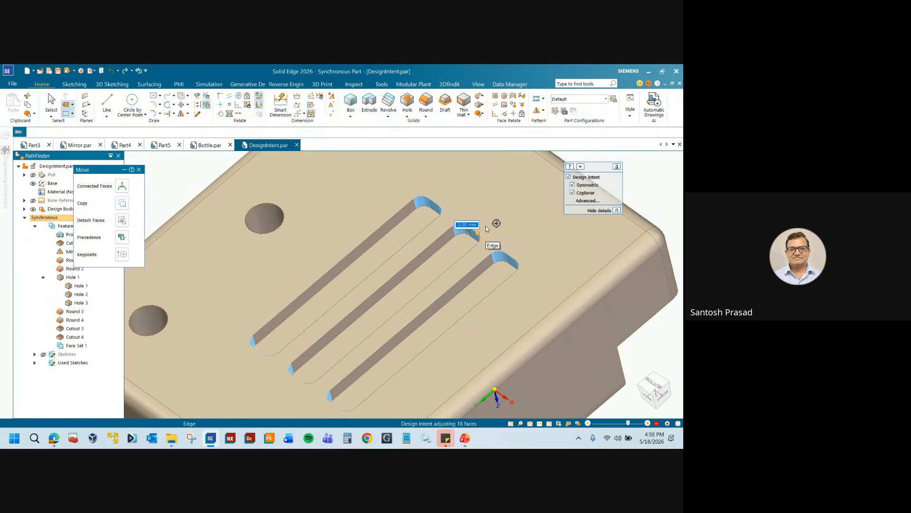
{"action": "left_click", "coordinate": [486, 228]}
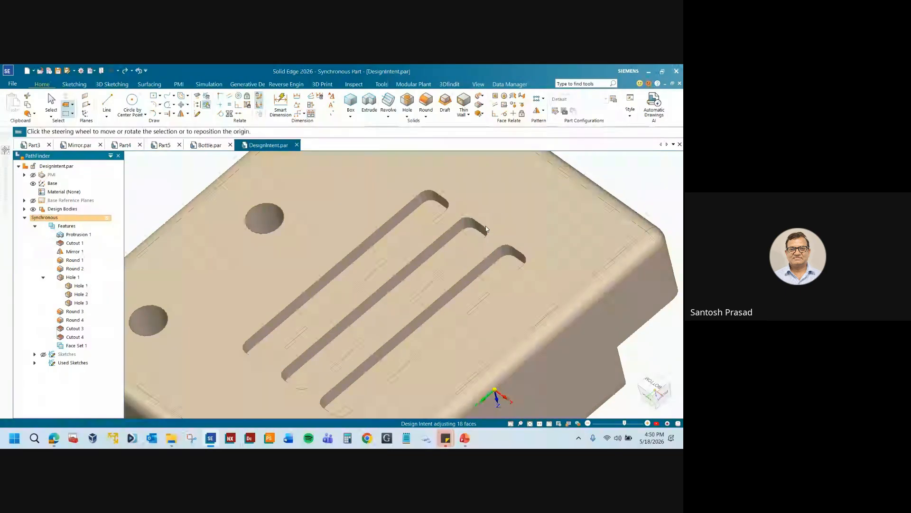
{"action": "scroll", "coordinate": [487, 229], "scroll_direction": "down", "scroll_amount": 3}
{"action": "key", "text": "Escape"}
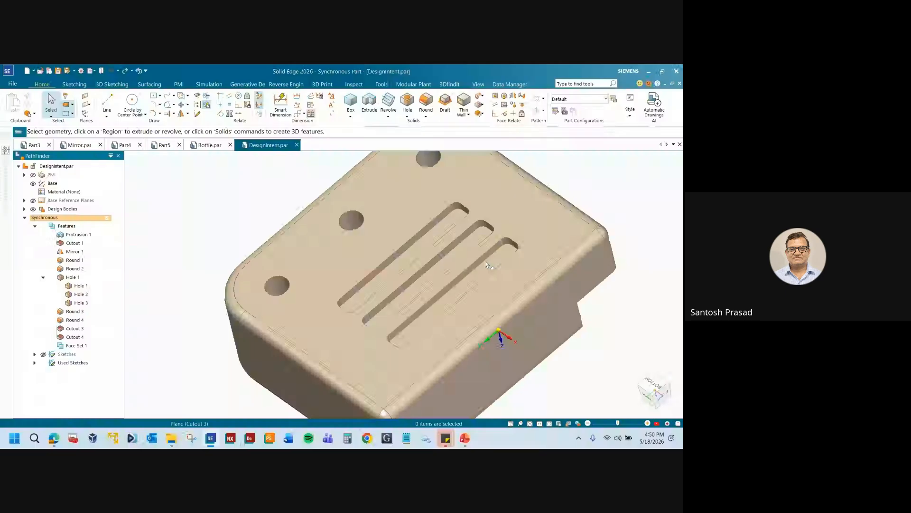
- Return to the isometric view, select Hole 1 to examine its Design Intent rules, and clear the selection
{"action": "middle_click_drag", "start_coordinate": [486, 264], "coordinate": [420, 316]}
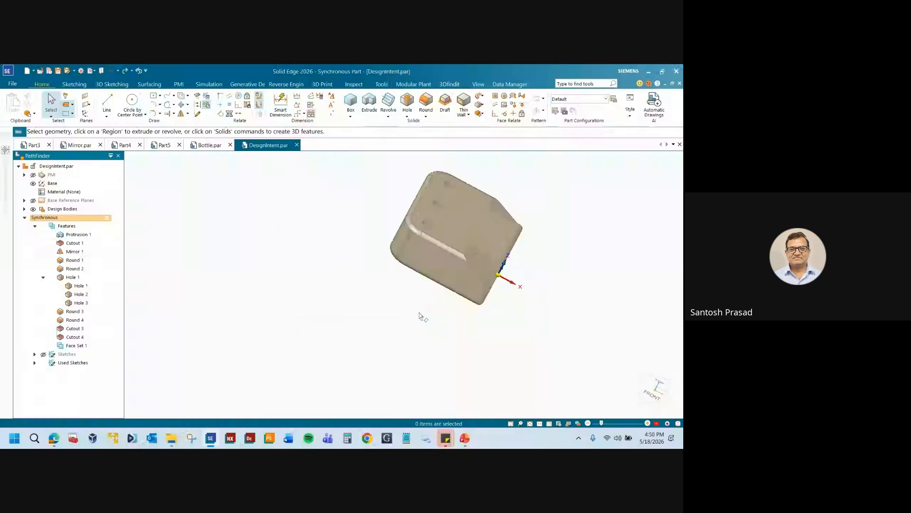
{"action": "key", "text": "ctrl+i"}
{"action": "scroll", "coordinate": [455, 195], "scroll_direction": "up", "scroll_amount": 5}
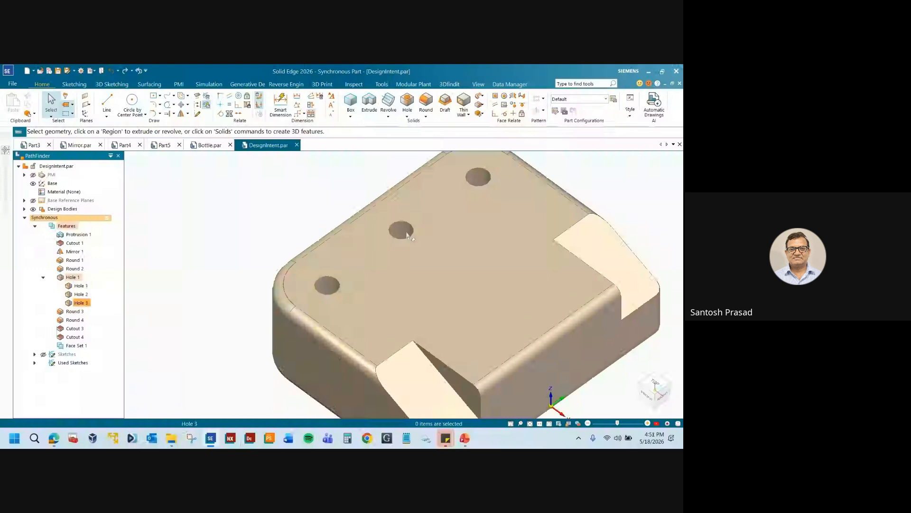
{"action": "scroll", "coordinate": [328, 276], "scroll_direction": "down", "scroll_amount": 2}
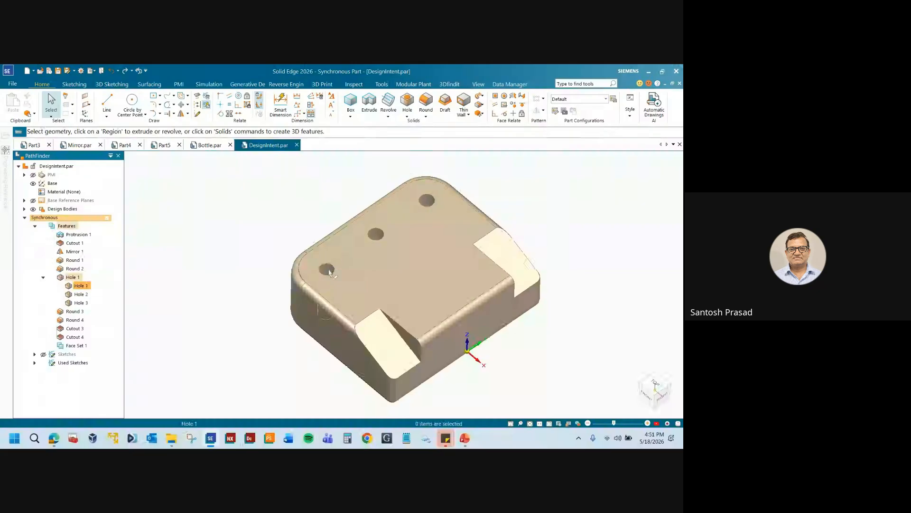
{"action": "left_click", "coordinate": [328, 270]}
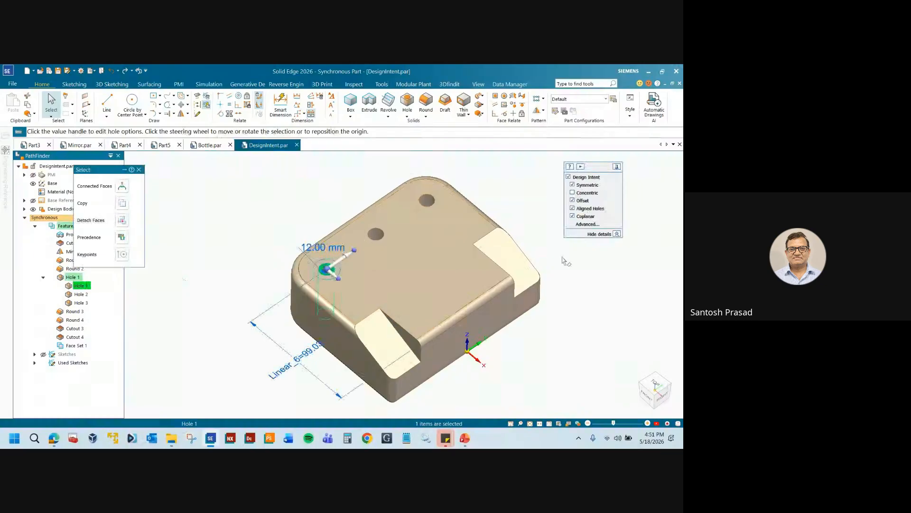
{"action": "left_click", "coordinate": [583, 272]}
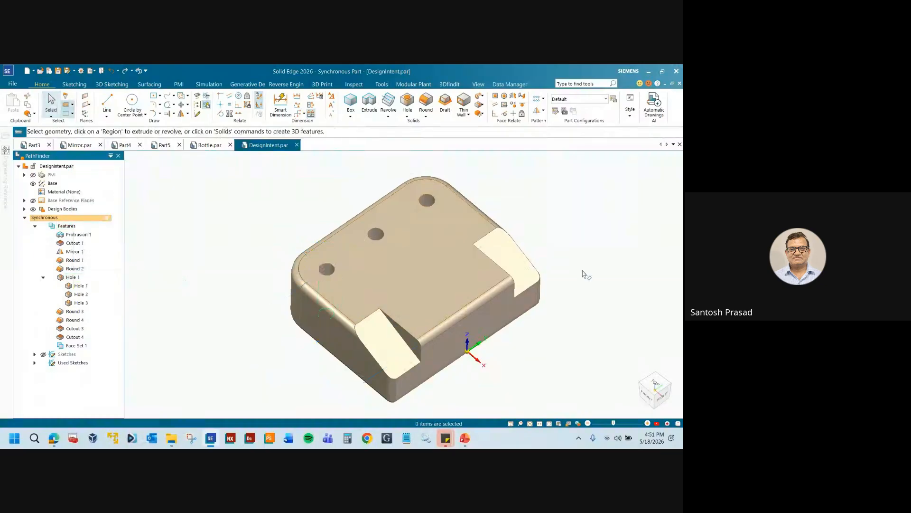
- Switch to the Training_VIT.pptx presentation in PowerPoint and show the Design Intent slide on concentric and coplanar faces
{"action": "left_click", "coordinate": [465, 437]}
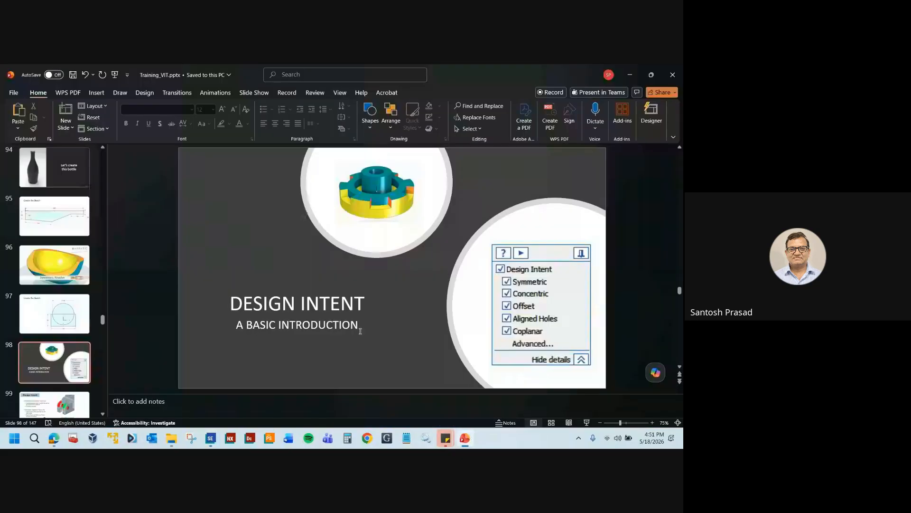
{"action": "scroll", "coordinate": [582, 319], "scroll_direction": "down", "scroll_amount": 1}
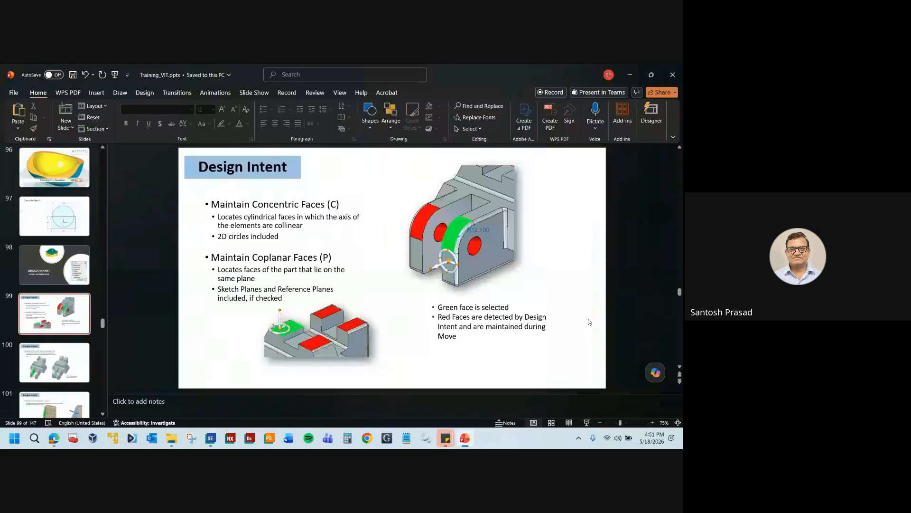
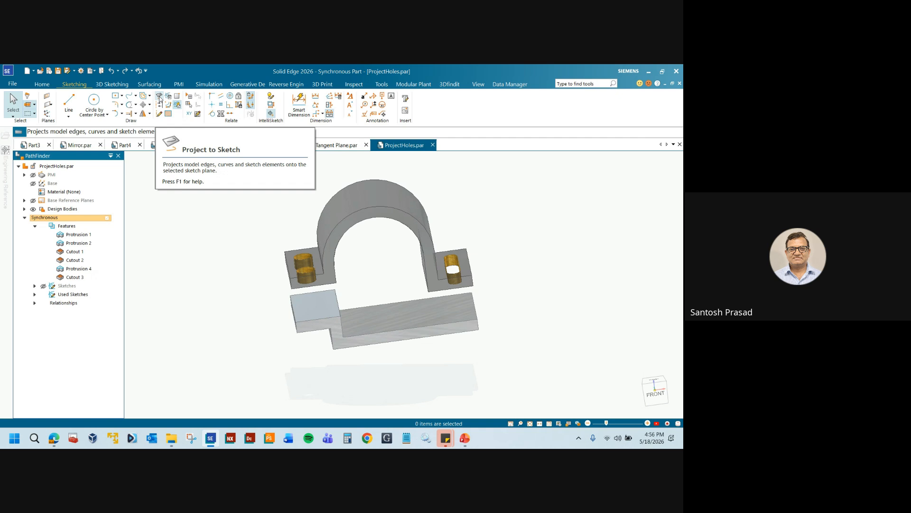
- Use Project to Sketch to project the bracket's two round hole edges onto the raised step face of the base plate below
{"action": "left_click", "coordinate": [160, 99]}
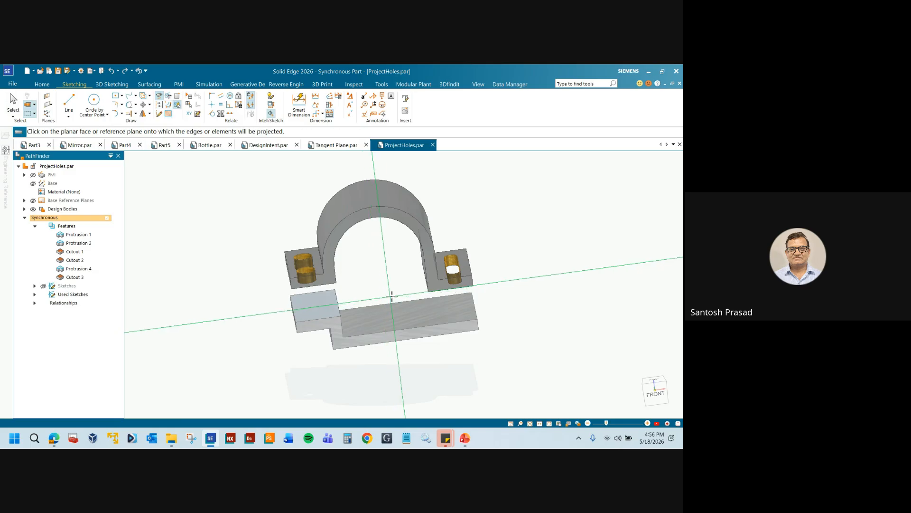
{"action": "middle_click_drag", "start_coordinate": [392, 297], "coordinate": [346, 303]}
{"action": "left_click", "coordinate": [305, 307]}
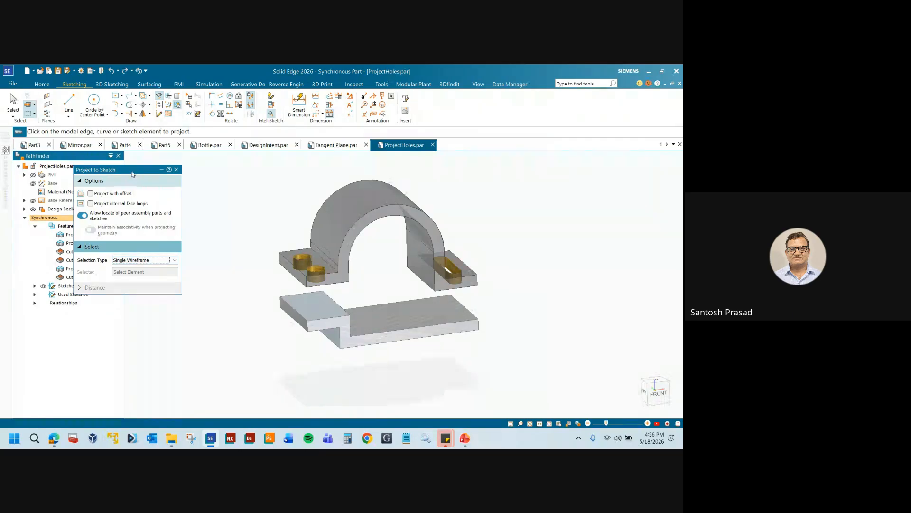
{"action": "scroll", "coordinate": [299, 274], "scroll_direction": "up", "scroll_amount": 3}
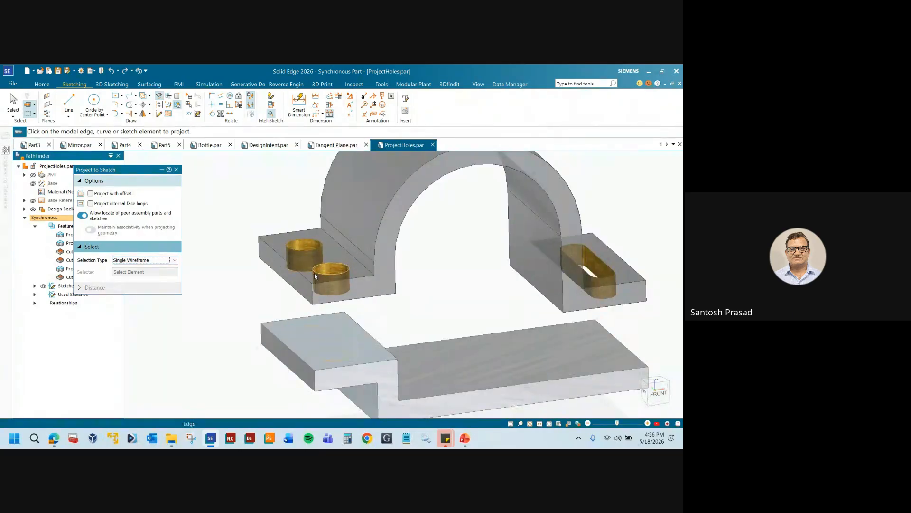
{"action": "left_click", "coordinate": [321, 294]}
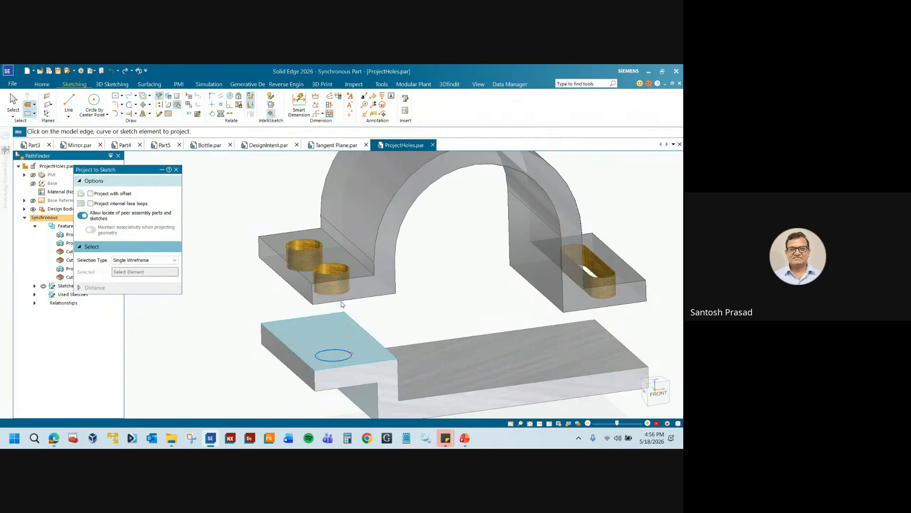
{"action": "left_click", "coordinate": [295, 272]}
{"action": "middle_click_drag", "start_coordinate": [349, 346], "coordinate": [282, 332]}
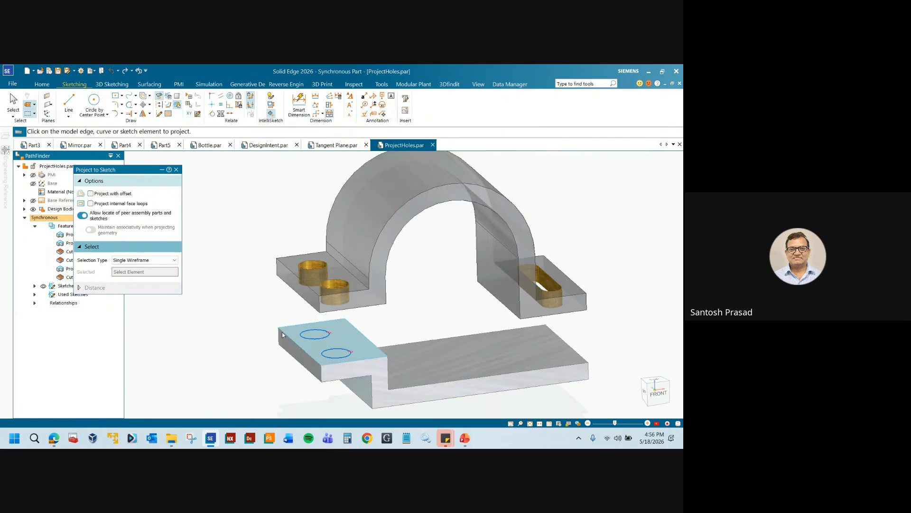
{"action": "left_click", "coordinate": [176, 169]}
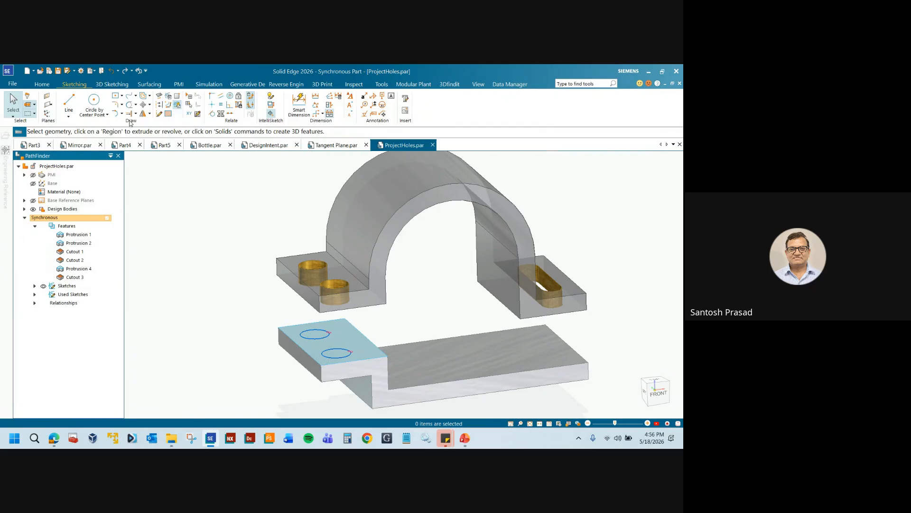
- Project the bracket's slot edges onto the base plate's long top face with Project to Sketch, then end the command
{"action": "left_click", "coordinate": [159, 96]}
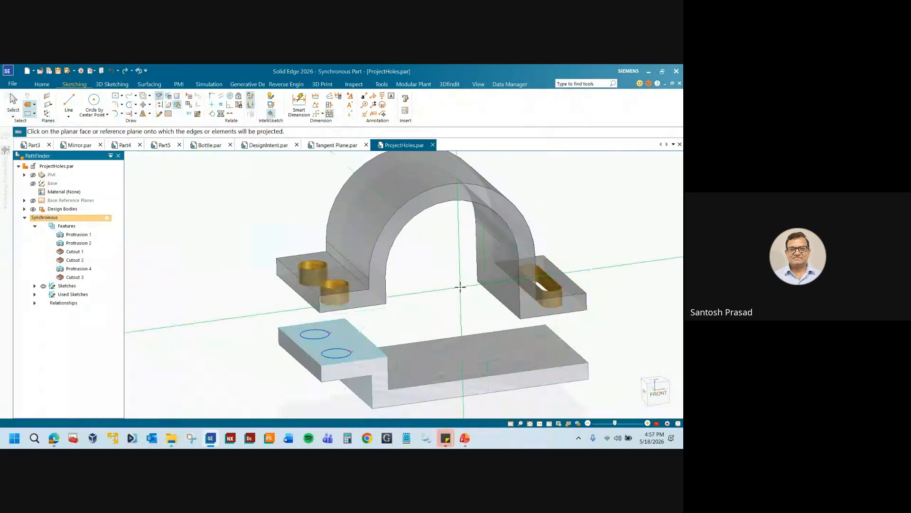
{"action": "middle_click_drag", "start_coordinate": [460, 285], "coordinate": [554, 342]}
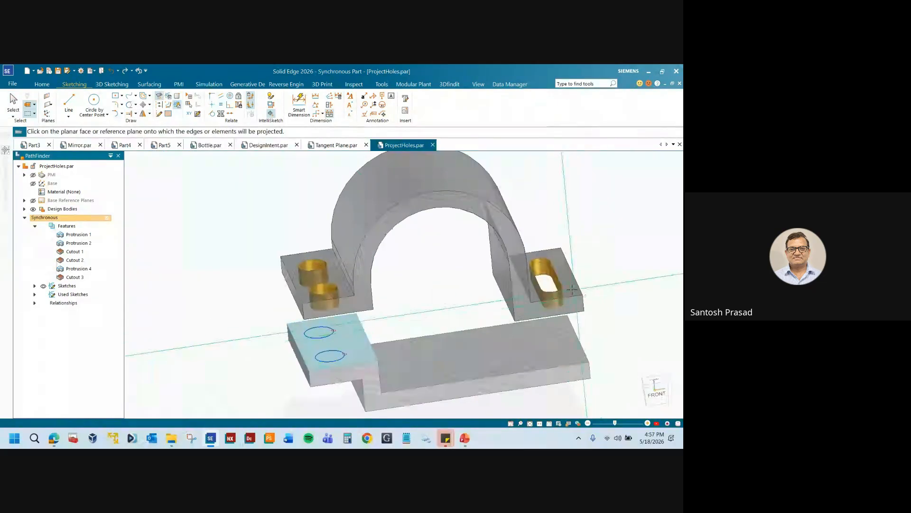
{"action": "left_click", "coordinate": [555, 342]}
{"action": "scroll", "coordinate": [566, 345], "scroll_direction": "up", "scroll_amount": 2}
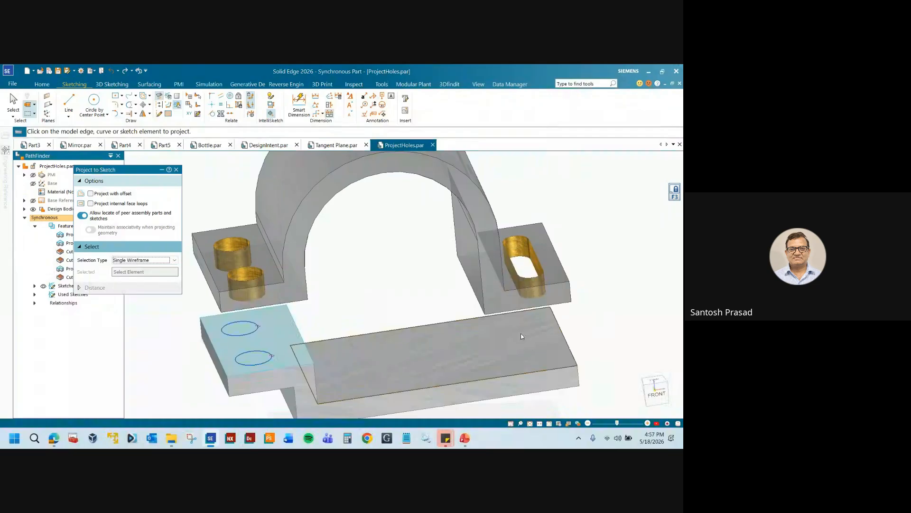
{"action": "left_click", "coordinate": [530, 241]}
{"action": "left_click", "coordinate": [538, 263]}
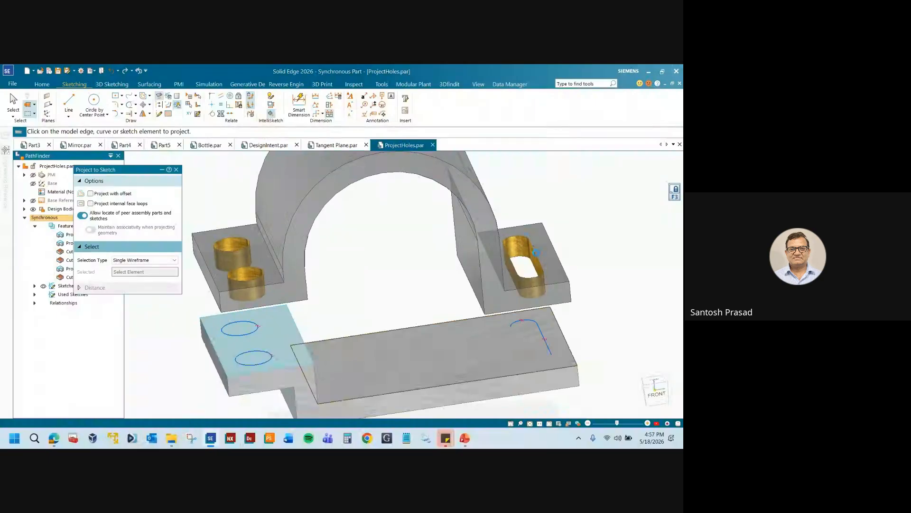
{"action": "left_click", "coordinate": [516, 266]}
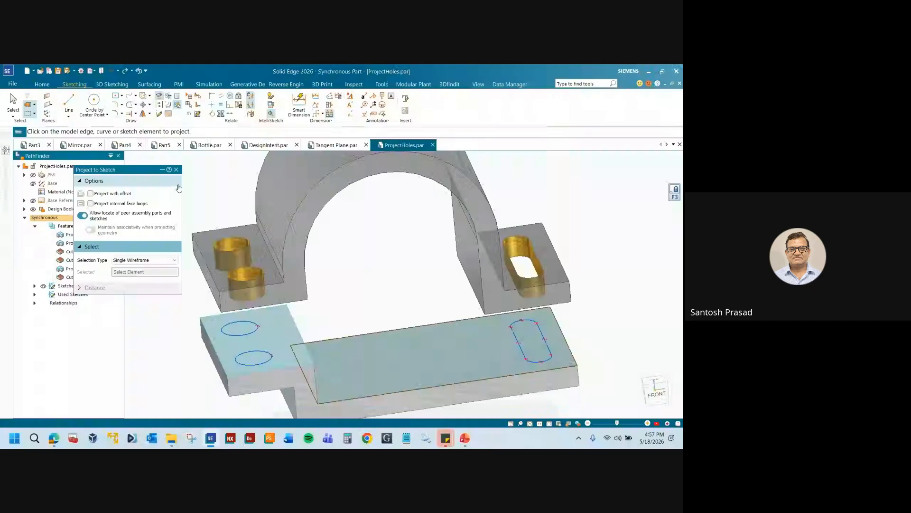
{"action": "left_click", "coordinate": [176, 169]}
{"action": "scroll", "coordinate": [604, 238], "scroll_direction": "down", "scroll_amount": 2}
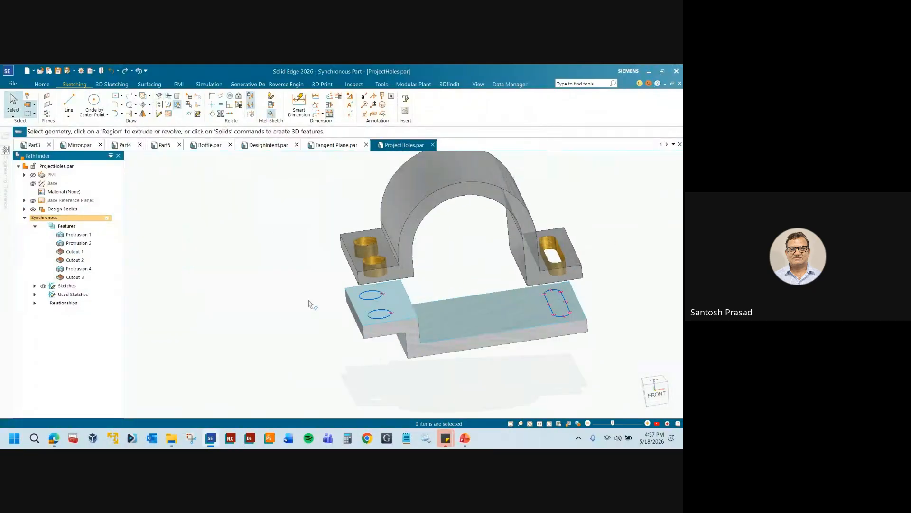
{"action": "left_click", "coordinate": [42, 85]}
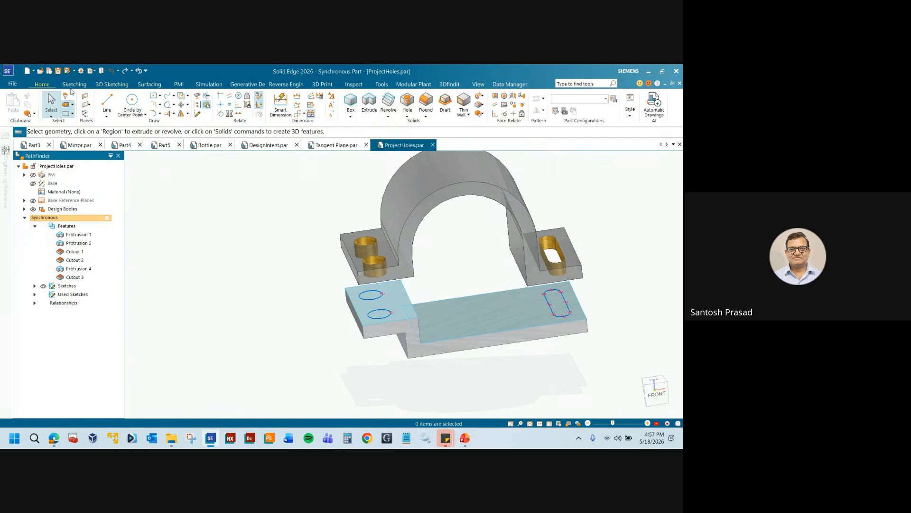
{"action": "left_click", "coordinate": [369, 102]}
{"action": "scroll", "coordinate": [372, 299], "scroll_direction": "up", "scroll_amount": 2}
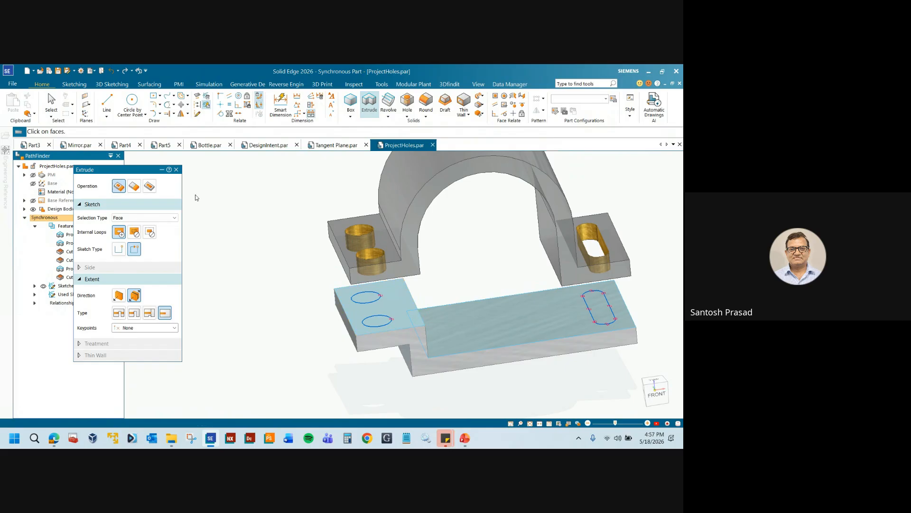
{"action": "left_click", "coordinate": [176, 170]}
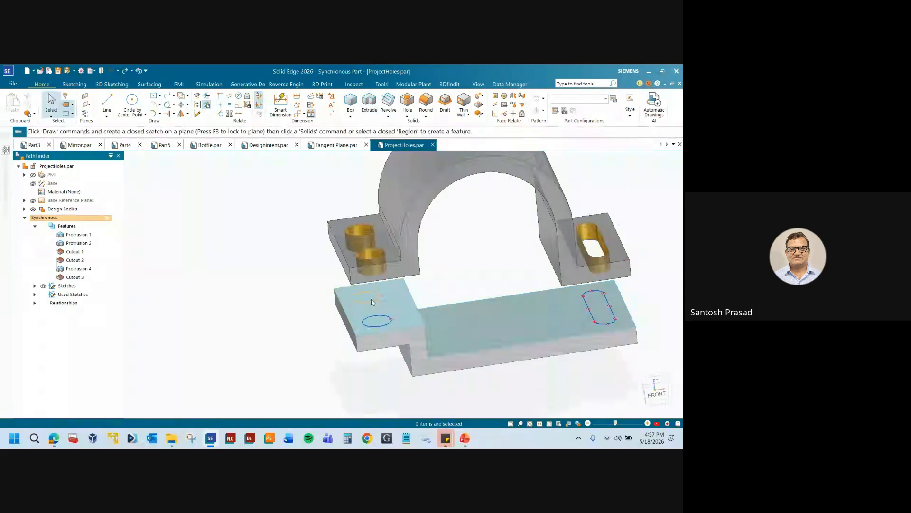
- Extrude-cut the two projected circle regions together down through the raised step of the base plate
{"action": "left_click", "coordinate": [378, 320]}
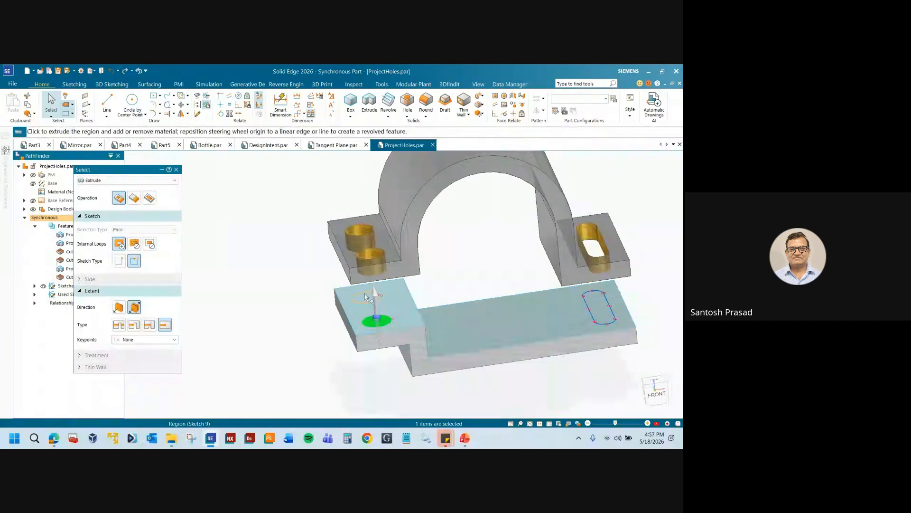
{"action": "left_click", "coordinate": [364, 298], "text": "ctrl"}
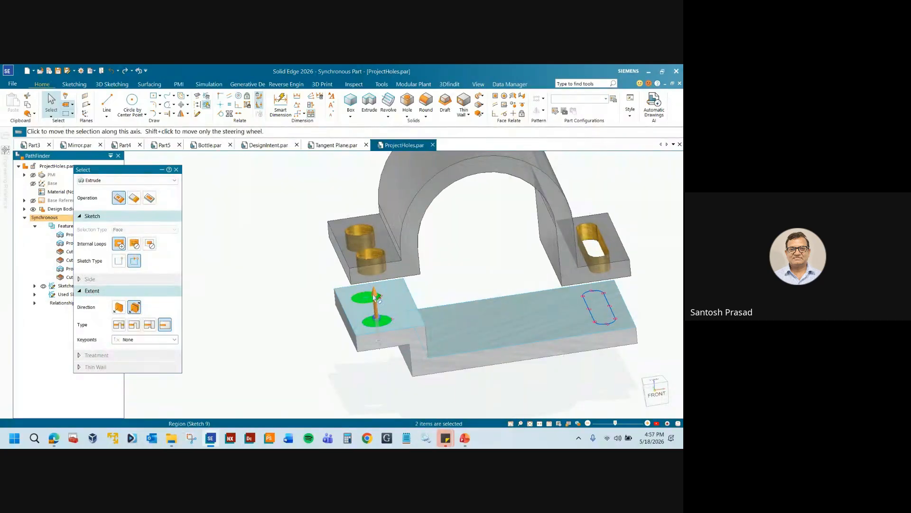
{"action": "left_click", "coordinate": [375, 298]}
{"action": "left_click", "coordinate": [380, 366]}
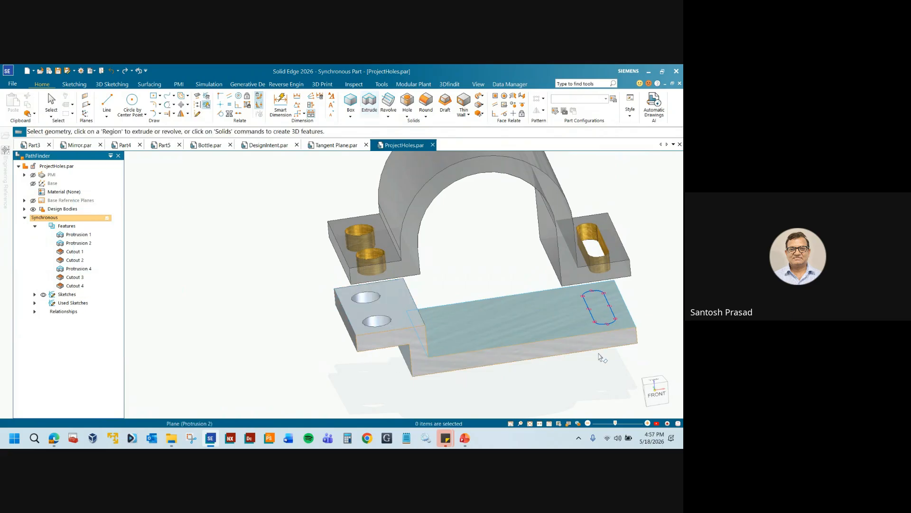
- Extrude-cut the projected slot region down through the base plate and return to the isometric view to check the openings
{"action": "left_click", "coordinate": [601, 309]}
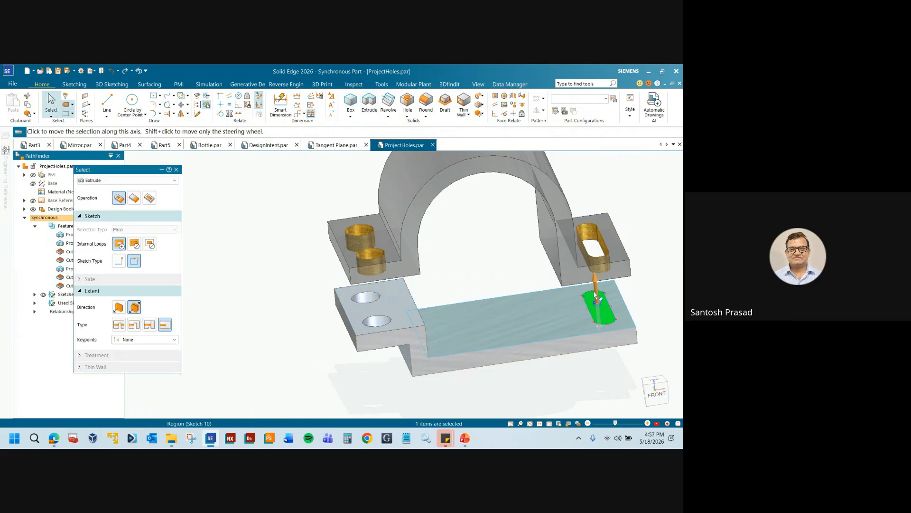
{"action": "left_click", "coordinate": [600, 292]}
{"action": "left_click", "coordinate": [607, 357]}
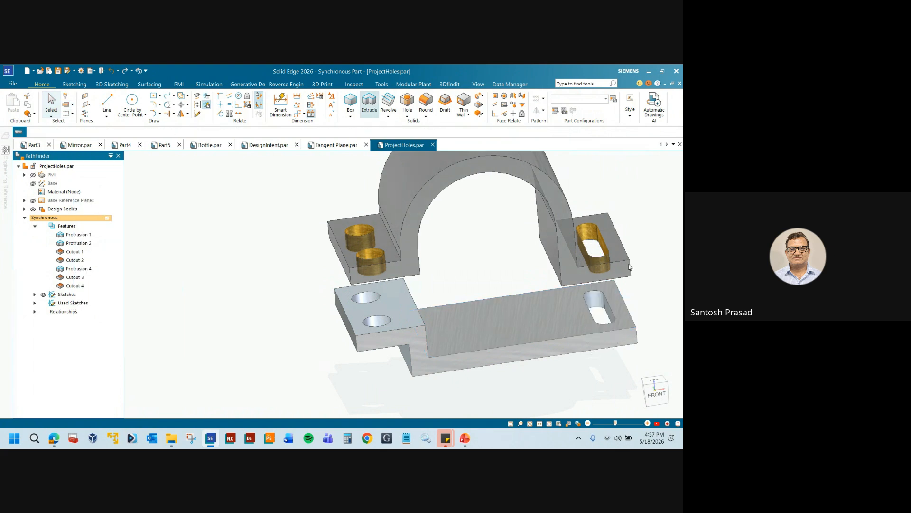
{"action": "middle_click_drag", "start_coordinate": [280, 314], "coordinate": [266, 293]}
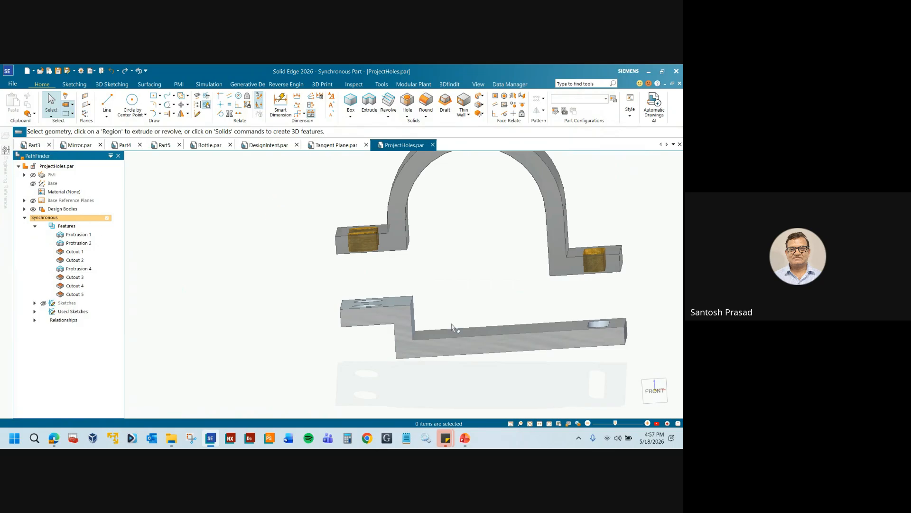
{"action": "key", "text": "ctrl+i"}
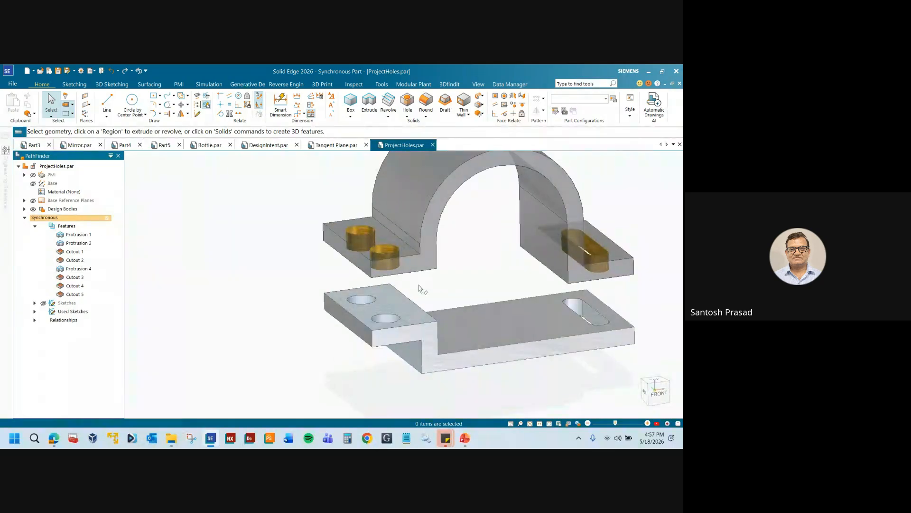
- Switch to the Training_VIT.pptx presentation in PowerPoint and show the slides on background color, reflections and adding a background image
{"action": "left_click", "coordinate": [466, 437]}
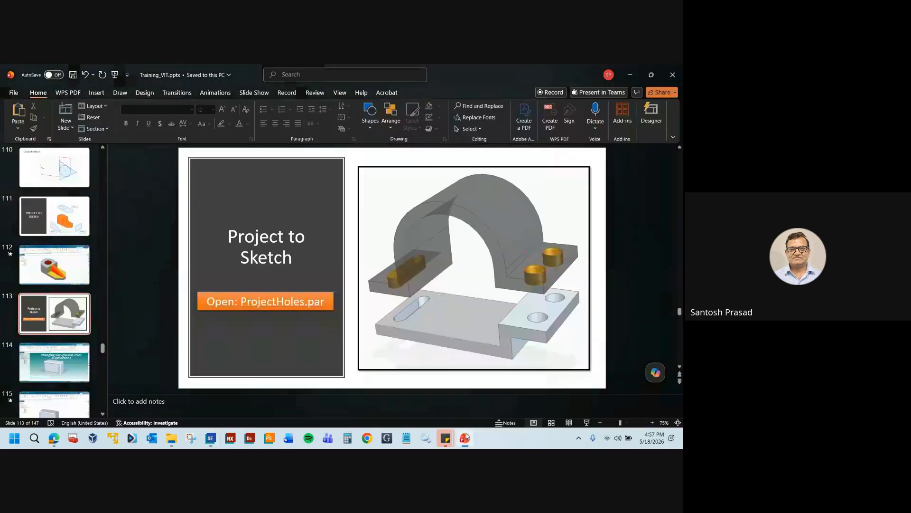
{"action": "scroll", "coordinate": [646, 267], "scroll_direction": "down", "scroll_amount": 1}
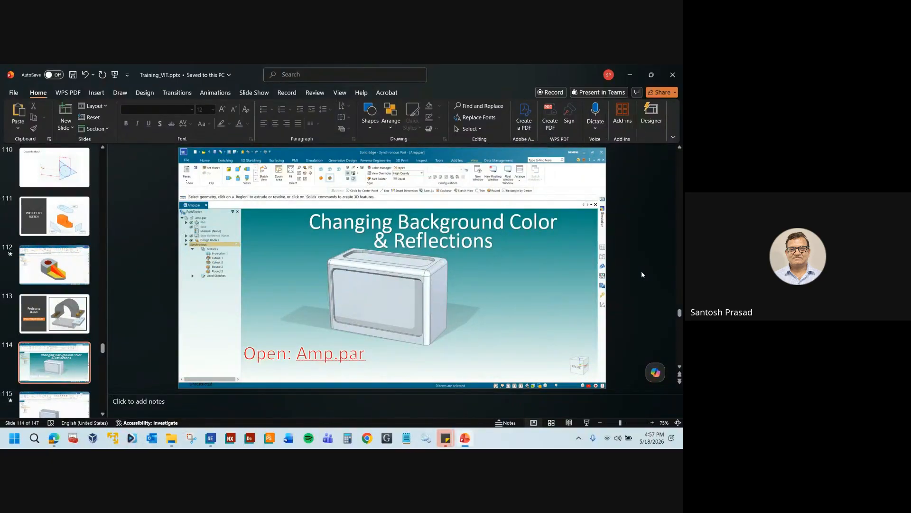
{"action": "scroll", "coordinate": [641, 275], "scroll_direction": "down", "scroll_amount": 1}
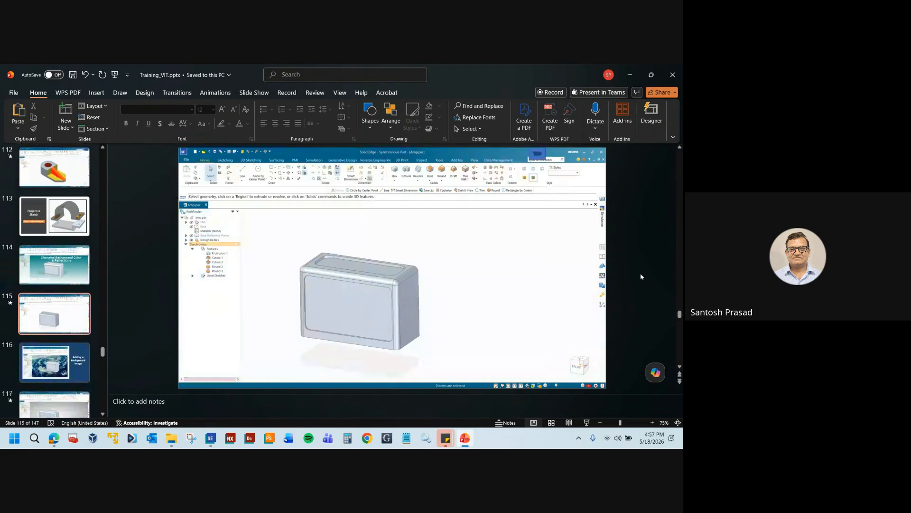
{"action": "scroll", "coordinate": [640, 277], "scroll_direction": "up", "scroll_amount": 1}
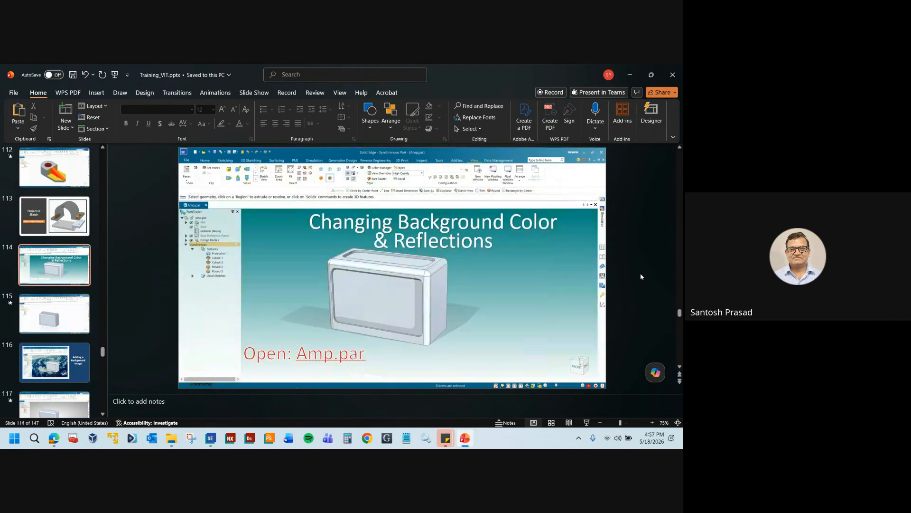
{"action": "scroll", "coordinate": [640, 272], "scroll_direction": "down", "scroll_amount": 2}
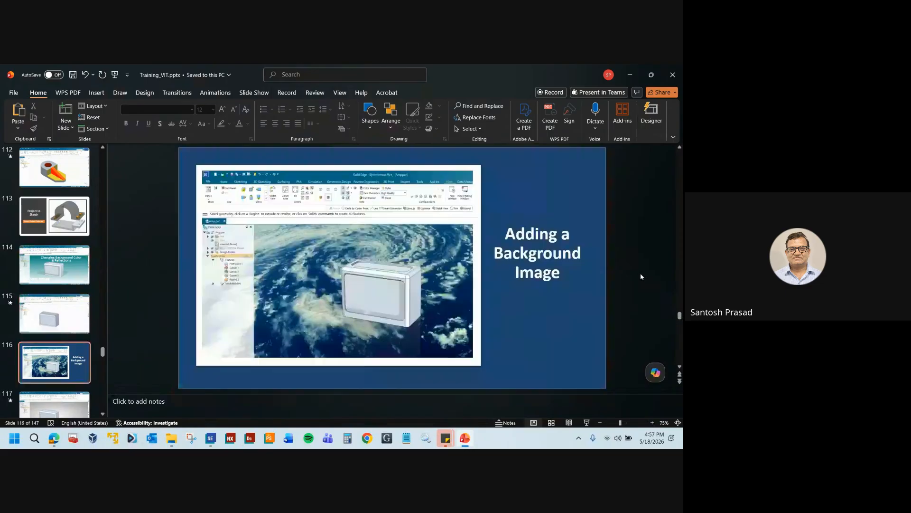
{"action": "scroll", "coordinate": [640, 276], "scroll_direction": "down", "scroll_amount": 1}
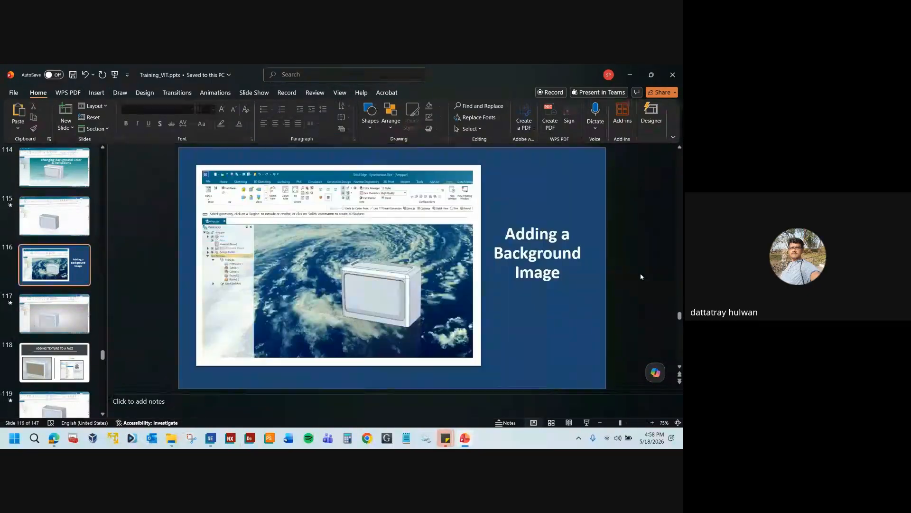
- Browse forward through the exercise slides on face texture, patterns, lofts and the table, as far as Variable Table
{"action": "key", "text": "Down"}
{"action": "key", "text": "Down"}
{"action": "key", "text": "Down"}
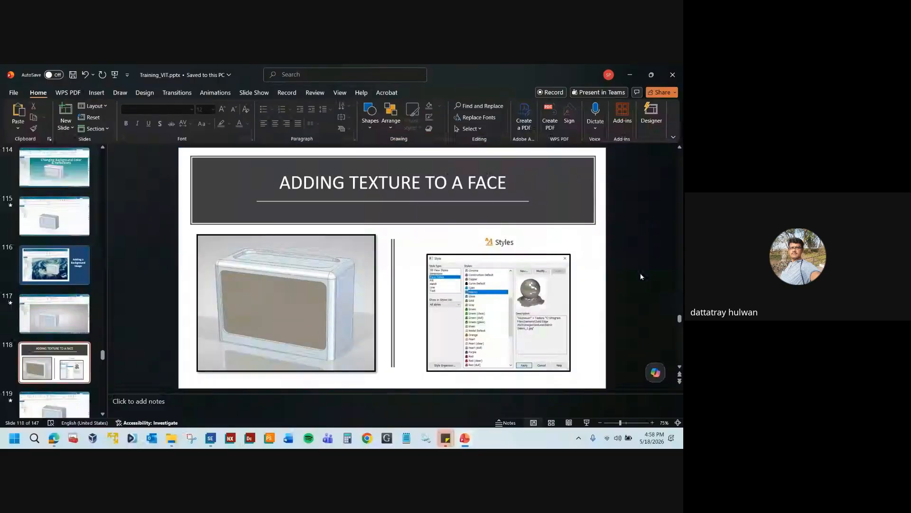
{"action": "key", "text": "Down"}
{"action": "key", "text": "Down"}
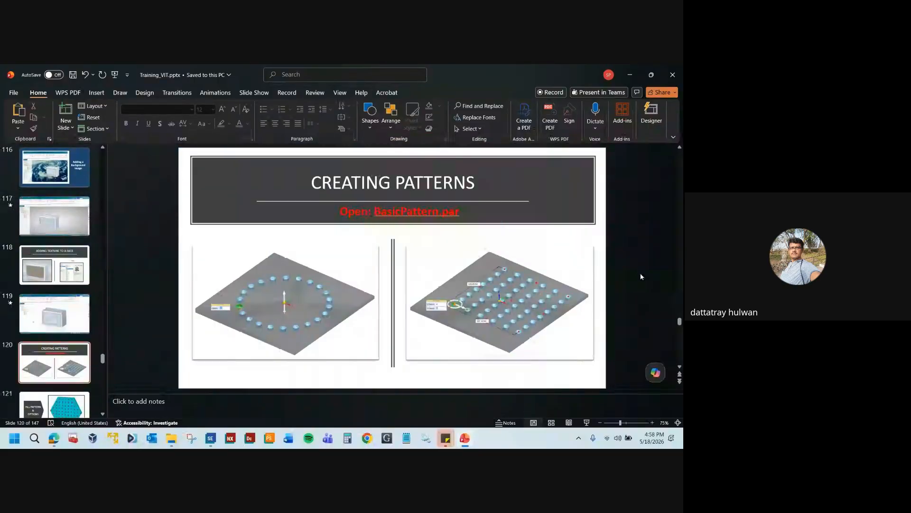
{"action": "key", "text": "Down"}
{"action": "key", "text": "Down"}
{"action": "key", "text": "Down"}
{"action": "key", "text": "Down"}
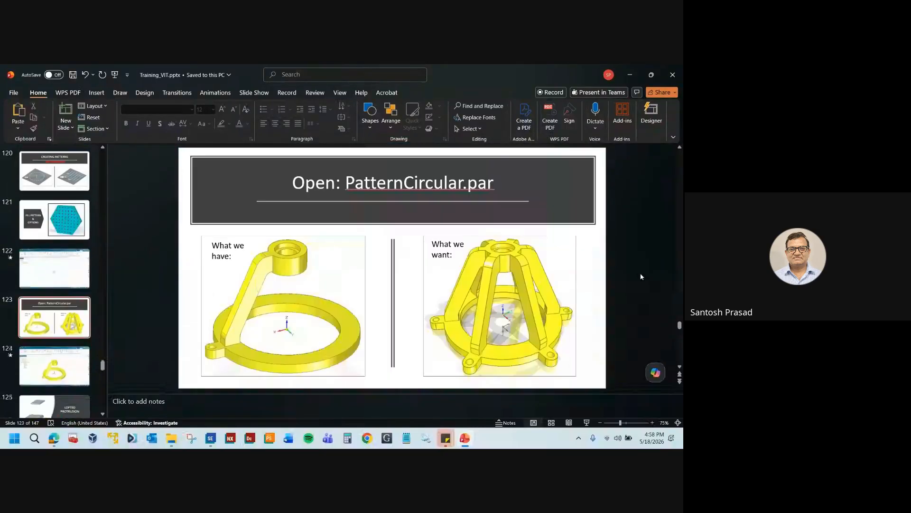
{"action": "key", "text": "Down"}
{"action": "key", "text": "Down"}
{"action": "key", "text": "Down"}
{"action": "key", "text": "Down"}
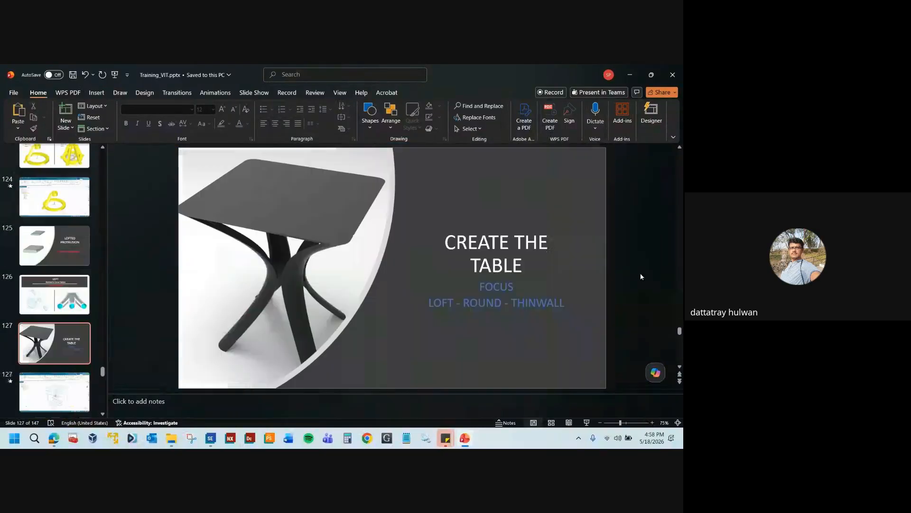
{"action": "key", "text": "Down"}
{"action": "key", "text": "Down"}
{"action": "key", "text": "Down"}
{"action": "key", "text": "Down"}
{"action": "key", "text": "Down"}
{"action": "key", "text": "Down"}
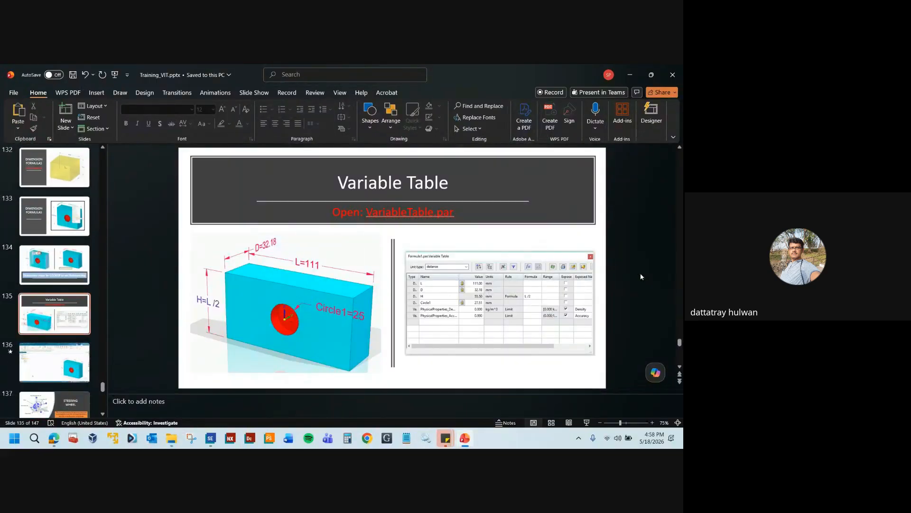
{"action": "key", "text": "Down"}
- Browse back through the exercise slides to the Changing Background Color & Reflections topic with Amp.par
{"action": "key", "text": "Up"}
{"action": "key", "text": "Up"}
{"action": "key", "text": "Up"}
{"action": "key", "text": "Up"}
{"action": "key", "text": "Up"}
{"action": "key", "text": "Up"}
{"action": "key", "text": "Up"}
{"action": "key", "text": "Up"}
{"action": "key", "text": "Up"}
{"action": "key", "text": "Up"}
{"action": "key", "text": "Up"}
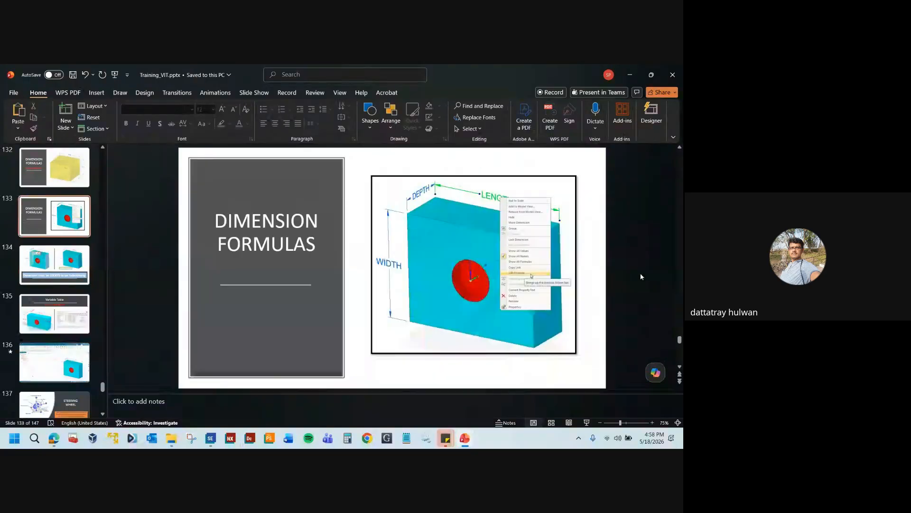
{"action": "key", "text": "Up"}
{"action": "key", "text": "Up"}
{"action": "key", "text": "Up"}
{"action": "key", "text": "Up"}
{"action": "key", "text": "Up"}
{"action": "key", "text": "Up"}
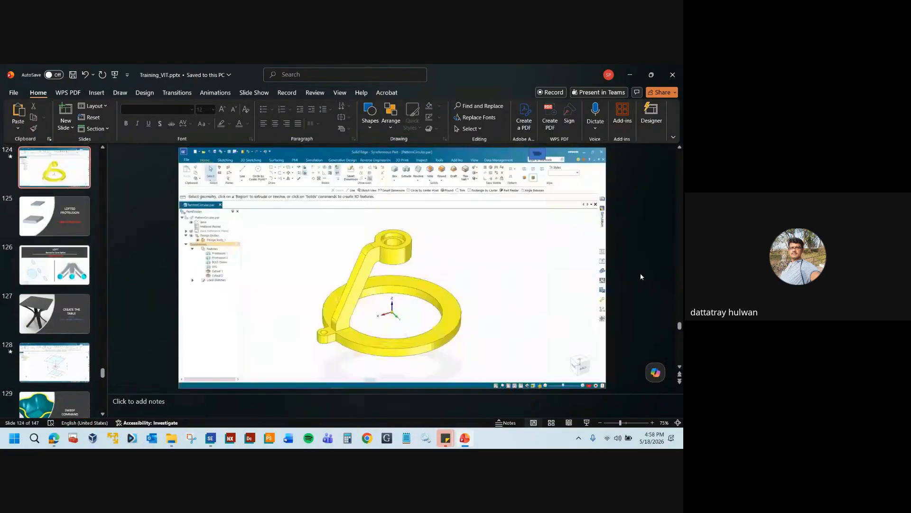
{"action": "key", "text": "Up"}
{"action": "key", "text": "Up"}
{"action": "key", "text": "Up"}
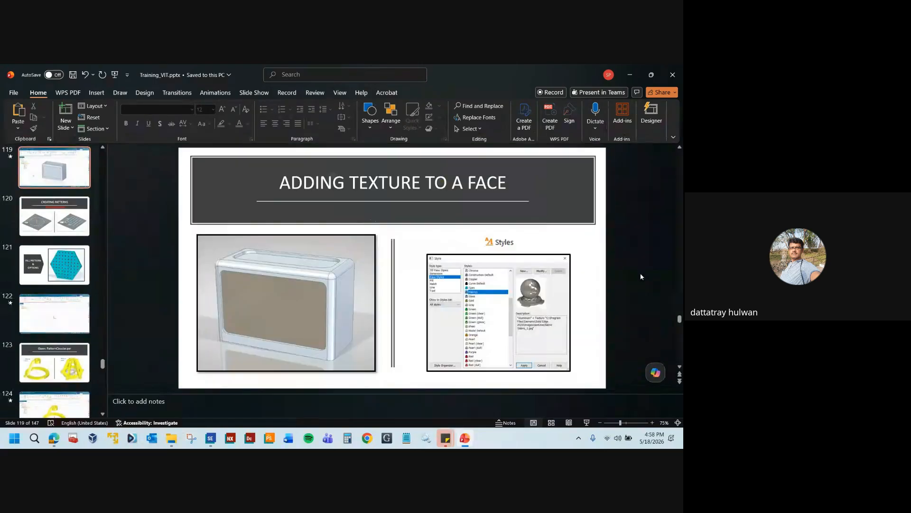
{"action": "key", "text": "Up"}
{"action": "key", "text": "Up"}
{"action": "key", "text": "Up"}
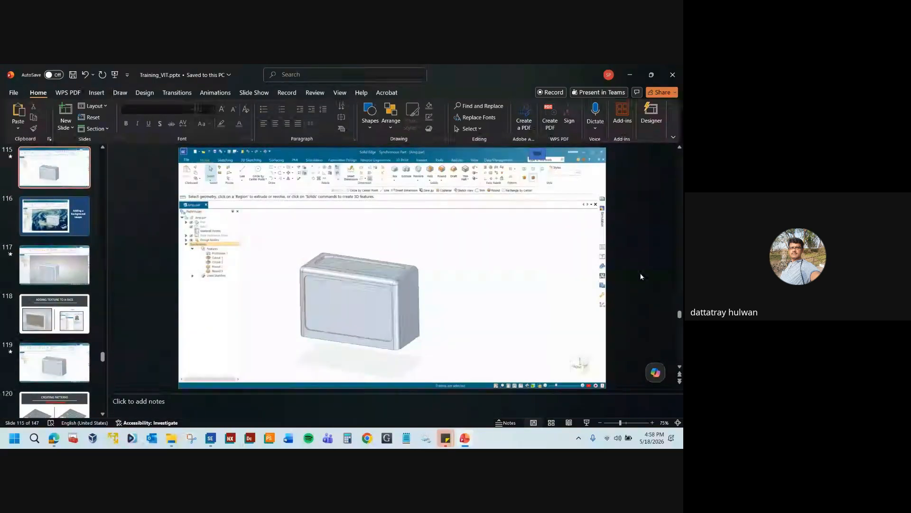
- Show the Creating Patterns slide for BasicPattern.par, revisiting the Adding Texture to a Face slide on the way
{"action": "key", "text": "Down"}
{"action": "key", "text": "Down"}
{"action": "key", "text": "Down"}
{"action": "key", "text": "Down"}
{"action": "key", "text": "Down"}
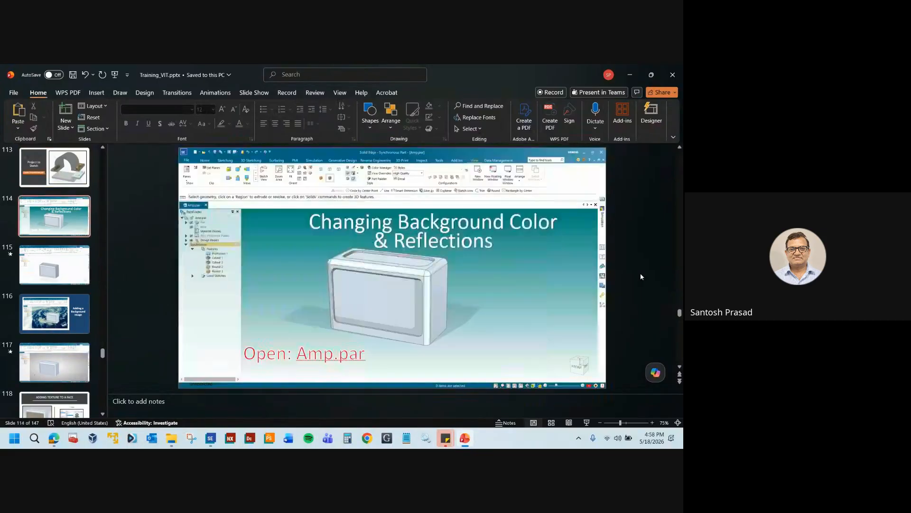
{"action": "key", "text": "Down"}
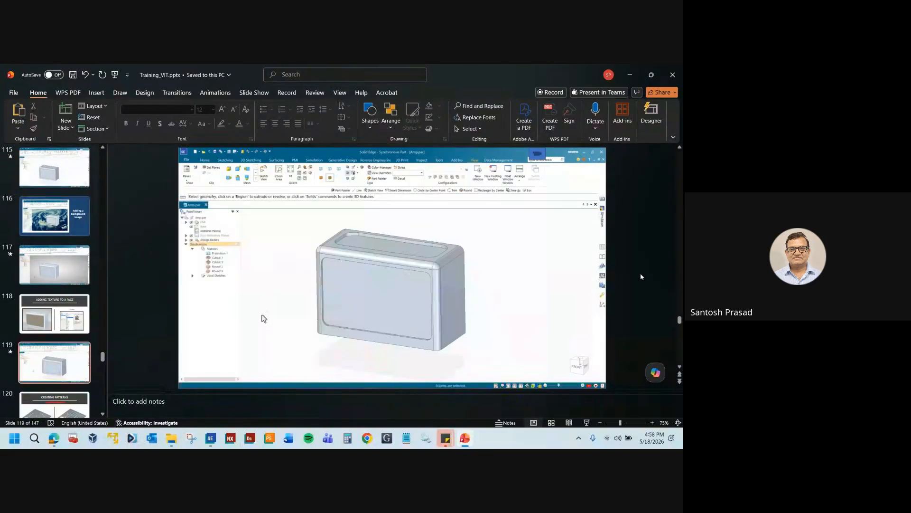
{"action": "key", "text": "Down"}
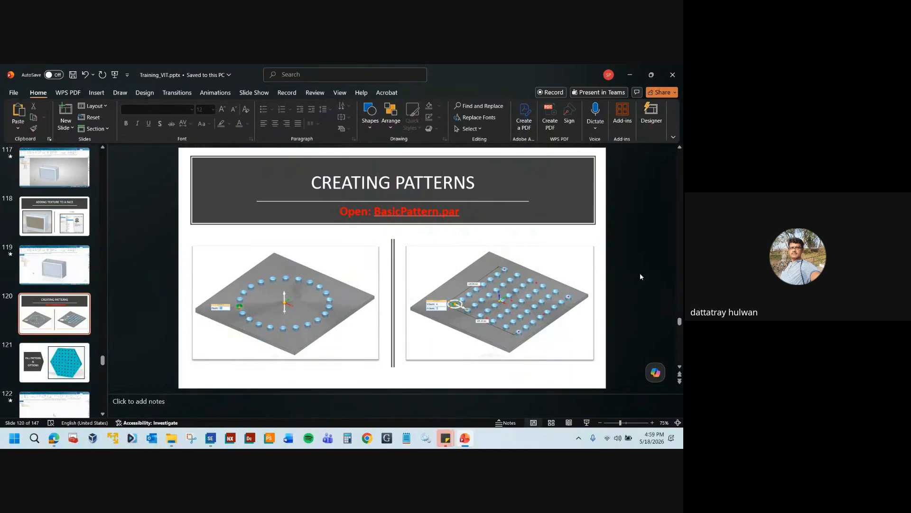
{"action": "key", "text": "Up"}
{"action": "key", "text": "Up"}
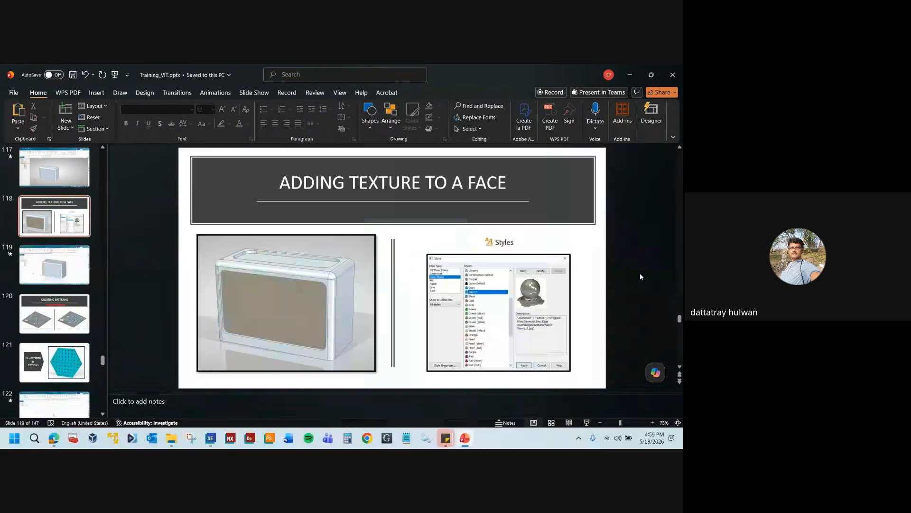
{"action": "key", "text": "Down"}
{"action": "key", "text": "Down"}
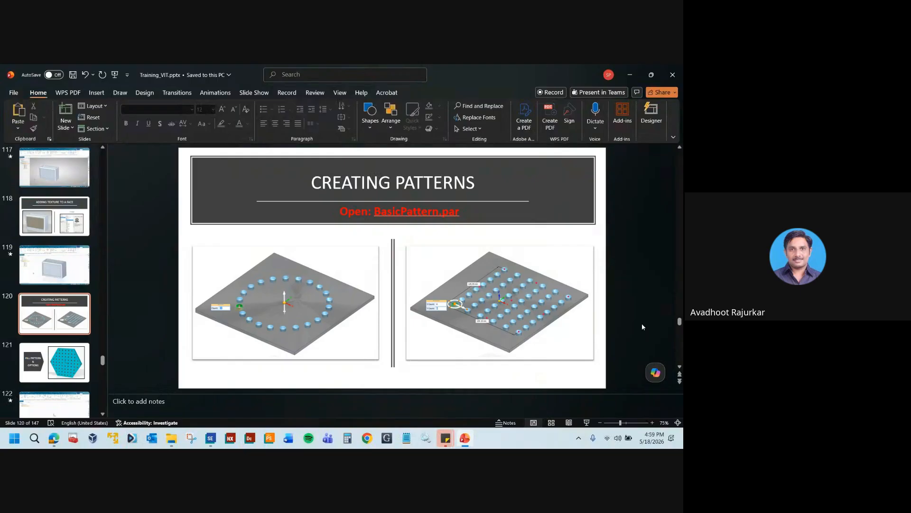
{"action": "key", "text": "Down"}
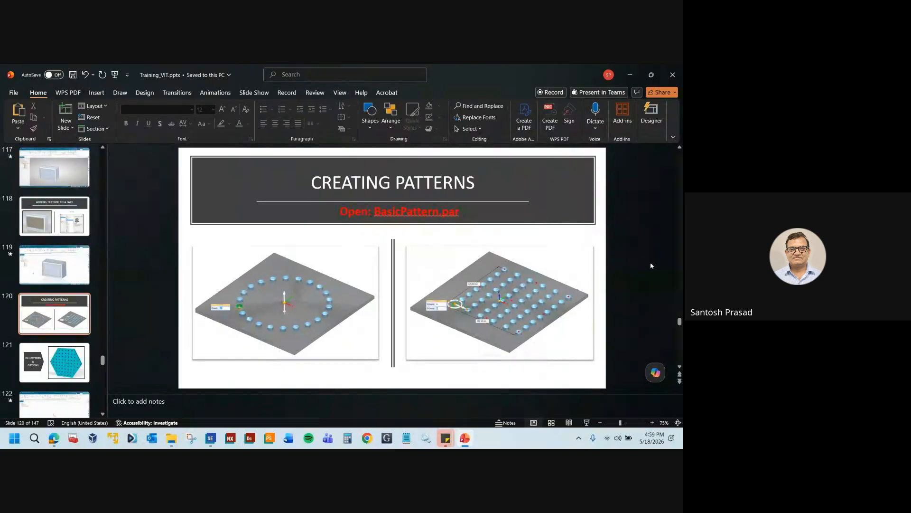
- Open BasicPattern.par from the class Files folder in Solid Edge and bring the plate with its single hole into close view
{"action": "left_click", "coordinate": [171, 438]}
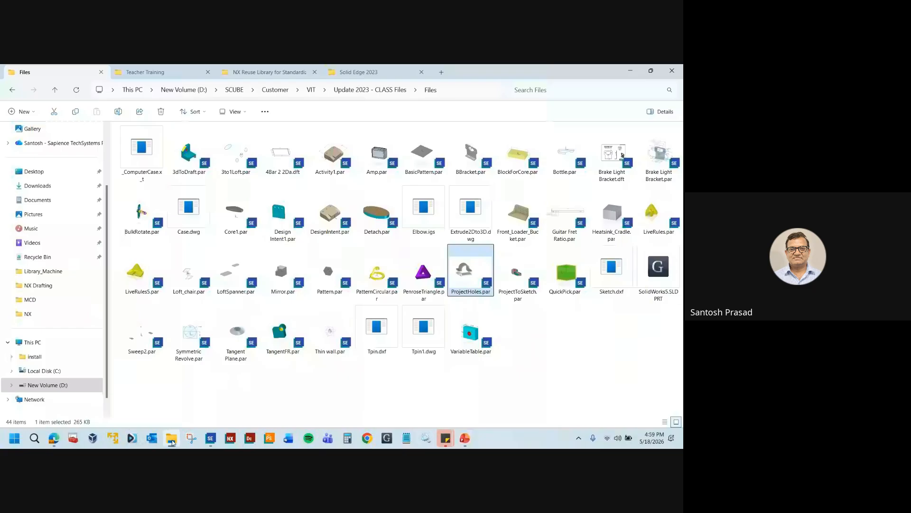
{"action": "left_click", "coordinate": [546, 380]}
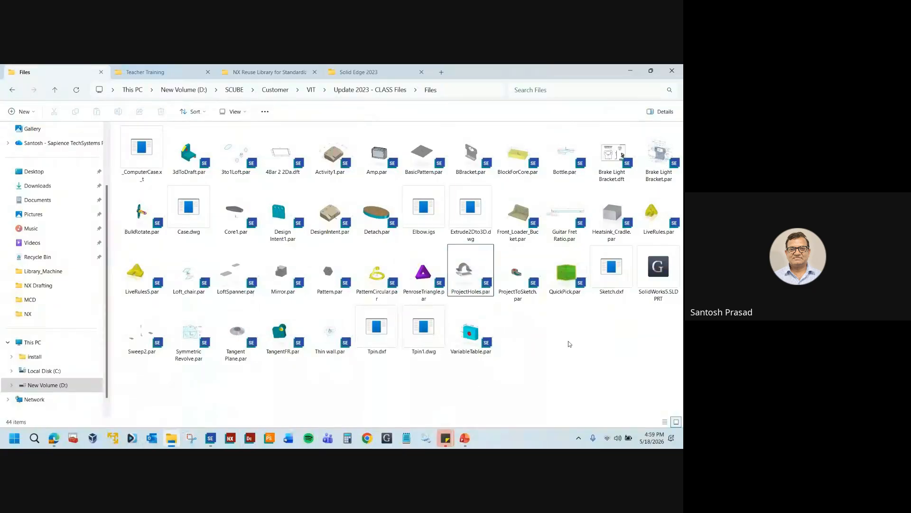
{"action": "double_click", "coordinate": [429, 168]}
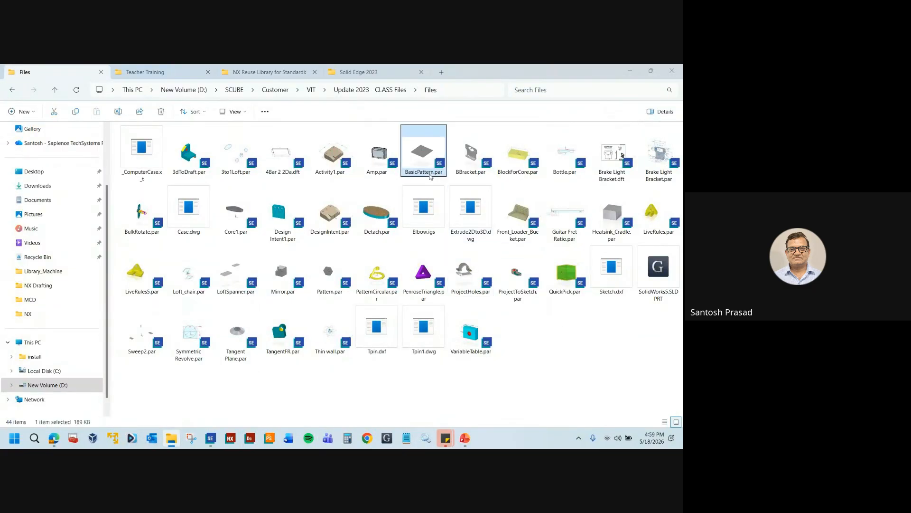
{"action": "scroll", "coordinate": [462, 326], "scroll_direction": "down", "scroll_amount": 1}
{"action": "scroll", "coordinate": [267, 300], "scroll_direction": "up", "scroll_amount": 5}
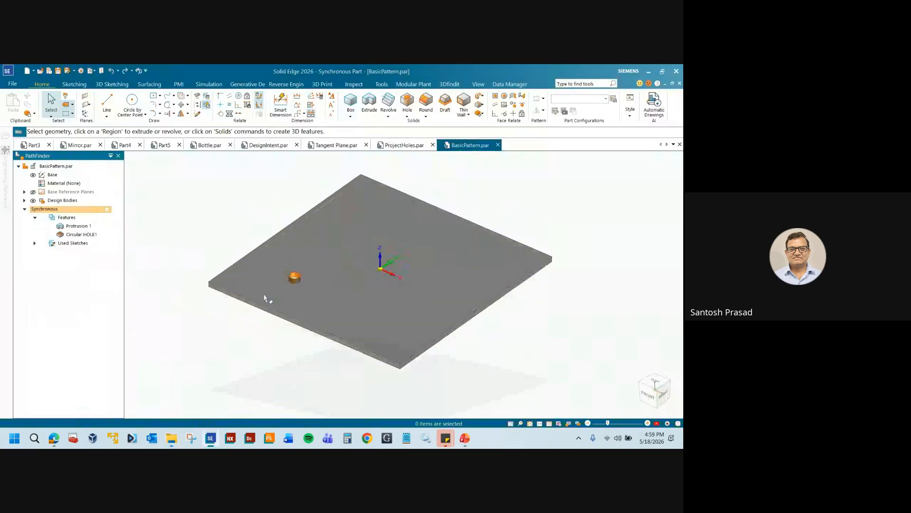
{"action": "scroll", "coordinate": [311, 271], "scroll_direction": "down", "scroll_amount": 4}
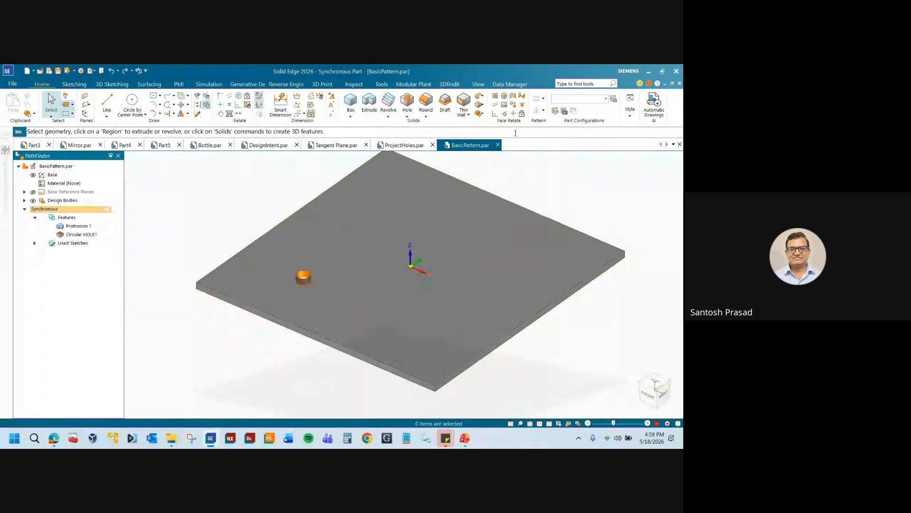
- Start a rectangular pattern of the circular hole and place it on the plate's large upper face
{"action": "left_click", "coordinate": [304, 277]}
{"action": "key", "text": "ctrl+shift+a"}
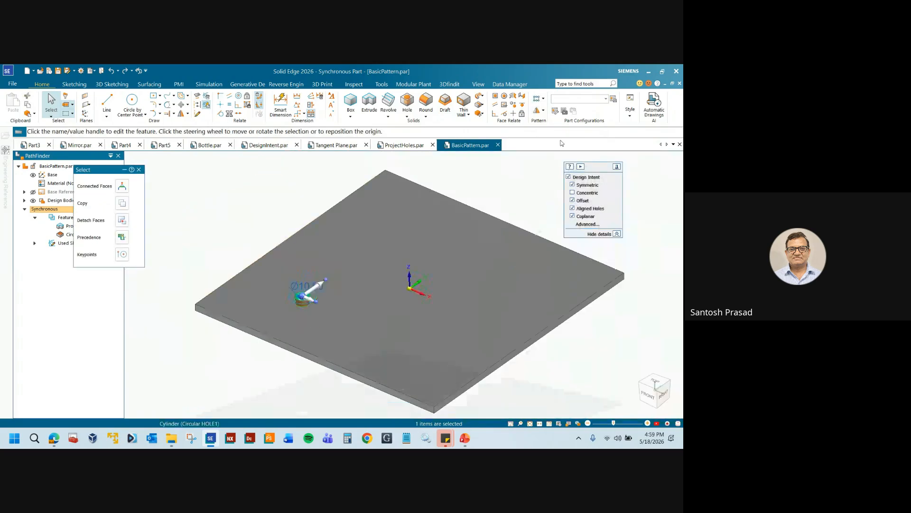
{"action": "left_click", "coordinate": [543, 99]}
{"action": "left_click", "coordinate": [547, 114]}
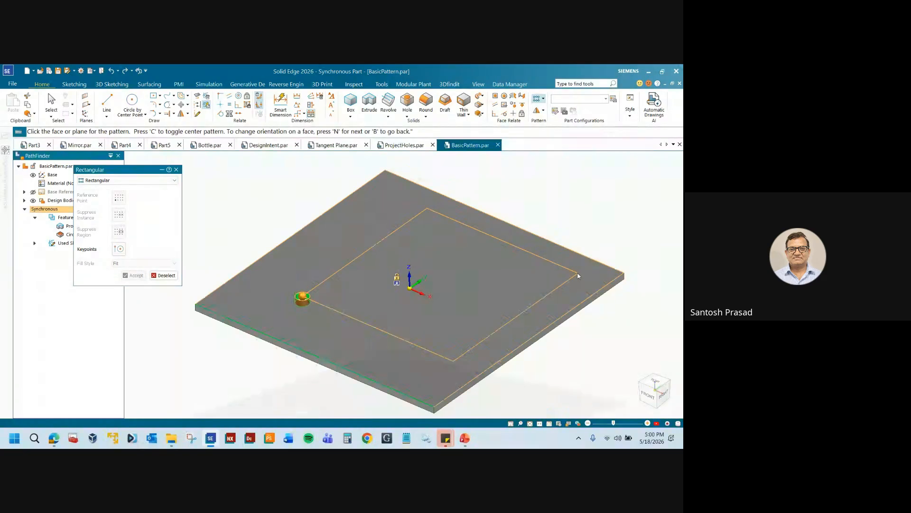
{"action": "left_click", "coordinate": [578, 276]}
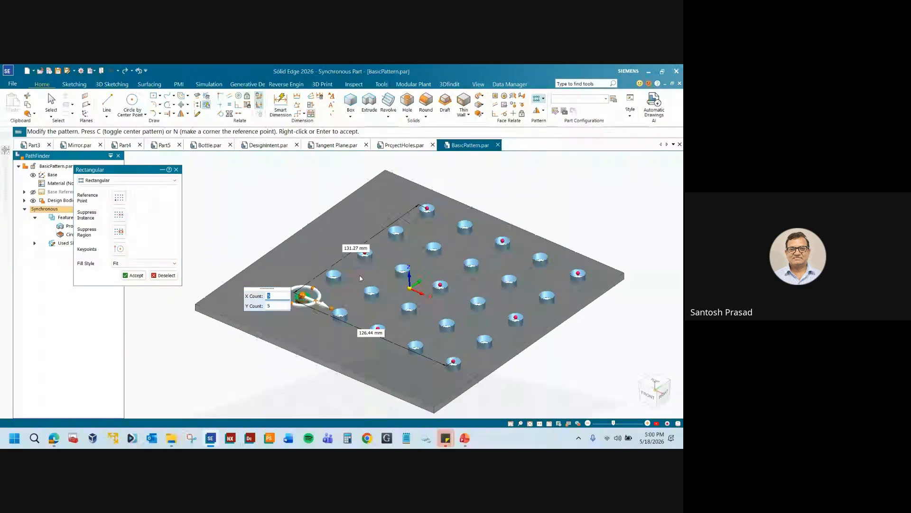
- Set the rectangular hole pattern's counts to 6 in X and 7 in Y
{"action": "left_click", "coordinate": [274, 306]}
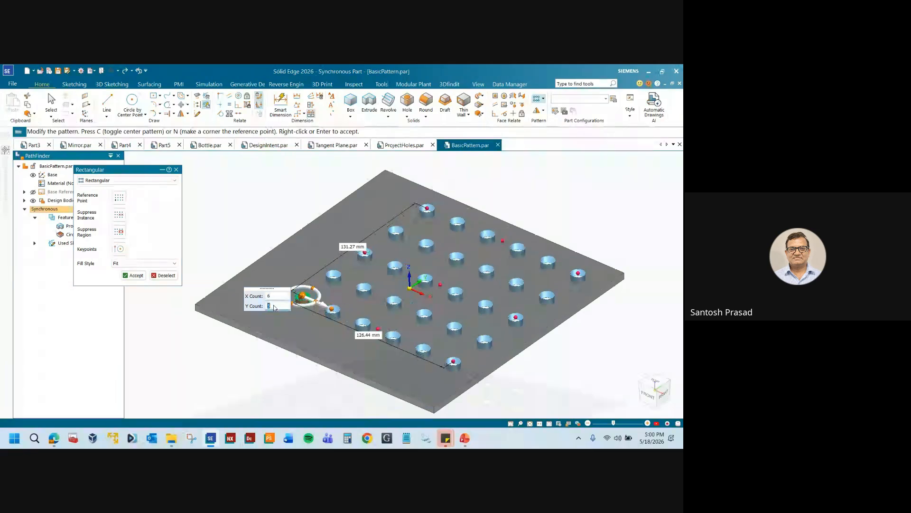
{"action": "type", "text": "7"}
{"action": "left_click", "coordinate": [275, 295]}
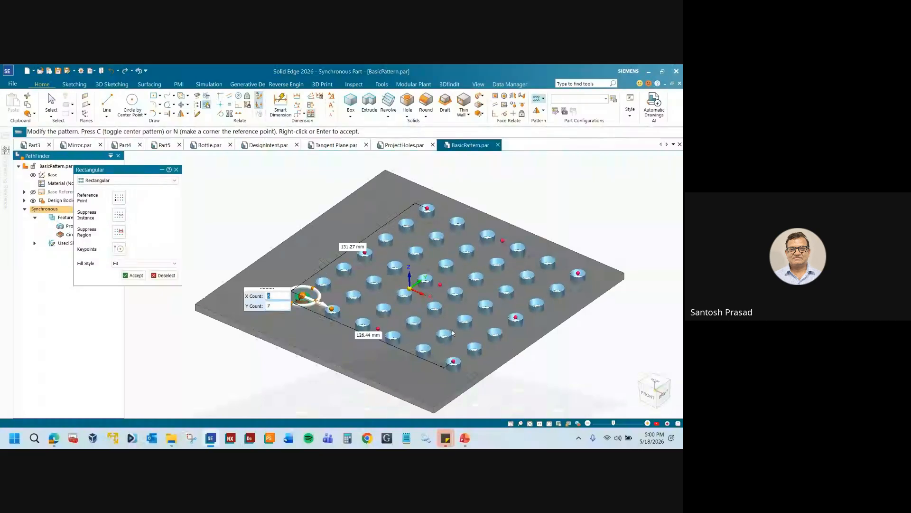
{"action": "middle_click_drag", "start_coordinate": [383, 350], "coordinate": [384, 373]}
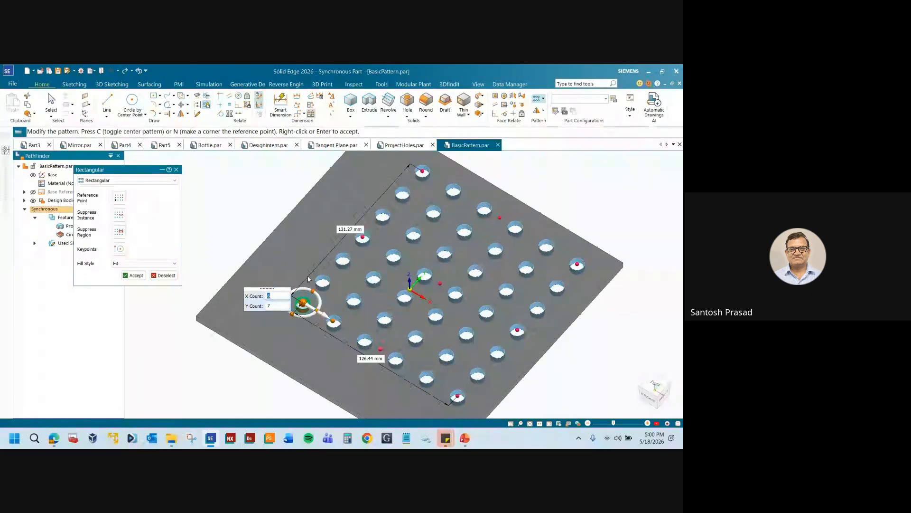
{"action": "middle_click_drag", "start_coordinate": [365, 376], "coordinate": [368, 367]}
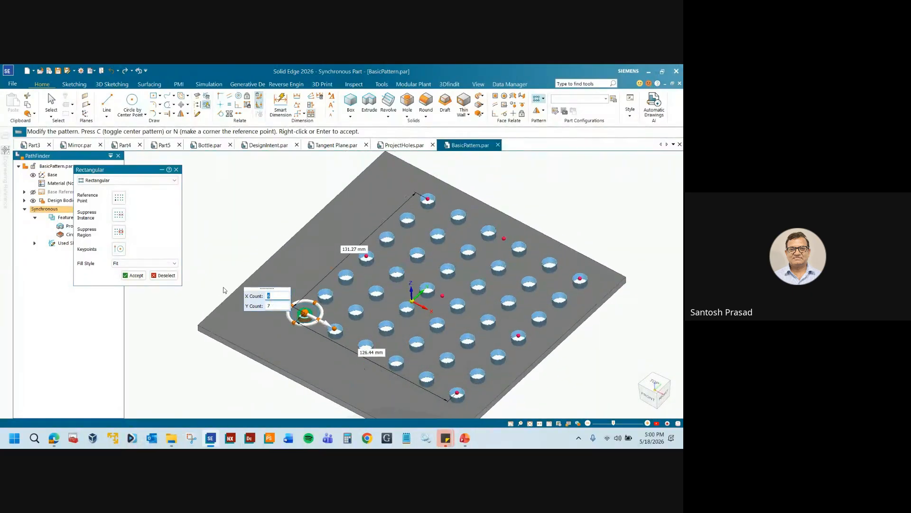
- Suppress three individual hole occurrences in the interior of the rectangular pattern and accept the suppression
{"action": "left_click", "coordinate": [118, 215]}
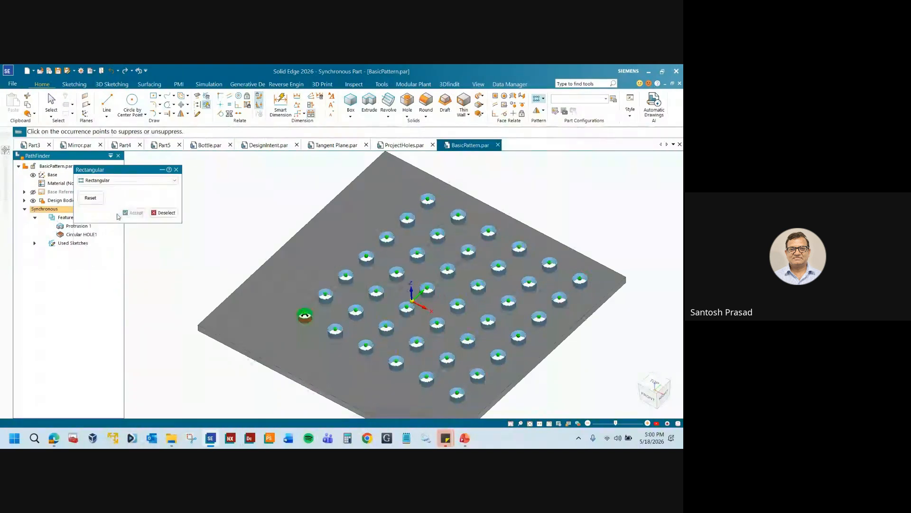
{"action": "scroll", "coordinate": [403, 273], "scroll_direction": "up", "scroll_amount": 5}
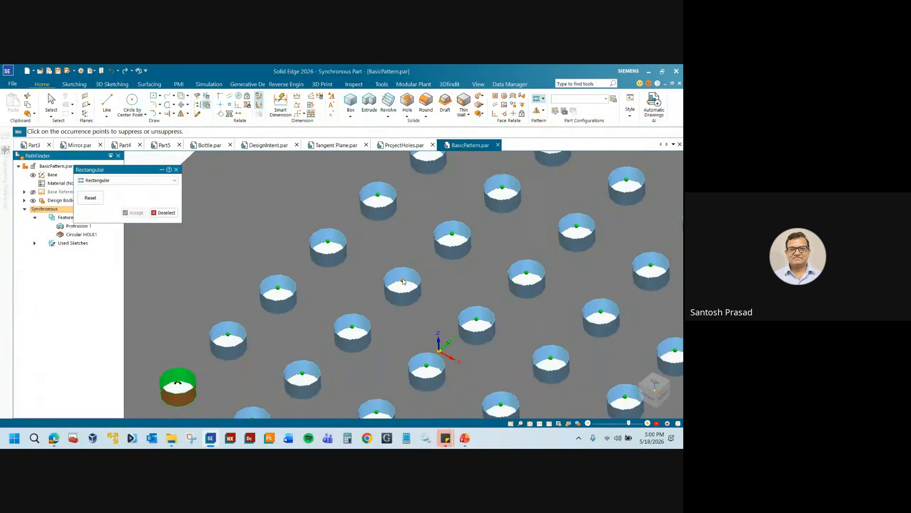
{"action": "left_click", "coordinate": [402, 280]}
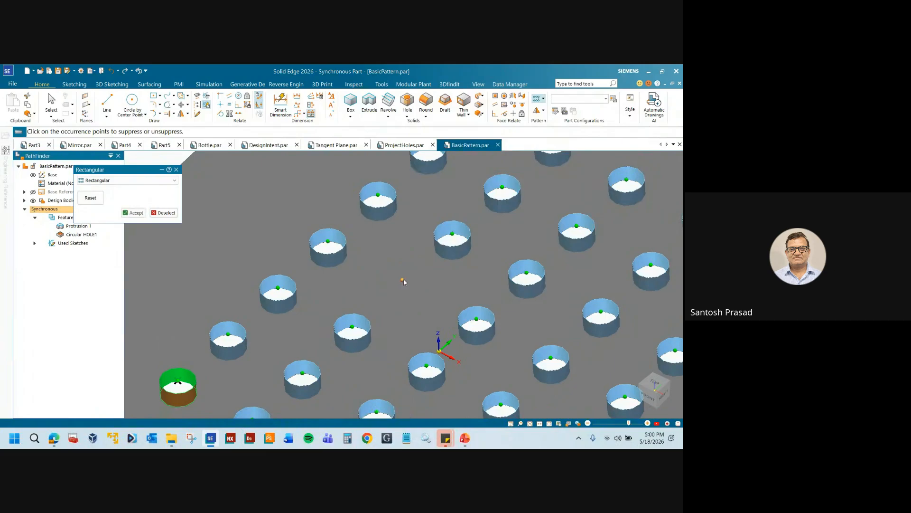
{"action": "left_click", "coordinate": [527, 273]}
{"action": "scroll", "coordinate": [498, 319], "scroll_direction": "down", "scroll_amount": 4}
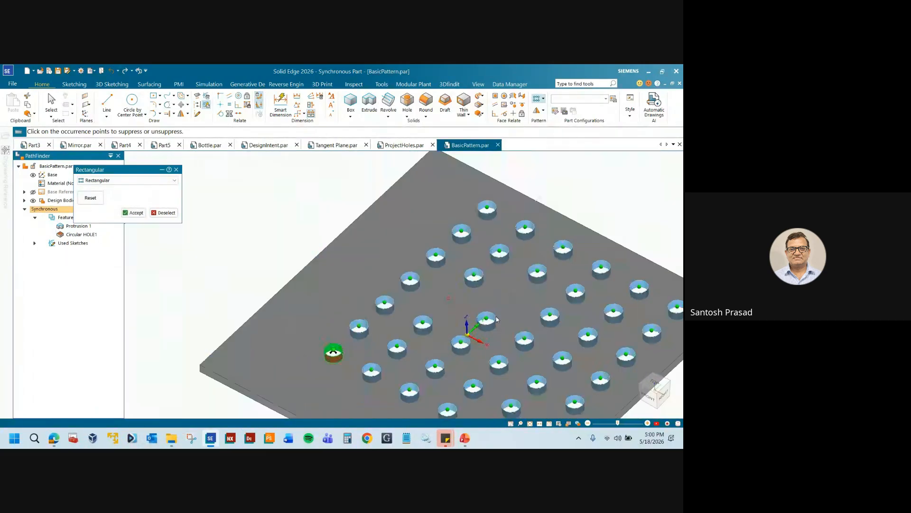
{"action": "scroll", "coordinate": [537, 385], "scroll_direction": "down", "scroll_amount": 3}
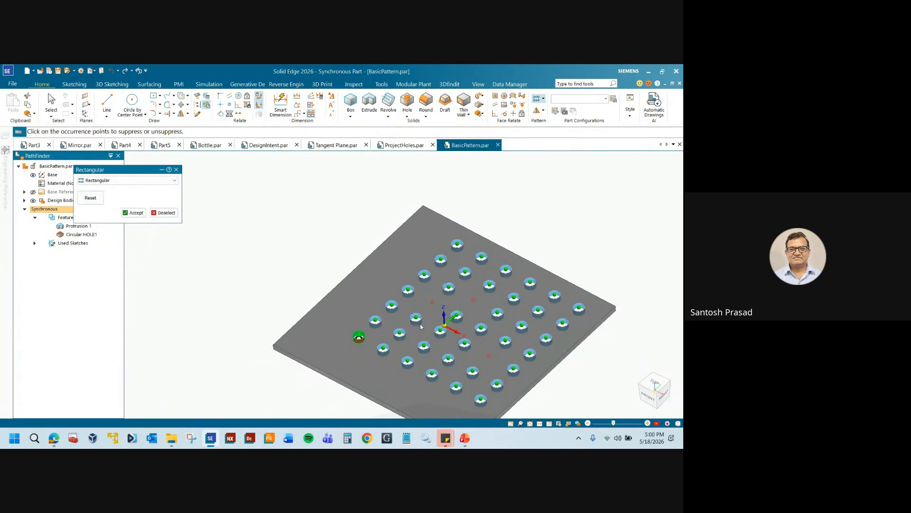
{"action": "left_click", "coordinate": [144, 214]}
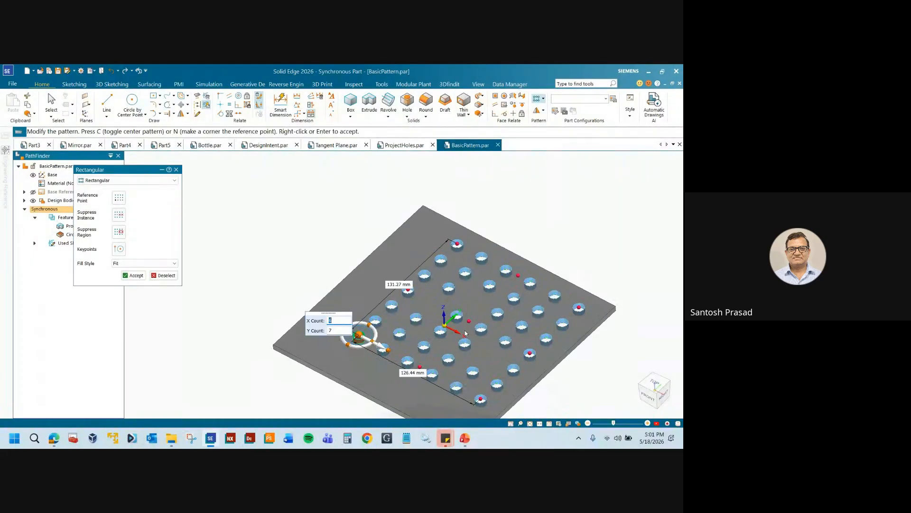
- Try suppressing a region of the pattern by picking the plate's upper face, and discard that region
{"action": "left_click", "coordinate": [119, 232]}
{"action": "scroll", "coordinate": [530, 314], "scroll_direction": "up", "scroll_amount": 3}
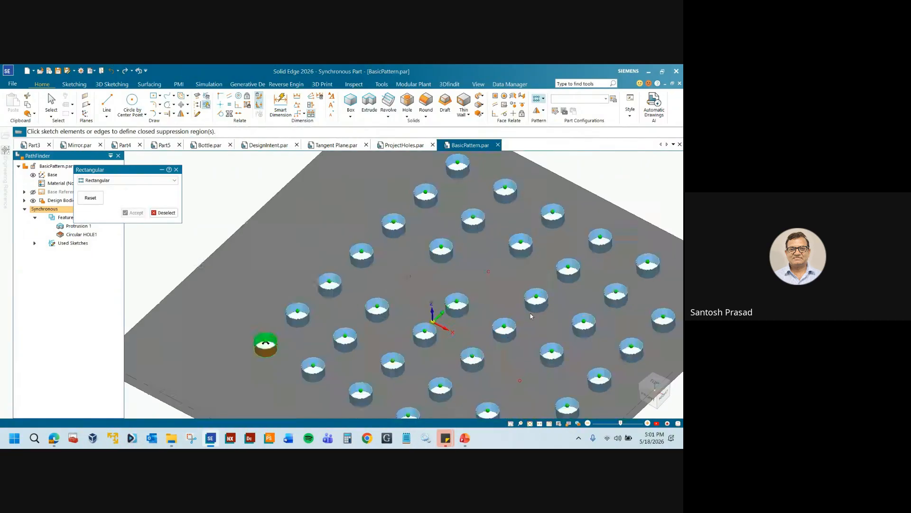
{"action": "left_click", "coordinate": [593, 333]}
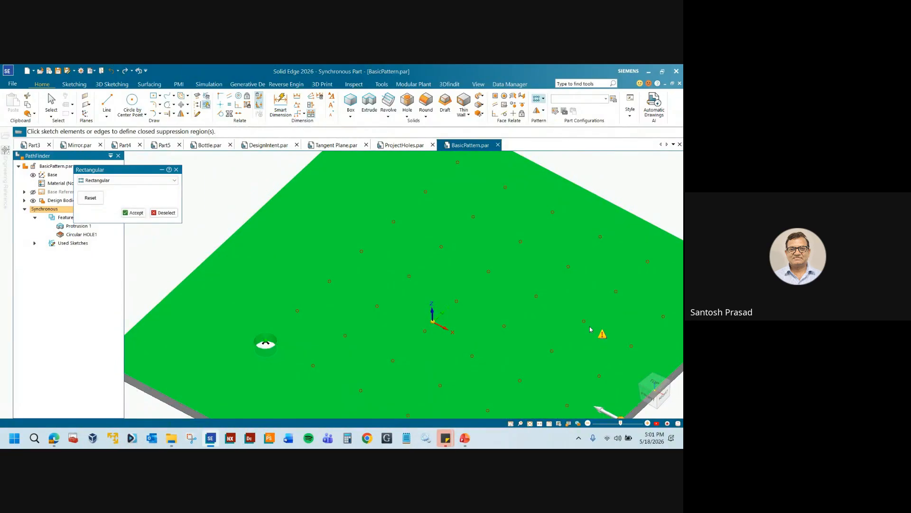
{"action": "left_click", "coordinate": [164, 212]}
{"action": "scroll", "coordinate": [537, 323], "scroll_direction": "down", "scroll_amount": 3}
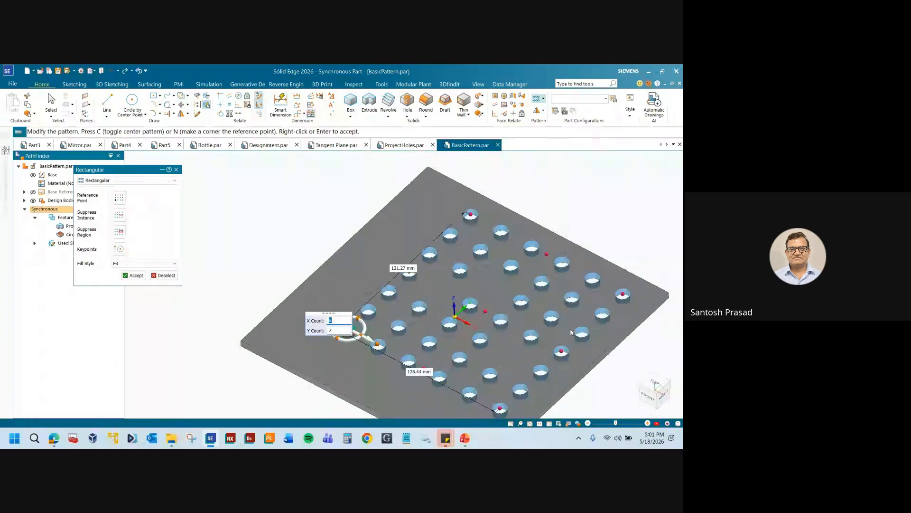
- Retry the region suppression on the plate face from the top view, flip its suppression side, and discard it
{"action": "left_click", "coordinate": [119, 232]}
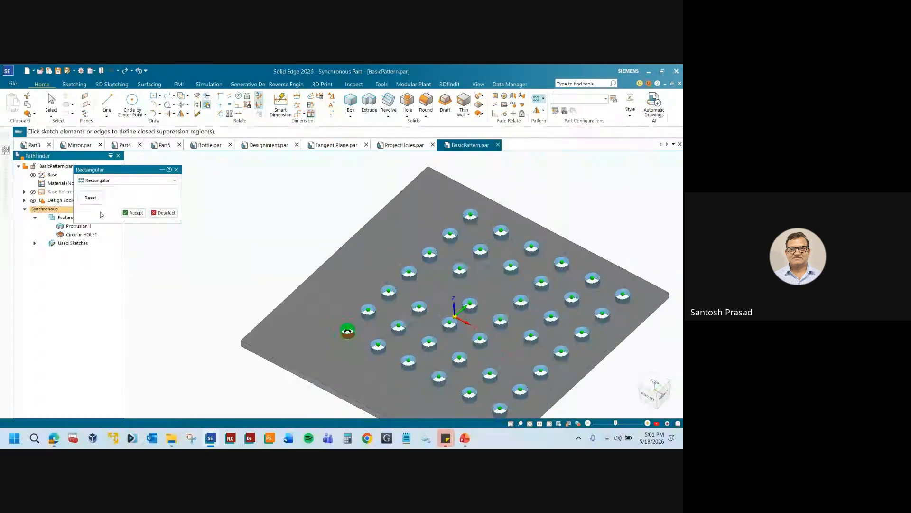
{"action": "left_click", "coordinate": [107, 184]}
{"action": "left_click", "coordinate": [209, 221]}
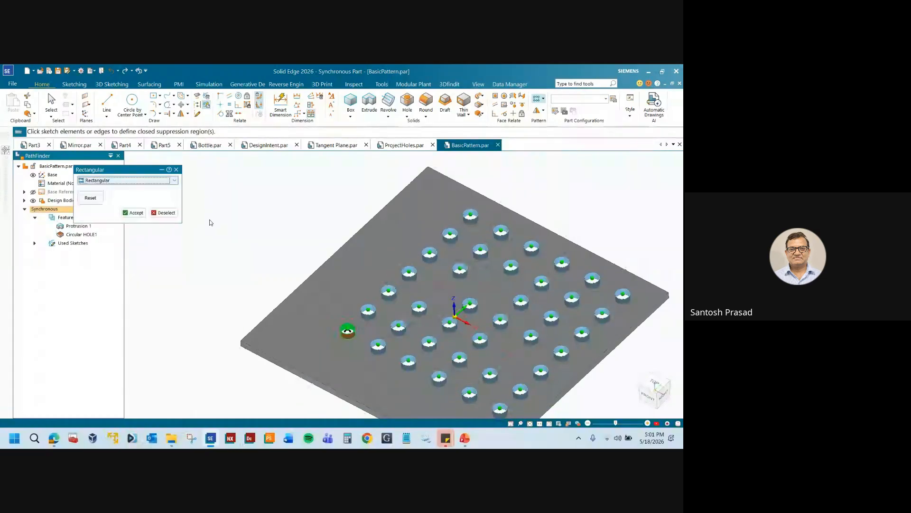
{"action": "key", "text": "ctrl+t"}
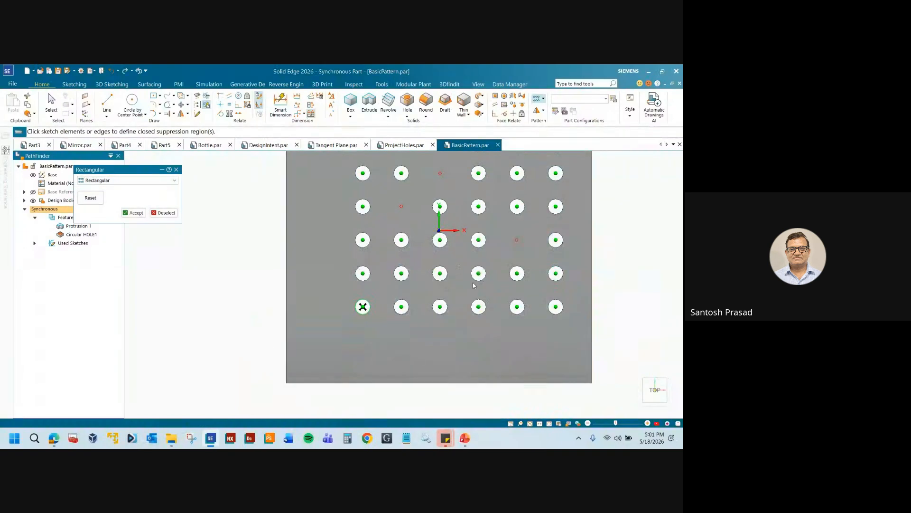
{"action": "left_click", "coordinate": [406, 255]}
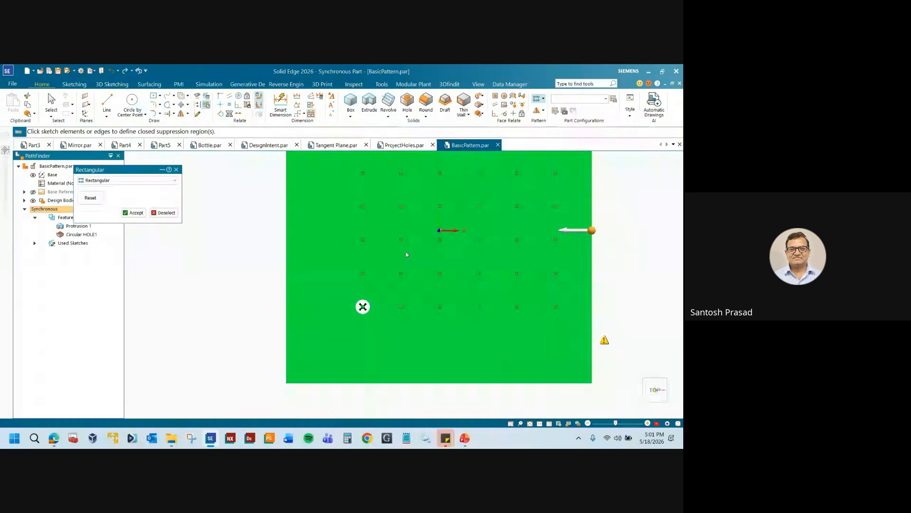
{"action": "left_click", "coordinate": [567, 231]}
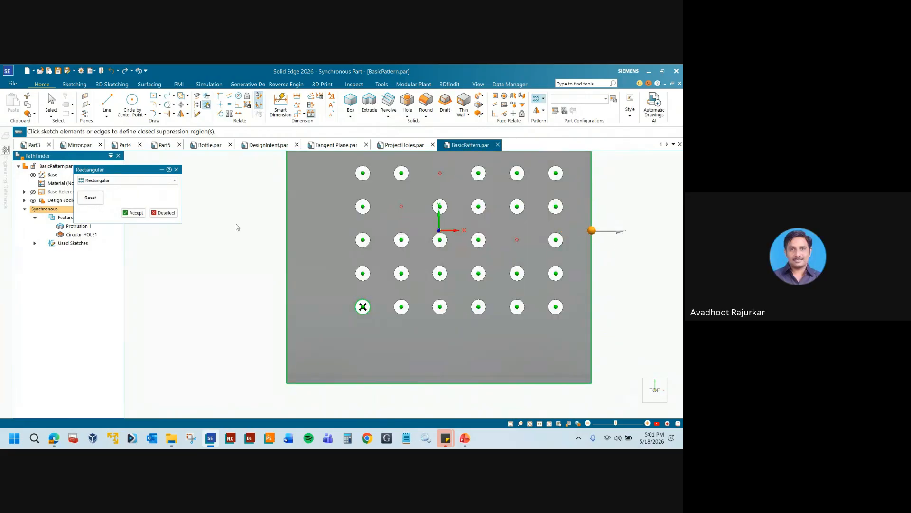
{"action": "left_click", "coordinate": [165, 212]}
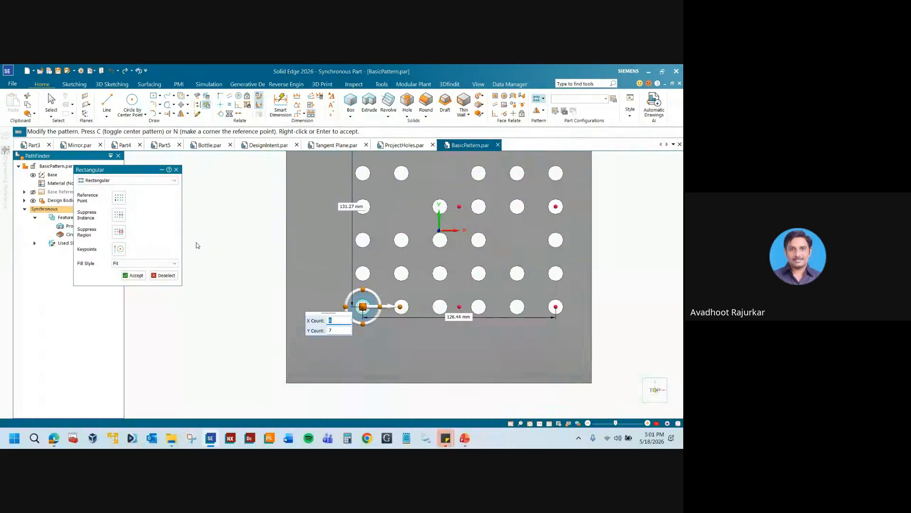
- Cancel the rectangular pattern and clear the hole selection
{"action": "left_click", "coordinate": [164, 275]}
{"action": "scroll", "coordinate": [267, 303], "scroll_direction": "down", "scroll_amount": 1}
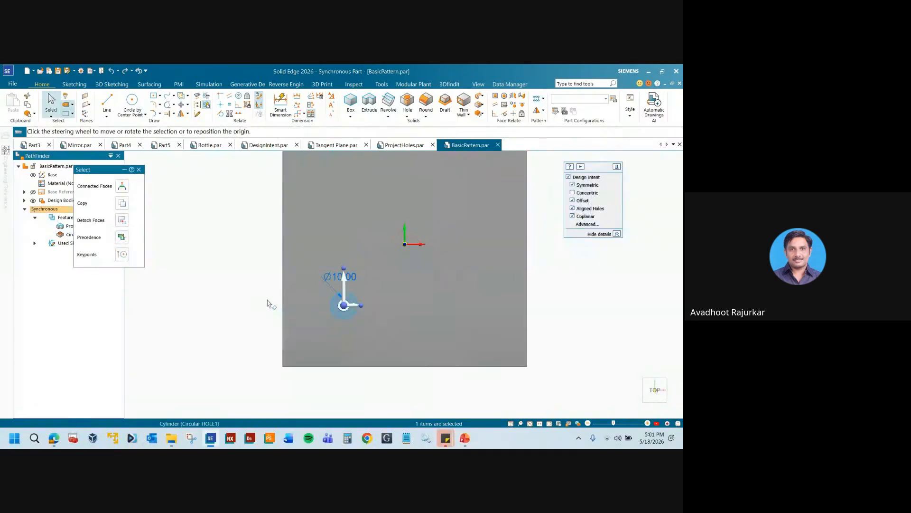
{"action": "left_click", "coordinate": [139, 169]}
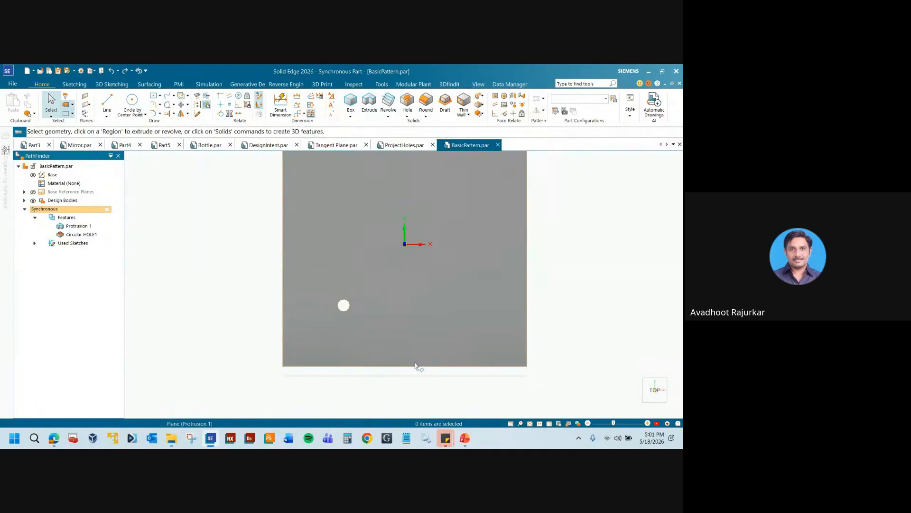
{"action": "middle_click_drag", "start_coordinate": [419, 367], "coordinate": [338, 311]}
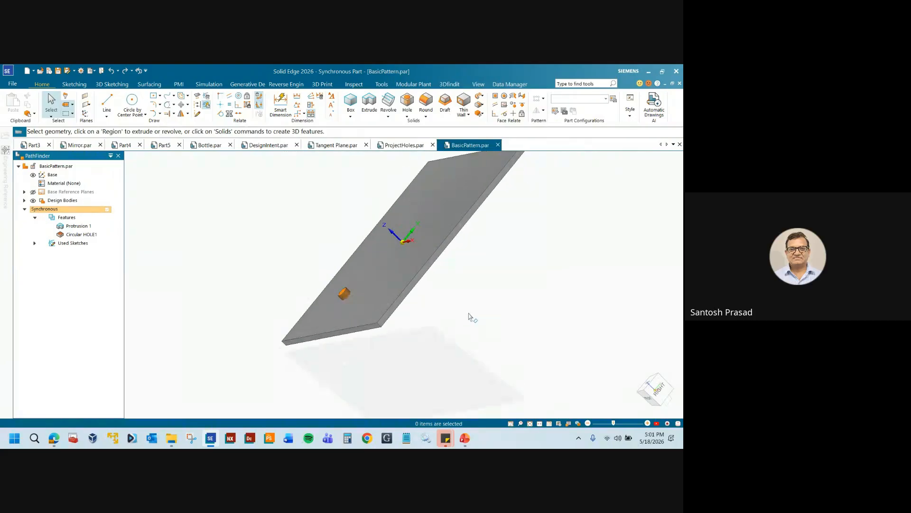
{"action": "middle_click_drag", "start_coordinate": [472, 315], "coordinate": [476, 350]}
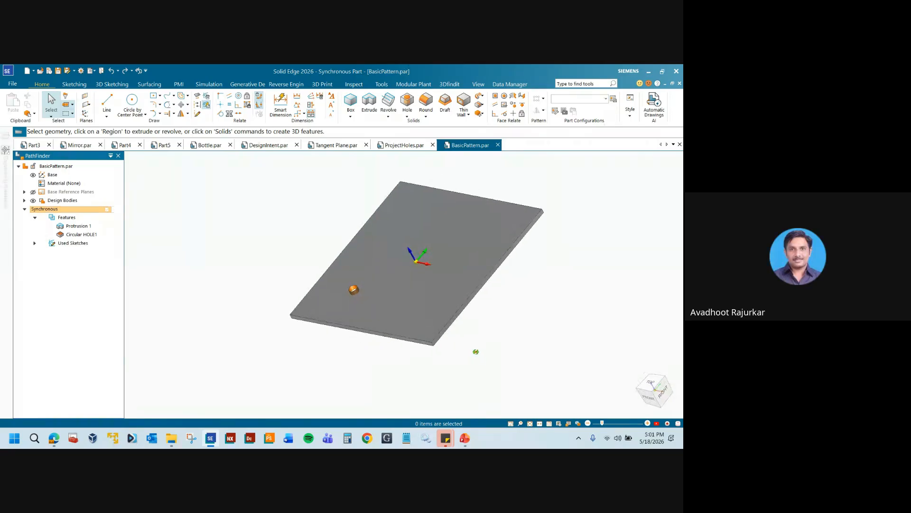
{"action": "left_click", "coordinate": [655, 438]}
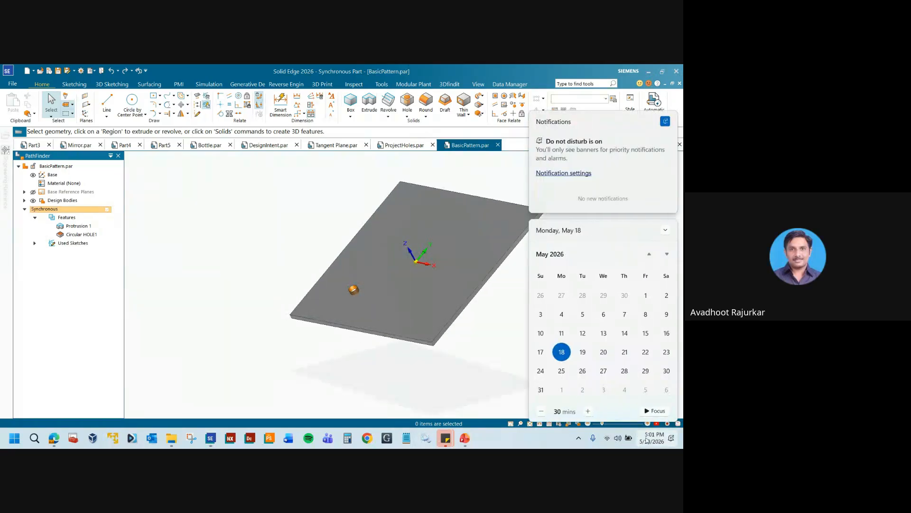
{"action": "left_click", "coordinate": [542, 446]}
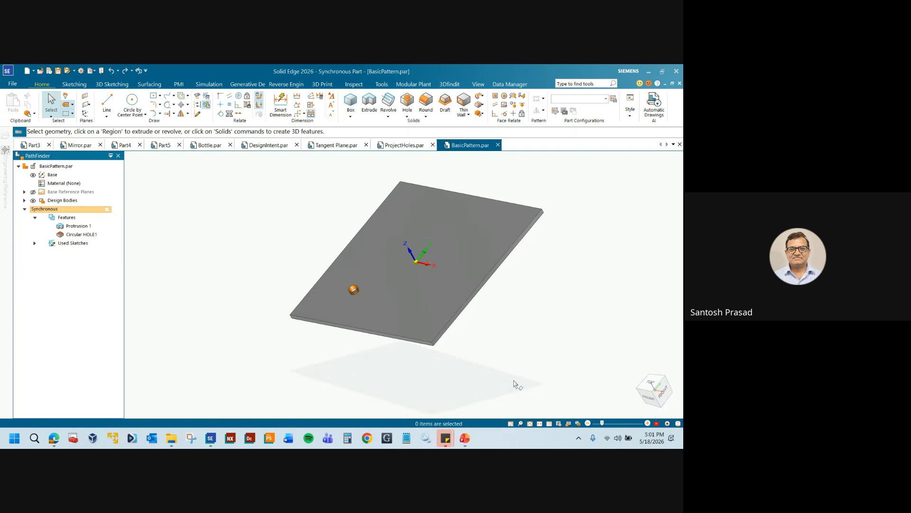
{"action": "mouse_move", "coordinate": [358, 375]}
{"action": "middle_mouse_down"}
{"action": "mouse_move", "coordinate": [306, 369]}
{"action": "mouse_move", "coordinate": [351, 376]}
{"action": "middle_mouse_up"}
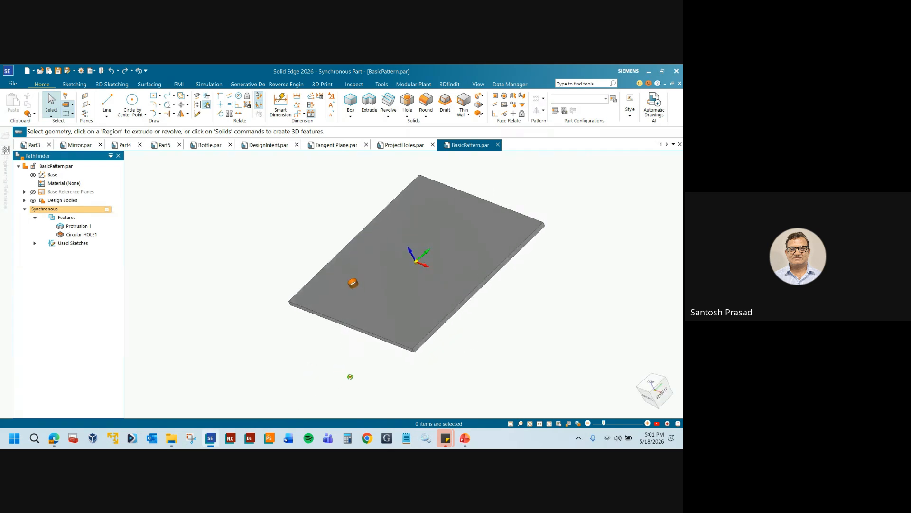
- Review the part files in the class Files folder in File Explorer and return to the Creating Patterns slide in PowerPoint
{"action": "mouse_move", "coordinate": [174, 443]}
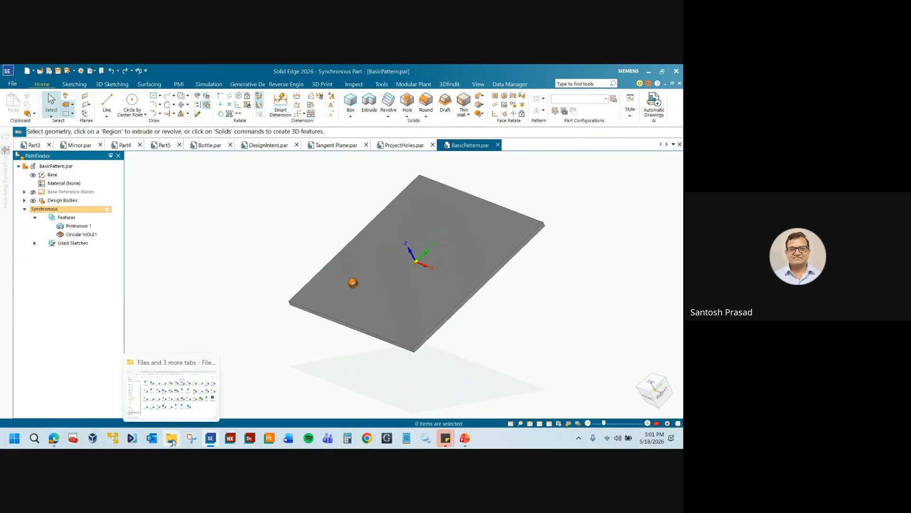
{"action": "left_click", "coordinate": [173, 442]}
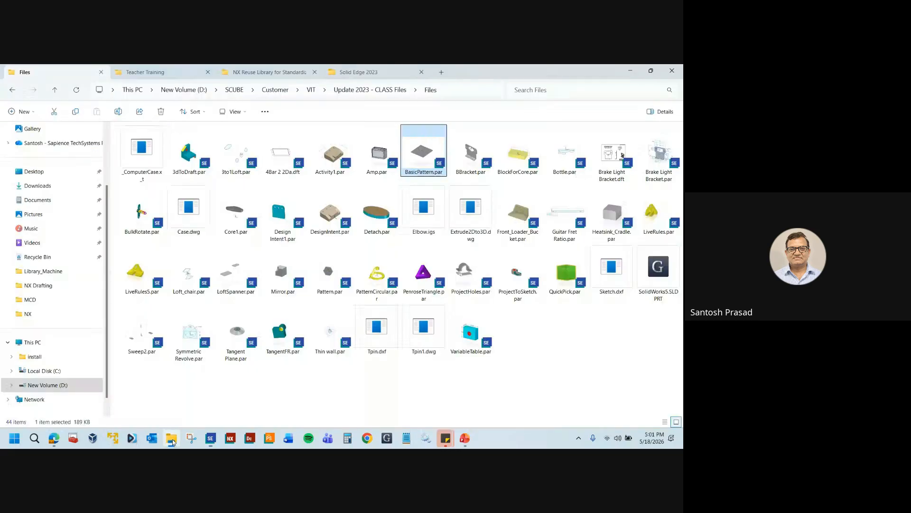
{"action": "left_click", "coordinate": [442, 393]}
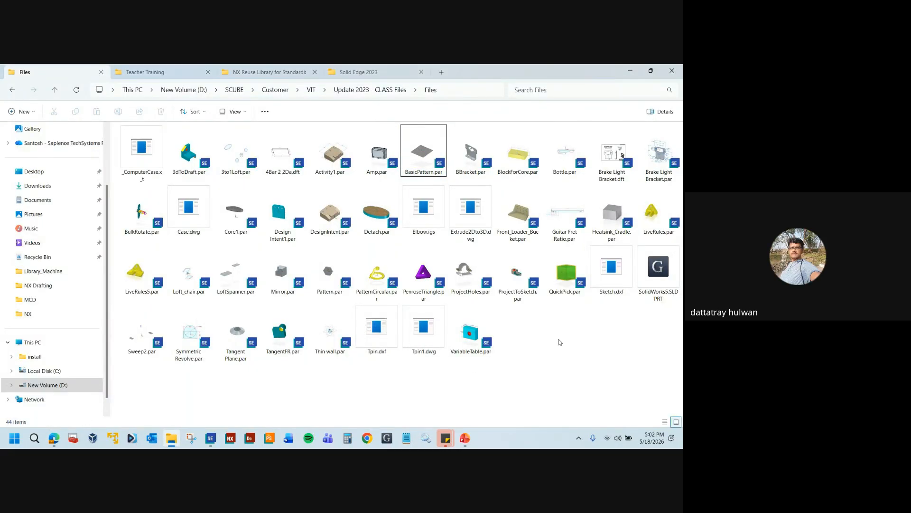
{"action": "left_click", "coordinate": [632, 71]}
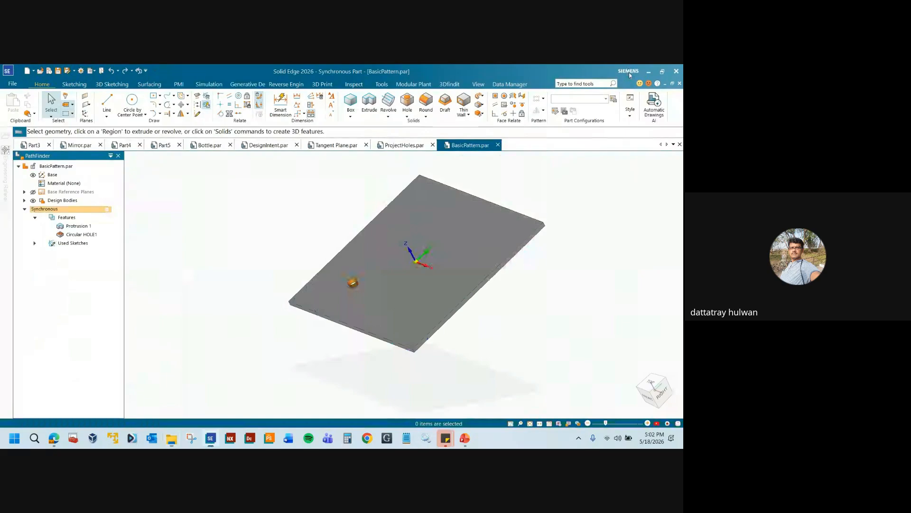
{"action": "left_click", "coordinate": [648, 71]}
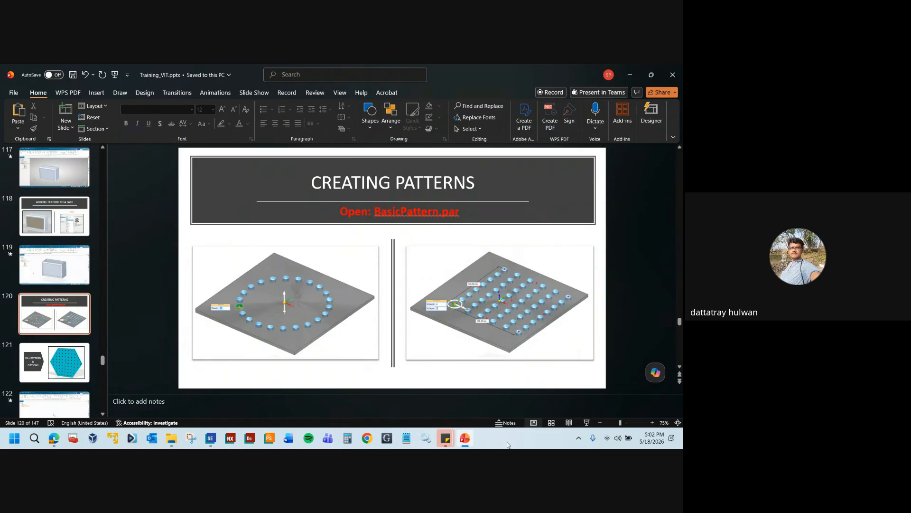
{"action": "mouse_move", "coordinate": [464, 441]}
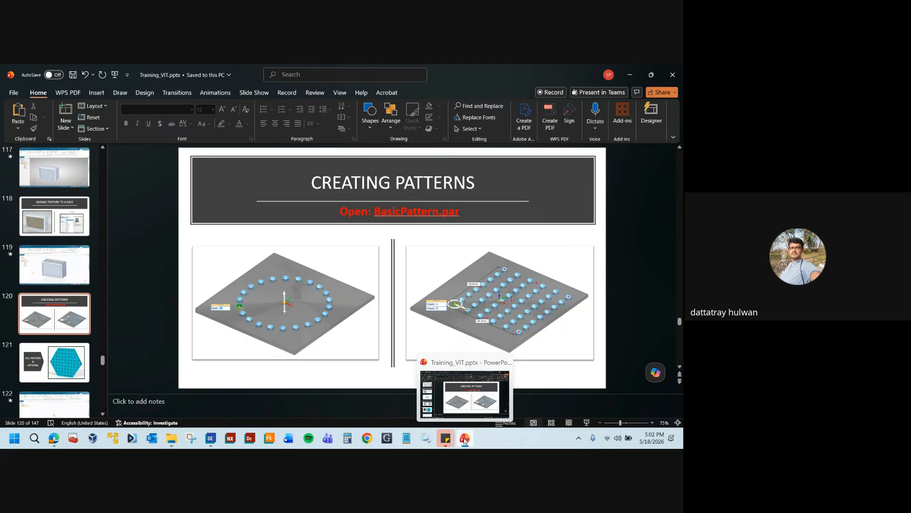
- Switch to the Google Meet call in the browser and open the feedback form link shared in the in-call messages
{"action": "left_click", "coordinate": [497, 439]}
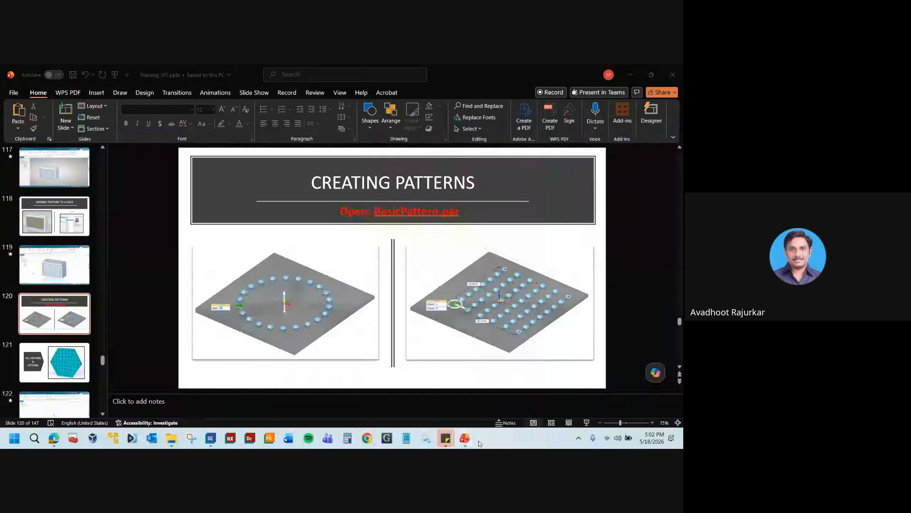
{"action": "mouse_move", "coordinate": [172, 443]}
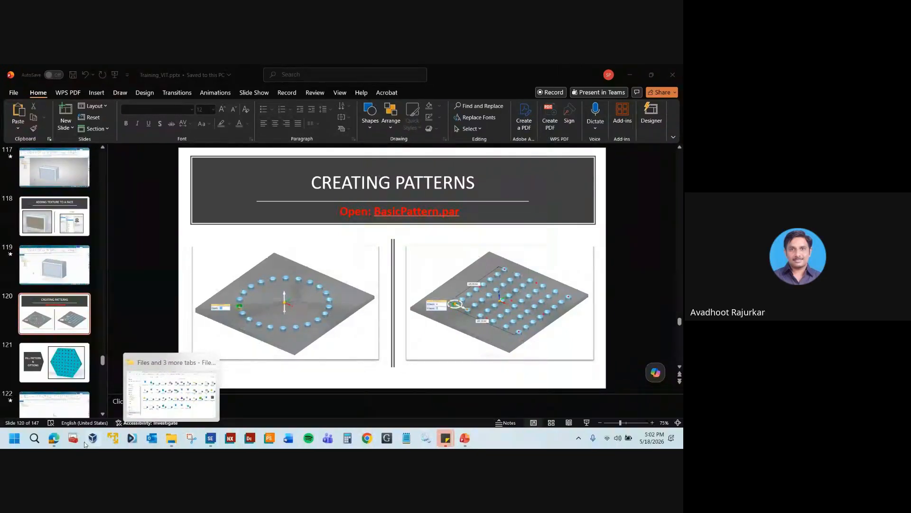
{"action": "mouse_move", "coordinate": [53, 437]}
{"action": "left_click", "coordinate": [52, 375]}
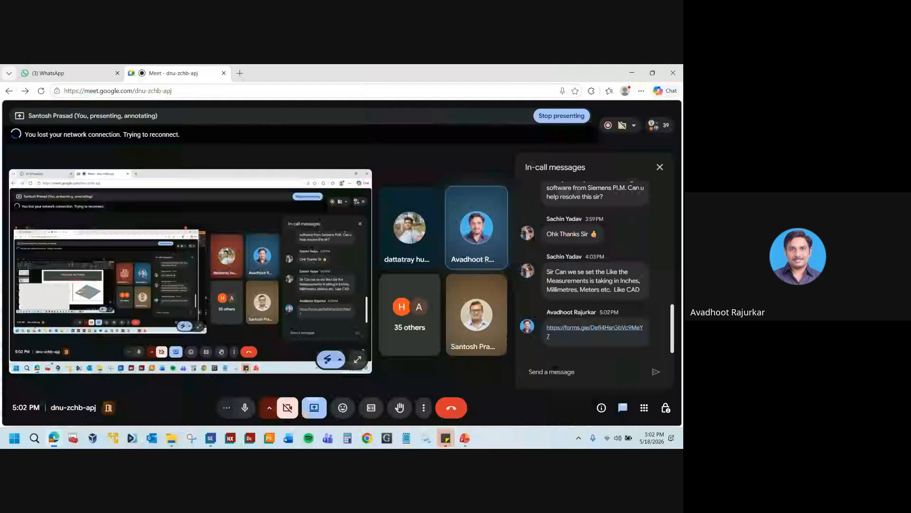
{"action": "left_click", "coordinate": [616, 332]}
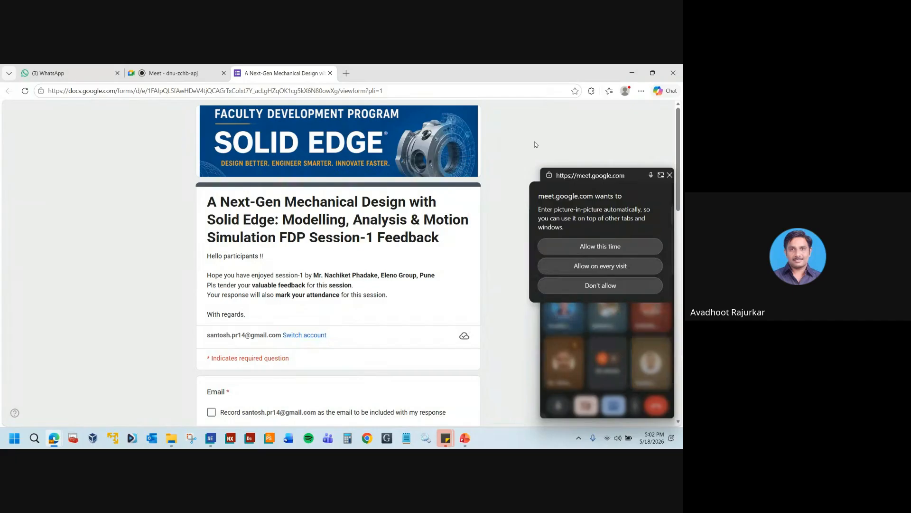
- Examine the FDP Session-1 Feedback form's introduction and its e-mail, full name and designation questions
{"action": "scroll", "coordinate": [428, 235], "scroll_direction": "down", "scroll_amount": 5}
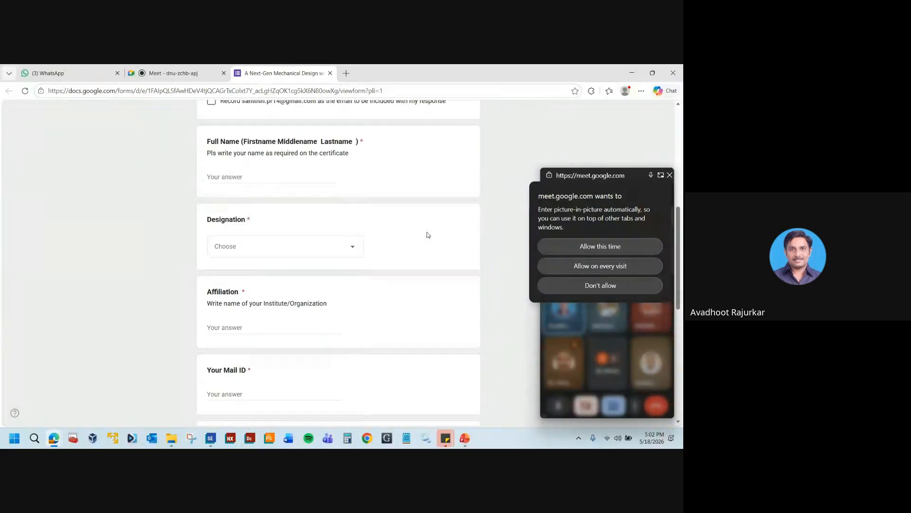
{"action": "scroll", "coordinate": [428, 235], "scroll_direction": "down", "scroll_amount": 5}
{"action": "scroll", "coordinate": [421, 206], "scroll_direction": "up", "scroll_amount": 10}
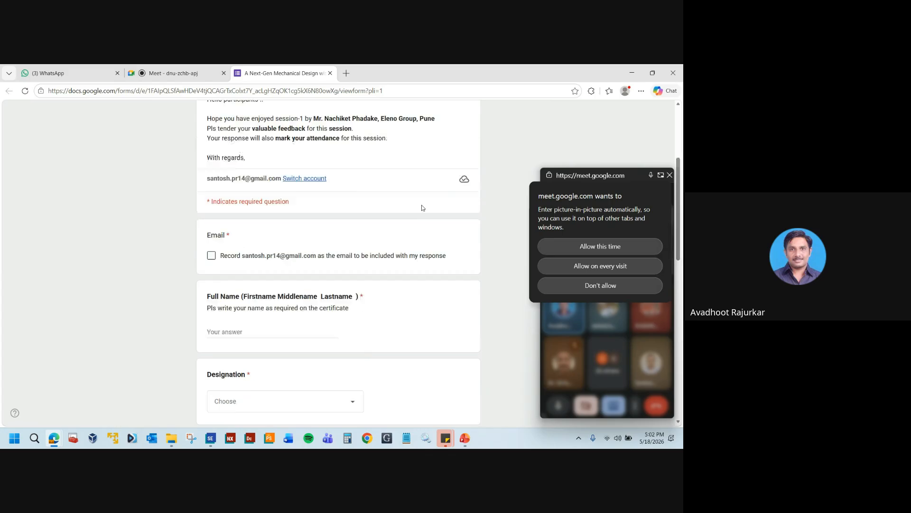
{"action": "scroll", "coordinate": [421, 205], "scroll_direction": "down", "scroll_amount": 1}
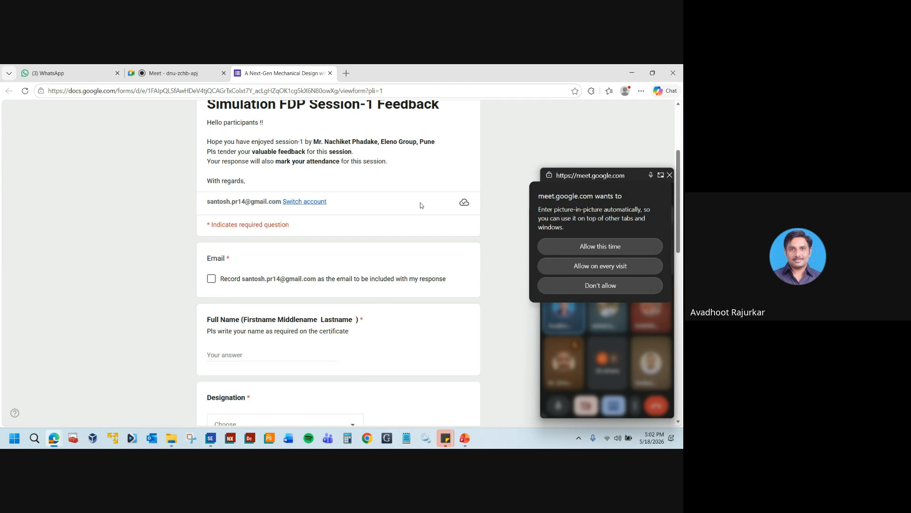
{"action": "scroll", "coordinate": [420, 205], "scroll_direction": "down", "scroll_amount": 1}
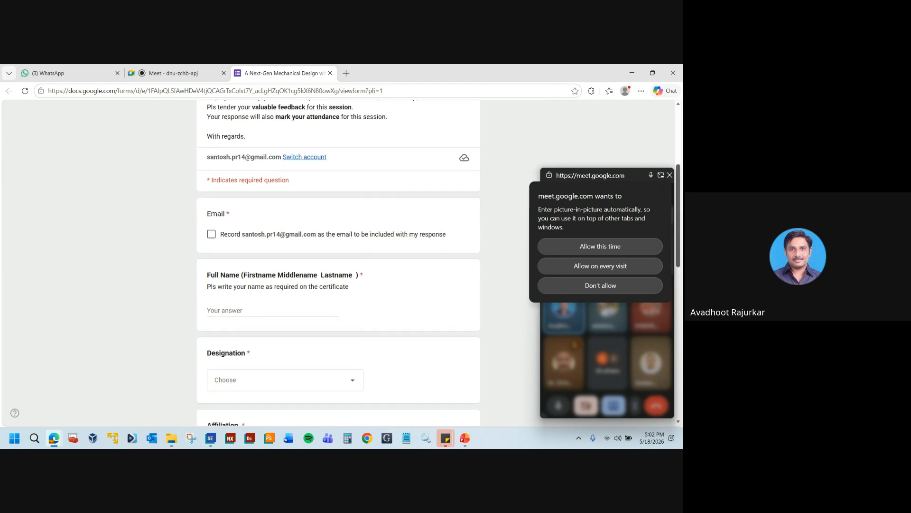
{"action": "left_click_drag", "start_coordinate": [679, 191], "coordinate": [683, 334]}
{"action": "left_click_drag", "start_coordinate": [683, 333], "coordinate": [662, 158]}
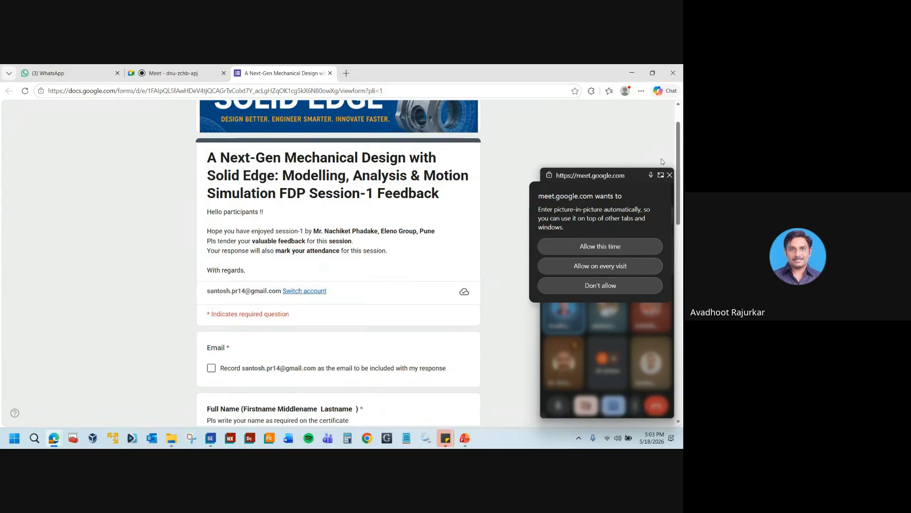
- Review the feedback form's remaining questions, from affiliation and contact details to the session rating and suggestions, and return to the name and designation questions
{"action": "scroll", "coordinate": [483, 257], "scroll_direction": "down", "scroll_amount": 6}
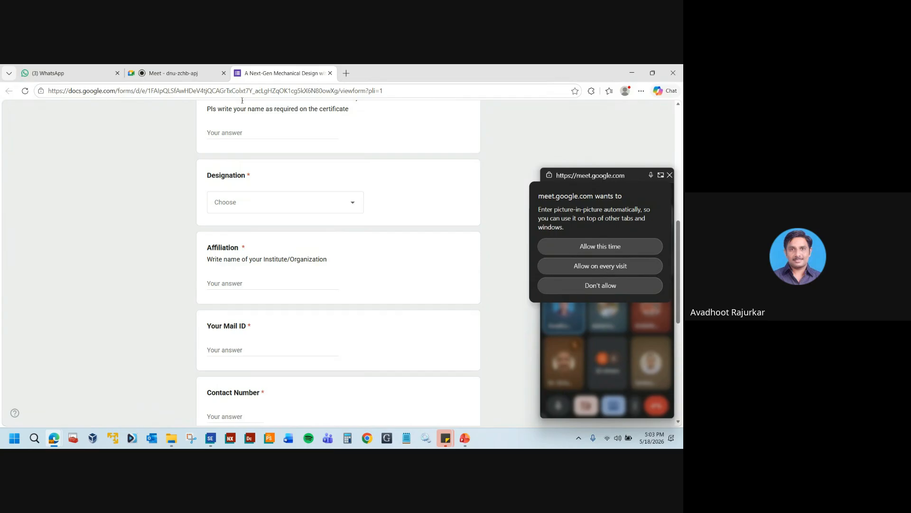
{"action": "left_click", "coordinate": [27, 93]}
{"action": "scroll", "coordinate": [503, 206], "scroll_direction": "down", "scroll_amount": 4}
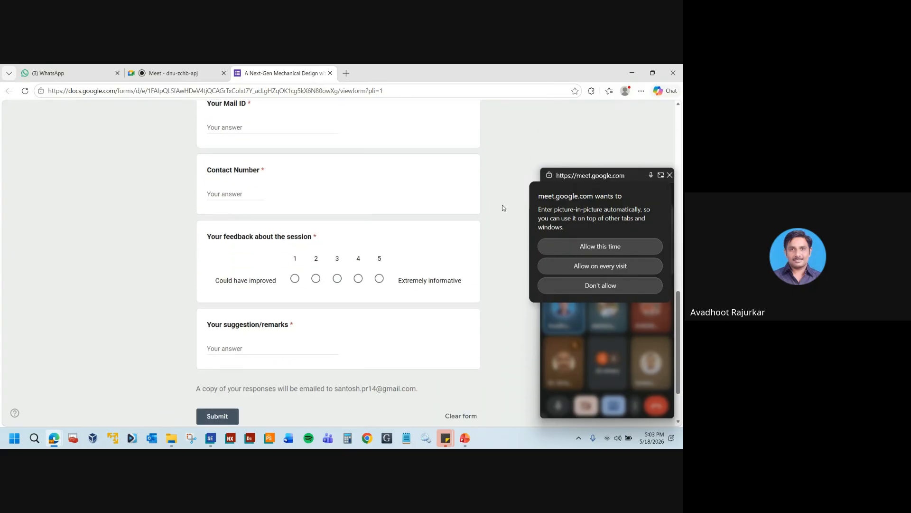
{"action": "scroll", "coordinate": [504, 207], "scroll_direction": "up", "scroll_amount": 1}
{"action": "scroll", "coordinate": [506, 207], "scroll_direction": "up", "scroll_amount": 1}
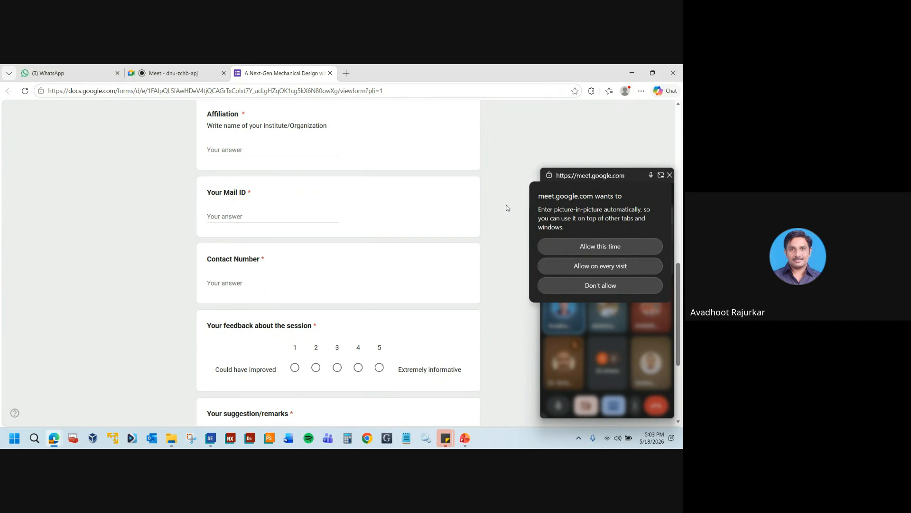
{"action": "scroll", "coordinate": [507, 207], "scroll_direction": "up", "scroll_amount": 1}
{"action": "scroll", "coordinate": [506, 208], "scroll_direction": "up", "scroll_amount": 1}
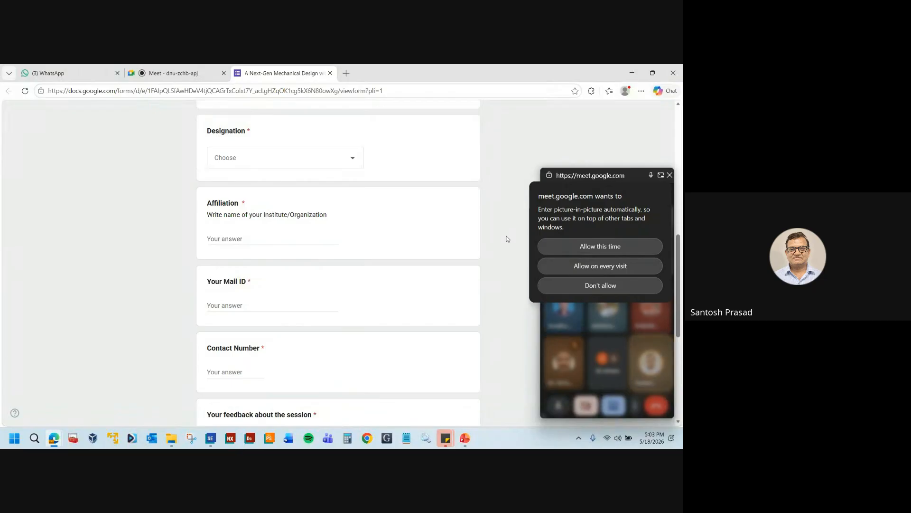
{"action": "scroll", "coordinate": [507, 238], "scroll_direction": "up", "scroll_amount": 1}
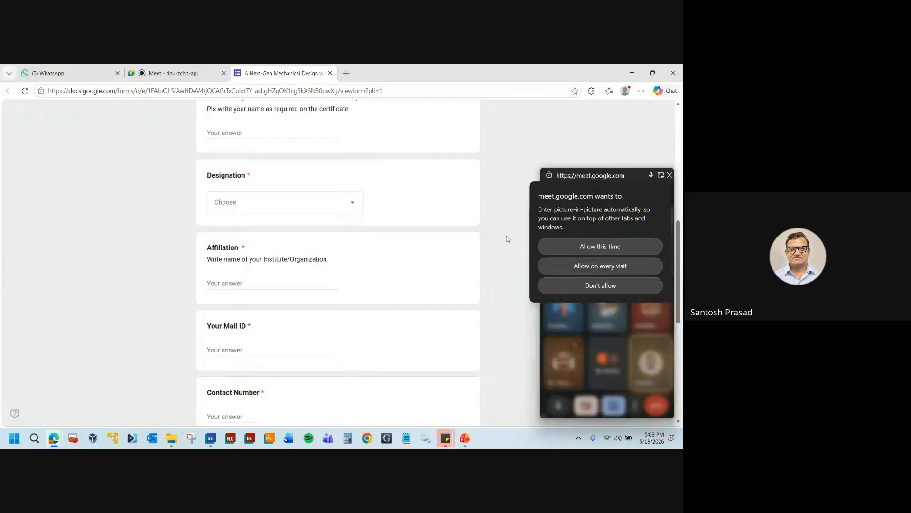
{"action": "scroll", "coordinate": [507, 238], "scroll_direction": "up", "scroll_amount": 1}
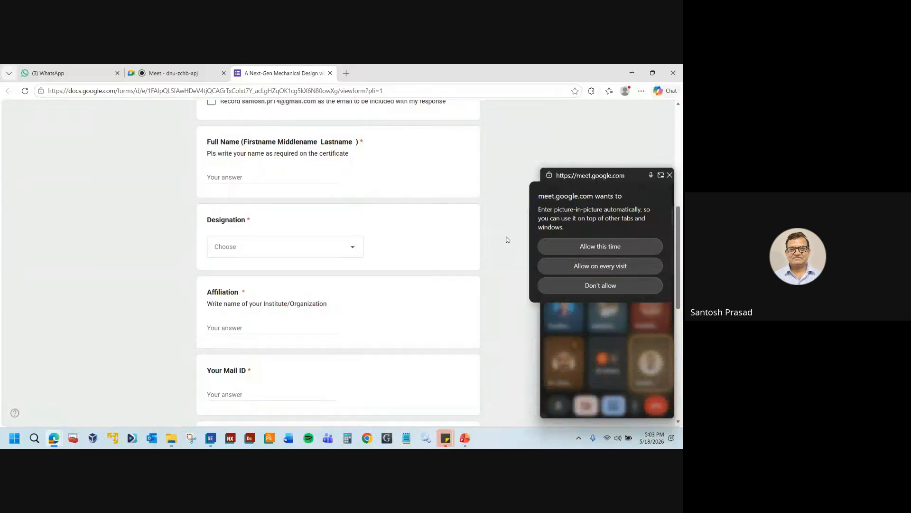
{"action": "scroll", "coordinate": [507, 239], "scroll_direction": "up", "scroll_amount": 1}
{"action": "scroll", "coordinate": [507, 238], "scroll_direction": "up", "scroll_amount": 1}
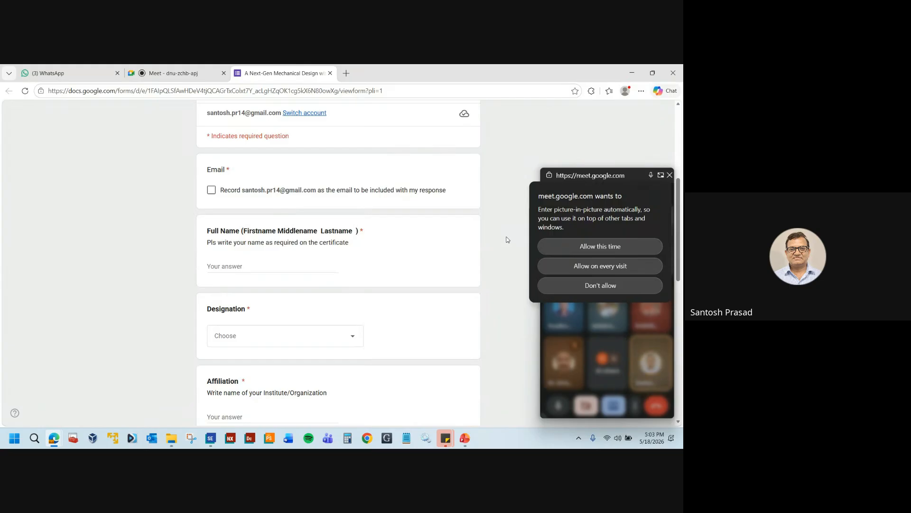
{"action": "scroll", "coordinate": [507, 239], "scroll_direction": "down", "scroll_amount": 1}
{"action": "scroll", "coordinate": [507, 239], "scroll_direction": "down", "scroll_amount": 1}
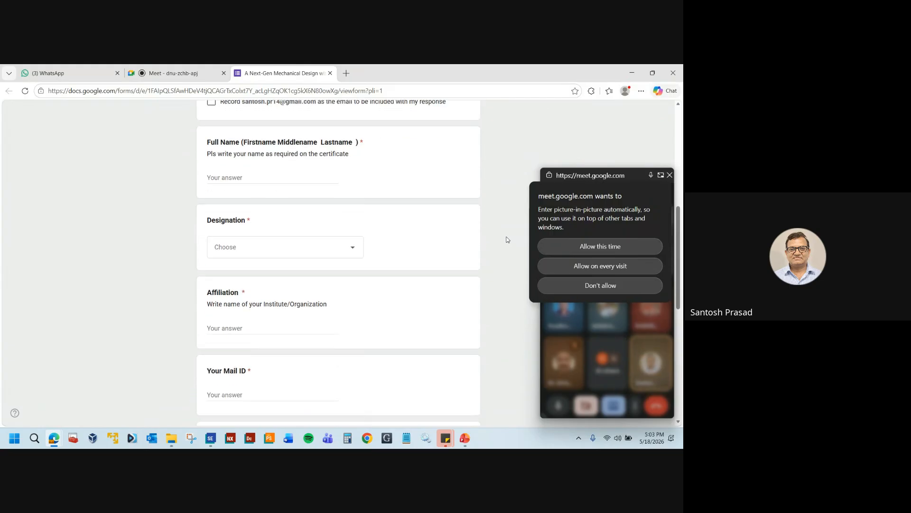